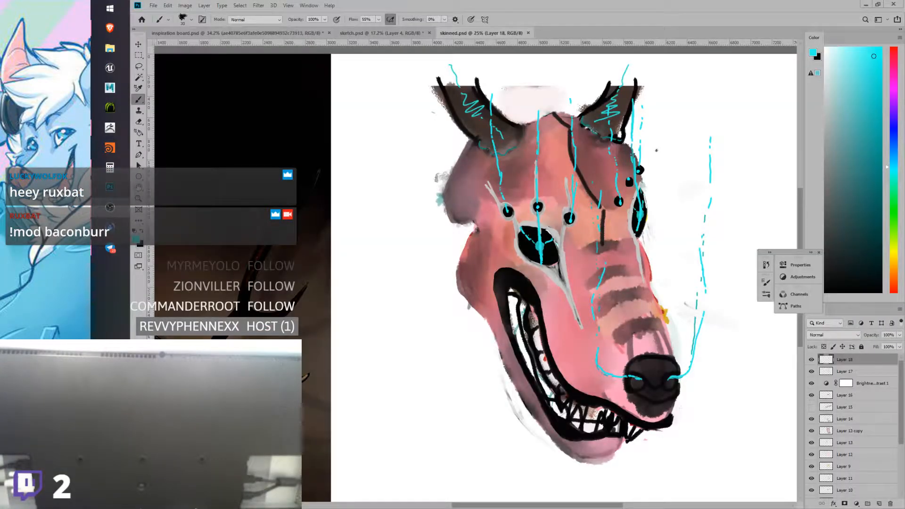
# Step: Switch to ZBrush, dismiss its home page window and open the recent project godhead base pose
pyautogui.hotkey('alt', 'Tab')
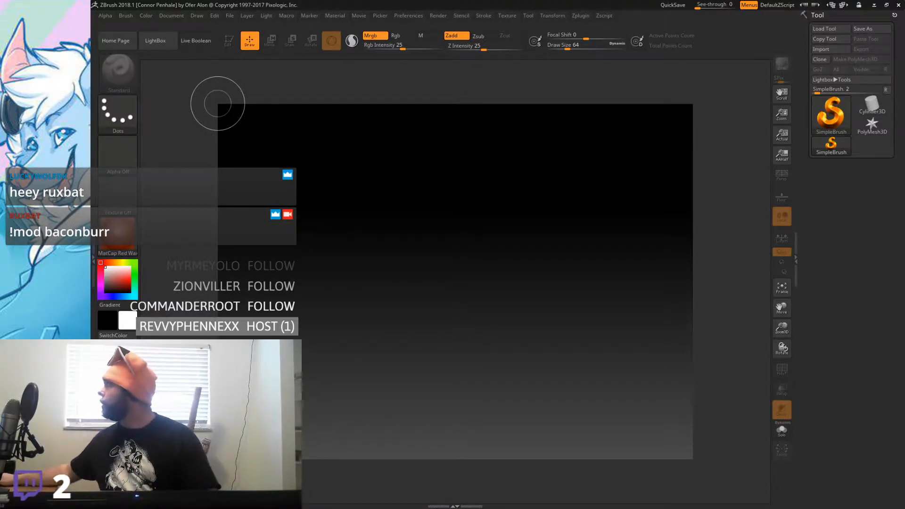
pyautogui.moveTo(903, 448); pyautogui.dragTo(392, 191)
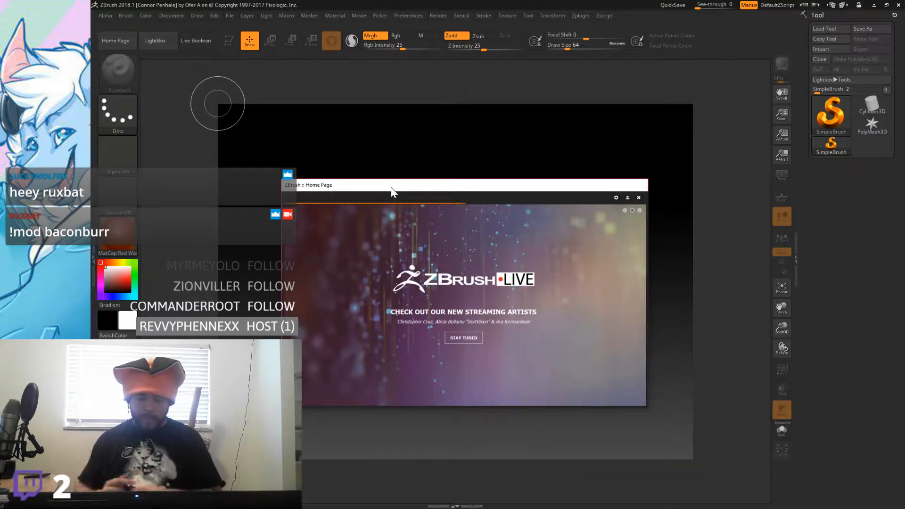
pyautogui.click(637, 198)
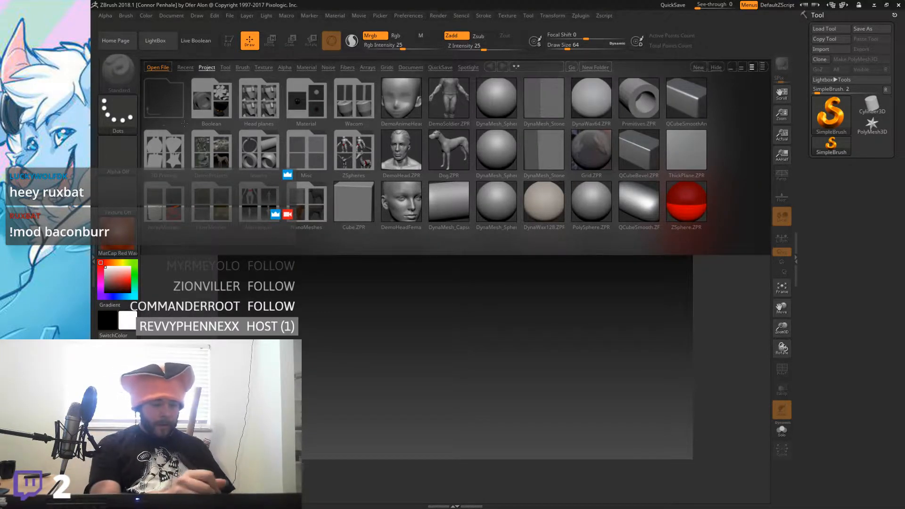
pyautogui.click(185, 67)
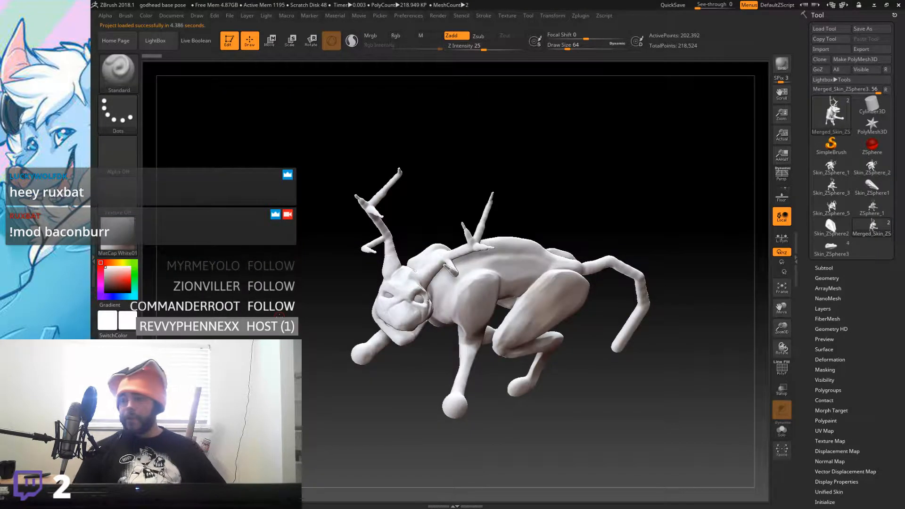
pyautogui.moveTo(580, 338); pyautogui.dragTo(597, 321)
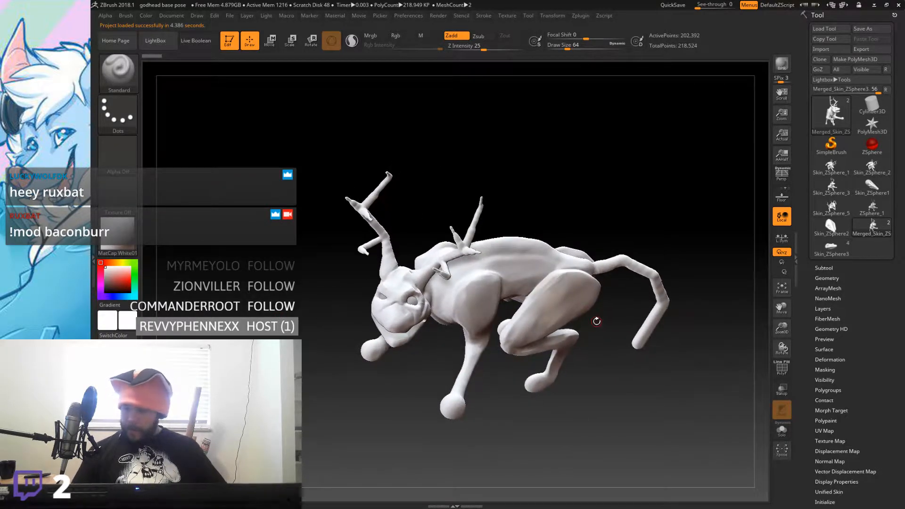
# Step: Load the ZSphere_1 armature tool and examine the creature's base pose from several angles
pyautogui.click(875, 209)
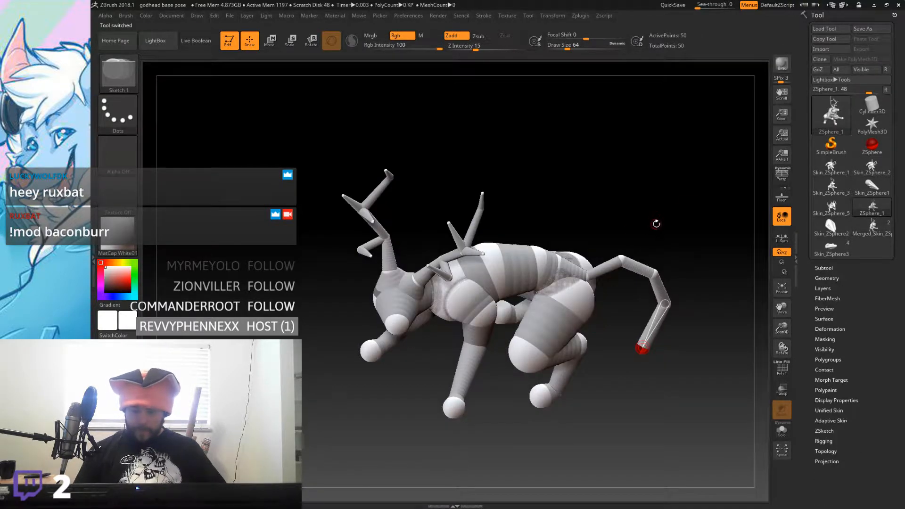
pyautogui.moveTo(666, 231); pyautogui.dragTo(672, 229)
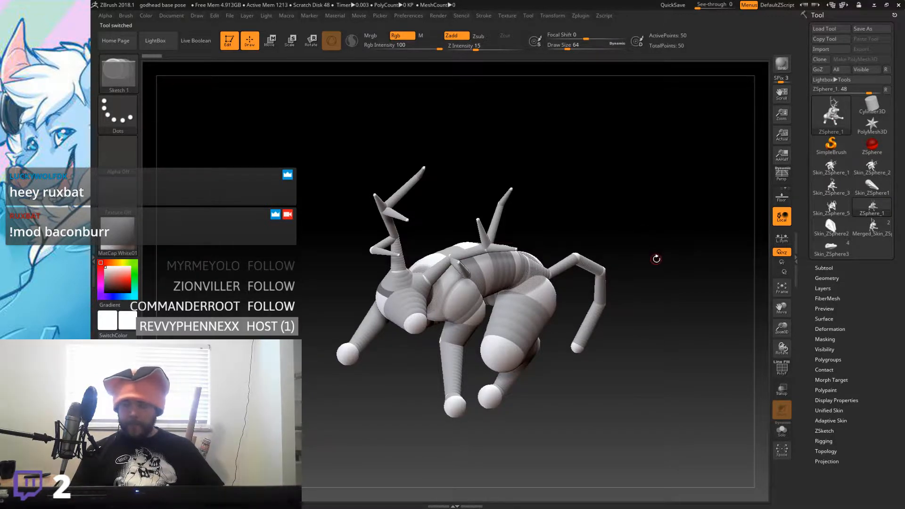
pyautogui.moveTo(656, 259); pyautogui.dragTo(675, 230)
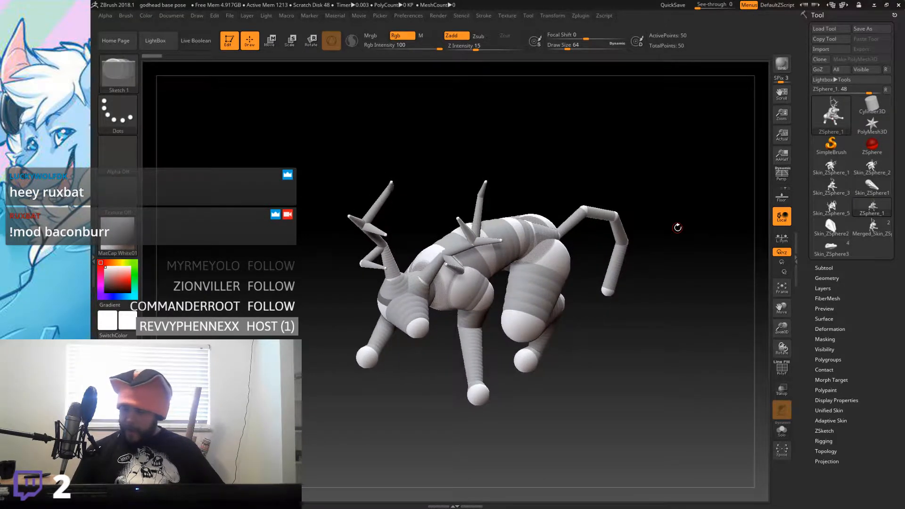
# Step: Go through the stored skin versions of the creature to Skin_ZSphere3 and show its terrain plane subtool beneath the body
pyautogui.click(863, 267)
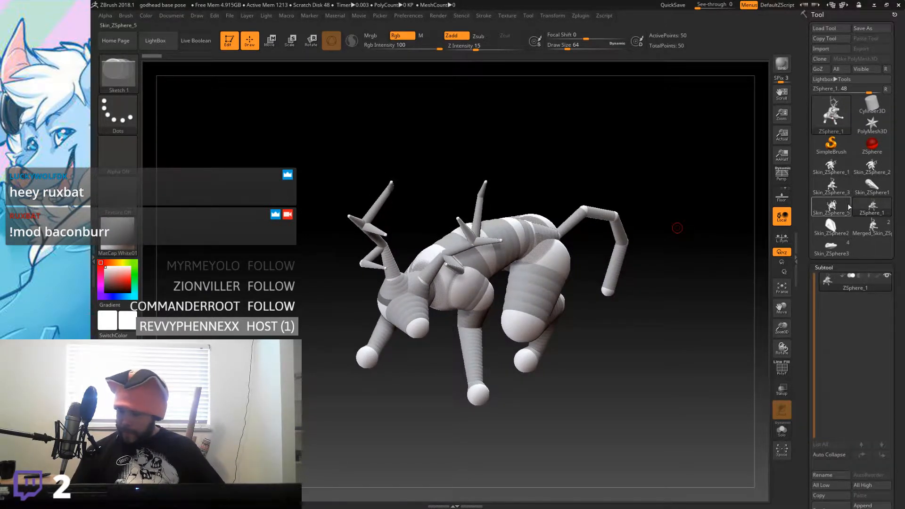
pyautogui.click(833, 168)
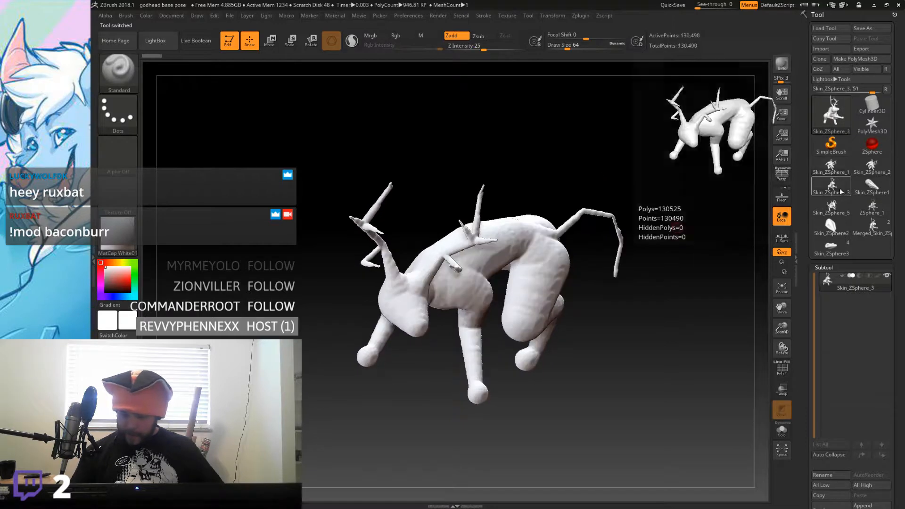
pyautogui.click(837, 209)
pyautogui.click(832, 226)
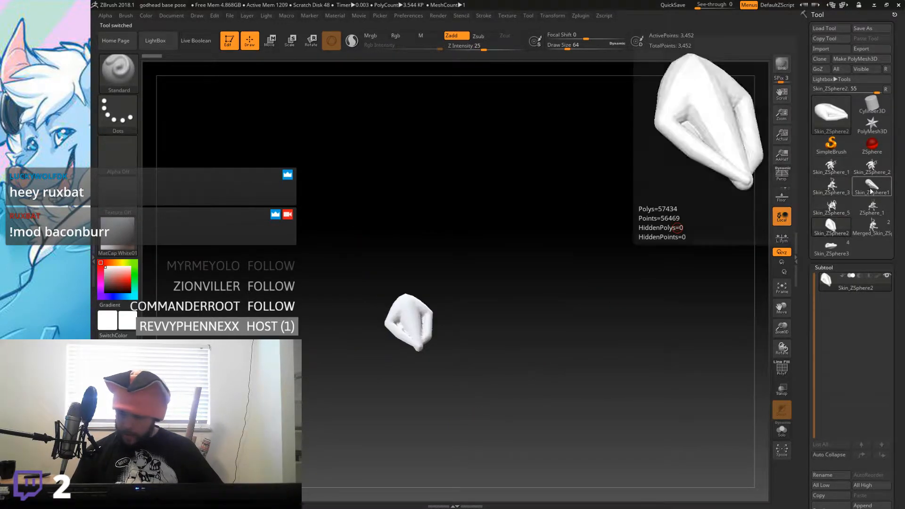
pyautogui.click(872, 207)
pyautogui.click(833, 247)
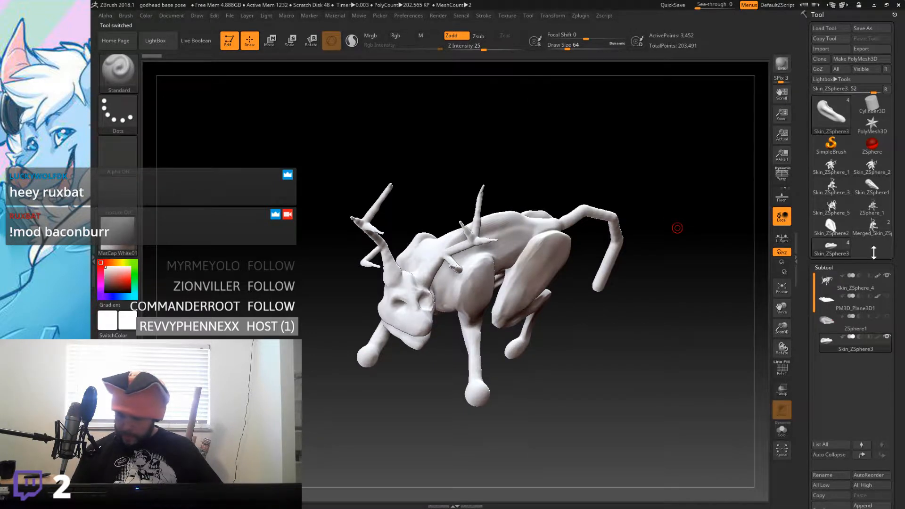
pyautogui.click(887, 295)
pyautogui.moveTo(682, 290); pyautogui.dragTo(707, 189)
pyautogui.press('space')
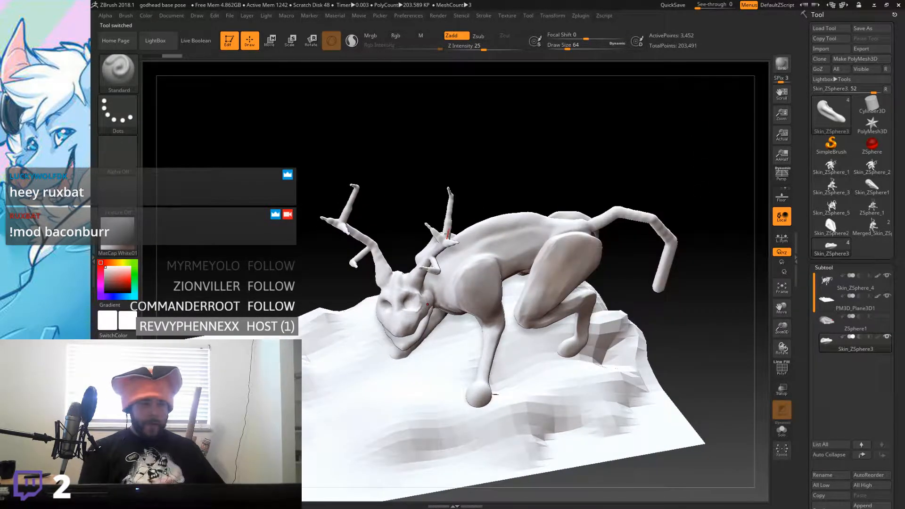
# Step: Restore the ZBrush window down and resize it to full height beside a visible strip of Photoshop
pyautogui.click(887, 4)
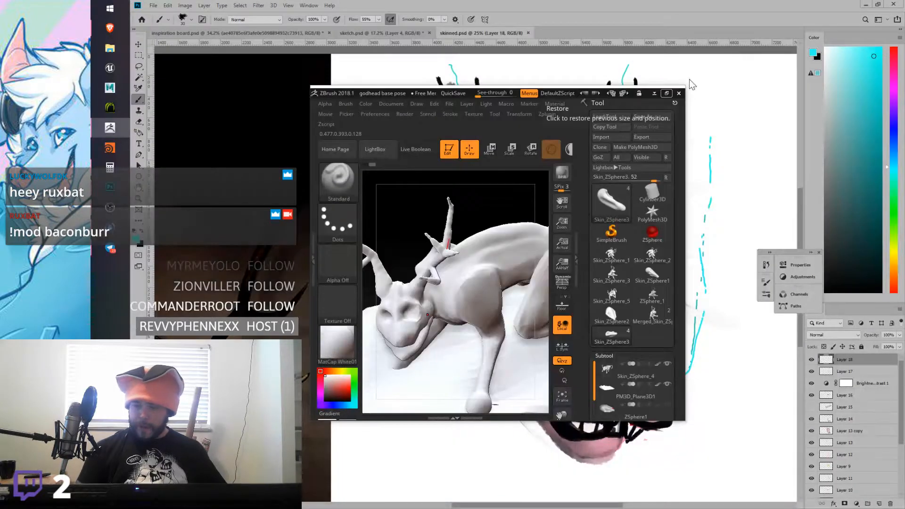
pyautogui.moveTo(633, 86); pyautogui.dragTo(613, 85)
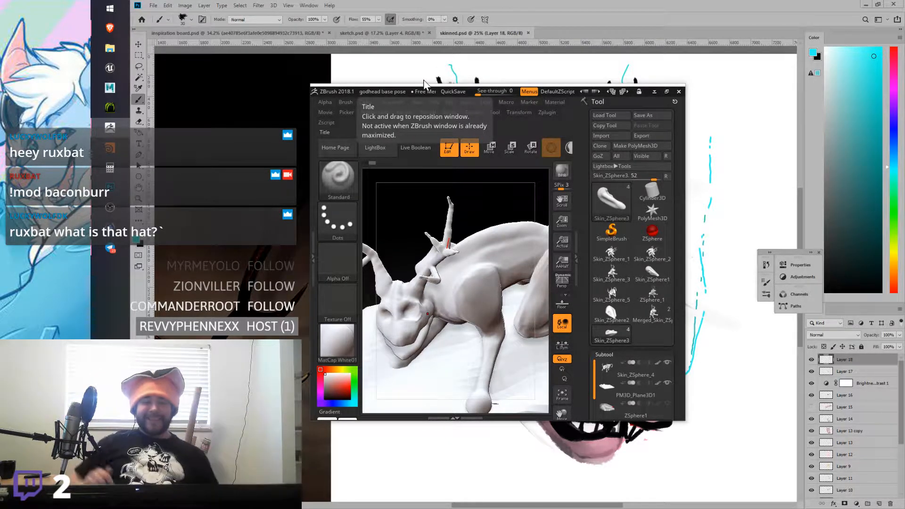
pyautogui.moveTo(353, 84); pyautogui.dragTo(353, 2)
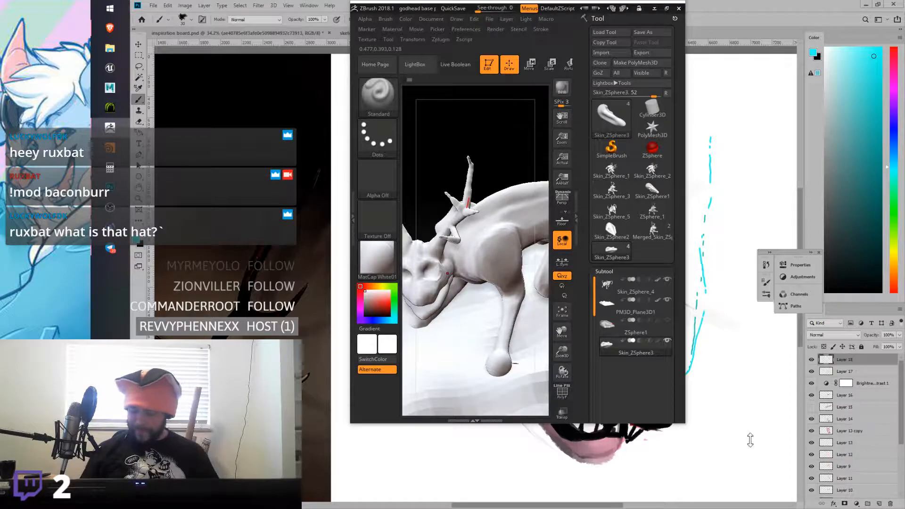
pyautogui.moveTo(686, 206); pyautogui.dragTo(903, 207)
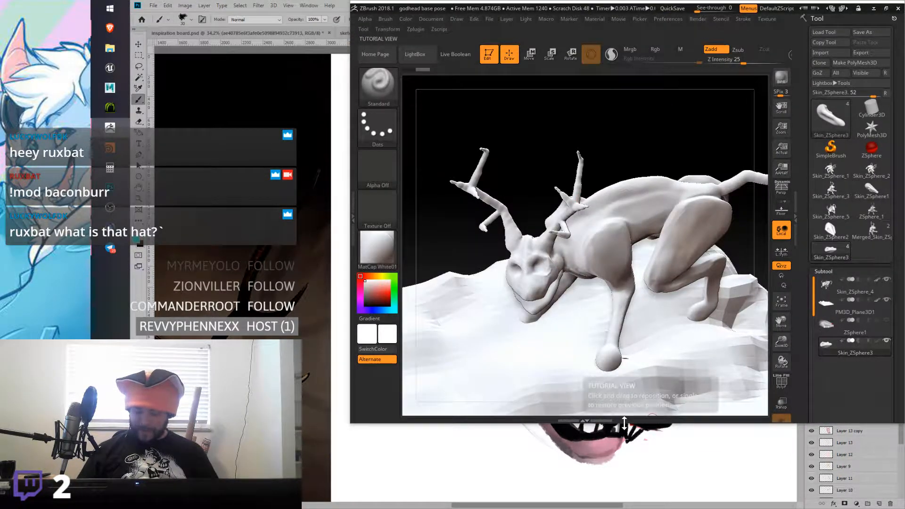
pyautogui.moveTo(575, 6); pyautogui.dragTo(575, 1)
pyautogui.moveTo(437, 424); pyautogui.dragTo(430, 502)
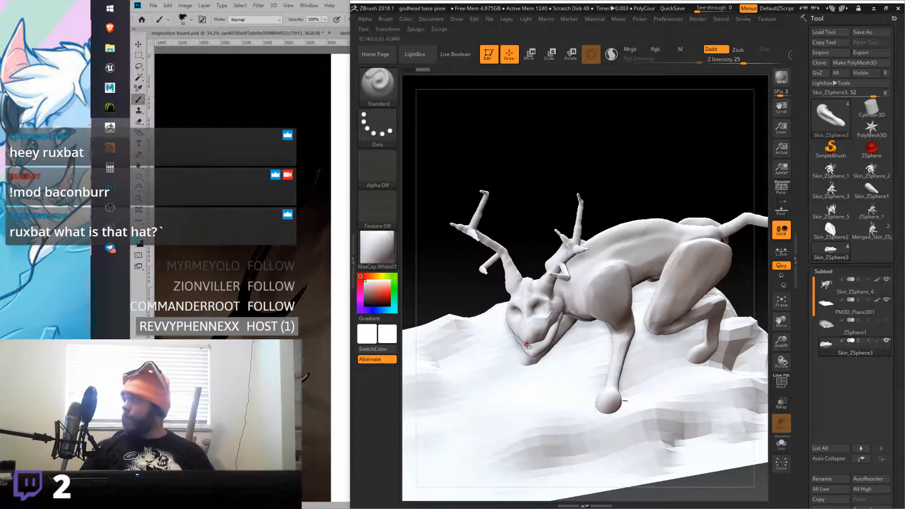
# Step: Load the Merged_Skin_ZSphere3 tool and frame the whole creature in a three-quarter front view
pyautogui.click(856, 234)
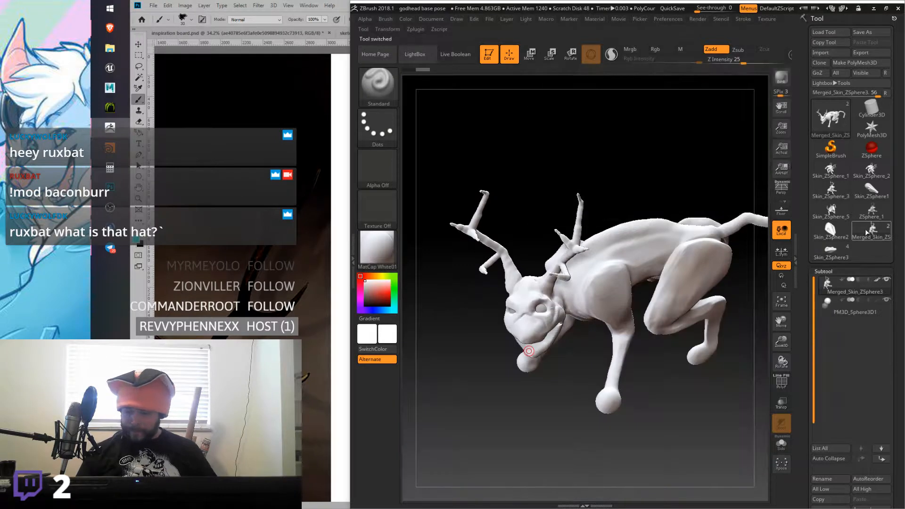
pyautogui.moveTo(637, 342); pyautogui.dragTo(689, 299)
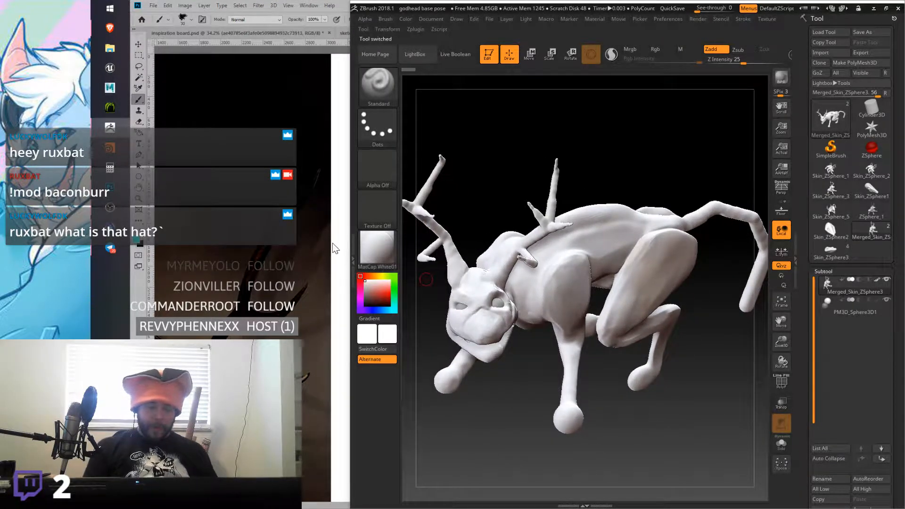
pyautogui.moveTo(631, 176); pyautogui.dragTo(655, 174)
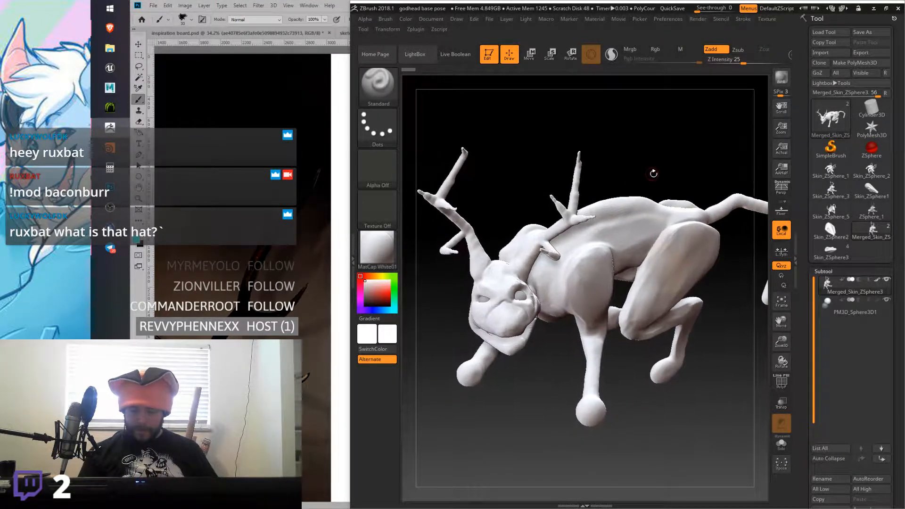
pyautogui.press('ctrl')
pyautogui.moveTo(662, 197)
pyautogui.keyDown('ctrl'); pyautogui.mouseDown(button='right')
pyautogui.moveTo(701, 184)
pyautogui.moveTo(674, 203)
pyautogui.moveTo(677, 191)
pyautogui.mouseUp(button='right'); pyautogui.keyUp('ctrl')
pyautogui.press('space')
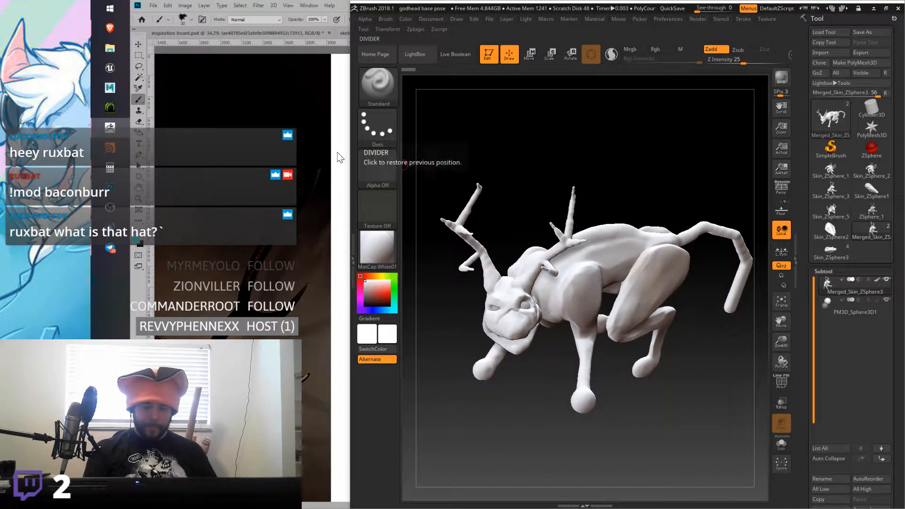
# Step: Switch to Photoshop and hide all layers above Layer 6 in skinned.psd, leaving the bare skull drawing
pyautogui.click(339, 151)
pyautogui.moveTo(810, 367); pyautogui.dragTo(812, 479)
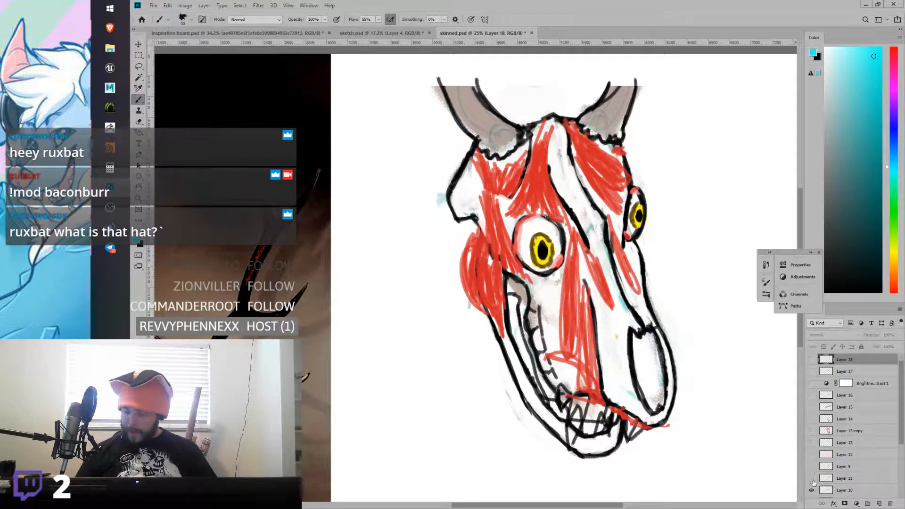
pyautogui.scroll(-4, 903, 443)
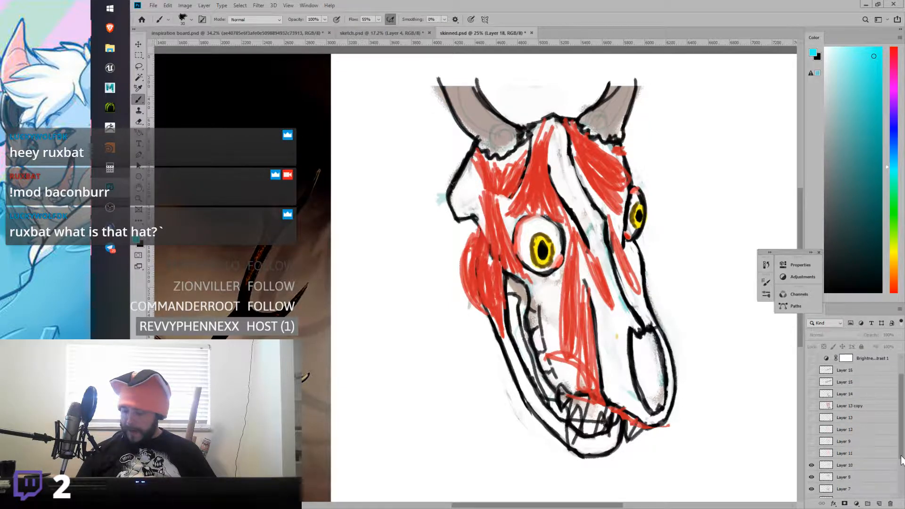
pyautogui.moveTo(812, 448); pyautogui.dragTo(811, 456)
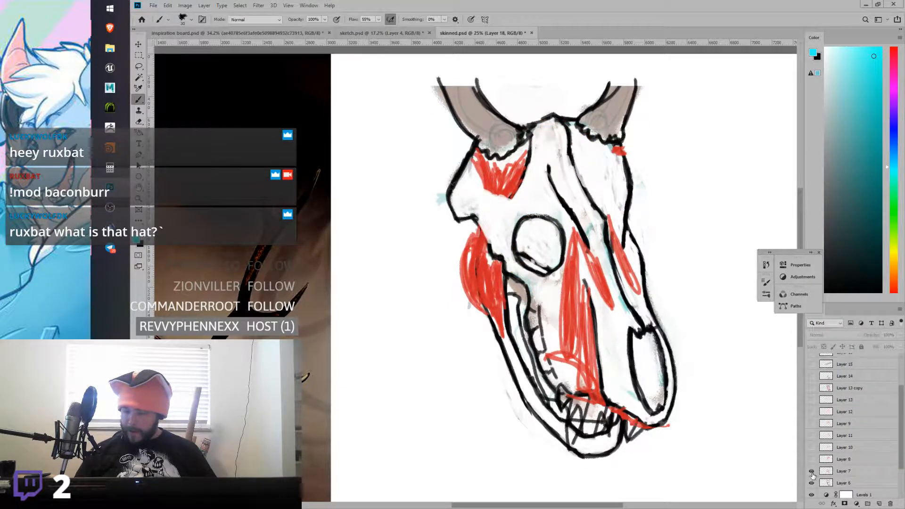
pyautogui.click(812, 471)
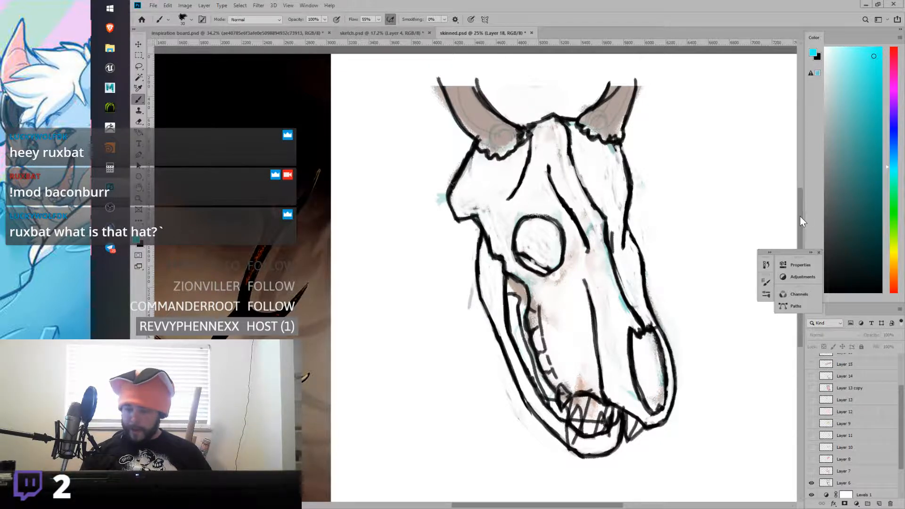
# Step: Examine the horned skull line drawing and the layer stack of skinned.psd
pyautogui.scroll(-2, 776, 353)
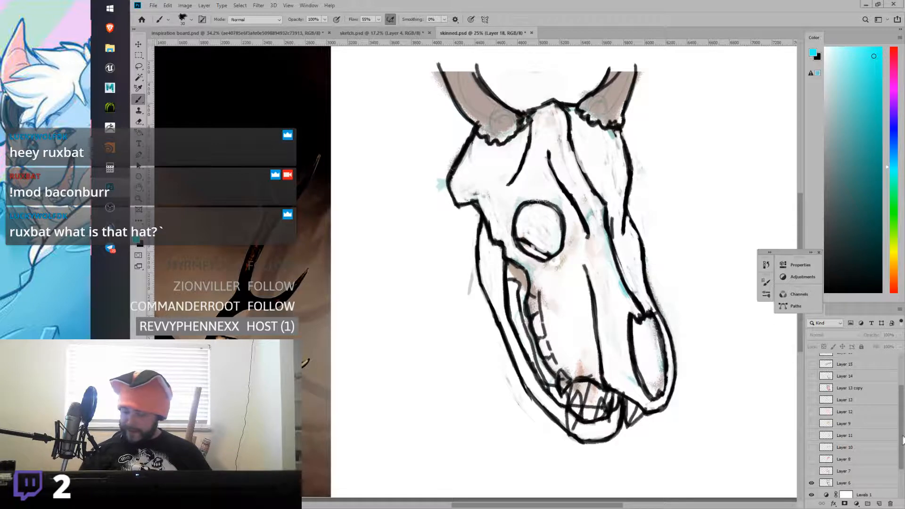
pyautogui.moveTo(903, 447); pyautogui.dragTo(902, 442)
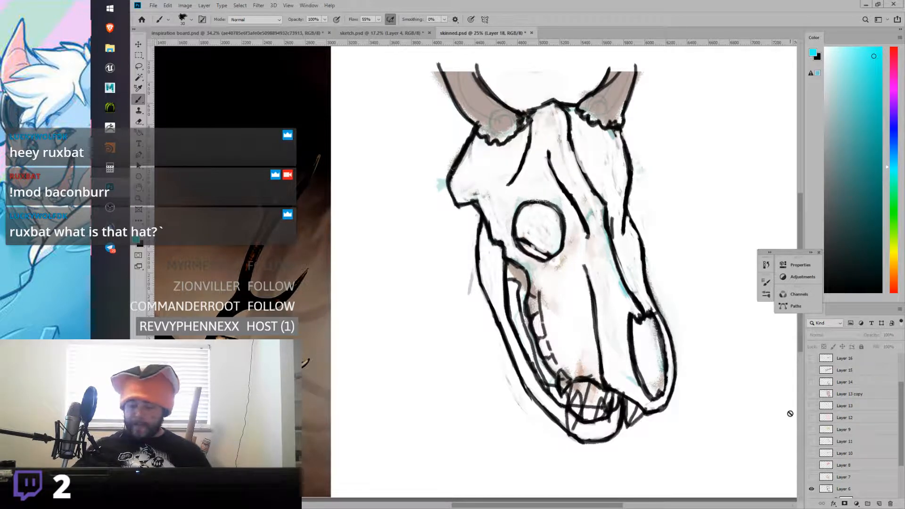
pyautogui.scroll(1, 903, 441)
pyautogui.scroll(1, 903, 441)
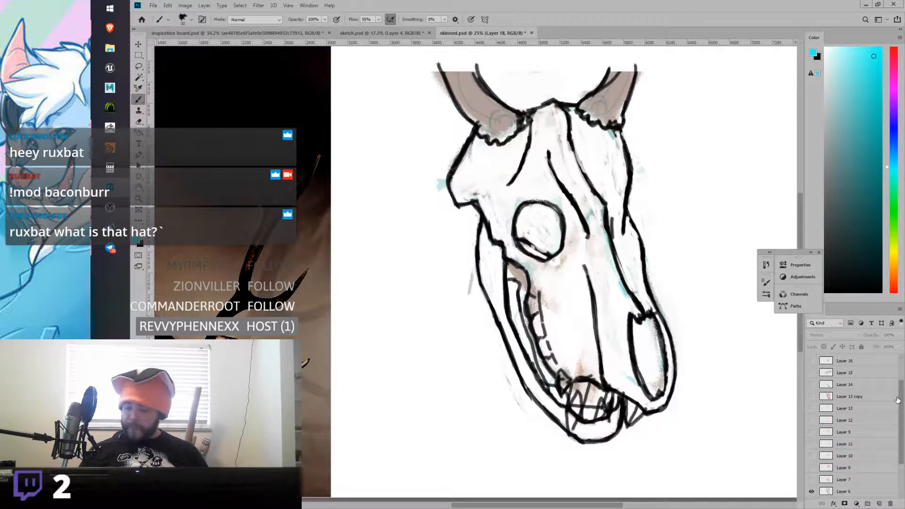
pyautogui.scroll(-1, 903, 451)
pyautogui.scroll(1, 903, 451)
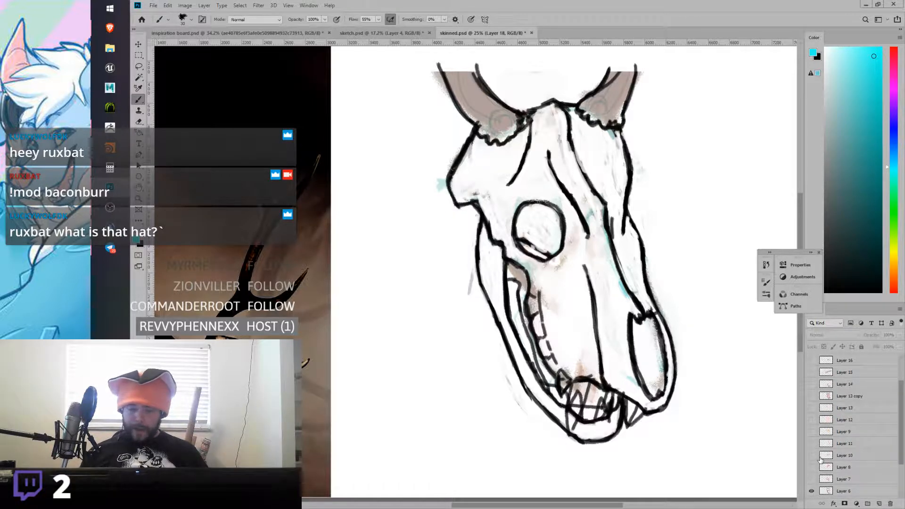
pyautogui.moveTo(570, 504); pyautogui.dragTo(572, 485)
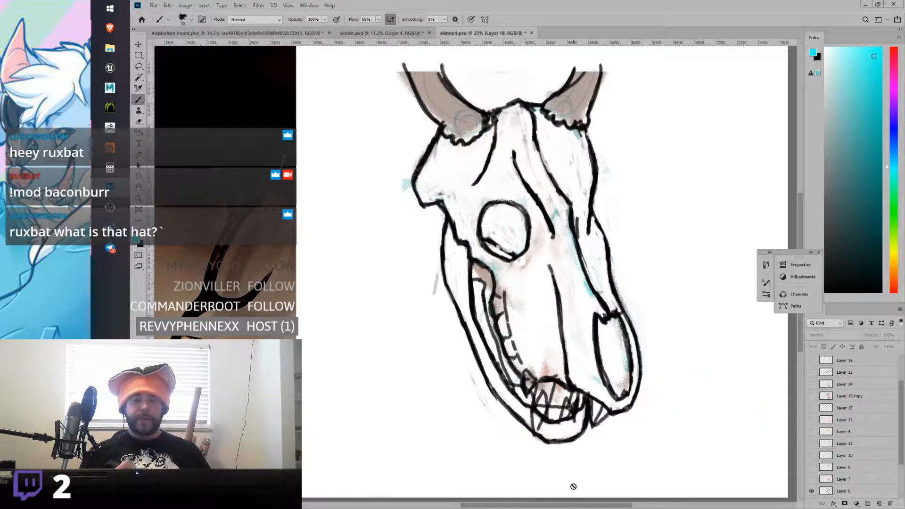
# Step: Review the creature composition in sketch.psd, then the animal reference photos in inspiration board.psd
pyautogui.click(378, 33)
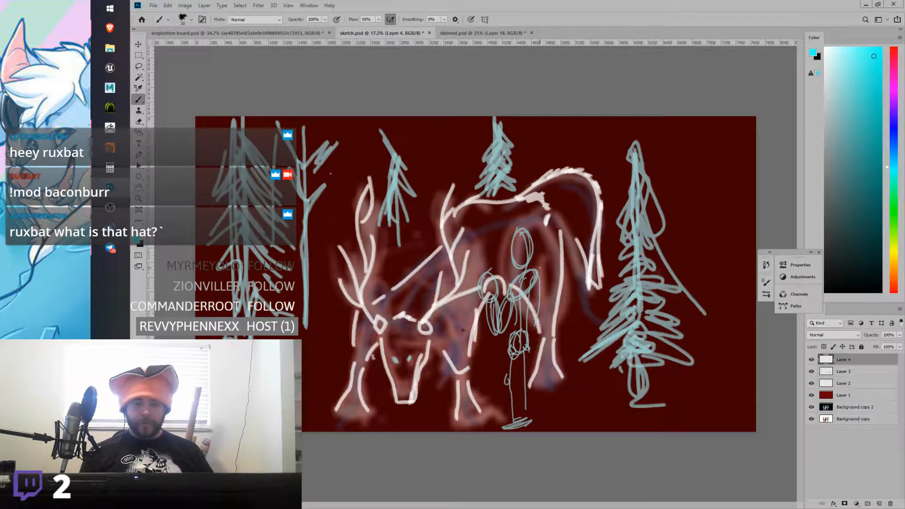
pyautogui.click(298, 33)
pyautogui.scroll(-5, 673, 312)
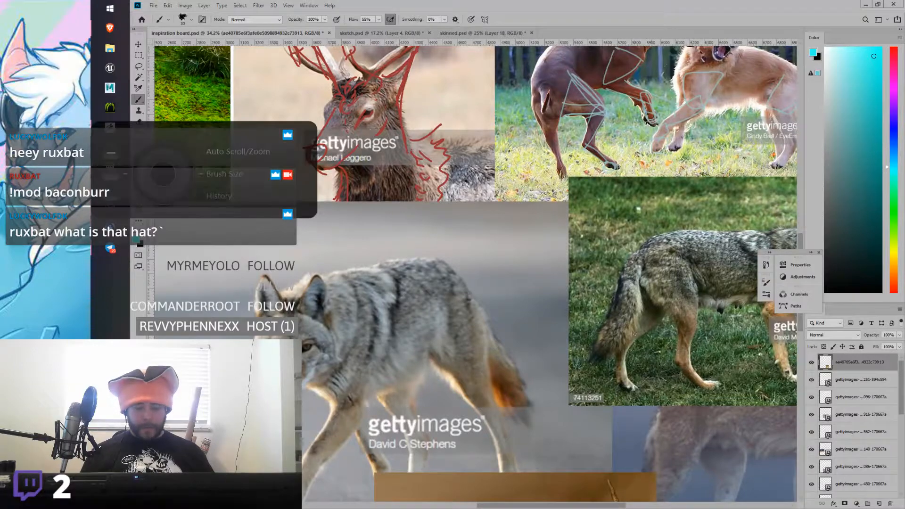
pyautogui.keyDown('alt'); pyautogui.scroll(-4, 673, 313); pyautogui.keyUp('alt')
pyautogui.keyDown('alt'); pyautogui.scroll(-3, 792, 232); pyautogui.keyUp('alt')
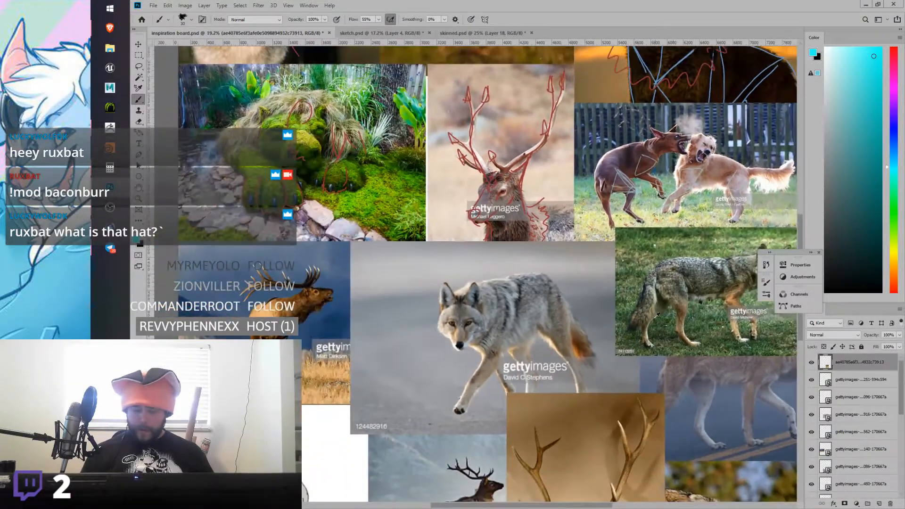
pyautogui.scroll(2, 799, 268)
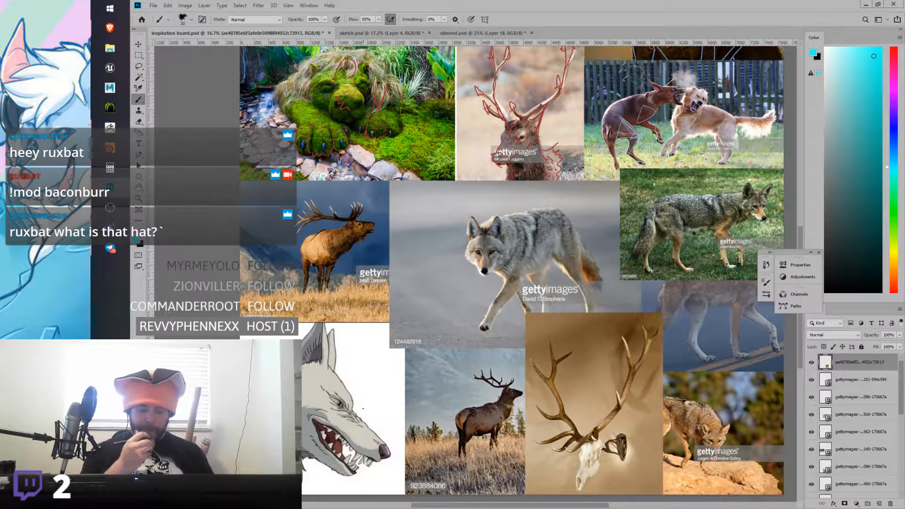
# Step: Return to skinned.psd and show Layer 7, Layer 8 and Layer 10 to add the red muscles and yellow eyes over the skull
pyautogui.click(403, 34)
pyautogui.click(485, 34)
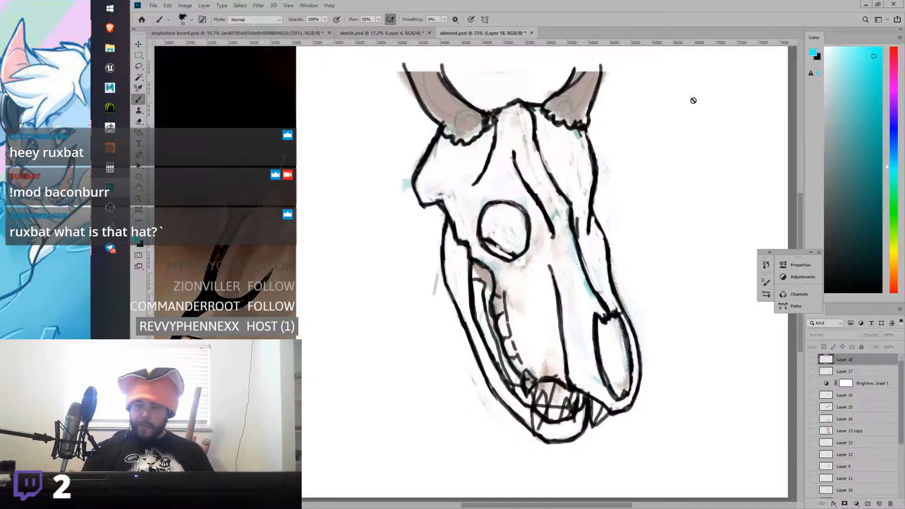
pyautogui.moveTo(799, 222); pyautogui.dragTo(801, 215)
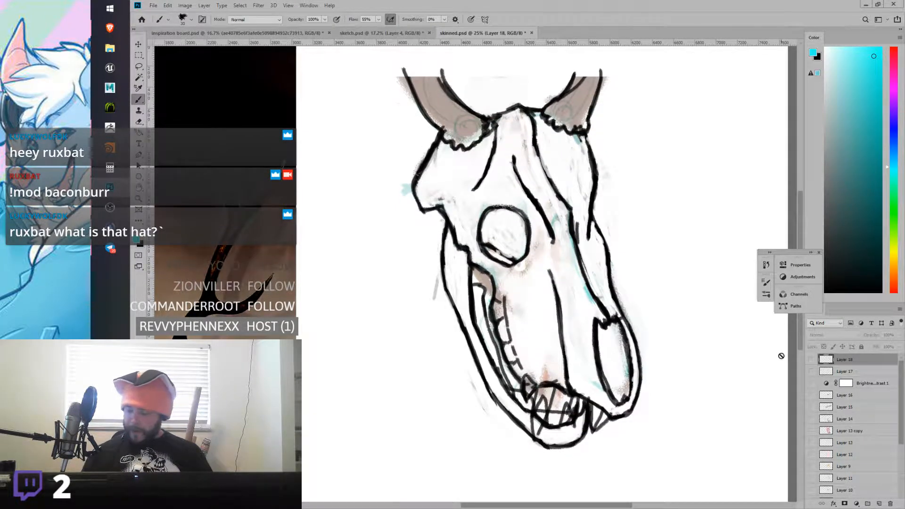
pyautogui.scroll(-1, 902, 451)
pyautogui.scroll(-3, 901, 453)
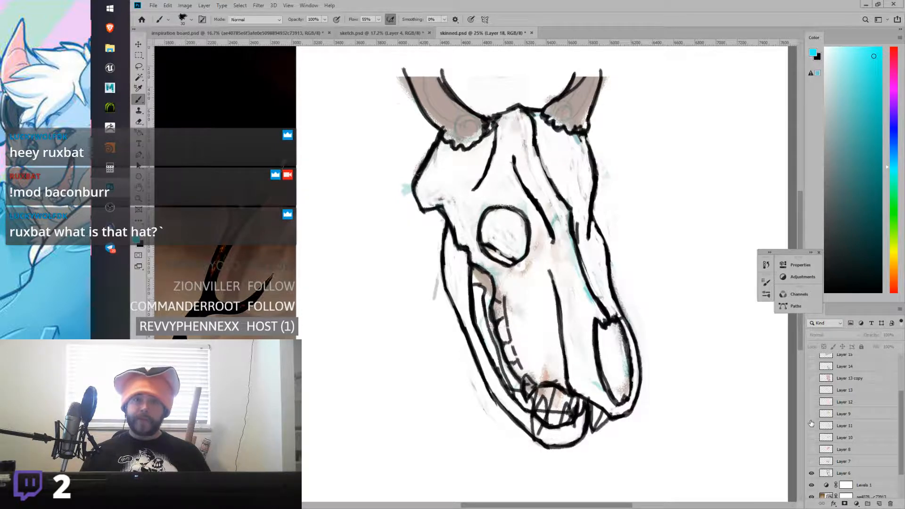
pyautogui.click(811, 461)
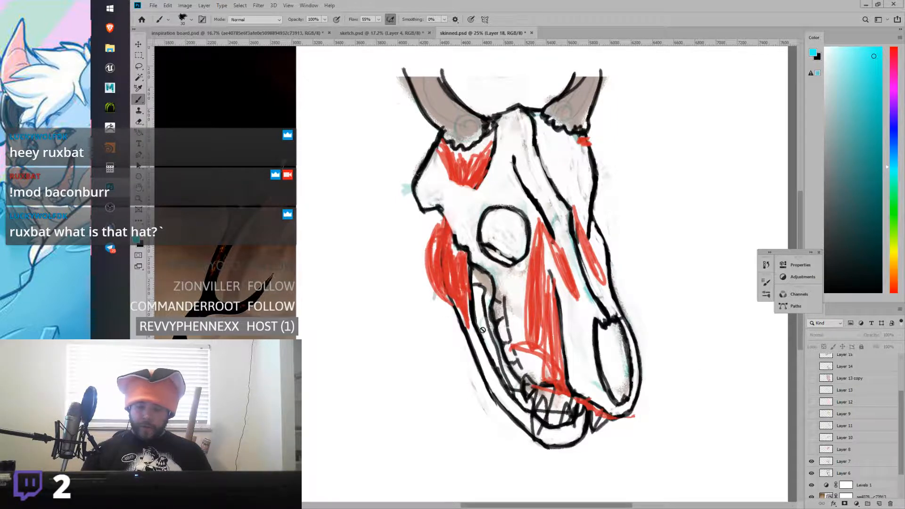
pyautogui.click(811, 451)
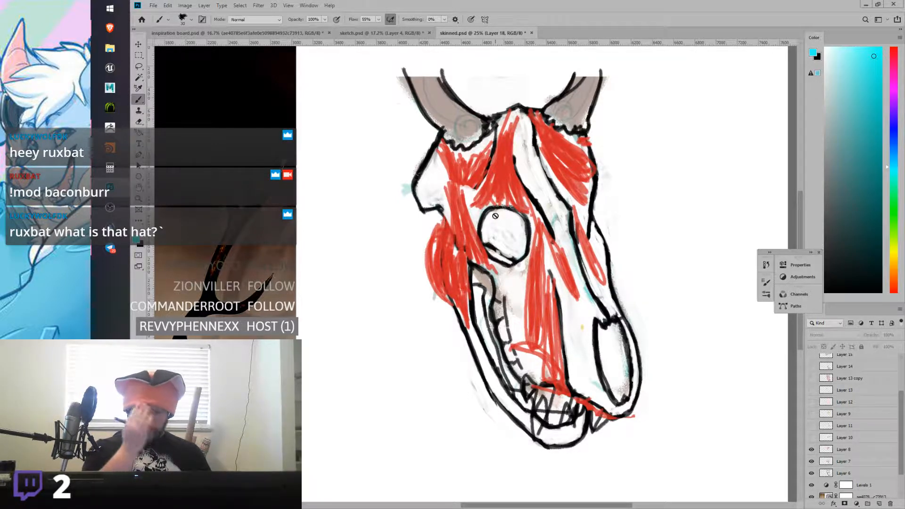
pyautogui.click(811, 438)
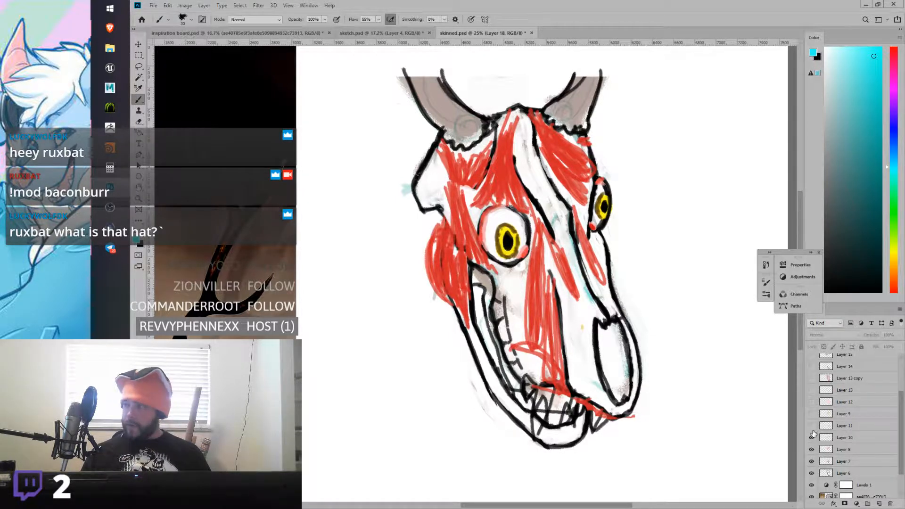
# Step: Toggle Layer 10 off and on repeatedly to compare the skull with and without the eyes
pyautogui.scroll(1, 903, 436)
pyautogui.moveTo(902, 436); pyautogui.dragTo(900, 421)
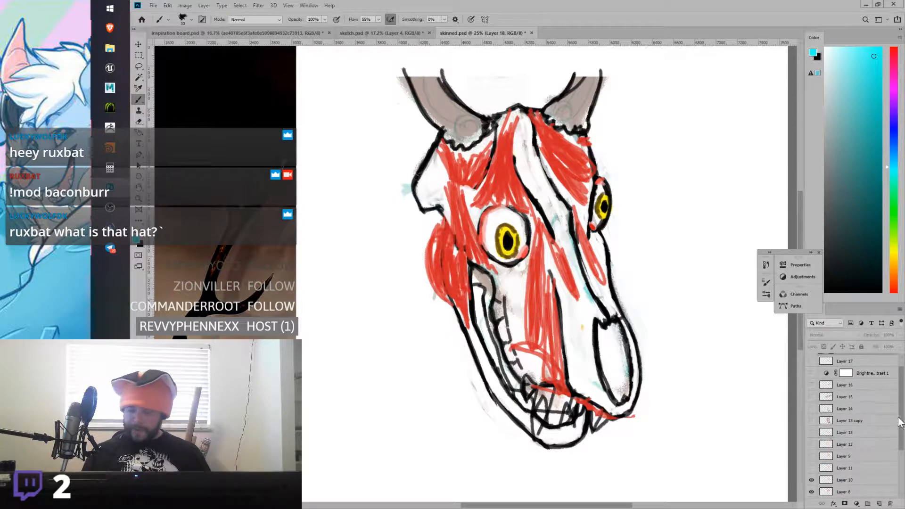
pyautogui.click(811, 481)
pyautogui.click(811, 481)
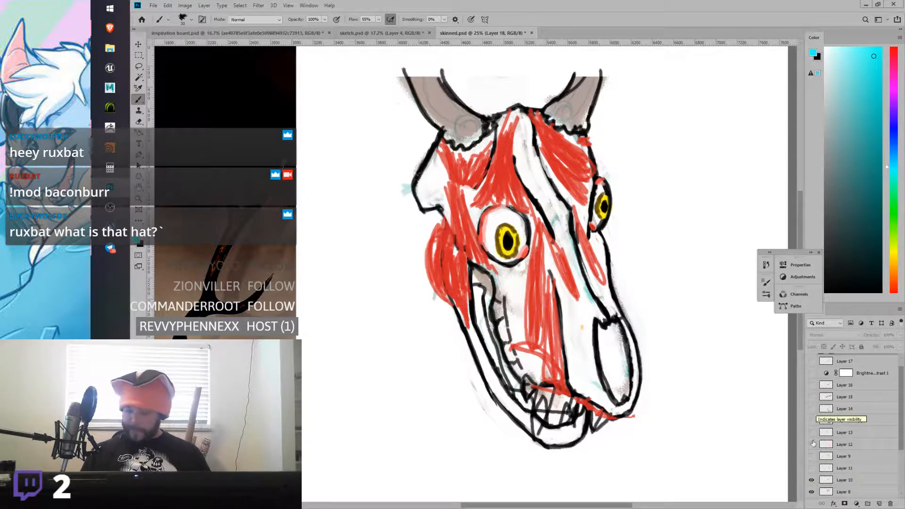
pyautogui.click(812, 480)
pyautogui.click(812, 480)
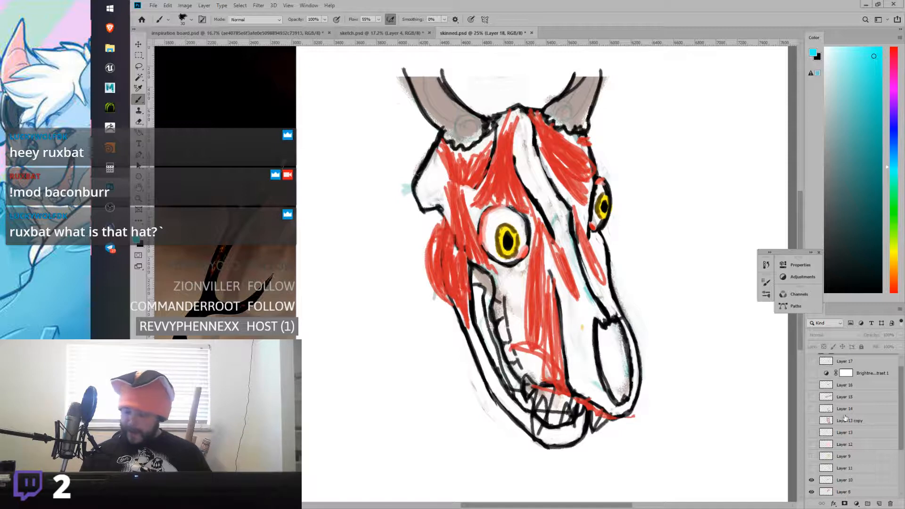
pyautogui.click(812, 481)
pyautogui.click(812, 481)
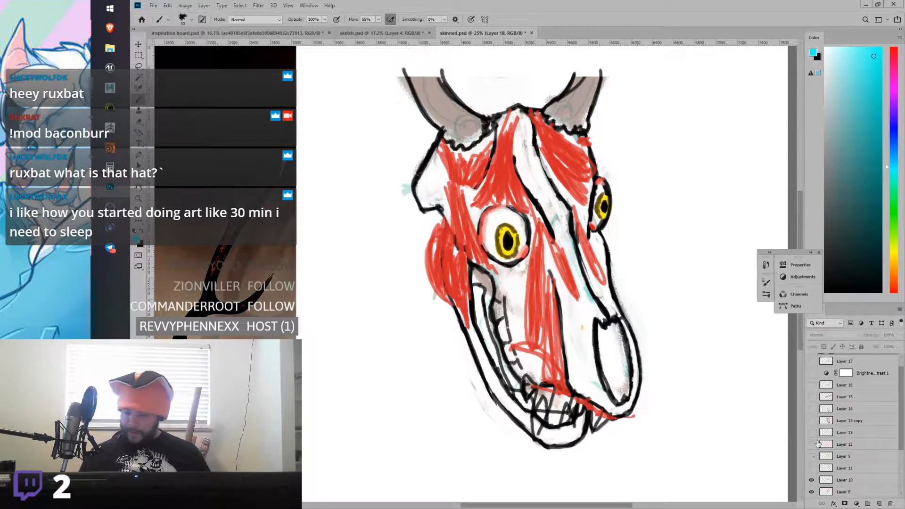
# Step: Show Layer 11 and Layer 9 to add the snout muscles and the yellow tissue over the head
pyautogui.click(812, 468)
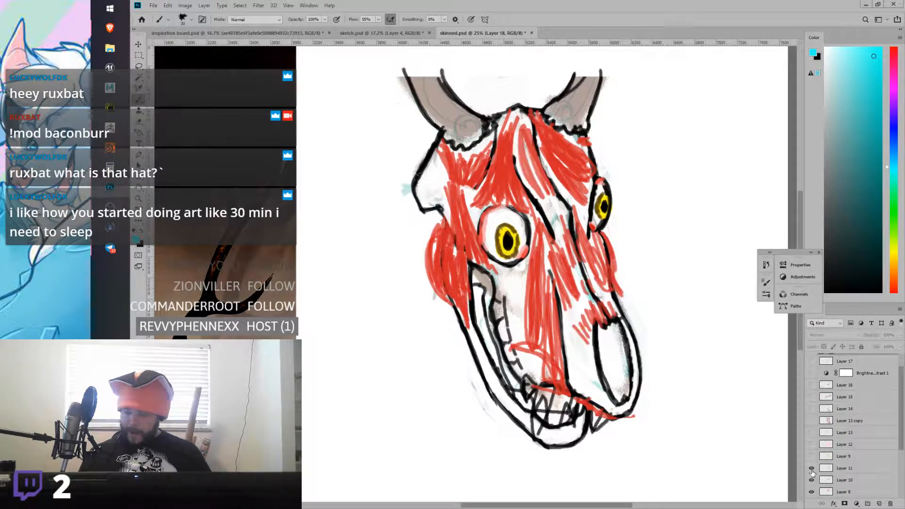
pyautogui.click(812, 470)
pyautogui.click(812, 470)
pyautogui.click(812, 457)
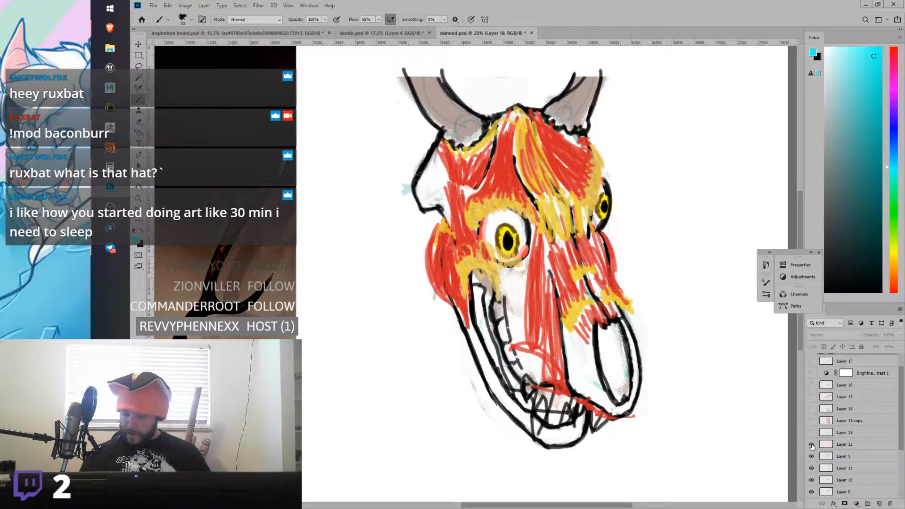
# Step: Show Layer 12, Layer 13, Layer 13 copy, Layer 14 and Layer 15, building up the skin, line work and BORING lettering
pyautogui.click(812, 444)
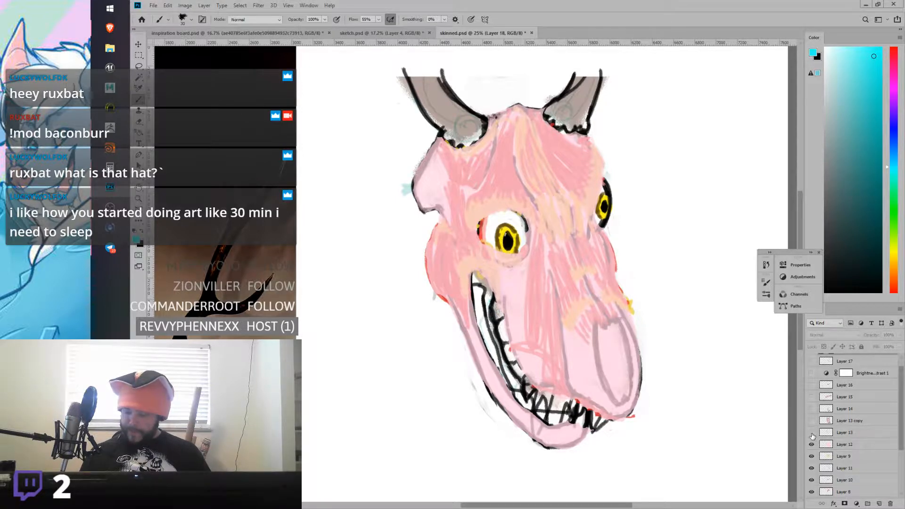
pyautogui.click(812, 433)
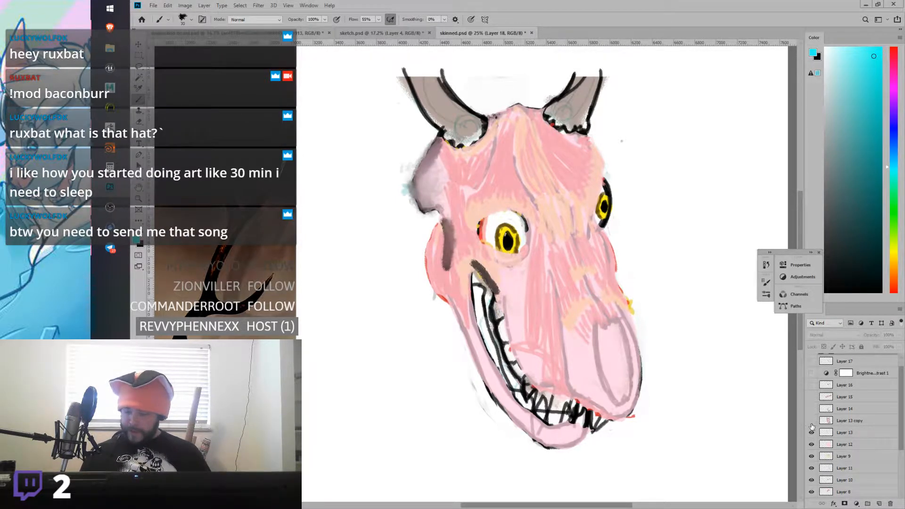
pyautogui.click(811, 421)
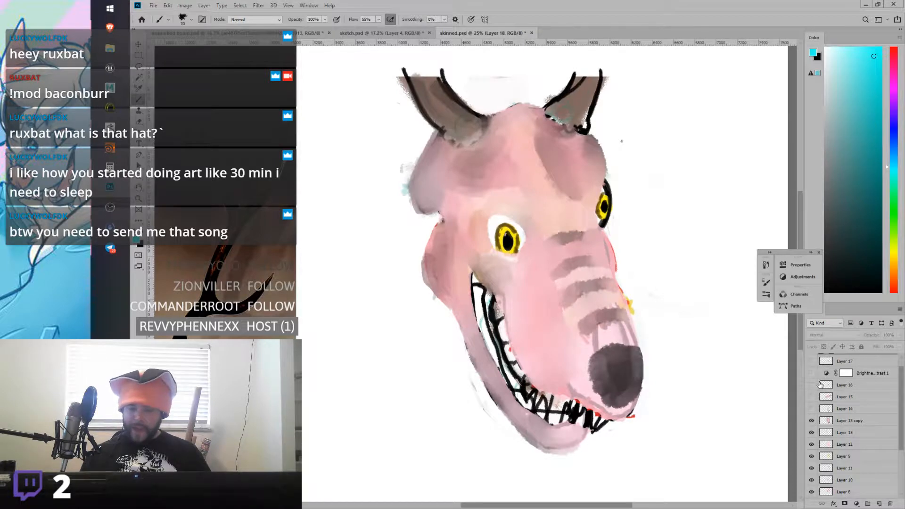
pyautogui.click(811, 409)
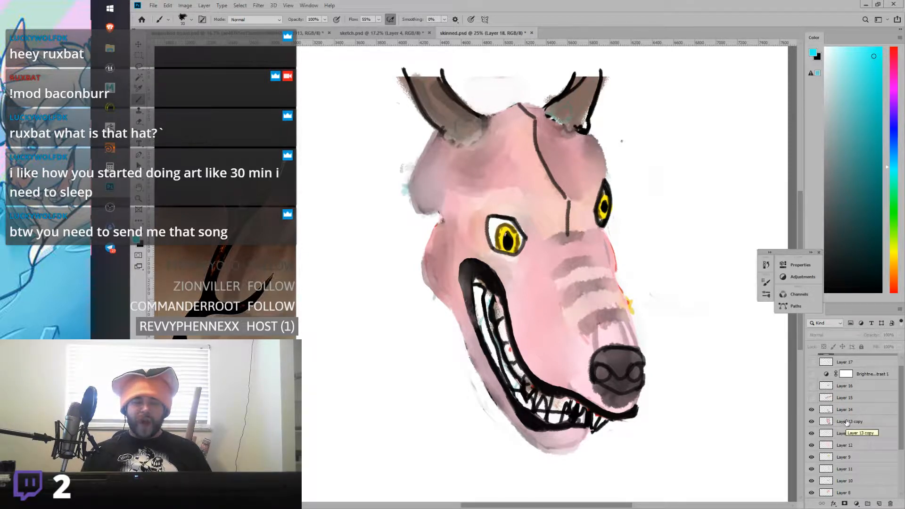
pyautogui.click(812, 398)
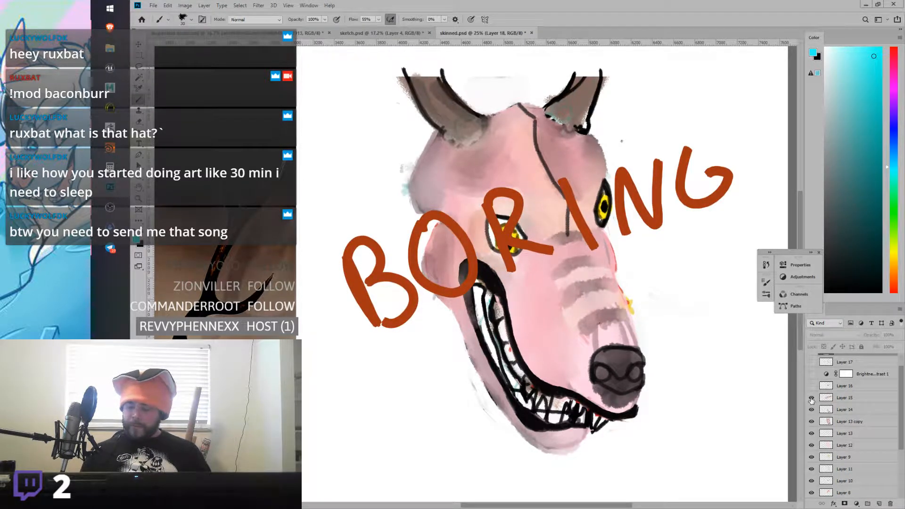
# Step: Review the creature in sketch.psd and the animal photos in inspiration board.psd, and return to skinned.psd
pyautogui.click(377, 35)
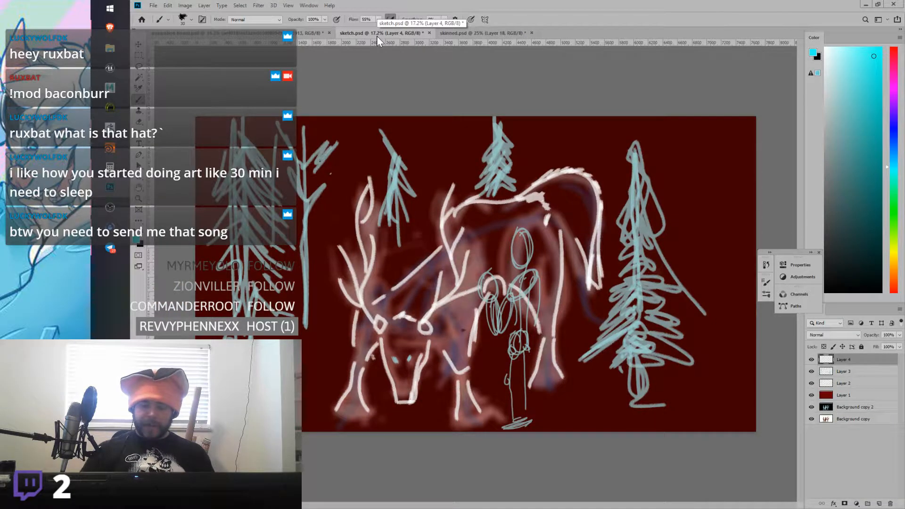
pyautogui.click(297, 36)
pyautogui.scroll(-1, 800, 237)
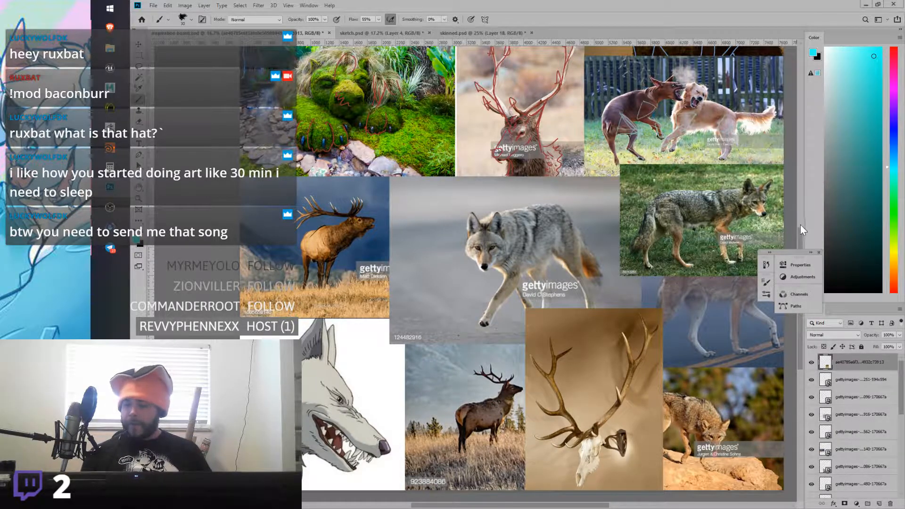
pyautogui.scroll(3, 359, 398)
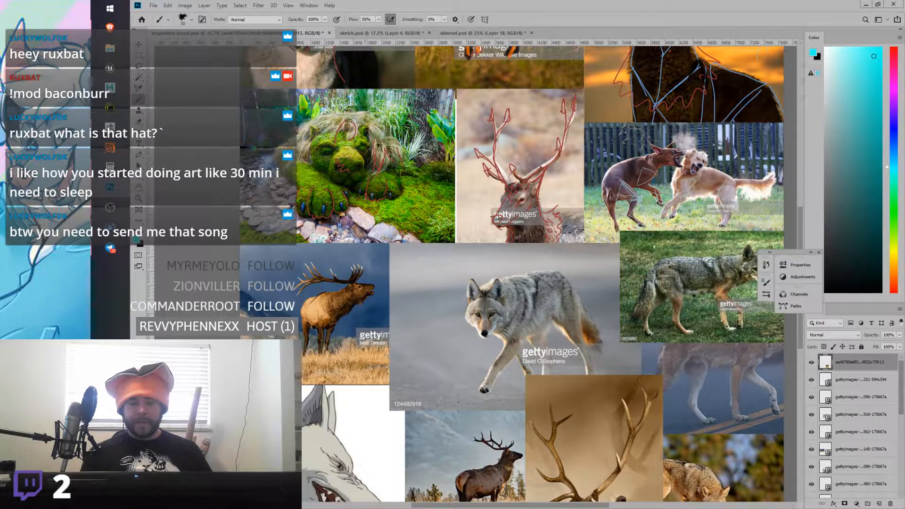
pyautogui.click(472, 33)
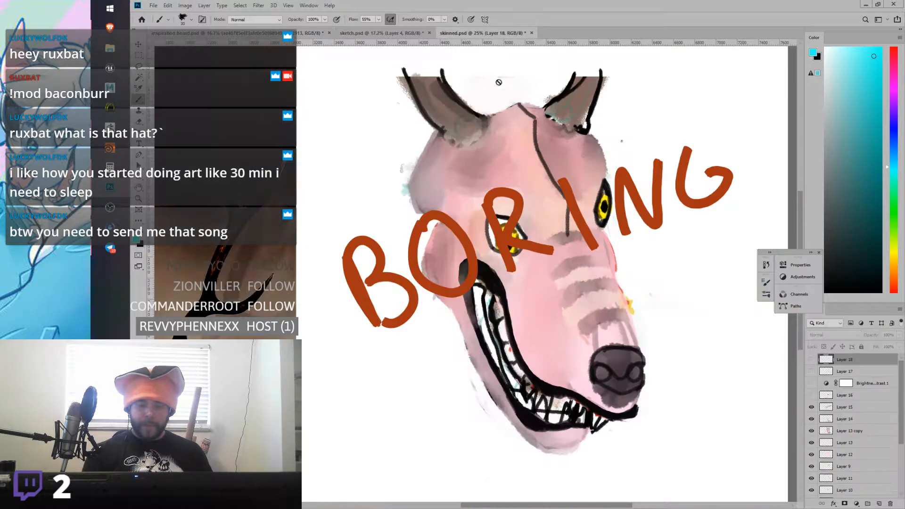
# Step: Hide the BORING lettering on Layer 15 and show Layer 16 with the solid black eyes
pyautogui.click(812, 408)
pyautogui.click(812, 396)
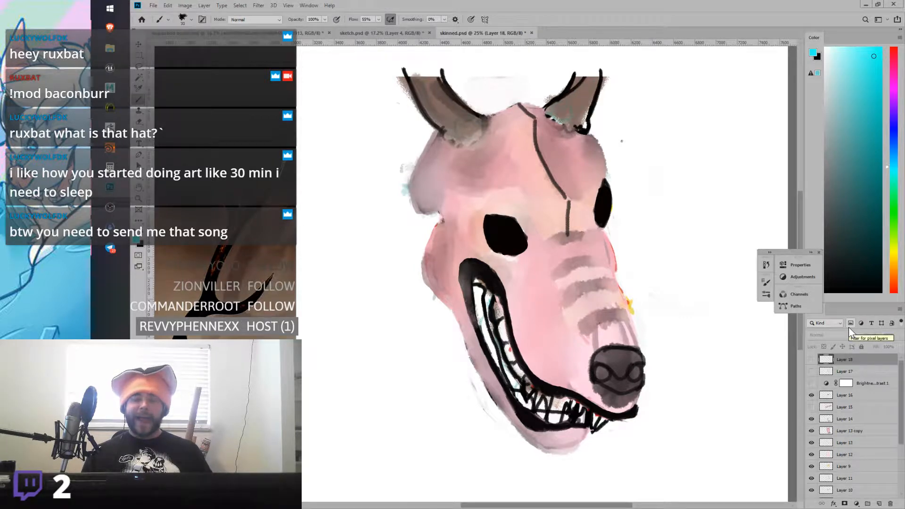
pyautogui.click(811, 395)
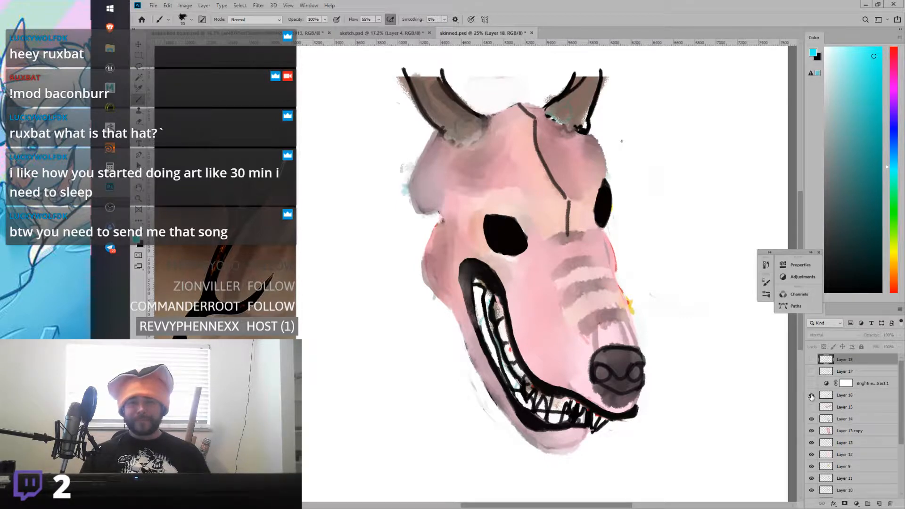
pyautogui.click(811, 396)
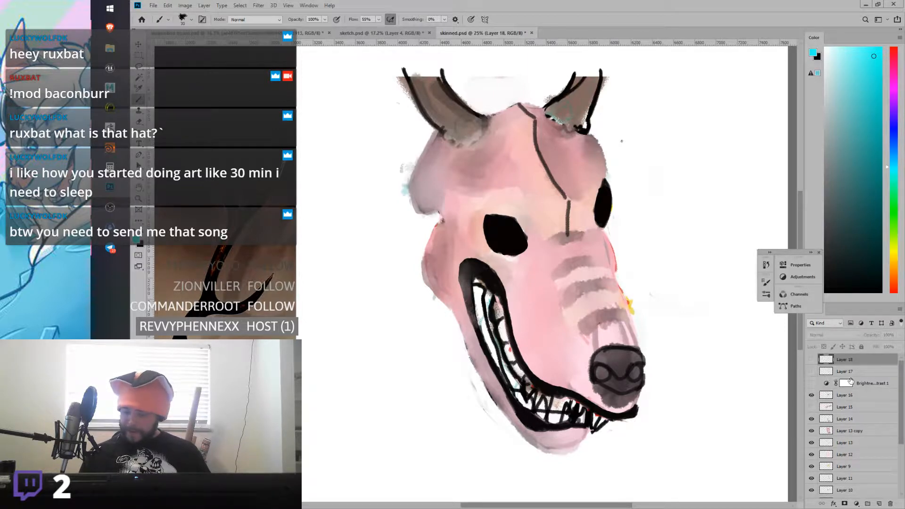
# Step: Show the Brightness/Contrast 1 adjustment, Layer 17 and Layer 18 to deepen the colours and add the cyan guide lines and extra eyes
pyautogui.click(811, 383)
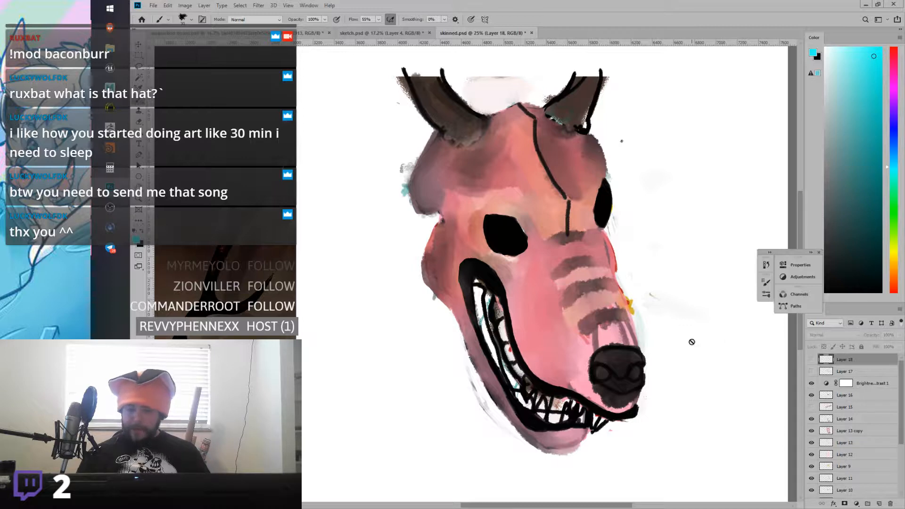
pyautogui.click(812, 372)
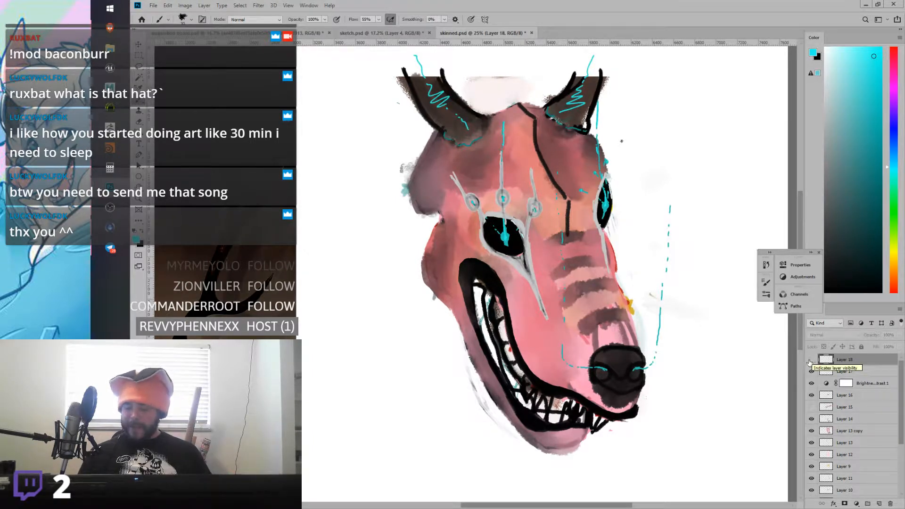
pyautogui.click(812, 359)
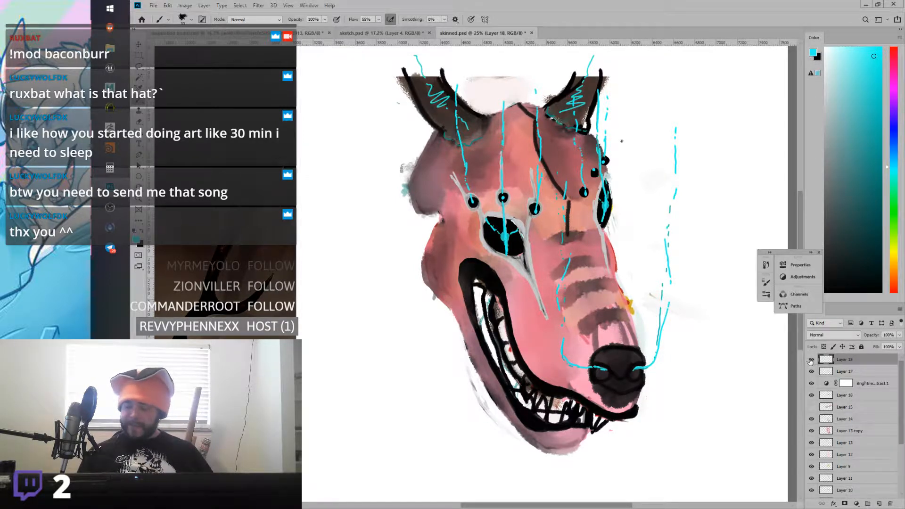
# Step: Compare the head without Layer 16, Brightness/Contrast 1, Layer 17 and Layer 18 by hiding them and showing them again one at a time
pyautogui.moveTo(812, 359); pyautogui.dragTo(811, 408)
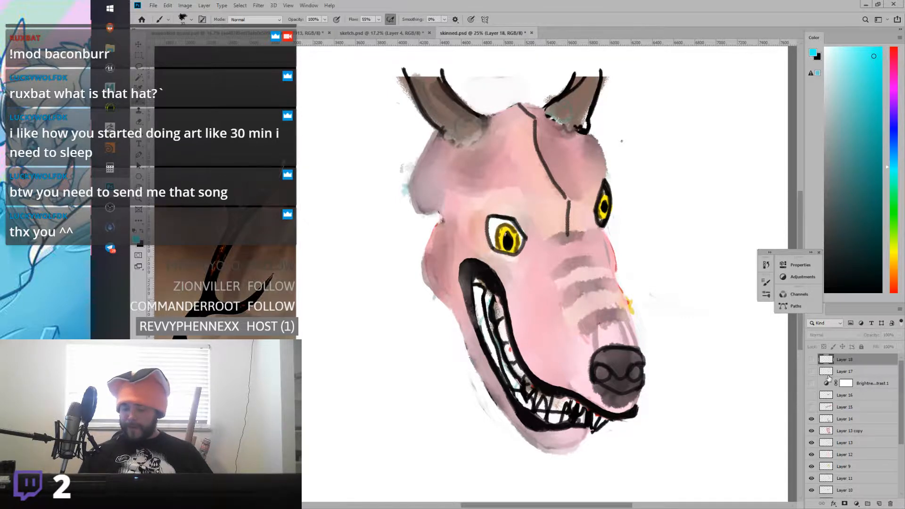
pyautogui.click(811, 407)
pyautogui.click(812, 407)
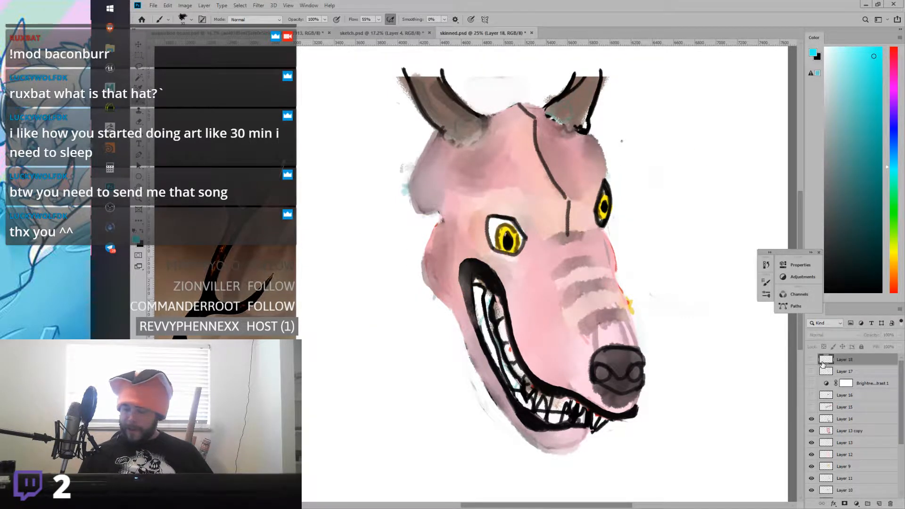
pyautogui.click(811, 395)
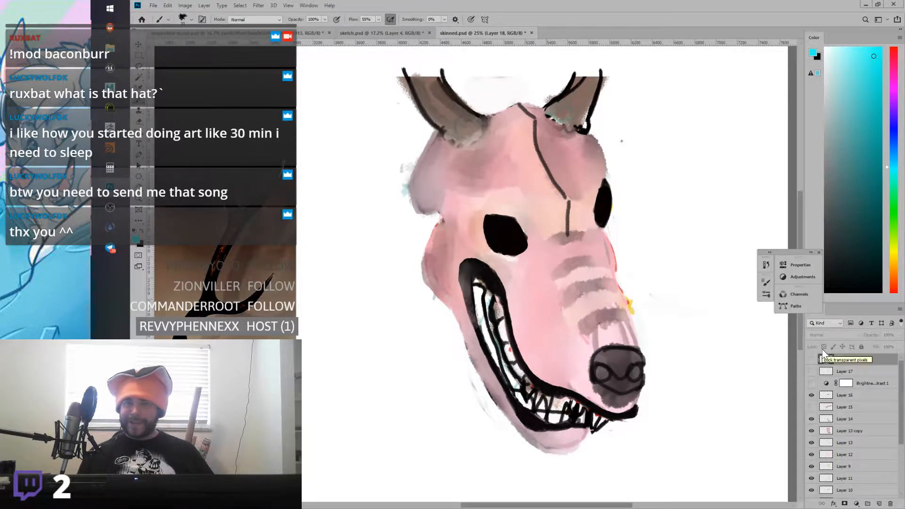
pyautogui.click(812, 383)
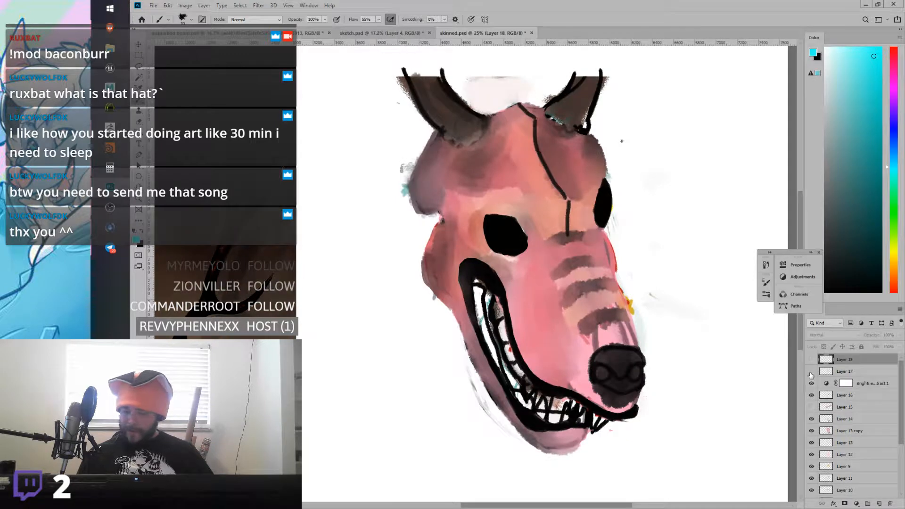
pyautogui.click(811, 372)
pyautogui.click(811, 360)
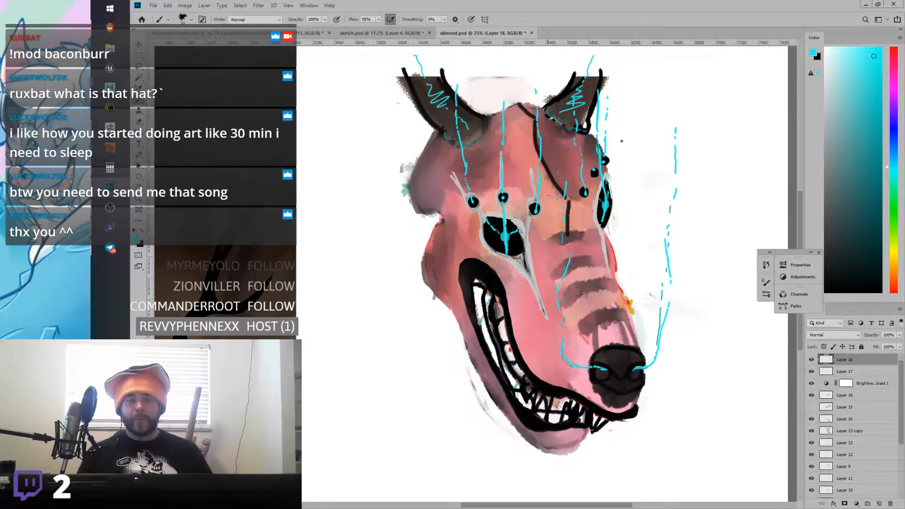
pyautogui.moveTo(799, 226); pyautogui.dragTo(798, 225)
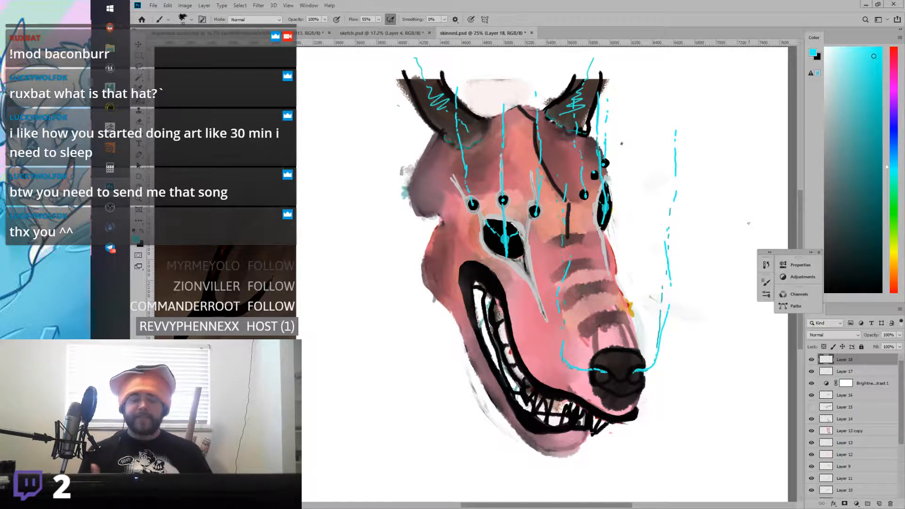
pyautogui.scroll(-2, 799, 232)
pyautogui.scroll(2, 796, 224)
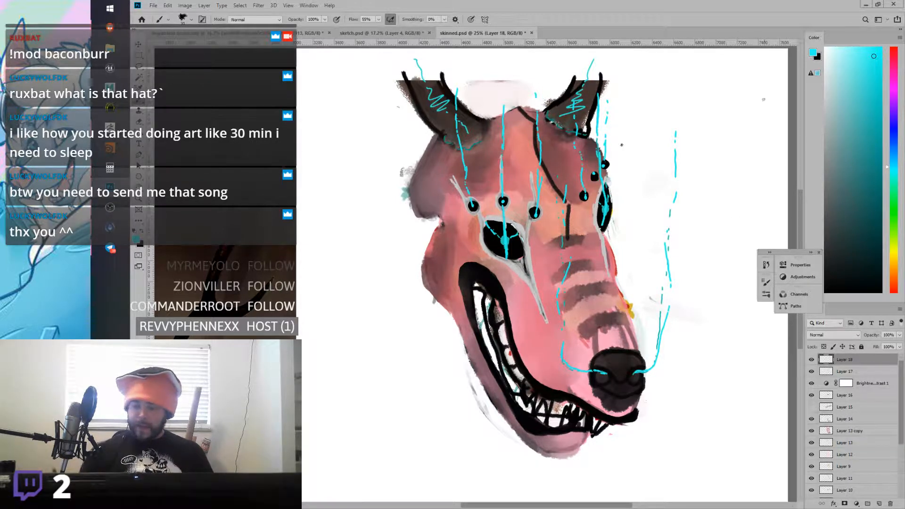
pyautogui.scroll(1, 798, 188)
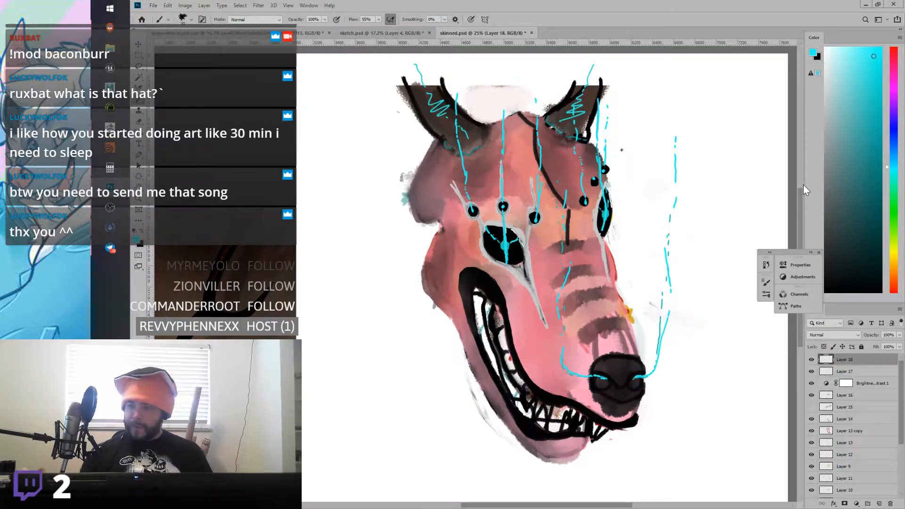
# Step: Shift the skinned.psd canvas so the painted head shows beside the 3D window, and switch to ZBrush
pyautogui.hotkey('alt', 'Tab')
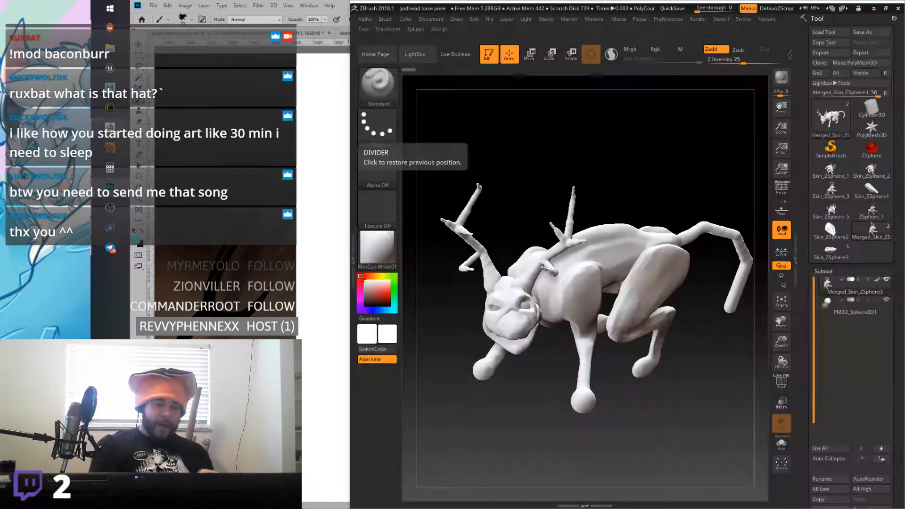
pyautogui.hotkey('alt', 'Tab')
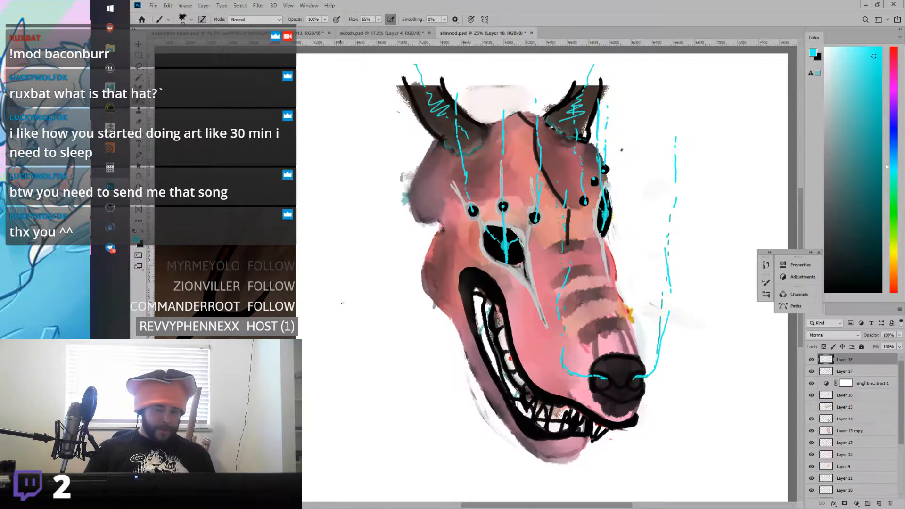
pyautogui.moveTo(561, 323); pyautogui.dragTo(448, 321)
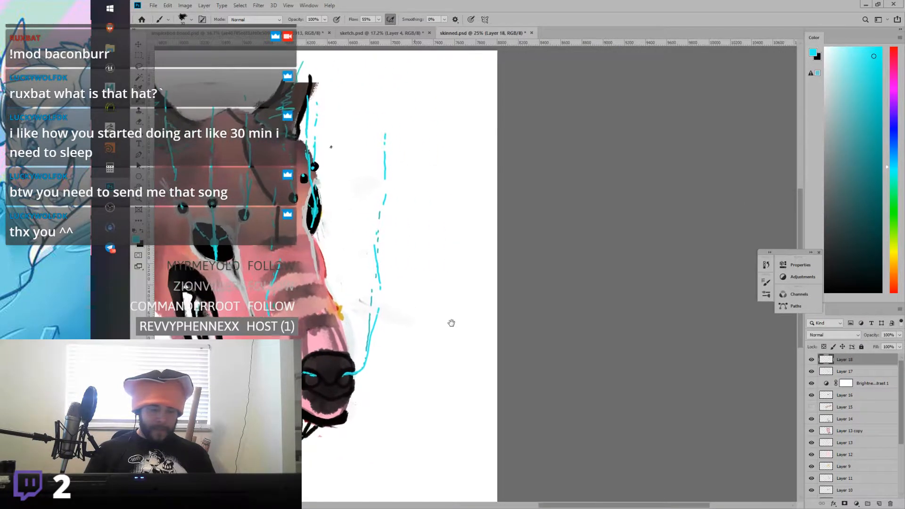
pyautogui.hotkey('alt', 'Tab')
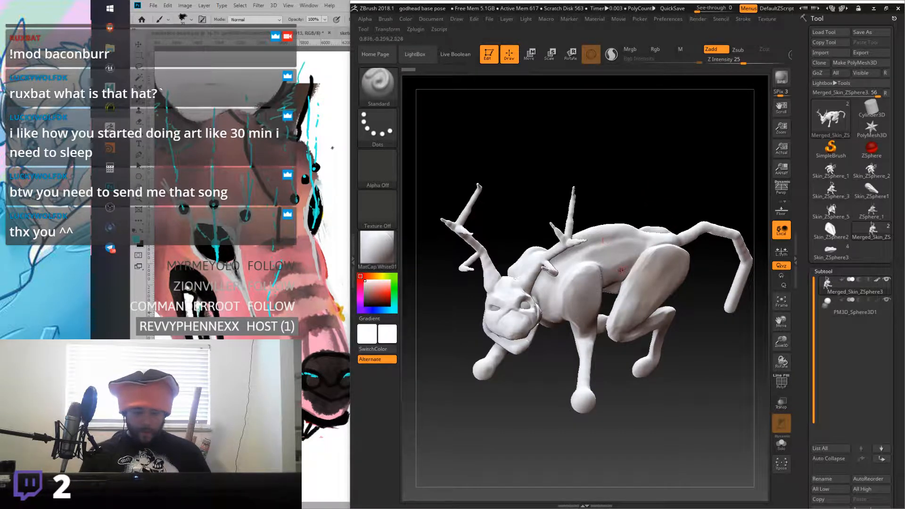
# Step: Set the MaskPen stroke to Lasso, mask the front of the snout and lower jaw, and invert the mask
pyautogui.moveTo(620, 286)
pyautogui.mouseDown(button='right')
pyautogui.moveTo(643, 282)
pyautogui.moveTo(603, 300)
pyautogui.moveTo(610, 321)
pyautogui.moveTo(601, 313)
pyautogui.moveTo(634, 258)
pyautogui.moveTo(699, 256)
pyautogui.moveTo(702, 288)
pyautogui.moveTo(657, 267)
pyautogui.mouseUp(button='right')
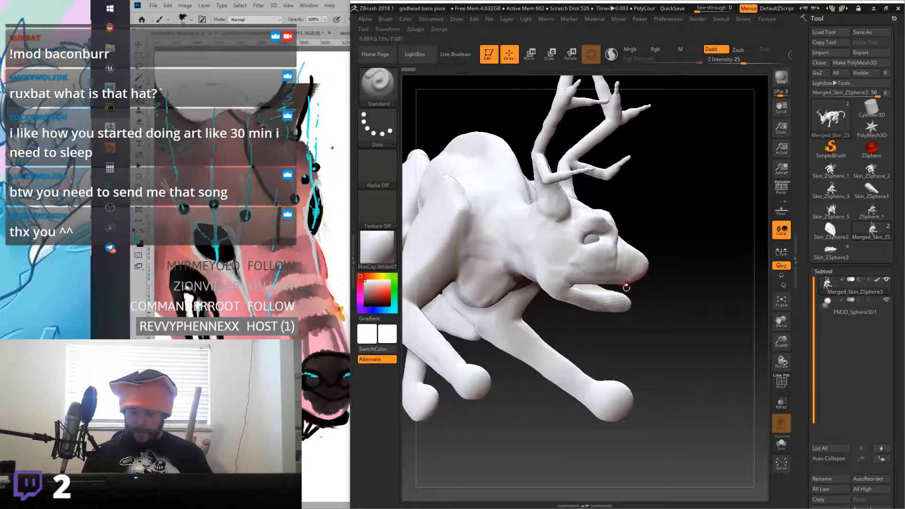
pyautogui.press('ctrl')
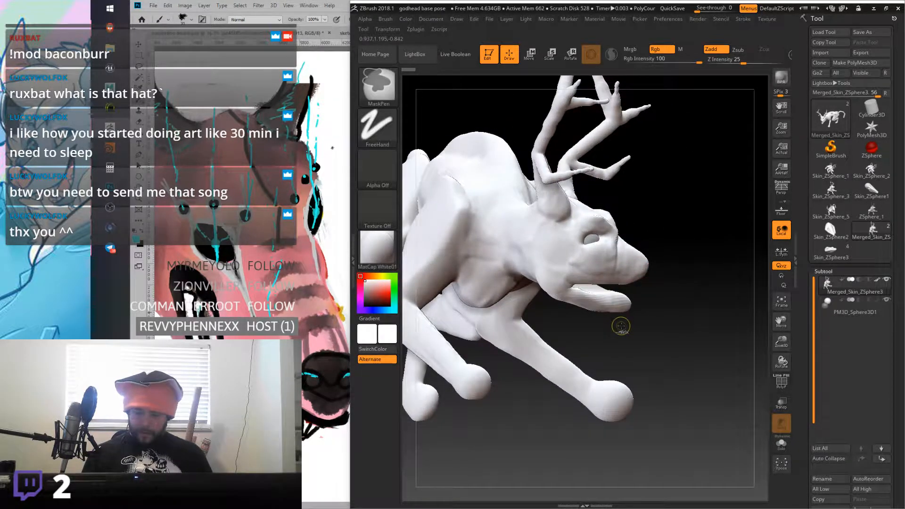
pyautogui.moveTo(622, 336)
pyautogui.keyDown('ctrl'); pyautogui.mouseDown()
pyautogui.moveTo(611, 300)
pyautogui.moveTo(670, 251)
pyautogui.moveTo(637, 334)
pyautogui.mouseUp(); pyautogui.keyUp('ctrl')
pyautogui.click(377, 85)
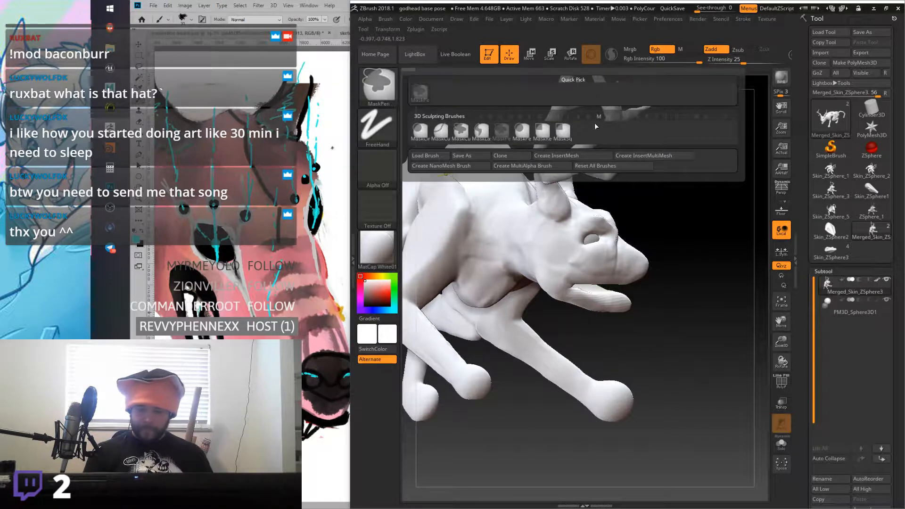
pyautogui.click(377, 127)
pyautogui.click(377, 127)
pyautogui.click(468, 156)
pyautogui.click(377, 127)
pyautogui.click(511, 154)
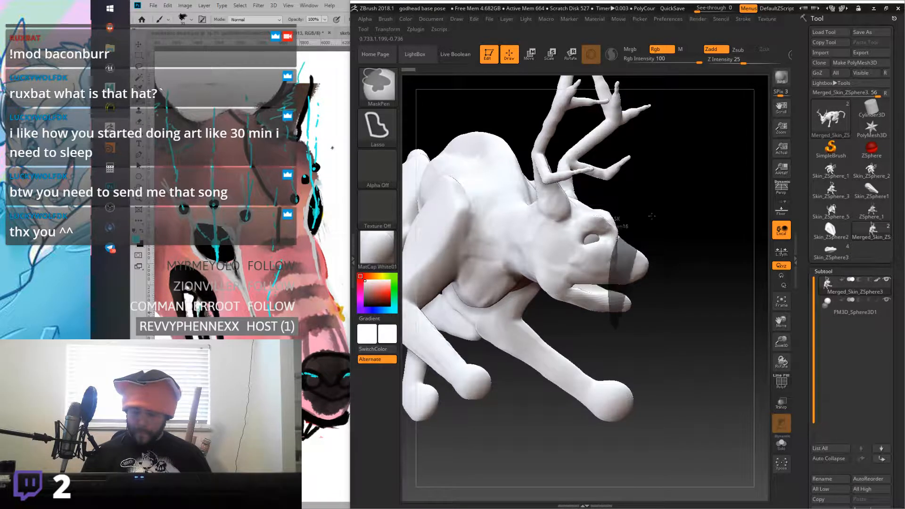
pyautogui.keyDown('ctrl'); pyautogui.click(659, 300); pyautogui.keyUp('ctrl')
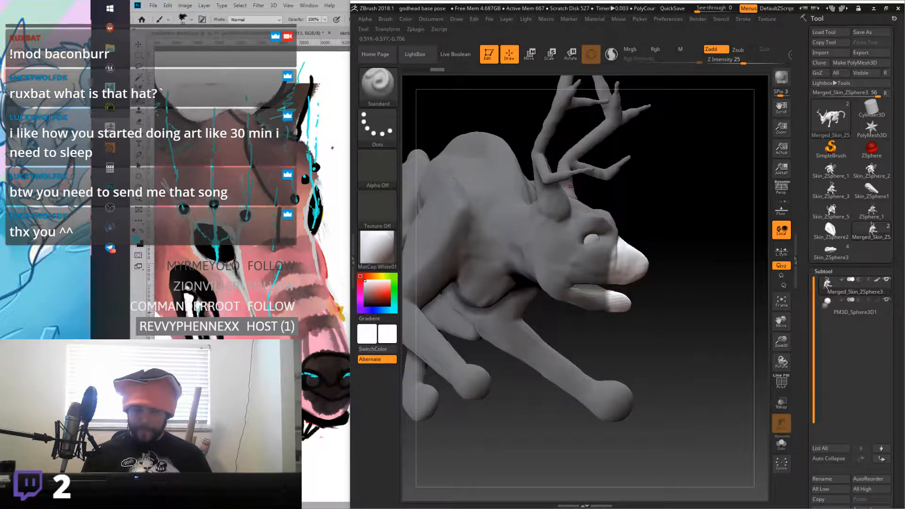
# Step: Try to pull the unmasked snout and lower jaw forward with the Move gizmo, and undo the attempt
pyautogui.press('w')
pyautogui.moveTo(569, 264); pyautogui.dragTo(628, 267)
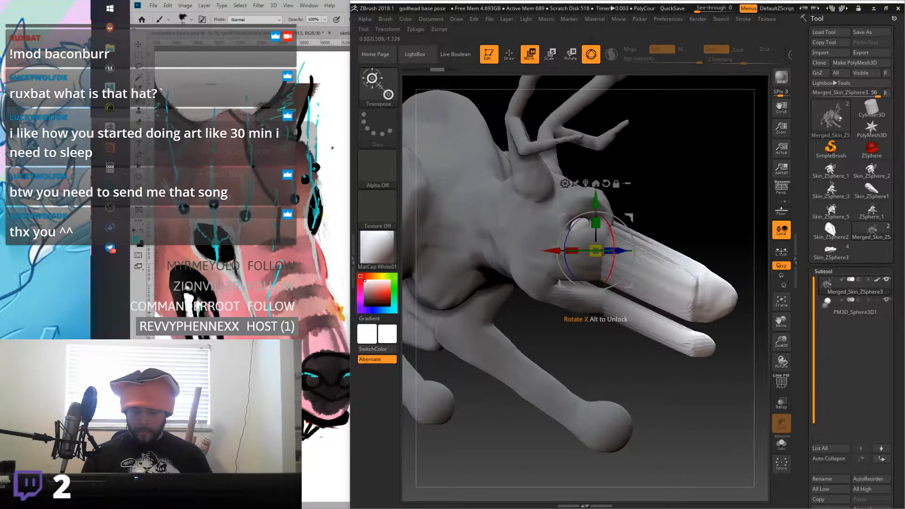
pyautogui.hotkey('ctrl', 'z')
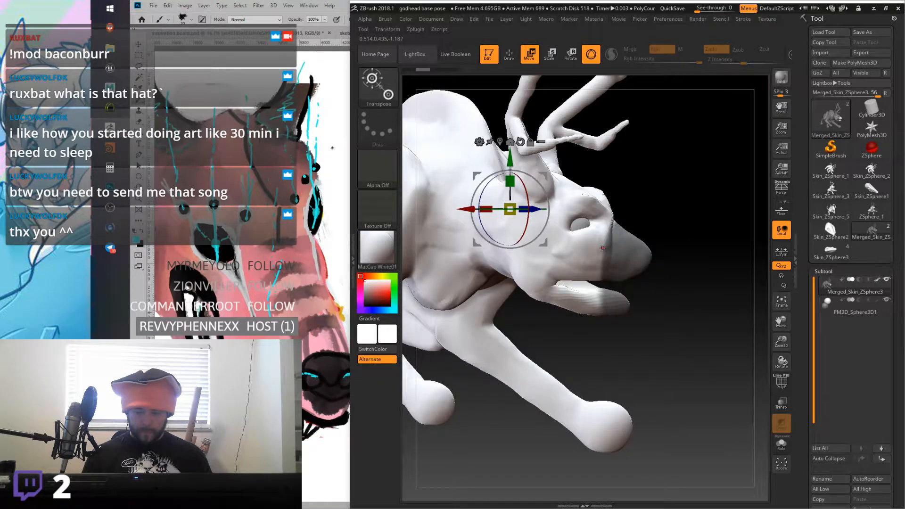
pyautogui.hotkey('ctrl', 'z')
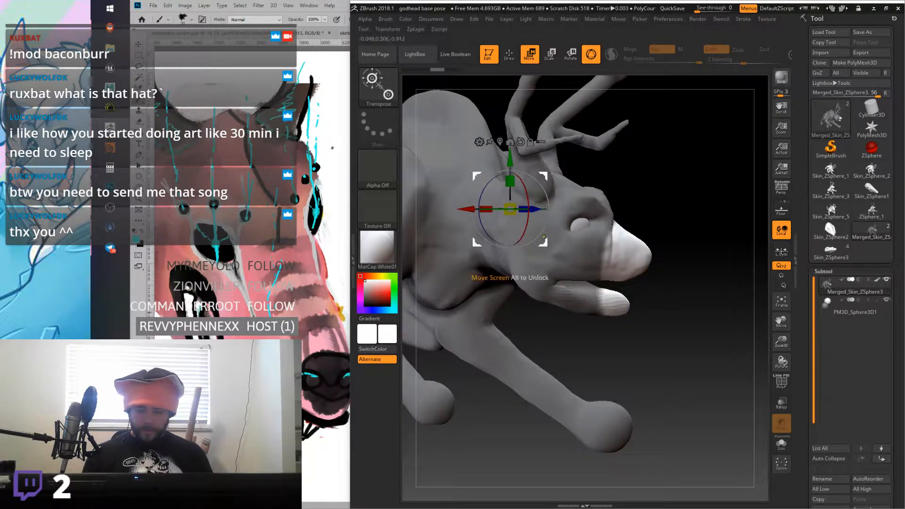
# Step: Place the transform gizmo at the snout tip and move the unmasked snout and lower jaw forward to lengthen them
pyautogui.moveTo(546, 246); pyautogui.dragTo(674, 311)
pyautogui.moveTo(659, 255); pyautogui.dragTo(659, 255)
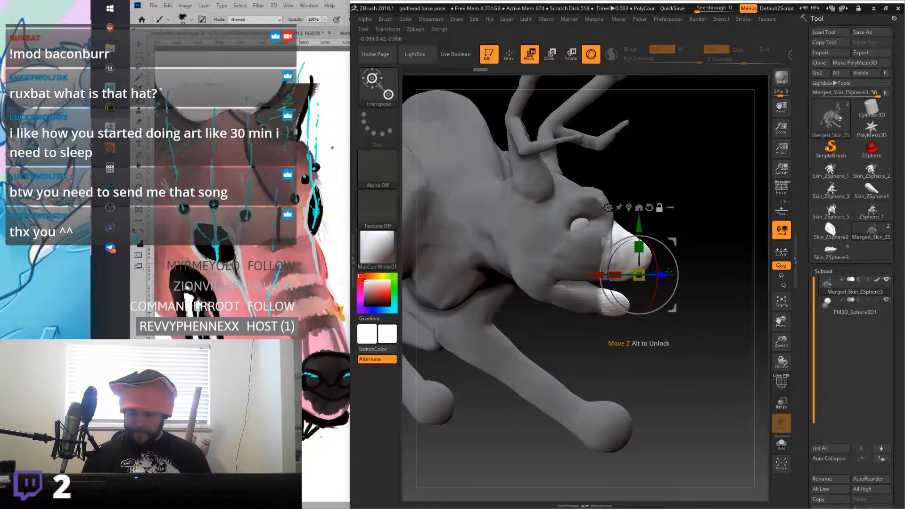
pyautogui.moveTo(660, 292); pyautogui.dragTo(667, 293)
pyautogui.moveTo(698, 219)
pyautogui.mouseDown()
pyautogui.moveTo(714, 182)
pyautogui.moveTo(694, 231)
pyautogui.mouseUp()
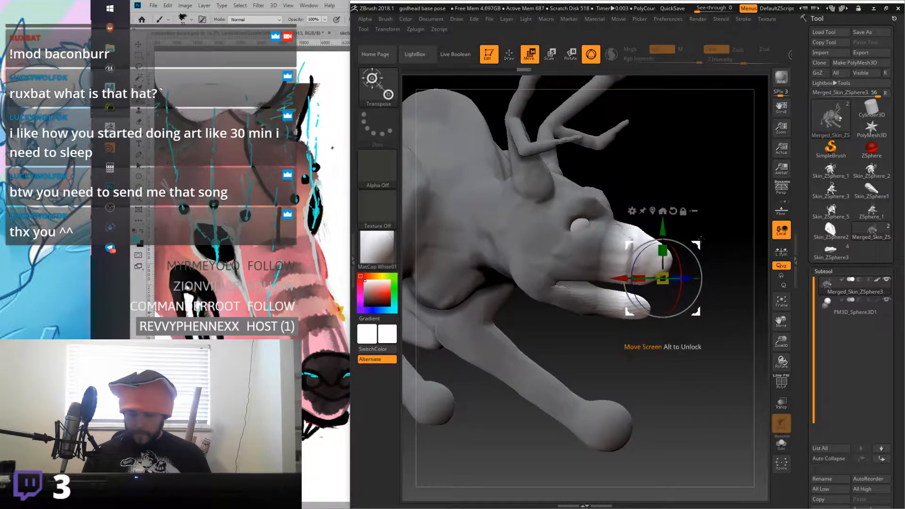
pyautogui.moveTo(703, 243); pyautogui.dragTo(712, 225)
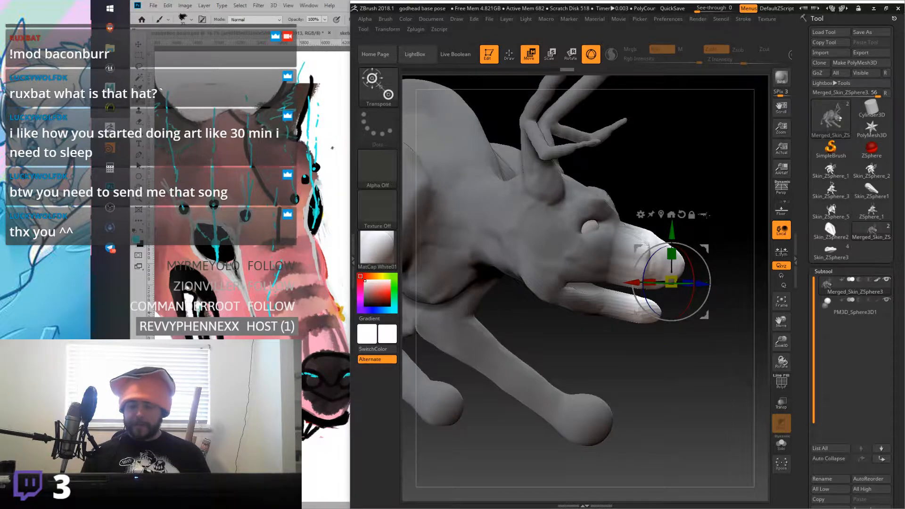
pyautogui.moveTo(724, 240); pyautogui.dragTo(704, 247)
# Step: Fine-tune the position of the lengthened snout and lower jaw, and clear the mask
pyautogui.moveTo(703, 247); pyautogui.dragTo(541, 247, button='right')
pyautogui.keyDown('ctrl'); pyautogui.moveTo(642, 271); pyautogui.dragTo(709, 233, button='right'); pyautogui.keyUp('ctrl')
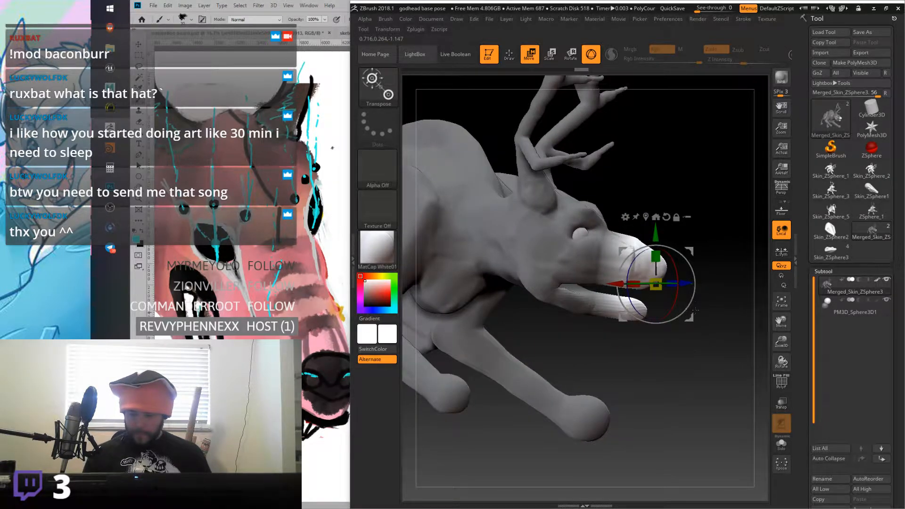
pyautogui.moveTo(695, 321); pyautogui.dragTo(697, 323)
pyautogui.keyDown('ctrl'); pyautogui.moveTo(712, 290); pyautogui.dragTo(723, 302); pyautogui.keyUp('ctrl')
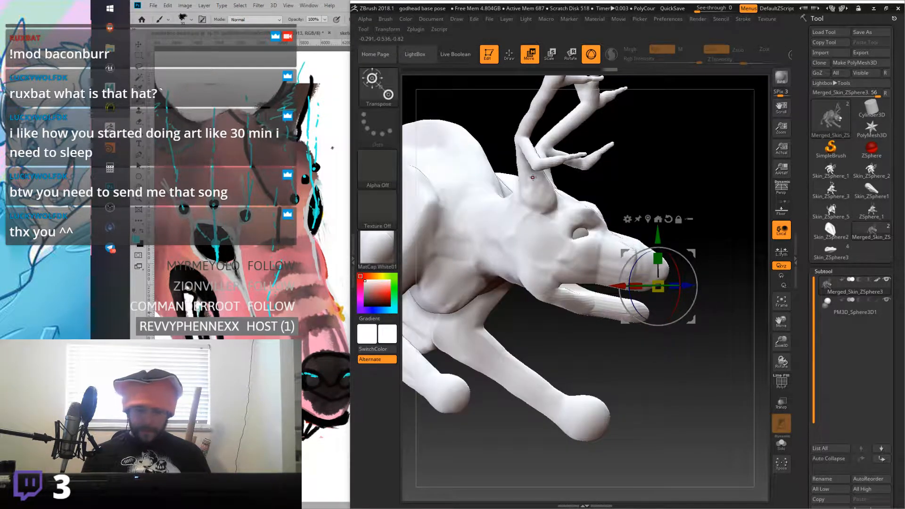
# Step: Choose the ClayTubes brush in Draw mode and smooth the stretched seams along the snout and lower jaw
pyautogui.click(509, 54)
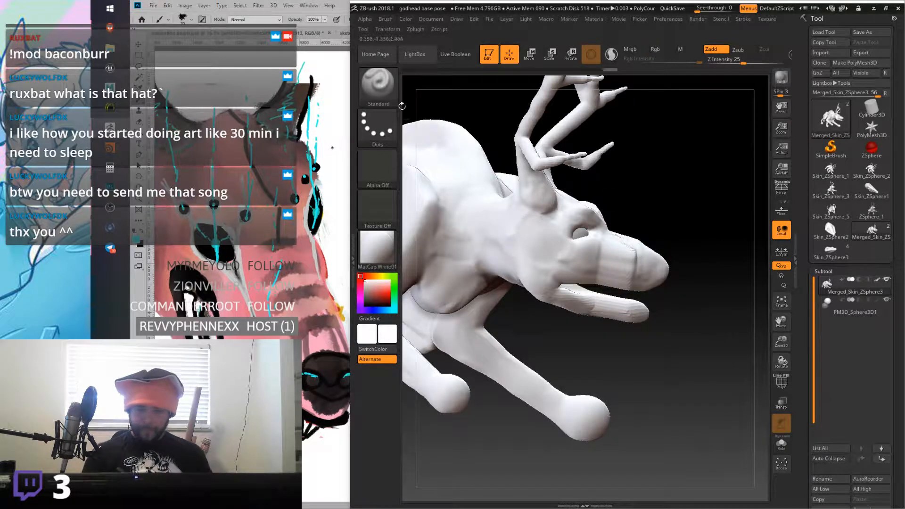
pyautogui.click(378, 86)
pyautogui.click(501, 118)
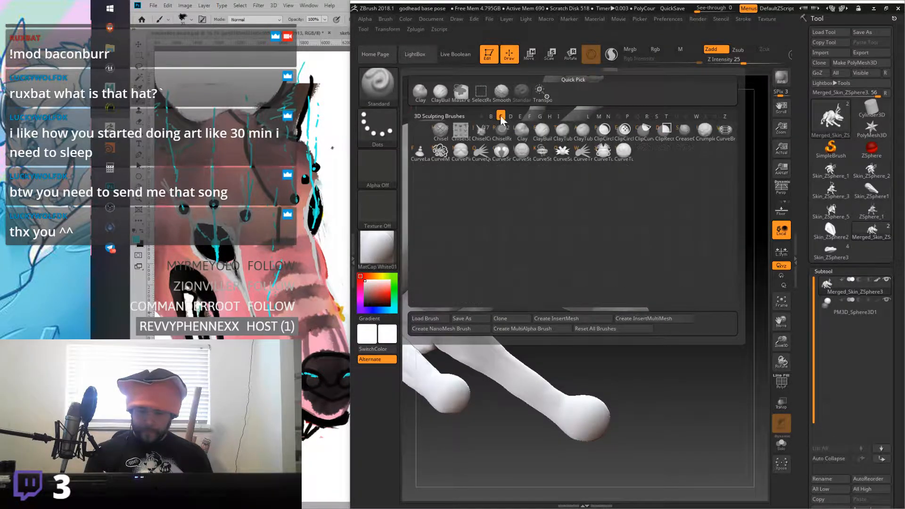
pyautogui.click(563, 131)
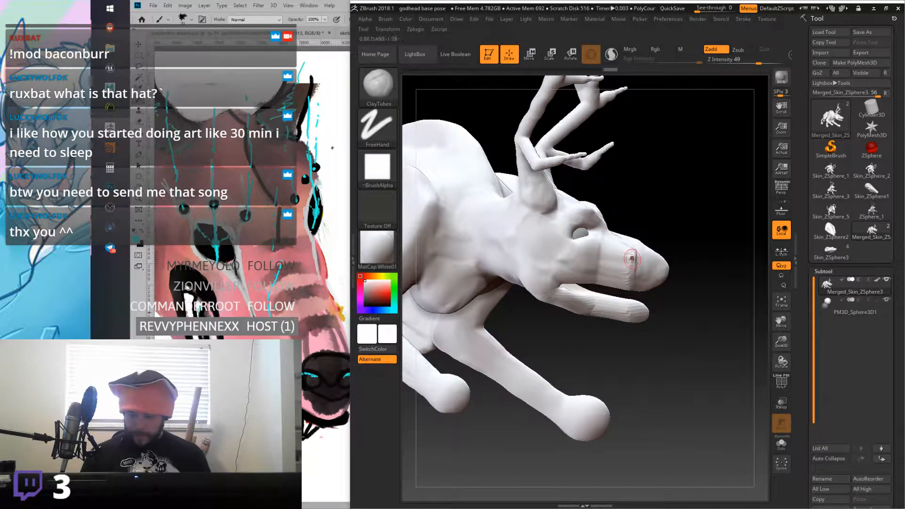
pyautogui.press('shift')
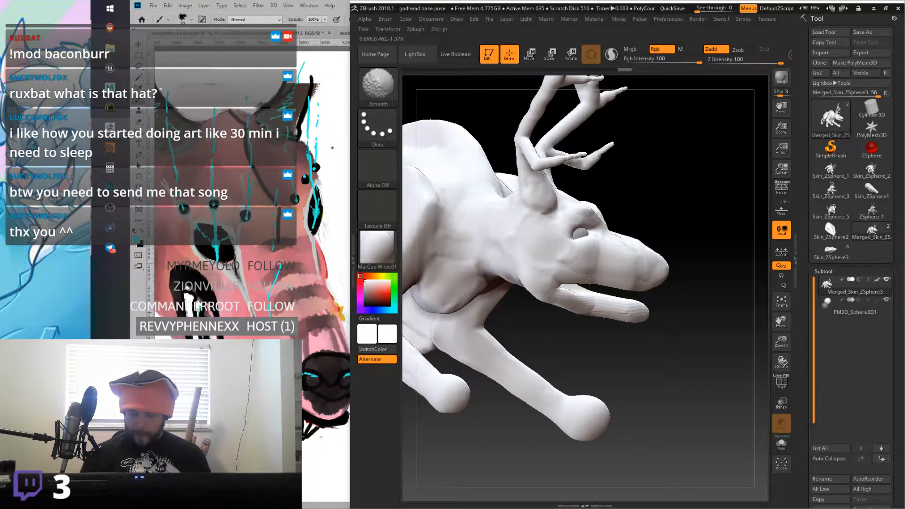
pyautogui.keyDown('shift'); pyautogui.moveTo(632, 315); pyautogui.dragTo(604, 313); pyautogui.keyUp('shift')
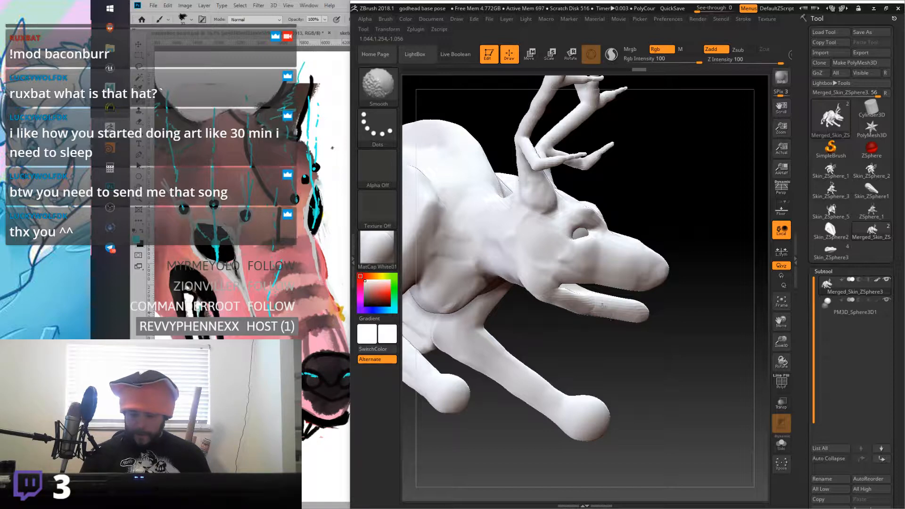
# Step: Smooth the stretched surface on the underside of the lower jaw
pyautogui.moveTo(610, 310)
pyautogui.mouseDown(button='right')
pyautogui.moveTo(573, 325)
pyautogui.moveTo(636, 309)
pyautogui.moveTo(589, 358)
pyautogui.mouseUp(button='right')
pyautogui.press('shift')
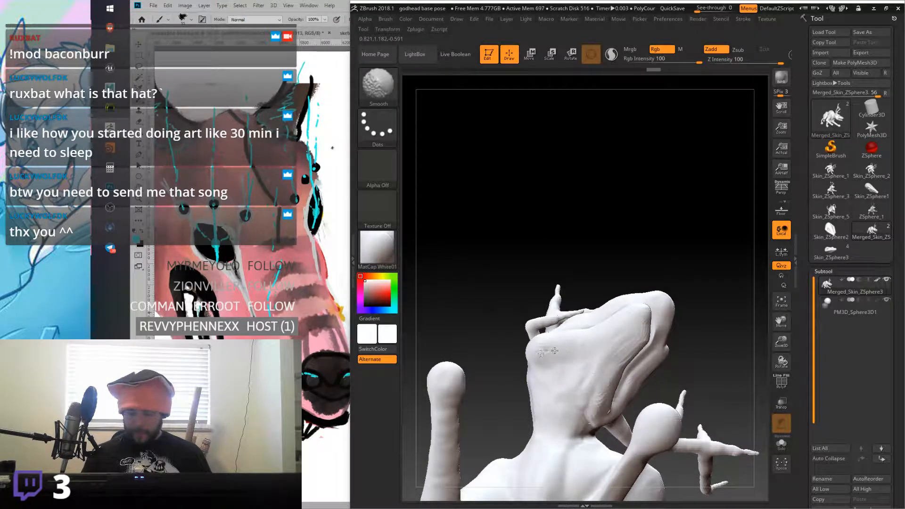
pyautogui.keyDown('shift'); pyautogui.moveTo(623, 344); pyautogui.dragTo(641, 325); pyautogui.keyUp('shift')
pyautogui.keyDown('shift'); pyautogui.moveTo(642, 326); pyautogui.dragTo(627, 330, button='right'); pyautogui.keyUp('shift')
pyautogui.keyDown('shift'); pyautogui.moveTo(651, 341); pyautogui.dragTo(654, 343); pyautogui.keyUp('shift')
pyautogui.moveTo(654, 342)
pyautogui.mouseDown(button='right')
pyautogui.moveTo(639, 359)
pyautogui.moveTo(634, 302)
pyautogui.moveTo(642, 329)
pyautogui.mouseUp(button='right')
# Step: Smooth the top and sides of the muzzle in front of the eyes
pyautogui.moveTo(657, 264)
pyautogui.mouseDown(button='right')
pyautogui.moveTo(655, 284)
pyautogui.moveTo(698, 222)
pyautogui.mouseUp(button='right')
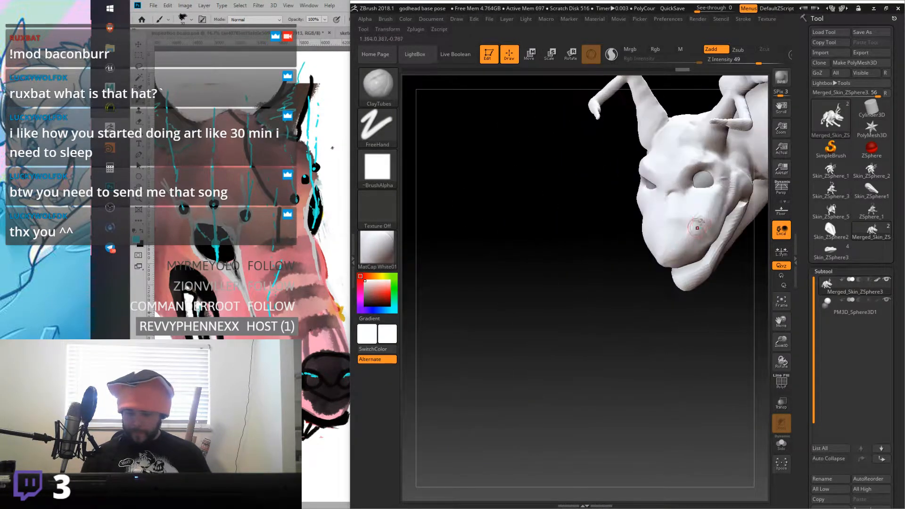
pyautogui.press('shift')
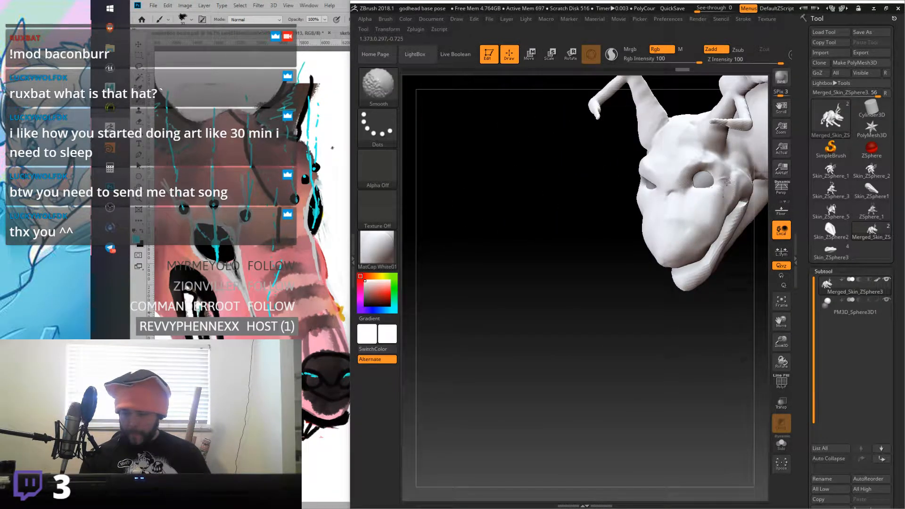
pyautogui.keyDown('shift'); pyautogui.moveTo(698, 216); pyautogui.dragTo(673, 206); pyautogui.keyUp('shift')
pyautogui.moveTo(673, 206)
pyautogui.mouseDown(button='right')
pyautogui.moveTo(678, 229)
pyautogui.moveTo(667, 198)
pyautogui.mouseUp(button='right')
pyautogui.moveTo(667, 198)
pyautogui.keyDown('shift'); pyautogui.mouseDown()
pyautogui.moveTo(667, 180)
pyautogui.moveTo(667, 208)
pyautogui.mouseUp(); pyautogui.keyUp('shift')
pyautogui.moveTo(667, 208)
pyautogui.mouseDown(button='right')
pyautogui.moveTo(684, 224)
pyautogui.moveTo(675, 185)
pyautogui.moveTo(708, 222)
pyautogui.moveTo(712, 197)
pyautogui.moveTo(694, 169)
pyautogui.moveTo(696, 178)
pyautogui.mouseUp(button='right')
pyautogui.moveTo(685, 209)
pyautogui.mouseDown(button='right')
pyautogui.moveTo(668, 212)
pyautogui.moveTo(663, 251)
pyautogui.moveTo(635, 241)
pyautogui.moveTo(641, 262)
pyautogui.moveTo(640, 250)
pyautogui.mouseUp(button='right')
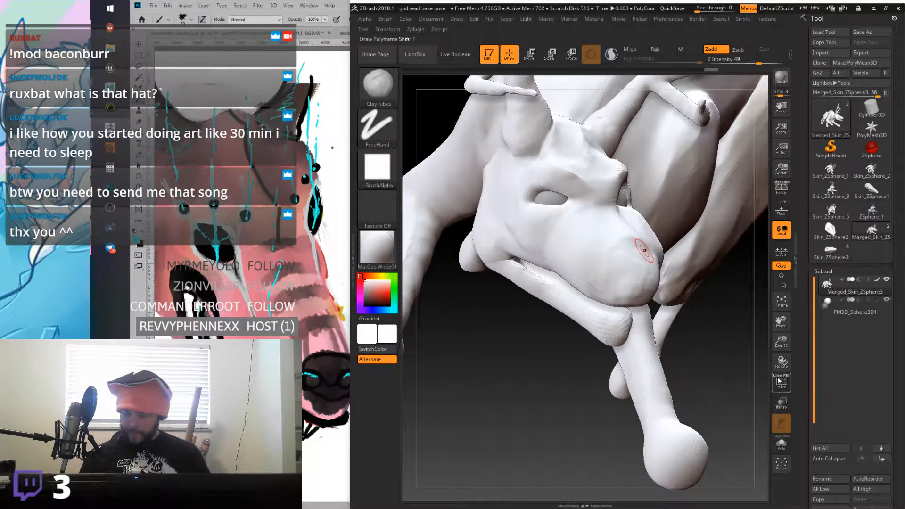
# Step: Turn on the polyframe to examine the mesh density and polygroups around the head and jaw, and hide it again
pyautogui.click(781, 382)
pyautogui.moveTo(738, 373)
pyautogui.mouseDown(button='right')
pyautogui.moveTo(690, 372)
pyautogui.moveTo(634, 224)
pyautogui.mouseUp(button='right')
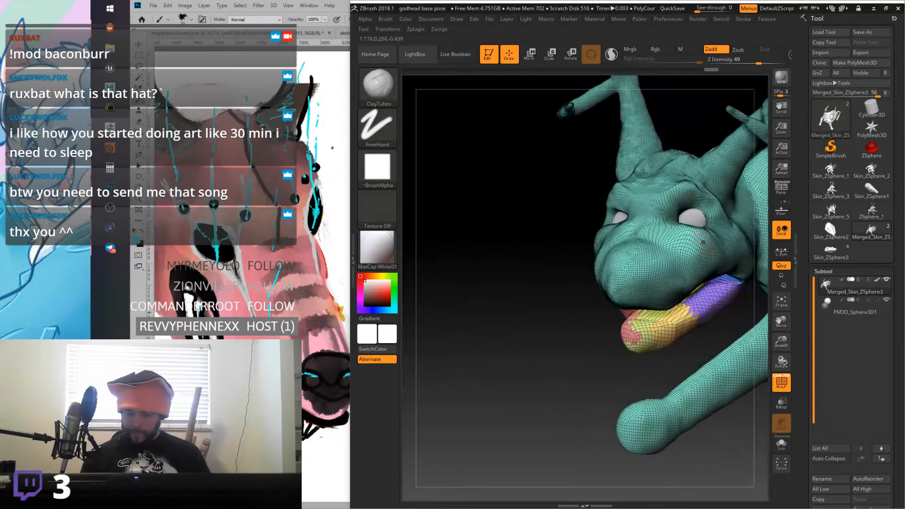
pyautogui.moveTo(716, 252)
pyautogui.mouseDown(button='right')
pyautogui.moveTo(631, 267)
pyautogui.moveTo(580, 255)
pyautogui.mouseUp(button='right')
pyautogui.press('shift')
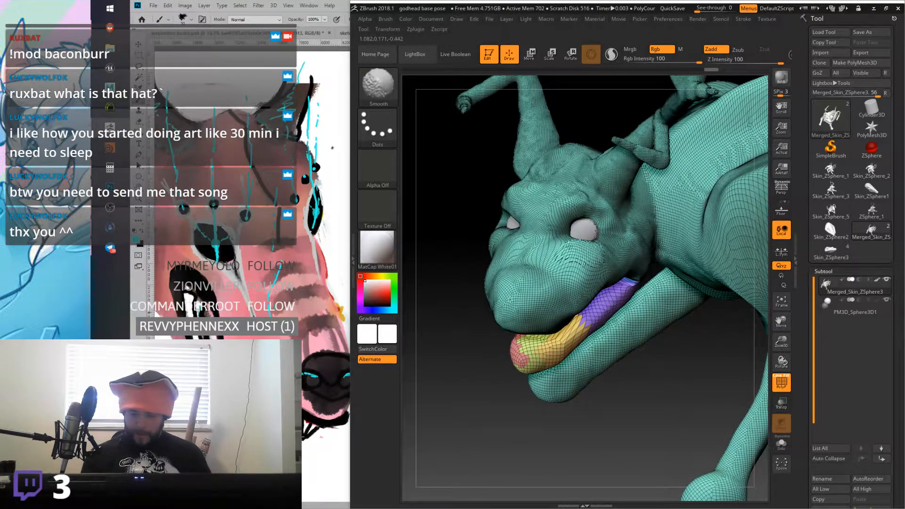
pyautogui.hotkey('shift', 'f')
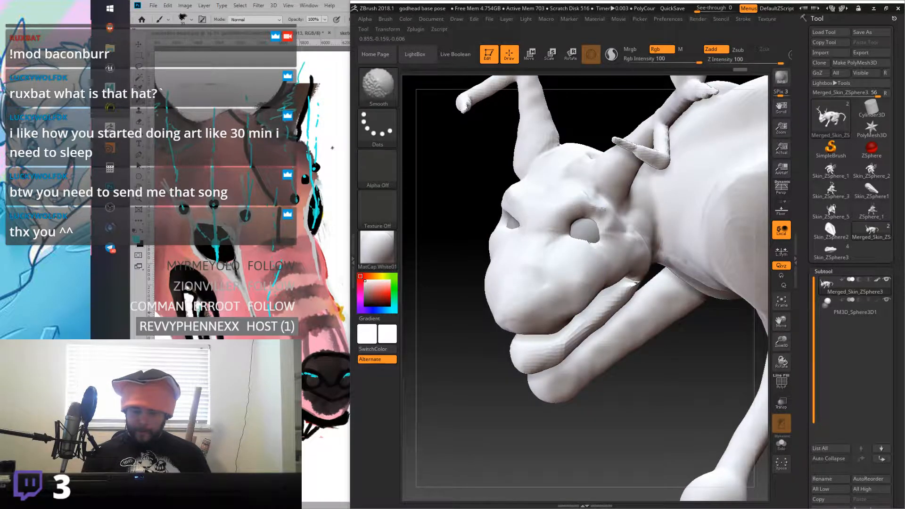
# Step: Build up clay around the bases of the horns with the ClayTubes brush
pyautogui.moveTo(599, 202)
pyautogui.mouseDown(button='right')
pyautogui.moveTo(573, 221)
pyautogui.moveTo(557, 216)
pyautogui.mouseUp(button='right')
pyautogui.moveTo(643, 237); pyautogui.dragTo(607, 190, button='right')
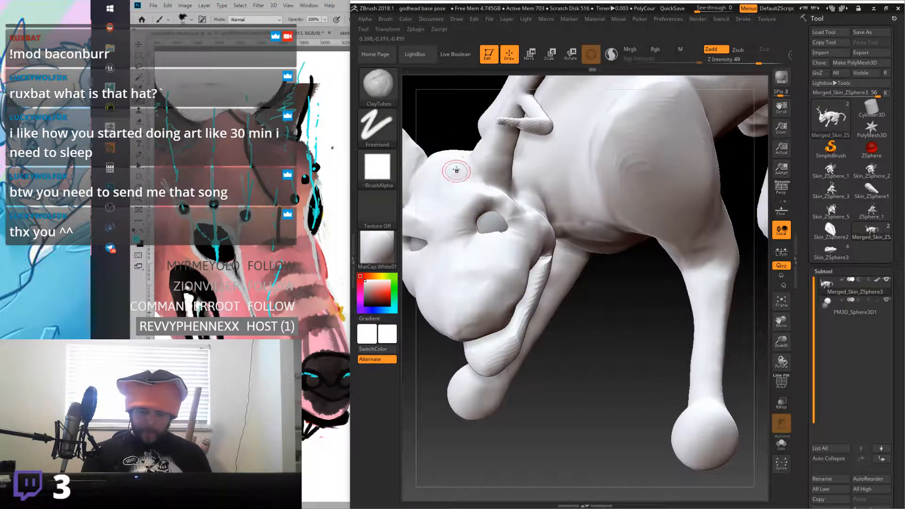
pyautogui.moveTo(472, 190)
pyautogui.keyDown('ctrl'); pyautogui.mouseDown(button='right')
pyautogui.moveTo(498, 204)
pyautogui.moveTo(628, 182)
pyautogui.moveTo(612, 200)
pyautogui.moveTo(609, 186)
pyautogui.moveTo(594, 198)
pyautogui.mouseUp(button='right'); pyautogui.keyUp('ctrl')
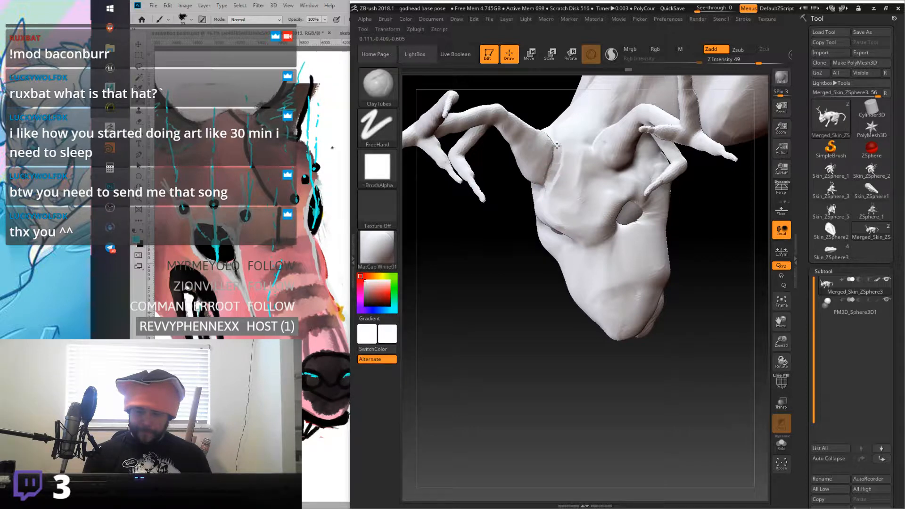
pyautogui.moveTo(558, 147); pyautogui.dragTo(604, 177, button='right')
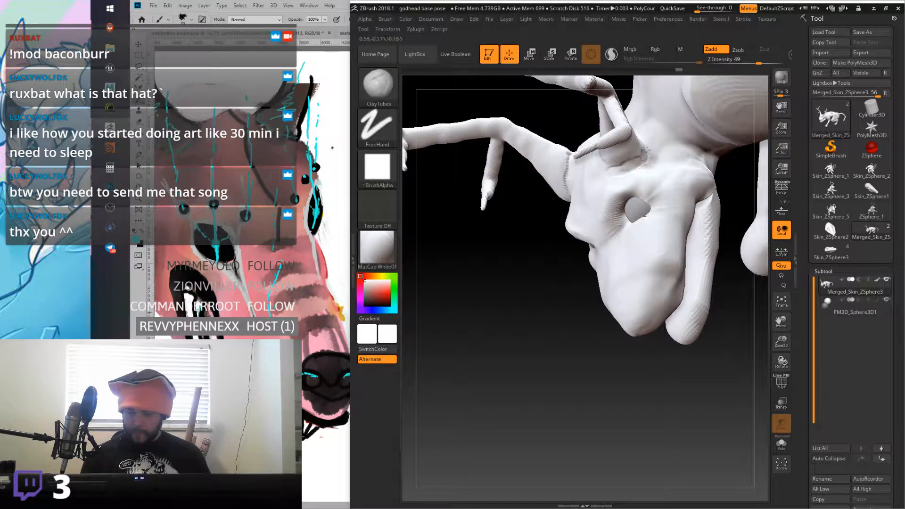
pyautogui.moveTo(649, 132)
pyautogui.mouseDown(button='right')
pyautogui.moveTo(634, 143)
pyautogui.moveTo(646, 140)
pyautogui.mouseUp(button='right')
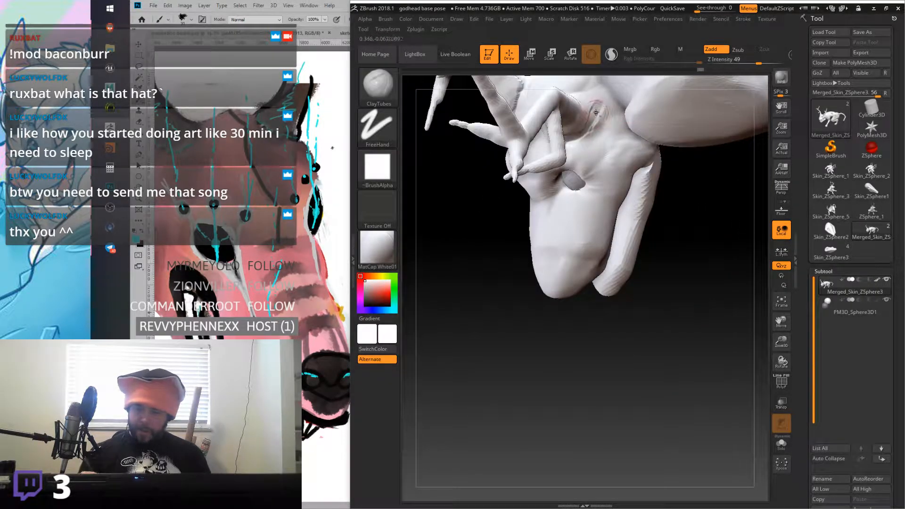
pyautogui.moveTo(580, 100)
pyautogui.mouseDown(button='right')
pyautogui.moveTo(570, 97)
pyautogui.moveTo(526, 191)
pyautogui.mouseUp(button='right')
# Step: Smooth the built-up clay around the horn bases and the top of the head
pyautogui.press('shift')
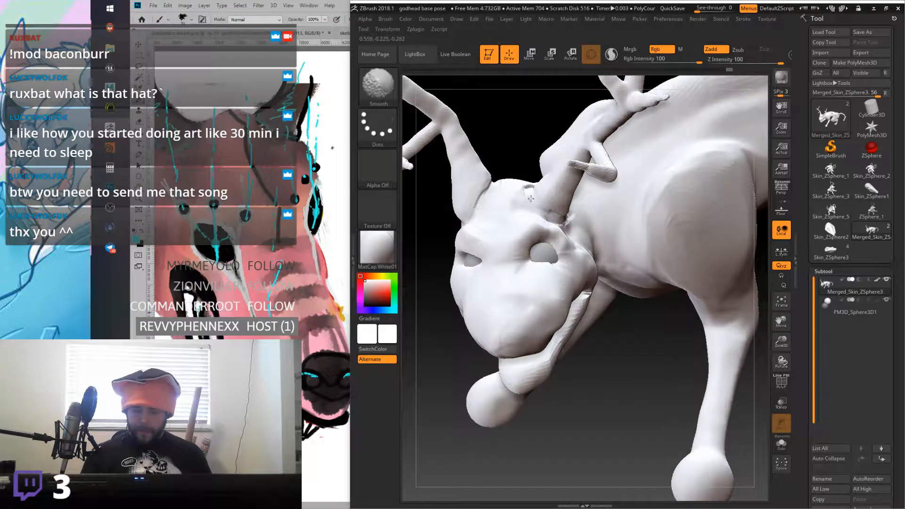
pyautogui.keyDown('shift'); pyautogui.moveTo(542, 208); pyautogui.dragTo(552, 213); pyautogui.keyUp('shift')
pyautogui.moveTo(579, 206); pyautogui.dragTo(561, 202, button='right')
pyautogui.keyDown('shift'); pyautogui.moveTo(559, 208); pyautogui.dragTo(556, 217); pyautogui.keyUp('shift')
pyautogui.moveTo(575, 191)
pyautogui.mouseDown(button='right')
pyautogui.moveTo(555, 217)
pyautogui.moveTo(557, 178)
pyautogui.moveTo(568, 197)
pyautogui.moveTo(555, 211)
pyautogui.mouseUp(button='right')
pyautogui.moveTo(560, 147); pyautogui.dragTo(521, 150, button='right')
pyautogui.keyDown('shift'); pyautogui.moveTo(521, 150); pyautogui.dragTo(498, 146); pyautogui.keyUp('shift')
# Step: Build up clay on the brow ridges above the eyes with the ClayTubes brush
pyautogui.moveTo(498, 147)
pyautogui.mouseDown(button='right')
pyautogui.moveTo(478, 147)
pyautogui.moveTo(495, 174)
pyautogui.moveTo(592, 228)
pyautogui.moveTo(586, 252)
pyautogui.moveTo(622, 256)
pyautogui.mouseUp(button='right')
pyautogui.keyDown('ctrl'); pyautogui.moveTo(668, 277); pyautogui.dragTo(620, 275, button='right'); pyautogui.keyUp('ctrl')
pyautogui.moveTo(579, 245); pyautogui.dragTo(571, 265, button='right')
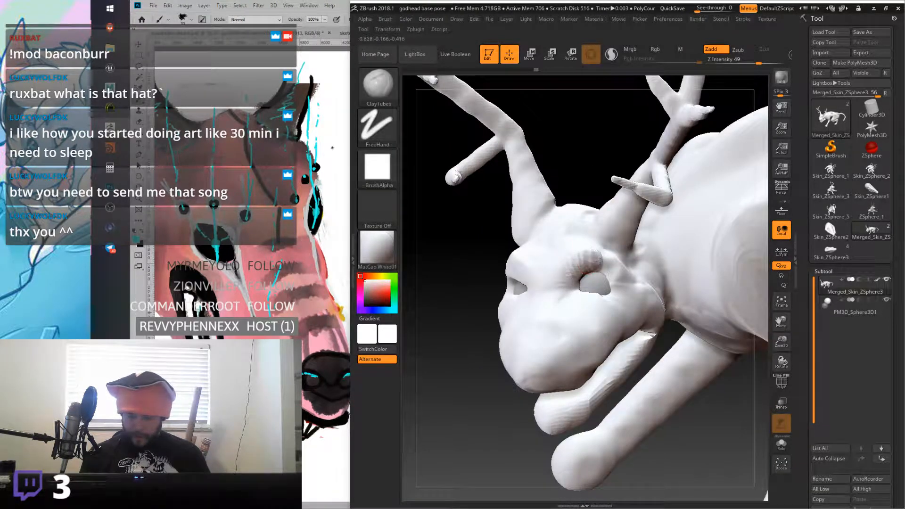
pyautogui.click(782, 389)
pyautogui.click(779, 380)
pyautogui.moveTo(658, 298); pyautogui.dragTo(673, 288, button='right')
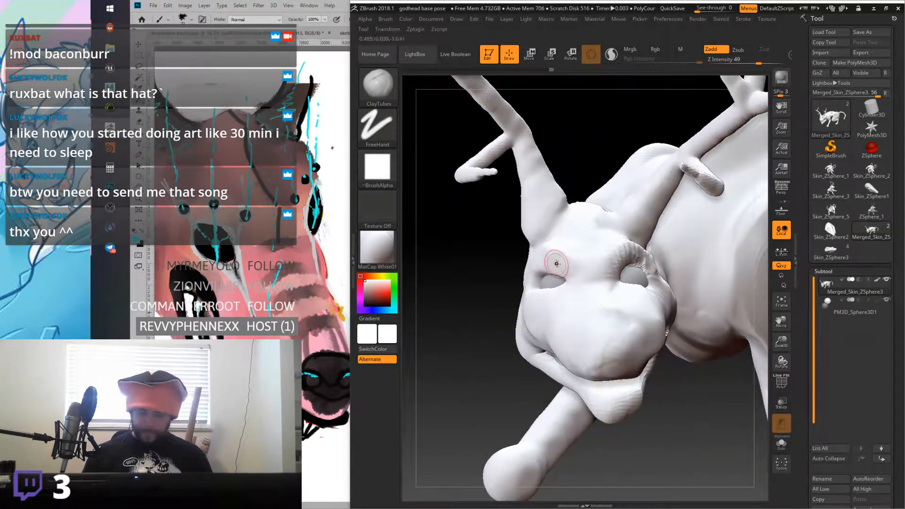
pyautogui.moveTo(561, 266); pyautogui.dragTo(556, 268)
pyautogui.press('ctrl')
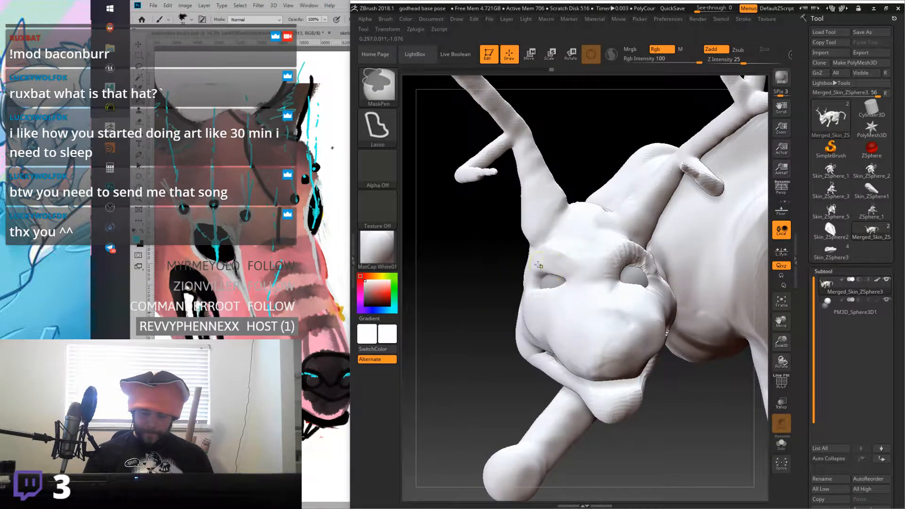
pyautogui.keyDown('ctrl'); pyautogui.click(511, 273); pyautogui.keyUp('ctrl')
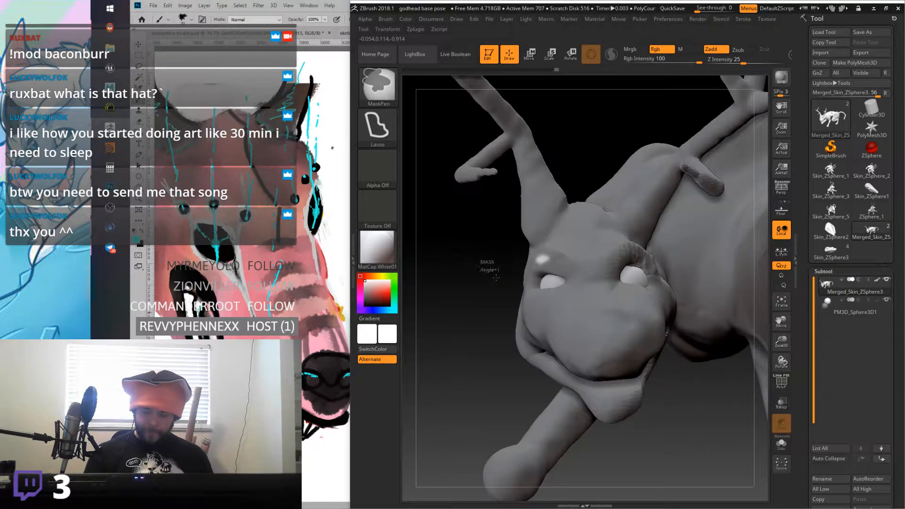
pyautogui.keyDown('ctrl'); pyautogui.click(493, 264); pyautogui.keyUp('ctrl')
# Step: Set the MaskPen stroke to FreeHand and paint a mask around both eyes
pyautogui.click(380, 130)
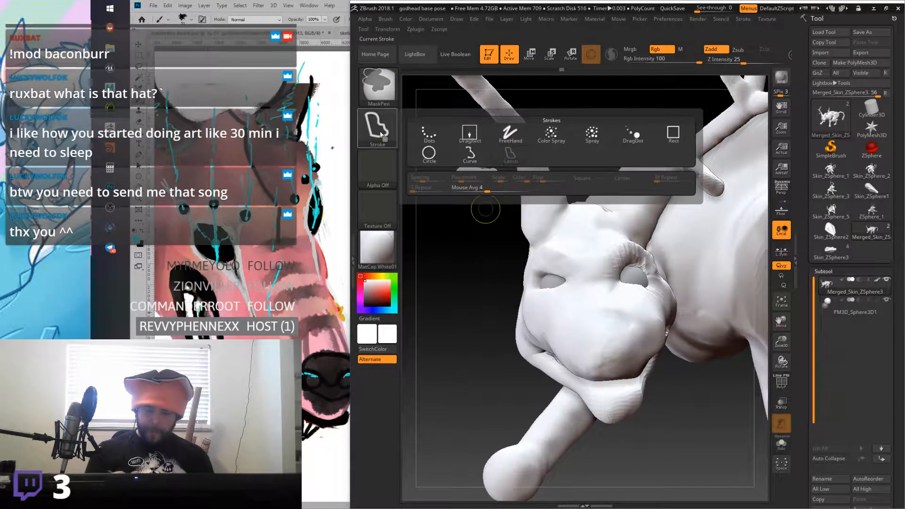
pyautogui.click(510, 136)
pyautogui.moveTo(552, 270)
pyautogui.keyDown('ctrl'); pyautogui.mouseDown()
pyautogui.moveTo(545, 257)
pyautogui.moveTo(540, 267)
pyautogui.moveTo(565, 295)
pyautogui.moveTo(622, 246)
pyautogui.moveTo(613, 283)
pyautogui.moveTo(658, 278)
pyautogui.moveTo(655, 297)
pyautogui.mouseUp(); pyautogui.keyUp('ctrl')
pyautogui.moveTo(655, 297)
pyautogui.mouseDown(button='right')
pyautogui.moveTo(637, 265)
pyautogui.moveTo(577, 284)
pyautogui.mouseUp(button='right')
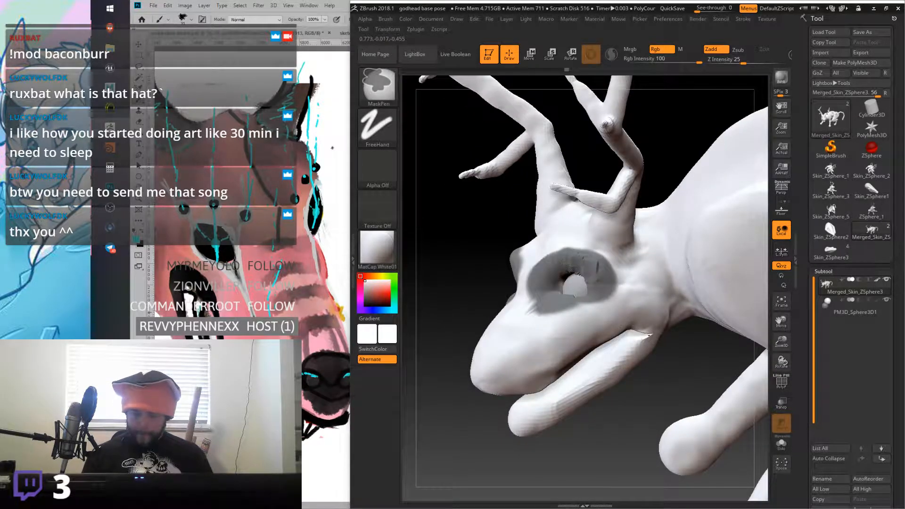
pyautogui.moveTo(627, 271)
pyautogui.mouseDown(button='right')
pyautogui.moveTo(608, 268)
pyautogui.moveTo(617, 281)
pyautogui.moveTo(566, 294)
pyautogui.mouseUp(button='right')
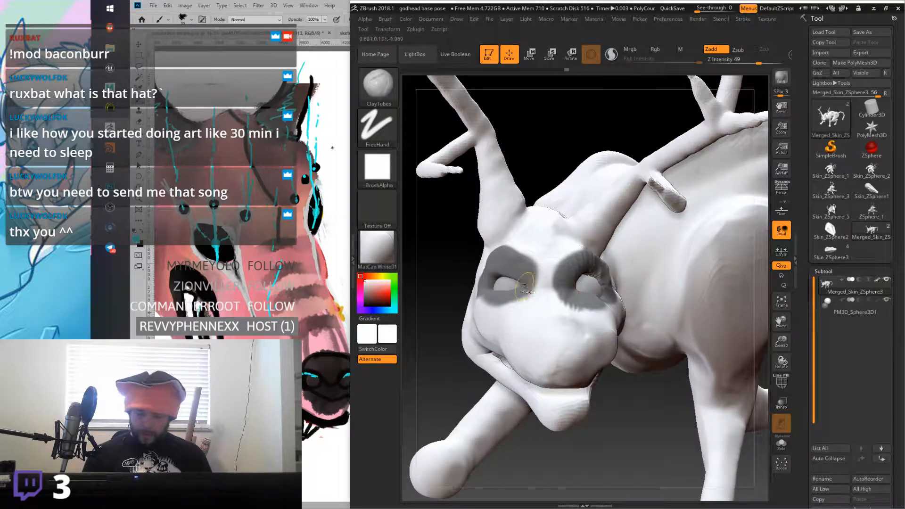
# Step: Extend the mask from the eyes over the cheeks, the sides of the muzzle and the bridge of the snout
pyautogui.moveTo(502, 273); pyautogui.dragTo(632, 278, button='right')
pyautogui.moveTo(511, 276)
pyautogui.keyDown('ctrl'); pyautogui.mouseDown()
pyautogui.moveTo(507, 326)
pyautogui.moveTo(592, 323)
pyautogui.moveTo(617, 341)
pyautogui.moveTo(569, 333)
pyautogui.moveTo(542, 348)
pyautogui.mouseUp(); pyautogui.keyUp('ctrl')
pyautogui.moveTo(627, 326); pyautogui.dragTo(572, 323, button='right')
pyautogui.moveTo(575, 325)
pyautogui.keyDown('ctrl'); pyautogui.mouseDown()
pyautogui.moveTo(605, 313)
pyautogui.moveTo(622, 326)
pyautogui.moveTo(641, 314)
pyautogui.moveTo(613, 349)
pyautogui.moveTo(618, 356)
pyautogui.moveTo(564, 353)
pyautogui.moveTo(654, 282)
pyautogui.mouseUp(); pyautogui.keyUp('ctrl')
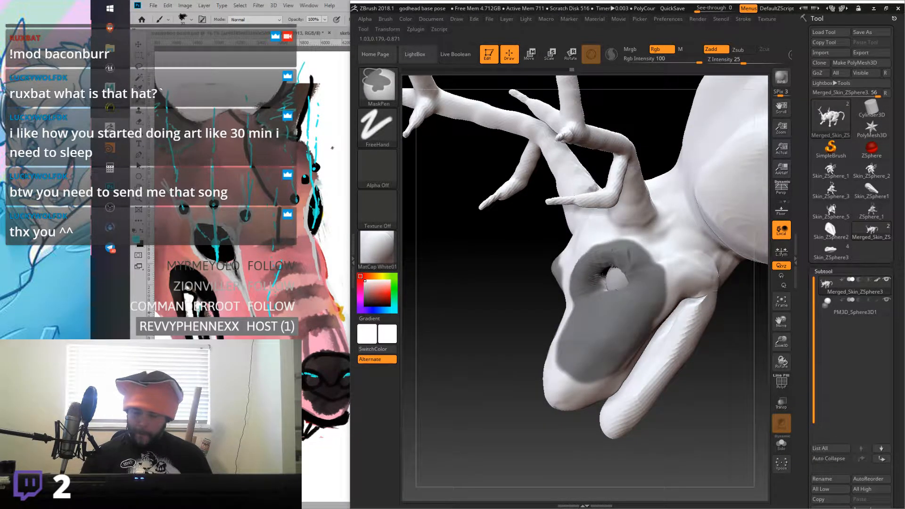
pyautogui.moveTo(596, 270); pyautogui.dragTo(576, 313, button='right')
pyautogui.moveTo(559, 288)
pyautogui.keyDown('ctrl'); pyautogui.mouseDown()
pyautogui.moveTo(569, 316)
pyautogui.moveTo(592, 332)
pyautogui.moveTo(606, 360)
pyautogui.moveTo(579, 366)
pyautogui.moveTo(568, 385)
pyautogui.mouseUp(); pyautogui.keyUp('ctrl')
pyautogui.moveTo(547, 377); pyautogui.dragTo(578, 345, button='right')
pyautogui.moveTo(566, 368)
pyautogui.keyDown('ctrl'); pyautogui.mouseDown()
pyautogui.moveTo(558, 392)
pyautogui.moveTo(476, 383)
pyautogui.mouseUp(); pyautogui.keyUp('ctrl')
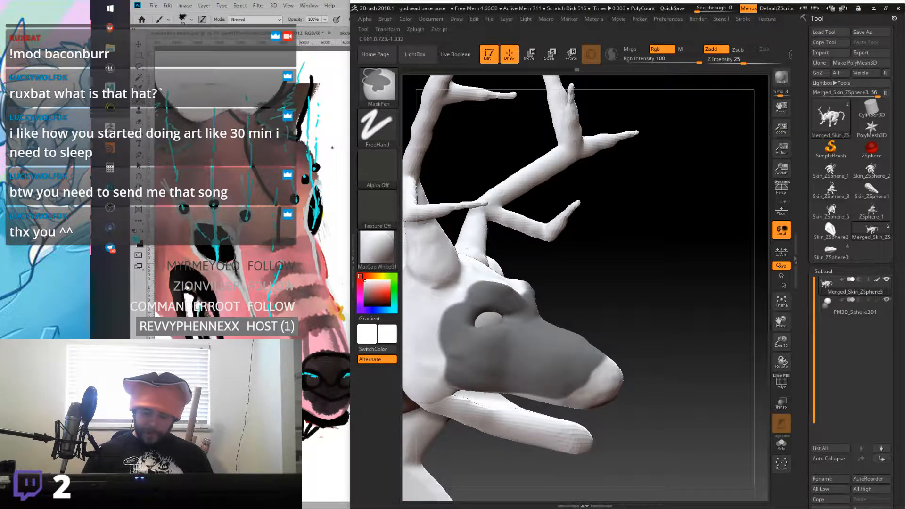
# Step: Mask the remaining tip of the snout down to the upper lip
pyautogui.moveTo(603, 347)
pyautogui.mouseDown(button='right')
pyautogui.moveTo(661, 352)
pyautogui.moveTo(648, 338)
pyautogui.mouseUp(button='right')
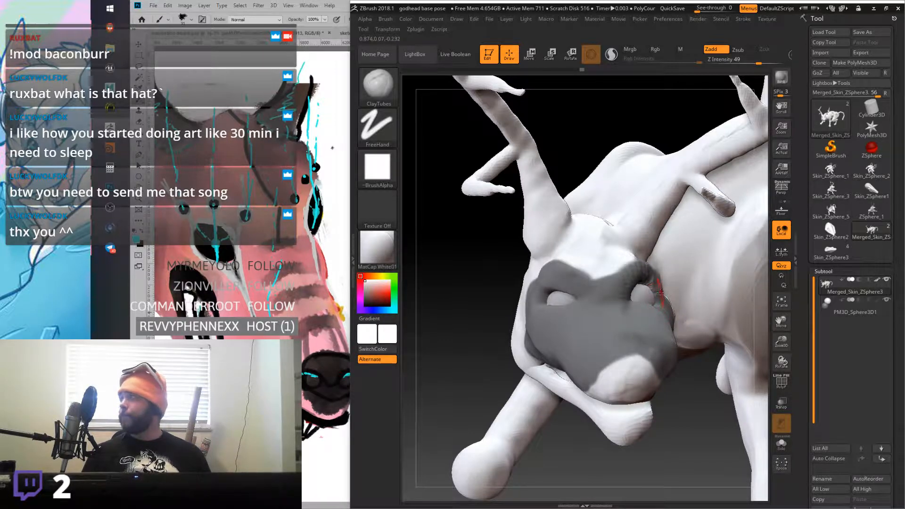
pyautogui.press('ctrl')
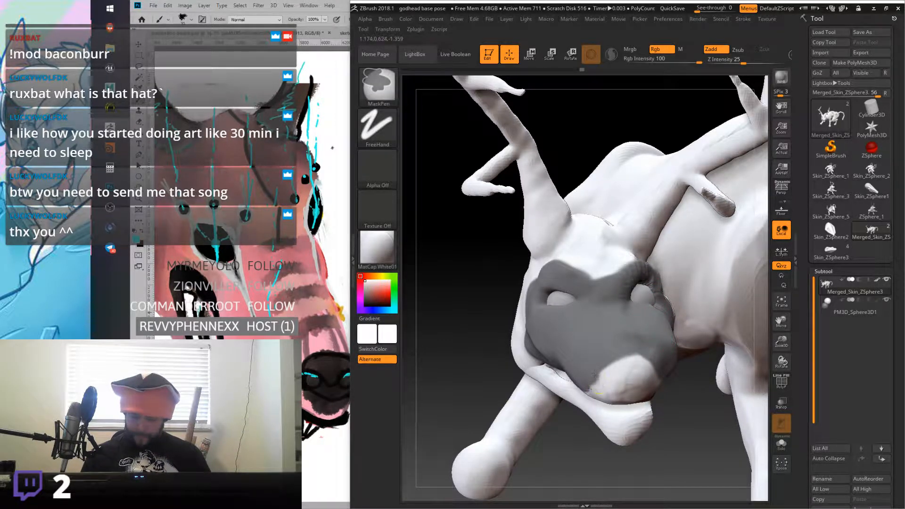
pyautogui.keyDown('ctrl'); pyautogui.moveTo(594, 380); pyautogui.dragTo(643, 367); pyautogui.keyUp('ctrl')
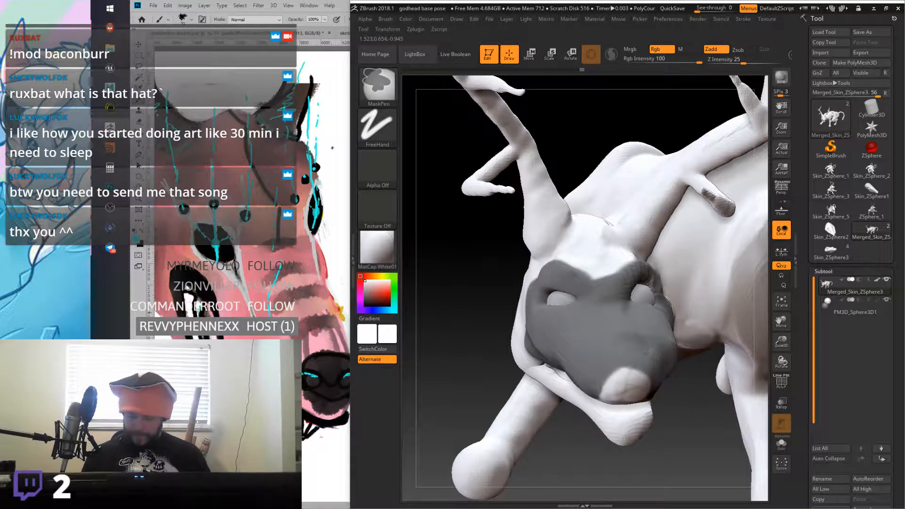
pyautogui.moveTo(657, 348); pyautogui.dragTo(652, 330, button='right')
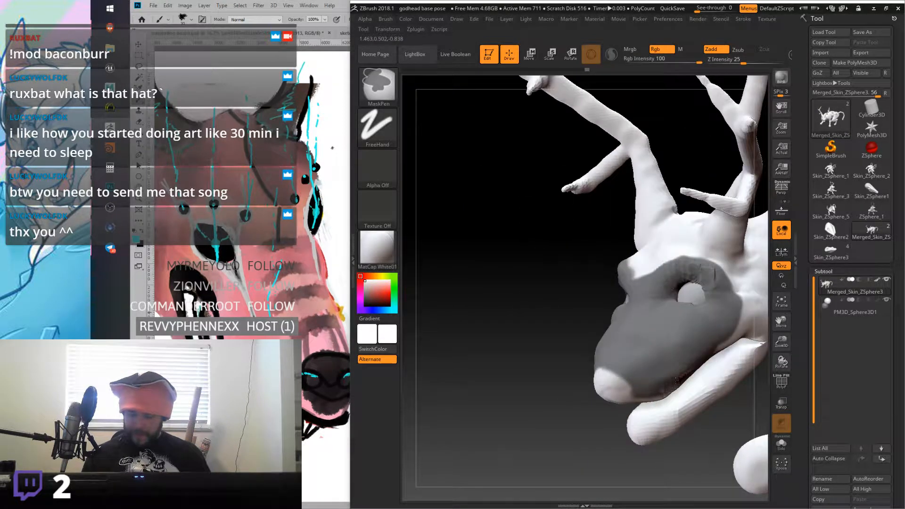
pyautogui.moveTo(688, 371)
pyautogui.mouseDown(button='right')
pyautogui.moveTo(657, 334)
pyautogui.moveTo(633, 365)
pyautogui.mouseUp(button='right')
pyautogui.keyDown('ctrl'); pyautogui.moveTo(632, 365); pyautogui.dragTo(609, 391); pyautogui.keyUp('ctrl')
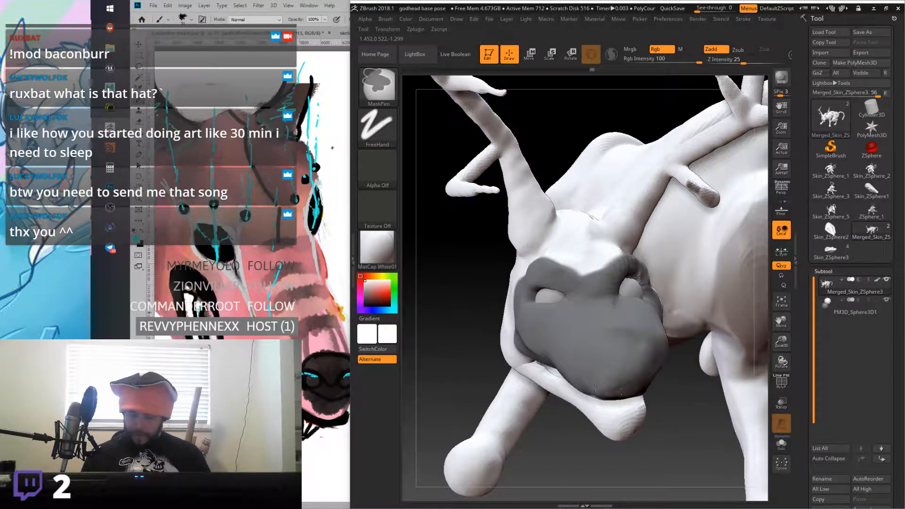
# Step: Extend the mask over the brow and forehead toward the horn bases and behind the eyes
pyautogui.moveTo(619, 285); pyautogui.dragTo(606, 268, button='right')
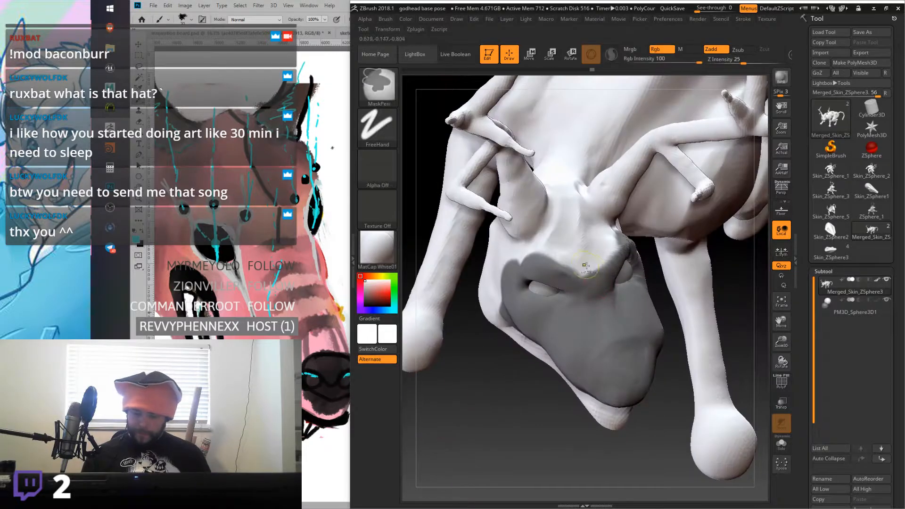
pyautogui.moveTo(553, 254)
pyautogui.keyDown('ctrl'); pyautogui.mouseDown()
pyautogui.moveTo(517, 257)
pyautogui.moveTo(608, 234)
pyautogui.mouseUp(); pyautogui.keyUp('ctrl')
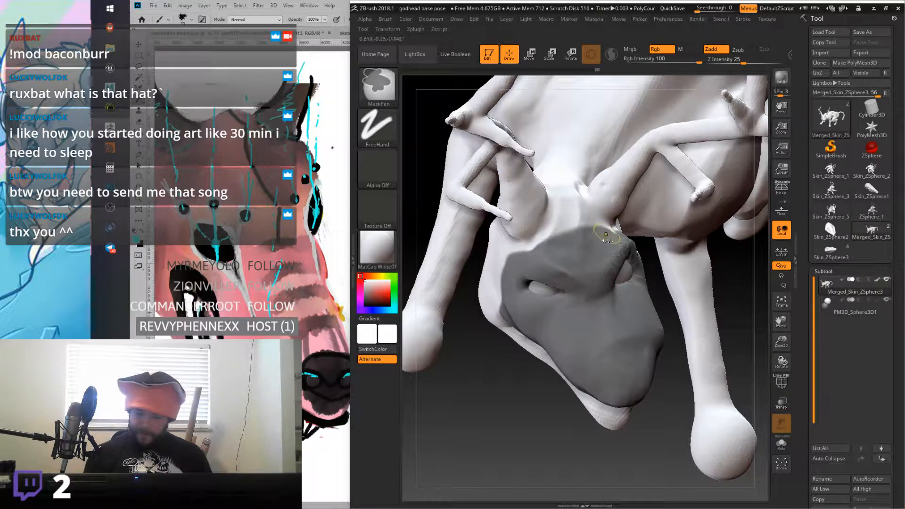
pyautogui.moveTo(611, 246); pyautogui.dragTo(612, 241, button='right')
pyautogui.keyDown('ctrl'); pyautogui.moveTo(628, 238); pyautogui.dragTo(679, 264); pyautogui.keyUp('ctrl')
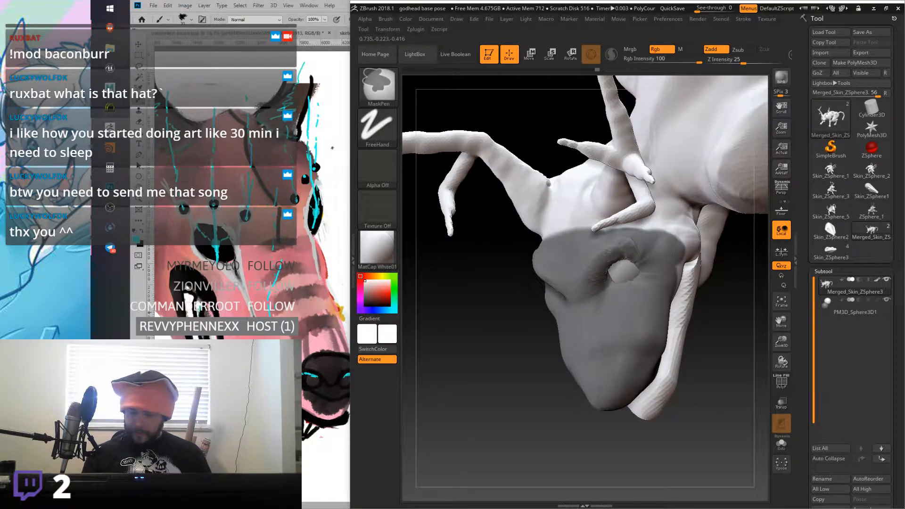
pyautogui.moveTo(651, 262); pyautogui.dragTo(559, 282, button='right')
pyautogui.press('space')
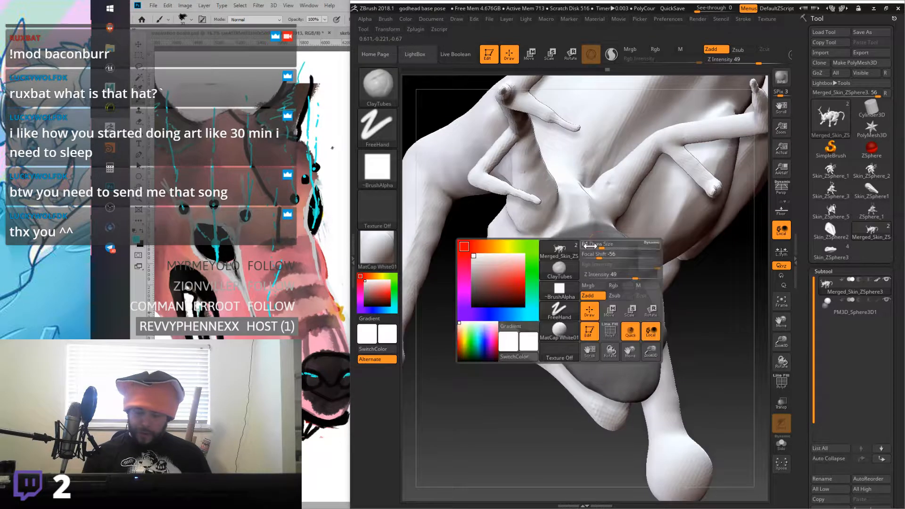
pyautogui.moveTo(512, 311); pyautogui.dragTo(500, 307, button='right')
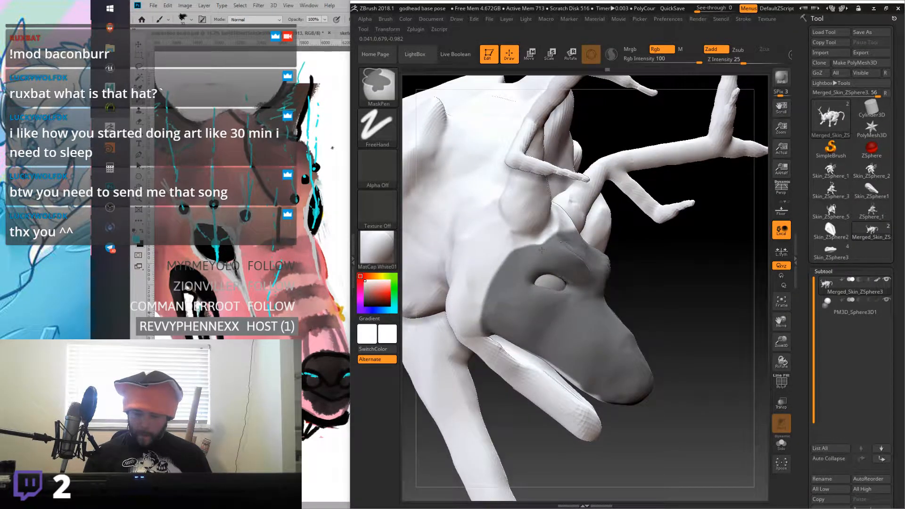
pyautogui.moveTo(523, 257); pyautogui.dragTo(679, 245, button='right')
pyautogui.keyDown('ctrl'); pyautogui.moveTo(683, 239); pyautogui.dragTo(728, 267); pyautogui.keyUp('ctrl')
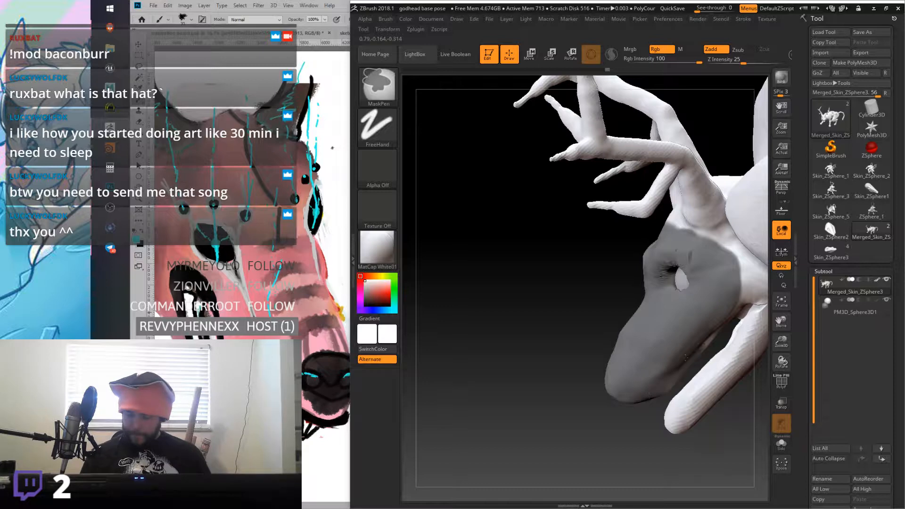
# Step: Invert the mask to leave only the face editable and smooth the brow between and above the eyes
pyautogui.moveTo(725, 269); pyautogui.dragTo(535, 322, button='right')
pyautogui.keyDown('ctrl'); pyautogui.click(534, 322); pyautogui.keyUp('ctrl')
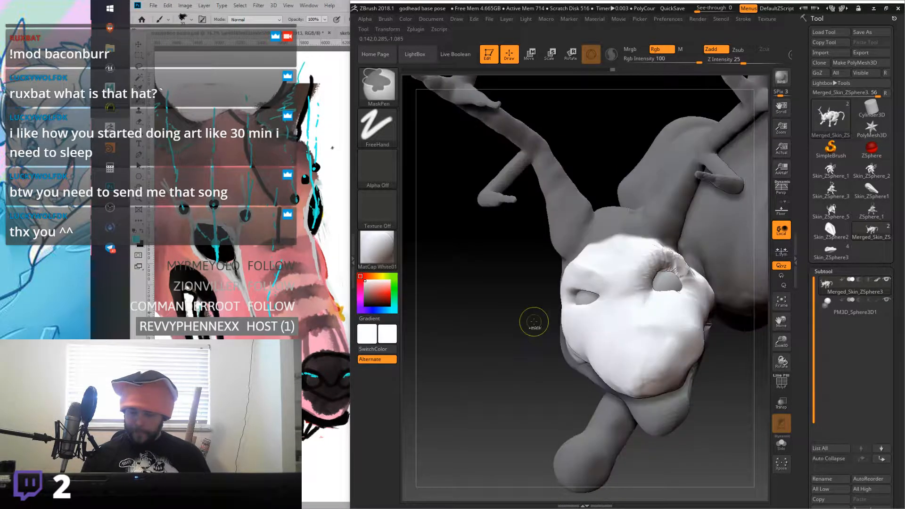
pyautogui.press('shift')
pyautogui.keyDown('shift'); pyautogui.moveTo(641, 287); pyautogui.dragTo(642, 278); pyautogui.keyUp('shift')
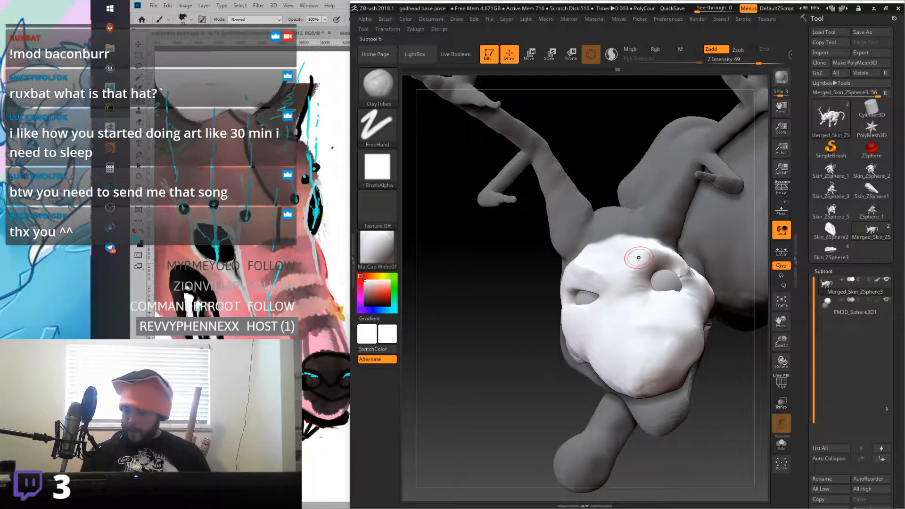
# Step: Expand the Geometry settings and divide the unmasked face to increase its mesh density
pyautogui.moveTo(898, 386); pyautogui.dragTo(896, 423)
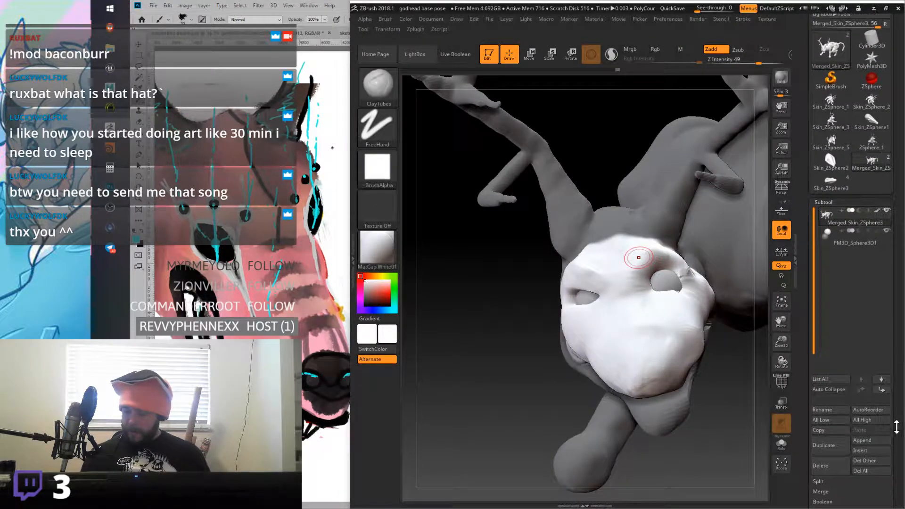
pyautogui.scroll(-5, 895, 423)
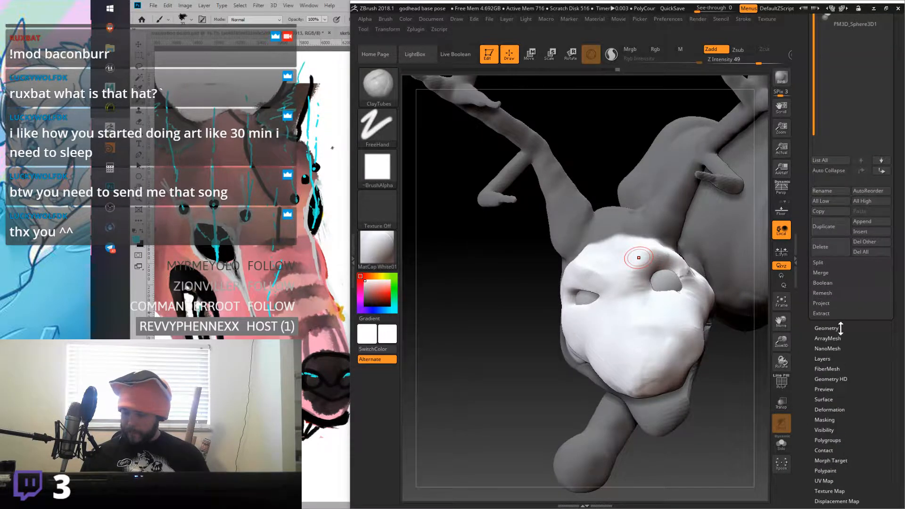
pyautogui.click(840, 329)
pyautogui.scroll(2, 846, 238)
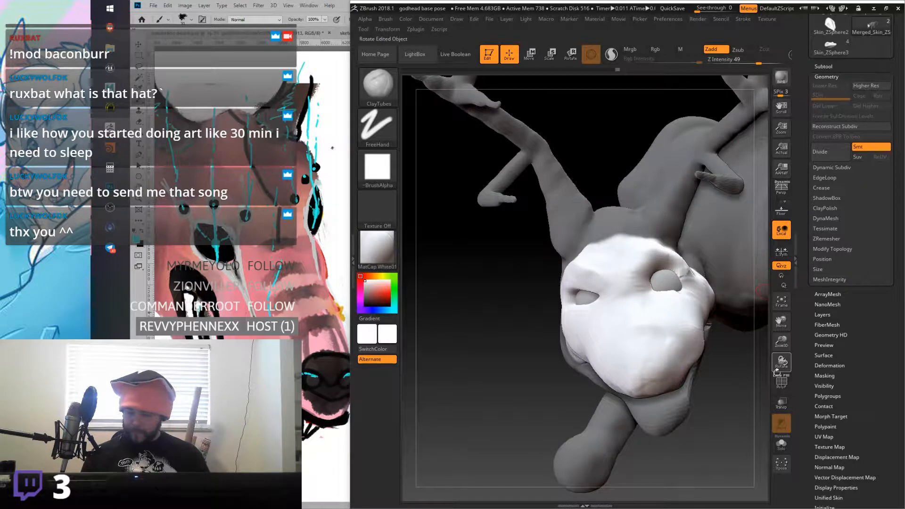
# Step: Check the face's mesh density with the polyframe, hide the wireframe again and clear the mask
pyautogui.click(782, 385)
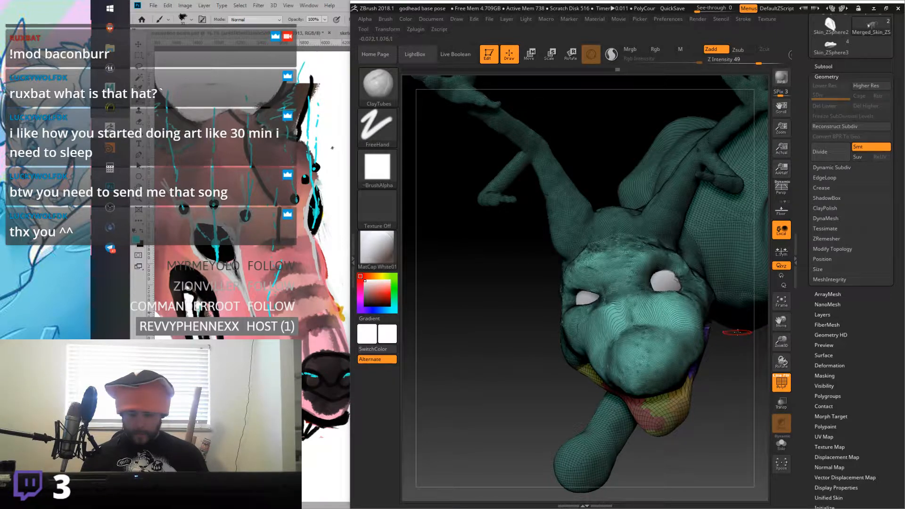
pyautogui.hotkey('shift', 'd')
pyautogui.press('d')
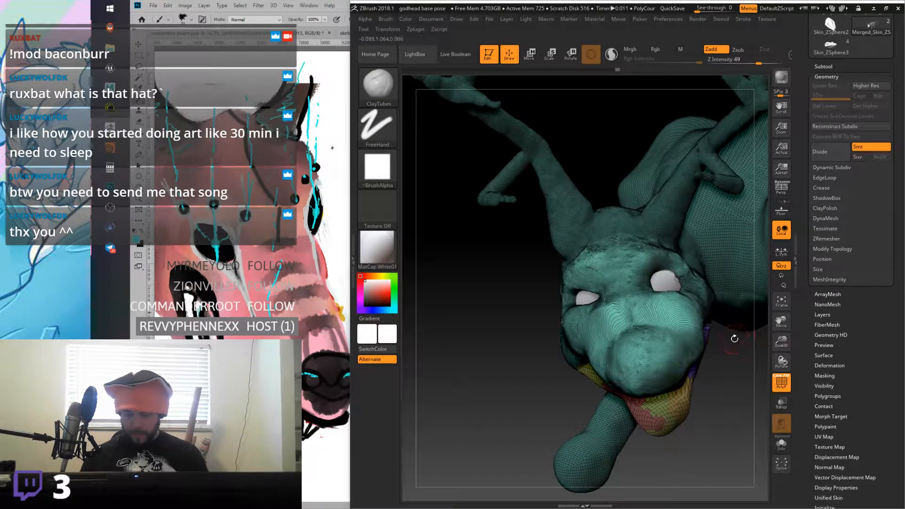
pyautogui.hotkey('shift', 'f')
pyautogui.moveTo(721, 342); pyautogui.dragTo(684, 338)
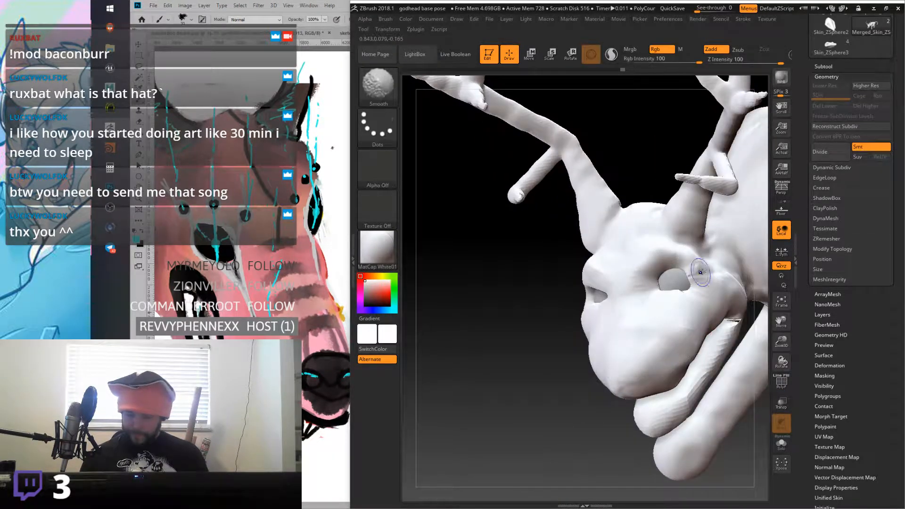
# Step: Smooth the surface around the eyes and across the brow
pyautogui.keyDown('shift'); pyautogui.moveTo(635, 282); pyautogui.dragTo(593, 270); pyautogui.keyUp('shift')
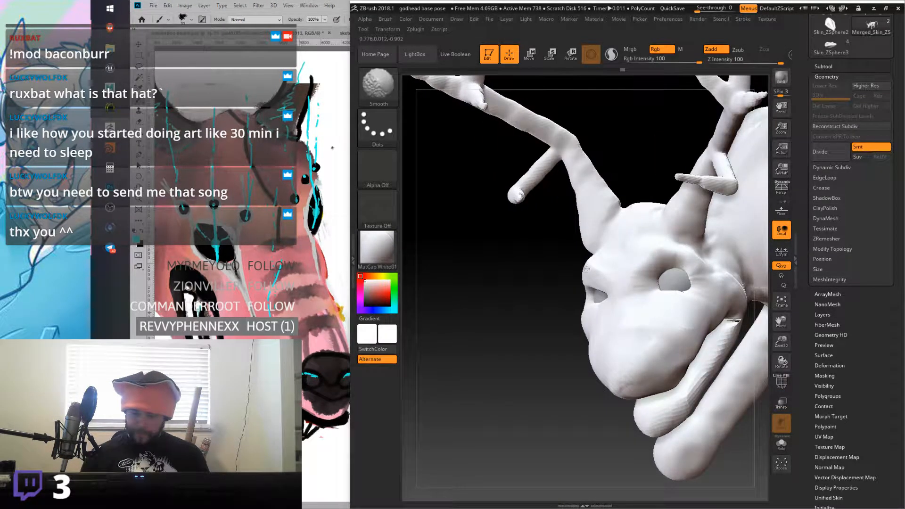
pyautogui.moveTo(593, 273); pyautogui.dragTo(635, 252, button='right')
pyautogui.moveTo(677, 326)
pyautogui.mouseDown(button='right')
pyautogui.moveTo(659, 330)
pyautogui.moveTo(687, 328)
pyautogui.moveTo(684, 312)
pyautogui.moveTo(649, 313)
pyautogui.moveTo(602, 261)
pyautogui.mouseUp(button='right')
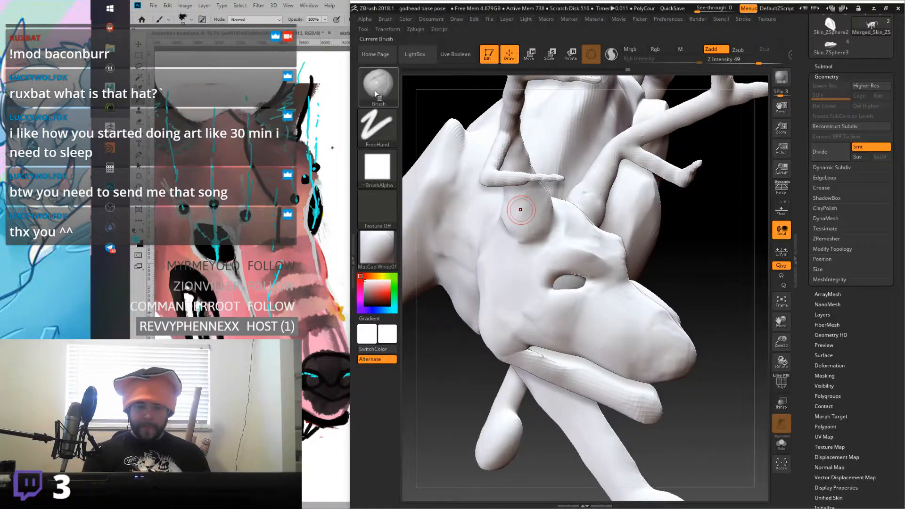
# Step: Switch to the Inflat brush and set its draw size to 163 after widening the ZBrush window
pyautogui.press('b')
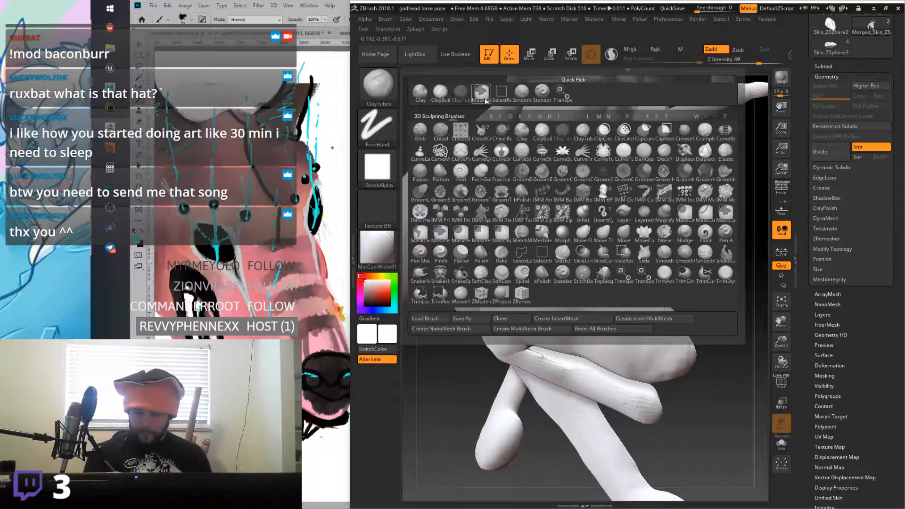
pyautogui.press('i')
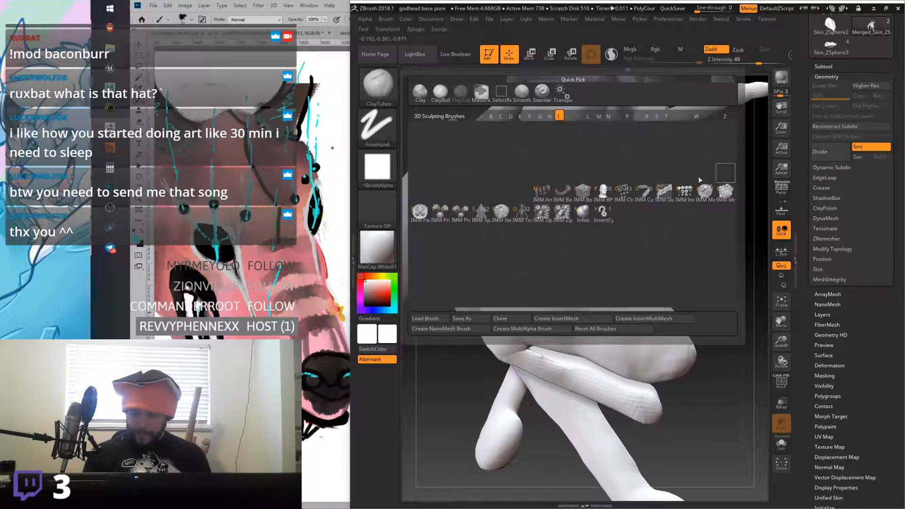
pyautogui.click(584, 209)
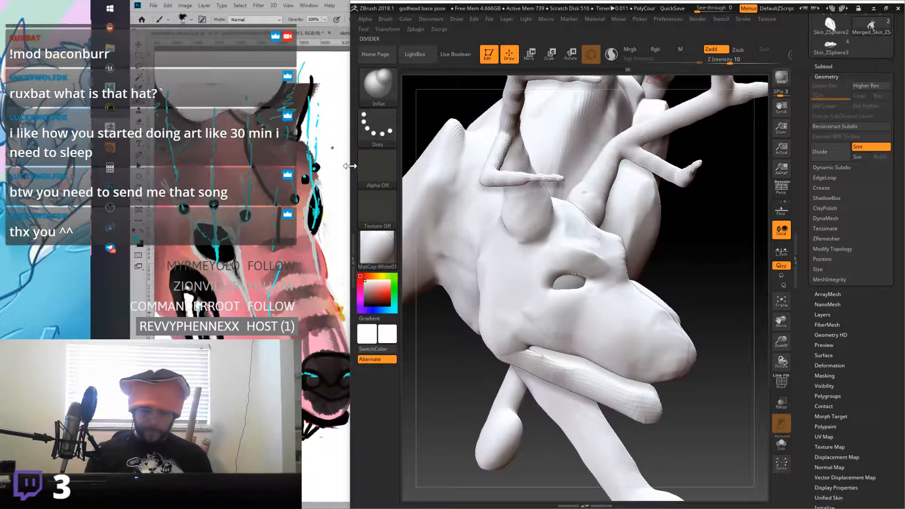
pyautogui.click(353, 258)
pyautogui.moveTo(347, 185); pyautogui.dragTo(272, 185)
pyautogui.moveTo(746, 62); pyautogui.dragTo(759, 59)
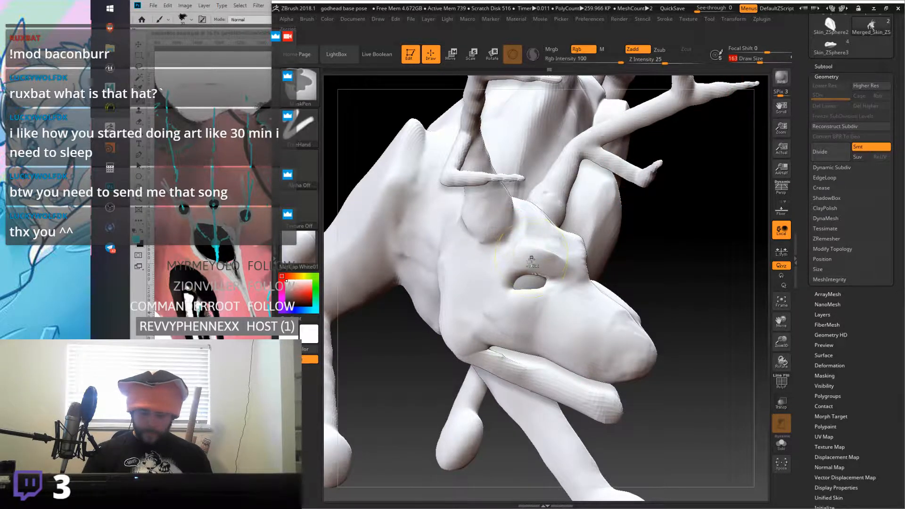
pyautogui.hotkey('ctrl', 'z')
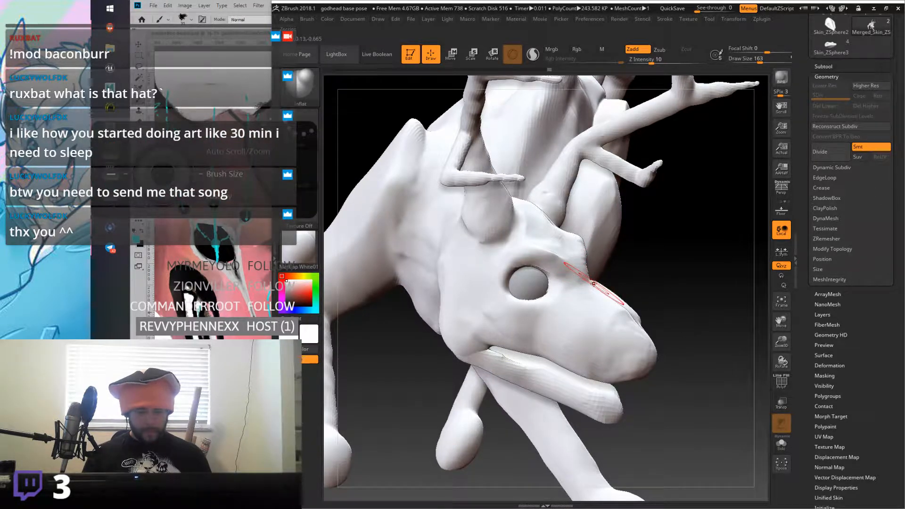
# Step: Inflate the eyelids around the eye with the Inflat brush at draw size 155 and Z intensity 9
pyautogui.press('[')
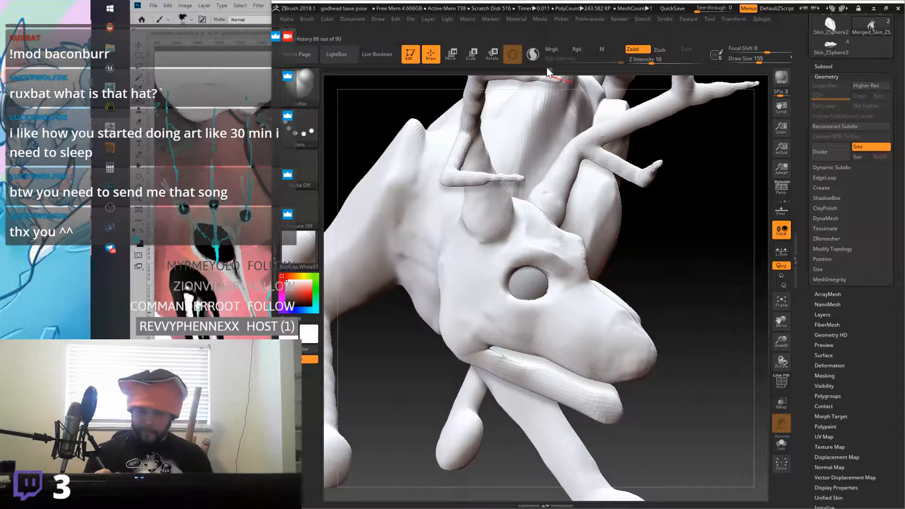
pyautogui.moveTo(524, 277); pyautogui.dragTo(527, 283)
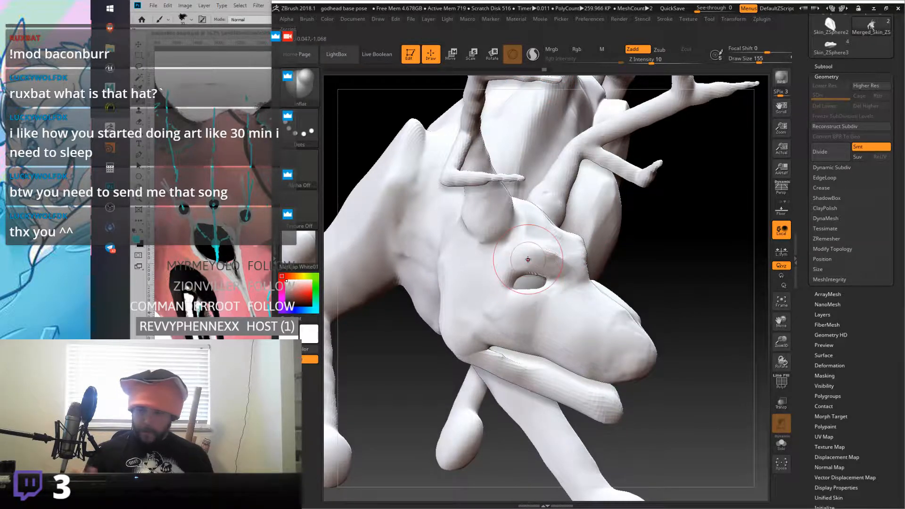
pyautogui.moveTo(606, 255); pyautogui.dragTo(643, 247)
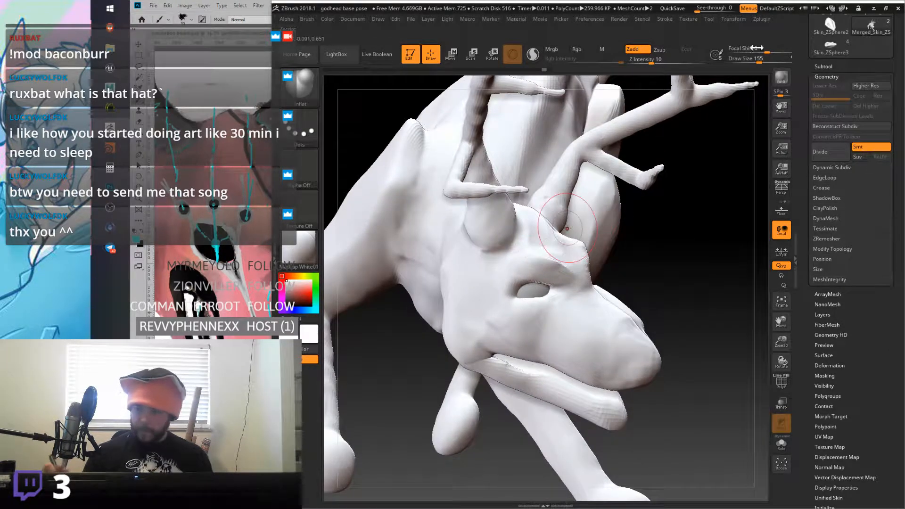
pyautogui.moveTo(652, 62); pyautogui.dragTo(641, 72)
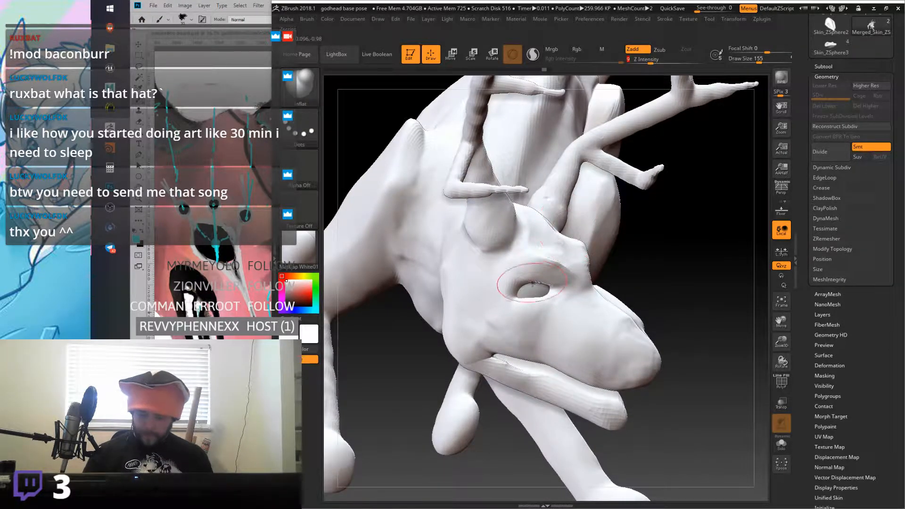
pyautogui.moveTo(532, 289); pyautogui.dragTo(535, 287)
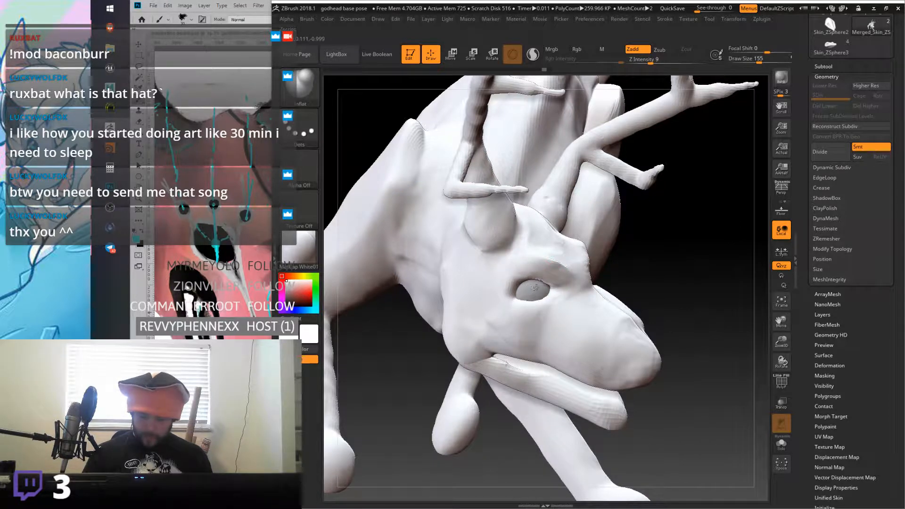
pyautogui.moveTo(548, 282)
pyautogui.mouseDown(button='right')
pyautogui.moveTo(617, 288)
pyautogui.moveTo(603, 287)
pyautogui.mouseUp(button='right')
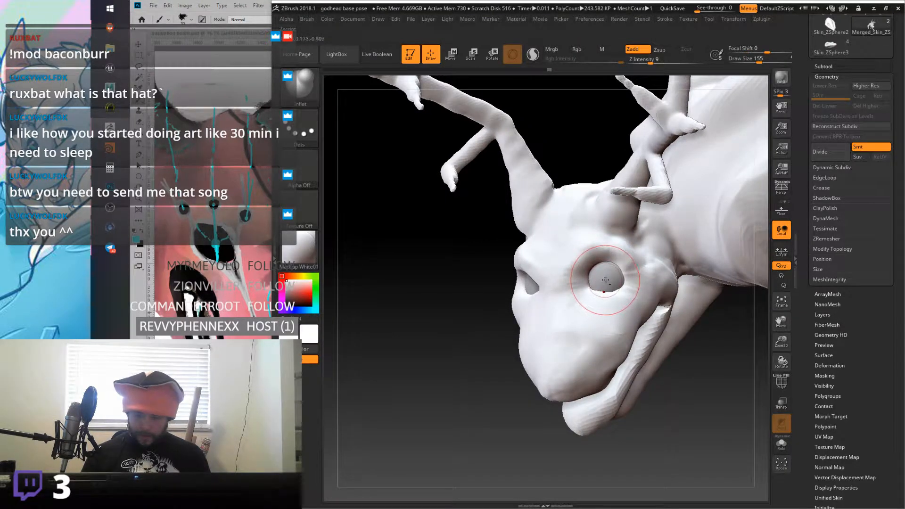
# Step: Undo the last Inflat strokes around the eye
pyautogui.moveTo(604, 278); pyautogui.dragTo(533, 282, button='right')
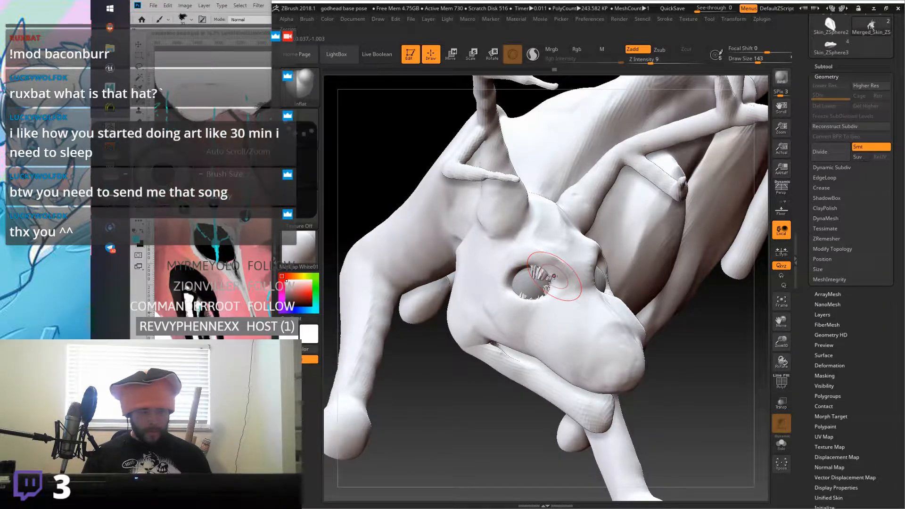
pyautogui.hotkey('ctrl', 'z')
pyautogui.hotkey('ctrl', 'z')
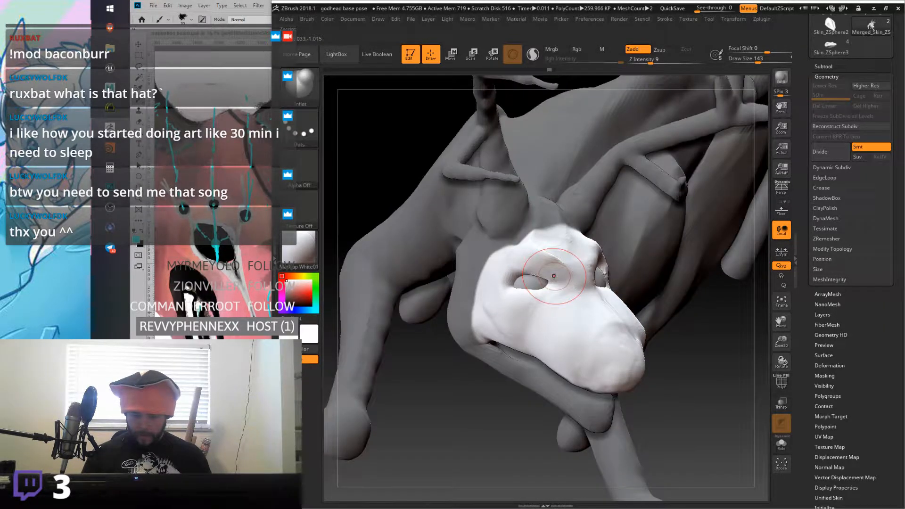
pyautogui.hotkey('ctrl', 'z')
pyautogui.hotkey('ctrl', 'z')
pyautogui.moveTo(567, 293); pyautogui.dragTo(570, 287, button='right')
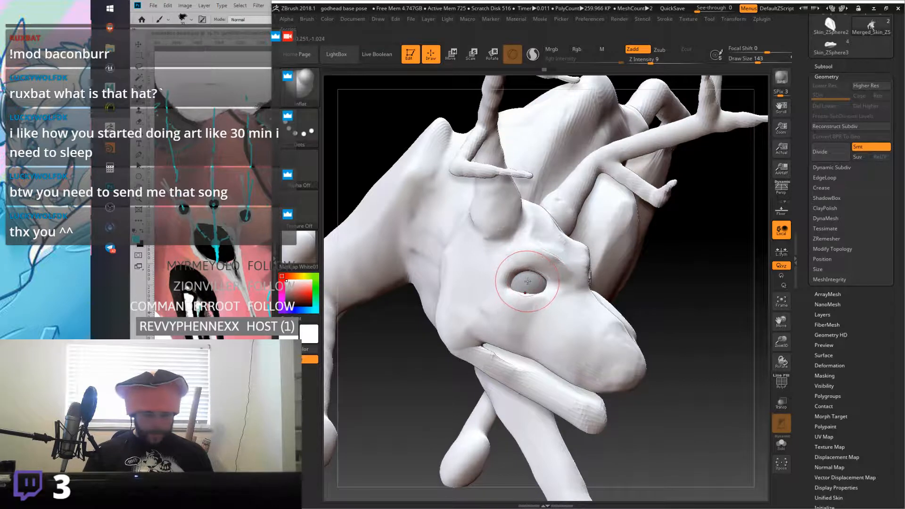
# Step: Mask the ring of skin around the eye and invert the mask to protect the rest of the body
pyautogui.press('ctrl')
pyautogui.moveTo(516, 285)
pyautogui.keyDown('ctrl'); pyautogui.mouseDown()
pyautogui.moveTo(528, 295)
pyautogui.moveTo(547, 278)
pyautogui.mouseUp(); pyautogui.keyUp('ctrl')
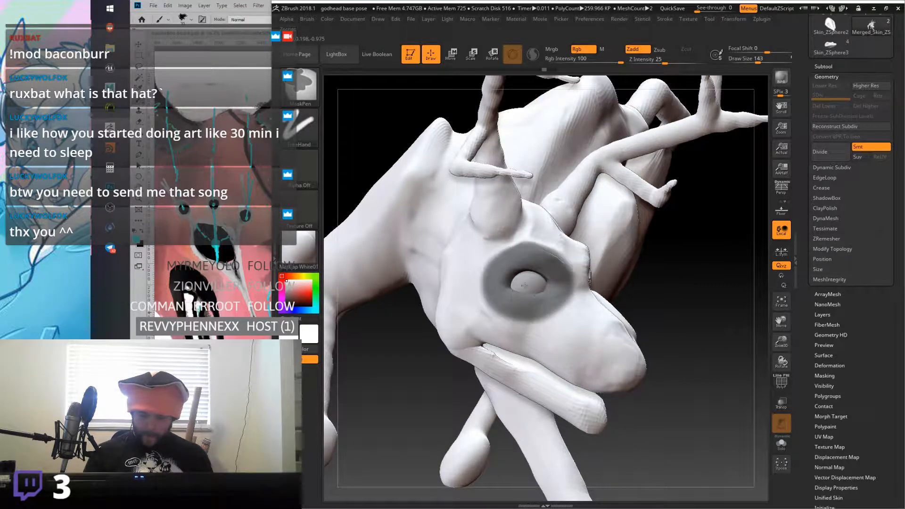
pyautogui.keyDown('ctrl'); pyautogui.click(660, 303); pyautogui.keyUp('ctrl')
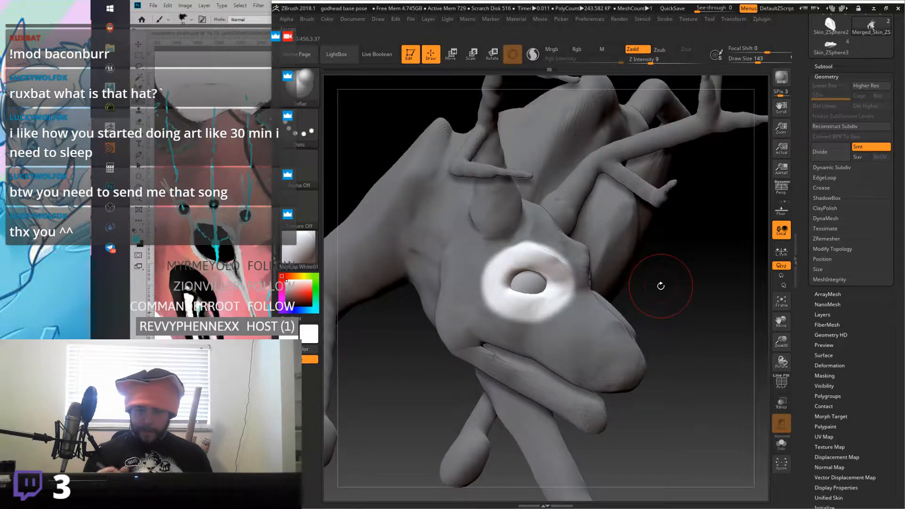
# Step: Reposition the transform gizmo on the eye socket, adjust the unmasked ring with it and return to Draw mode
pyautogui.click(489, 55)
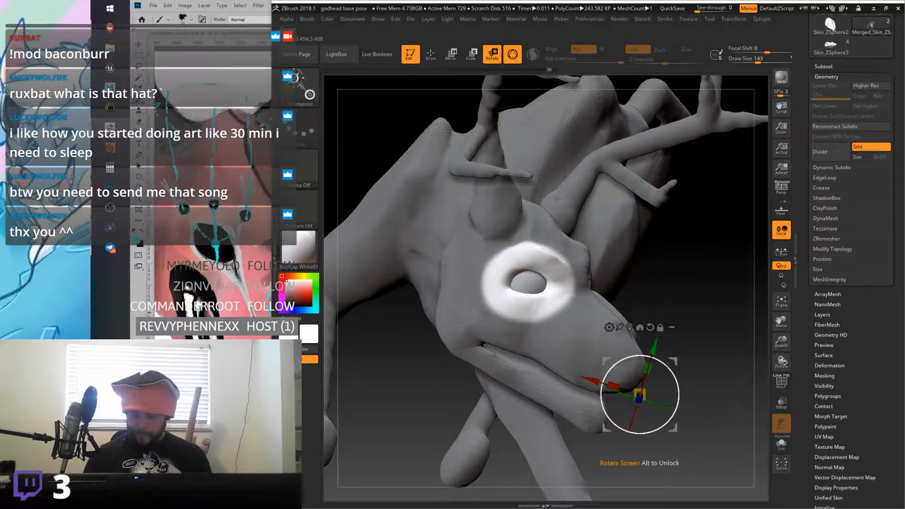
pyautogui.moveTo(669, 368); pyautogui.dragTo(672, 375)
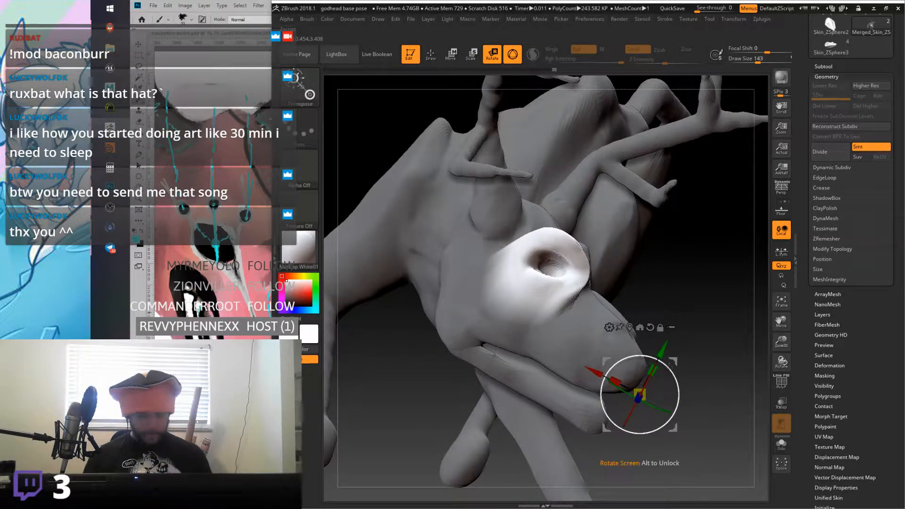
pyautogui.hotkey('ctrl', 'i')
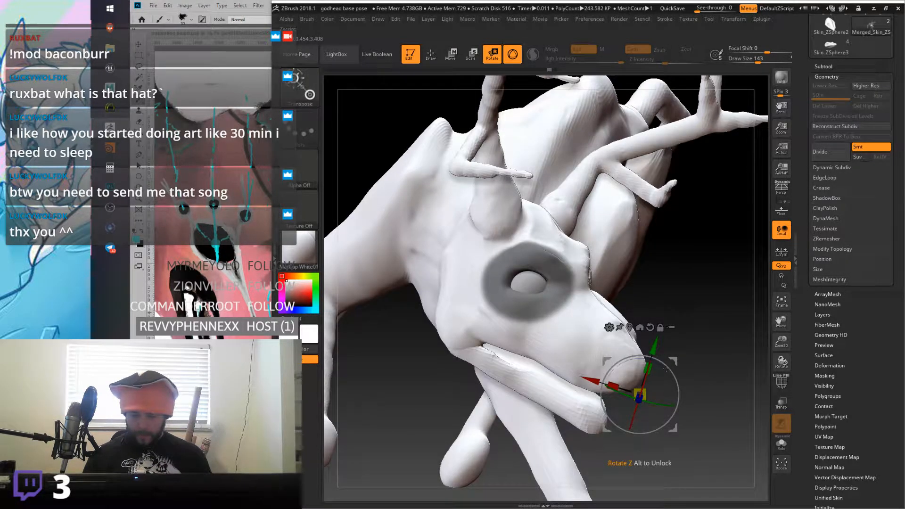
pyautogui.hotkey('ctrl', 'i')
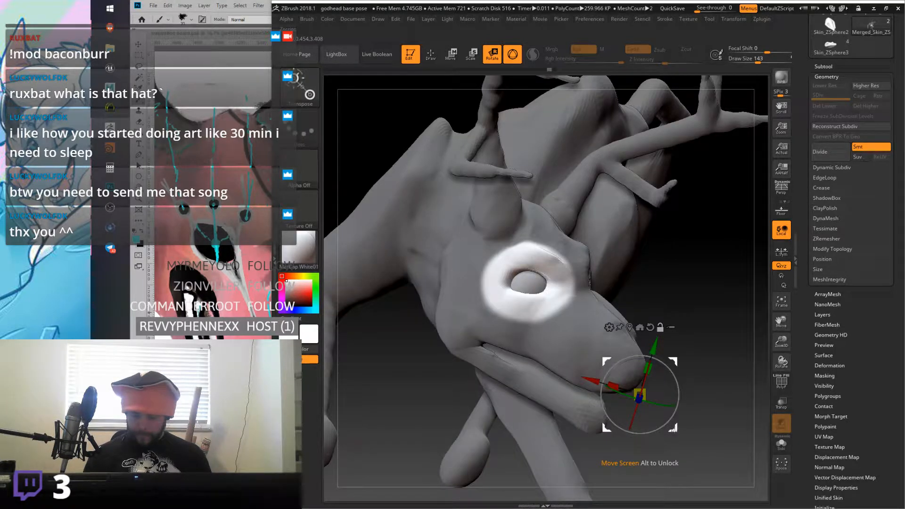
pyautogui.moveTo(675, 430); pyautogui.dragTo(563, 262)
pyautogui.moveTo(689, 264); pyautogui.dragTo(612, 263)
pyautogui.moveTo(637, 341); pyautogui.dragTo(627, 312)
pyautogui.click(431, 54)
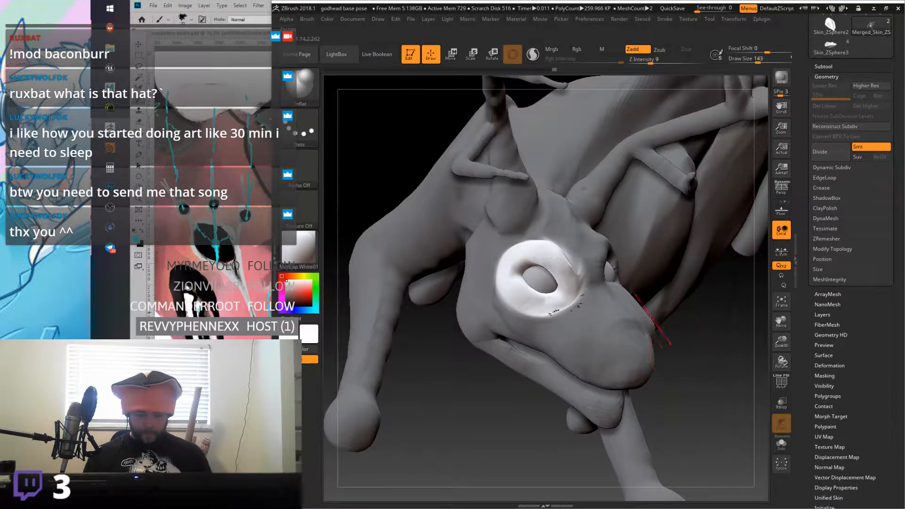
# Step: Clear the mask and smooth the rough surface below and around the eye
pyautogui.keyDown('ctrl'); pyautogui.click(667, 353); pyautogui.keyUp('ctrl')
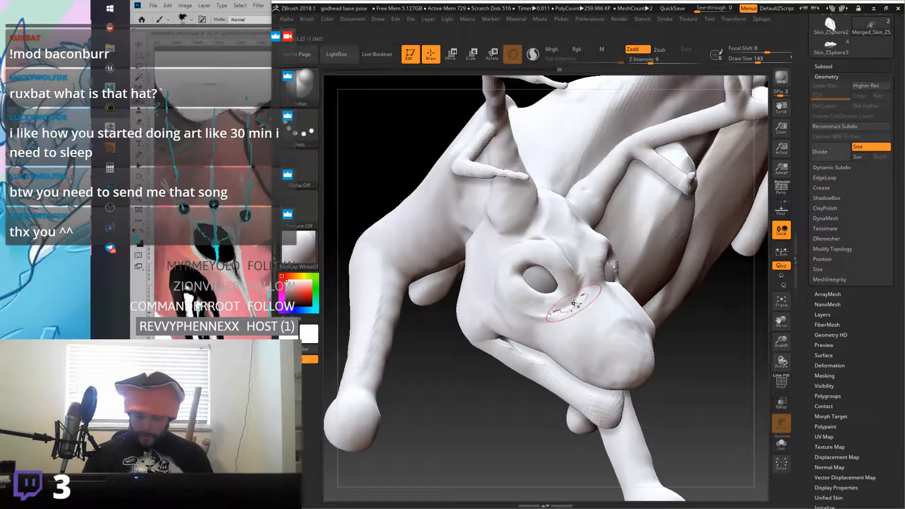
pyautogui.moveTo(573, 309)
pyautogui.keyDown('shift'); pyautogui.mouseDown()
pyautogui.moveTo(587, 288)
pyautogui.moveTo(582, 324)
pyautogui.moveTo(569, 316)
pyautogui.moveTo(576, 305)
pyautogui.mouseUp(); pyautogui.keyUp('shift')
pyautogui.moveTo(497, 309)
pyautogui.mouseDown()
pyautogui.moveTo(392, 258)
pyautogui.moveTo(660, 298)
pyautogui.moveTo(650, 288)
pyautogui.moveTo(672, 267)
pyautogui.mouseUp()
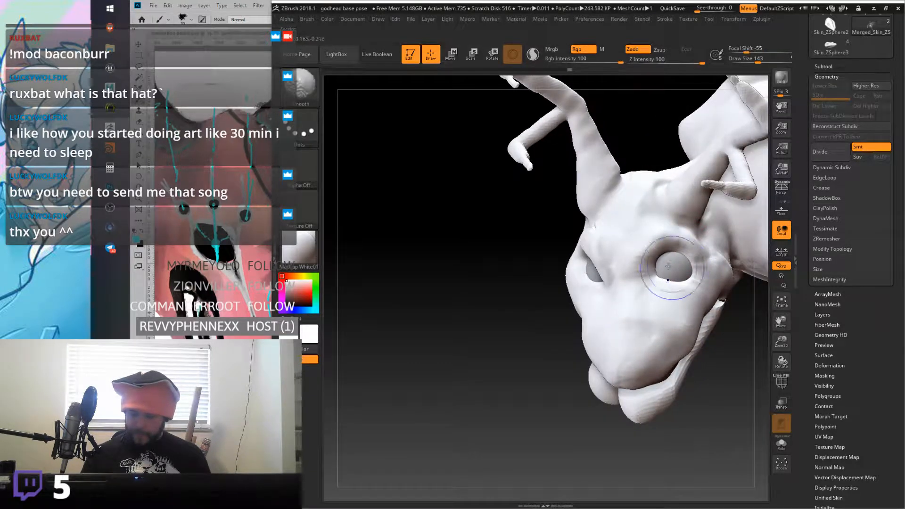
pyautogui.moveTo(662, 271)
pyautogui.mouseDown(button='right')
pyautogui.moveTo(627, 259)
pyautogui.moveTo(651, 249)
pyautogui.mouseUp(button='right')
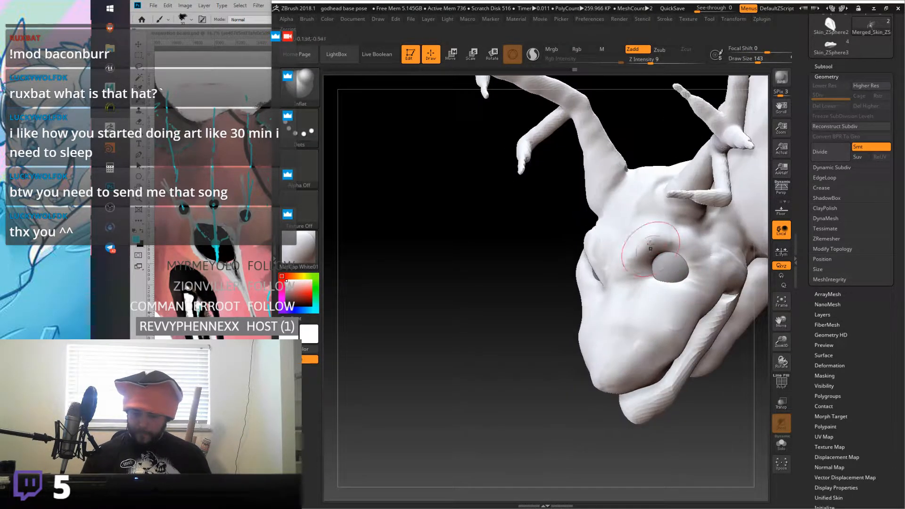
# Step: Build up the upper and lower eyelids with the ClayTubes brush at draw size 80 and smooth them
pyautogui.press('b')
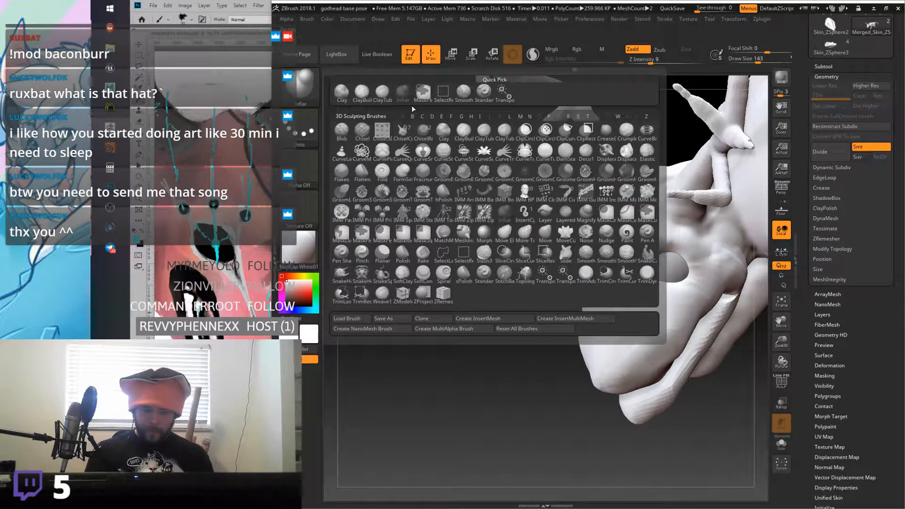
pyautogui.click(381, 94)
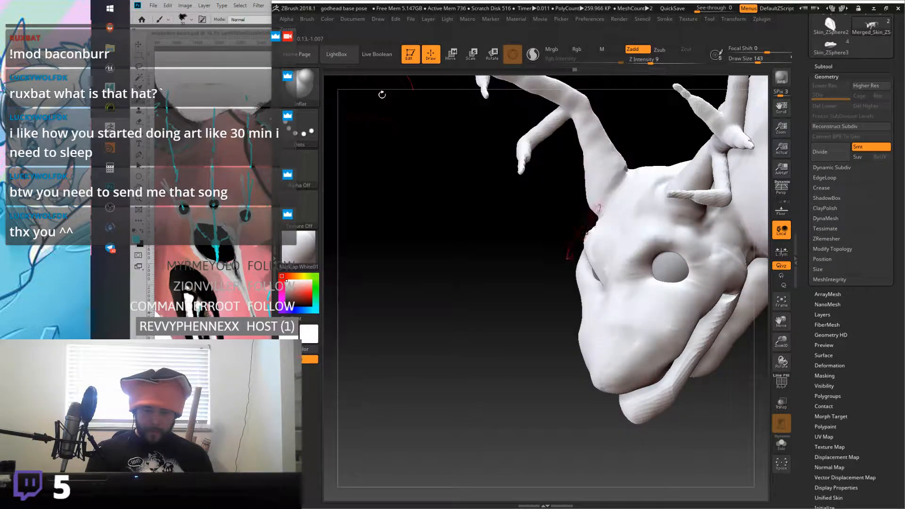
pyautogui.click(759, 49)
pyautogui.moveTo(758, 60); pyautogui.dragTo(751, 61)
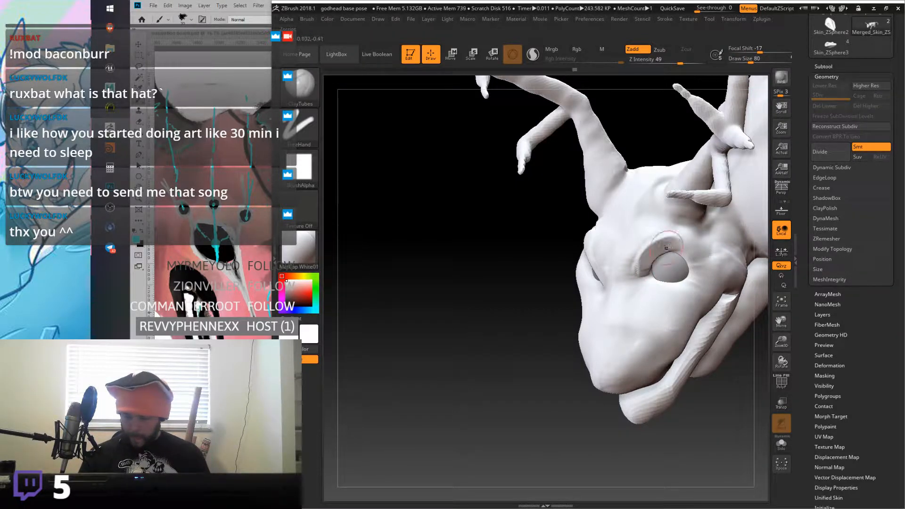
pyautogui.moveTo(646, 255)
pyautogui.mouseDown(button='right')
pyautogui.moveTo(686, 259)
pyautogui.moveTo(620, 263)
pyautogui.mouseUp(button='right')
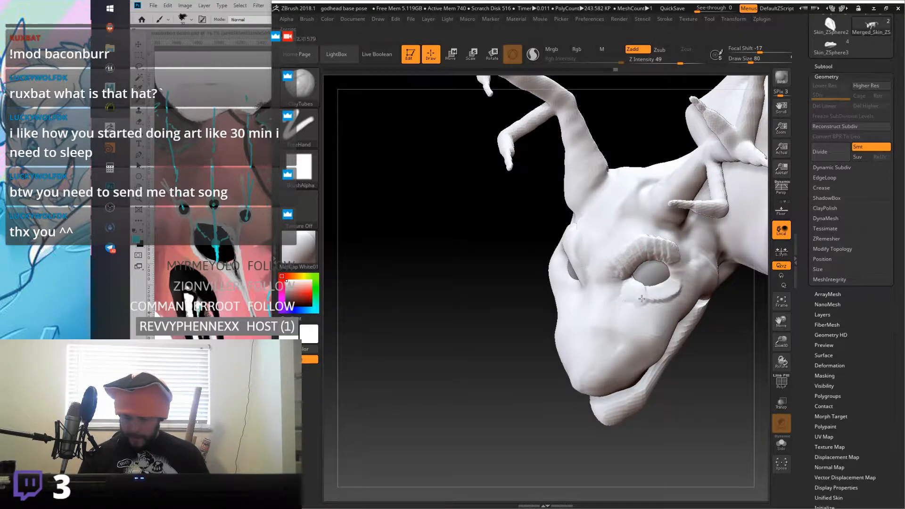
pyautogui.moveTo(662, 252)
pyautogui.mouseDown(button='right')
pyautogui.moveTo(684, 250)
pyautogui.moveTo(669, 222)
pyautogui.mouseUp(button='right')
pyautogui.moveTo(574, 355)
pyautogui.mouseDown(button='right')
pyautogui.moveTo(579, 333)
pyautogui.moveTo(593, 332)
pyautogui.moveTo(590, 352)
pyautogui.moveTo(622, 362)
pyautogui.moveTo(631, 347)
pyautogui.mouseUp(button='right')
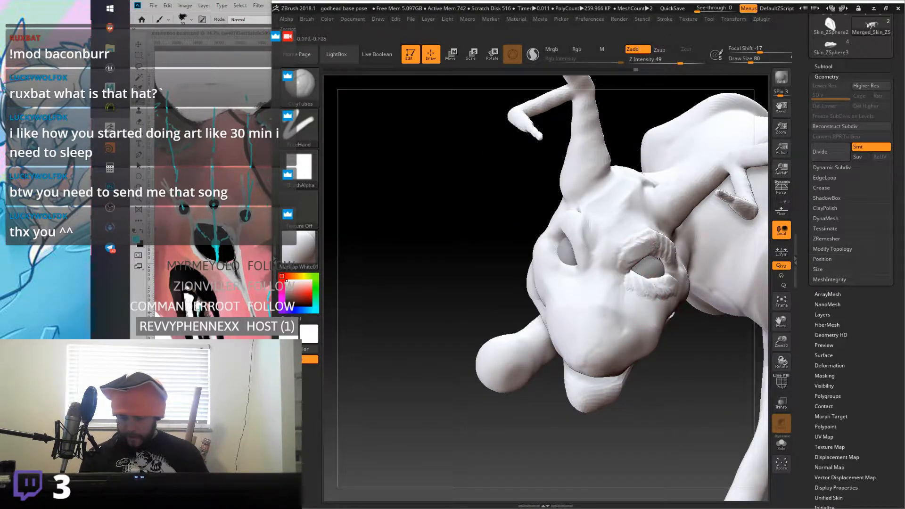
pyautogui.moveTo(672, 258); pyautogui.dragTo(679, 293, button='right')
pyautogui.press('shift')
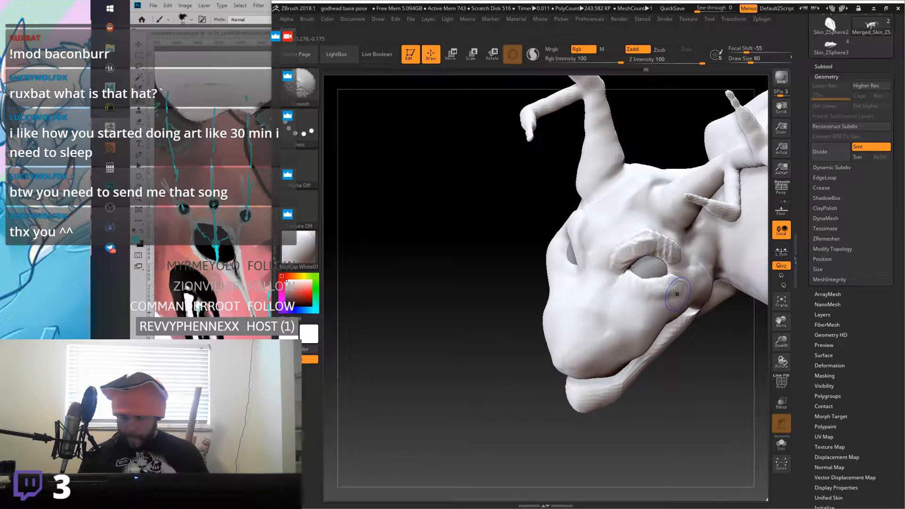
pyautogui.moveTo(655, 240)
pyautogui.mouseDown(button='right')
pyautogui.moveTo(641, 299)
pyautogui.moveTo(650, 296)
pyautogui.mouseUp(button='right')
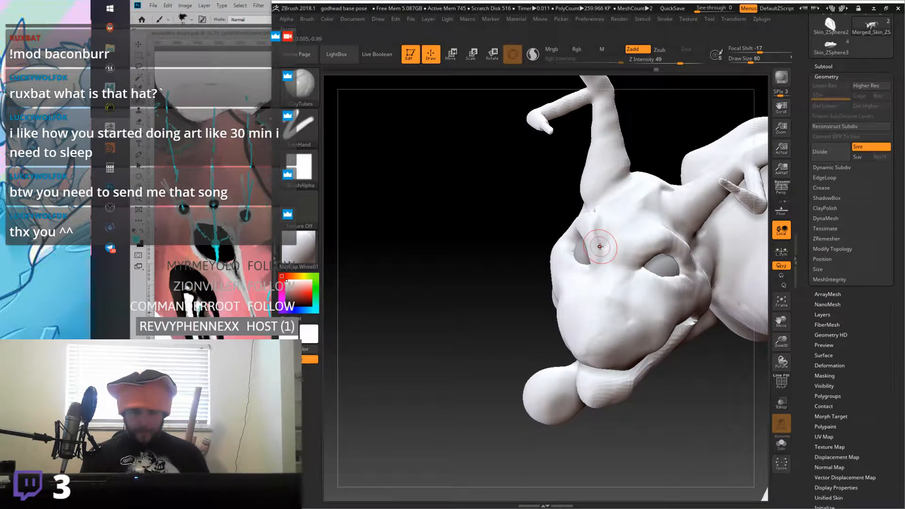
# Step: Inflate the brow and the skin around the eyes with the Inflat brush at draw size 149, smoothing between strokes
pyautogui.click(305, 89)
pyautogui.click(404, 92)
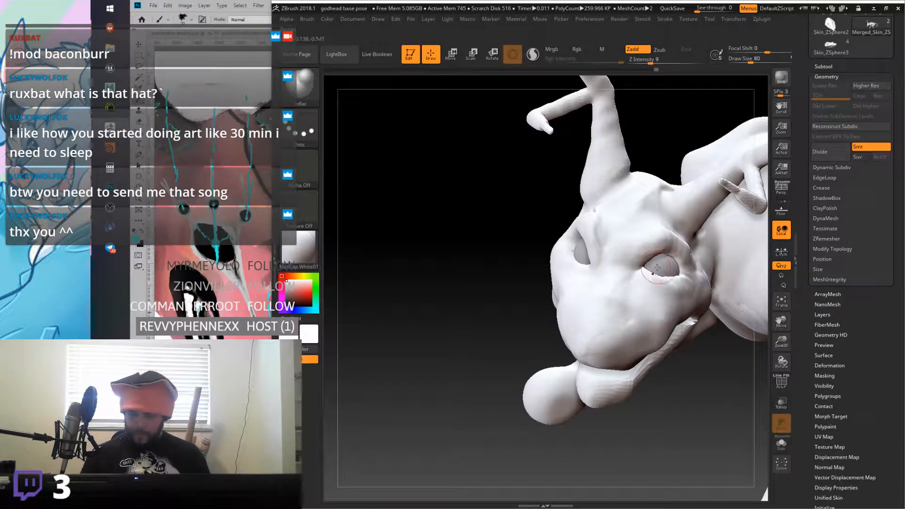
pyautogui.moveTo(749, 60); pyautogui.dragTo(758, 60)
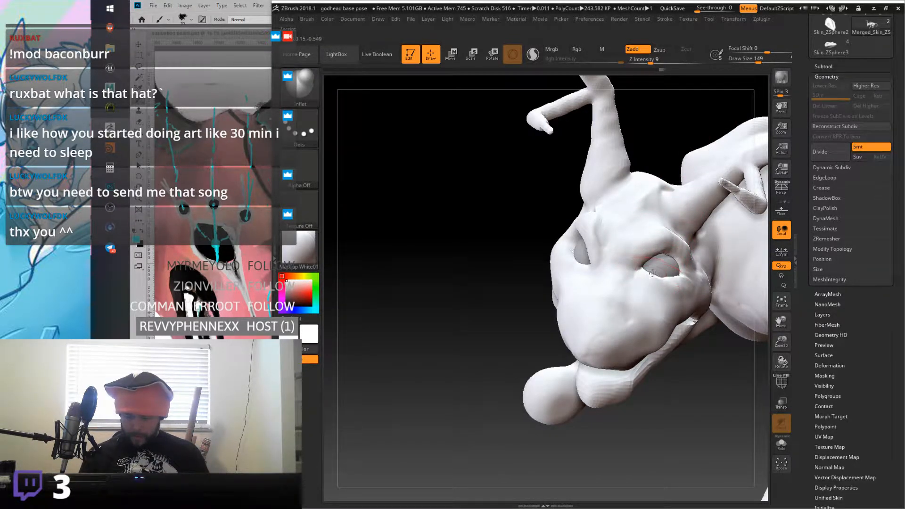
pyautogui.moveTo(653, 276)
pyautogui.mouseDown(button='right')
pyautogui.moveTo(622, 269)
pyautogui.moveTo(589, 283)
pyautogui.moveTo(657, 275)
pyautogui.moveTo(660, 217)
pyautogui.moveTo(600, 222)
pyautogui.mouseUp(button='right')
pyautogui.press('shift')
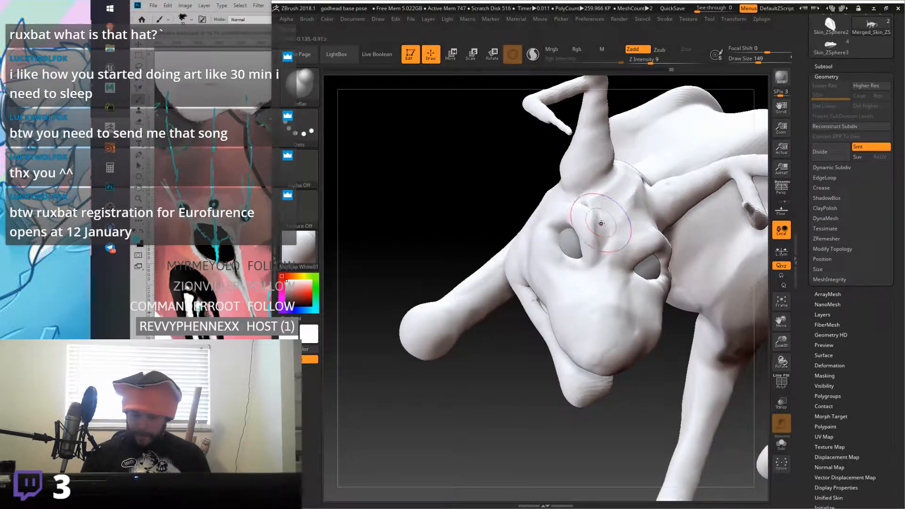
pyautogui.moveTo(535, 222); pyautogui.dragTo(639, 250, button='right')
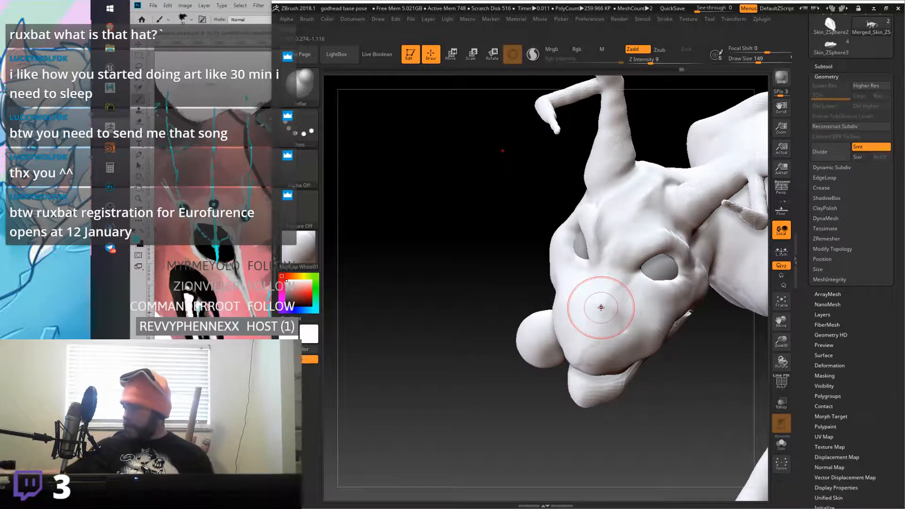
pyautogui.moveTo(602, 305)
pyautogui.mouseDown(button='right')
pyautogui.moveTo(607, 241)
pyautogui.moveTo(674, 281)
pyautogui.moveTo(668, 269)
pyautogui.mouseUp(button='right')
pyautogui.press('shift')
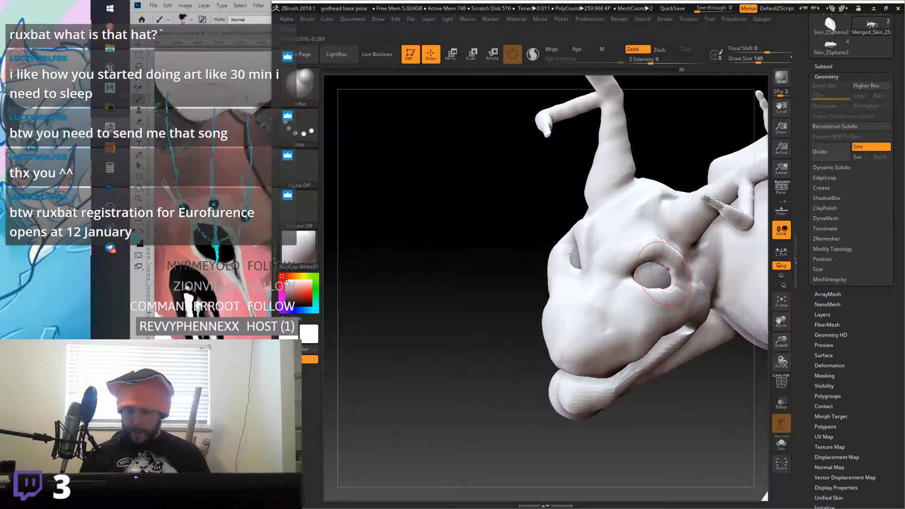
# Step: Build up the brow ridge along the eye's inner edge with the ClayTubes brush, reducing its draw size to 51
pyautogui.click(300, 84)
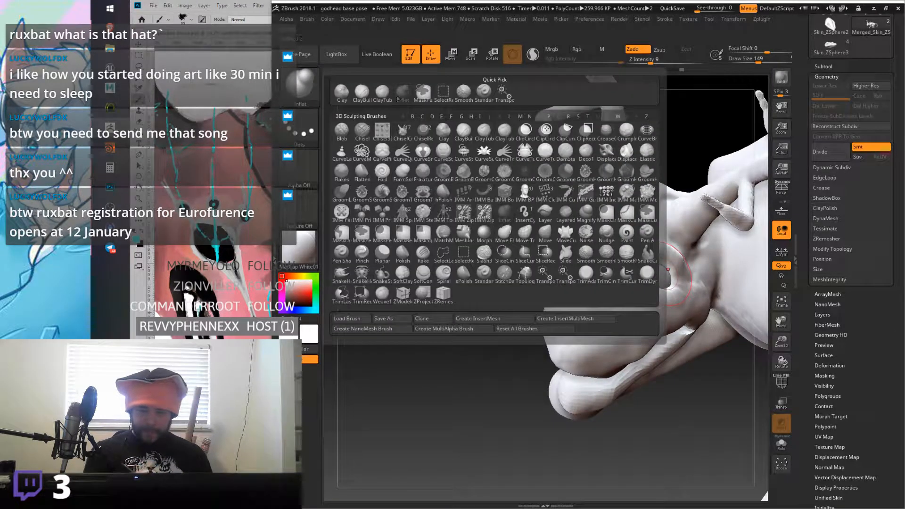
pyautogui.click(382, 94)
pyautogui.moveTo(650, 233); pyautogui.dragTo(581, 333, button='right')
pyautogui.moveTo(684, 277); pyautogui.dragTo(605, 242, button='right')
pyautogui.moveTo(596, 238)
pyautogui.keyDown('shift'); pyautogui.mouseDown()
pyautogui.moveTo(610, 242)
pyautogui.moveTo(622, 219)
pyautogui.mouseUp(); pyautogui.keyUp('shift')
pyautogui.moveTo(622, 219); pyautogui.dragTo(557, 289, button='right')
pyautogui.moveTo(468, 212); pyautogui.dragTo(488, 237)
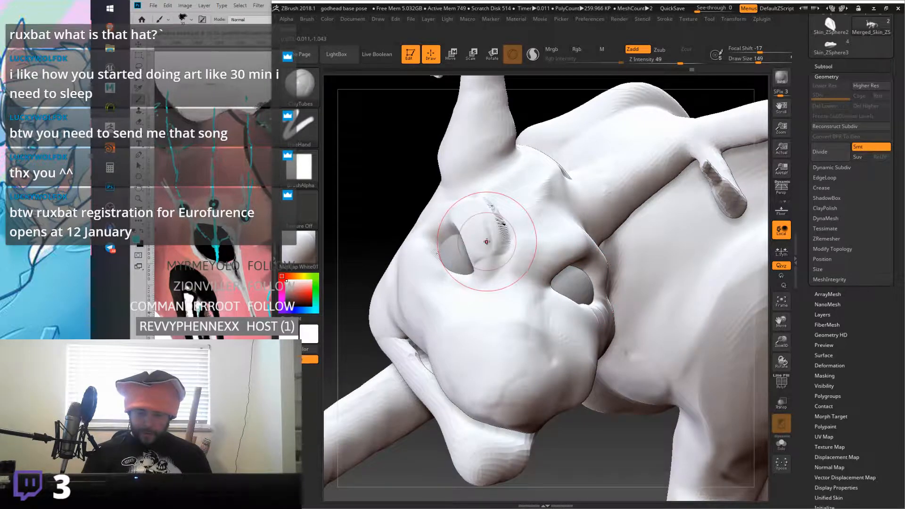
pyautogui.moveTo(758, 60); pyautogui.dragTo(746, 59)
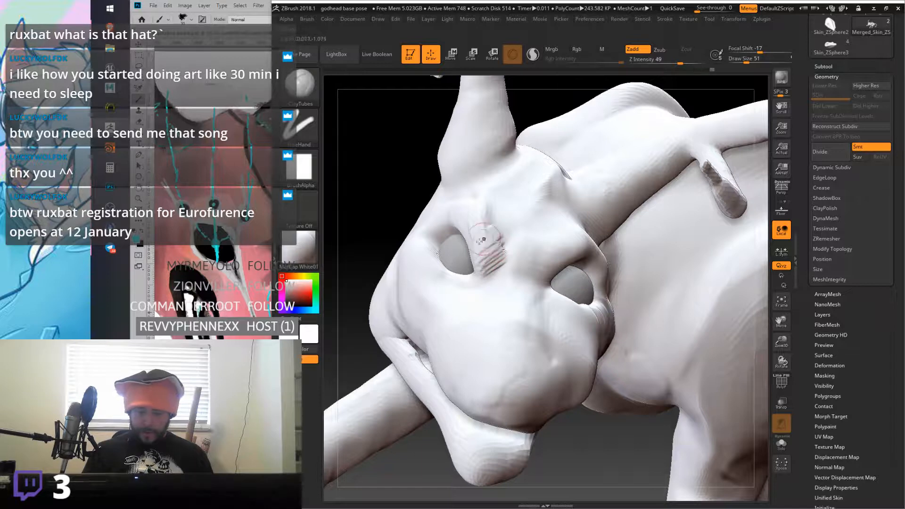
pyautogui.moveTo(464, 221); pyautogui.dragTo(504, 215, button='right')
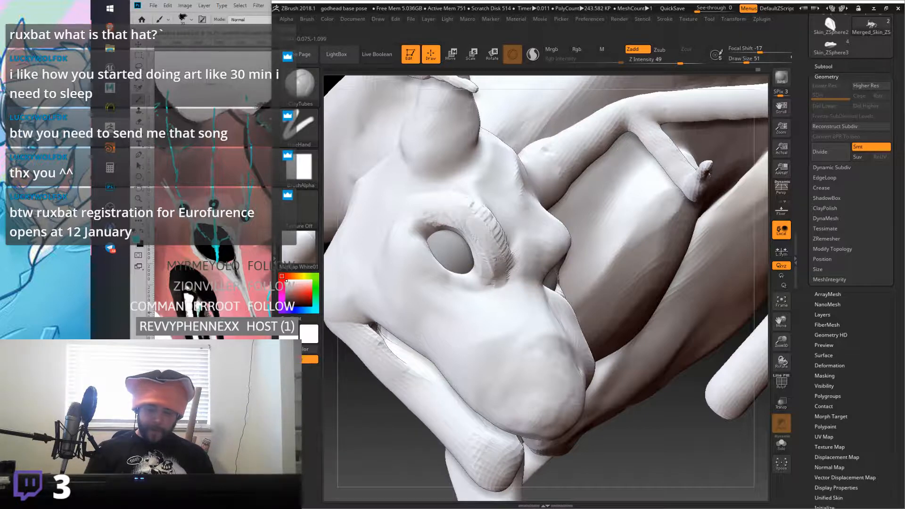
# Step: Smooth the brow ridge beside the eye, extend it over the upper eyelid with ClayTubes strokes, and smooth it again
pyautogui.moveTo(500, 264); pyautogui.dragTo(505, 243, button='right')
pyautogui.press('space')
pyautogui.keyDown('shift'); pyautogui.moveTo(505, 243); pyautogui.dragTo(499, 243); pyautogui.keyUp('shift')
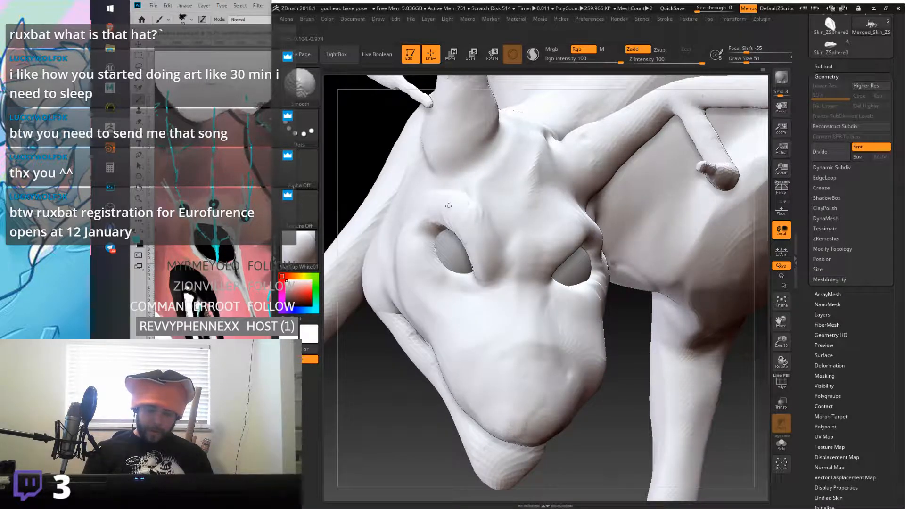
pyautogui.moveTo(424, 186); pyautogui.dragTo(531, 196, button='right')
pyautogui.moveTo(541, 276); pyautogui.dragTo(531, 268)
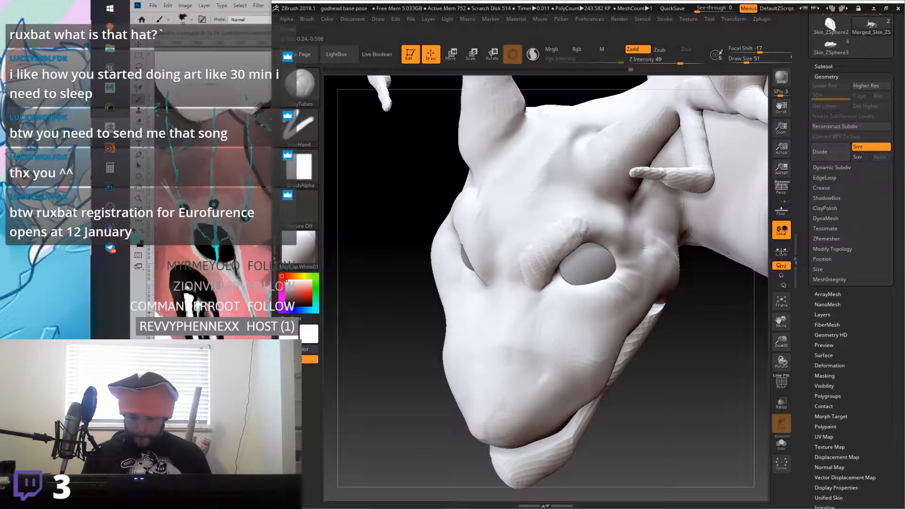
pyautogui.moveTo(579, 228); pyautogui.dragTo(592, 240)
pyautogui.moveTo(527, 263)
pyautogui.keyDown('shift'); pyautogui.mouseDown()
pyautogui.moveTo(564, 241)
pyautogui.moveTo(540, 270)
pyautogui.moveTo(540, 261)
pyautogui.moveTo(597, 229)
pyautogui.moveTo(614, 242)
pyautogui.moveTo(587, 228)
pyautogui.mouseUp(); pyautogui.keyUp('shift')
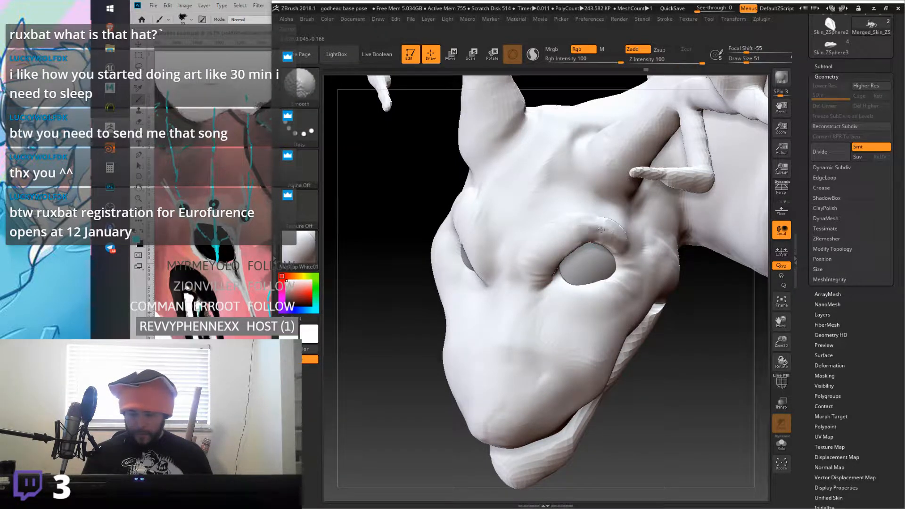
# Step: Add clay above the upper eyelid and smooth it into the brow and forehead
pyautogui.moveTo(604, 224)
pyautogui.mouseDown(button='right')
pyautogui.moveTo(647, 262)
pyautogui.moveTo(595, 227)
pyautogui.moveTo(577, 238)
pyautogui.moveTo(542, 230)
pyautogui.mouseUp(button='right')
pyautogui.moveTo(542, 231); pyautogui.dragTo(522, 224)
pyautogui.moveTo(523, 224); pyautogui.dragTo(452, 245, button='right')
pyautogui.moveTo(452, 245)
pyautogui.keyDown('shift'); pyautogui.mouseDown()
pyautogui.moveTo(465, 265)
pyautogui.moveTo(409, 231)
pyautogui.mouseUp(); pyautogui.keyUp('shift')
pyautogui.moveTo(408, 232)
pyautogui.mouseDown(button='right')
pyautogui.moveTo(471, 226)
pyautogui.moveTo(433, 242)
pyautogui.moveTo(471, 236)
pyautogui.moveTo(472, 248)
pyautogui.moveTo(448, 231)
pyautogui.mouseUp(button='right')
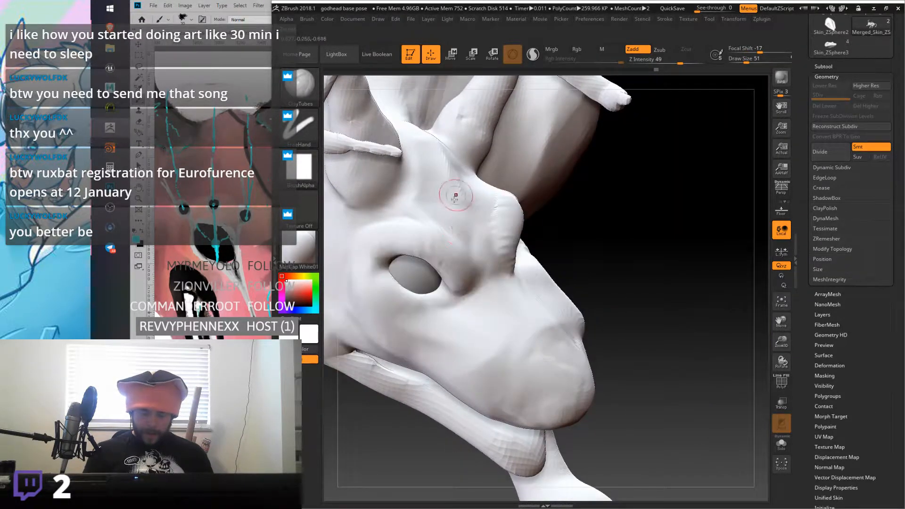
pyautogui.moveTo(384, 213); pyautogui.dragTo(417, 225, button='right')
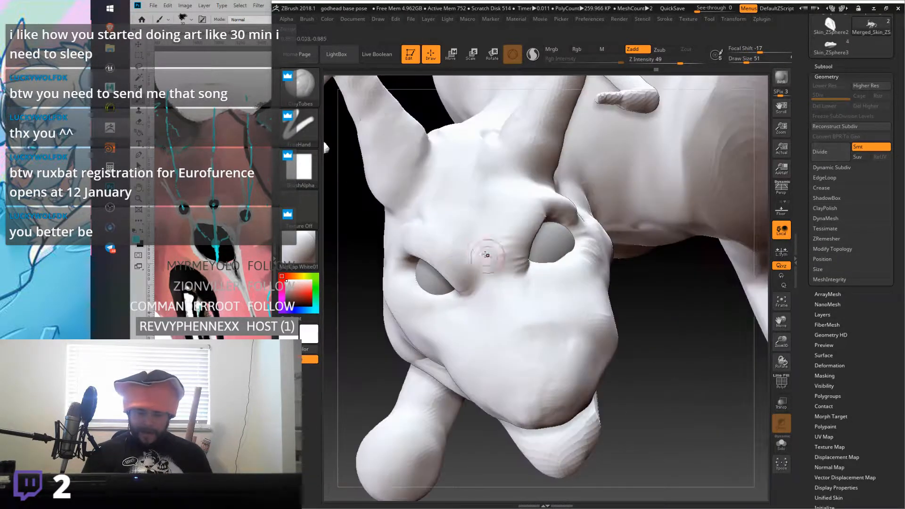
pyautogui.press('shift')
pyautogui.keyDown('shift'); pyautogui.moveTo(505, 187); pyautogui.dragTo(517, 198); pyautogui.keyUp('shift')
pyautogui.moveTo(538, 198); pyautogui.dragTo(521, 221, button='right')
pyautogui.keyDown('shift'); pyautogui.moveTo(521, 220); pyautogui.dragTo(545, 194); pyautogui.keyUp('shift')
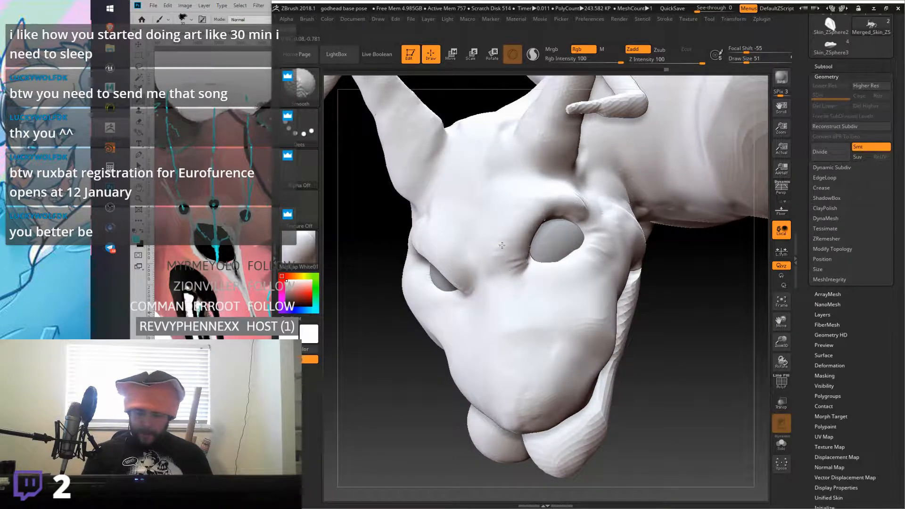
# Step: Smooth the forehead and the area between the eyes at draw size 68
pyautogui.moveTo(747, 62); pyautogui.dragTo(749, 61)
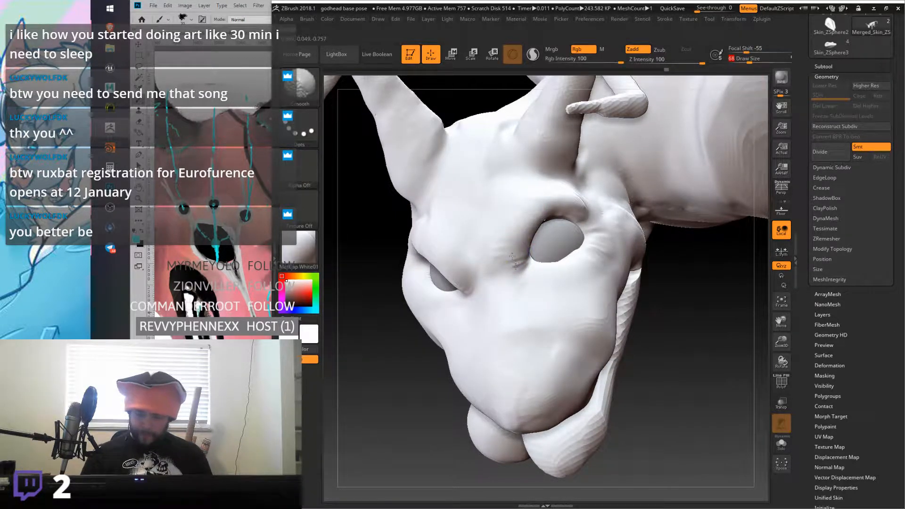
pyautogui.moveTo(501, 239); pyautogui.dragTo(613, 216, button='right')
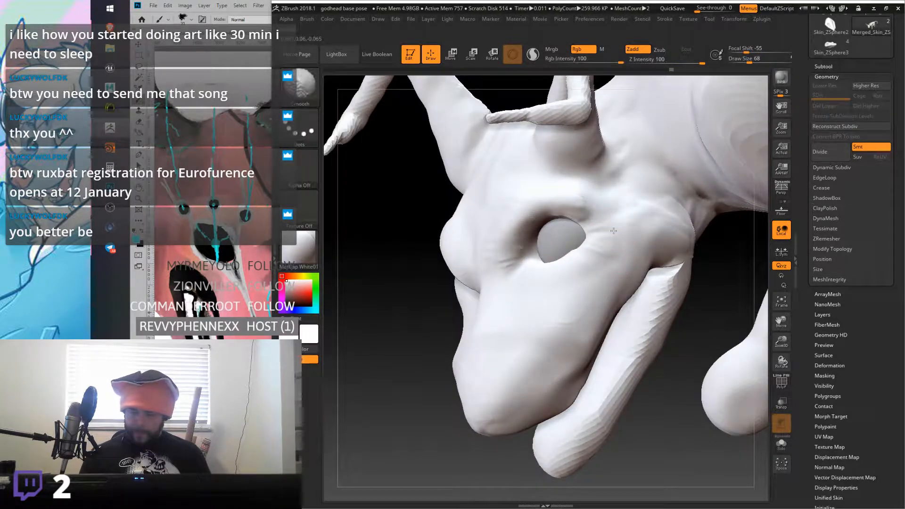
pyautogui.moveTo(570, 373)
pyautogui.mouseDown(button='right')
pyautogui.moveTo(566, 312)
pyautogui.moveTo(525, 311)
pyautogui.moveTo(515, 339)
pyautogui.moveTo(500, 344)
pyautogui.moveTo(515, 289)
pyautogui.moveTo(451, 139)
pyautogui.mouseUp(button='right')
pyautogui.keyDown('shift'); pyautogui.moveTo(449, 134); pyautogui.dragTo(486, 157); pyautogui.keyUp('shift')
pyautogui.moveTo(537, 221); pyautogui.dragTo(559, 211, button='right')
pyautogui.keyDown('shift'); pyautogui.moveTo(533, 186); pyautogui.dragTo(489, 158); pyautogui.keyUp('shift')
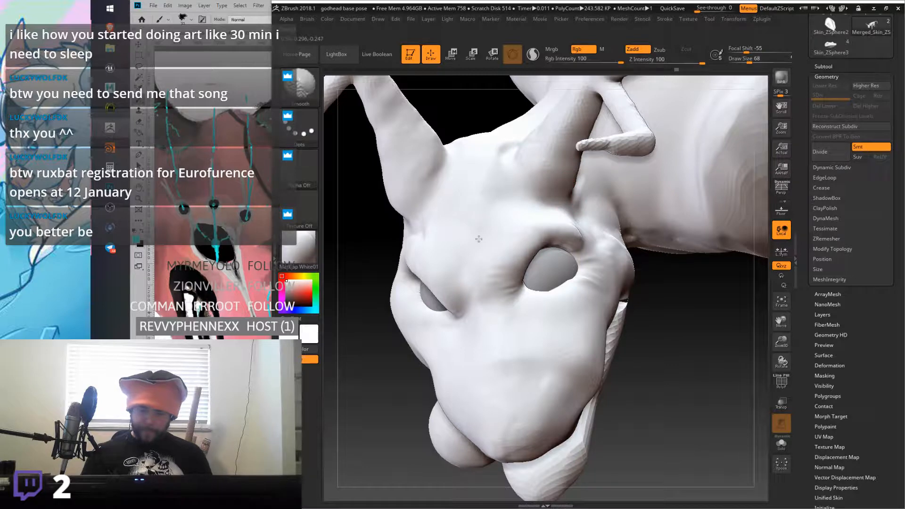
# Step: Paint a mask over the eyelids and the skin surrounding the eye
pyautogui.moveTo(507, 308)
pyautogui.mouseDown(button='right')
pyautogui.moveTo(602, 335)
pyautogui.moveTo(521, 345)
pyautogui.moveTo(516, 376)
pyautogui.moveTo(590, 328)
pyautogui.moveTo(658, 301)
pyautogui.moveTo(586, 324)
pyautogui.moveTo(530, 362)
pyautogui.moveTo(556, 315)
pyautogui.moveTo(550, 309)
pyautogui.mouseUp(button='right')
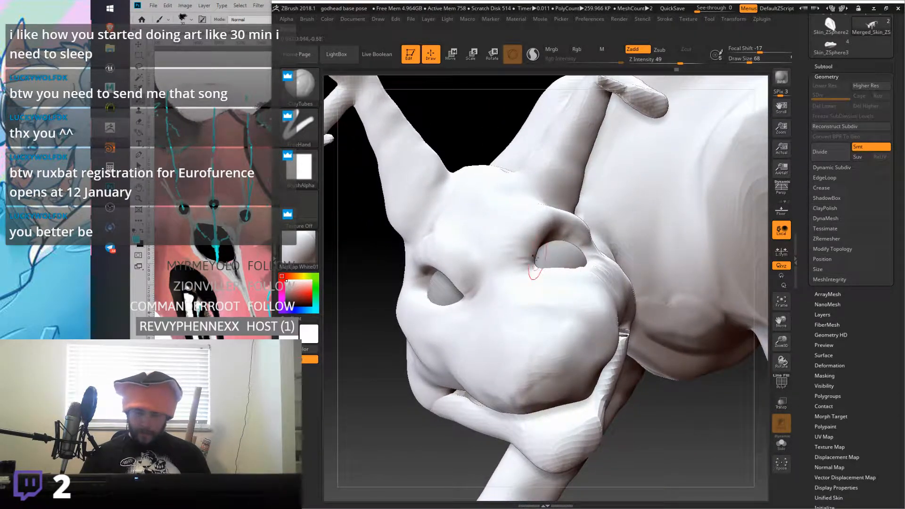
pyautogui.moveTo(534, 265)
pyautogui.keyDown('ctrl'); pyautogui.mouseDown()
pyautogui.moveTo(542, 228)
pyautogui.moveTo(581, 250)
pyautogui.moveTo(533, 278)
pyautogui.mouseUp(); pyautogui.keyUp('ctrl')
pyautogui.keyDown('alt'); pyautogui.moveTo(609, 236); pyautogui.dragTo(499, 329, button='right'); pyautogui.keyUp('alt')
pyautogui.moveTo(525, 297)
pyautogui.keyDown('ctrl'); pyautogui.mouseDown()
pyautogui.moveTo(514, 278)
pyautogui.moveTo(528, 314)
pyautogui.mouseUp(); pyautogui.keyUp('ctrl')
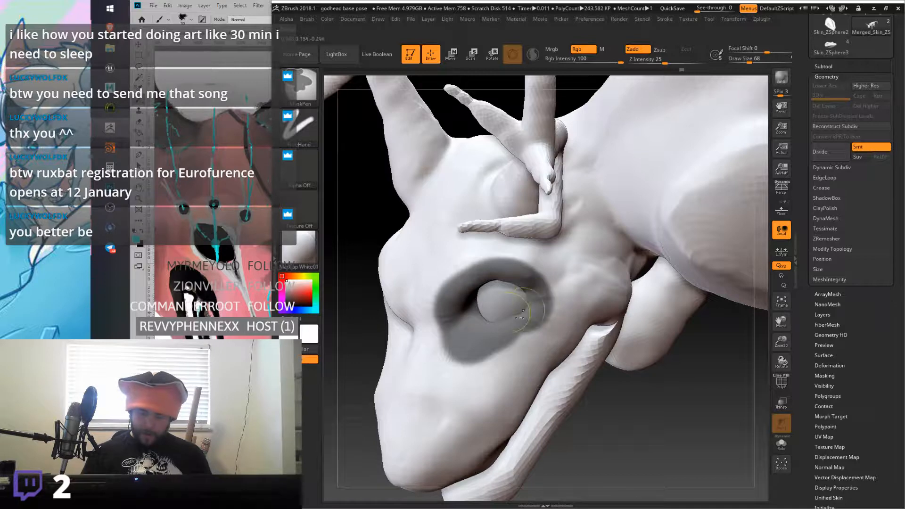
# Step: Trim the eye mask along its muzzle side and invert it so only the eyelid area stays editable
pyautogui.hotkey('ctrl', 'shift')
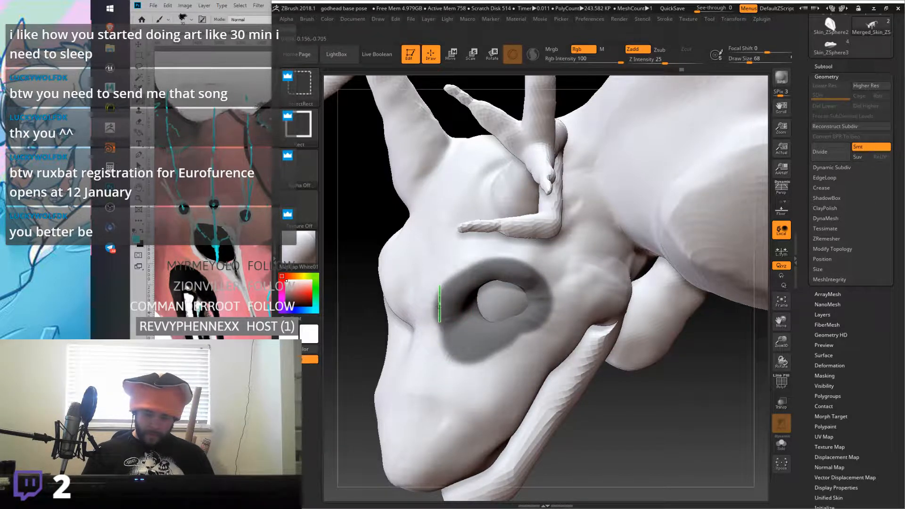
pyautogui.keyDown('ctrl'); pyautogui.keyDown('shift'); pyautogui.moveTo(442, 296); pyautogui.dragTo(444, 285); pyautogui.keyUp('shift'); pyautogui.keyUp('ctrl')
pyautogui.keyDown('ctrl'); pyautogui.keyDown('shift'); pyautogui.click(586, 384); pyautogui.keyUp('shift'); pyautogui.keyUp('ctrl')
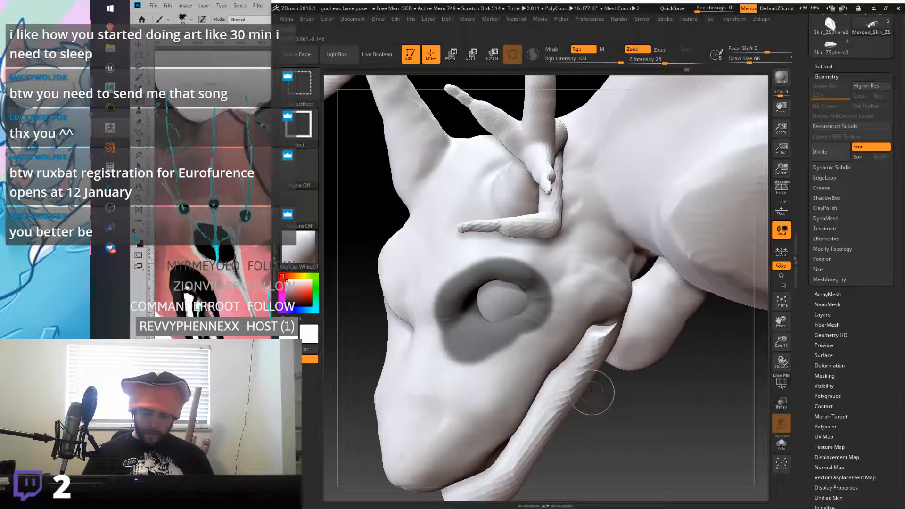
pyautogui.moveTo(446, 289)
pyautogui.keyDown('ctrl'); pyautogui.mouseDown()
pyautogui.moveTo(441, 332)
pyautogui.moveTo(470, 371)
pyautogui.moveTo(532, 356)
pyautogui.mouseUp(); pyautogui.keyUp('ctrl')
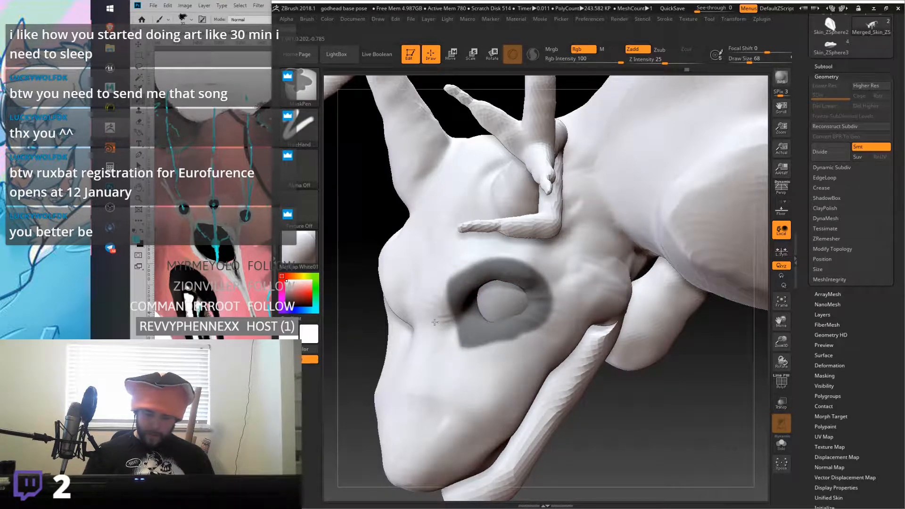
pyautogui.keyDown('ctrl'); pyautogui.click(627, 405); pyautogui.keyUp('ctrl')
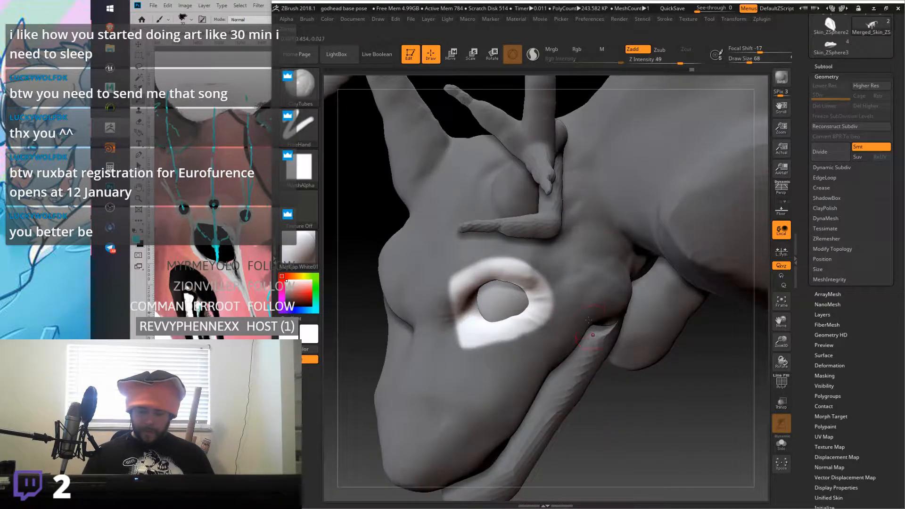
# Step: Rotate the unmasked eyelid area around the eyeball with the transform gizmo, and clear the mask
pyautogui.press('w')
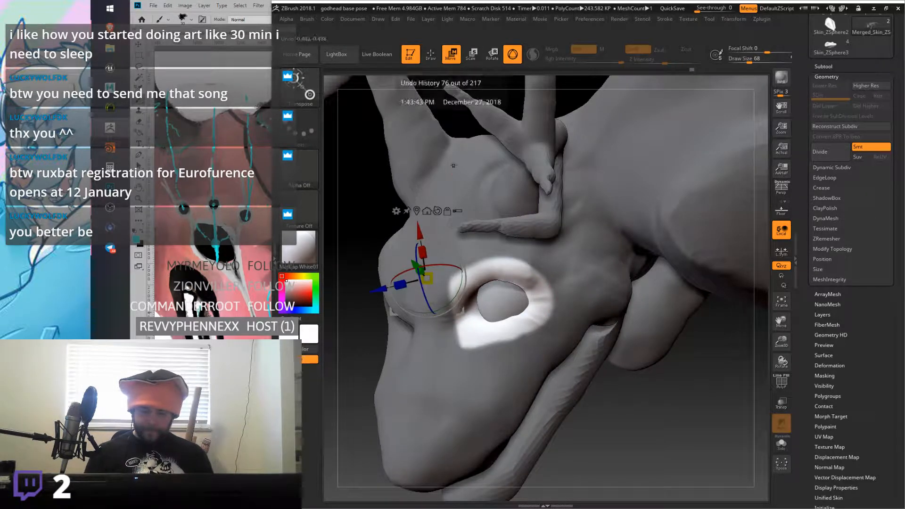
pyautogui.click(492, 55)
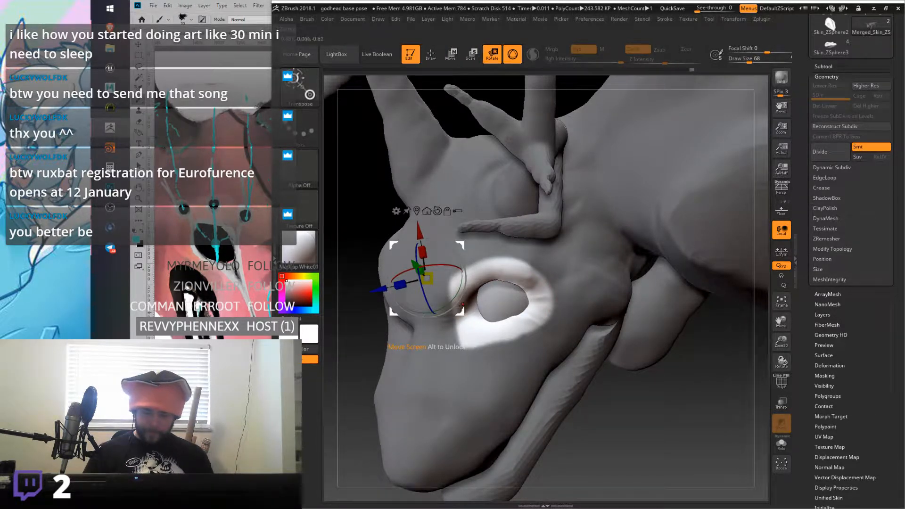
pyautogui.moveTo(504, 282); pyautogui.dragTo(451, 279, button='right')
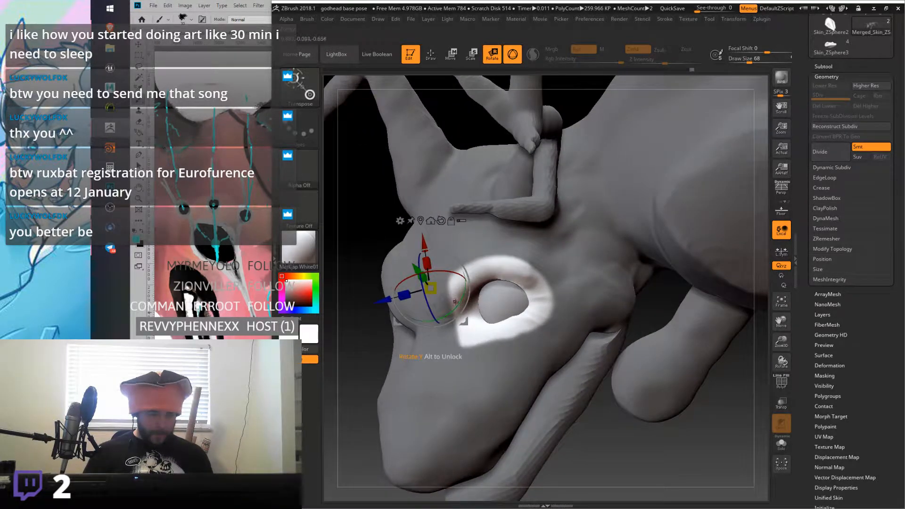
pyautogui.keyDown('alt'); pyautogui.moveTo(464, 322); pyautogui.dragTo(534, 325); pyautogui.keyUp('alt')
pyautogui.moveTo(477, 270); pyautogui.dragTo(541, 297, button='right')
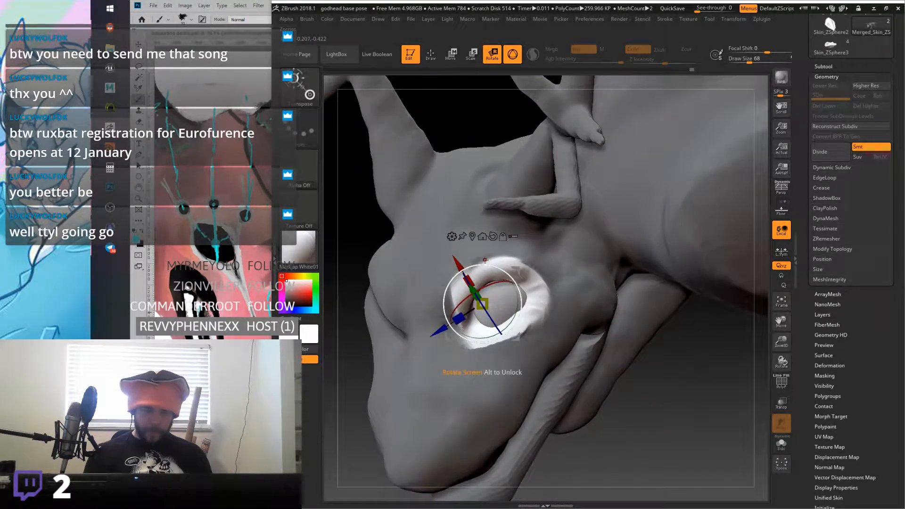
pyautogui.click(429, 56)
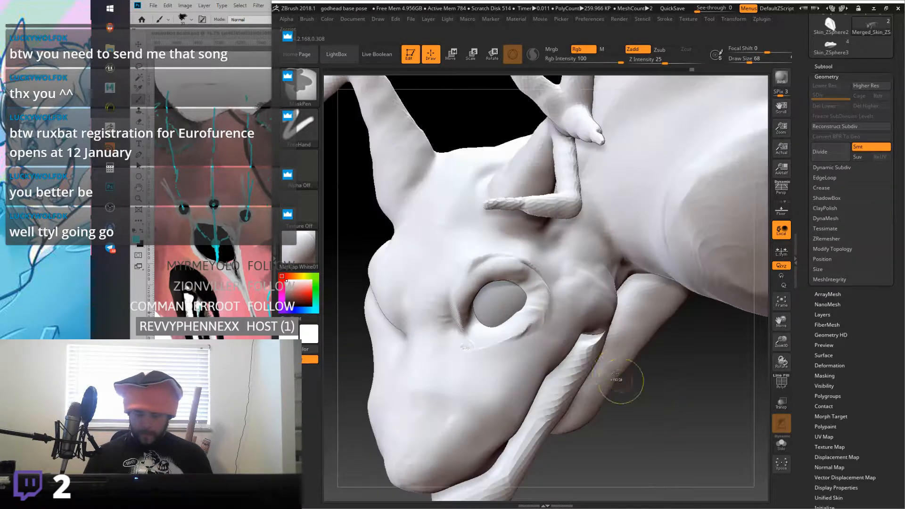
pyautogui.moveTo(558, 316)
pyautogui.keyDown('ctrl'); pyautogui.mouseDown()
pyautogui.moveTo(453, 292)
pyautogui.moveTo(446, 330)
pyautogui.moveTo(494, 327)
pyautogui.mouseUp(); pyautogui.keyUp('ctrl')
# Step: Step back and forth through the undo history to compare the eye socket with and without the rotation
pyautogui.hotkey('ctrl', 'shift', 'z')
pyautogui.hotkey('ctrl', 'shift', 'z')
pyautogui.hotkey('ctrl', 'z')
pyautogui.hotkey('ctrl', 'z')
pyautogui.hotkey('ctrl', 'z')
pyautogui.hotkey('ctrl', 'z')
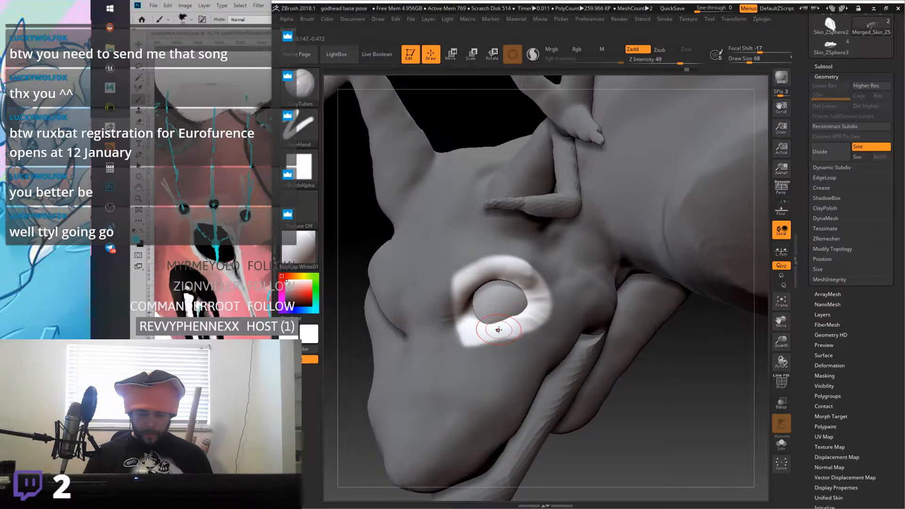
pyautogui.hotkey('ctrl', 'shift', 'z')
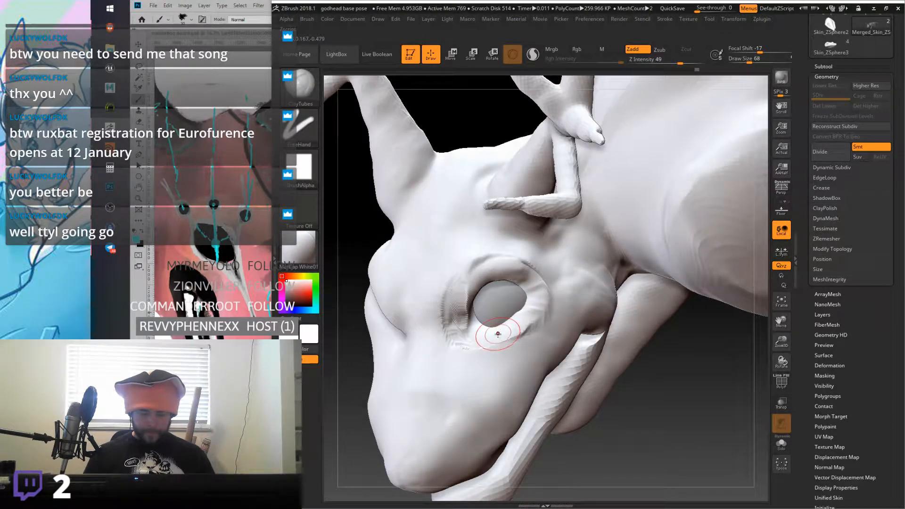
pyautogui.hotkey('ctrl', 'z')
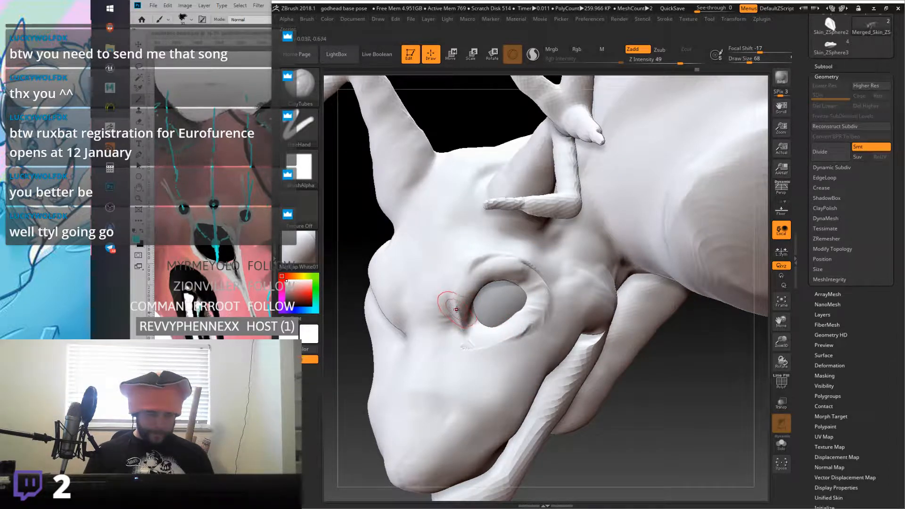
# Step: Smooth the creases around the rotated eye socket and add clay at its outer upper edge
pyautogui.moveTo(452, 312)
pyautogui.keyDown('shift'); pyautogui.mouseDown()
pyautogui.moveTo(461, 333)
pyautogui.moveTo(500, 254)
pyautogui.mouseUp(); pyautogui.keyUp('shift')
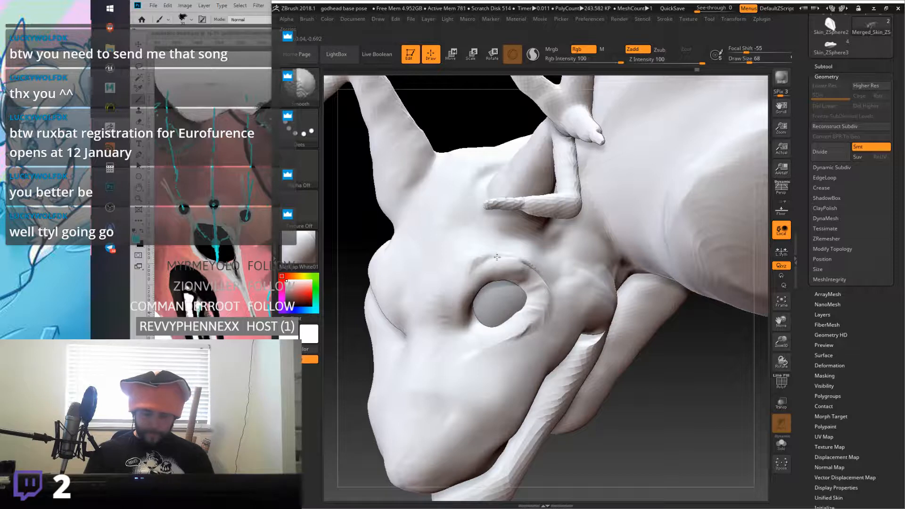
pyautogui.keyDown('shift'); pyautogui.moveTo(534, 314); pyautogui.dragTo(518, 337); pyautogui.keyUp('shift')
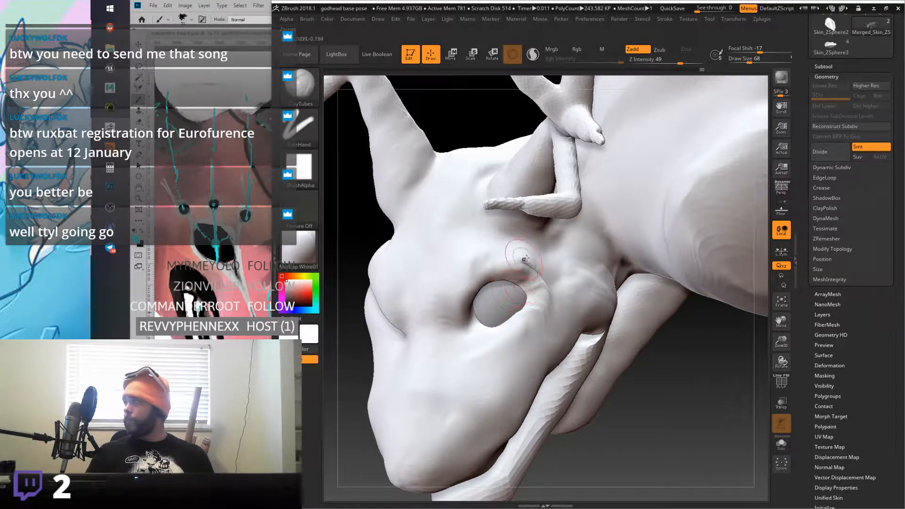
pyautogui.moveTo(532, 283); pyautogui.dragTo(540, 299)
pyautogui.keyDown('shift'); pyautogui.moveTo(527, 264); pyautogui.dragTo(545, 307); pyautogui.keyUp('shift')
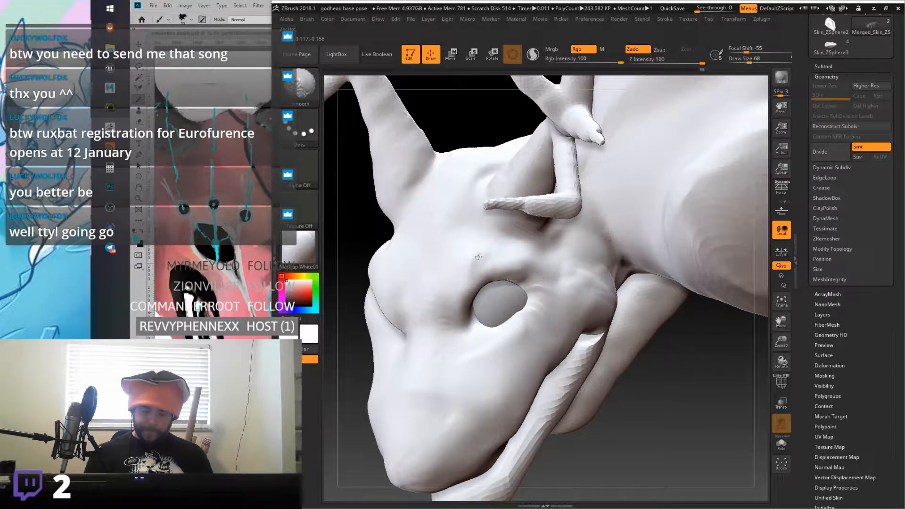
# Step: Build up the brow along the eye's inner edge with ClayTubes, smooth it, and add clay at the inner eye corner
pyautogui.moveTo(478, 266)
pyautogui.mouseDown(button='right')
pyautogui.moveTo(491, 258)
pyautogui.moveTo(481, 235)
pyautogui.mouseUp(button='right')
pyautogui.moveTo(448, 321)
pyautogui.mouseDown()
pyautogui.moveTo(477, 277)
pyautogui.moveTo(441, 312)
pyautogui.moveTo(486, 268)
pyautogui.mouseUp()
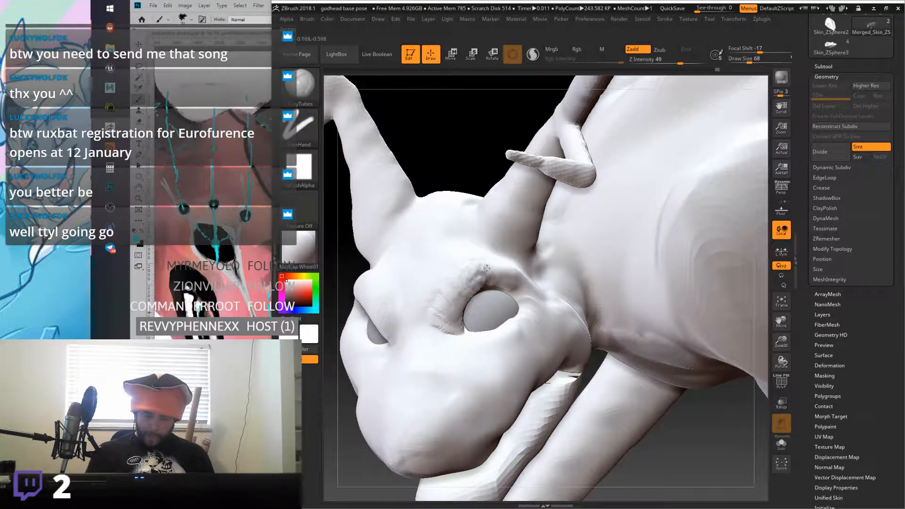
pyautogui.moveTo(486, 264); pyautogui.dragTo(439, 321, button='right')
pyautogui.keyDown('shift'); pyautogui.moveTo(439, 320); pyautogui.dragTo(427, 315); pyautogui.keyUp('shift')
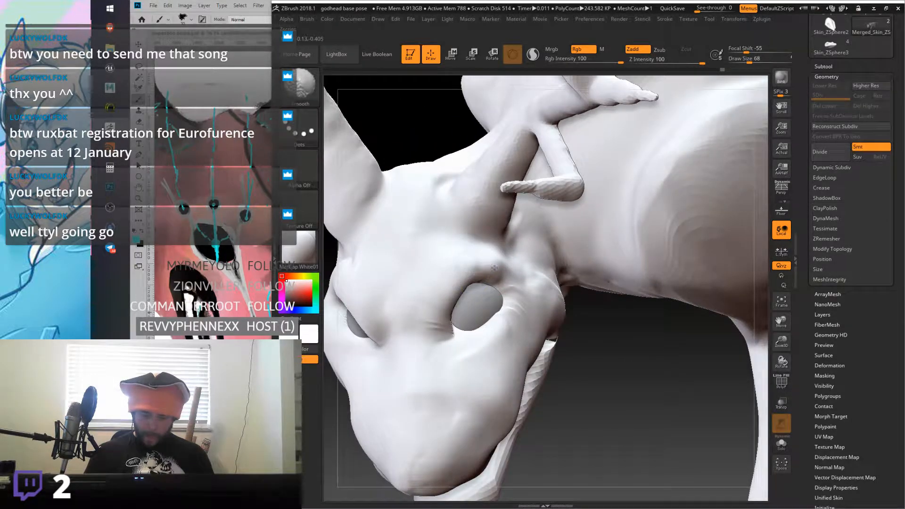
pyautogui.moveTo(443, 308)
pyautogui.mouseDown()
pyautogui.moveTo(432, 329)
pyautogui.moveTo(389, 333)
pyautogui.mouseUp()
pyautogui.moveTo(430, 265); pyautogui.dragTo(481, 388, button='right')
pyautogui.moveTo(494, 353)
pyautogui.mouseDown(button='right')
pyautogui.moveTo(487, 364)
pyautogui.moveTo(508, 351)
pyautogui.moveTo(507, 338)
pyautogui.moveTo(532, 350)
pyautogui.moveTo(506, 347)
pyautogui.mouseUp(button='right')
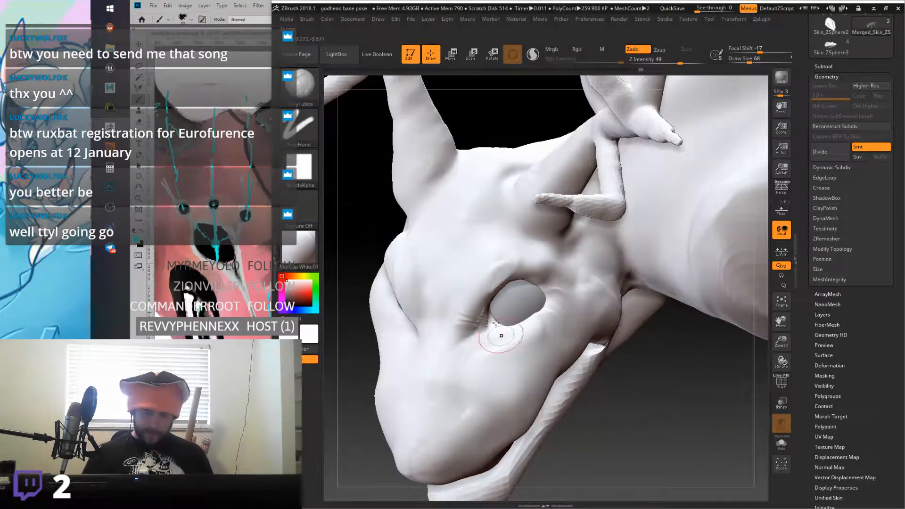
# Step: Try to flatten the forehead and brow with the Flatten brush at draw size 167
pyautogui.click(302, 89)
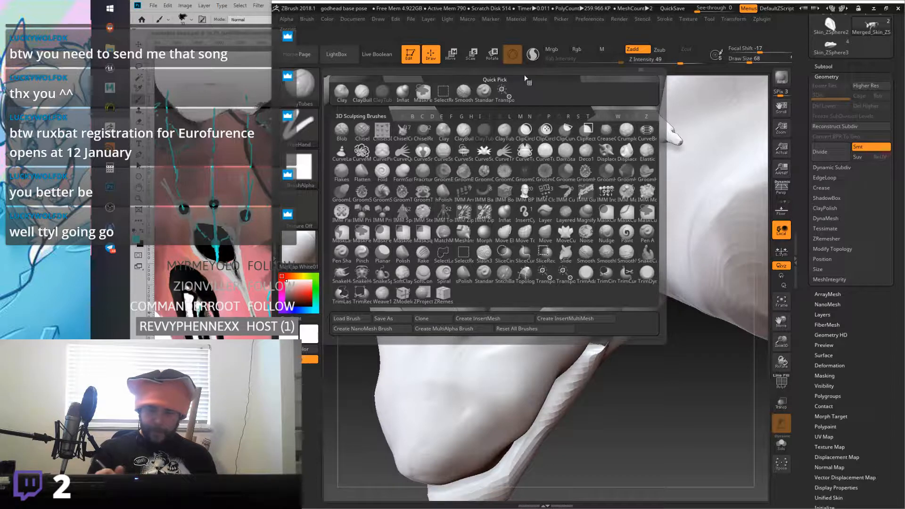
pyautogui.press('f')
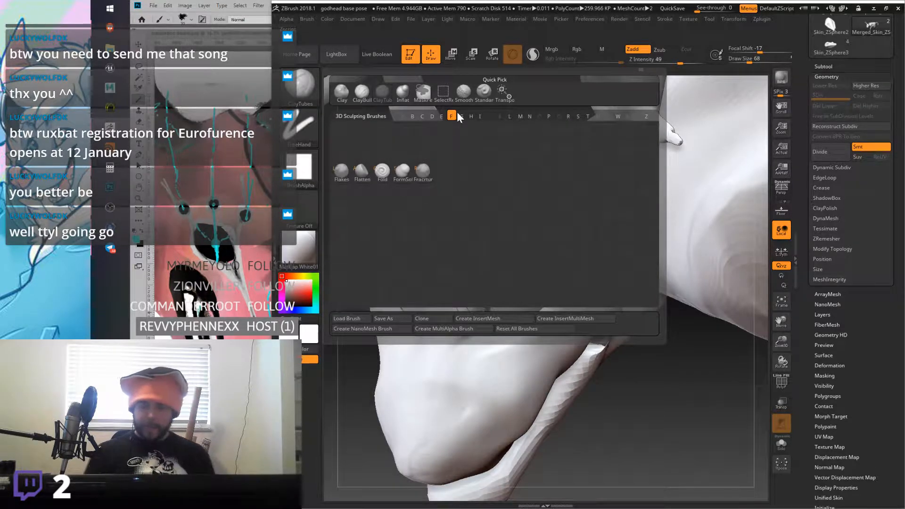
pyautogui.click(367, 170)
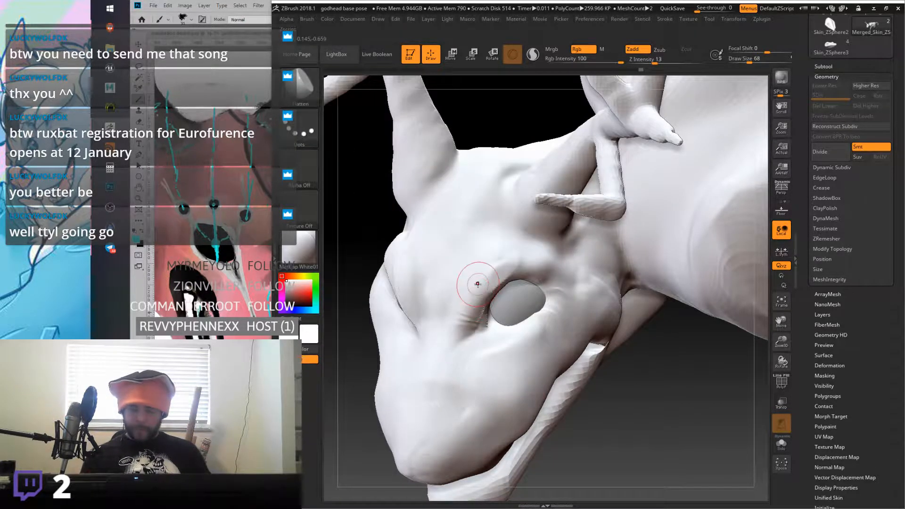
pyautogui.moveTo(750, 60); pyautogui.dragTo(726, 72)
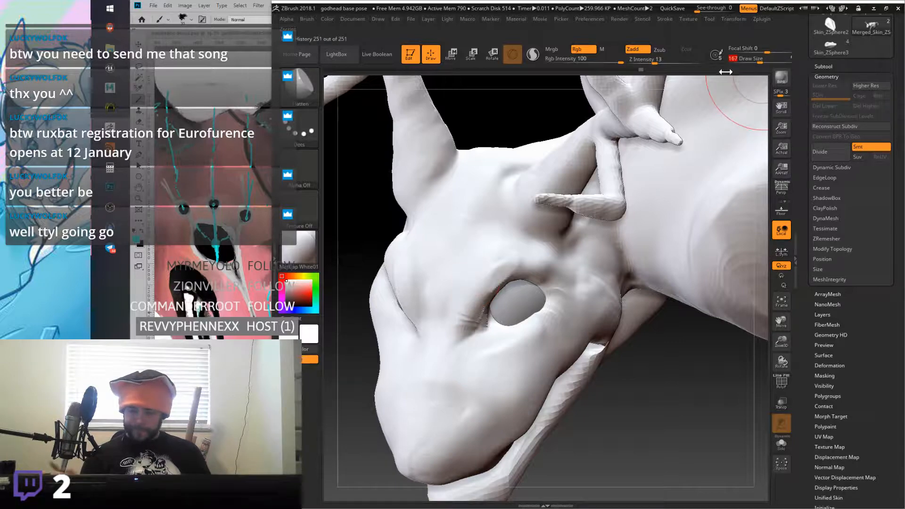
pyautogui.moveTo(497, 262)
pyautogui.mouseDown(button='right')
pyautogui.moveTo(448, 269)
pyautogui.moveTo(499, 260)
pyautogui.moveTo(414, 252)
pyautogui.moveTo(404, 242)
pyautogui.moveTo(474, 284)
pyautogui.mouseUp(button='right')
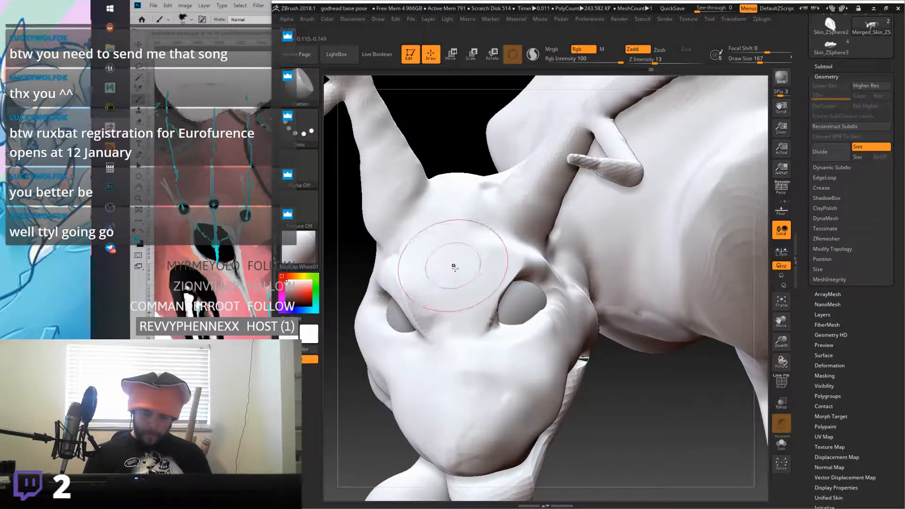
pyautogui.moveTo(455, 247)
pyautogui.mouseDown(button='right')
pyautogui.moveTo(477, 239)
pyautogui.moveTo(487, 249)
pyautogui.moveTo(521, 246)
pyautogui.moveTo(527, 258)
pyautogui.mouseUp(button='right')
# Step: Undo the last flattening strokes on the forehead and brow
pyautogui.press('ctrl')
pyautogui.hotkey('ctrl', 'z')
pyautogui.hotkey('ctrl', 'z')
pyautogui.hotkey('ctrl', 'z')
pyautogui.hotkey('ctrl', 'z')
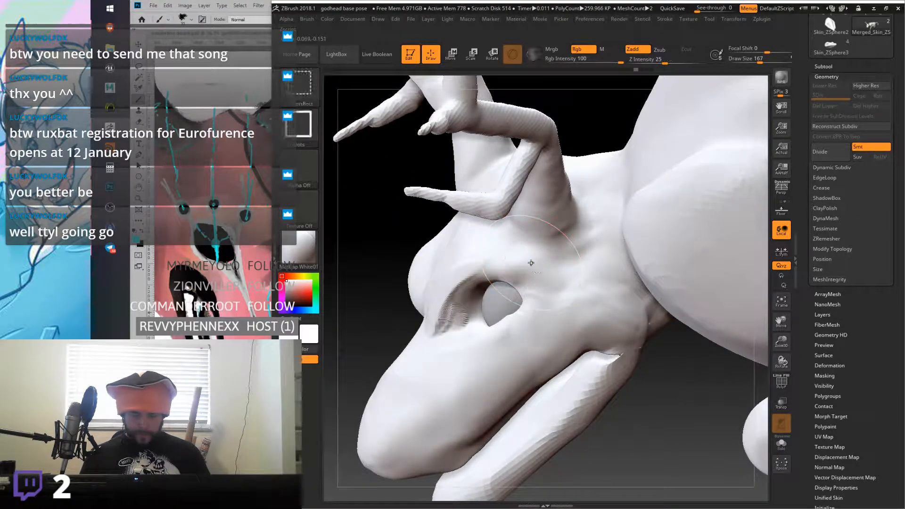
# Step: Restore the undone flattening stroke on the forehead and smooth the brow and creases around the eye socket
pyautogui.hotkey('ctrl', 'shift', 'z')
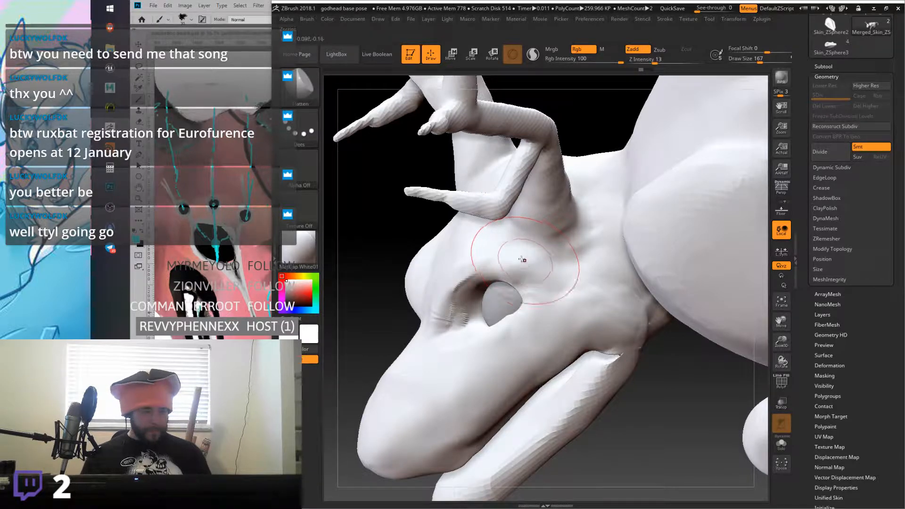
pyautogui.press('shift')
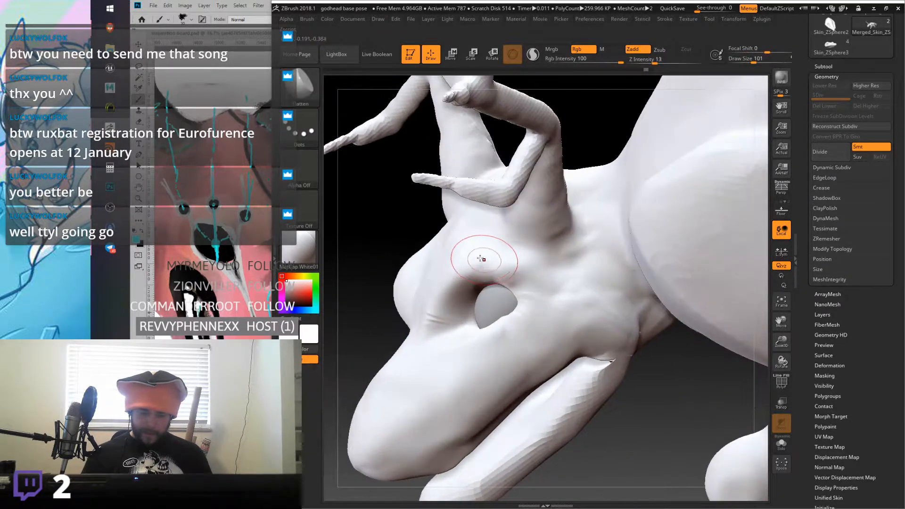
# Step: Reshape the brow and inner edge of the eye socket with the Move brush at draw size 245 and smooth it
pyautogui.click(301, 85)
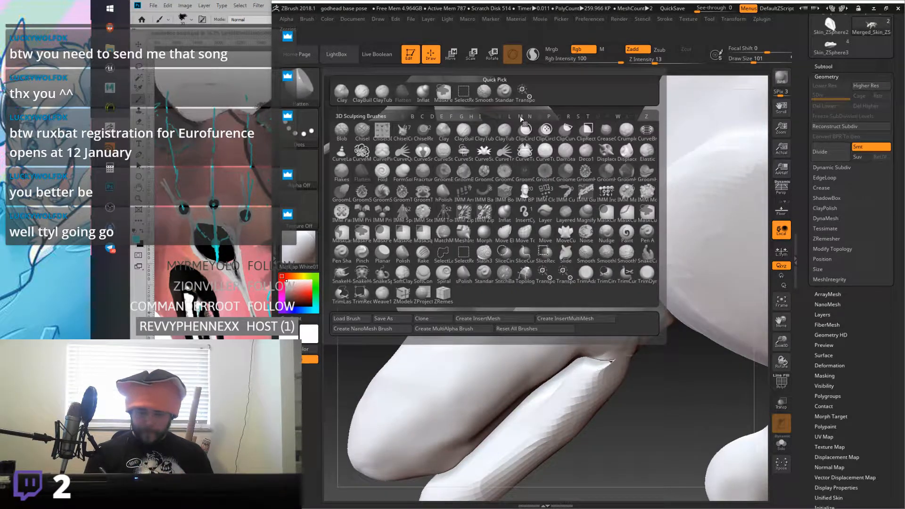
pyautogui.click(521, 116)
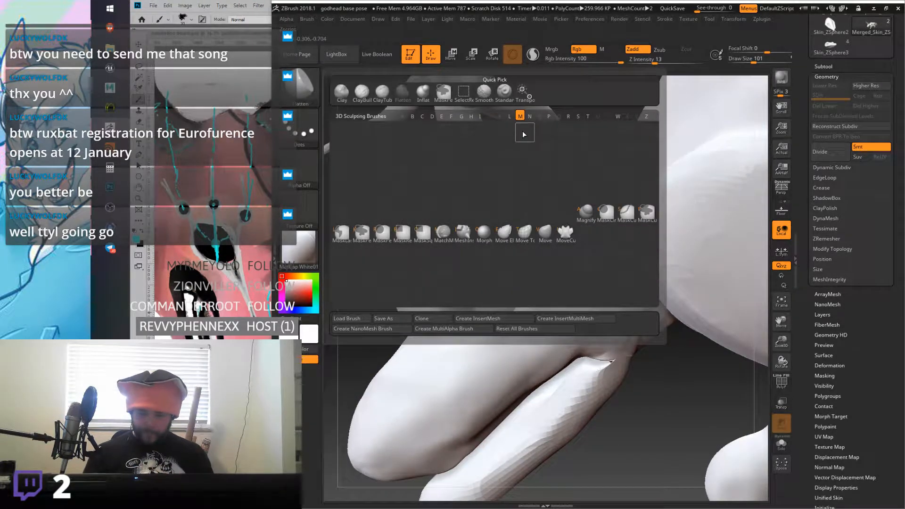
pyautogui.click(524, 232)
pyautogui.moveTo(752, 58); pyautogui.dragTo(765, 61)
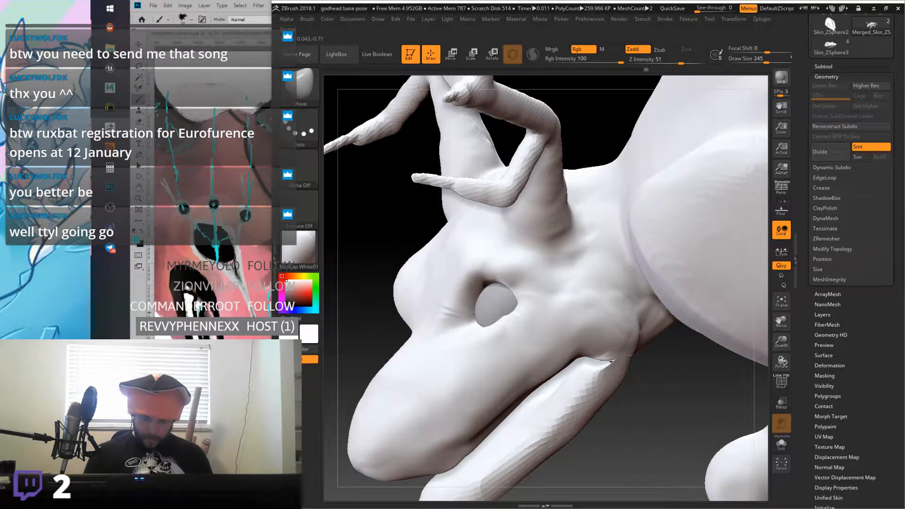
pyautogui.moveTo(467, 281); pyautogui.dragTo(414, 283, button='right')
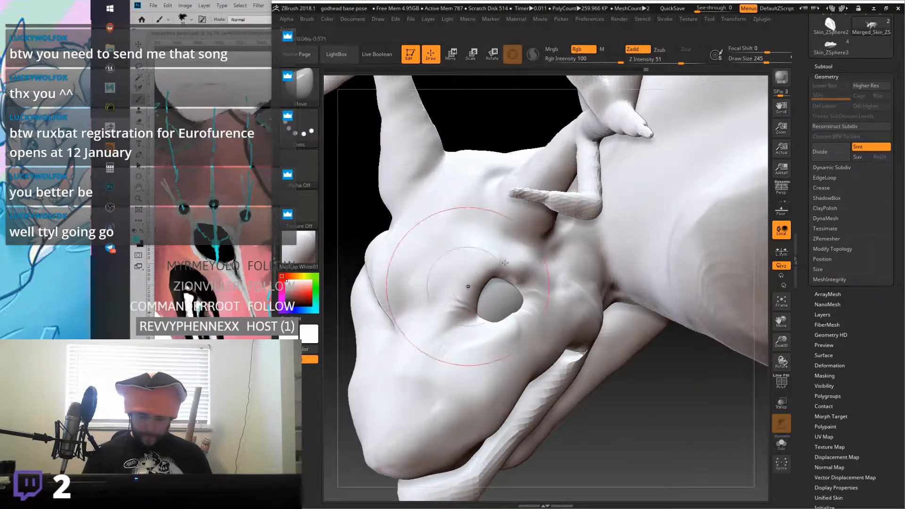
pyautogui.moveTo(505, 272)
pyautogui.mouseDown(button='right')
pyautogui.moveTo(471, 278)
pyautogui.moveTo(510, 253)
pyautogui.mouseUp(button='right')
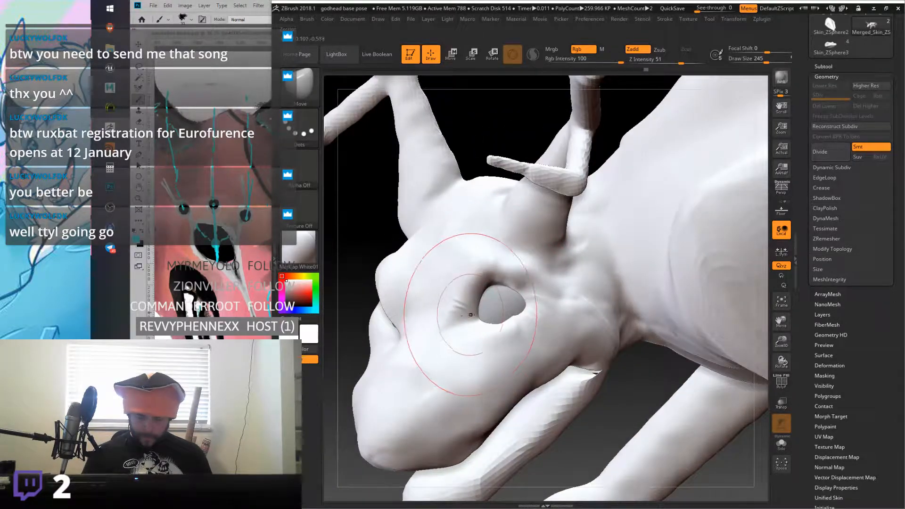
pyautogui.moveTo(504, 307)
pyautogui.mouseDown(button='right')
pyautogui.moveTo(476, 290)
pyautogui.moveTo(510, 282)
pyautogui.moveTo(471, 283)
pyautogui.mouseUp(button='right')
pyautogui.press('shift')
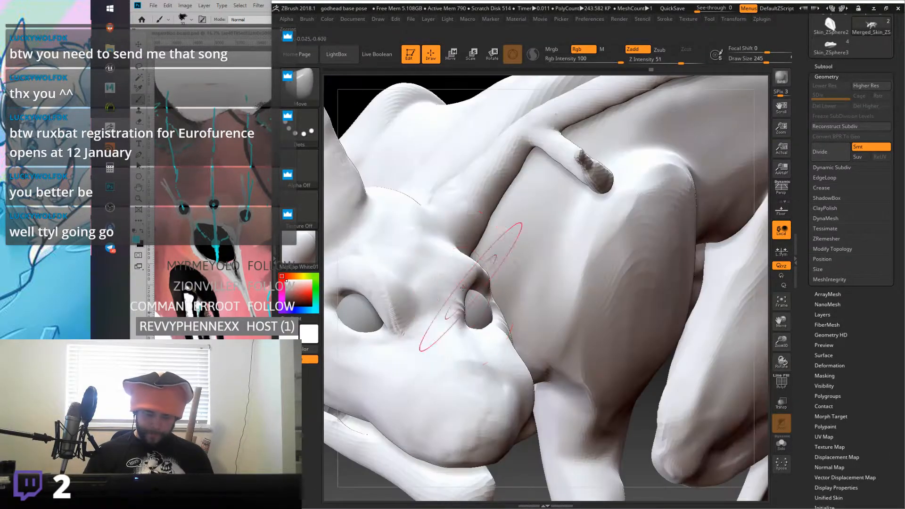
# Step: Build up the brow beside the inner eye corner with ClayTubes at draw size 87 and smooth the strokes
pyautogui.moveTo(372, 293)
pyautogui.mouseDown(button='right')
pyautogui.moveTo(481, 296)
pyautogui.moveTo(474, 304)
pyautogui.mouseUp(button='right')
pyautogui.click(311, 87)
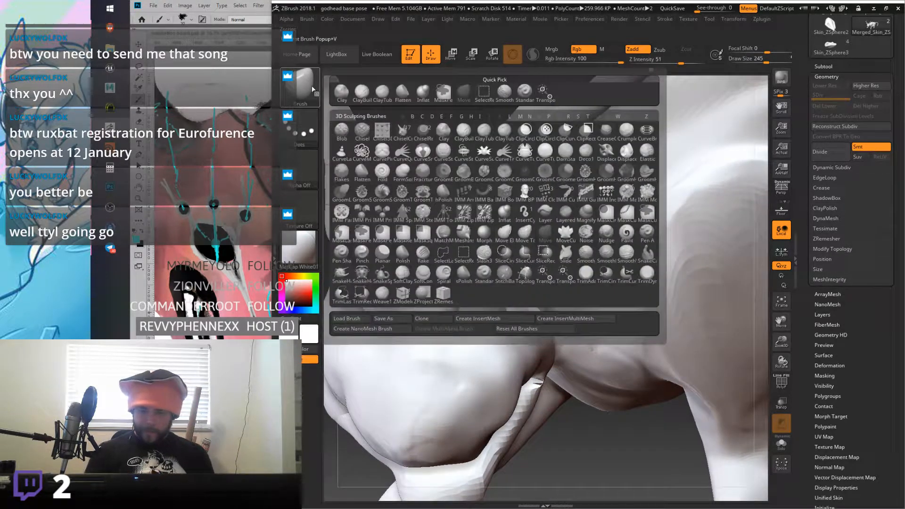
pyautogui.click(383, 92)
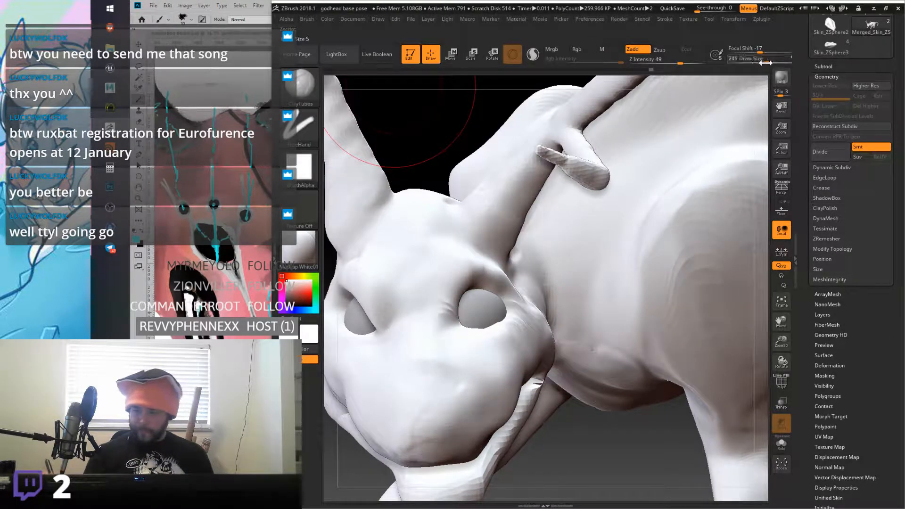
pyautogui.moveTo(493, 290); pyautogui.dragTo(462, 307, button='right')
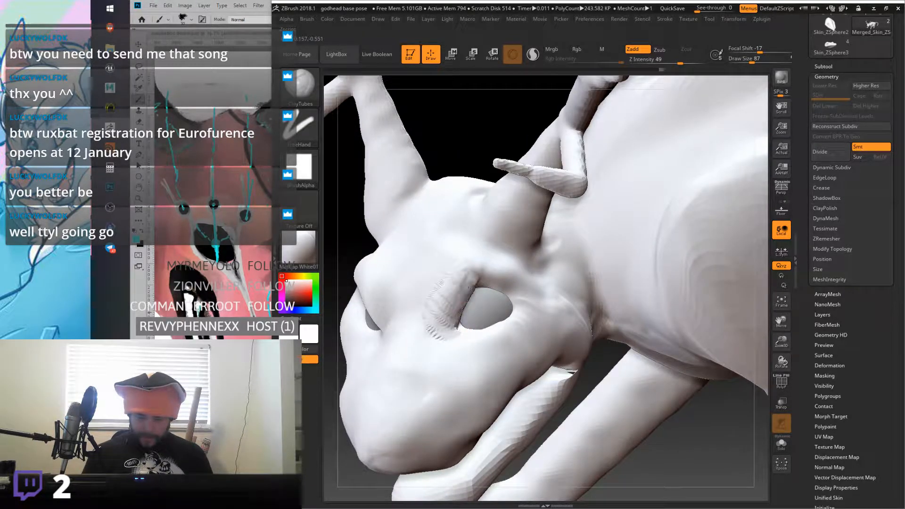
pyautogui.moveTo(495, 285)
pyautogui.mouseDown(button='right')
pyautogui.moveTo(455, 302)
pyautogui.moveTo(490, 287)
pyautogui.mouseUp(button='right')
pyautogui.keyDown('shift'); pyautogui.moveTo(450, 316); pyautogui.dragTo(442, 300); pyautogui.keyUp('shift')
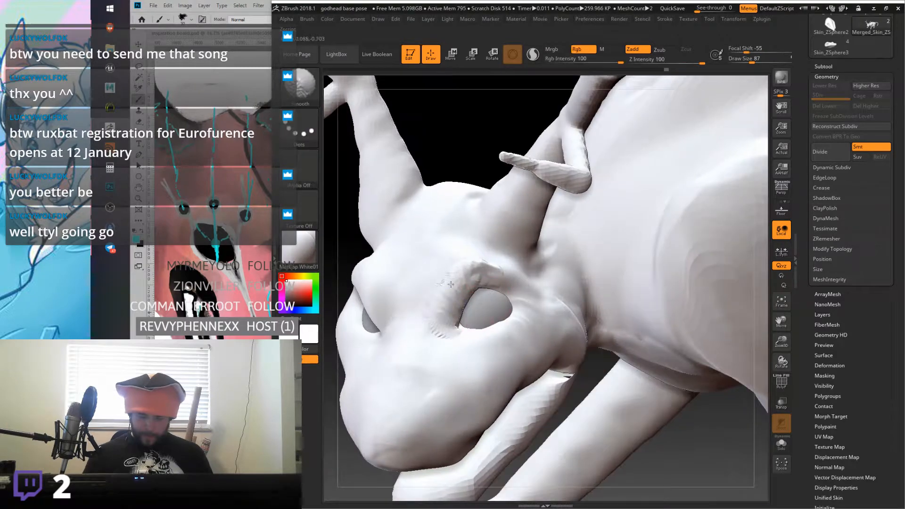
# Step: Add more clay along the brow ridge from the inner eye corner upward and smooth it into the forehead
pyautogui.moveTo(513, 265)
pyautogui.mouseDown(button='right')
pyautogui.moveTo(474, 315)
pyautogui.moveTo(469, 301)
pyautogui.moveTo(460, 307)
pyautogui.mouseUp(button='right')
pyautogui.moveTo(461, 307); pyautogui.dragTo(490, 250)
pyautogui.moveTo(491, 250); pyautogui.dragTo(481, 271, button='right')
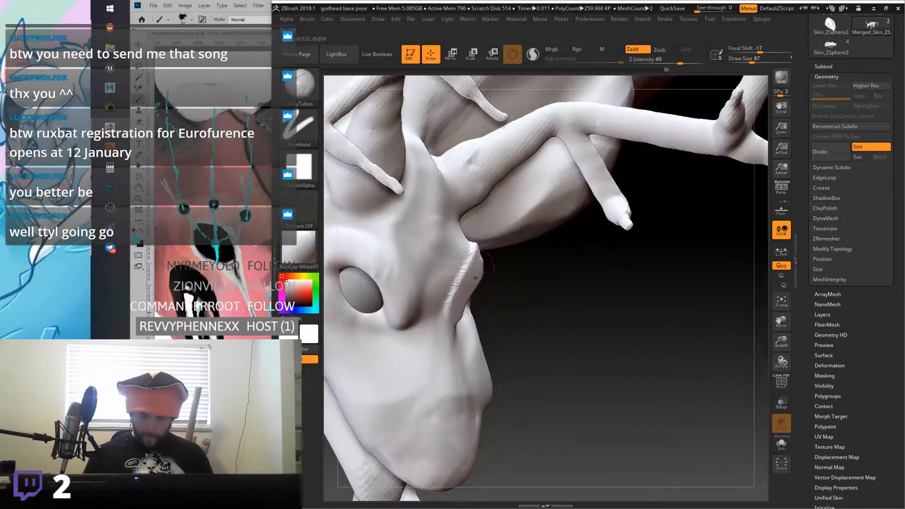
pyautogui.moveTo(405, 323); pyautogui.dragTo(370, 251)
pyautogui.moveTo(370, 251)
pyautogui.mouseDown(button='right')
pyautogui.moveTo(430, 263)
pyautogui.moveTo(470, 314)
pyautogui.moveTo(476, 306)
pyautogui.mouseUp(button='right')
pyautogui.moveTo(476, 293)
pyautogui.mouseDown()
pyautogui.moveTo(497, 264)
pyautogui.moveTo(532, 262)
pyautogui.mouseUp()
pyautogui.moveTo(474, 267); pyautogui.dragTo(509, 260, button='right')
pyautogui.moveTo(510, 259)
pyautogui.keyDown('shift'); pyautogui.mouseDown()
pyautogui.moveTo(490, 267)
pyautogui.moveTo(517, 251)
pyautogui.mouseUp(); pyautogui.keyUp('shift')
pyautogui.keyDown('shift'); pyautogui.moveTo(415, 309); pyautogui.dragTo(397, 270); pyautogui.keyUp('shift')
pyautogui.moveTo(542, 313)
pyautogui.mouseDown(button='right')
pyautogui.moveTo(498, 288)
pyautogui.moveTo(444, 233)
pyautogui.mouseUp(button='right')
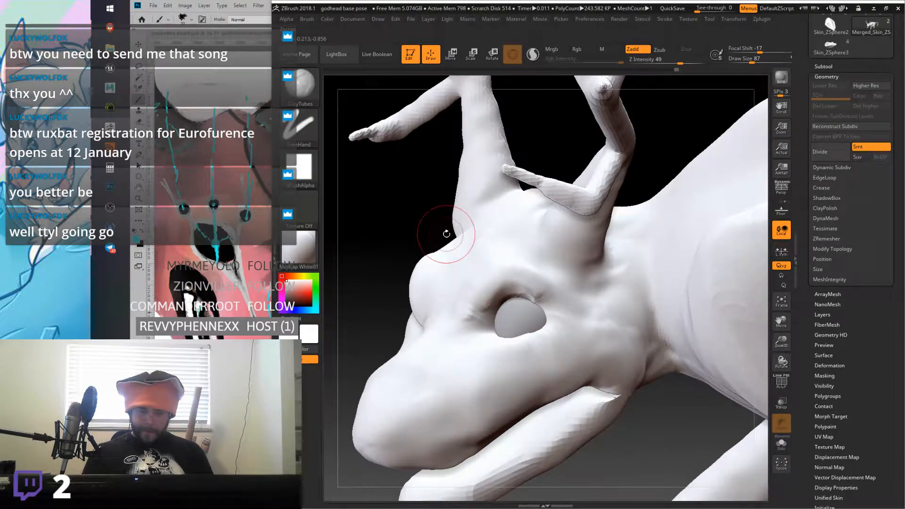
# Step: Flatten the surfaces around the eye socket rim with the Flatten brush at draw size 46
pyautogui.click(301, 85)
pyautogui.click(411, 91)
pyautogui.moveTo(486, 273); pyautogui.dragTo(511, 273, button='right')
pyautogui.moveTo(738, 60)
pyautogui.mouseDown()
pyautogui.moveTo(750, 59)
pyautogui.moveTo(740, 60)
pyautogui.mouseUp()
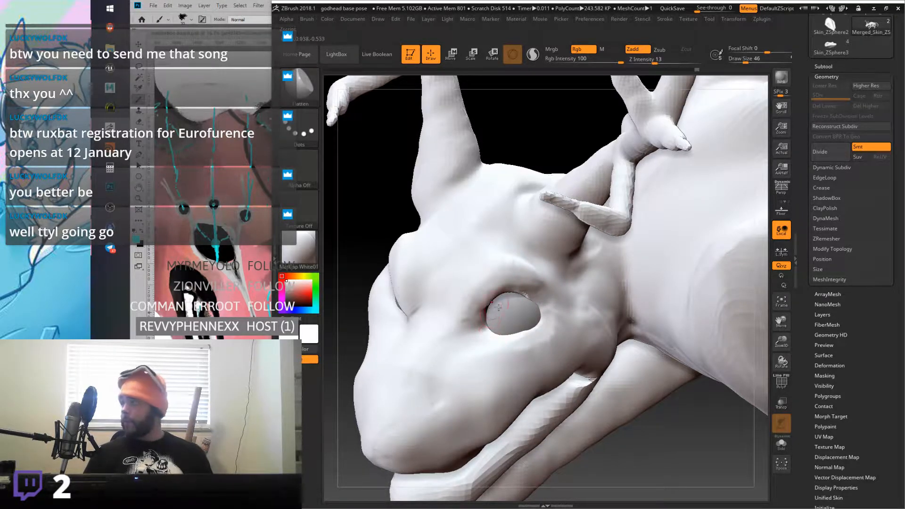
pyautogui.moveTo(515, 324); pyautogui.dragTo(541, 321, button='right')
pyautogui.keyDown('alt'); pyautogui.moveTo(438, 306); pyautogui.dragTo(660, 257, button='right'); pyautogui.keyUp('alt')
pyautogui.moveTo(415, 278)
pyautogui.keyDown('alt'); pyautogui.mouseDown(button='right')
pyautogui.moveTo(518, 278)
pyautogui.moveTo(549, 259)
pyautogui.moveTo(550, 275)
pyautogui.moveTo(606, 273)
pyautogui.moveTo(494, 214)
pyautogui.mouseUp(button='right'); pyautogui.keyUp('alt')
# Step: Reshape the eye socket and brow with the Move brush at draw size 182 and refine the eye area with the Inflat brush
pyautogui.click(303, 83)
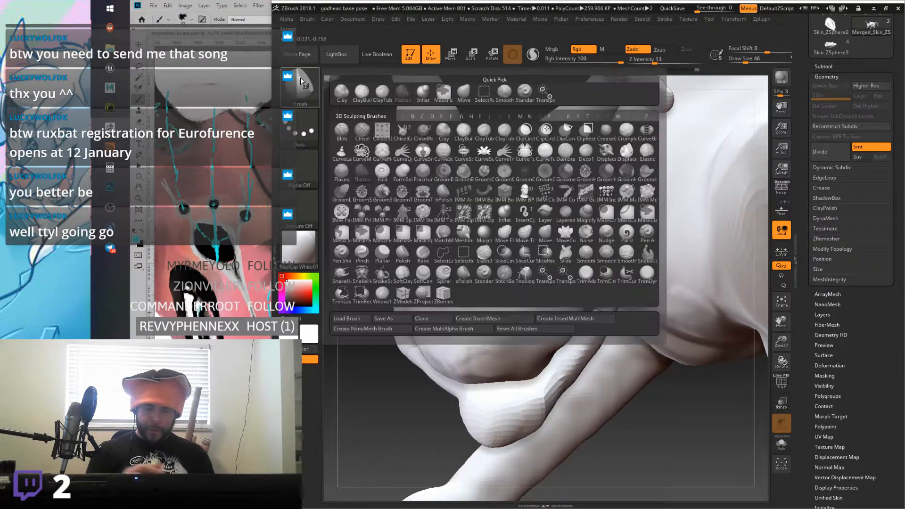
pyautogui.click(464, 92)
pyautogui.moveTo(745, 61); pyautogui.dragTo(761, 62)
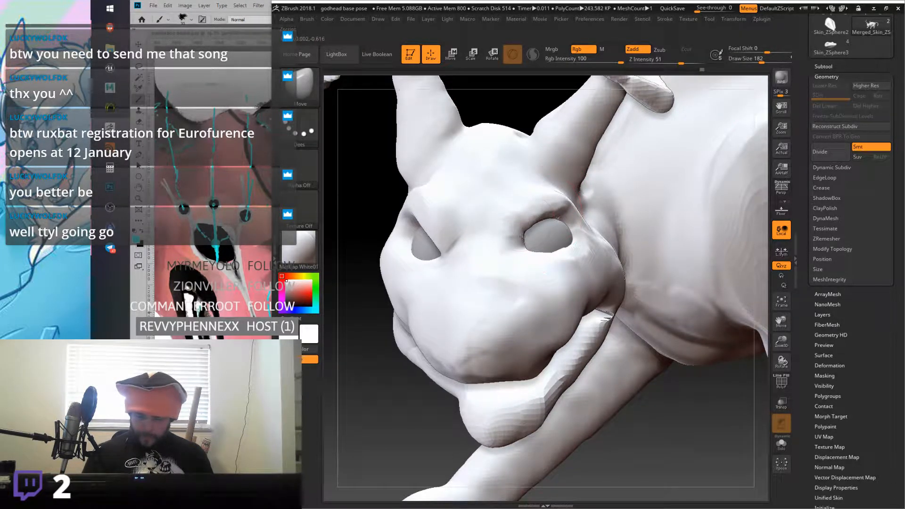
pyautogui.moveTo(560, 220); pyautogui.dragTo(535, 225, button='right')
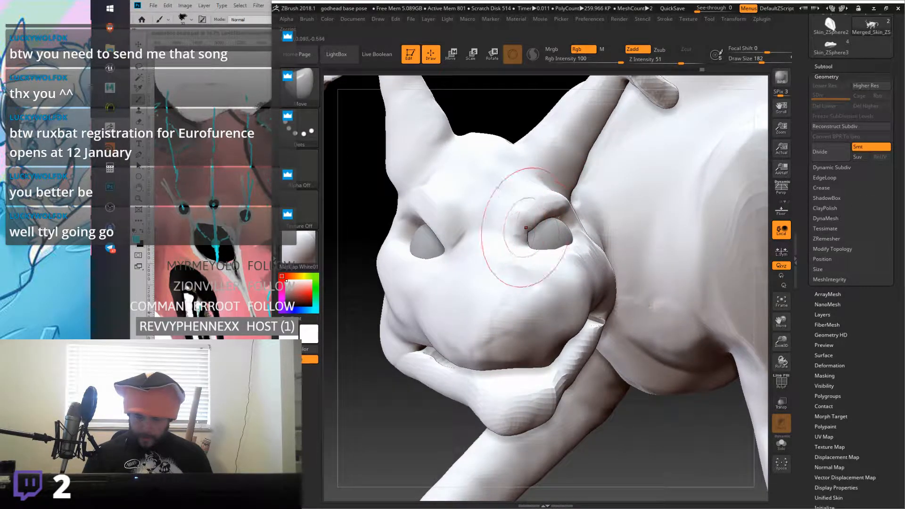
pyautogui.press('b')
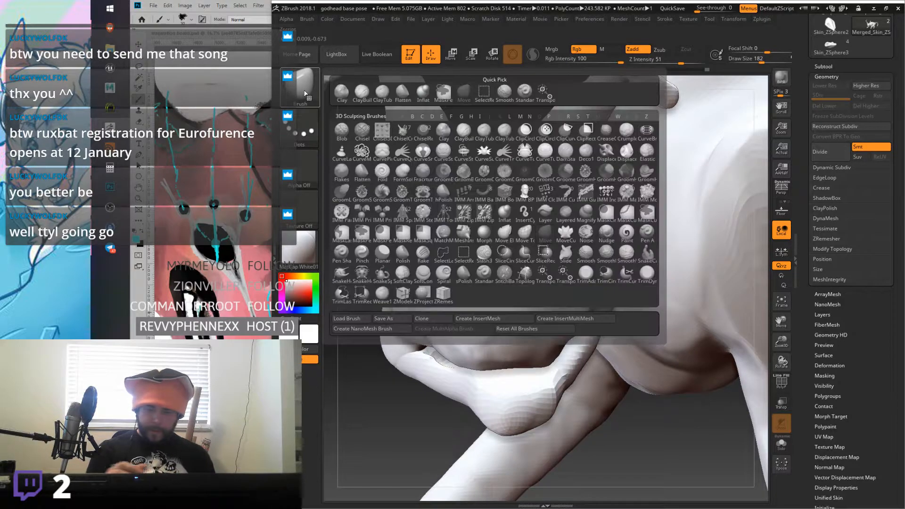
pyautogui.click(423, 92)
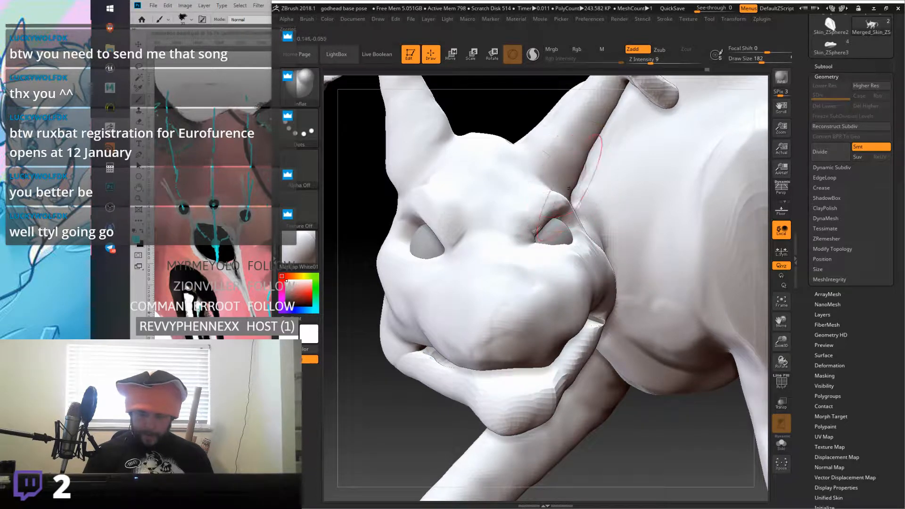
# Step: Flatten the brow and inner eye corner with the Flatten brush at draw size 182
pyautogui.click(298, 92)
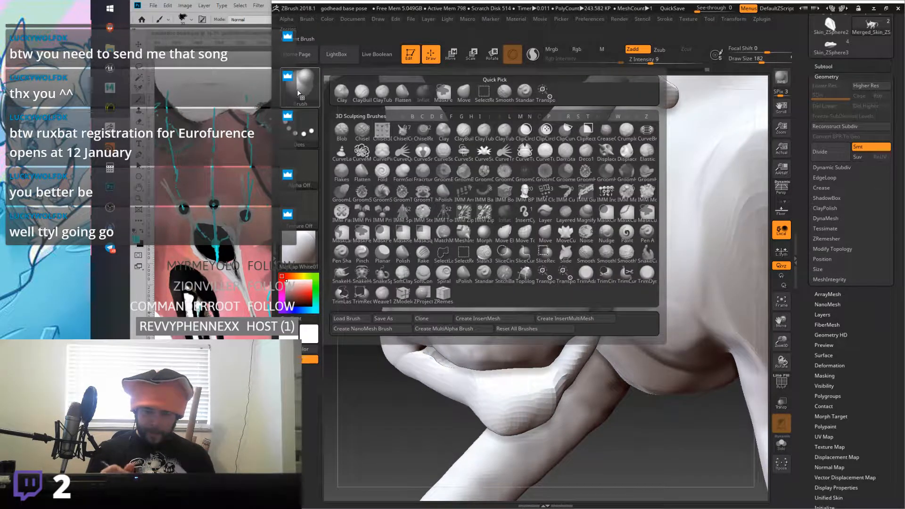
pyautogui.click(404, 93)
pyautogui.moveTo(613, 207); pyautogui.dragTo(523, 208, button='right')
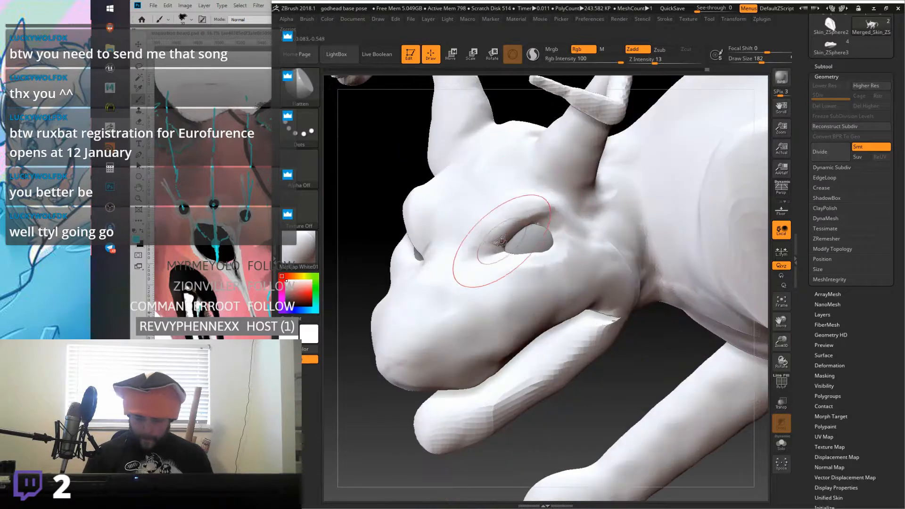
pyautogui.moveTo(502, 243)
pyautogui.mouseDown(button='right')
pyautogui.moveTo(566, 241)
pyautogui.moveTo(508, 225)
pyautogui.mouseUp(button='right')
pyautogui.keyDown('alt'); pyautogui.moveTo(490, 254); pyautogui.dragTo(549, 232, button='right'); pyautogui.keyUp('alt')
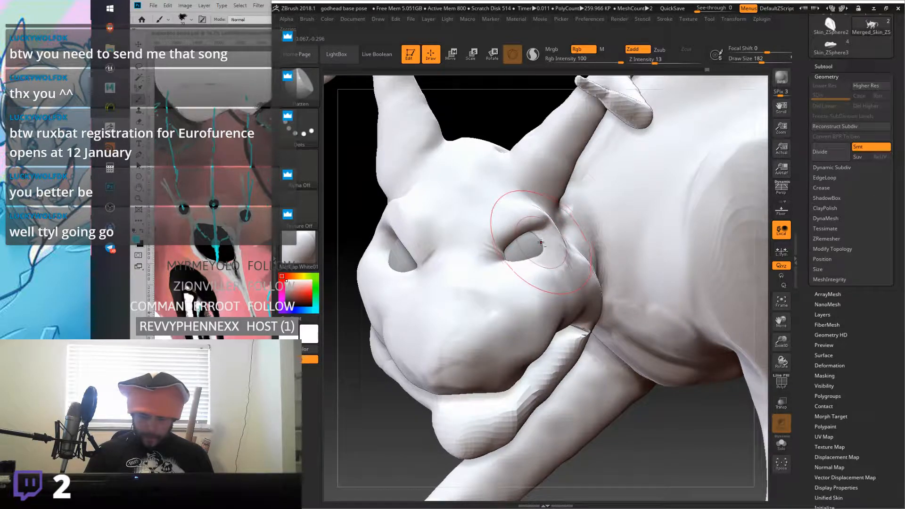
# Step: Try smoothing the outer part of the eye socket, compare it with the previous shape, and undo it
pyautogui.keyDown('shift'); pyautogui.moveTo(542, 244); pyautogui.dragTo(540, 245); pyautogui.keyUp('shift')
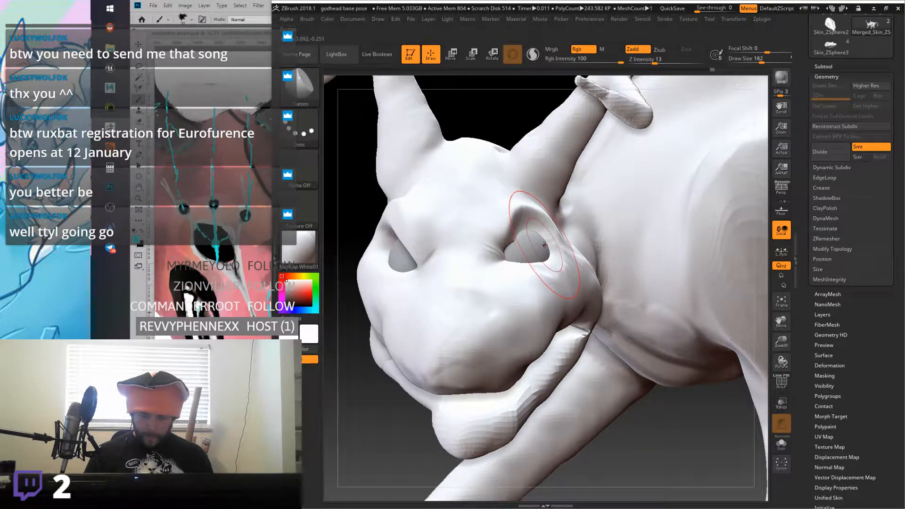
pyautogui.hotkey('ctrl', 'z')
pyautogui.hotkey('ctrl', 'shift', 'z')
pyautogui.hotkey('ctrl', 'z')
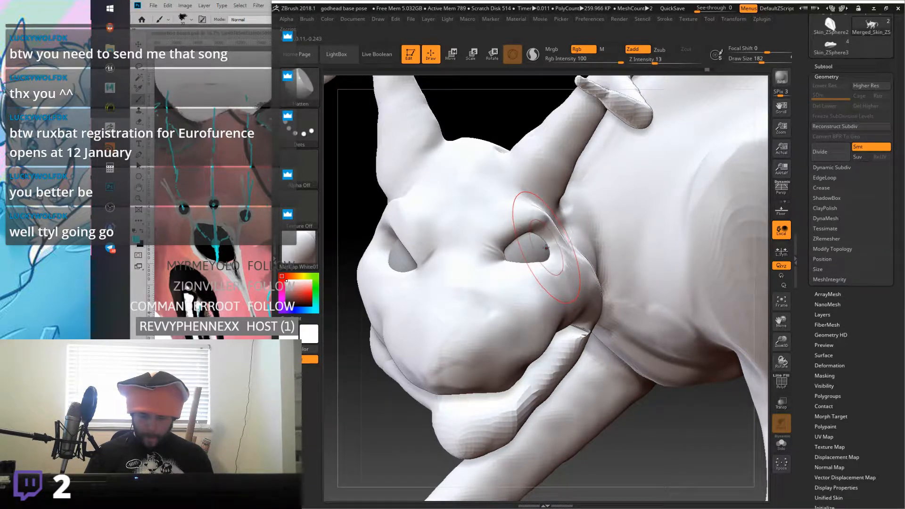
# Step: Adjust the shape of the eye opening with the Inflat brush at draw size 182
pyautogui.click(300, 87)
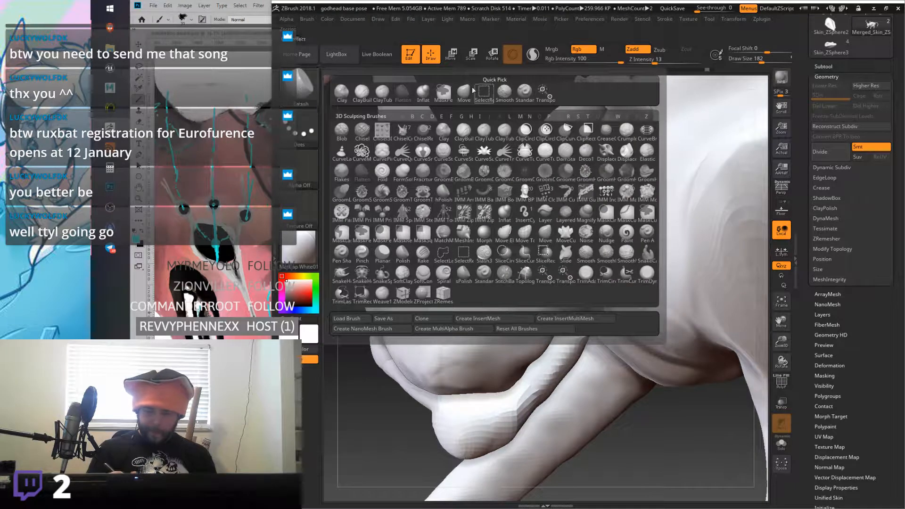
pyautogui.click(424, 94)
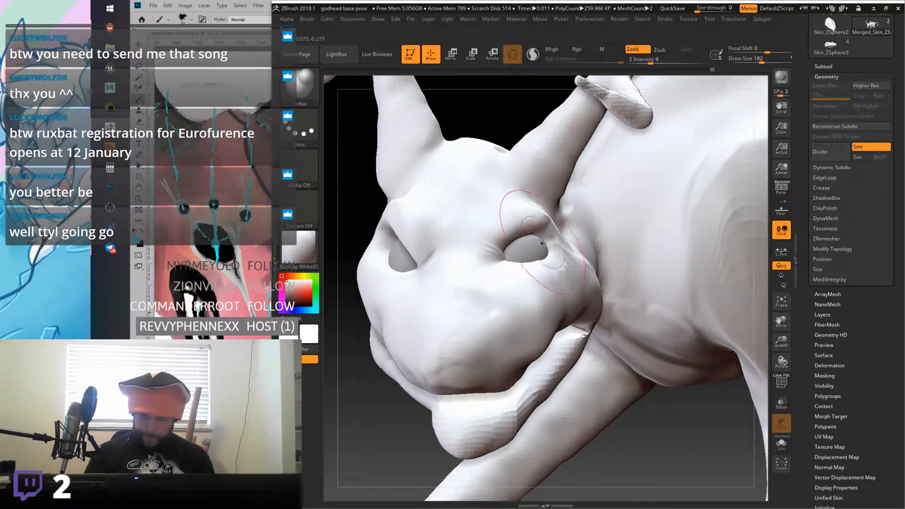
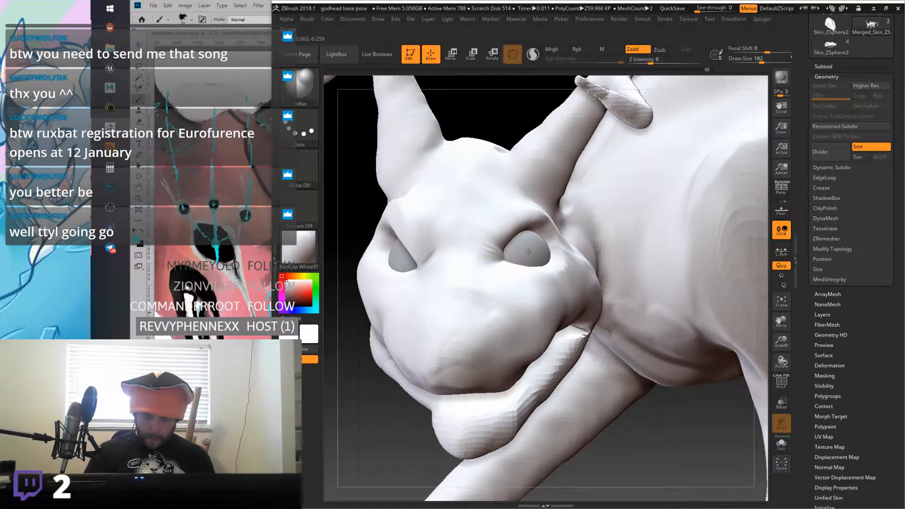
# Step: Sculpt the upper eyelid and inner eye corner with ClayTubes at draw size 56, undoing the first stroke, and smooth the result
pyautogui.press('b')
pyautogui.press('c')
pyautogui.press('t')
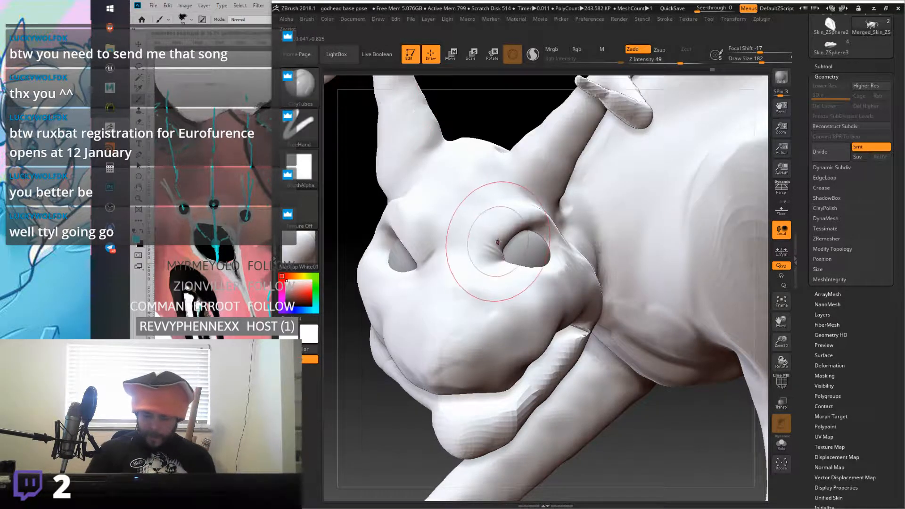
pyautogui.moveTo(758, 59); pyautogui.dragTo(748, 58)
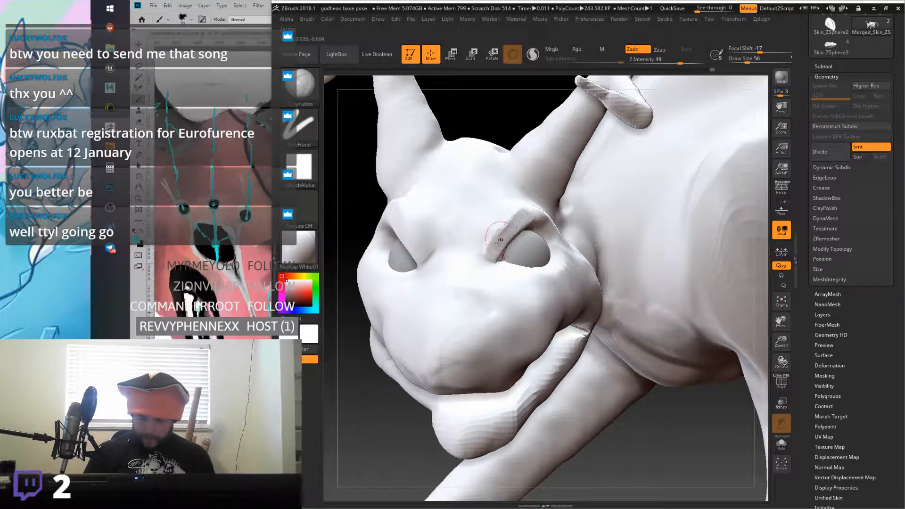
pyautogui.hotkey('ctrl', 'z')
pyautogui.press('shift')
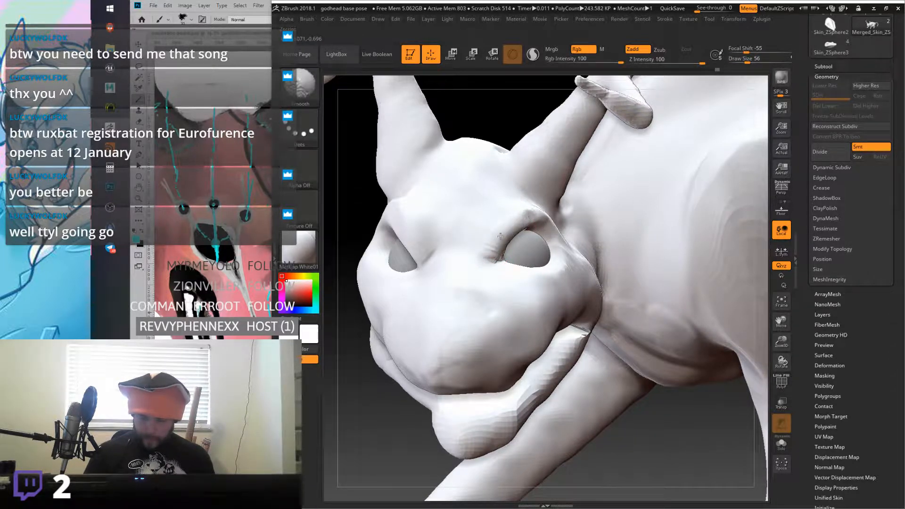
pyautogui.moveTo(523, 213)
pyautogui.mouseDown(button='right')
pyautogui.moveTo(505, 210)
pyautogui.moveTo(547, 210)
pyautogui.moveTo(500, 212)
pyautogui.mouseUp(button='right')
pyautogui.moveTo(482, 253)
pyautogui.mouseDown()
pyautogui.moveTo(514, 227)
pyautogui.moveTo(556, 226)
pyautogui.moveTo(562, 236)
pyautogui.moveTo(498, 235)
pyautogui.moveTo(515, 216)
pyautogui.mouseUp()
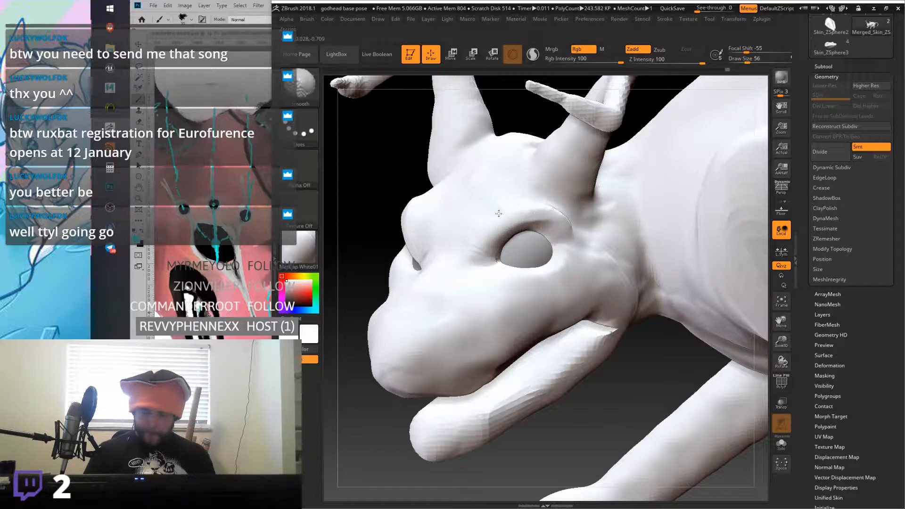
pyautogui.keyDown('shift'); pyautogui.moveTo(467, 242); pyautogui.dragTo(469, 231); pyautogui.keyUp('shift')
# Step: Smooth the outer eye area, the upper eyelid, the brow and the cheek below the eye
pyautogui.moveTo(481, 274)
pyautogui.mouseDown(button='right')
pyautogui.moveTo(521, 283)
pyautogui.moveTo(503, 285)
pyautogui.moveTo(492, 301)
pyautogui.moveTo(569, 276)
pyautogui.mouseUp(button='right')
pyautogui.keyDown('shift'); pyautogui.moveTo(616, 235); pyautogui.dragTo(595, 260); pyautogui.keyUp('shift')
pyautogui.keyDown('shift'); pyautogui.moveTo(541, 257); pyautogui.dragTo(516, 214); pyautogui.keyUp('shift')
pyautogui.moveTo(503, 275)
pyautogui.mouseDown(button='right')
pyautogui.moveTo(557, 300)
pyautogui.moveTo(511, 285)
pyautogui.mouseUp(button='right')
pyautogui.keyDown('shift'); pyautogui.moveTo(367, 190); pyautogui.dragTo(382, 186); pyautogui.keyUp('shift')
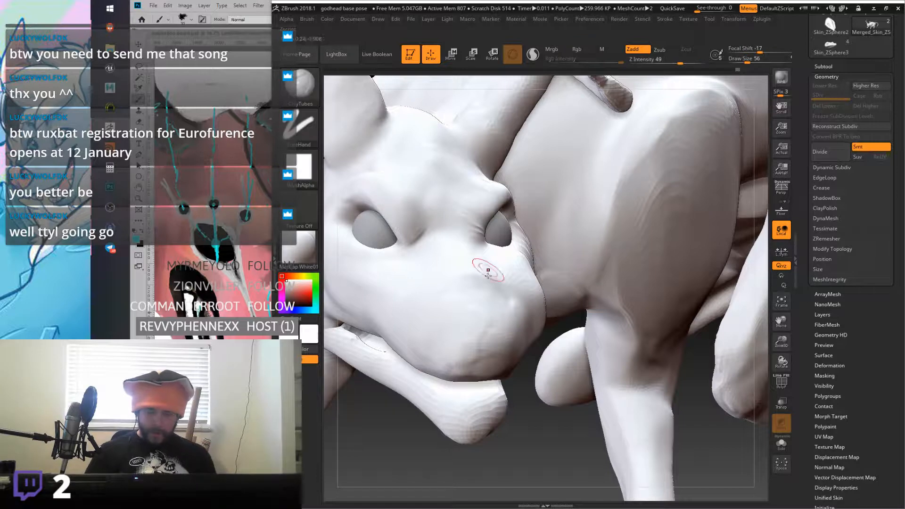
pyautogui.keyDown('shift'); pyautogui.moveTo(489, 262); pyautogui.dragTo(489, 280); pyautogui.keyUp('shift')
# Step: Carve the side of the snout below the eye with the Rake brush at draw size 59
pyautogui.moveTo(497, 278)
pyautogui.mouseDown(button='right')
pyautogui.moveTo(557, 272)
pyautogui.moveTo(550, 249)
pyautogui.mouseUp(button='right')
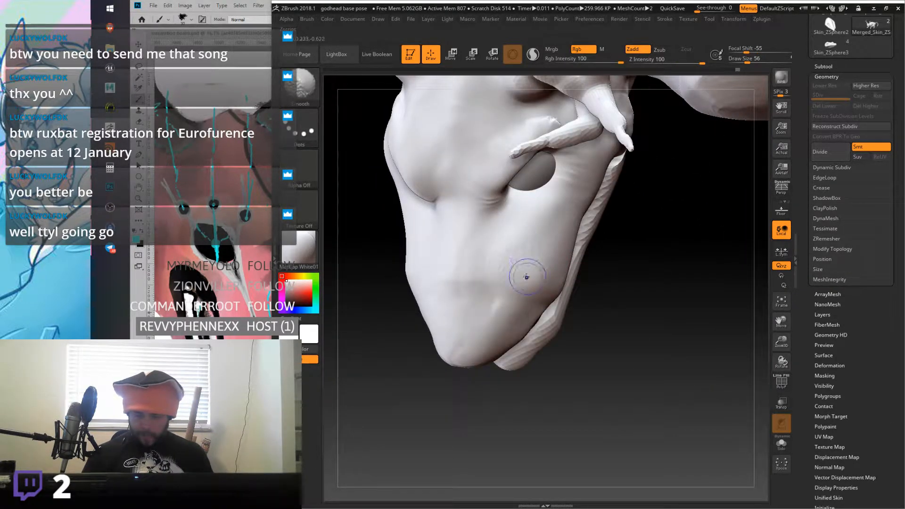
pyautogui.click(299, 95)
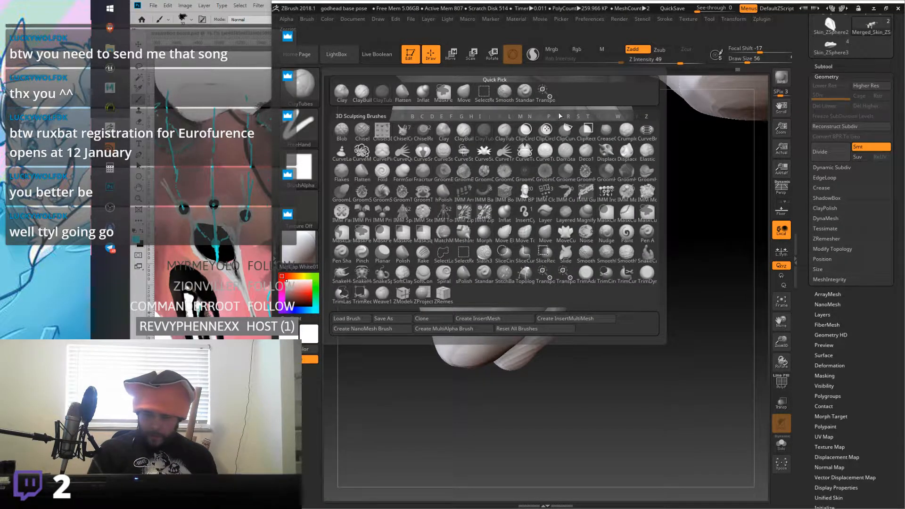
pyautogui.press('r')
pyautogui.press('k')
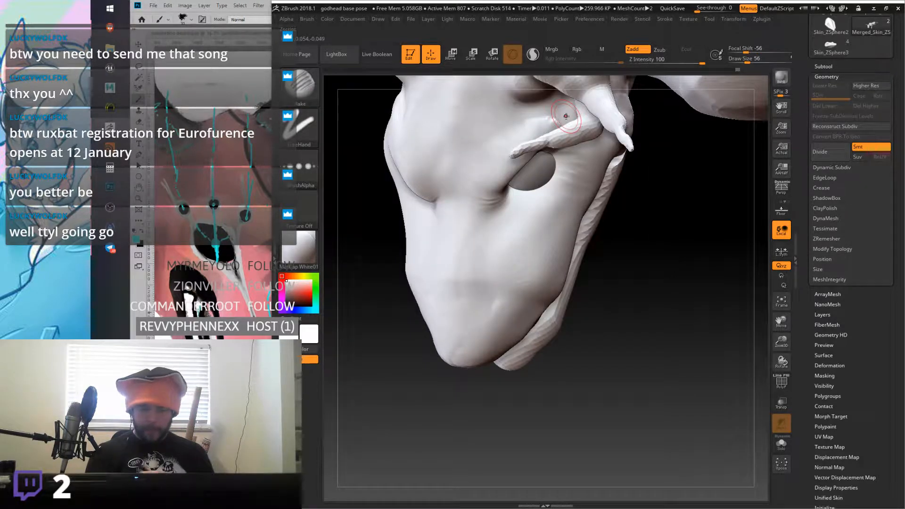
pyautogui.moveTo(578, 225); pyautogui.dragTo(553, 196, button='right')
pyautogui.moveTo(735, 60); pyautogui.dragTo(745, 59)
pyautogui.moveTo(525, 293)
pyautogui.mouseDown()
pyautogui.moveTo(527, 323)
pyautogui.moveTo(519, 274)
pyautogui.moveTo(529, 308)
pyautogui.moveTo(542, 288)
pyautogui.moveTo(564, 295)
pyautogui.moveTo(573, 278)
pyautogui.mouseUp()
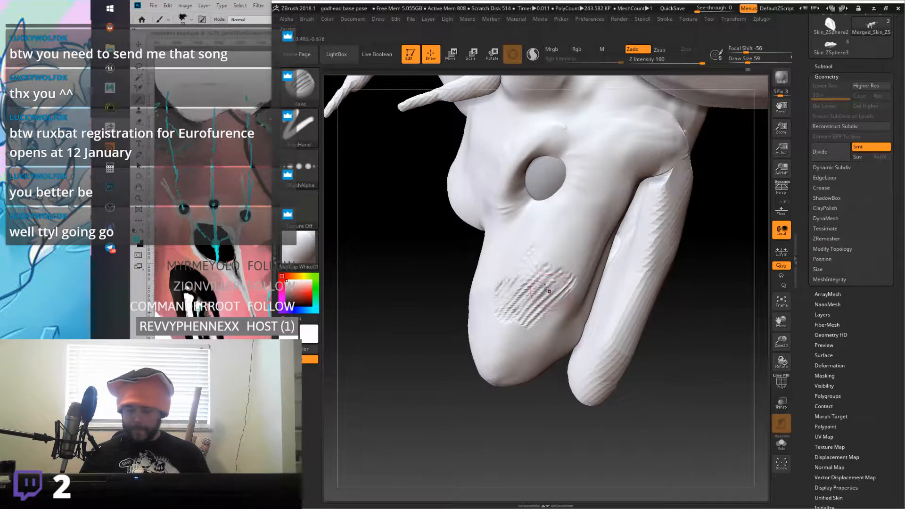
# Step: Extend the Rake strokes up the snout toward the eye and smooth the raked surface
pyautogui.moveTo(588, 250); pyautogui.dragTo(574, 247, button='right')
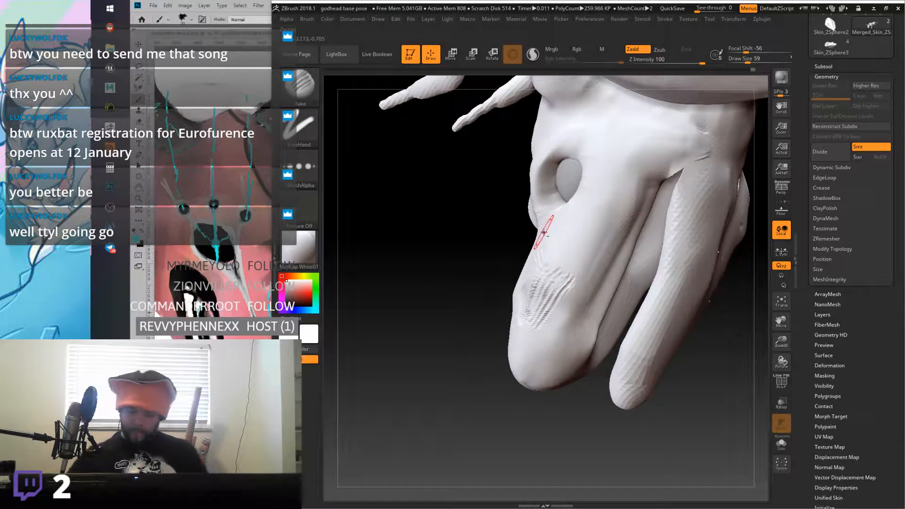
pyautogui.moveTo(525, 306)
pyautogui.mouseDown()
pyautogui.moveTo(561, 301)
pyautogui.moveTo(575, 285)
pyautogui.moveTo(587, 230)
pyautogui.mouseUp()
pyautogui.moveTo(587, 229); pyautogui.dragTo(571, 241, button='right')
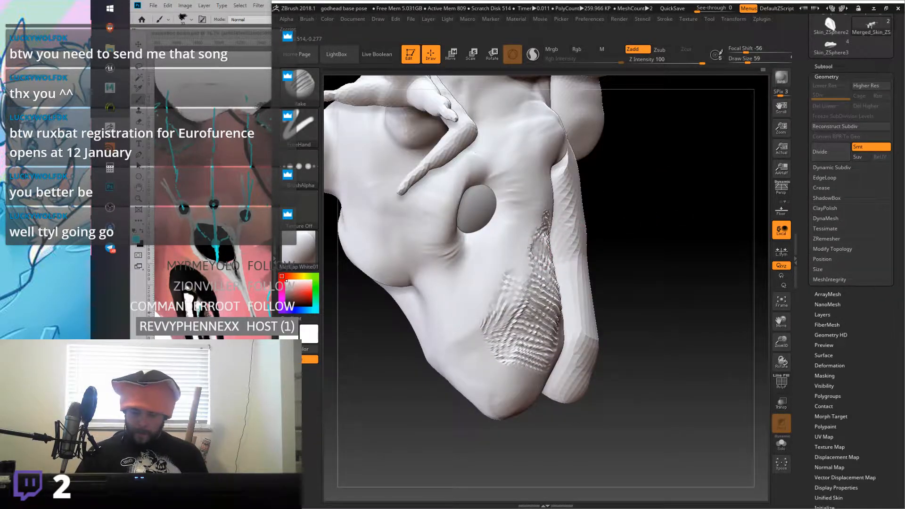
pyautogui.moveTo(499, 290); pyautogui.dragTo(539, 254)
pyautogui.moveTo(524, 307); pyautogui.dragTo(516, 344, button='right')
pyautogui.press('shift')
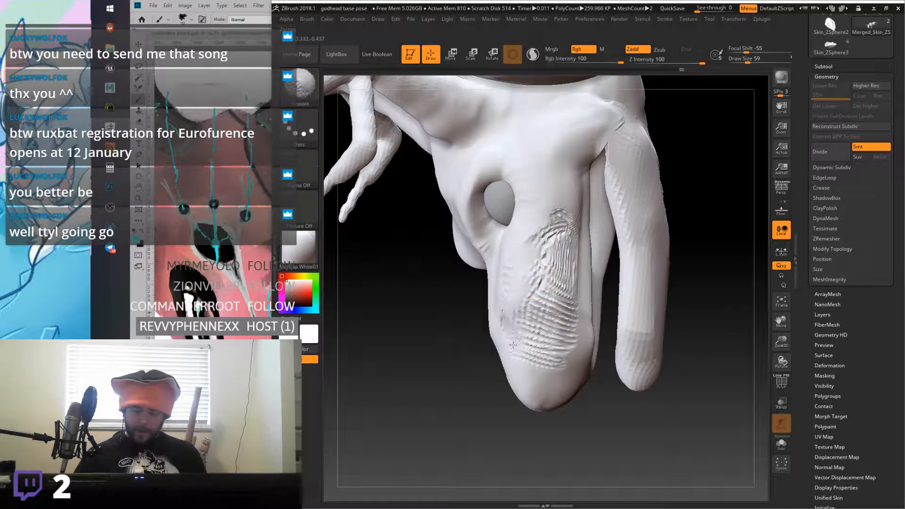
pyautogui.keyDown('shift'); pyautogui.moveTo(523, 339); pyautogui.dragTo(550, 334); pyautogui.keyUp('shift')
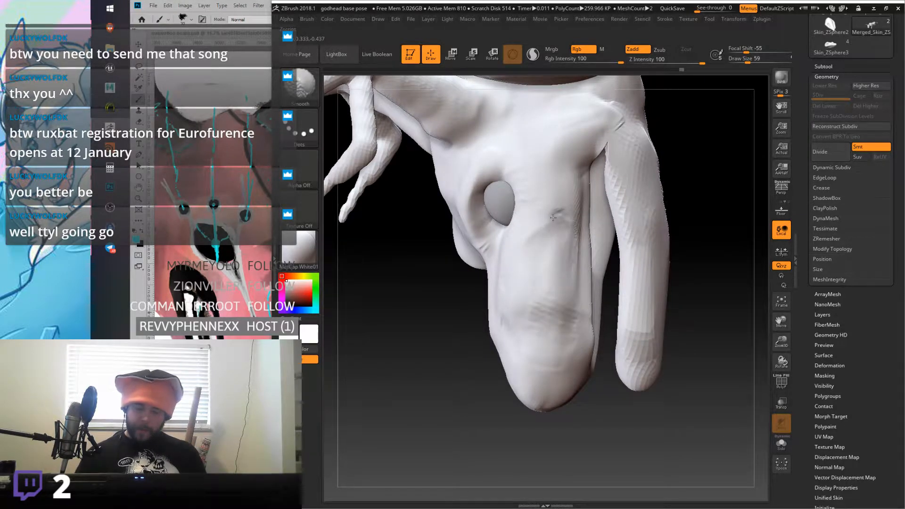
# Step: Rake the side of the snout again with lengthwise and crosswise strokes, and smooth the area
pyautogui.moveTo(552, 241); pyautogui.dragTo(549, 227, button='right')
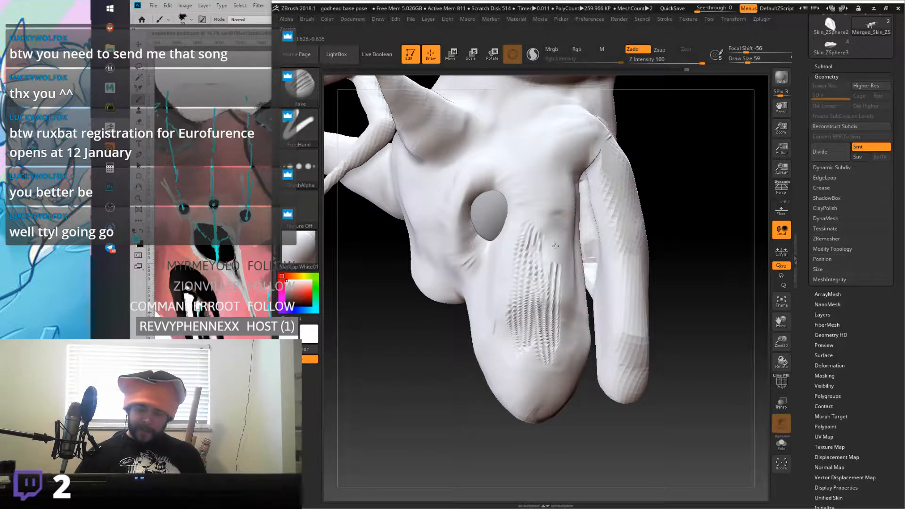
pyautogui.moveTo(565, 306); pyautogui.dragTo(519, 247, button='right')
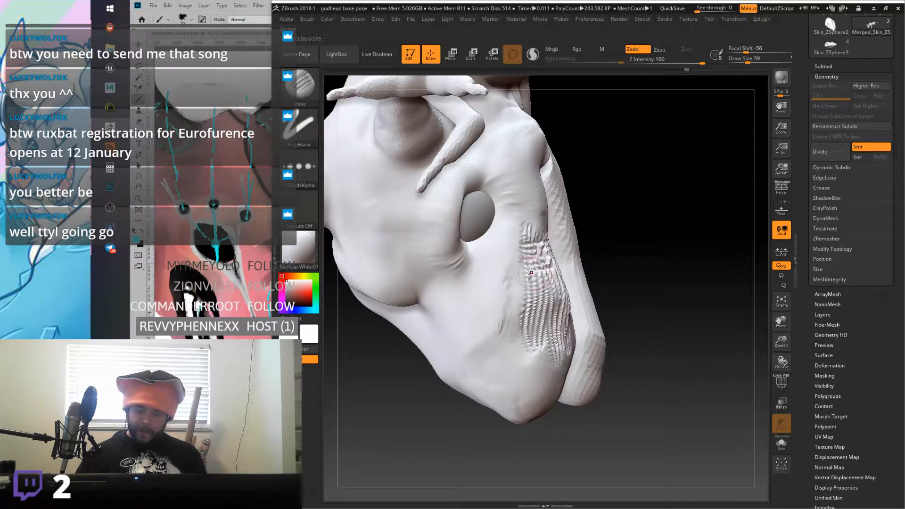
pyautogui.moveTo(558, 295); pyautogui.dragTo(534, 309, button='right')
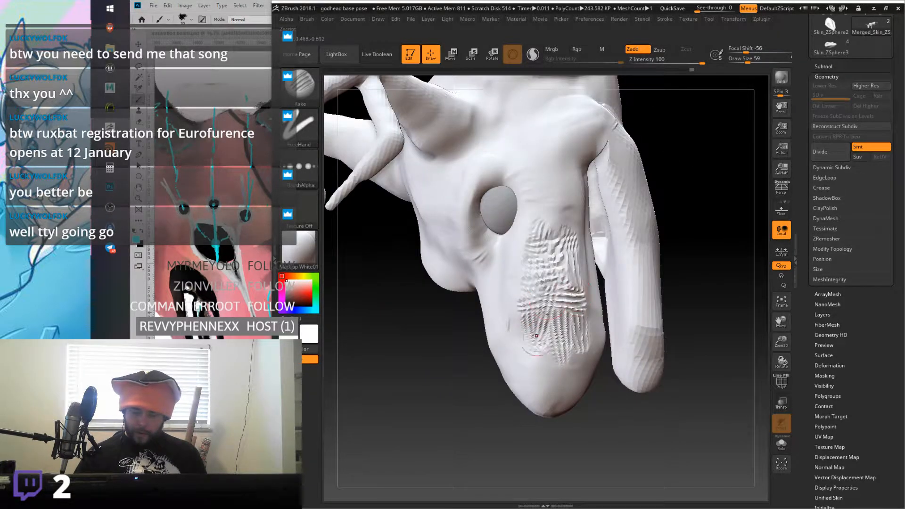
pyautogui.moveTo(564, 329); pyautogui.dragTo(575, 351)
pyautogui.moveTo(581, 345)
pyautogui.mouseDown(button='right')
pyautogui.moveTo(564, 279)
pyautogui.moveTo(589, 264)
pyautogui.mouseUp(button='right')
pyautogui.keyDown('shift'); pyautogui.moveTo(556, 252); pyautogui.dragTo(547, 315); pyautogui.keyUp('shift')
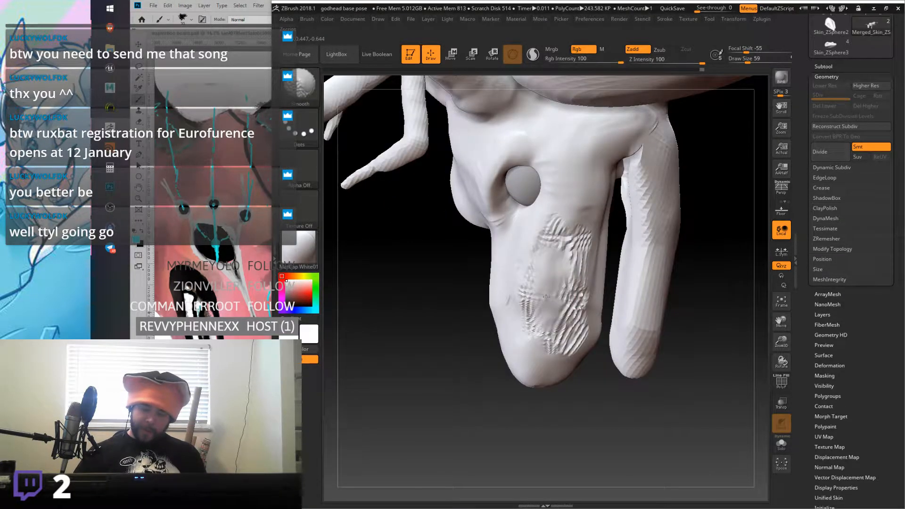
pyautogui.moveTo(549, 235)
pyautogui.keyDown('shift'); pyautogui.mouseDown()
pyautogui.moveTo(575, 302)
pyautogui.moveTo(571, 346)
pyautogui.mouseUp(); pyautogui.keyUp('shift')
# Step: Rake a small patch of the cheek just below the eye and smooth it
pyautogui.moveTo(546, 287)
pyautogui.mouseDown(button='right')
pyautogui.moveTo(539, 234)
pyautogui.moveTo(547, 231)
pyautogui.moveTo(536, 259)
pyautogui.mouseUp(button='right')
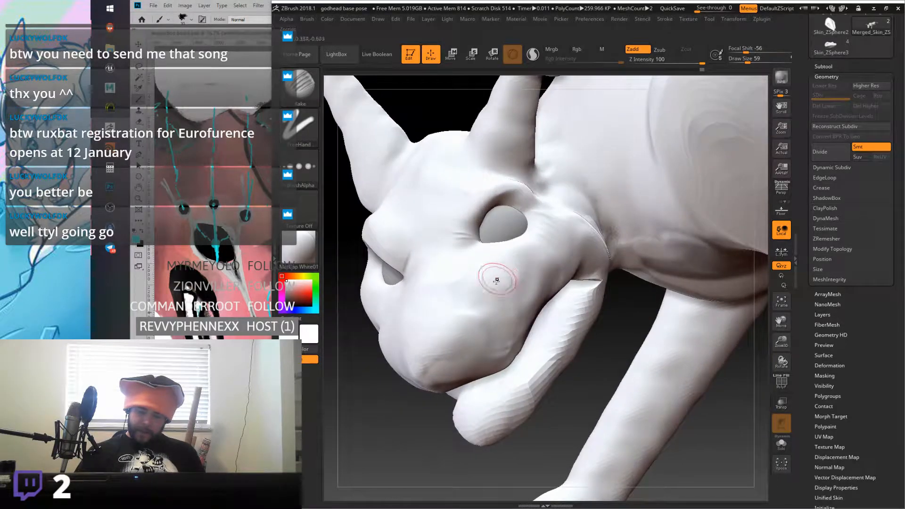
pyautogui.moveTo(512, 283)
pyautogui.mouseDown()
pyautogui.moveTo(486, 268)
pyautogui.moveTo(493, 288)
pyautogui.moveTo(511, 278)
pyautogui.moveTo(507, 261)
pyautogui.moveTo(486, 278)
pyautogui.mouseUp()
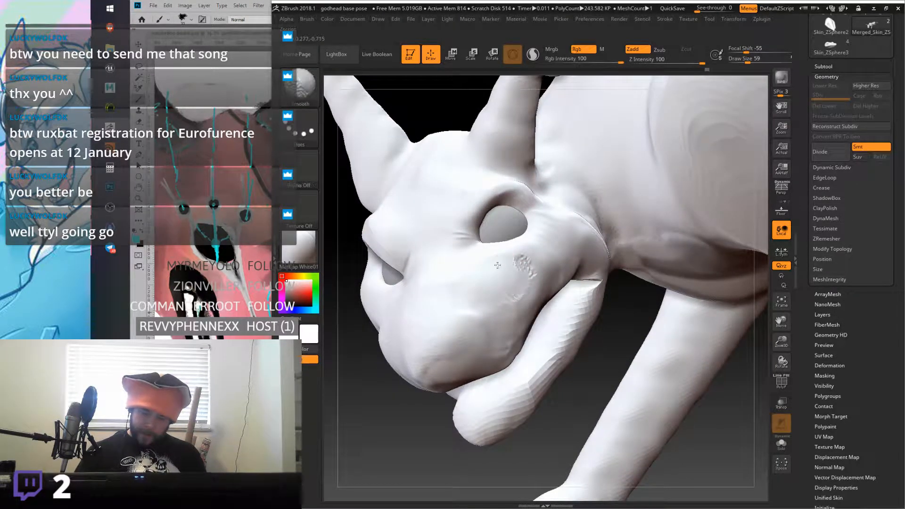
pyautogui.moveTo(528, 261)
pyautogui.mouseDown(button='right')
pyautogui.moveTo(490, 269)
pyautogui.moveTo(546, 244)
pyautogui.moveTo(518, 257)
pyautogui.moveTo(502, 284)
pyautogui.moveTo(516, 265)
pyautogui.moveTo(443, 250)
pyautogui.mouseUp(button='right')
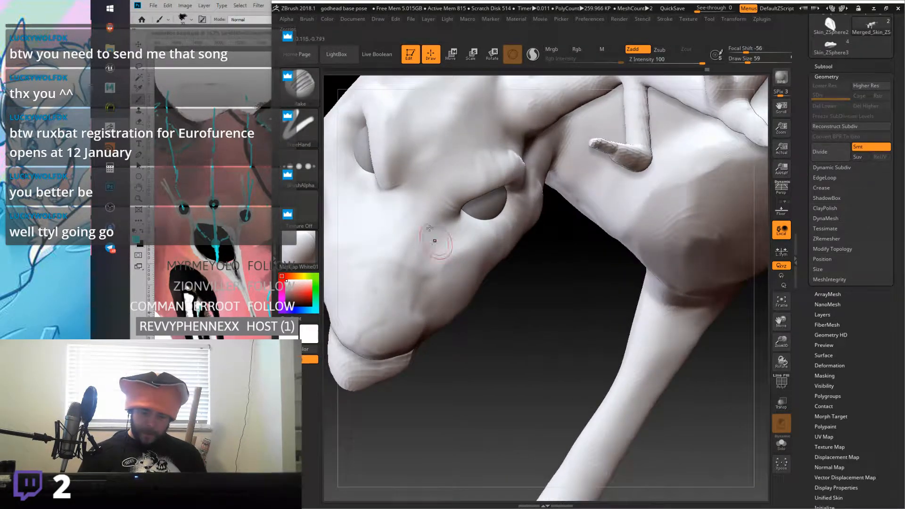
# Step: Rake the cheek behind the eye down to the corner of the jaw
pyautogui.moveTo(478, 288)
pyautogui.mouseDown(button='right')
pyautogui.moveTo(446, 258)
pyautogui.moveTo(461, 283)
pyautogui.moveTo(445, 283)
pyautogui.moveTo(584, 302)
pyautogui.mouseUp(button='right')
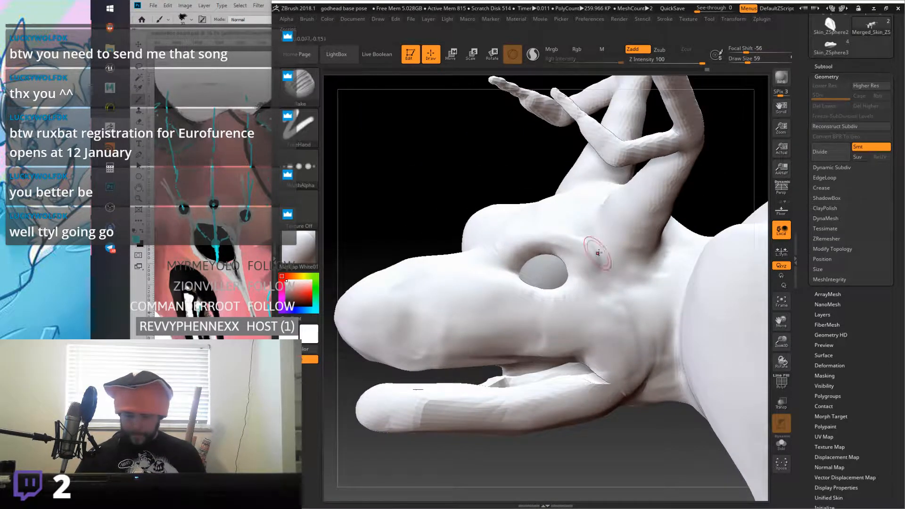
pyautogui.moveTo(583, 290); pyautogui.dragTo(587, 315)
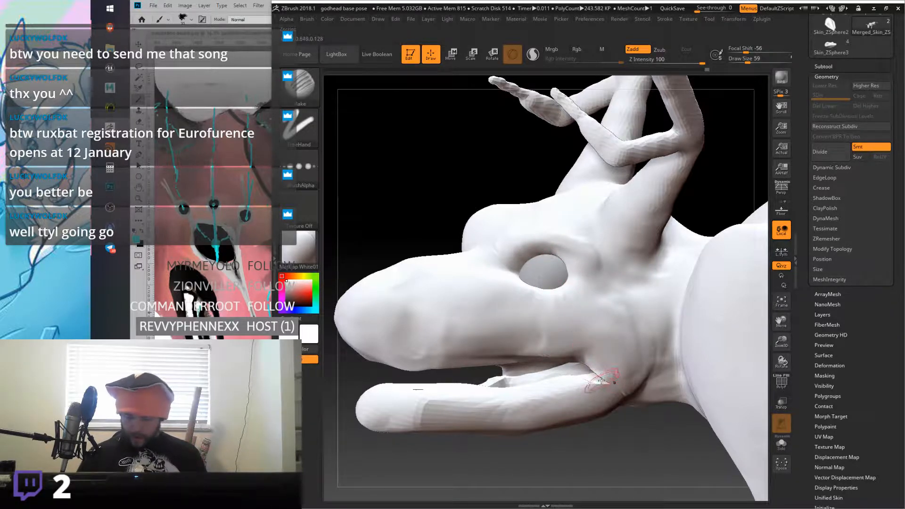
pyautogui.press('shift')
pyautogui.moveTo(612, 340)
pyautogui.mouseDown(button='right')
pyautogui.moveTo(647, 354)
pyautogui.moveTo(607, 358)
pyautogui.moveTo(605, 377)
pyautogui.mouseUp(button='right')
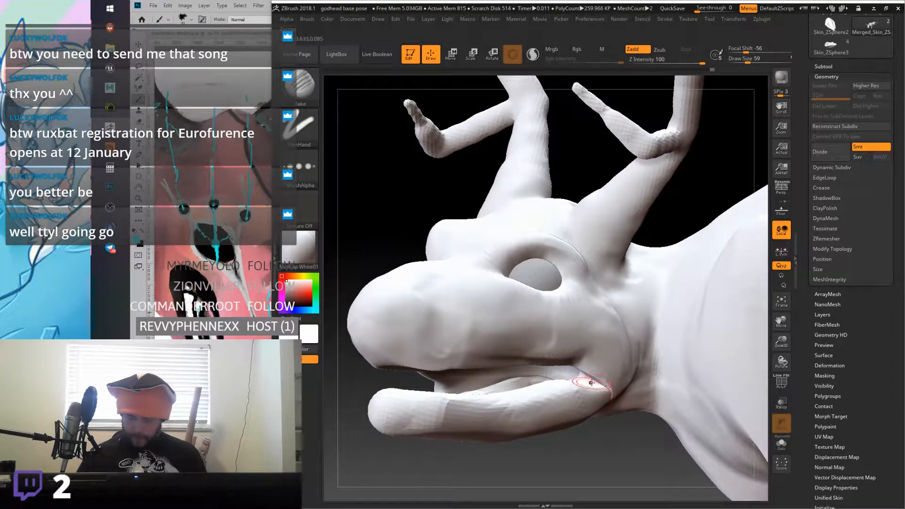
pyautogui.moveTo(524, 369)
pyautogui.mouseDown(button='right')
pyautogui.moveTo(606, 306)
pyautogui.moveTo(623, 311)
pyautogui.moveTo(611, 305)
pyautogui.mouseUp(button='right')
pyautogui.moveTo(611, 305)
pyautogui.mouseDown()
pyautogui.moveTo(613, 297)
pyautogui.moveTo(599, 320)
pyautogui.moveTo(613, 331)
pyautogui.moveTo(622, 311)
pyautogui.moveTo(632, 331)
pyautogui.moveTo(628, 368)
pyautogui.moveTo(606, 402)
pyautogui.mouseUp()
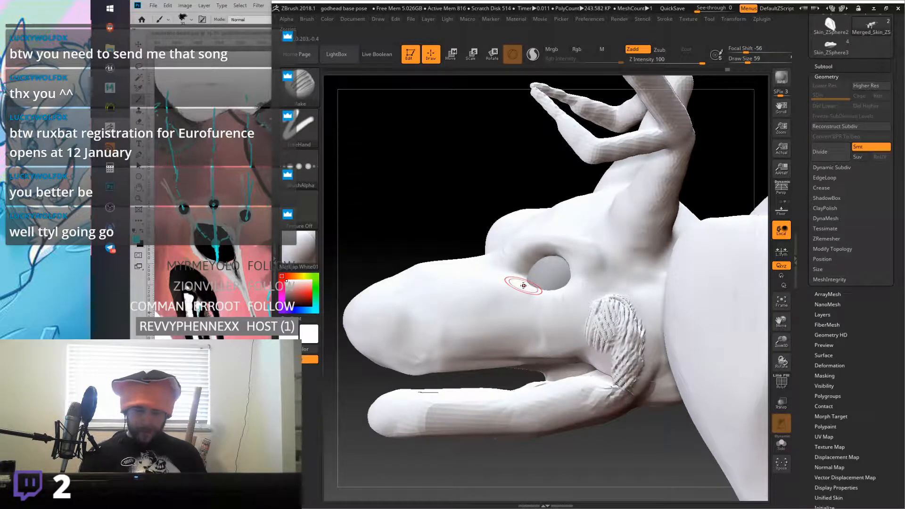
# Step: Build up the corner of the mouth with ClayTubes and smooth the jaw hinge and raked cheek
pyautogui.click(303, 87)
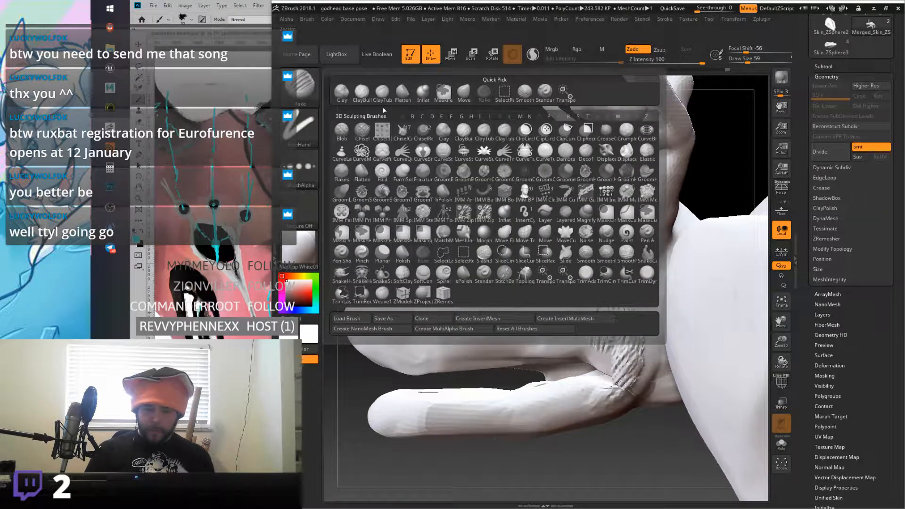
pyautogui.click(385, 93)
pyautogui.moveTo(610, 364); pyautogui.dragTo(603, 384)
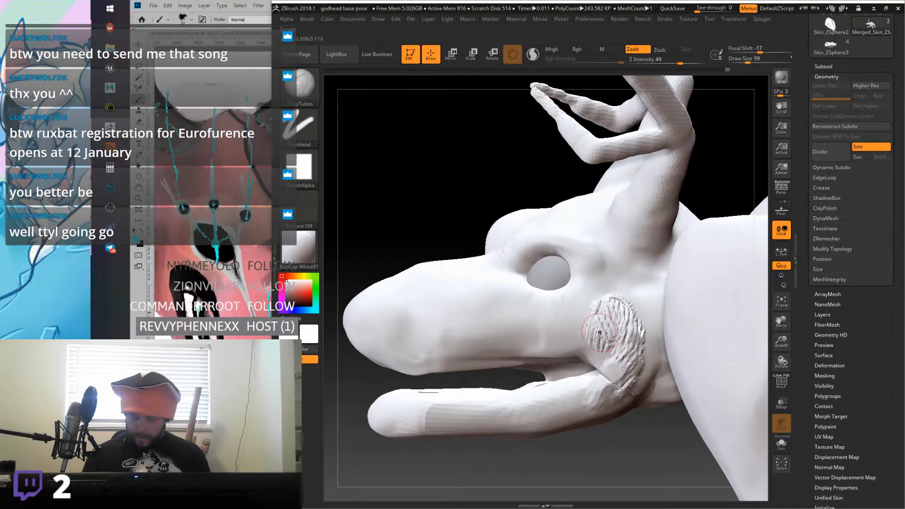
pyautogui.moveTo(600, 331); pyautogui.dragTo(586, 356, button='right')
pyautogui.moveTo(579, 387)
pyautogui.mouseDown()
pyautogui.moveTo(597, 379)
pyautogui.moveTo(595, 389)
pyautogui.moveTo(609, 371)
pyautogui.mouseUp()
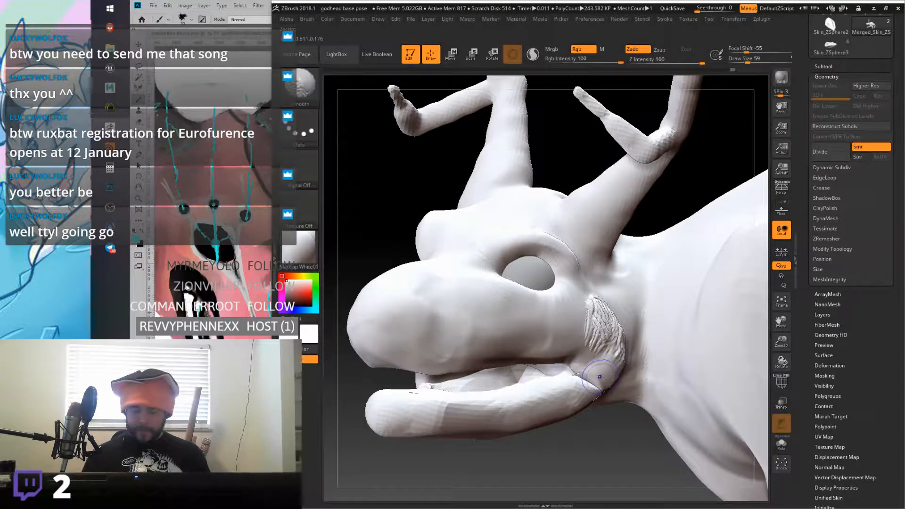
pyautogui.moveTo(595, 372); pyautogui.dragTo(599, 337, button='right')
pyautogui.keyDown('shift'); pyautogui.moveTo(599, 336); pyautogui.dragTo(617, 348); pyautogui.keyUp('shift')
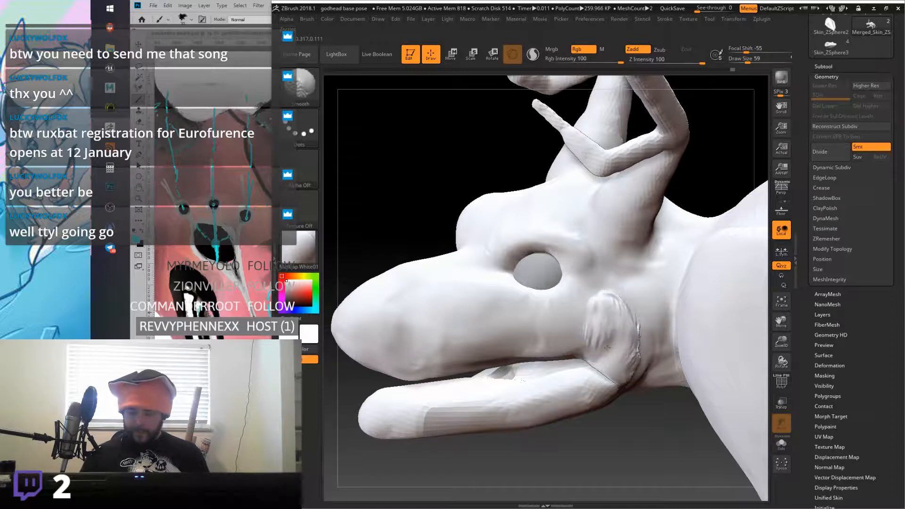
pyautogui.moveTo(614, 309)
pyautogui.mouseDown(button='right')
pyautogui.moveTo(596, 316)
pyautogui.moveTo(611, 317)
pyautogui.mouseUp(button='right')
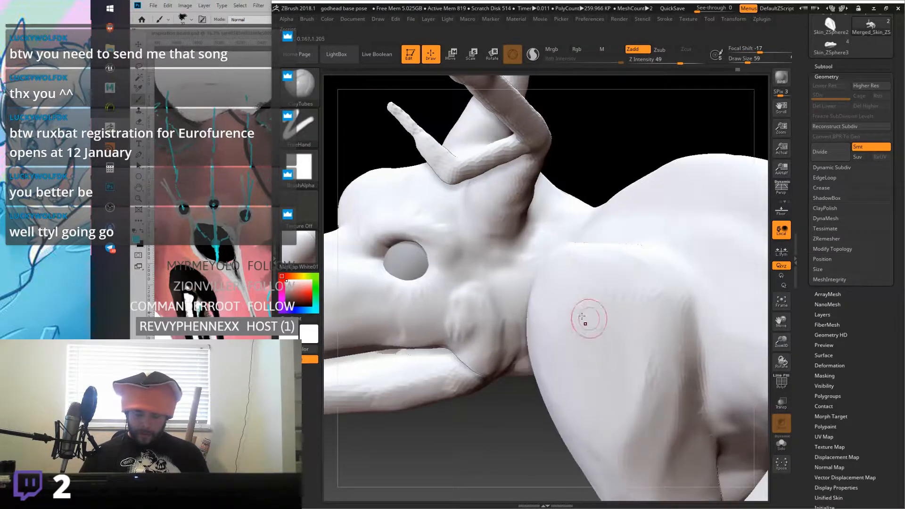
# Step: Carve the side of the muzzle above the upper lip with the Rake brush and smooth the strokes
pyautogui.moveTo(468, 310)
pyautogui.keyDown('alt'); pyautogui.mouseDown(button='right')
pyautogui.moveTo(649, 290)
pyautogui.moveTo(605, 300)
pyautogui.mouseUp(button='right'); pyautogui.keyUp('alt')
pyautogui.press('space')
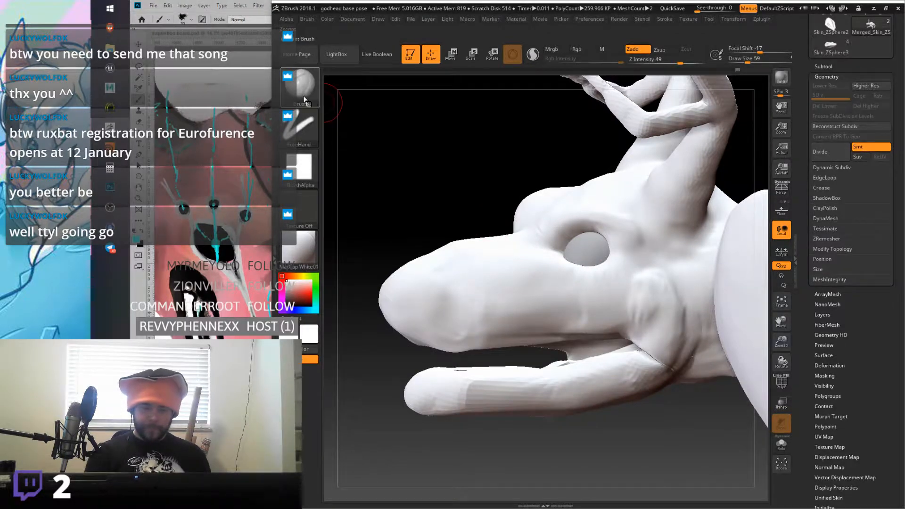
pyautogui.click(302, 87)
pyautogui.click(485, 96)
pyautogui.moveTo(595, 299); pyautogui.dragTo(572, 298, button='right')
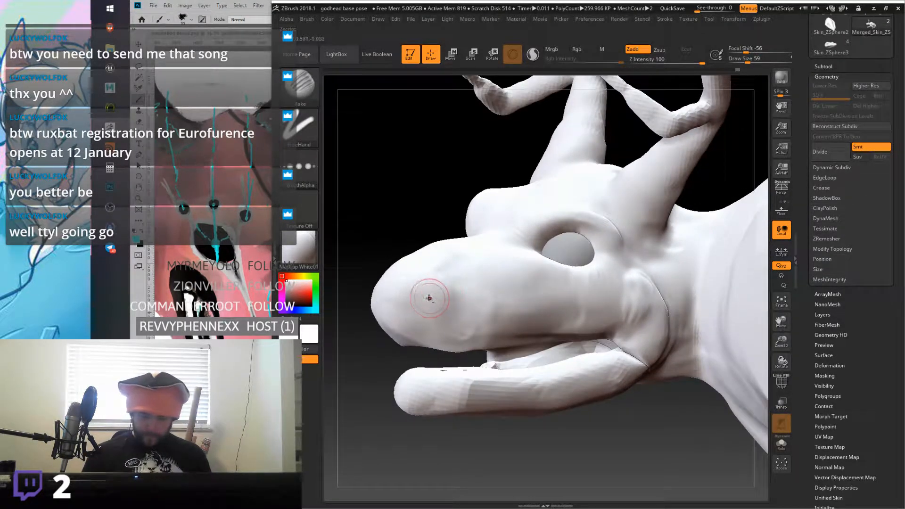
pyautogui.moveTo(438, 297); pyautogui.dragTo(472, 260, button='right')
pyautogui.moveTo(468, 312); pyautogui.dragTo(443, 332, button='right')
pyautogui.moveTo(451, 301)
pyautogui.mouseDown()
pyautogui.moveTo(448, 323)
pyautogui.moveTo(475, 325)
pyautogui.moveTo(525, 355)
pyautogui.mouseUp()
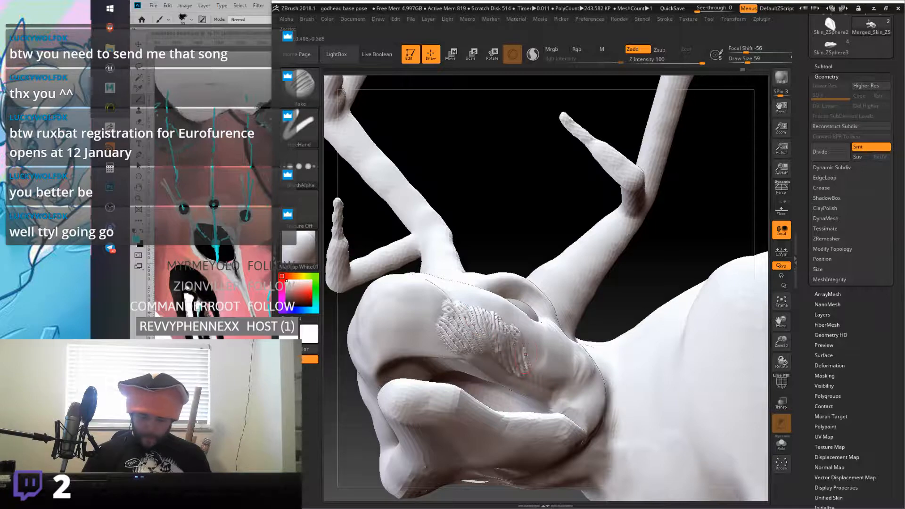
pyautogui.moveTo(478, 342); pyautogui.dragTo(443, 358, button='right')
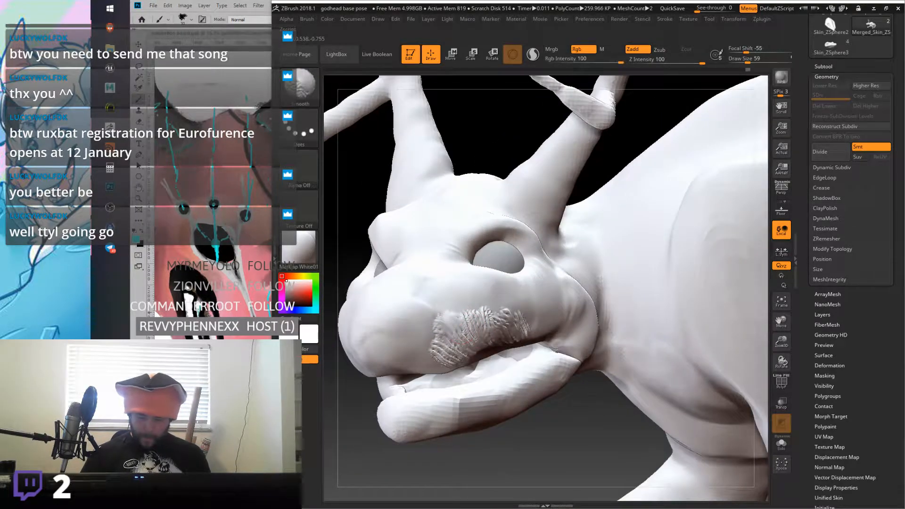
pyautogui.moveTo(450, 318)
pyautogui.keyDown('alt'); pyautogui.mouseDown(button='right')
pyautogui.moveTo(404, 302)
pyautogui.moveTo(490, 323)
pyautogui.mouseUp(button='right'); pyautogui.keyUp('alt')
pyautogui.keyDown('alt'); pyautogui.moveTo(421, 319); pyautogui.dragTo(603, 305, button='right'); pyautogui.keyUp('alt')
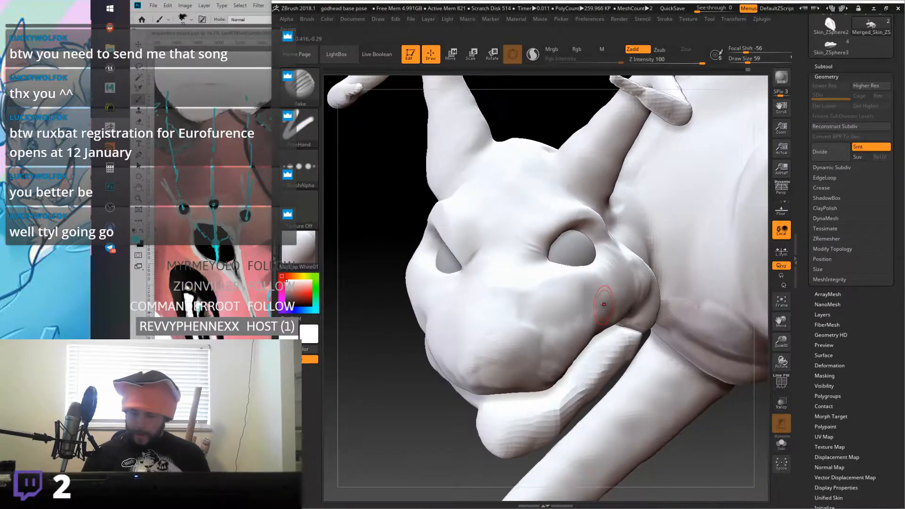
# Step: View the whole creature and save the project over the existing godhead base pose.ZPR
pyautogui.moveTo(781, 349); pyautogui.dragTo(786, 266)
pyautogui.keyDown('alt'); pyautogui.moveTo(671, 309); pyautogui.dragTo(535, 292, button='right'); pyautogui.keyUp('alt')
pyautogui.moveTo(677, 250); pyautogui.dragTo(607, 275, button='right')
pyautogui.moveTo(686, 267); pyautogui.dragTo(566, 271, button='right')
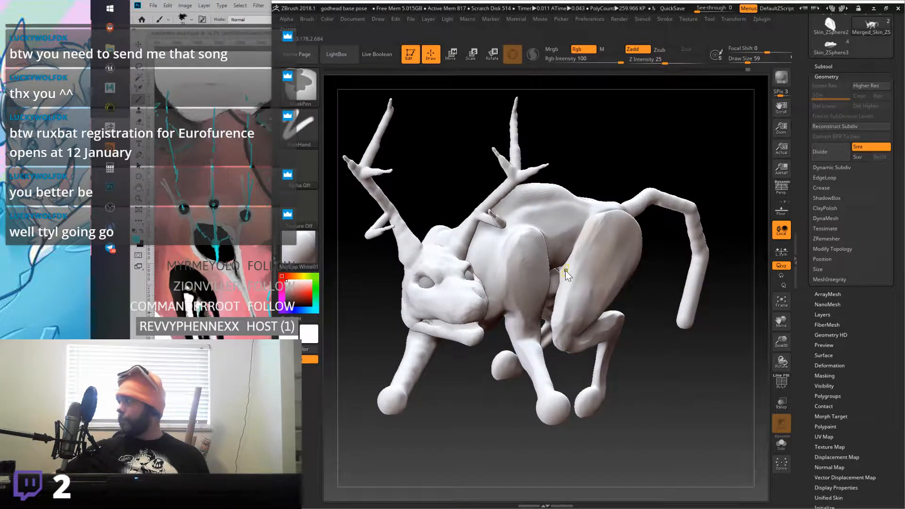
pyautogui.hotkey('ctrl', 's')
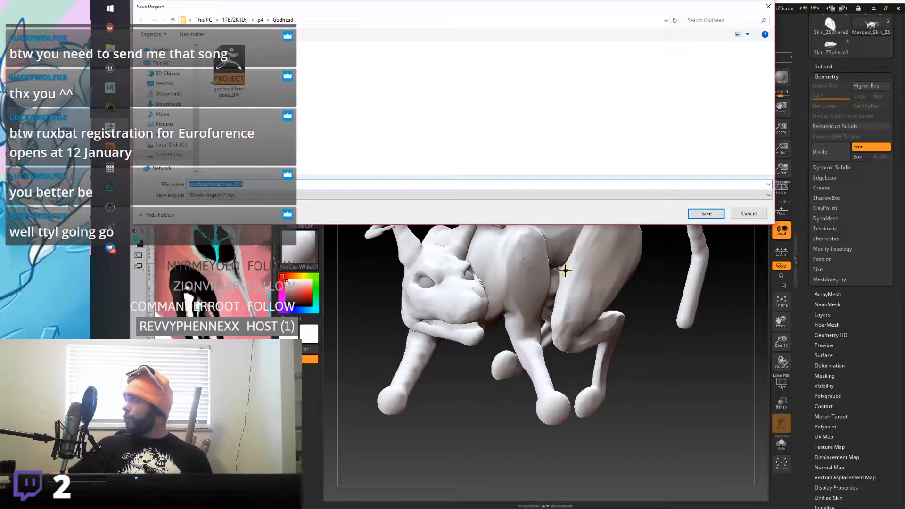
pyautogui.press('Return')
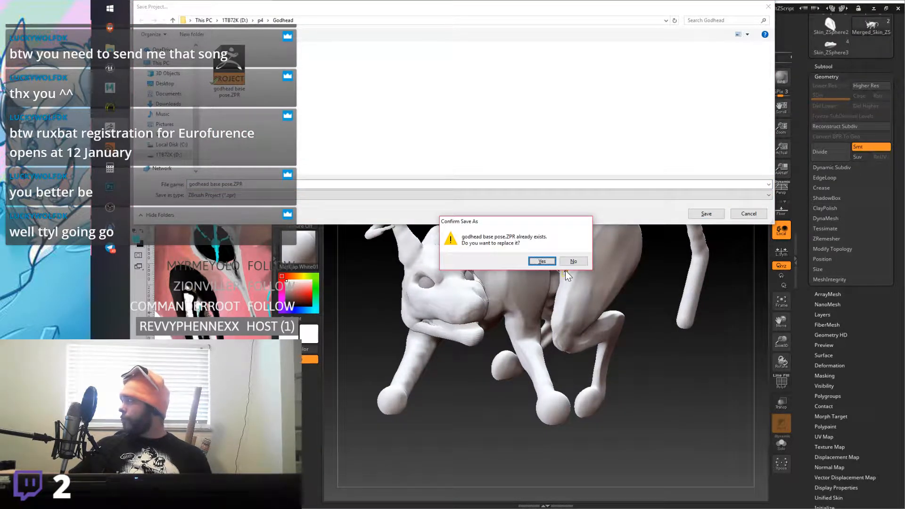
pyautogui.press('Return')
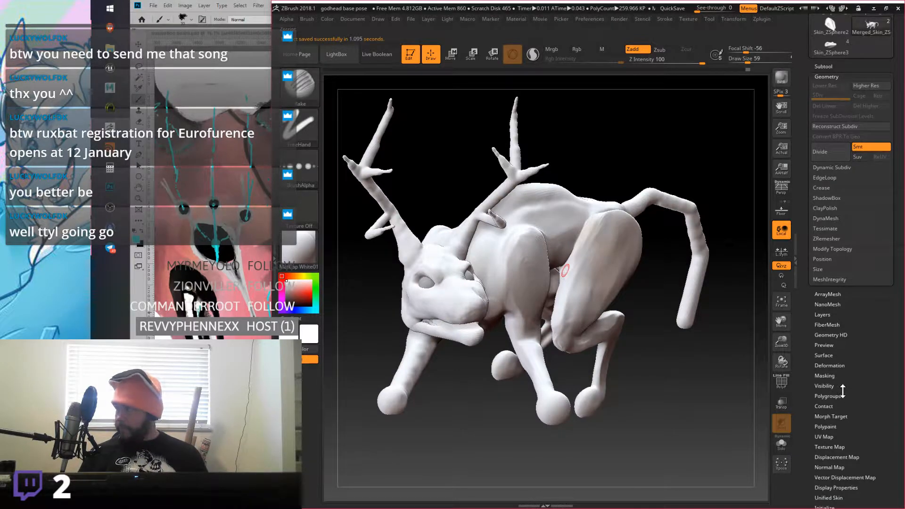
# Step: Open the ZRemesher settings in the Geometry options
pyautogui.moveTo(850, 401); pyautogui.dragTo(850, 365)
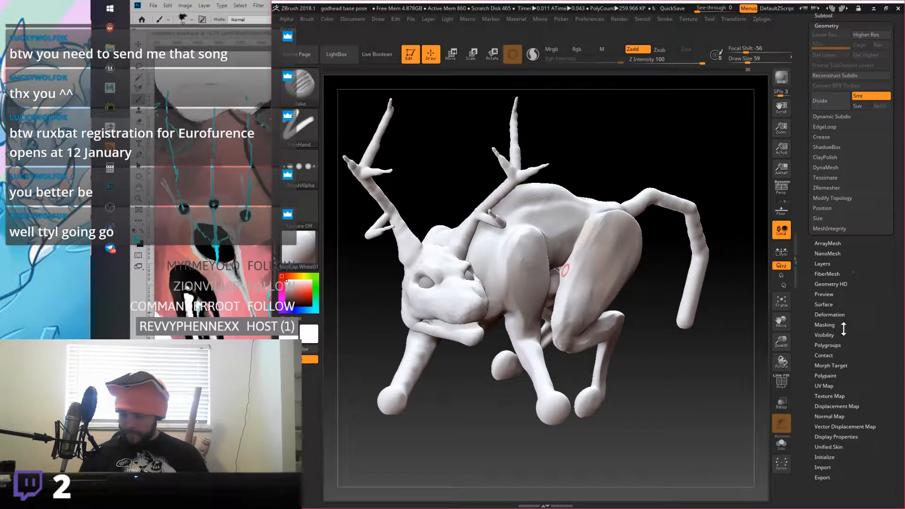
pyautogui.click(826, 345)
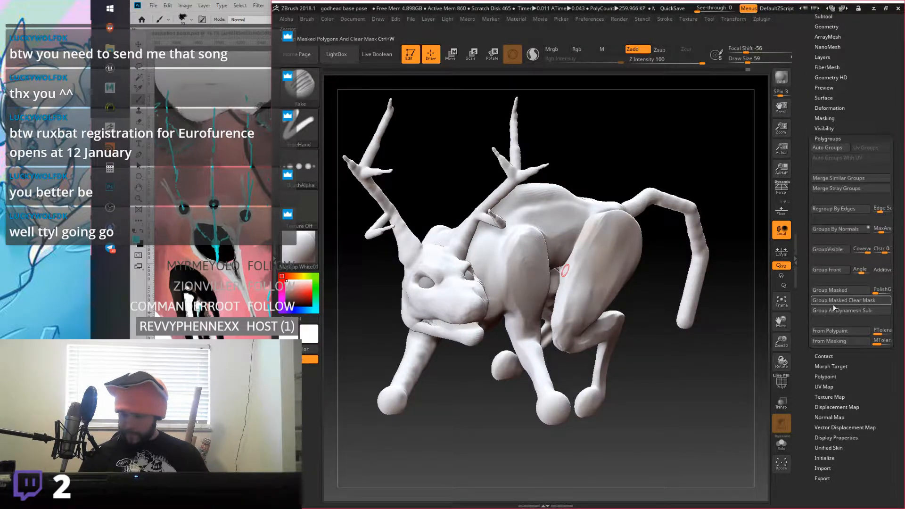
pyautogui.click(829, 138)
pyautogui.moveTo(860, 172); pyautogui.dragTo(854, 258)
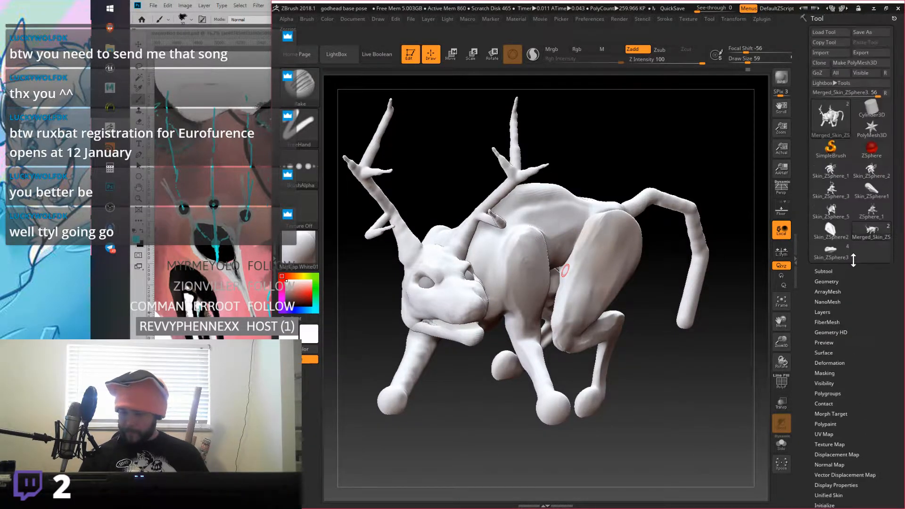
pyautogui.click(839, 281)
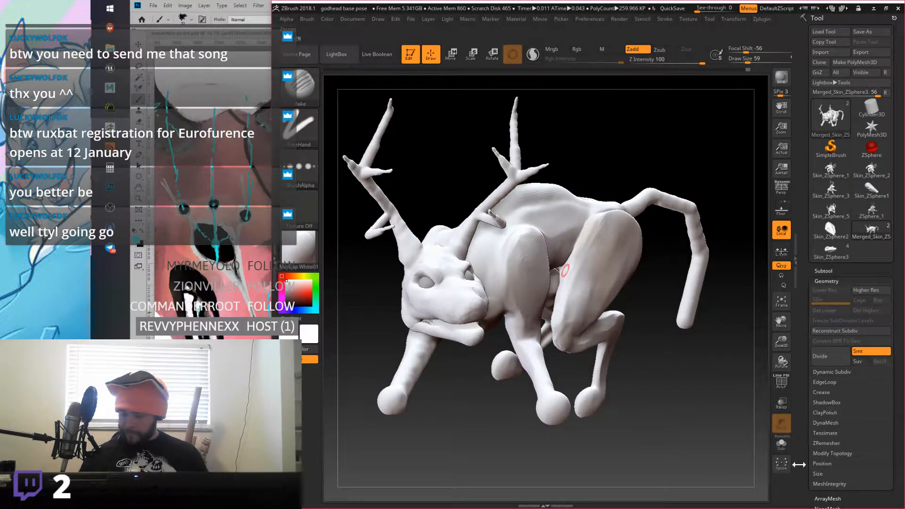
pyautogui.click(826, 443)
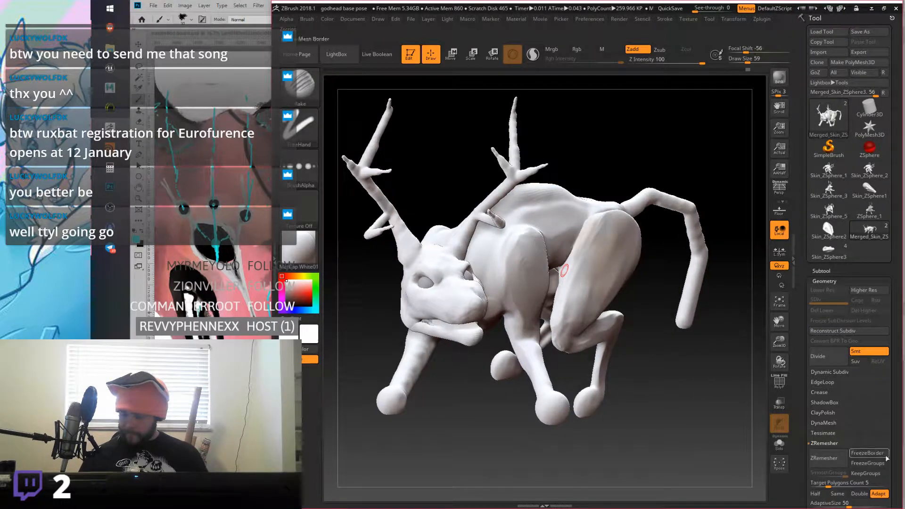
pyautogui.moveTo(895, 455); pyautogui.dragTo(896, 401)
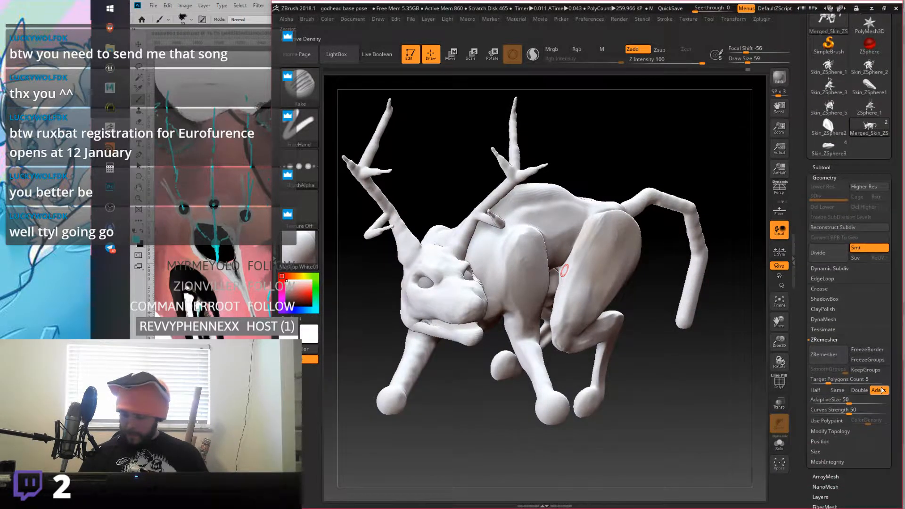
pyautogui.click(300, 88)
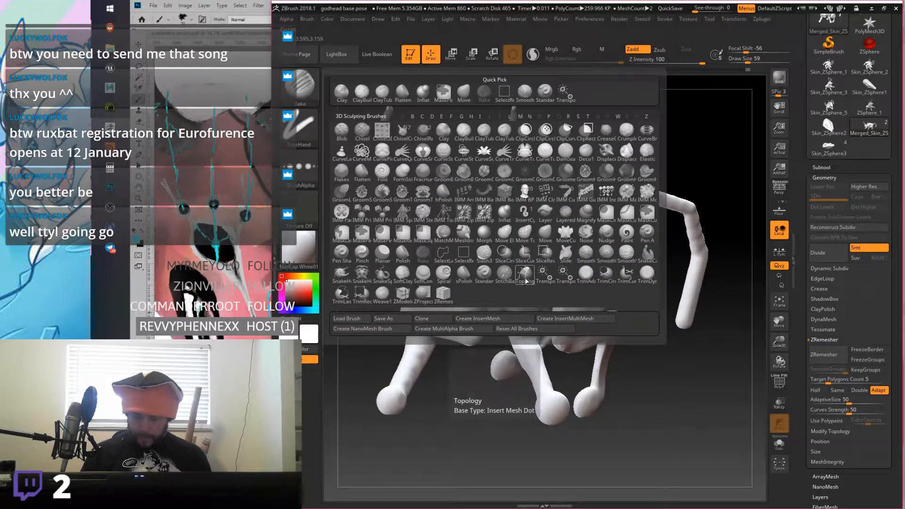
pyautogui.click(525, 275)
pyautogui.press('f')
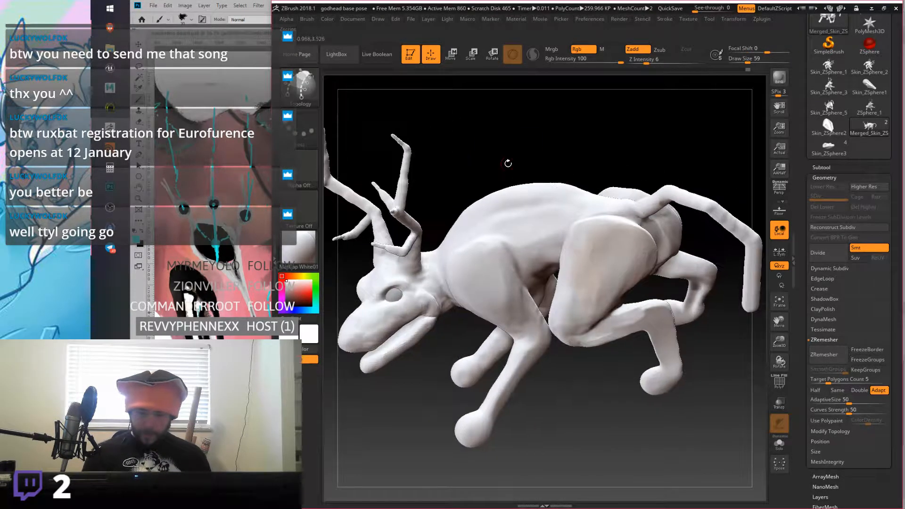
# Step: Choose the ZRemesherGuides brush and draw guide curves along the tops of both hind thighs toward the tail base
pyautogui.click(300, 88)
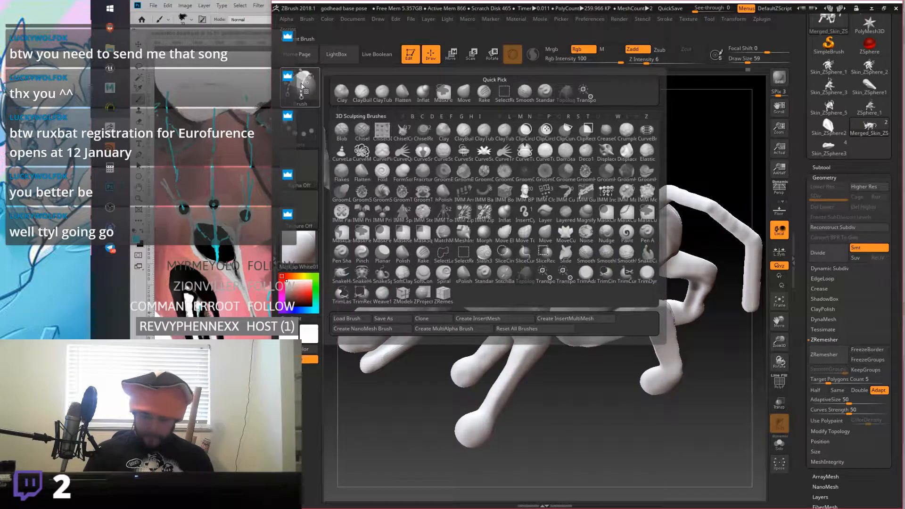
pyautogui.click(440, 299)
pyautogui.moveTo(683, 182)
pyautogui.mouseDown()
pyautogui.moveTo(632, 166)
pyautogui.moveTo(659, 162)
pyautogui.moveTo(643, 179)
pyautogui.mouseUp()
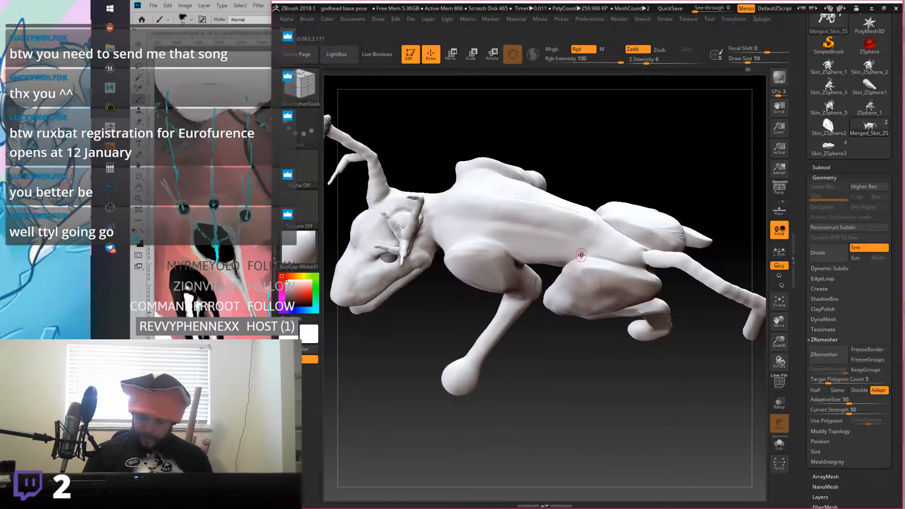
pyautogui.moveTo(646, 272); pyautogui.dragTo(648, 272)
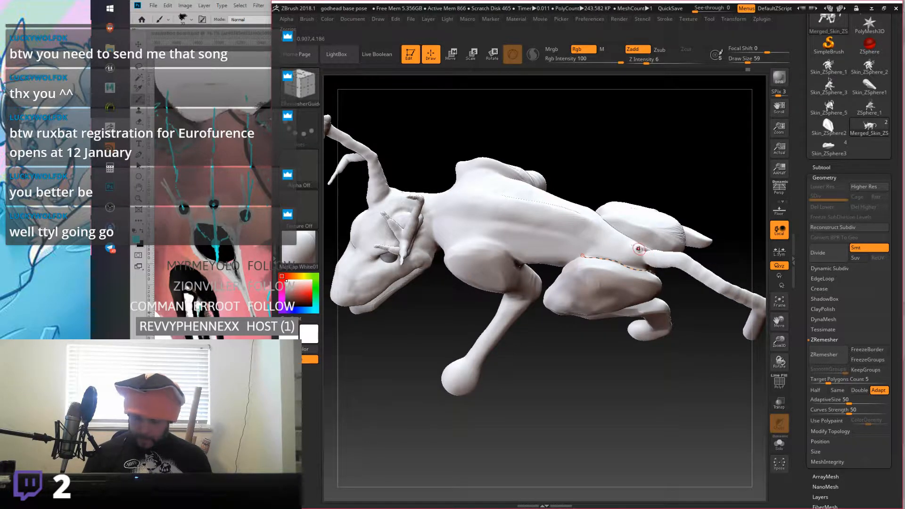
pyautogui.hotkey('ctrl', 'z')
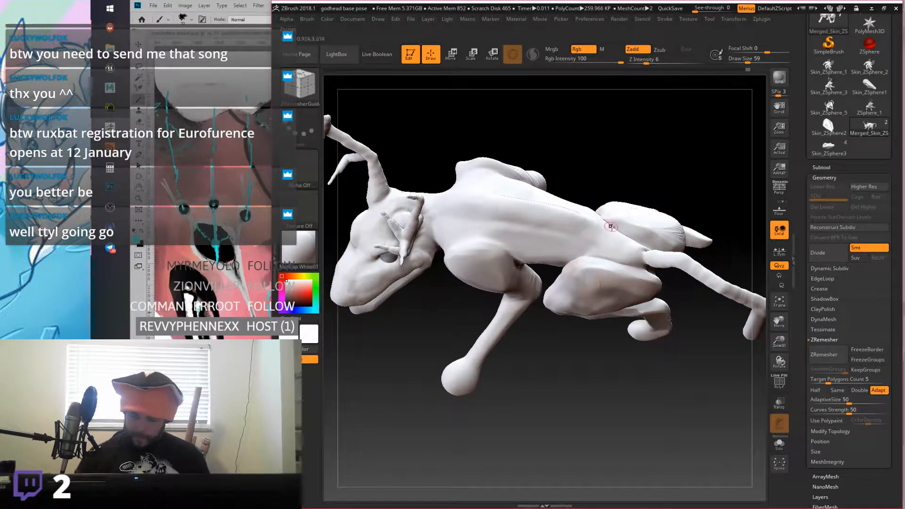
pyautogui.moveTo(637, 244); pyautogui.dragTo(649, 250)
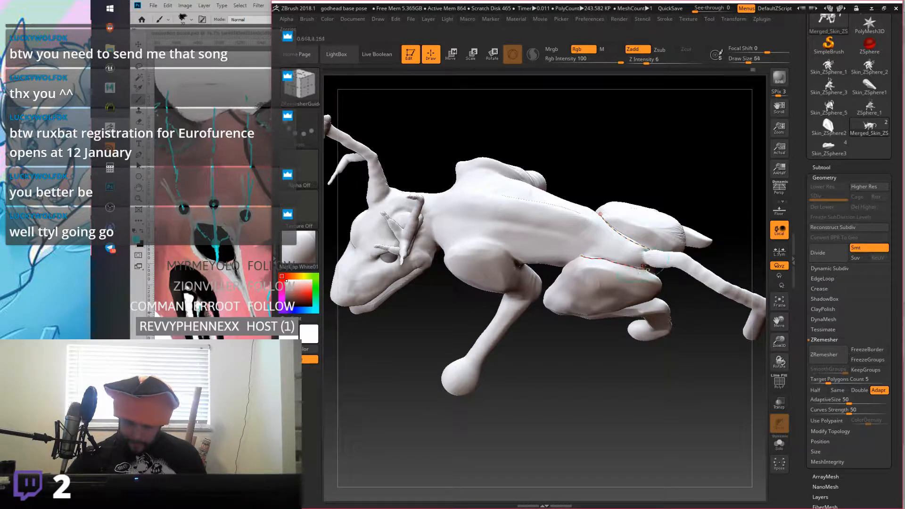
# Step: Draw guide curves over both shoulders and lengthwise along each side of the back
pyautogui.moveTo(542, 229); pyautogui.dragTo(484, 195, button='right')
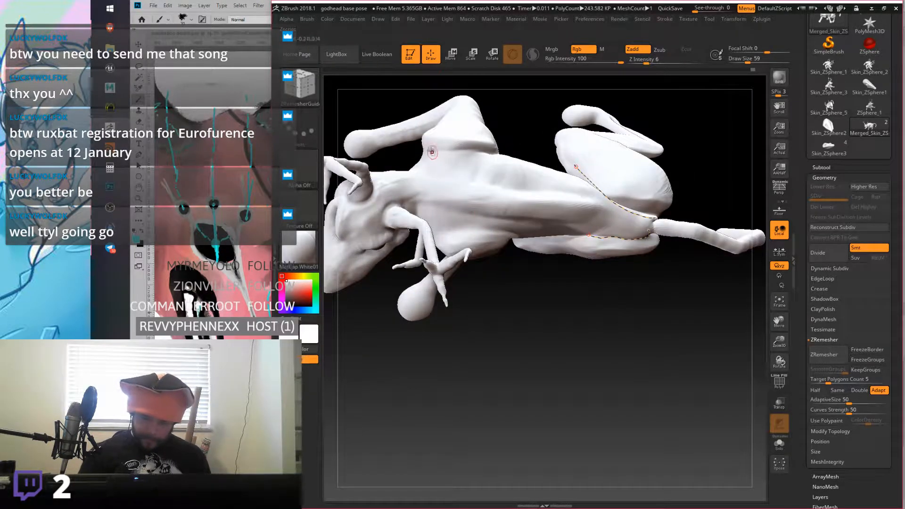
pyautogui.moveTo(443, 233); pyautogui.dragTo(485, 222, button='right')
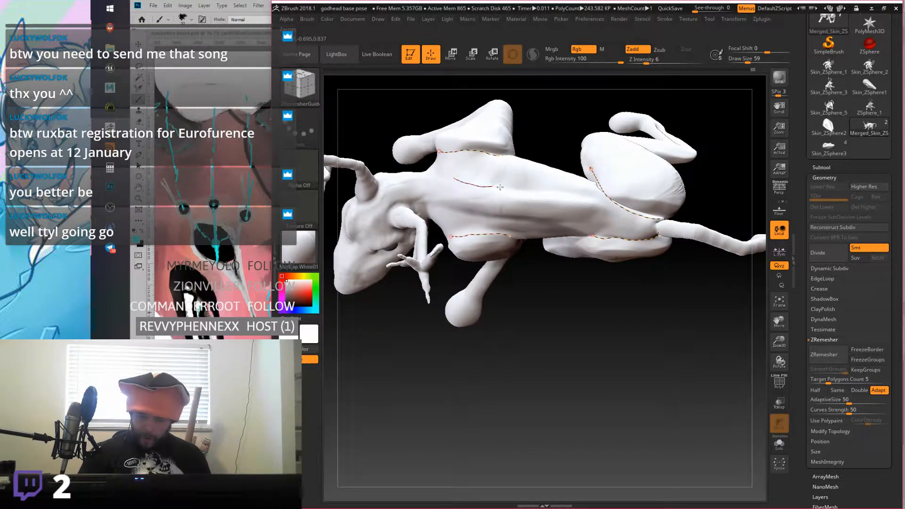
pyautogui.moveTo(456, 213); pyautogui.dragTo(482, 219)
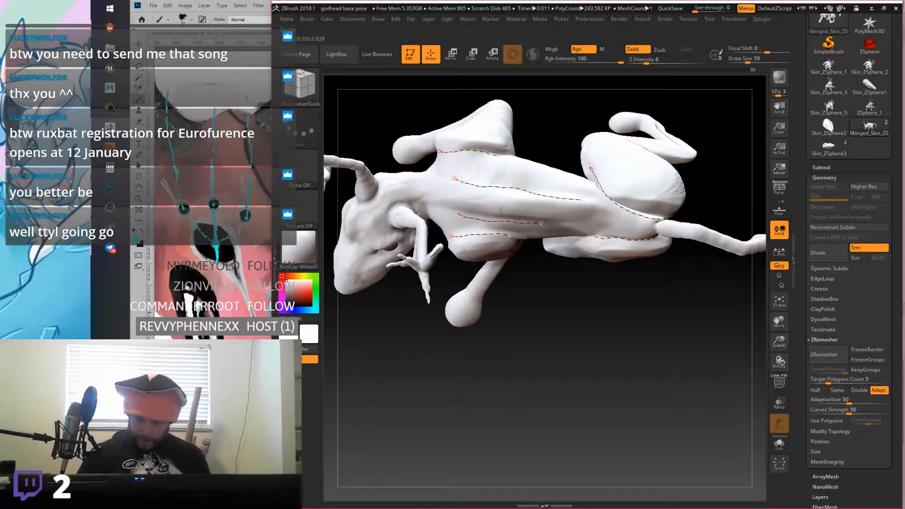
# Step: Try a guide curve from the hind knee along the fold beneath the thigh and redraw it
pyautogui.moveTo(655, 197); pyautogui.dragTo(545, 342, button='right')
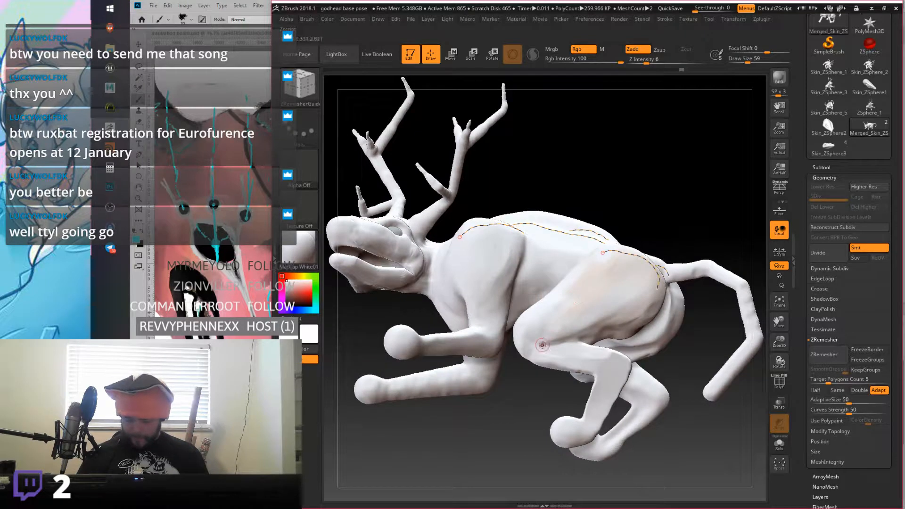
pyautogui.press('b')
pyautogui.press('b')
pyautogui.press('z')
pyautogui.press('r')
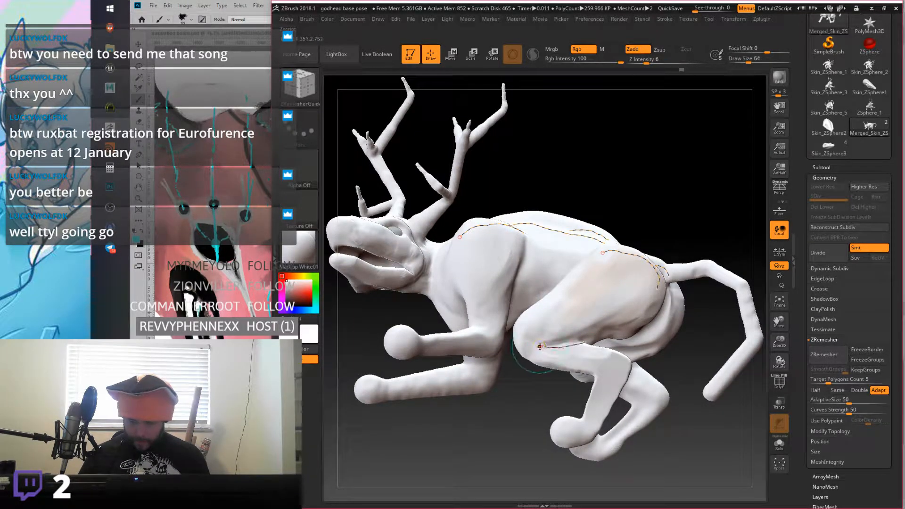
pyautogui.click(541, 348)
pyautogui.click(541, 347)
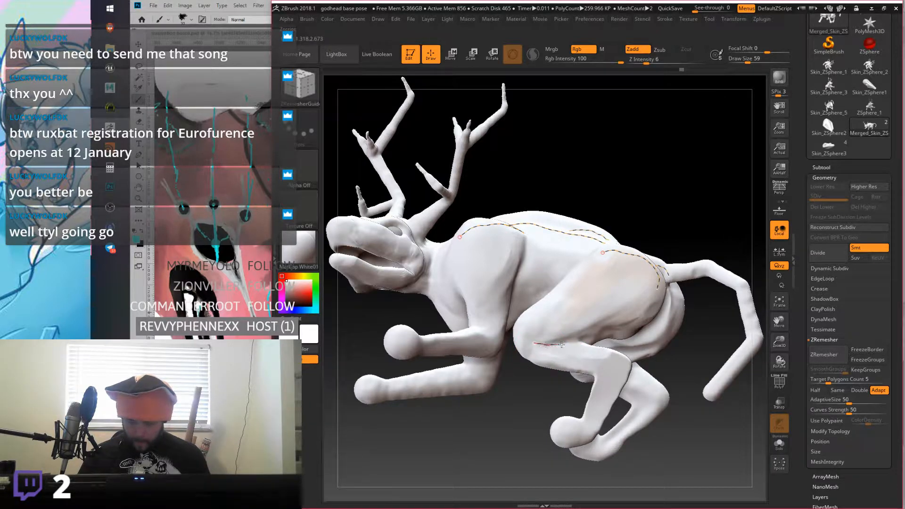
# Step: Draw guide curves from the tail base down the rump between the hind legs
pyautogui.moveTo(591, 330); pyautogui.dragTo(667, 342)
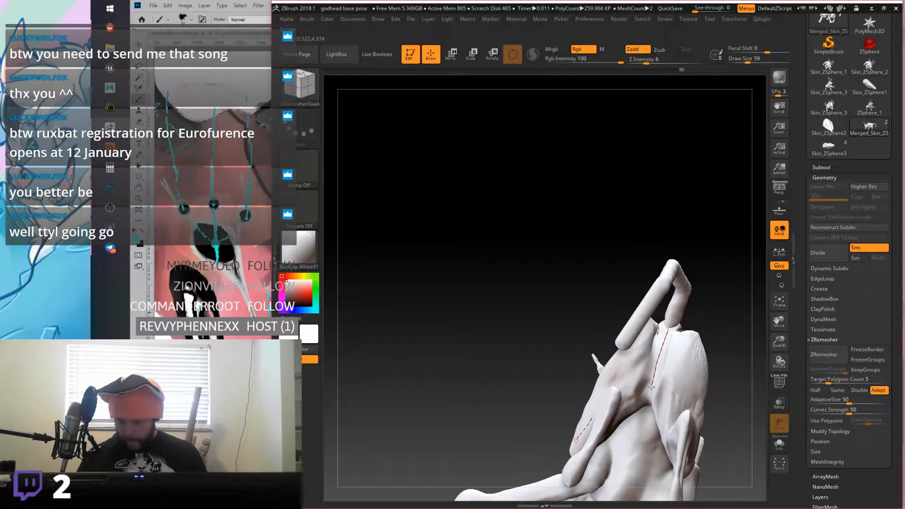
pyautogui.moveTo(664, 378)
pyautogui.mouseDown()
pyautogui.moveTo(668, 388)
pyautogui.moveTo(652, 364)
pyautogui.moveTo(656, 382)
pyautogui.mouseUp()
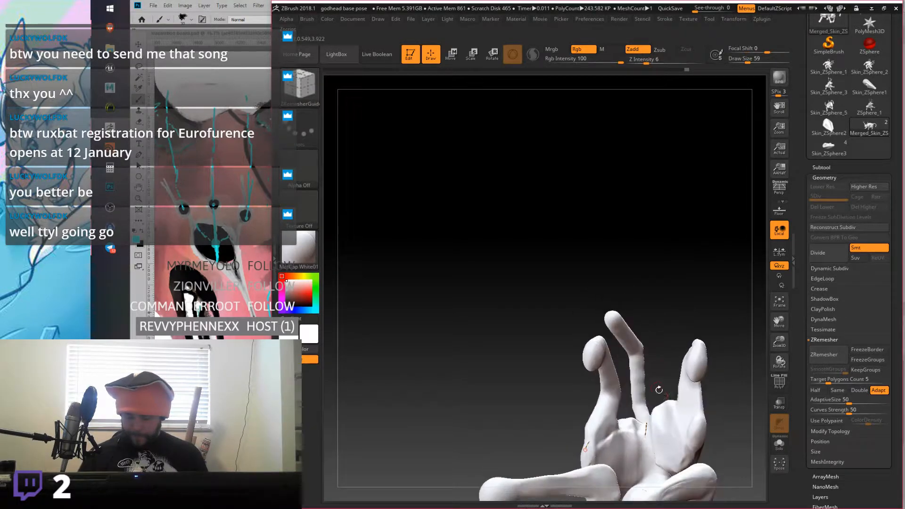
pyautogui.moveTo(666, 417); pyautogui.dragTo(658, 363)
# Step: Draw guide curves across the belly and chest and around the tops of the front legs
pyautogui.moveTo(636, 321); pyautogui.dragTo(683, 375)
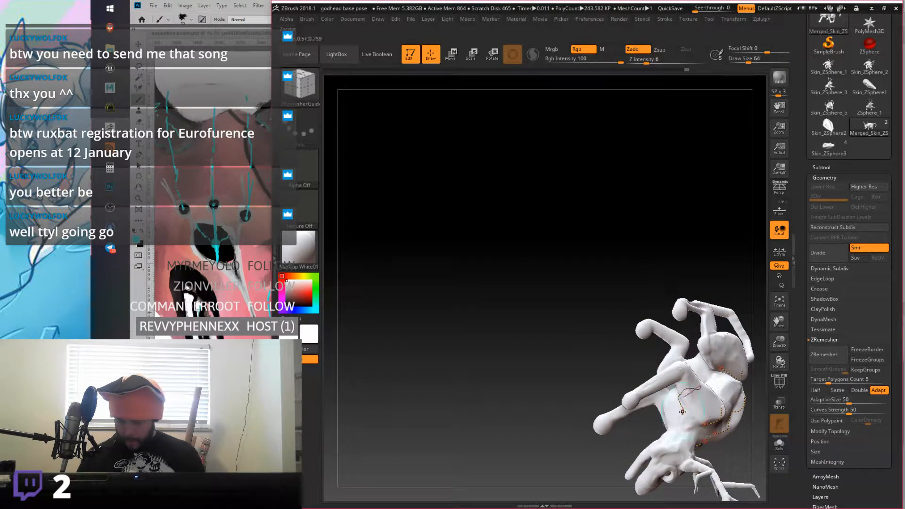
pyautogui.moveTo(706, 420); pyautogui.dragTo(620, 385, button='right')
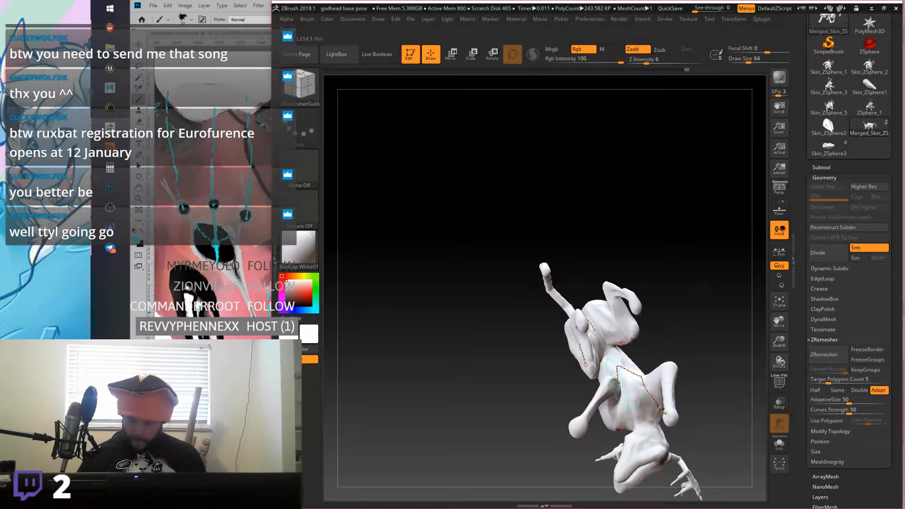
pyautogui.moveTo(620, 417); pyautogui.dragTo(592, 392, button='right')
pyautogui.moveTo(593, 392); pyautogui.dragTo(602, 396)
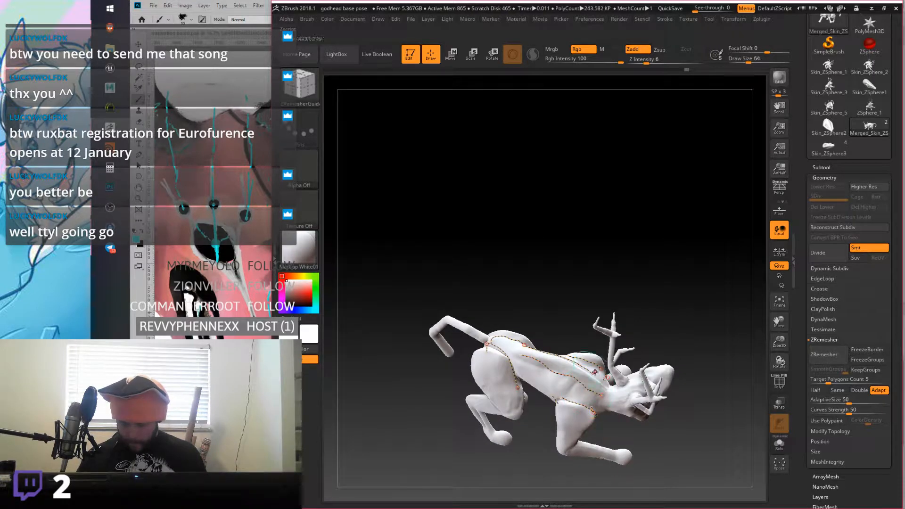
# Step: Draw guide curves across the base of the neck in front of the shoulders
pyautogui.moveTo(595, 410); pyautogui.dragTo(648, 436, button='right')
pyautogui.moveTo(648, 434); pyautogui.dragTo(667, 447)
pyautogui.moveTo(703, 406); pyautogui.dragTo(577, 297, button='right')
pyautogui.click(720, 349)
# Step: Ring the bases of both horns with guide curves
pyautogui.moveTo(569, 267); pyautogui.dragTo(587, 251)
pyautogui.moveTo(587, 250)
pyautogui.mouseDown(button='right')
pyautogui.moveTo(595, 248)
pyautogui.moveTo(582, 259)
pyautogui.mouseUp(button='right')
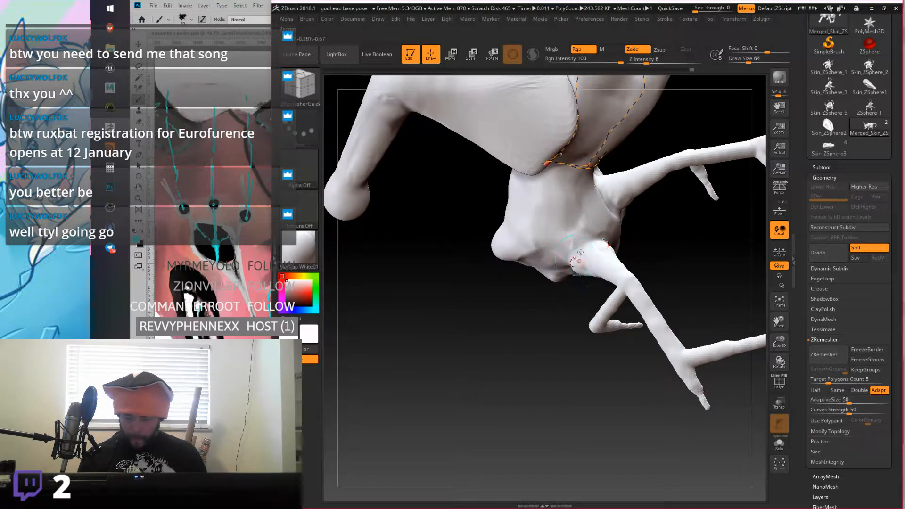
pyautogui.moveTo(607, 240); pyautogui.dragTo(616, 277)
pyautogui.moveTo(616, 278); pyautogui.dragTo(637, 248, button='right')
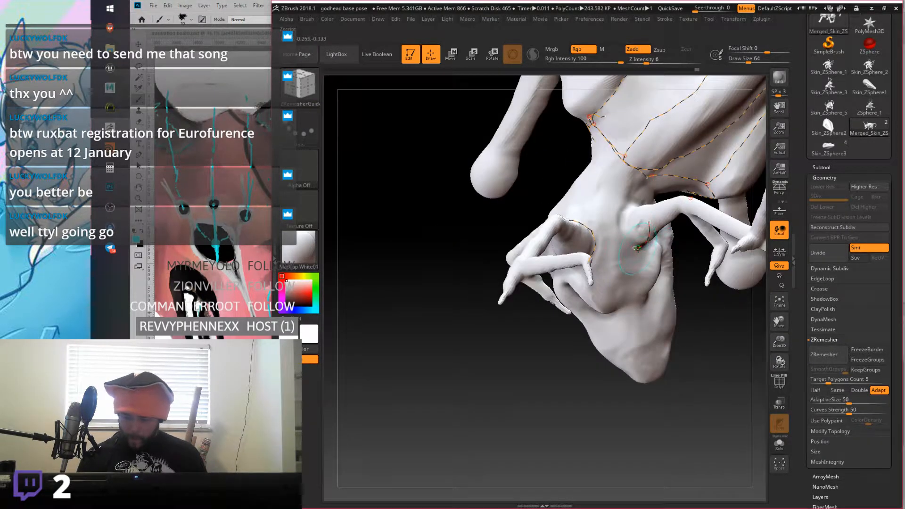
pyautogui.moveTo(649, 208); pyautogui.dragTo(627, 250, button='right')
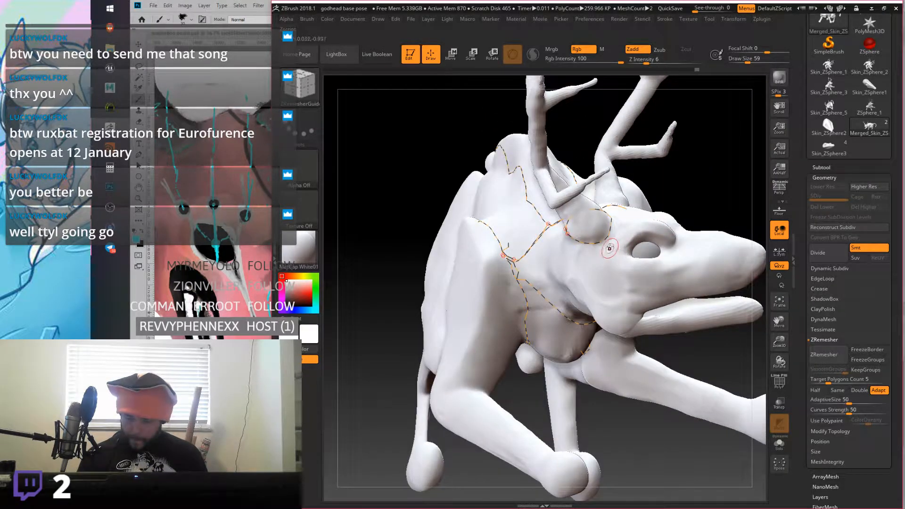
# Step: Draw guide curves across the forehead, over the brow and down the cheek behind the eye
pyautogui.moveTo(690, 244); pyautogui.dragTo(684, 212, button='right')
pyautogui.press(']')
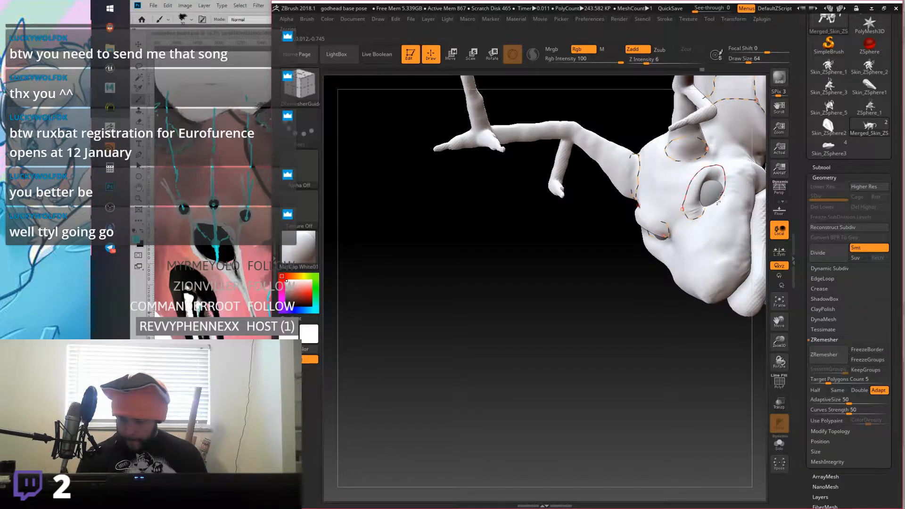
pyautogui.press('[')
pyautogui.moveTo(708, 211); pyautogui.dragTo(662, 226, button='right')
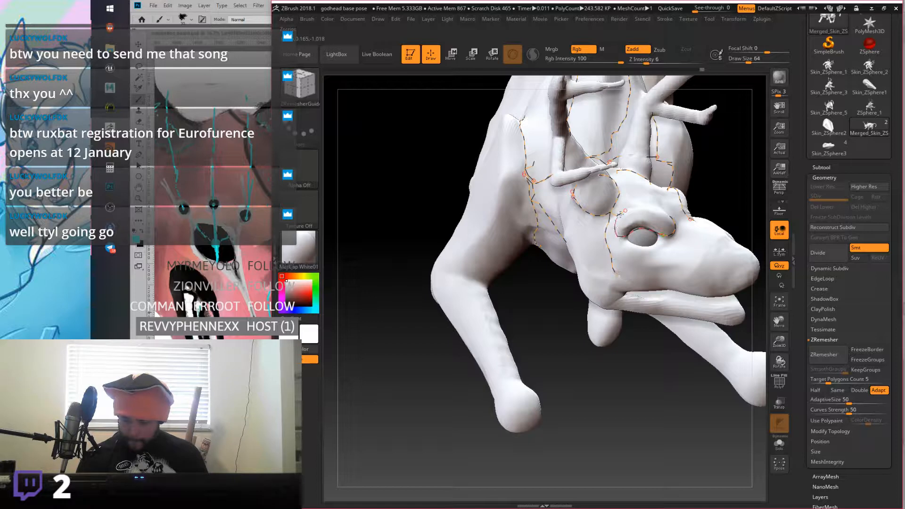
# Step: Try closing guide loops around the brow and the rim of the eye socket
pyautogui.moveTo(670, 216); pyautogui.dragTo(714, 234, button='right')
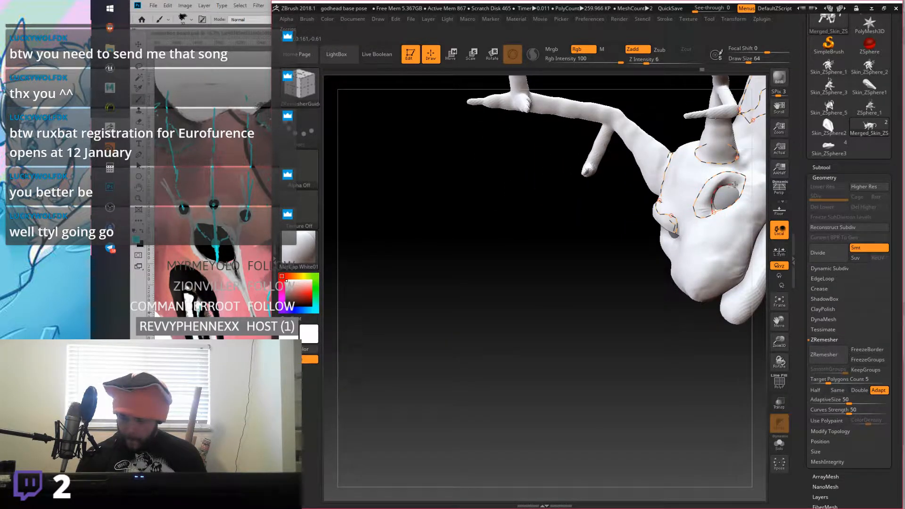
pyautogui.moveTo(686, 222); pyautogui.dragTo(634, 234, button='right')
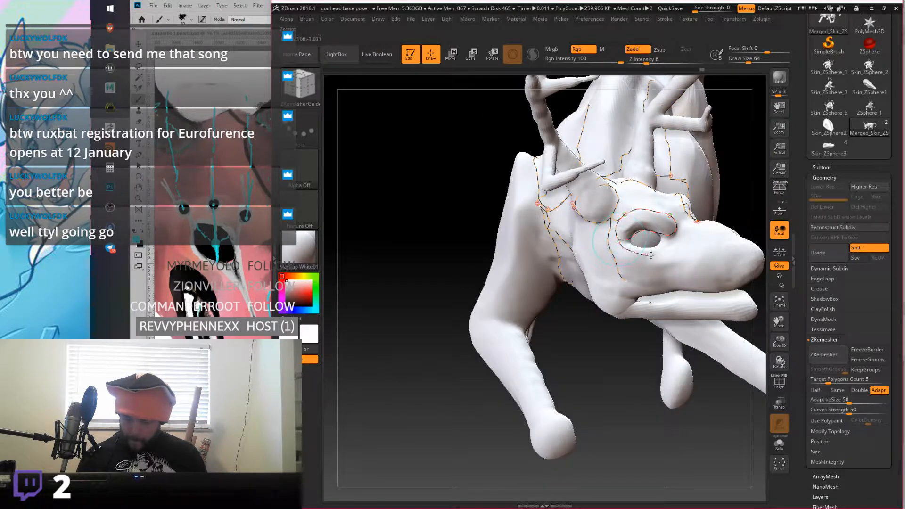
pyautogui.moveTo(664, 234); pyautogui.dragTo(660, 241)
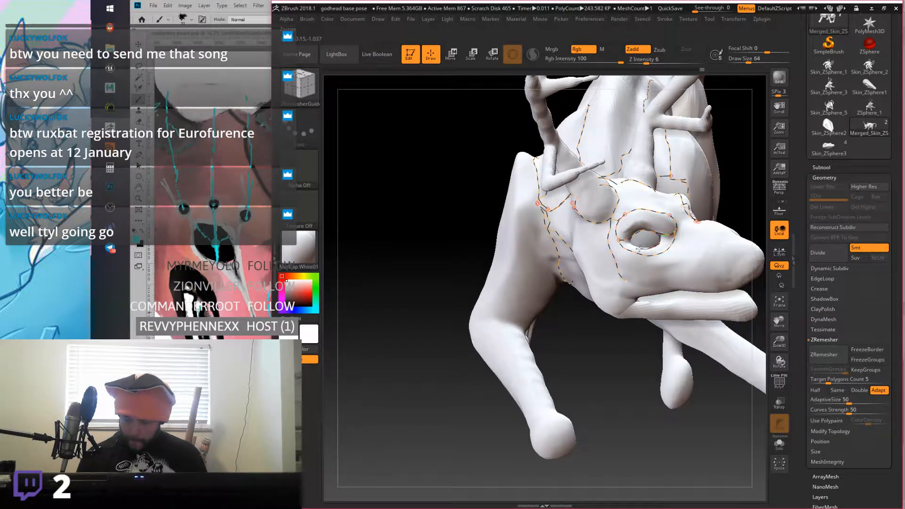
pyautogui.moveTo(622, 234); pyautogui.dragTo(699, 235, button='right')
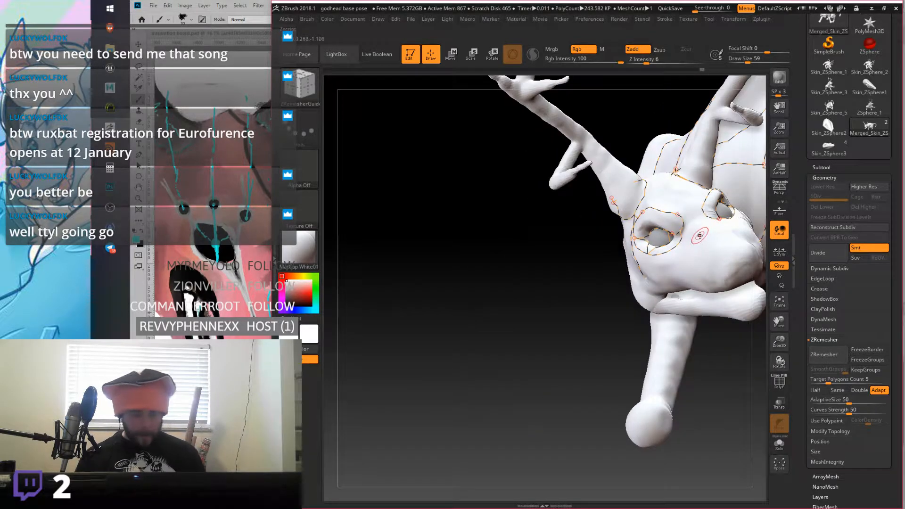
# Step: Undo the guide loops drawn around the eyes
pyautogui.press('ctrl')
pyautogui.hotkey('ctrl', 'shift')
pyautogui.hotkey('ctrl', 'shift', 'z')
pyautogui.hotkey('ctrl', 'z')
pyautogui.hotkey('ctrl', 'z')
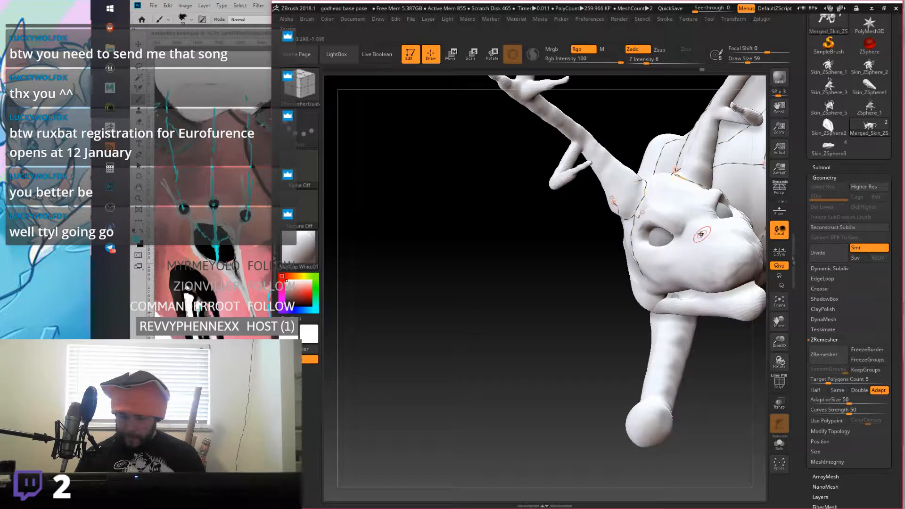
pyautogui.moveTo(703, 235); pyautogui.dragTo(699, 224, button='right')
pyautogui.hotkey('ctrl', 'z')
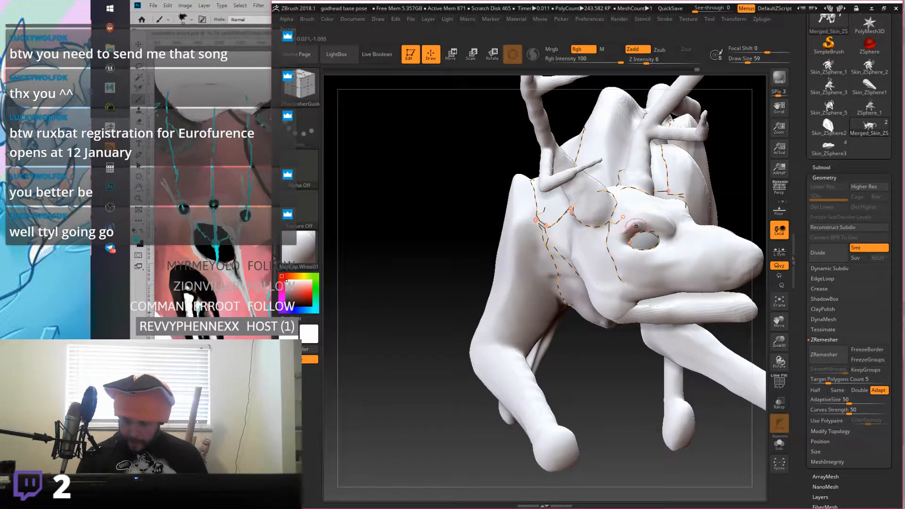
# Step: Draw an outer guide loop around the eye socket and a second one around its inner rim
pyautogui.press(']')
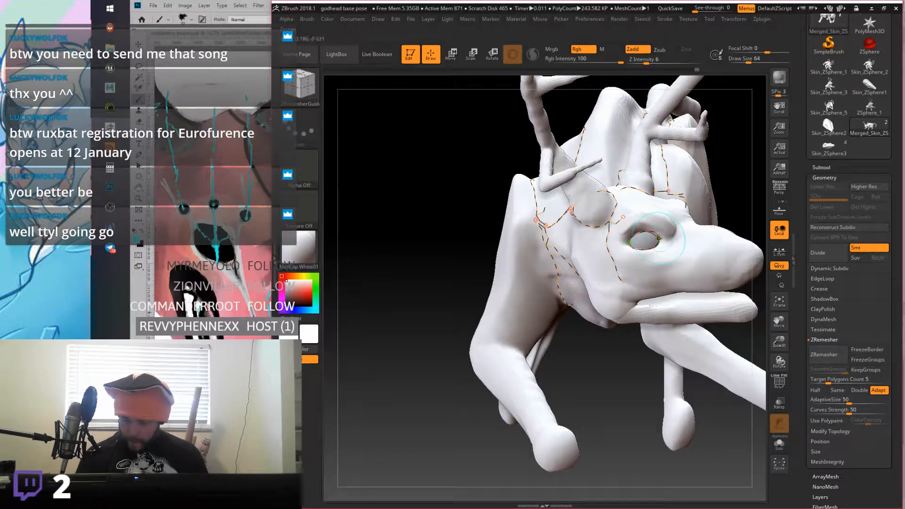
pyautogui.moveTo(638, 215); pyautogui.dragTo(660, 215)
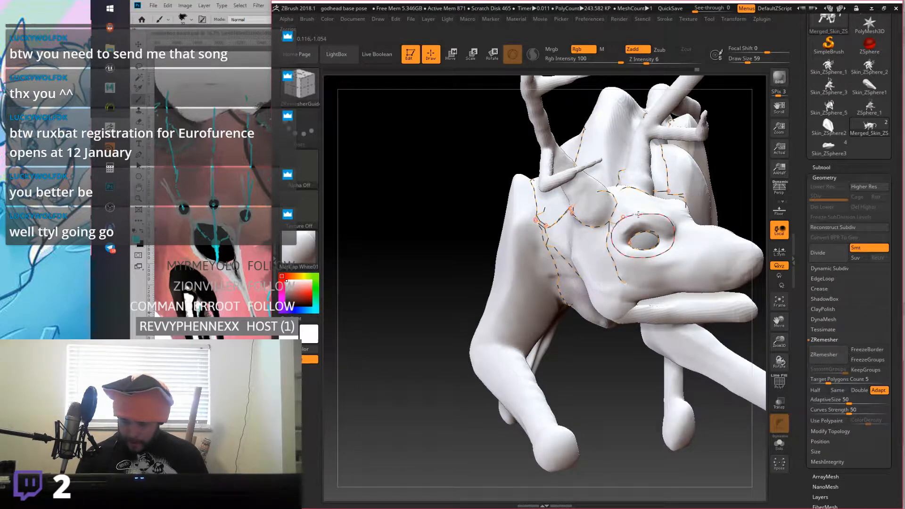
pyautogui.moveTo(657, 208); pyautogui.dragTo(613, 259, button='right')
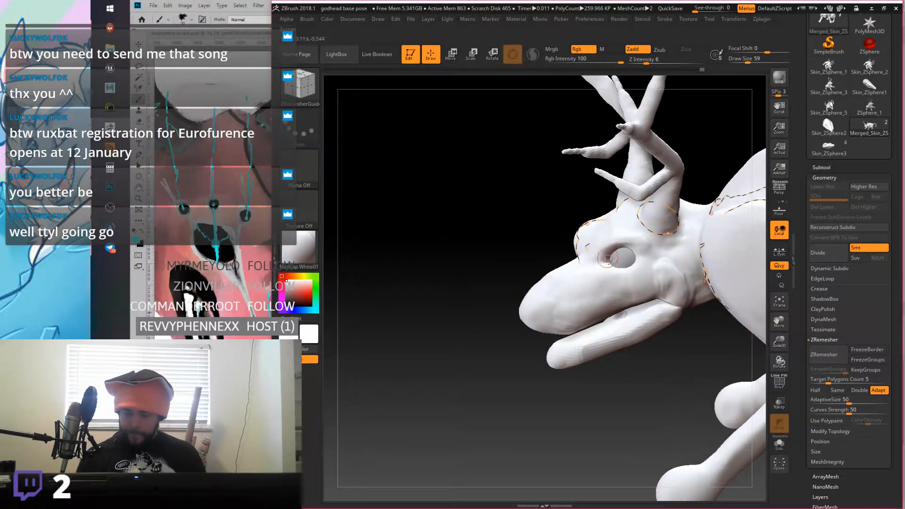
pyautogui.moveTo(609, 259); pyautogui.dragTo(609, 262)
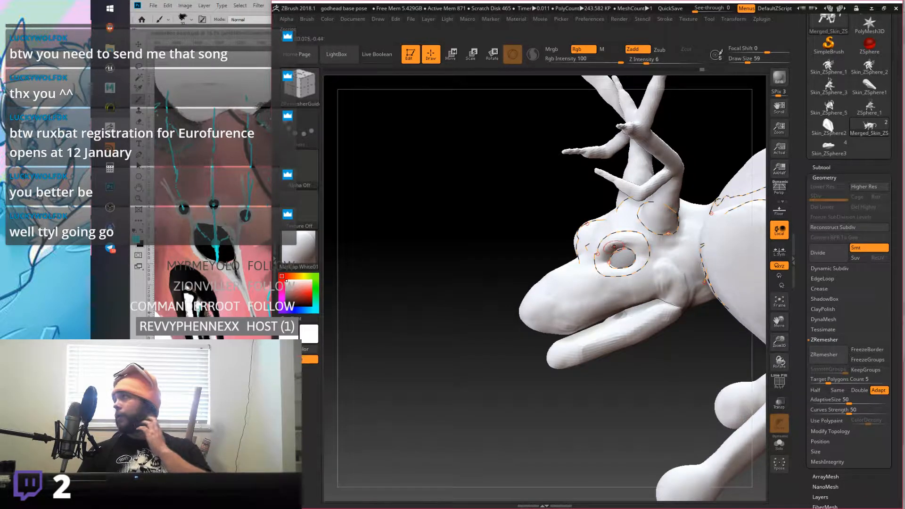
pyautogui.moveTo(612, 285); pyautogui.dragTo(593, 175, button='right')
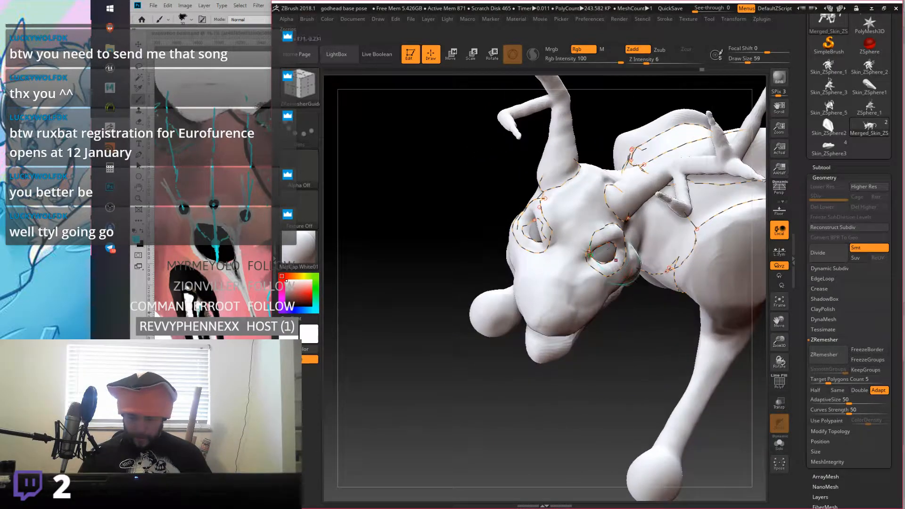
# Step: Draw a centerline guide curve from the forehead down the snout and another along the underside of the lower jaw to the throat
pyautogui.moveTo(592, 171); pyautogui.dragTo(566, 251)
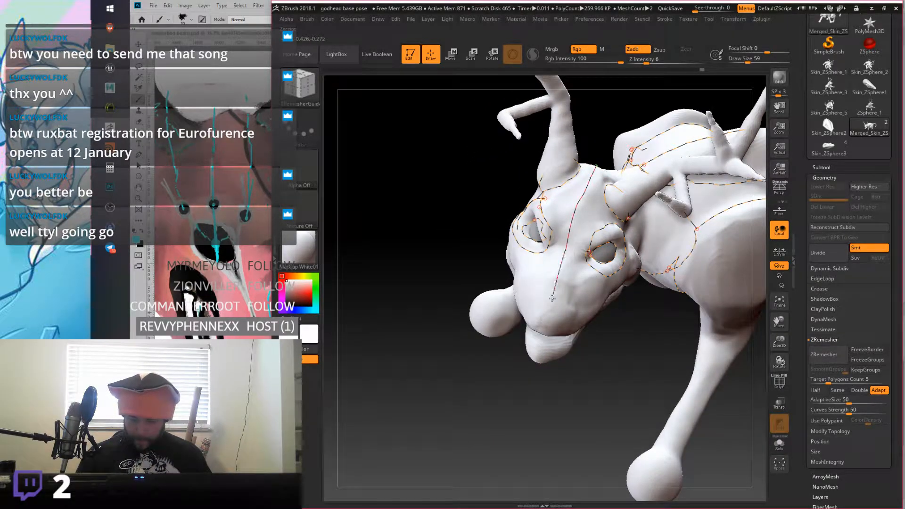
pyautogui.moveTo(547, 321); pyautogui.dragTo(538, 344, button='right')
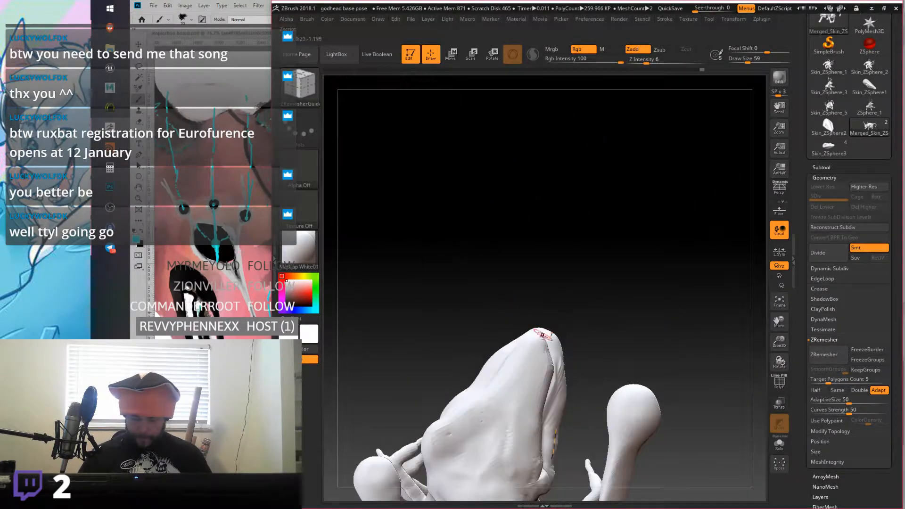
pyautogui.moveTo(525, 371); pyautogui.dragTo(495, 445)
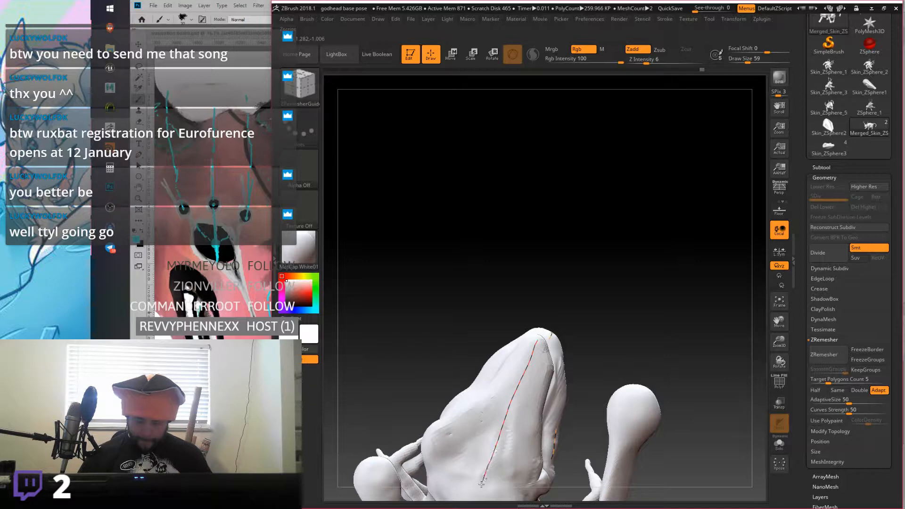
pyautogui.moveTo(511, 415); pyautogui.dragTo(465, 355, button='right')
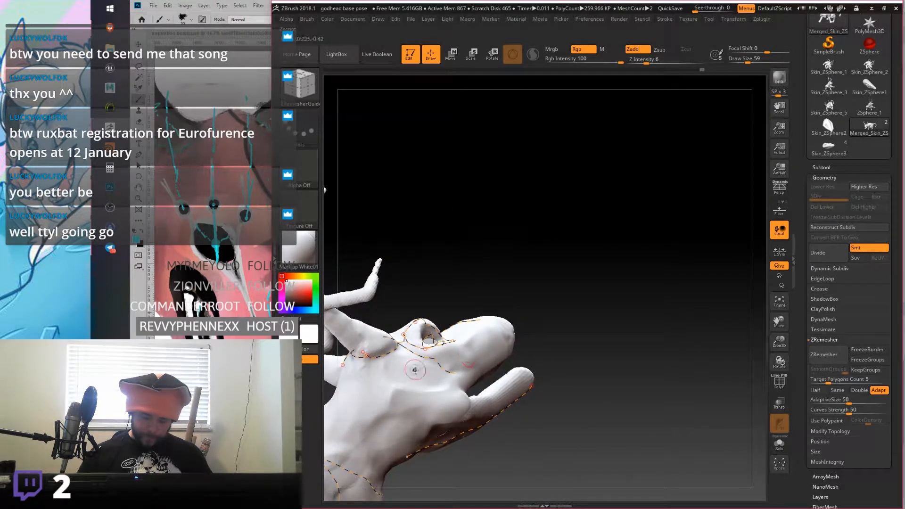
# Step: Draw guide curves around the corner of the mouth and along the edge of the lower jaw
pyautogui.moveTo(480, 415); pyautogui.dragTo(681, 390, button='right')
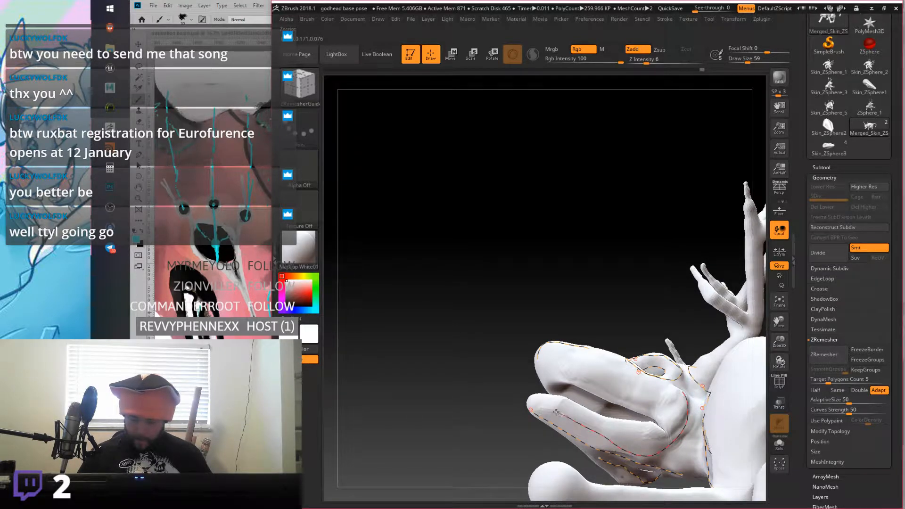
pyautogui.moveTo(530, 410); pyautogui.dragTo(561, 349, button='right')
pyautogui.moveTo(564, 435); pyautogui.dragTo(564, 306, button='right')
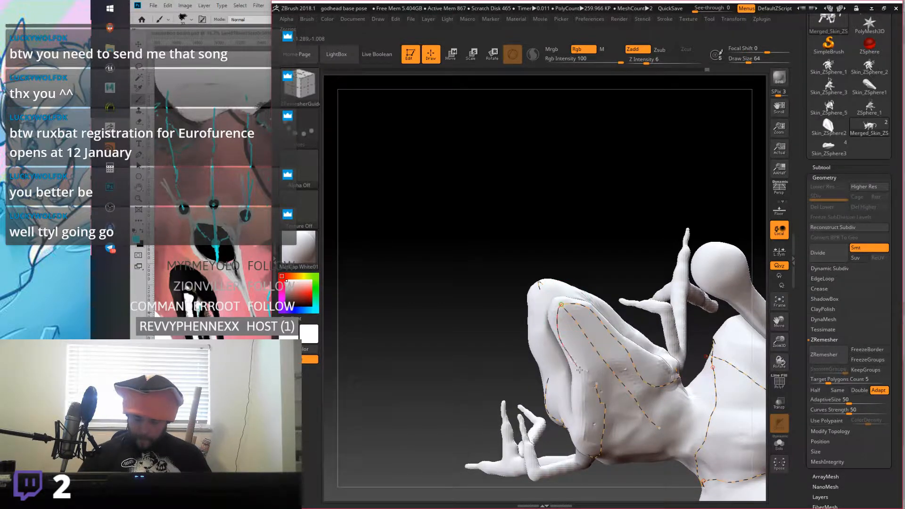
# Step: Ring the foreleg joints and the hind-leg knees with guide curves
pyautogui.moveTo(596, 321); pyautogui.dragTo(626, 260, button='right')
pyautogui.moveTo(403, 418)
pyautogui.mouseDown(button='right')
pyautogui.moveTo(434, 406)
pyautogui.moveTo(404, 414)
pyautogui.mouseUp(button='right')
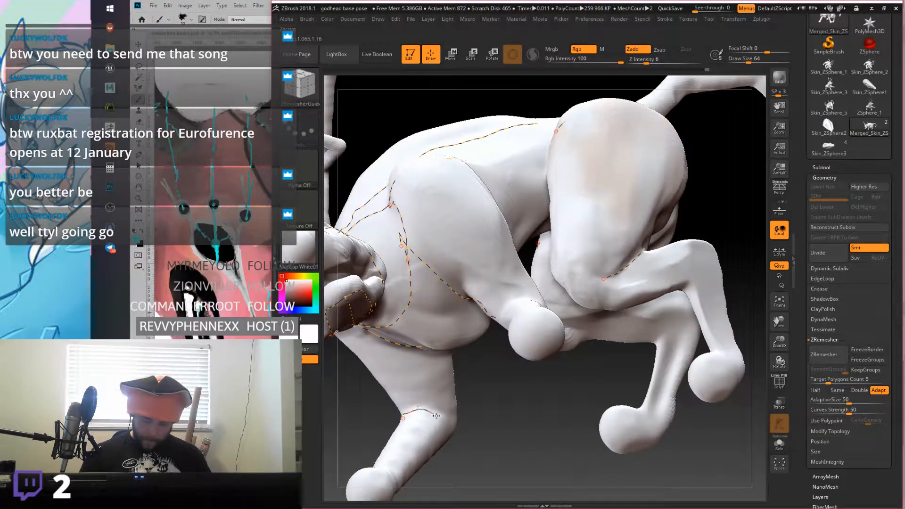
pyautogui.moveTo(448, 358); pyautogui.dragTo(471, 274, button='right')
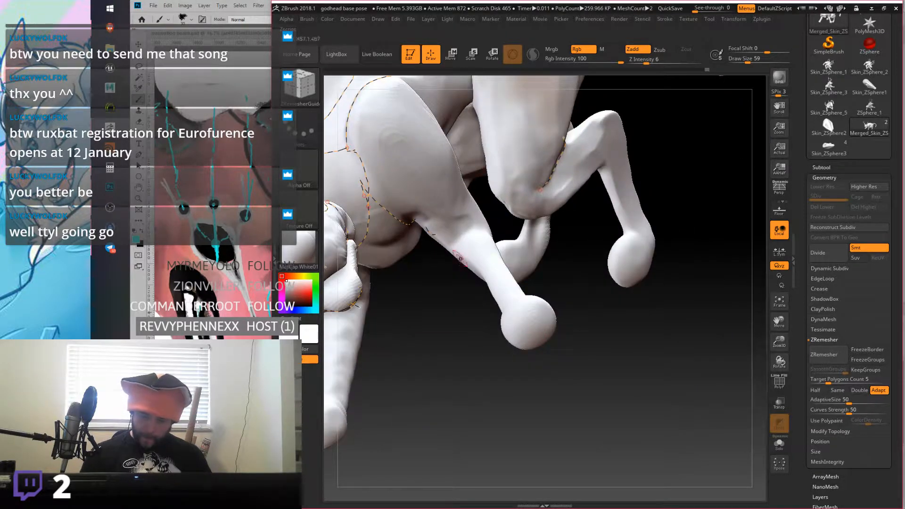
pyautogui.moveTo(491, 236); pyautogui.dragTo(535, 200, button='right')
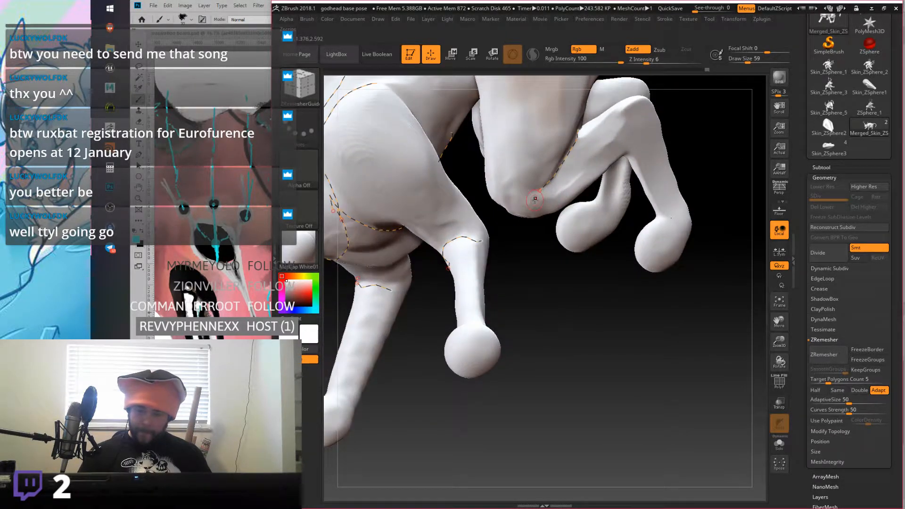
pyautogui.moveTo(622, 188); pyautogui.dragTo(514, 253, button='right')
pyautogui.moveTo(515, 217); pyautogui.dragTo(518, 251, button='right')
pyautogui.moveTo(526, 220)
pyautogui.mouseDown(button='right')
pyautogui.moveTo(602, 172)
pyautogui.moveTo(550, 202)
pyautogui.moveTo(578, 180)
pyautogui.mouseUp(button='right')
pyautogui.moveTo(693, 148); pyautogui.dragTo(627, 163, button='right')
# Step: Complete the guide rings on the lower legs just above the feet and save the project
pyautogui.keyDown('shift'); pyautogui.moveTo(730, 118); pyautogui.dragTo(703, 197, button='right'); pyautogui.keyUp('shift')
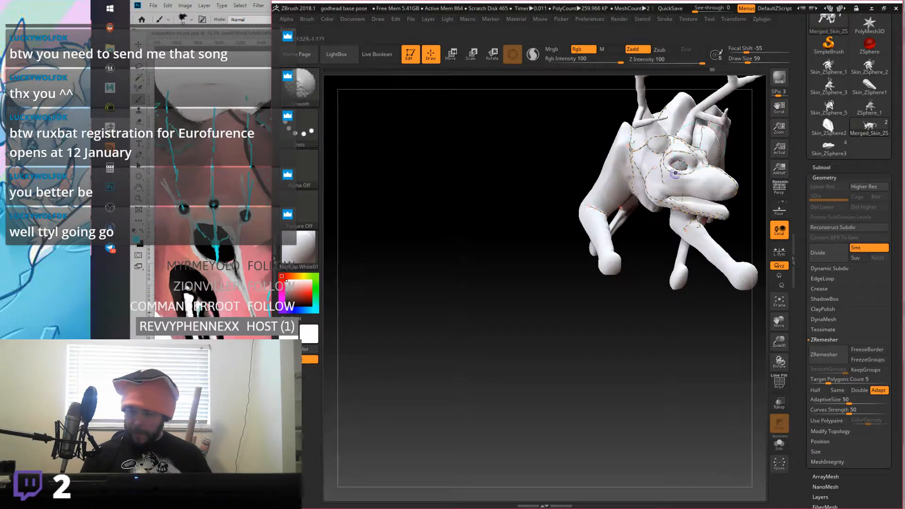
pyautogui.moveTo(710, 147); pyautogui.dragTo(712, 247, button='right')
pyautogui.moveTo(577, 277); pyautogui.dragTo(486, 215, button='right')
pyautogui.rightClick(401, 208)
pyautogui.moveTo(507, 131); pyautogui.dragTo(495, 255, button='right')
pyautogui.moveTo(566, 283)
pyautogui.mouseDown(button='right')
pyautogui.moveTo(568, 291)
pyautogui.moveTo(562, 233)
pyautogui.moveTo(579, 281)
pyautogui.moveTo(563, 279)
pyautogui.mouseUp(button='right')
pyautogui.hotkey('ctrl', 's')
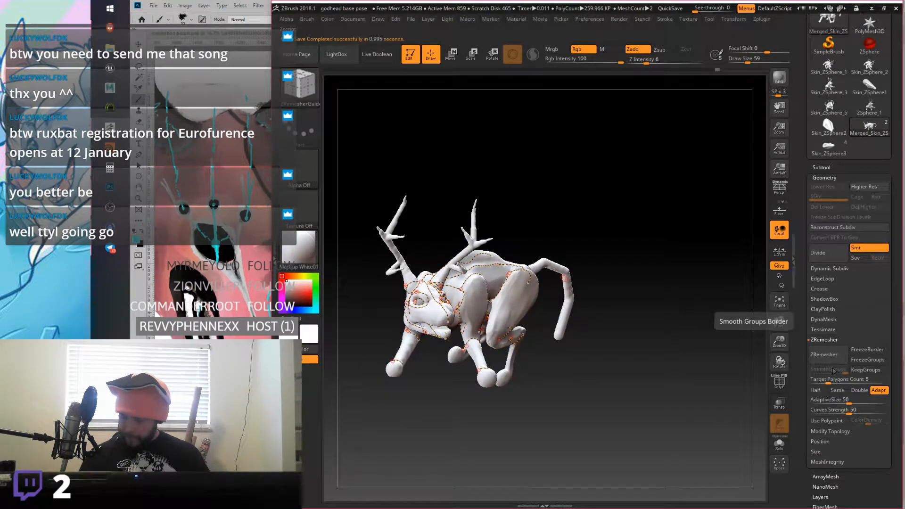
# Step: Try retopologizing the creature with ZRemesher at a target polygon count of 5, checking and closing Task Manager
pyautogui.click(834, 354)
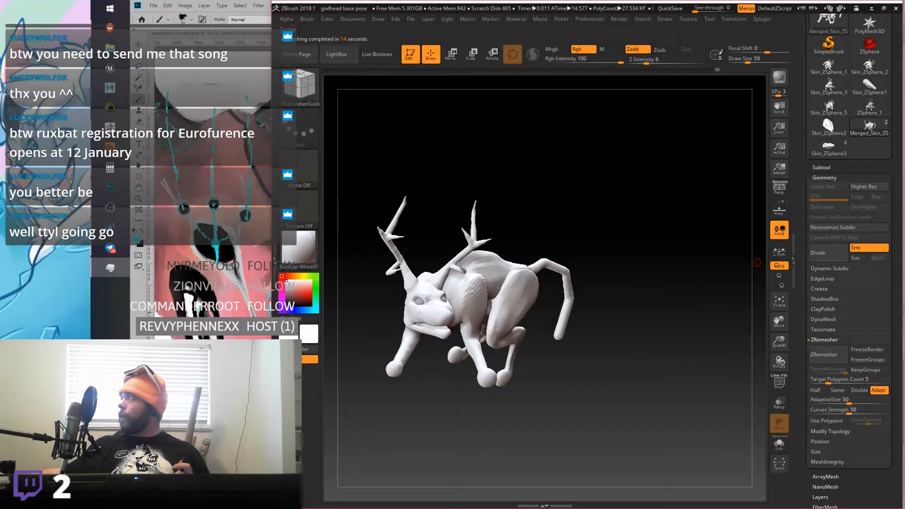
pyautogui.moveTo(898, 172); pyautogui.dragTo(262, 47)
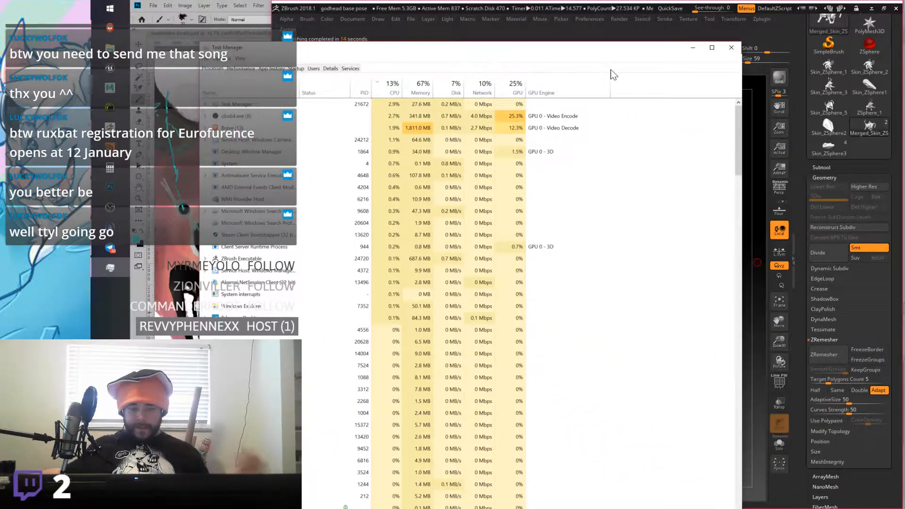
pyautogui.moveTo(657, 55); pyautogui.dragTo(646, 38)
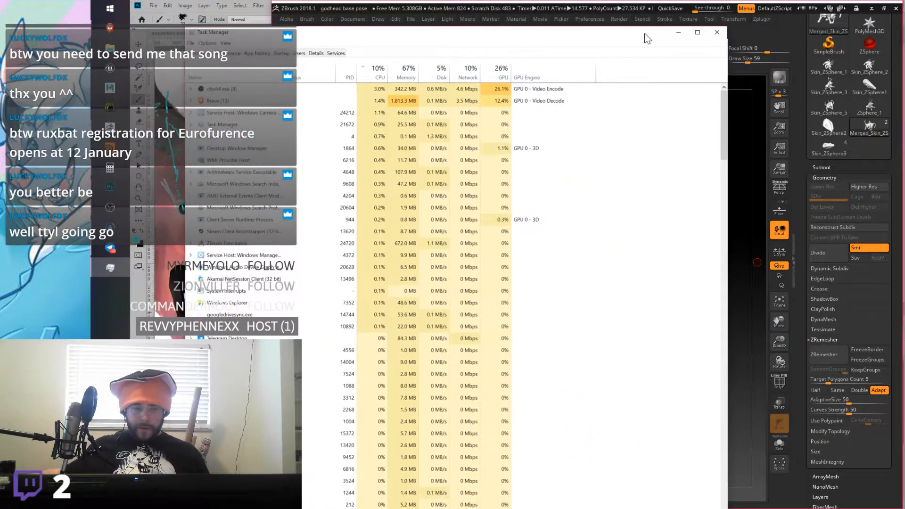
pyautogui.click(717, 32)
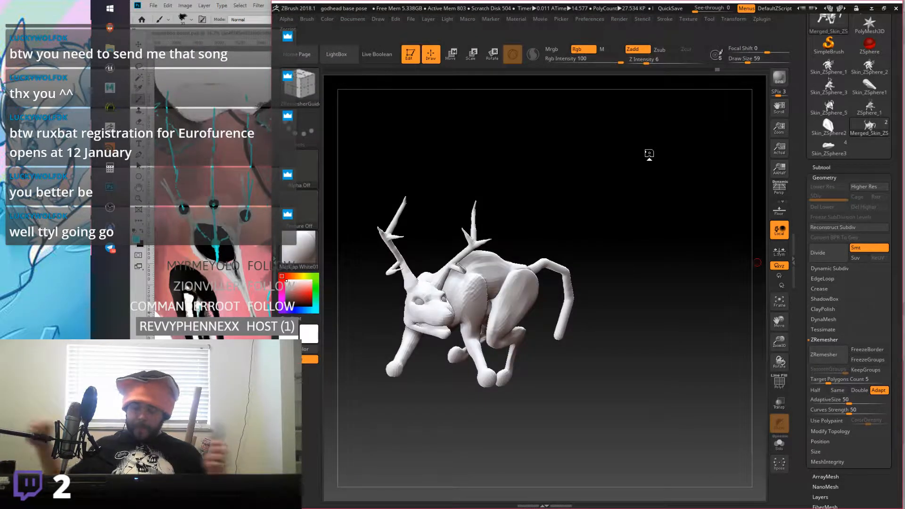
# Step: Show the wireframe with polygroups and examine the remeshed topology of the head and lower jaw
pyautogui.moveTo(623, 279); pyautogui.dragTo(653, 299, button='right')
pyautogui.press('f')
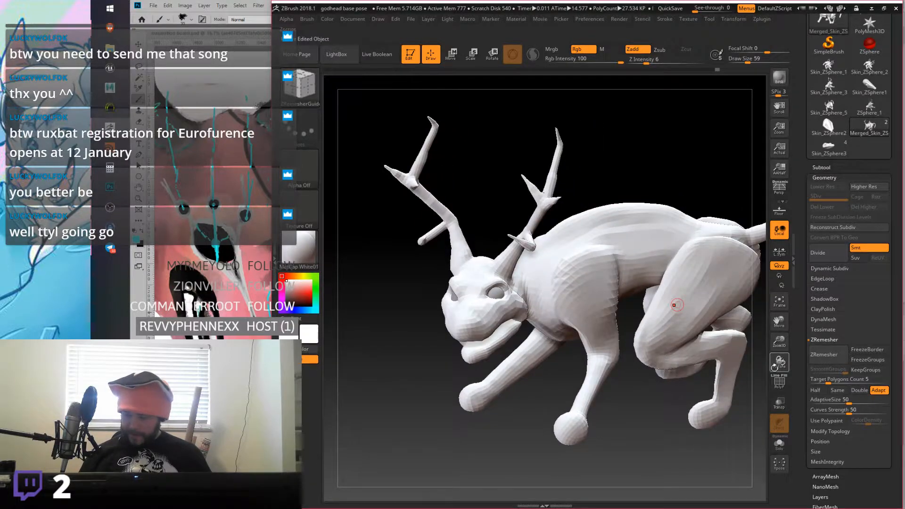
pyautogui.click(780, 382)
pyautogui.moveTo(745, 359)
pyautogui.mouseDown(button='right')
pyautogui.moveTo(585, 243)
pyautogui.moveTo(518, 275)
pyautogui.moveTo(528, 332)
pyautogui.moveTo(556, 302)
pyautogui.moveTo(624, 261)
pyautogui.moveTo(709, 236)
pyautogui.moveTo(592, 267)
pyautogui.moveTo(630, 249)
pyautogui.mouseUp(button='right')
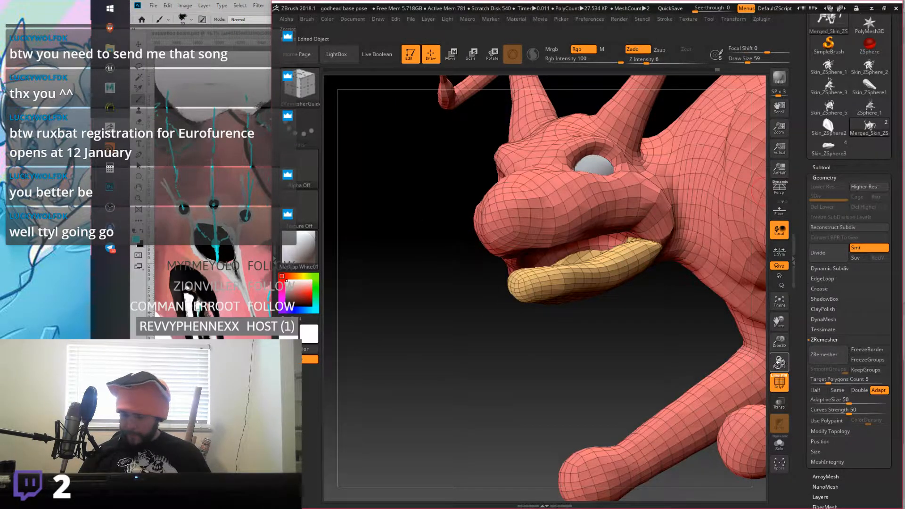
pyautogui.keyDown('ctrl'); pyautogui.keyDown('shift'); pyautogui.click(590, 264); pyautogui.keyUp('shift'); pyautogui.keyUp('ctrl')
pyautogui.keyDown('ctrl'); pyautogui.keyDown('shift'); pyautogui.click(669, 278); pyautogui.keyUp('shift'); pyautogui.keyUp('ctrl')
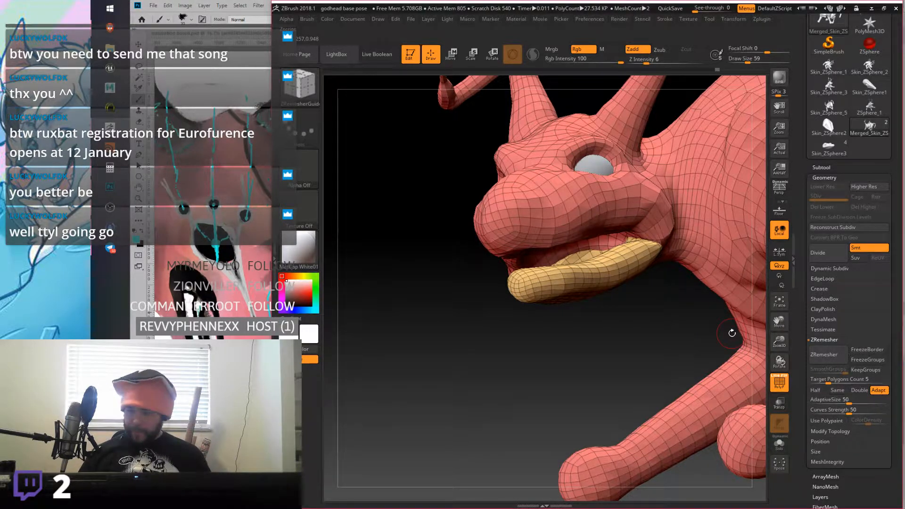
# Step: Undo the ZRemesher pass to restore the dense mesh with its guide curves
pyautogui.hotkey('ctrl', 'z')
pyautogui.hotkey('ctrl', 'z')
pyautogui.hotkey('ctrl', 'z')
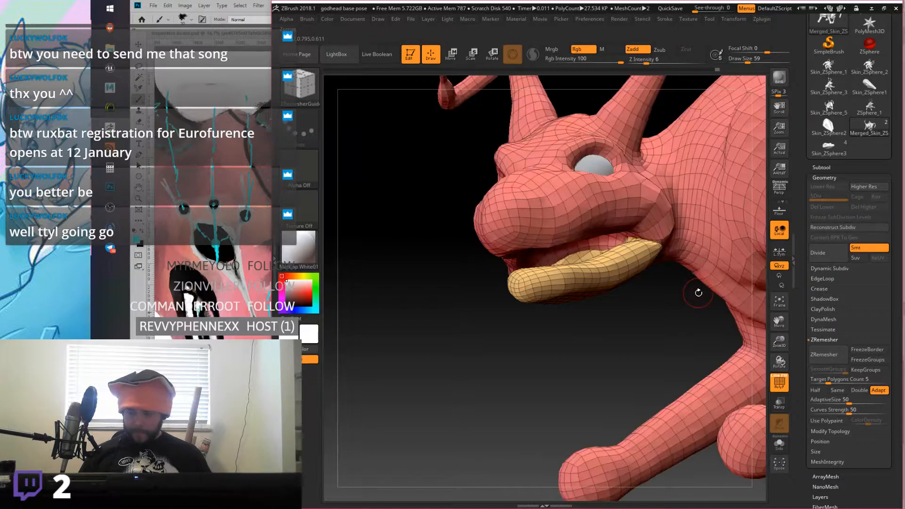
pyautogui.hotkey('ctrl', 'shift', 'z')
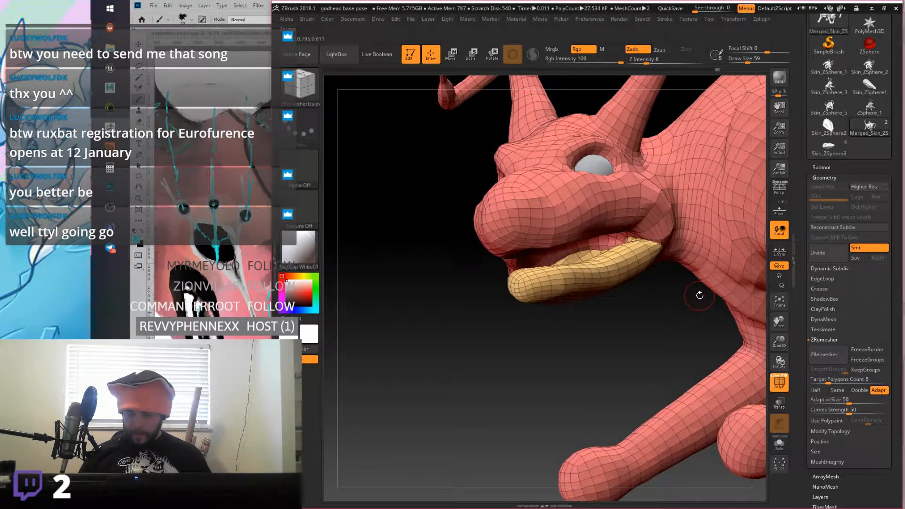
pyautogui.hotkey('ctrl', 'z')
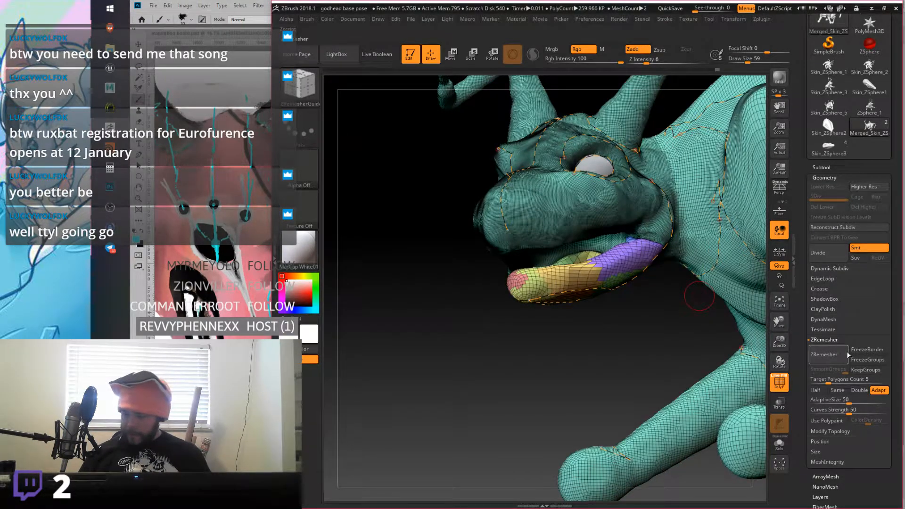
# Step: Look through the merged skin's subtool operations and Remesh options
pyautogui.click(822, 167)
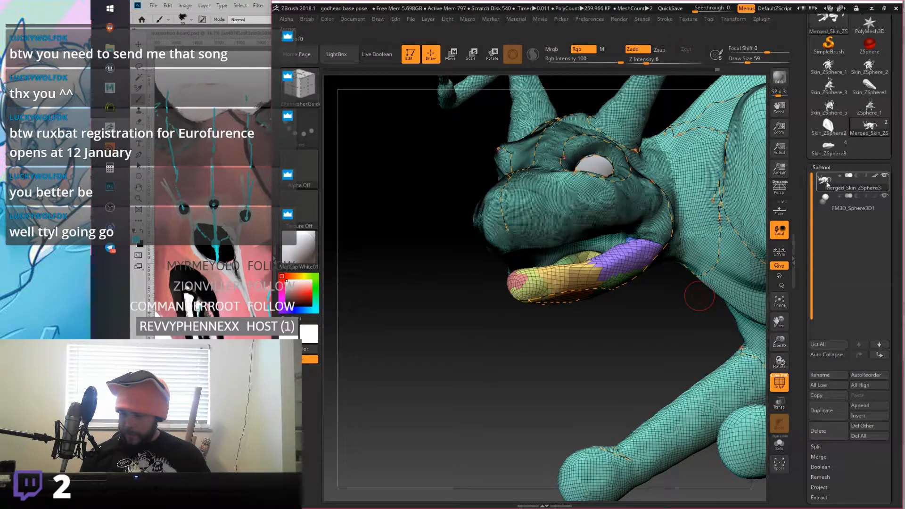
pyautogui.moveTo(828, 183)
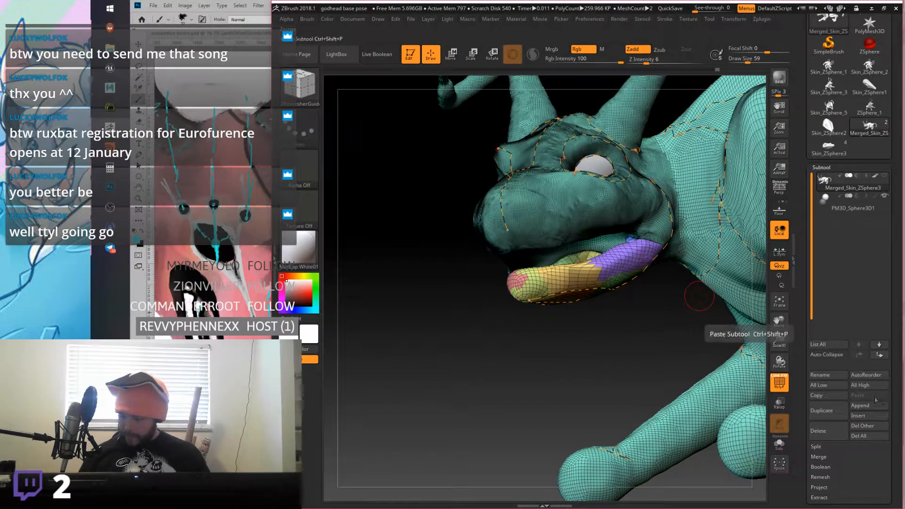
pyautogui.moveTo(896, 415); pyautogui.dragTo(896, 368)
pyautogui.click(844, 420)
pyautogui.moveTo(896, 426); pyautogui.dragTo(862, 345)
pyautogui.click(835, 321)
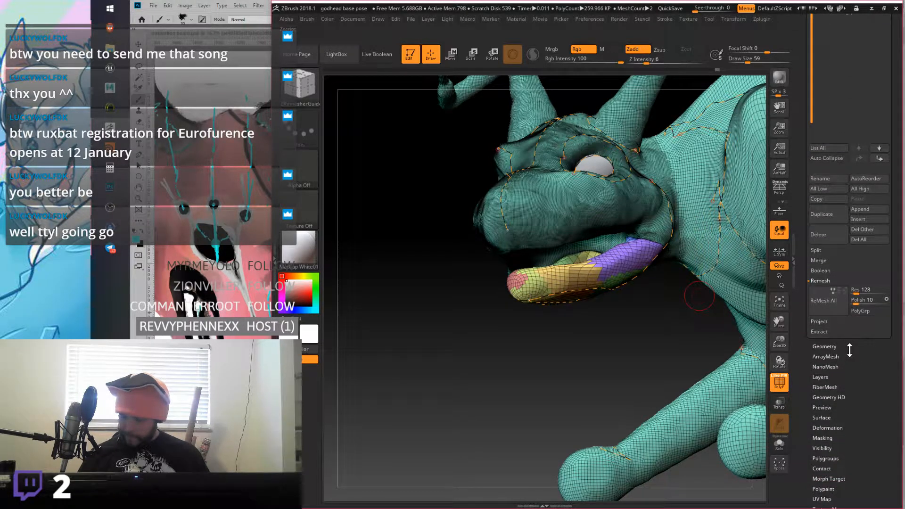
pyautogui.click(847, 350)
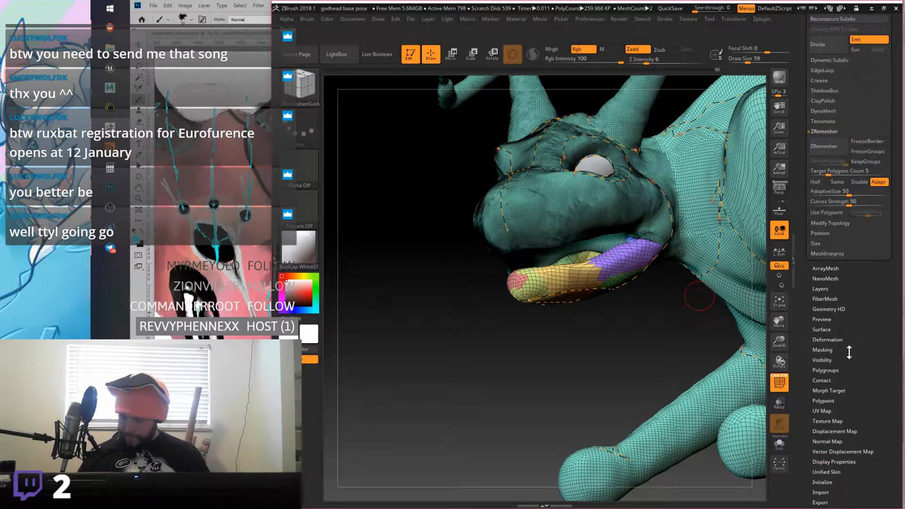
# Step: Delete the merged skin's hidden geometry with the Modify Topology options
pyautogui.moveTo(858, 347); pyautogui.dragTo(854, 392)
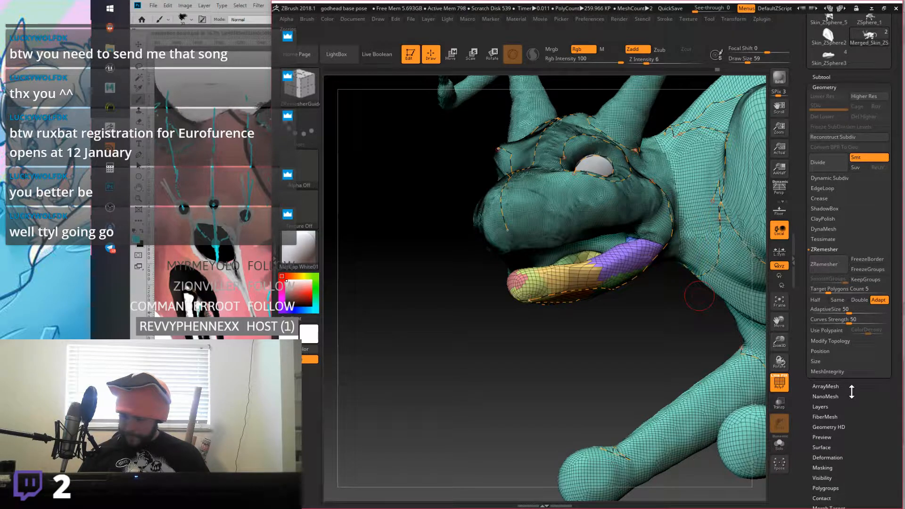
pyautogui.moveTo(852, 392); pyautogui.dragTo(853, 396)
pyautogui.click(848, 345)
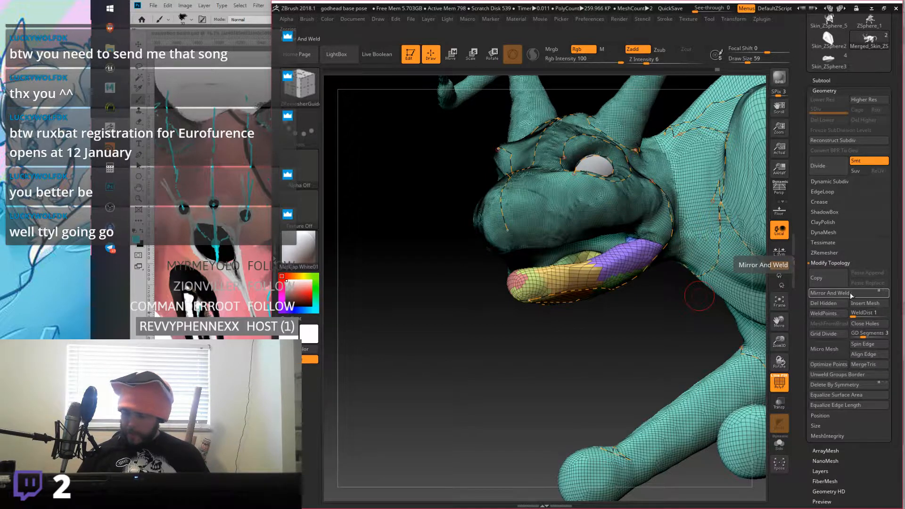
pyautogui.click(832, 304)
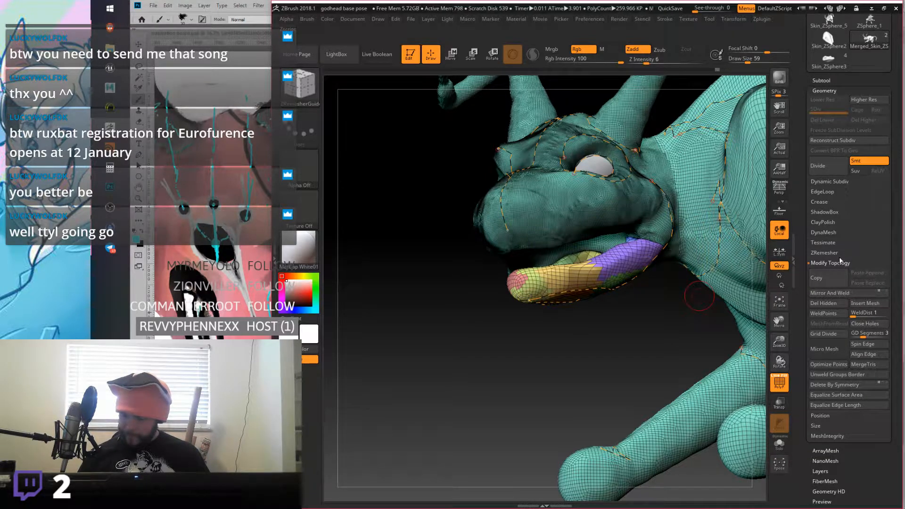
# Step: Convert the merged skin to a DynaMesh at resolution 128
pyautogui.click(823, 232)
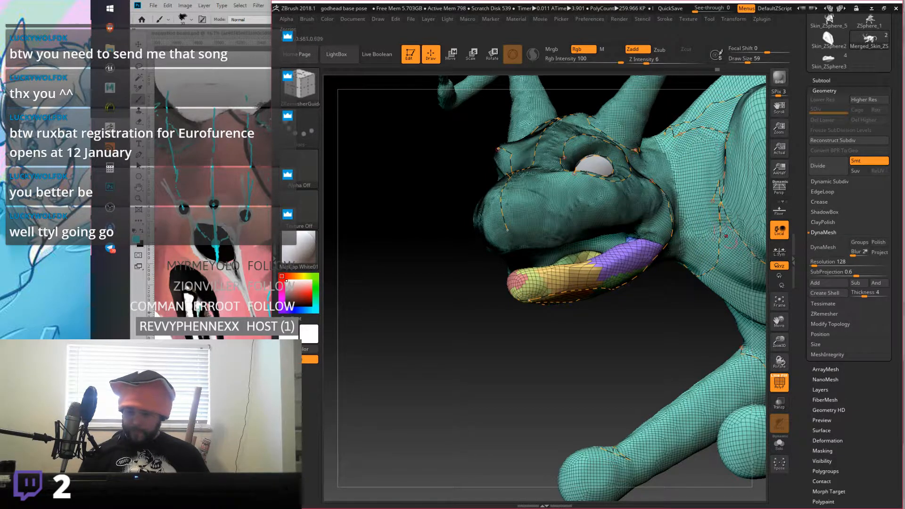
pyautogui.click(836, 250)
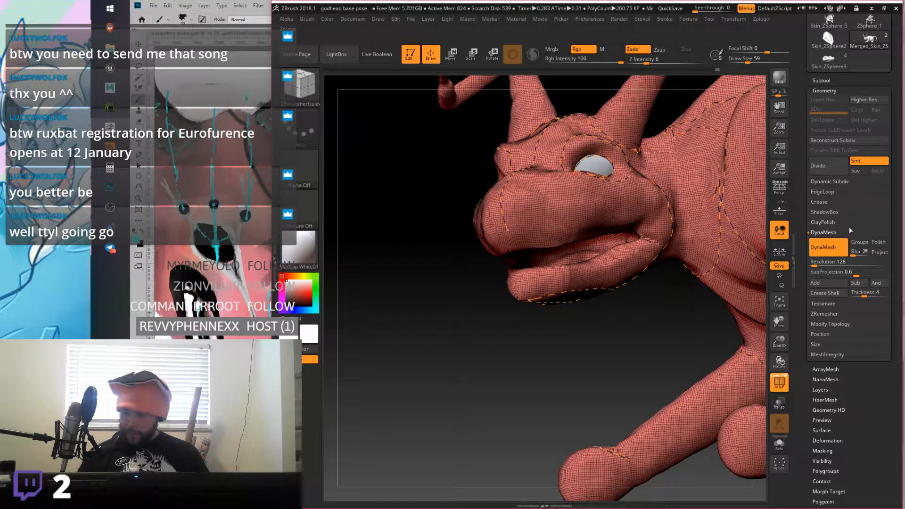
# Step: Retopologize the DynaMeshed skin with ZRemesher, using the guide curves drawn on the head and body
pyautogui.click(838, 313)
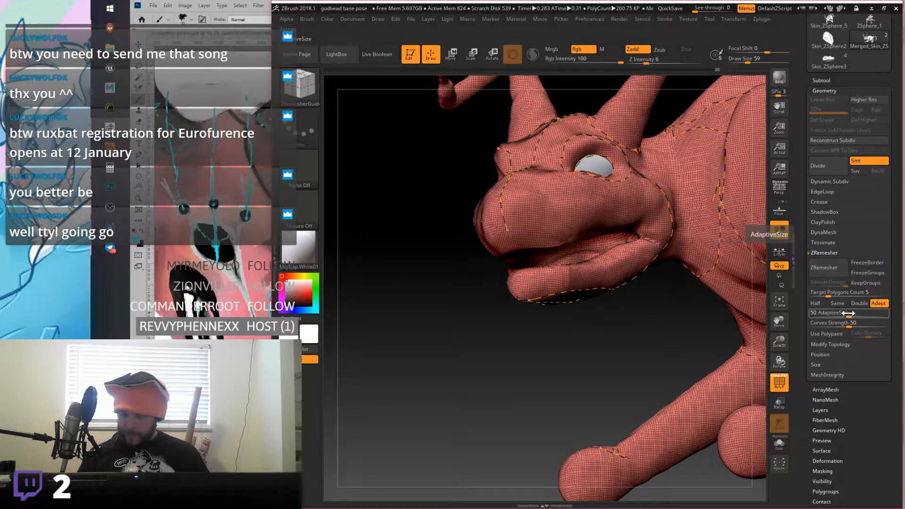
pyautogui.moveTo(646, 267); pyautogui.dragTo(668, 246)
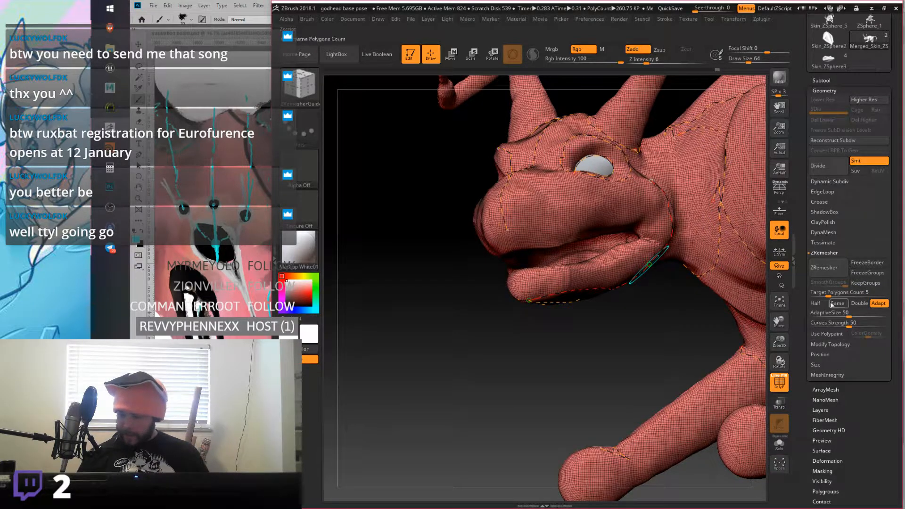
pyautogui.click(828, 267)
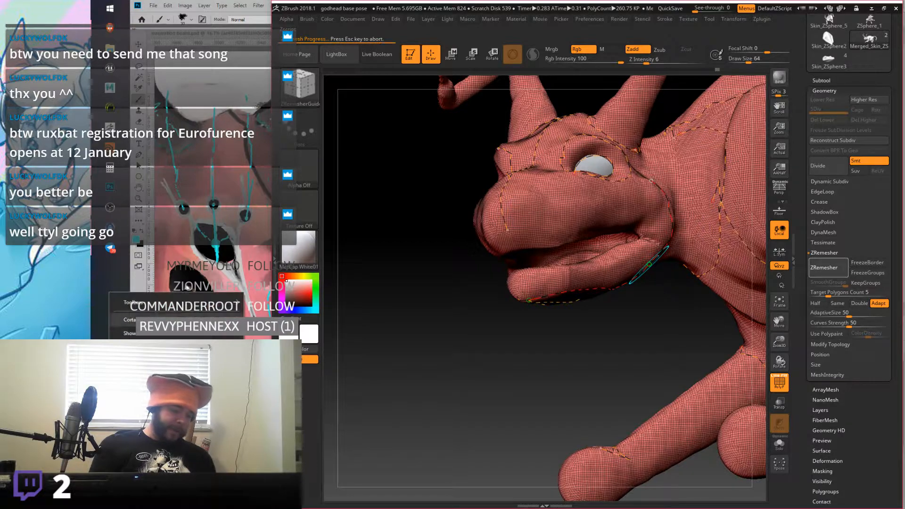
# Step: Open Task Manager, check the CPU's per-core performance graphs during the remesh, and close it again
pyautogui.click(141, 464)
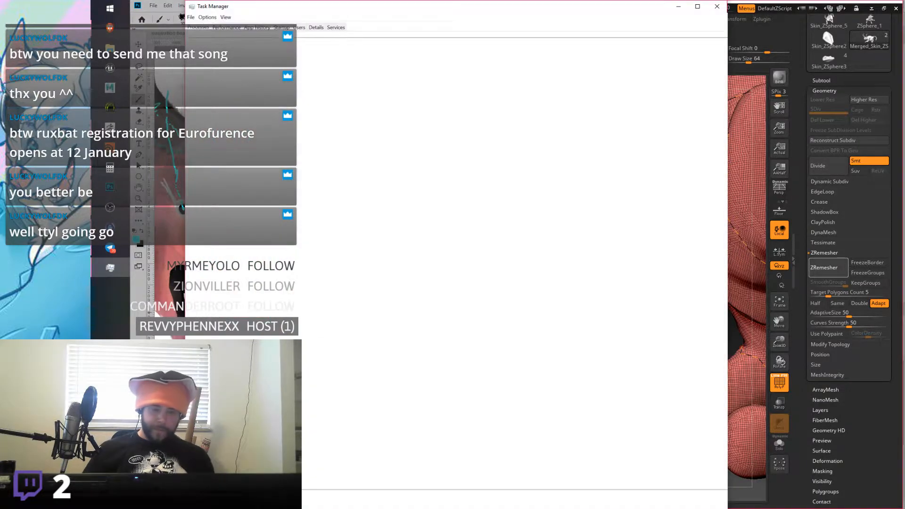
pyautogui.click(227, 27)
pyautogui.moveTo(275, 9); pyautogui.dragTo(296, 27)
pyautogui.click(218, 69)
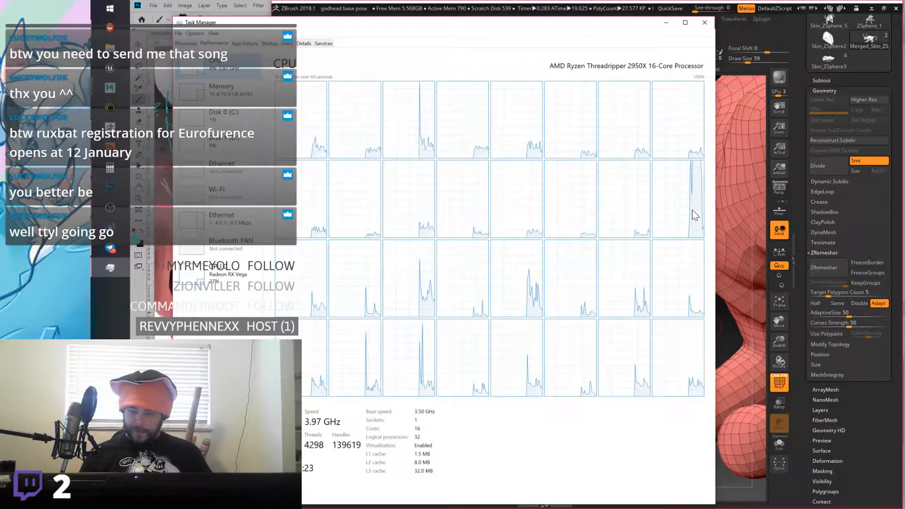
pyautogui.click(704, 24)
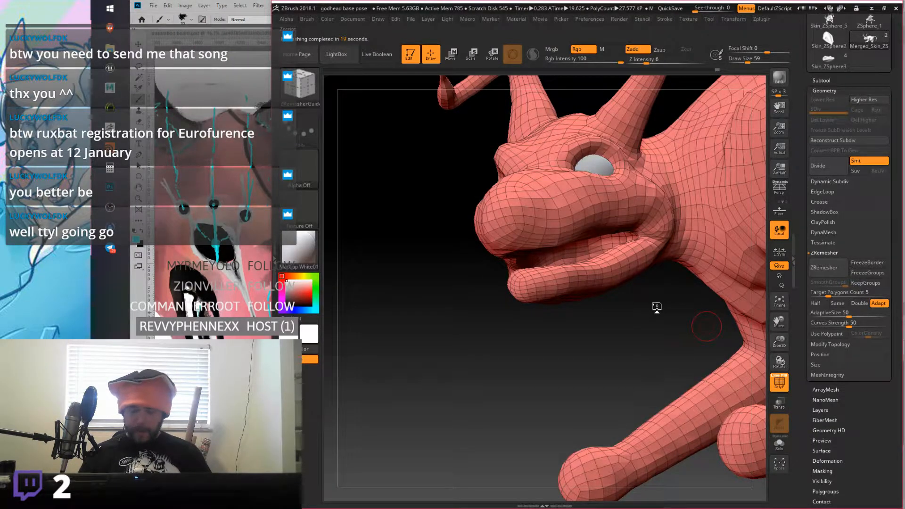
# Step: Turn on Double-sided display for the remeshed skin in its display properties
pyautogui.moveTo(657, 307); pyautogui.dragTo(663, 333)
pyautogui.scroll(-5, 844, 425)
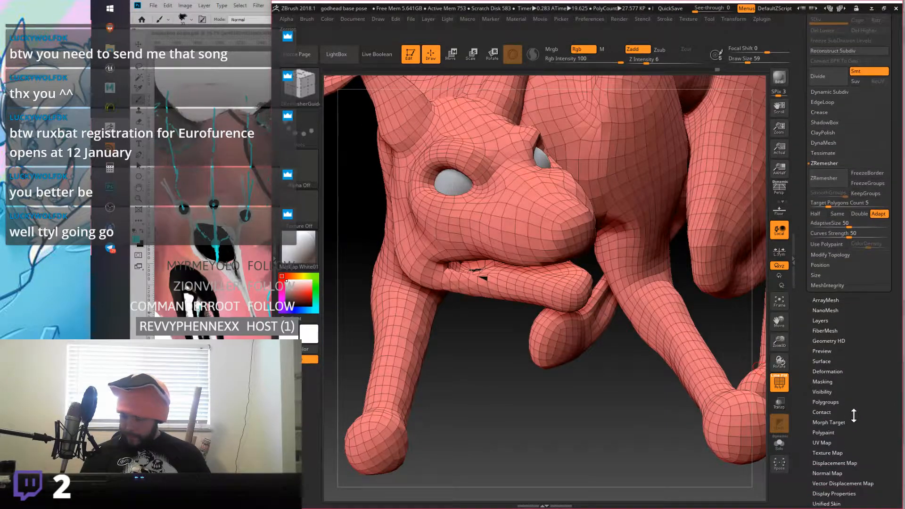
pyautogui.scroll(-1, 860, 402)
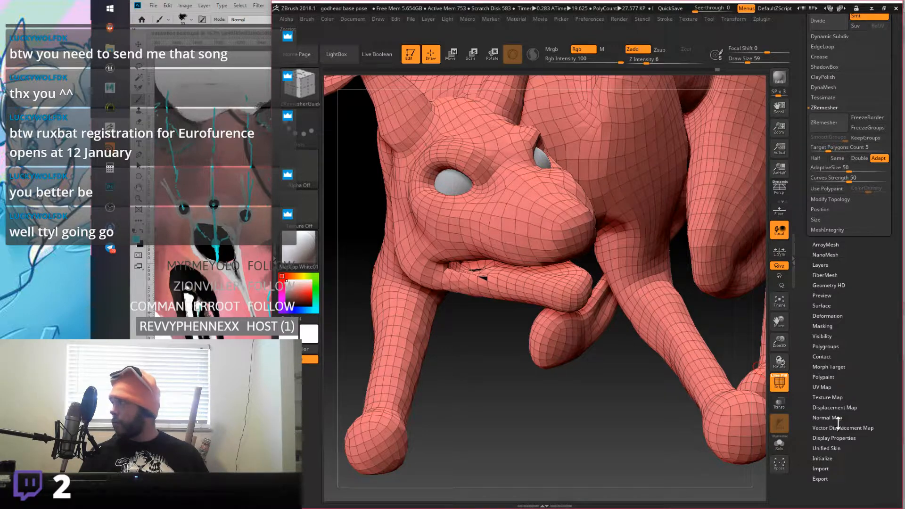
pyautogui.click(851, 441)
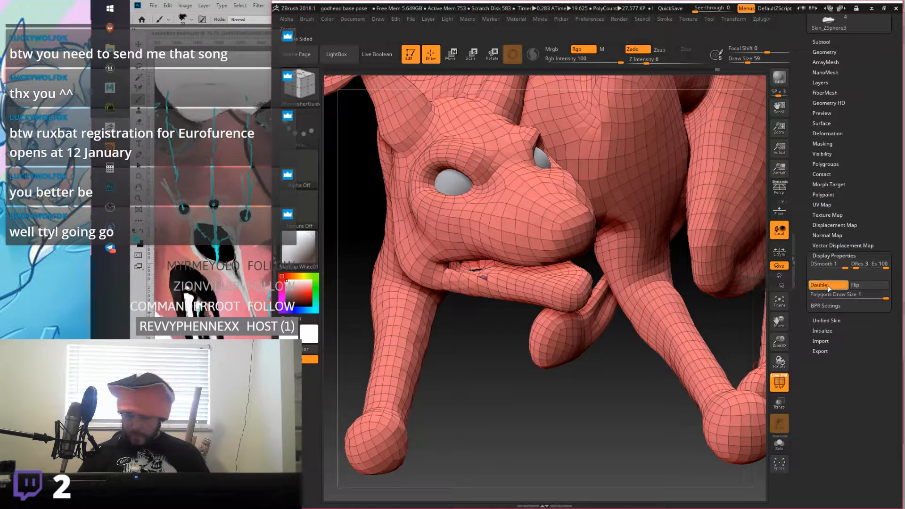
# Step: Examine the remeshed topology and the gaps inside the creature's mouth up close
pyautogui.moveTo(779, 362); pyautogui.dragTo(741, 346)
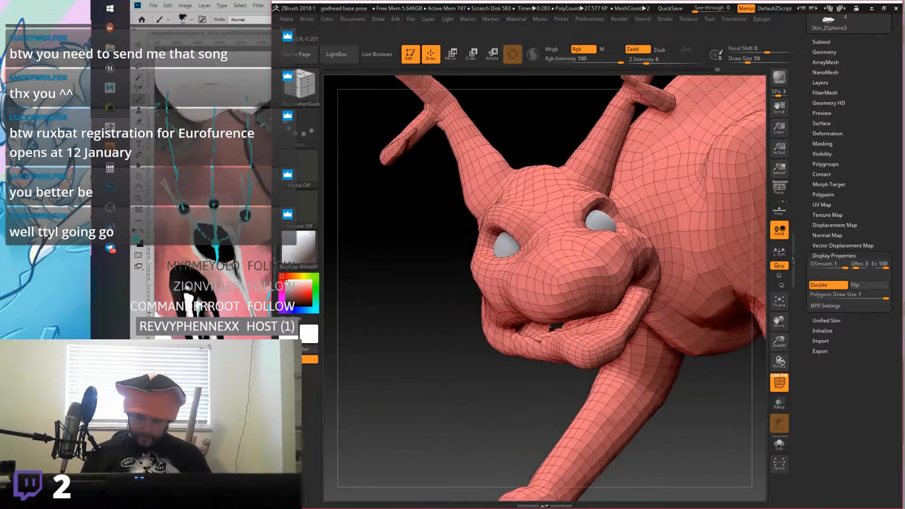
pyautogui.moveTo(556, 302); pyautogui.dragTo(565, 292, button='right')
pyautogui.moveTo(584, 330)
pyautogui.keyDown('ctrl'); pyautogui.mouseDown(button='right')
pyautogui.moveTo(584, 288)
pyautogui.moveTo(597, 260)
pyautogui.moveTo(524, 271)
pyautogui.mouseUp(button='right'); pyautogui.keyUp('ctrl')
pyautogui.moveTo(446, 362)
pyautogui.mouseDown()
pyautogui.moveTo(514, 334)
pyautogui.moveTo(460, 363)
pyautogui.moveTo(443, 330)
pyautogui.moveTo(495, 339)
pyautogui.moveTo(464, 356)
pyautogui.moveTo(476, 332)
pyautogui.moveTo(453, 337)
pyautogui.mouseUp()
pyautogui.moveTo(452, 337)
pyautogui.mouseDown(button='right')
pyautogui.moveTo(530, 259)
pyautogui.moveTo(627, 296)
pyautogui.mouseUp(button='right')
pyautogui.moveTo(500, 415)
pyautogui.keyDown('shift'); pyautogui.mouseDown()
pyautogui.moveTo(542, 425)
pyautogui.moveTo(518, 378)
pyautogui.moveTo(604, 354)
pyautogui.mouseUp(); pyautogui.keyUp('shift')
pyautogui.moveTo(604, 354); pyautogui.dragTo(631, 344, button='right')
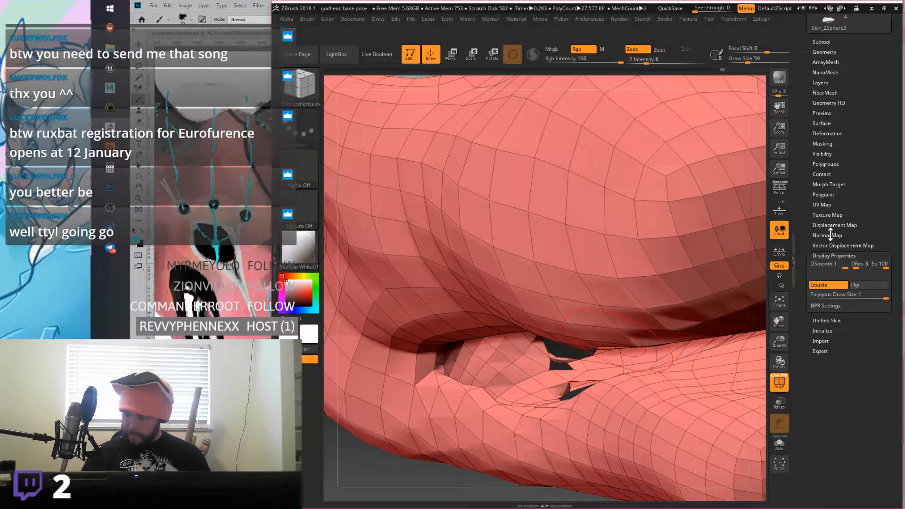
# Step: Look through the merged skin's DynaMesh, ZRemesher and other Geometry options for a way to repair the mouth gaps
pyautogui.click(828, 52)
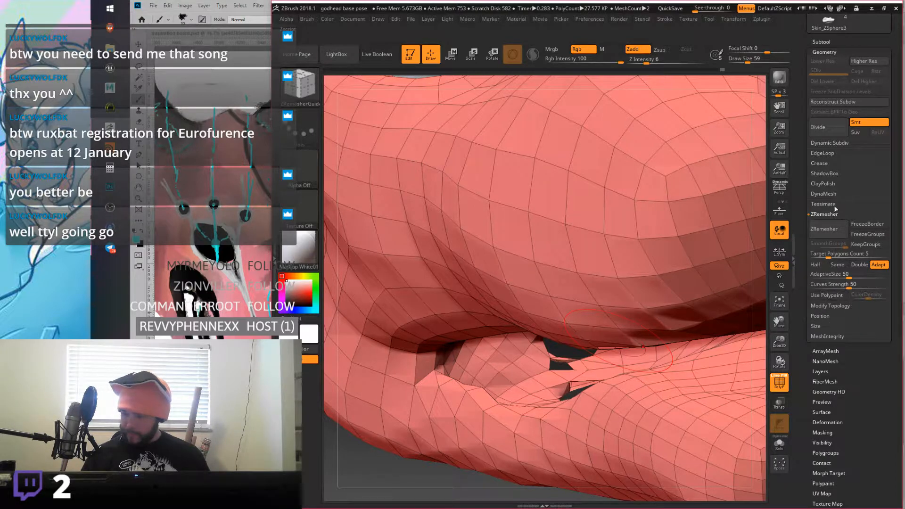
pyautogui.click(823, 194)
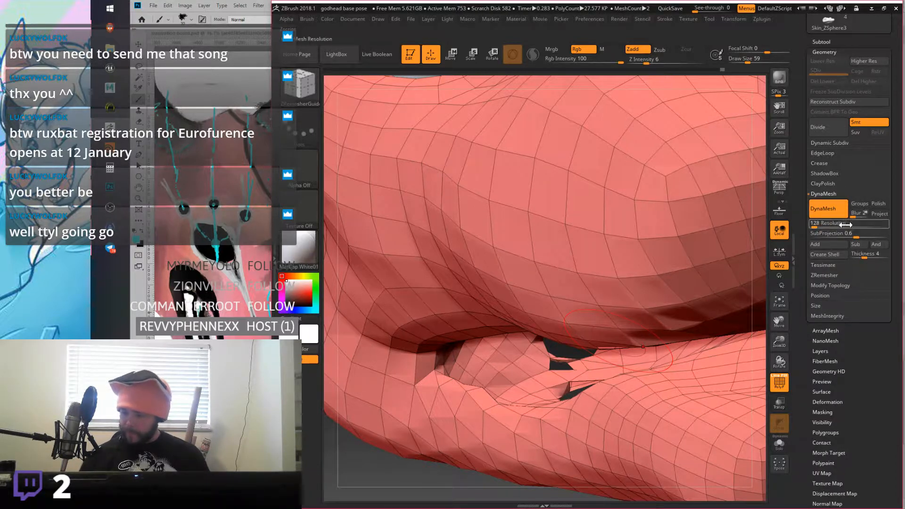
pyautogui.click(845, 193)
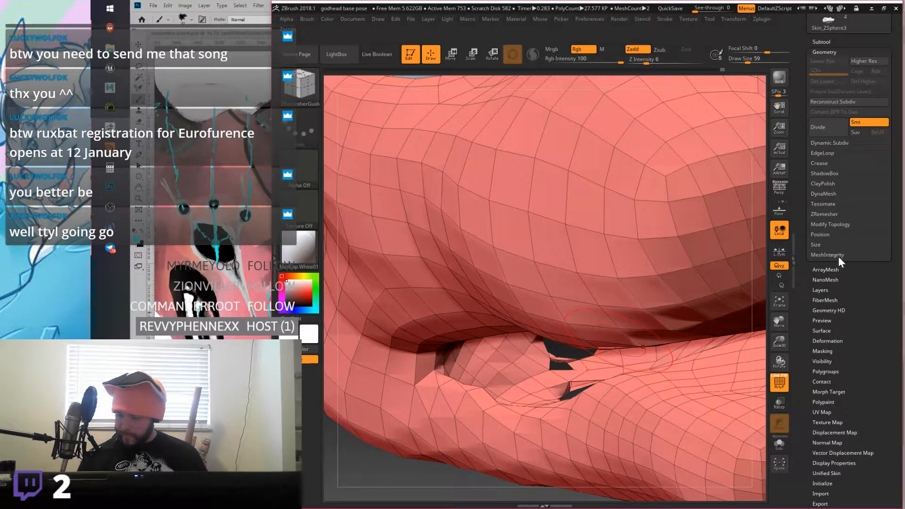
pyautogui.click(841, 269)
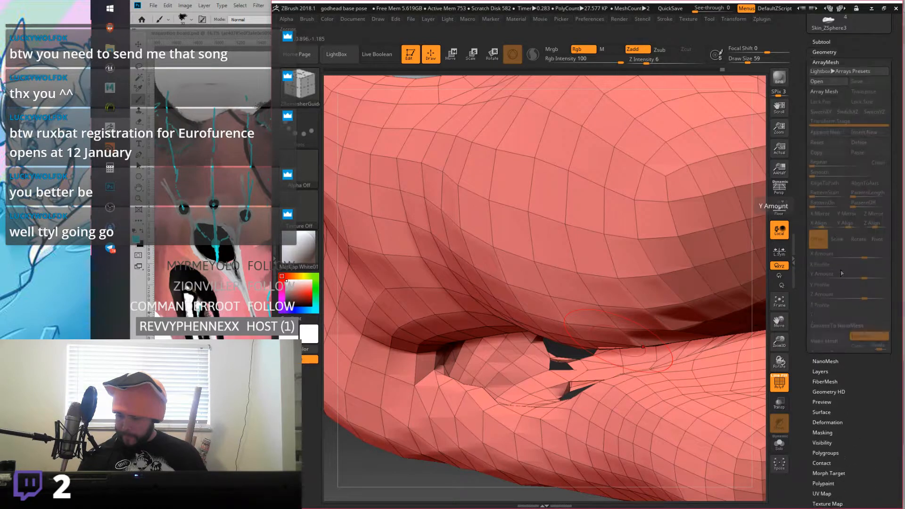
pyautogui.click(828, 63)
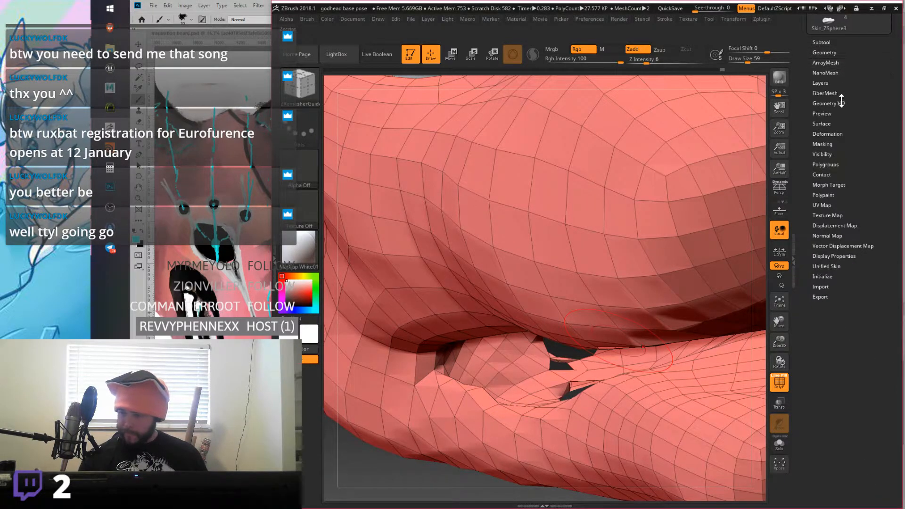
pyautogui.moveTo(835, 81); pyautogui.dragTo(836, 147)
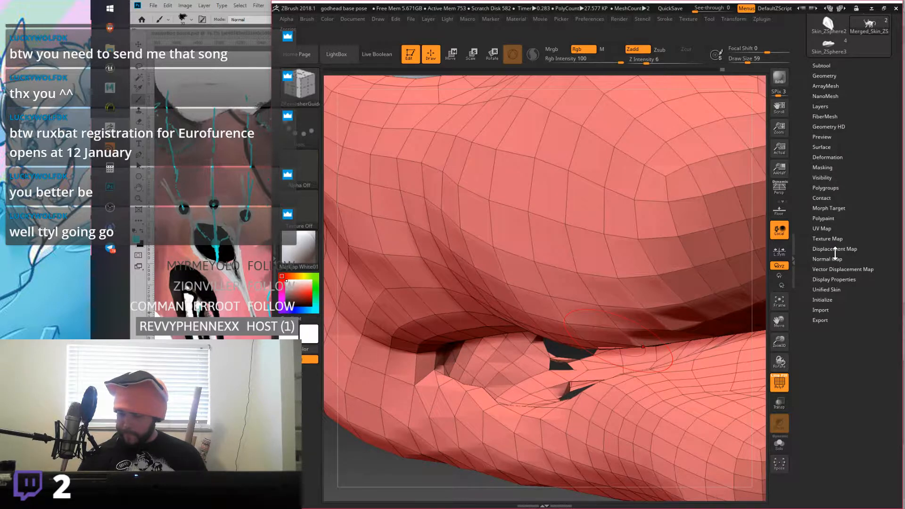
pyautogui.moveTo(845, 179); pyautogui.dragTo(838, 197)
pyautogui.click(839, 188)
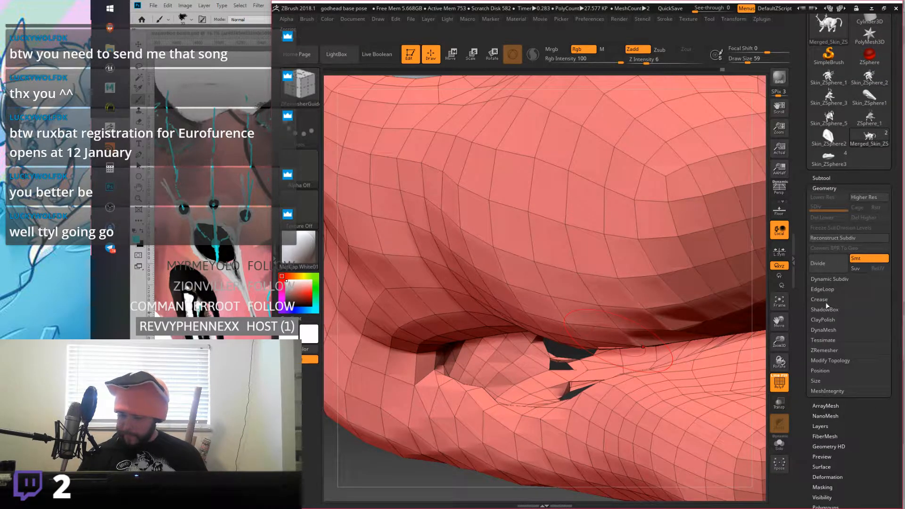
pyautogui.click(831, 351)
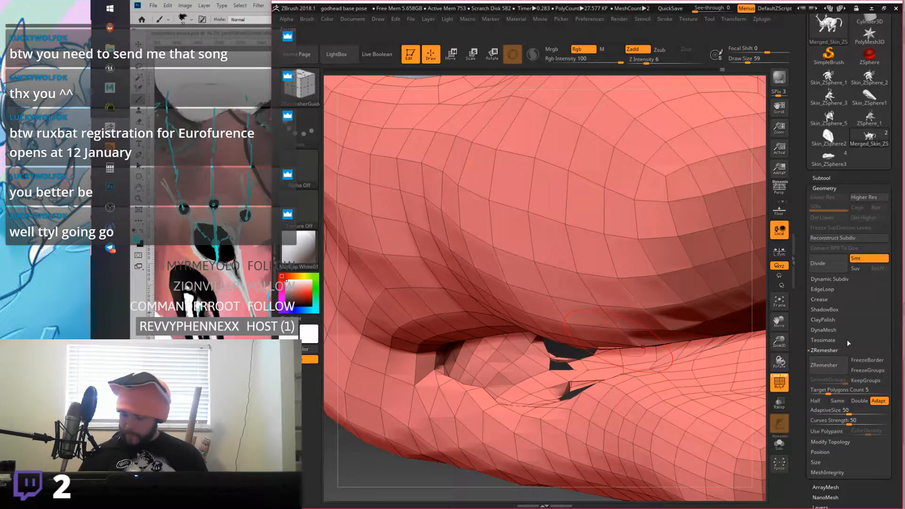
pyautogui.click(837, 350)
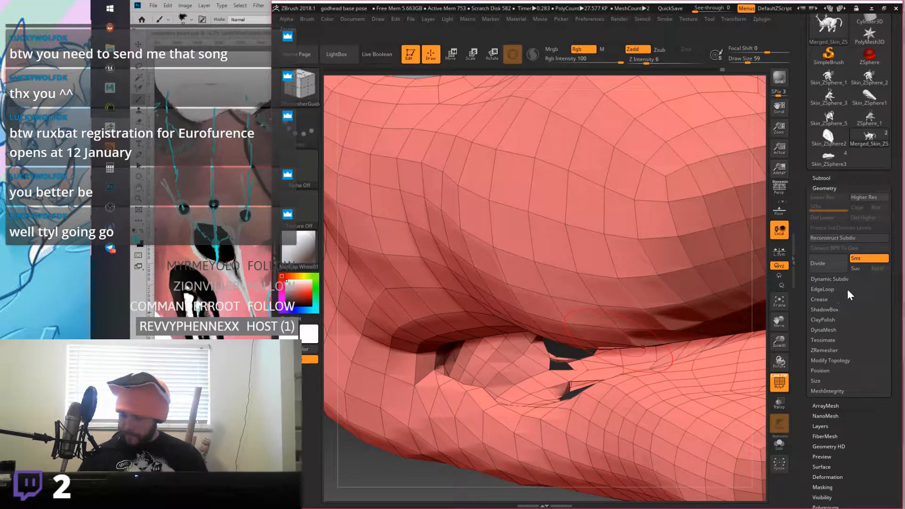
# Step: Try to fill the mouth gaps in the remeshed skin with Close Holes, and undo the attempt
pyautogui.click(844, 360)
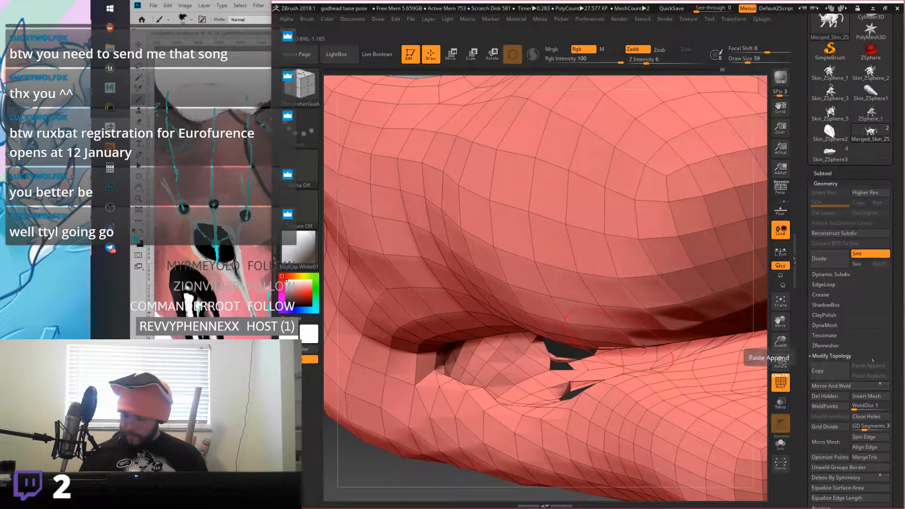
pyautogui.moveTo(900, 375); pyautogui.dragTo(881, 293)
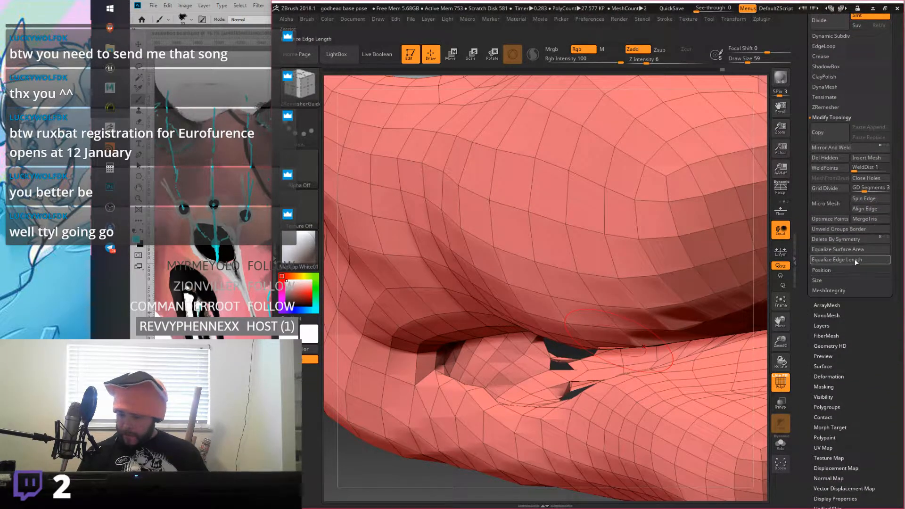
pyautogui.click(866, 178)
pyautogui.moveTo(650, 302)
pyautogui.mouseDown(button='right')
pyautogui.moveTo(613, 314)
pyautogui.moveTo(647, 307)
pyautogui.mouseUp(button='right')
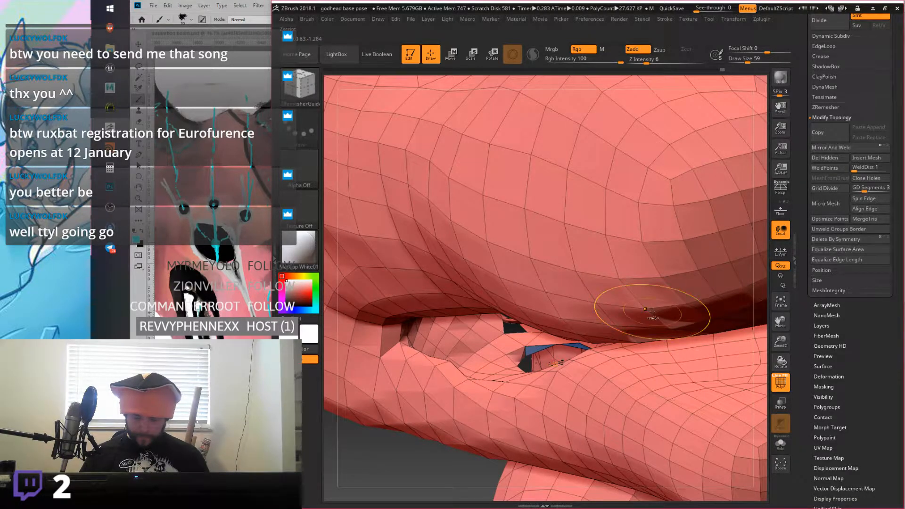
pyautogui.moveTo(645, 309); pyautogui.dragTo(567, 317, button='right')
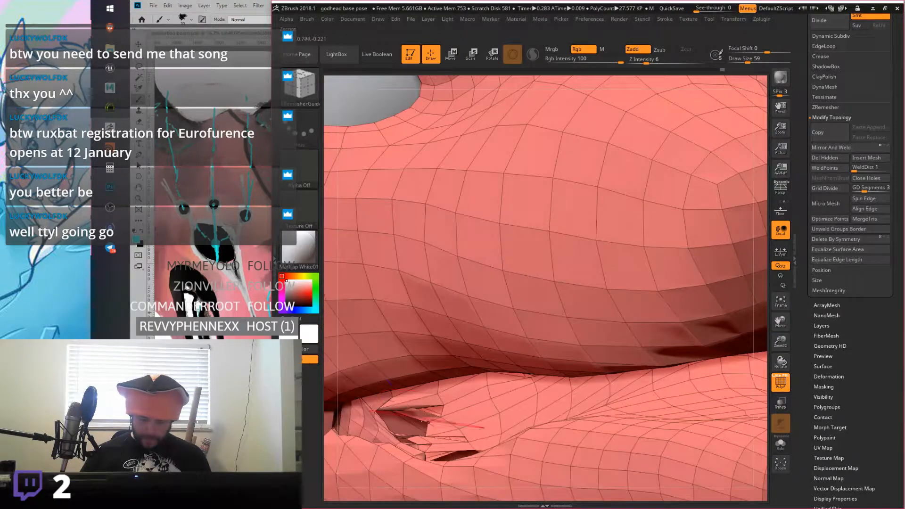
# Step: Try to smooth the remeshed surface around the holes at the mouth and beneath the jaw
pyautogui.moveTo(428, 421)
pyautogui.keyDown('shift'); pyautogui.mouseDown()
pyautogui.moveTo(415, 420)
pyautogui.moveTo(439, 411)
pyautogui.moveTo(460, 365)
pyautogui.mouseUp(); pyautogui.keyUp('shift')
pyautogui.moveTo(461, 366)
pyautogui.mouseDown(button='right')
pyautogui.moveTo(541, 373)
pyautogui.moveTo(636, 337)
pyautogui.moveTo(611, 266)
pyautogui.moveTo(690, 332)
pyautogui.moveTo(627, 331)
pyautogui.moveTo(613, 321)
pyautogui.moveTo(611, 299)
pyautogui.moveTo(594, 312)
pyautogui.moveTo(640, 324)
pyautogui.moveTo(664, 306)
pyautogui.moveTo(663, 276)
pyautogui.moveTo(503, 277)
pyautogui.mouseUp(button='right')
pyautogui.moveTo(697, 333); pyautogui.dragTo(651, 281, button='right')
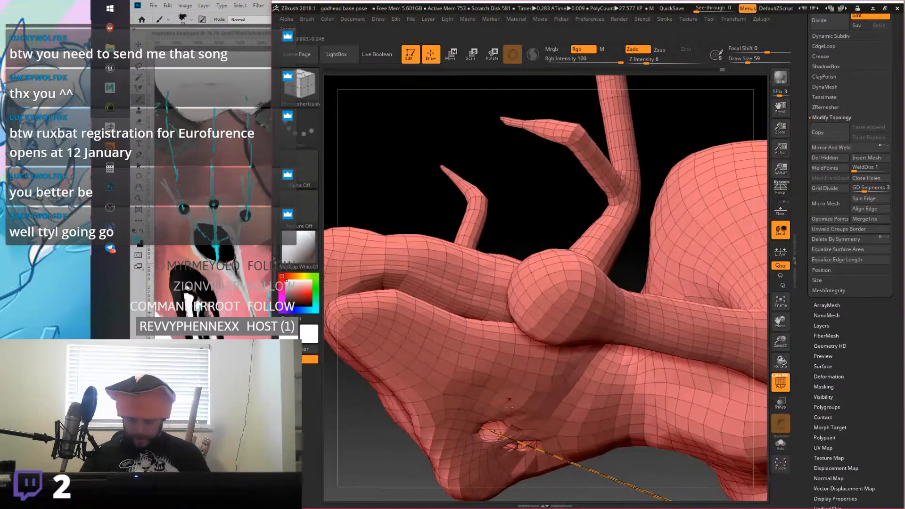
pyautogui.keyDown('shift'); pyautogui.moveTo(522, 441); pyautogui.dragTo(493, 432); pyautogui.keyUp('shift')
pyautogui.moveTo(492, 432)
pyautogui.mouseDown(button='right')
pyautogui.moveTo(593, 423)
pyautogui.moveTo(610, 339)
pyautogui.mouseUp(button='right')
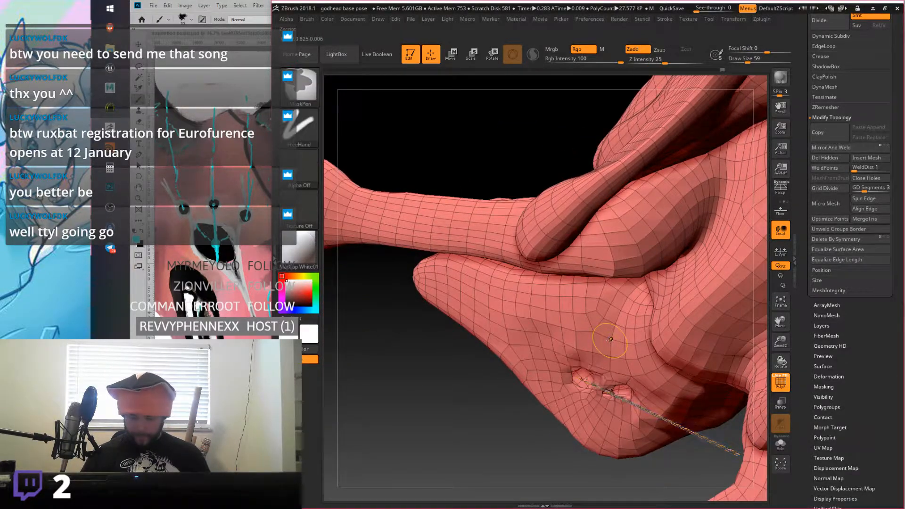
# Step: Undo the ZRemesher pass to return to the dense mesh, and smooth around the holes beneath the jaw
pyautogui.hotkey('ctrl', 'd')
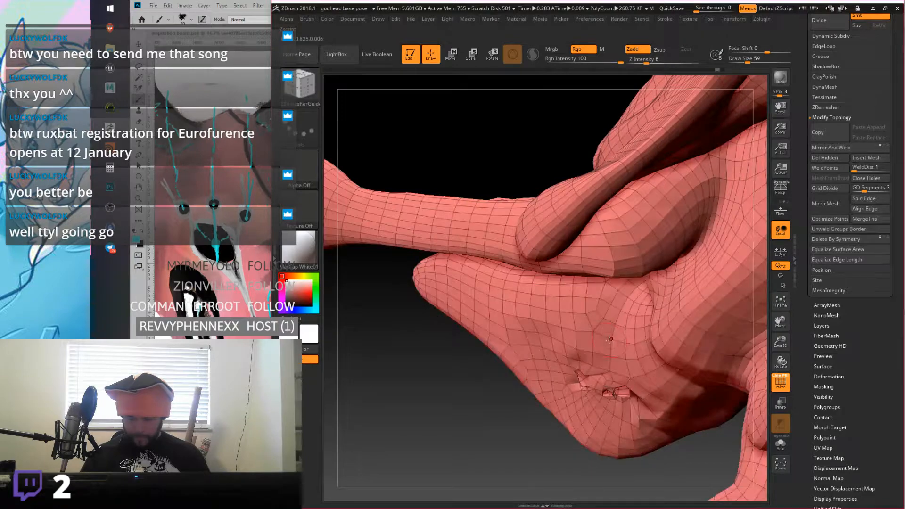
pyautogui.moveTo(609, 340); pyautogui.dragTo(581, 397, button='right')
pyautogui.keyDown('shift'); pyautogui.moveTo(581, 397); pyautogui.dragTo(608, 377); pyautogui.keyUp('shift')
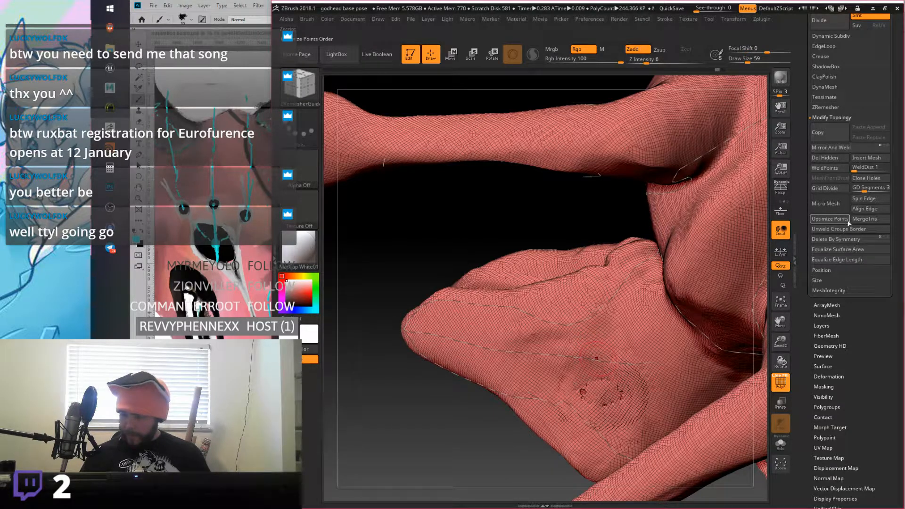
# Step: Apply Close Holes to the dense mesh and inspect the holes beneath the jaw
pyautogui.click(866, 179)
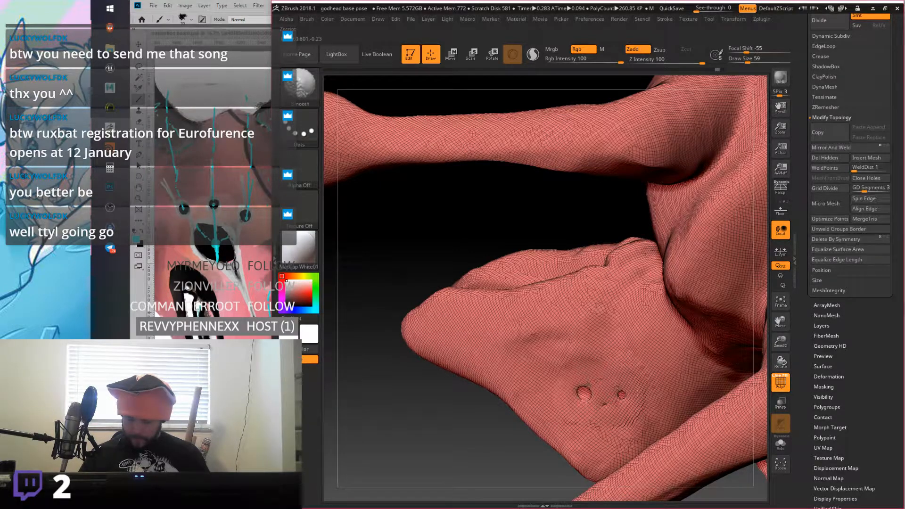
pyautogui.click(866, 178)
pyautogui.moveTo(605, 390); pyautogui.dragTo(632, 311, button='right')
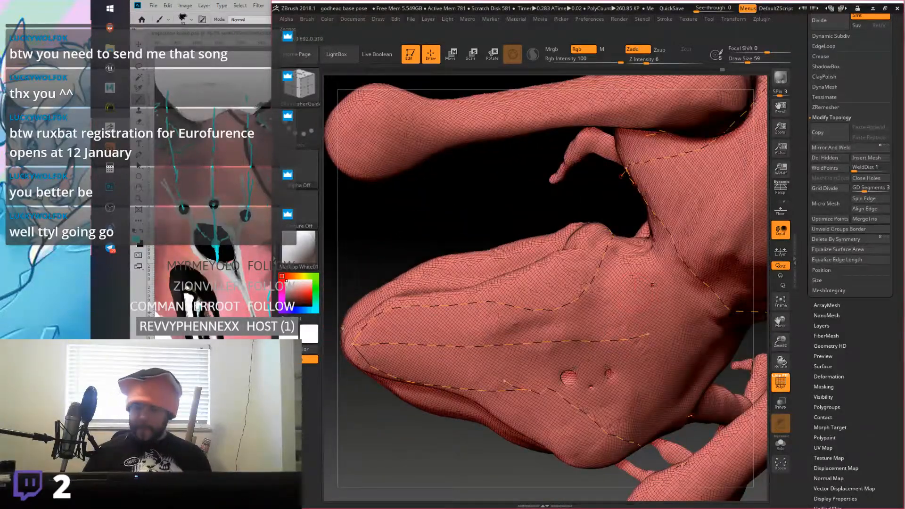
pyautogui.moveTo(649, 328); pyautogui.dragTo(646, 334, button='right')
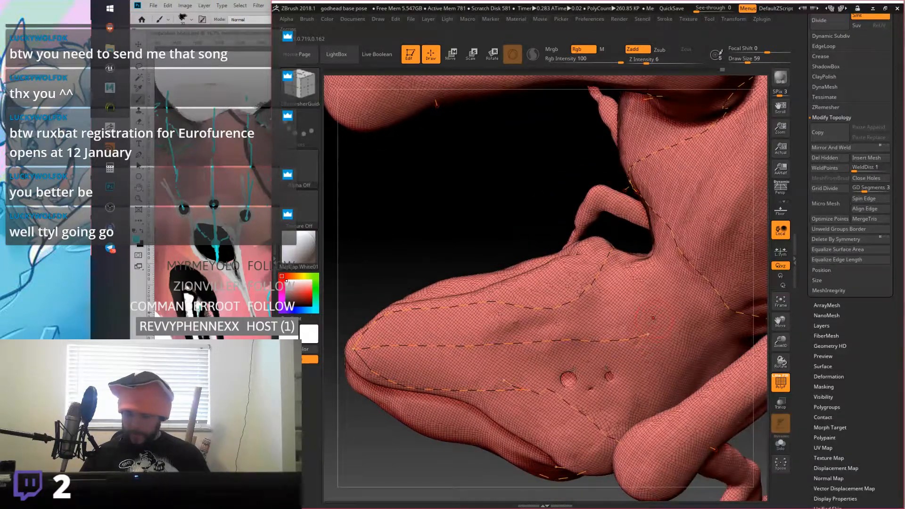
# Step: Step back through the undo history to the version of the mesh with coloured polygroups on the jaw
pyautogui.click(708, 70)
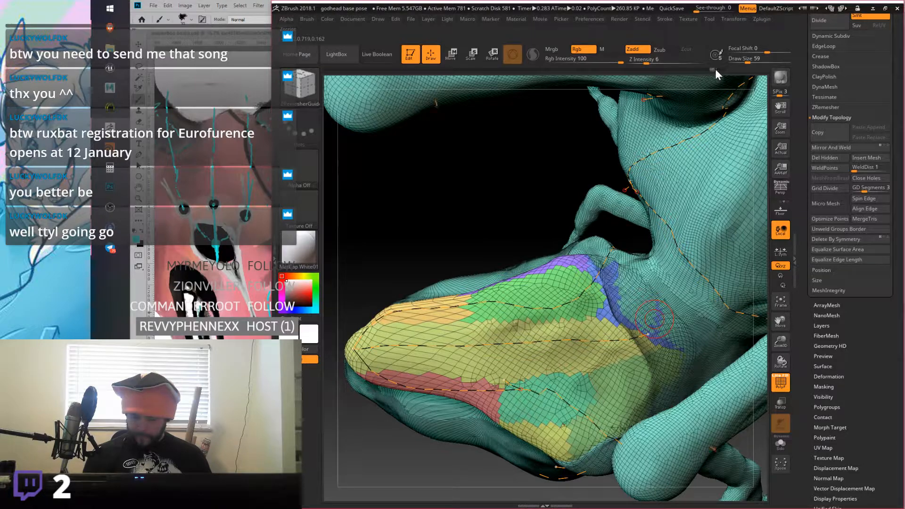
pyautogui.click(720, 70)
pyautogui.click(714, 69)
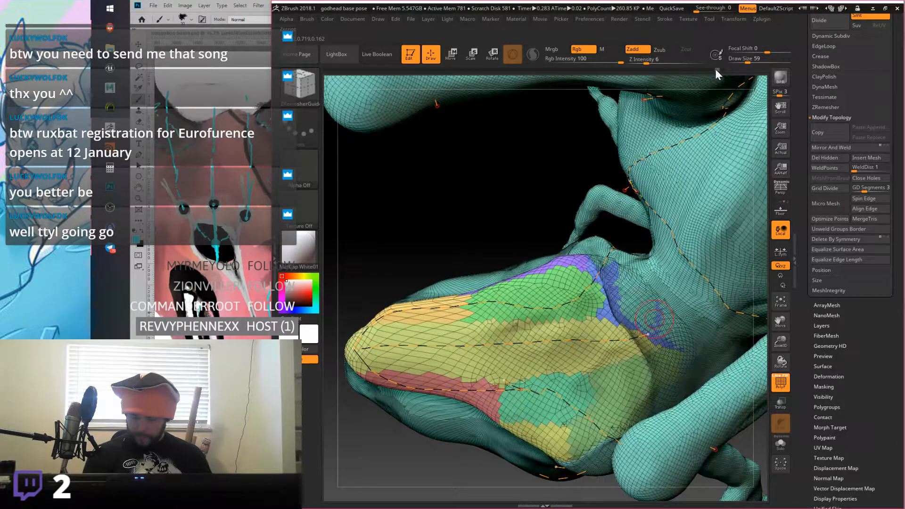
pyautogui.click(717, 70)
pyautogui.click(715, 70)
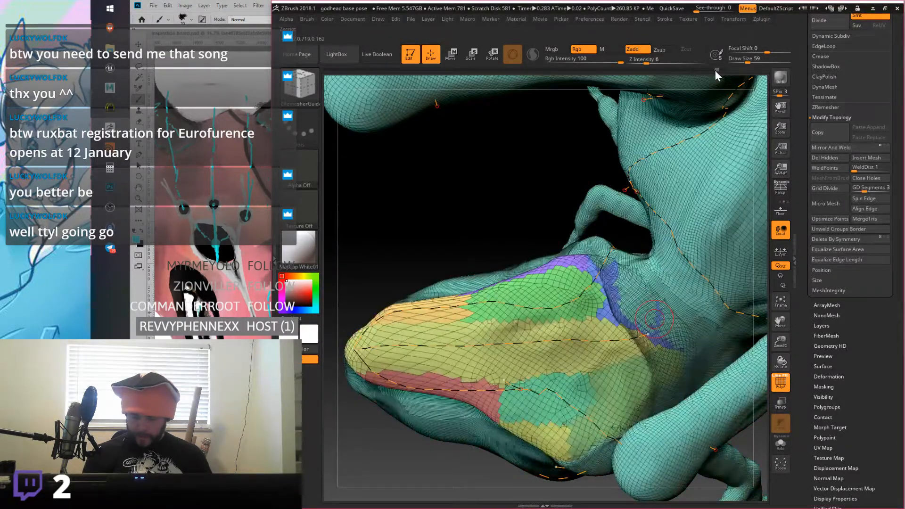
pyautogui.click(717, 70)
pyautogui.click(715, 70)
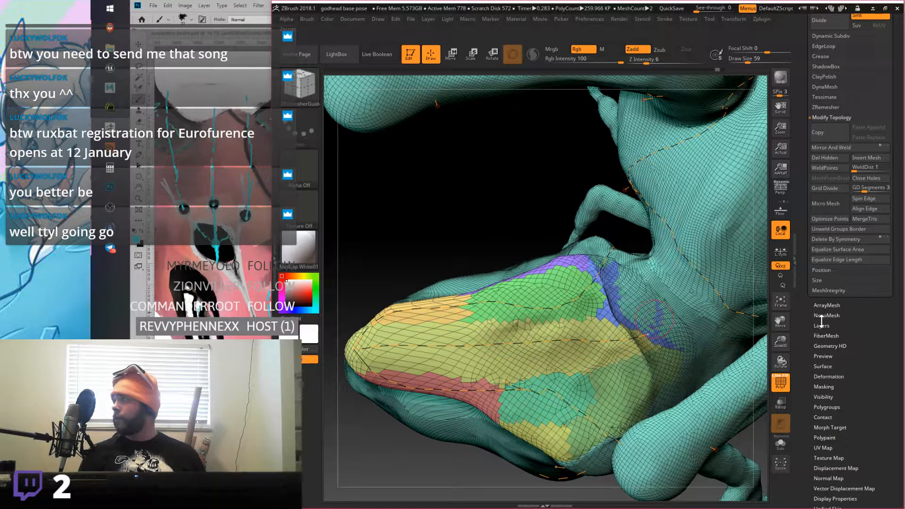
# Step: Examine the Geometry HD, Reconstruct Subdiv, ShadowBox and Unified Skin options for a way to rebuild the creature's mesh
pyautogui.scroll(-3, 846, 366)
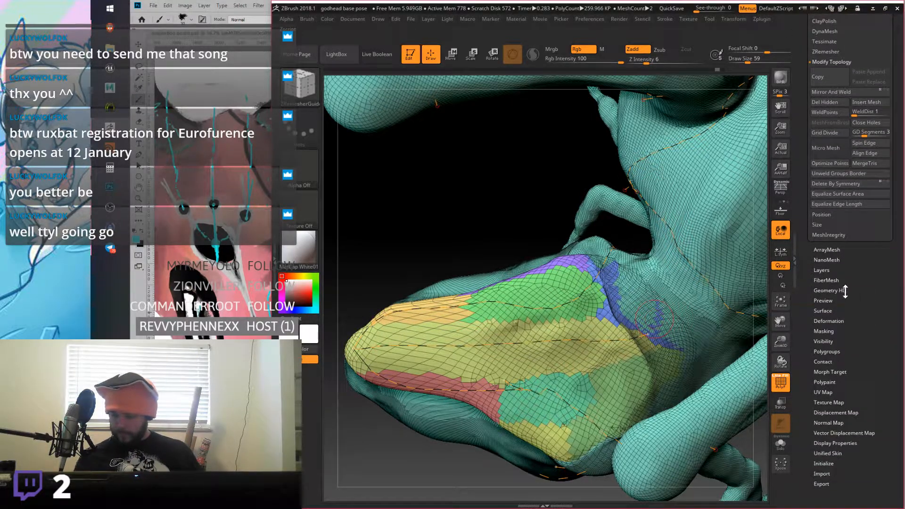
pyautogui.click(830, 291)
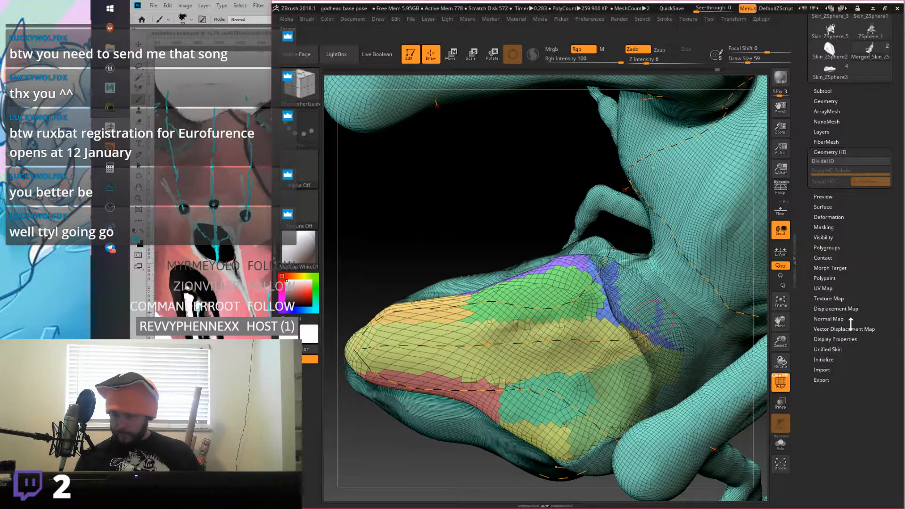
pyautogui.scroll(3, 850, 322)
pyautogui.click(830, 201)
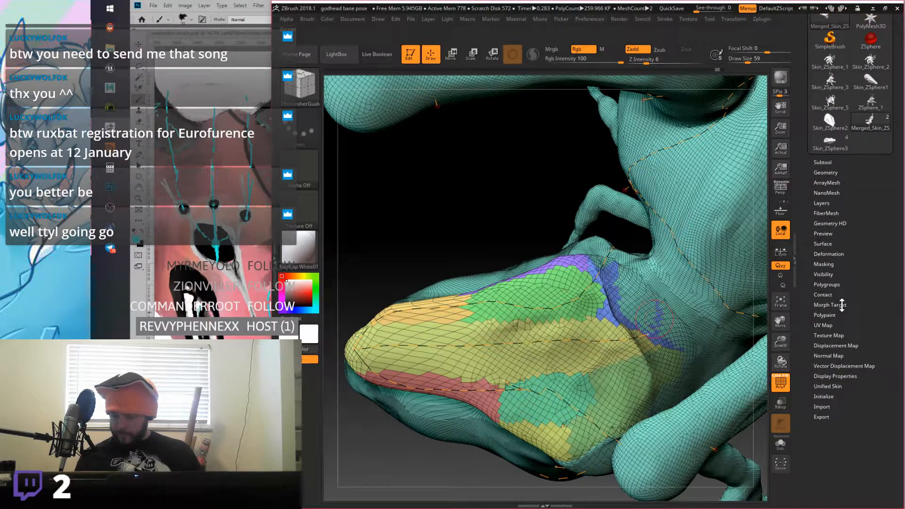
pyautogui.scroll(5, 842, 297)
pyautogui.scroll(-1, 844, 305)
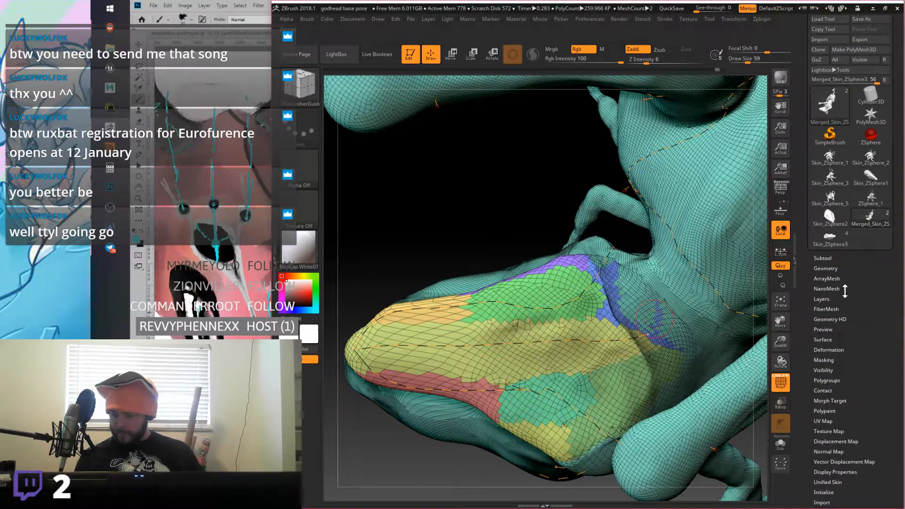
pyautogui.click(838, 268)
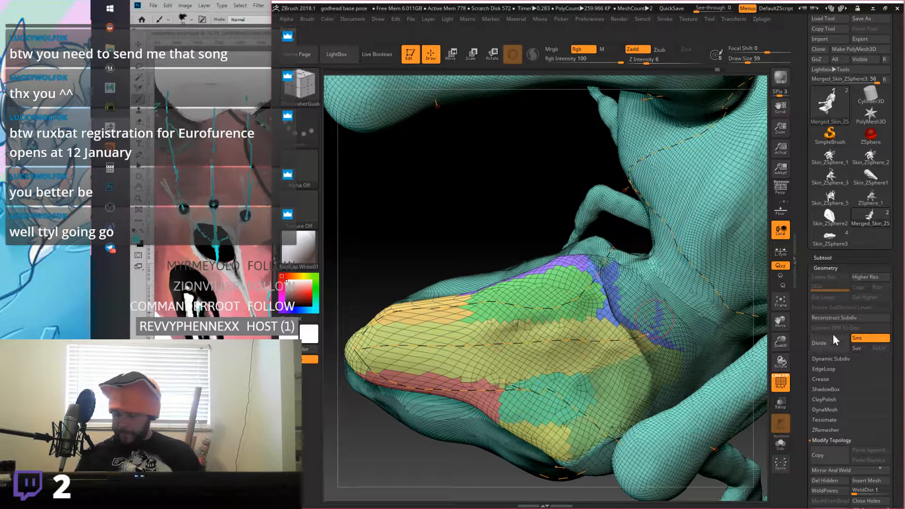
pyautogui.click(826, 389)
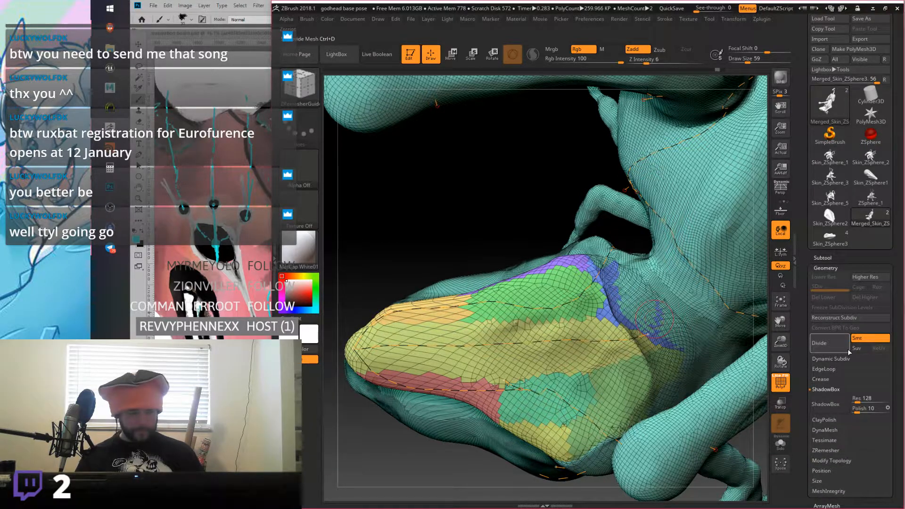
pyautogui.press('ctrl')
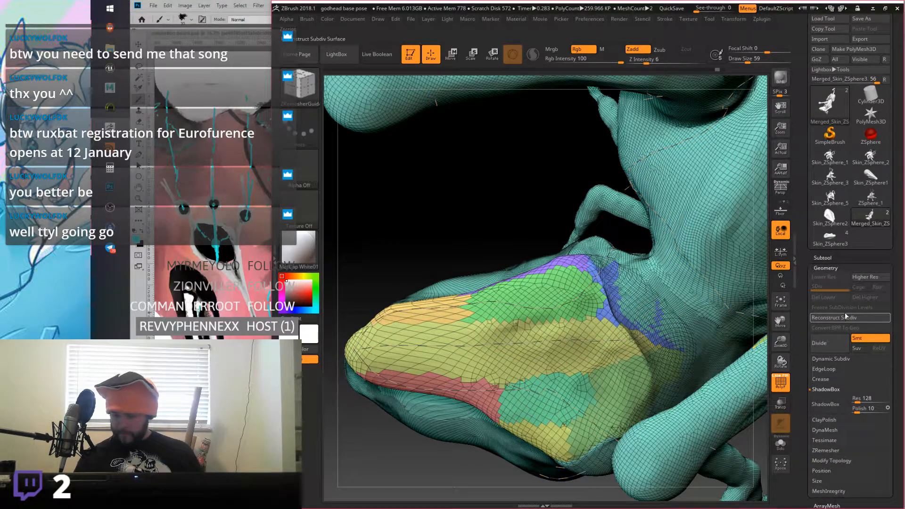
pyautogui.moveTo(845, 317)
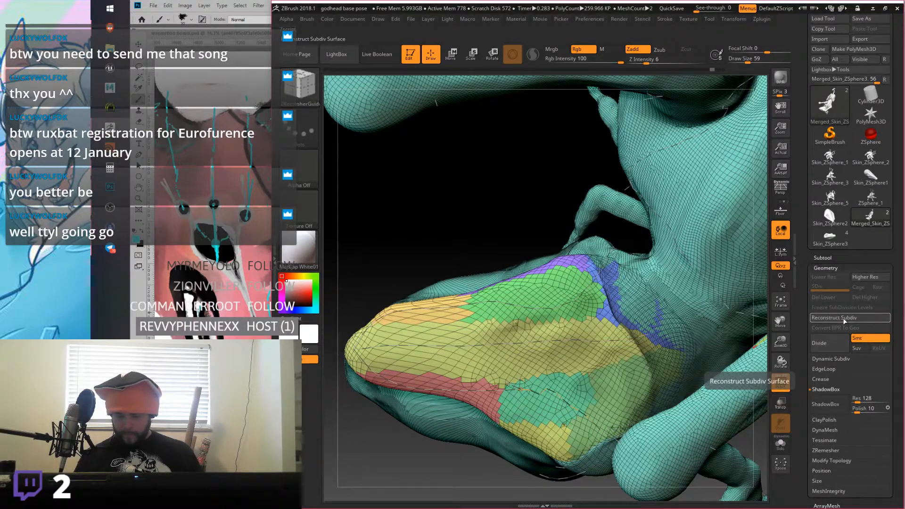
pyautogui.press('ctrl')
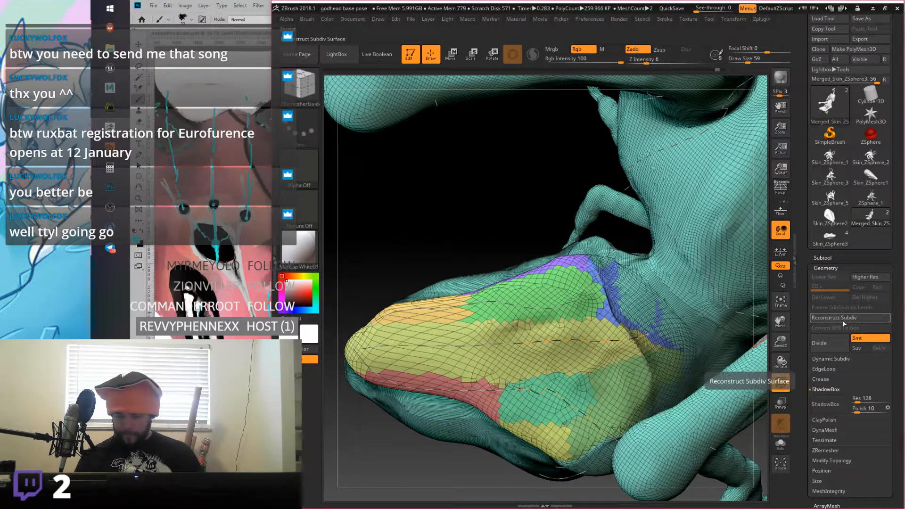
pyautogui.click(842, 268)
pyautogui.click(843, 268)
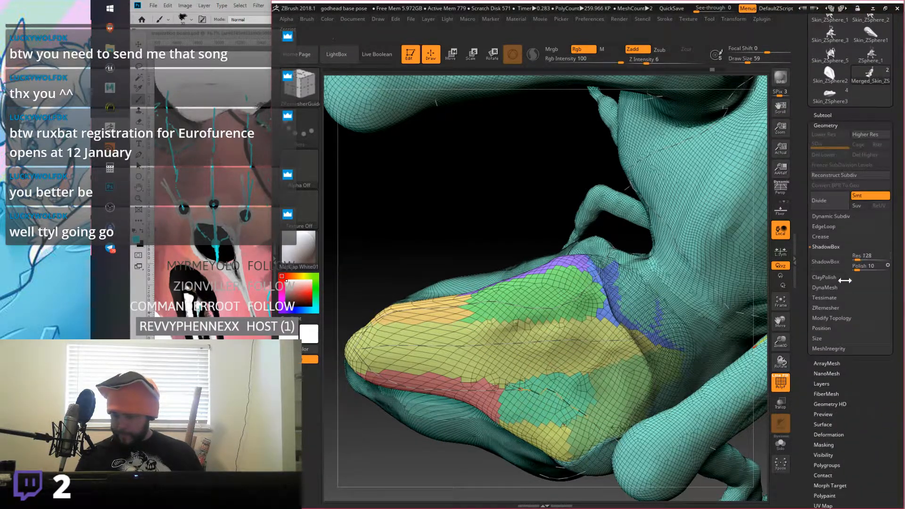
pyautogui.scroll(-5, 843, 321)
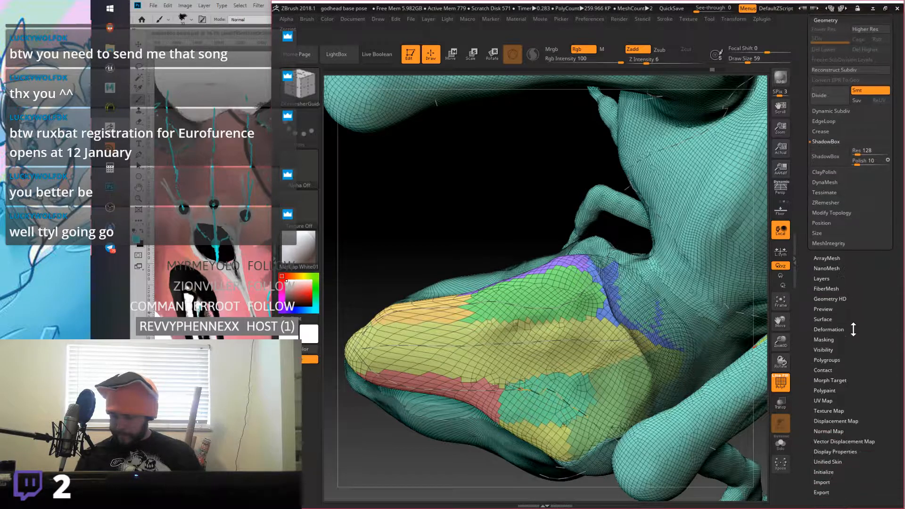
pyautogui.scroll(-2, 844, 383)
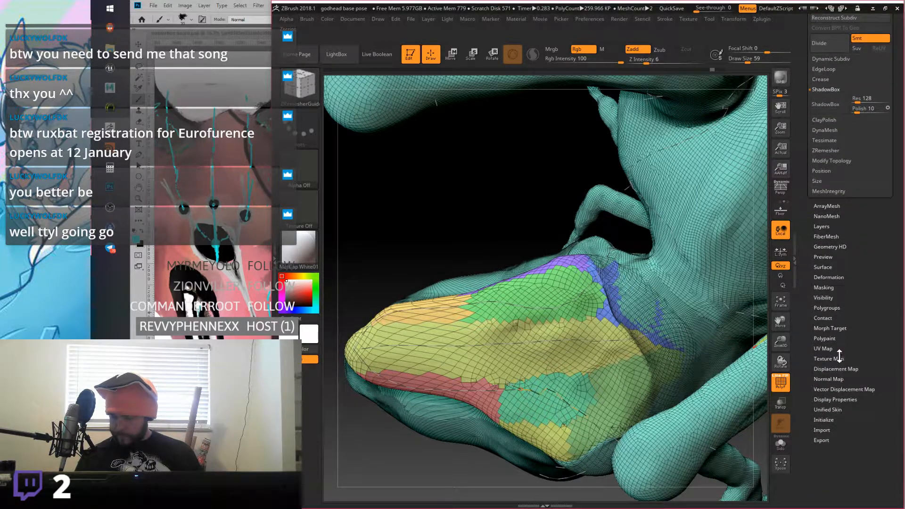
pyautogui.click(829, 409)
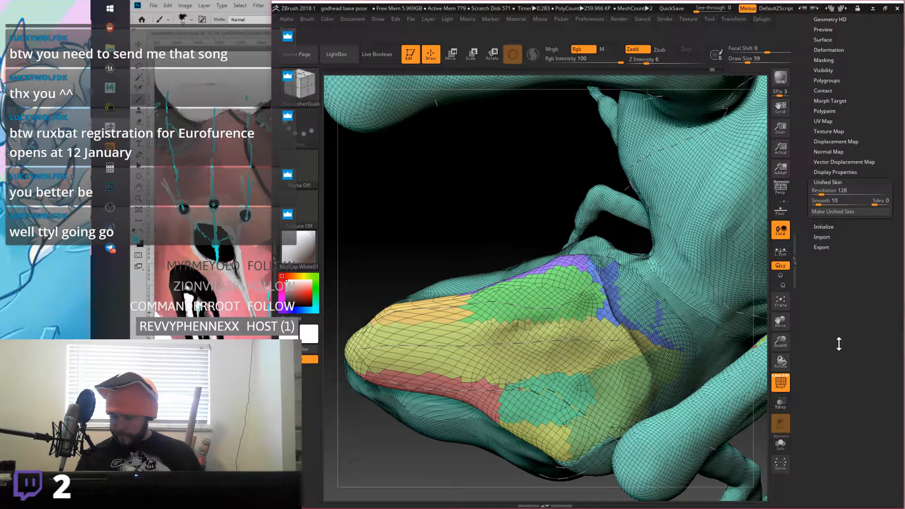
pyautogui.click(828, 265)
pyautogui.scroll(5, 835, 267)
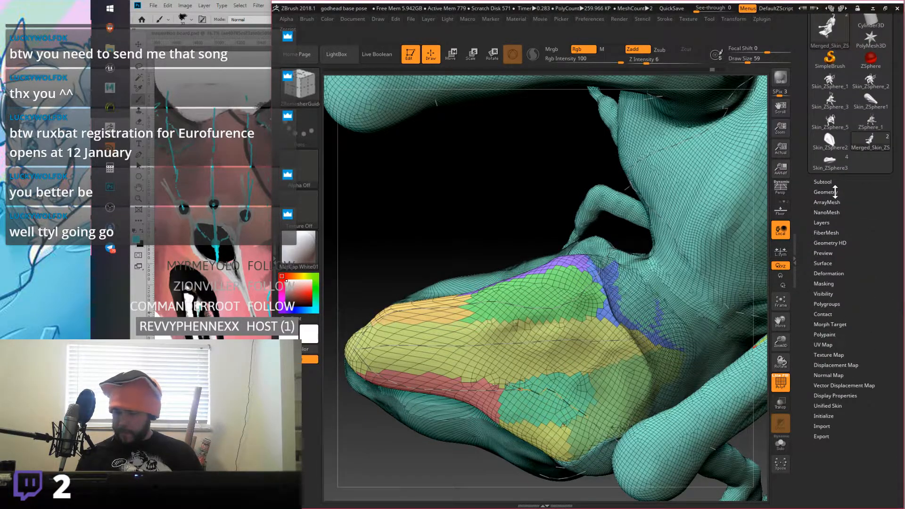
# Step: Apply DynaMesh to the fused creature mesh with the coloured polygroups on the jaw
pyautogui.click(825, 192)
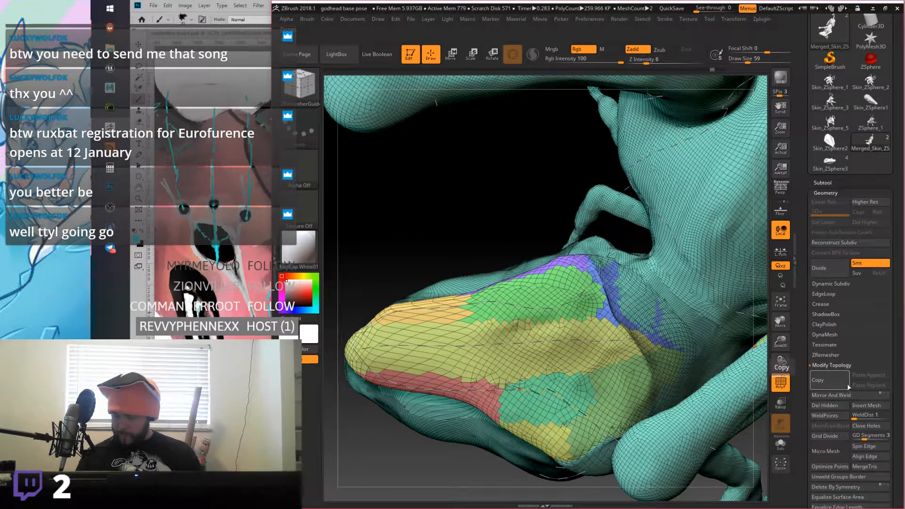
pyautogui.click(844, 338)
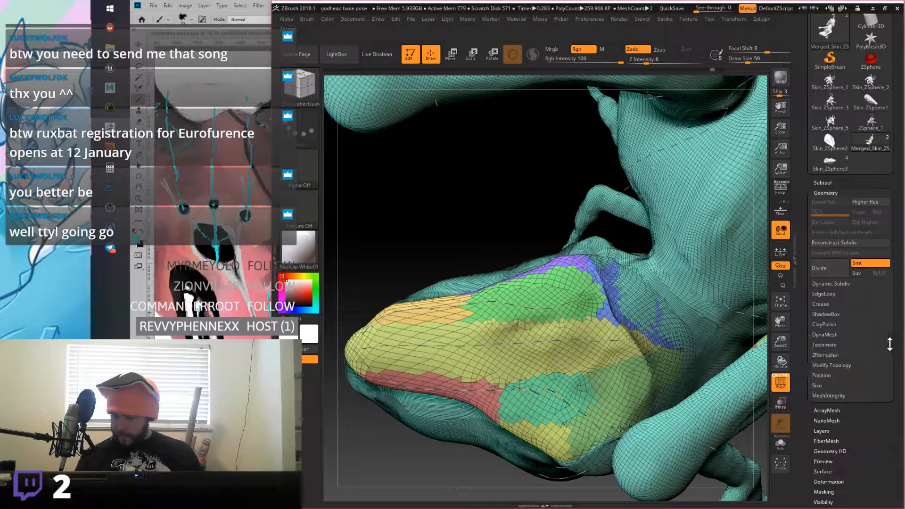
pyautogui.scroll(-2, 891, 333)
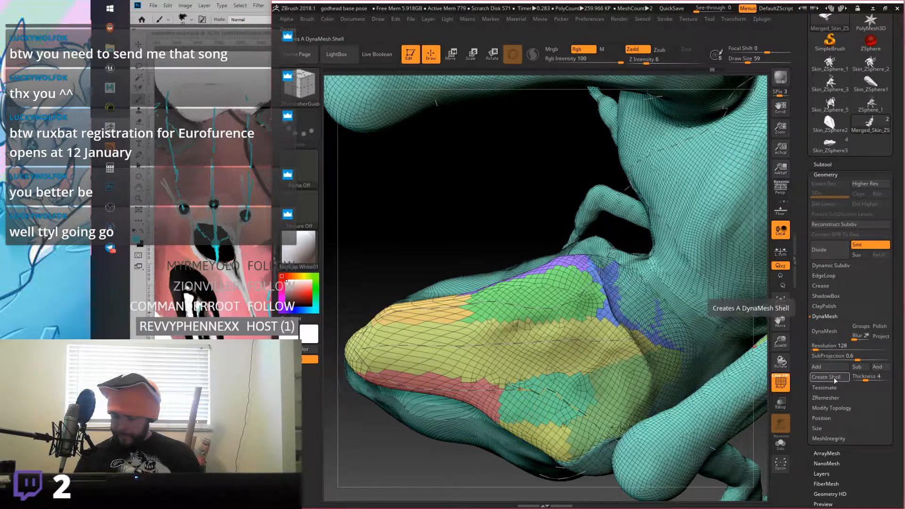
pyautogui.click(835, 338)
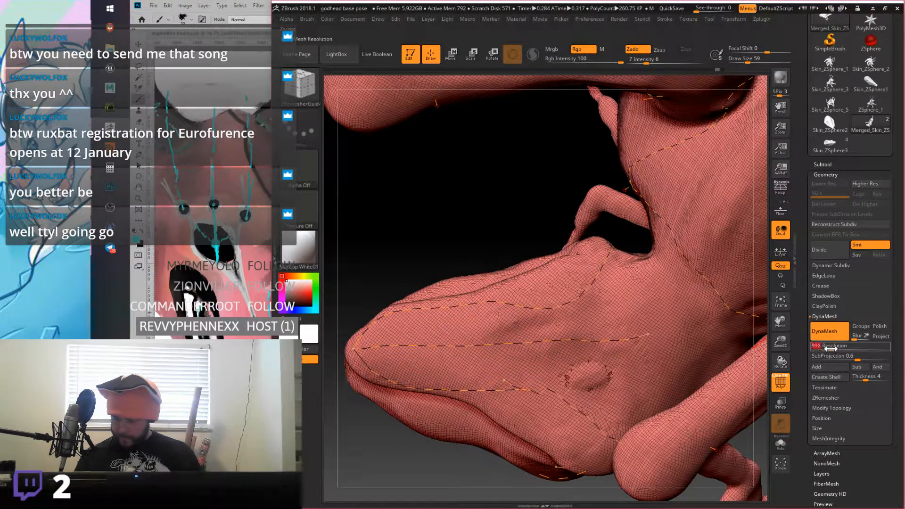
# Step: Try to DynaMesh the creature at resolution 480
pyautogui.moveTo(825, 349); pyautogui.dragTo(821, 348)
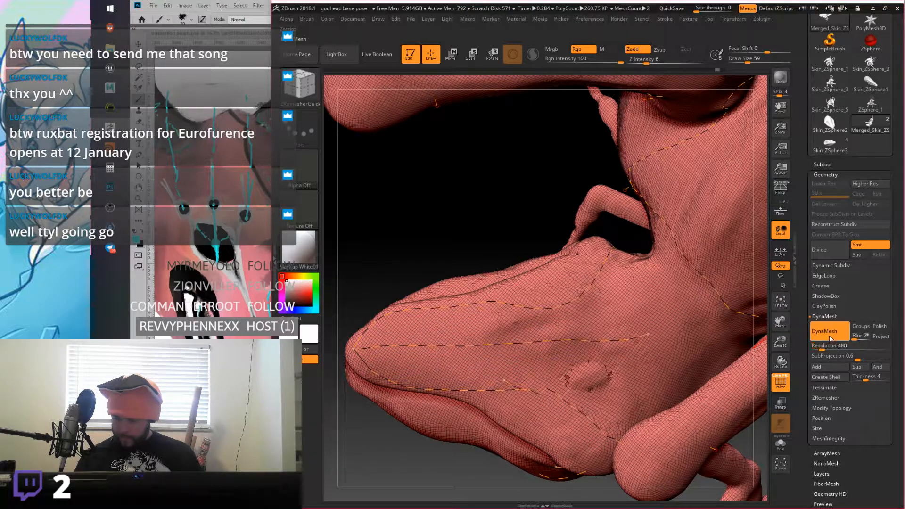
pyautogui.click(829, 335)
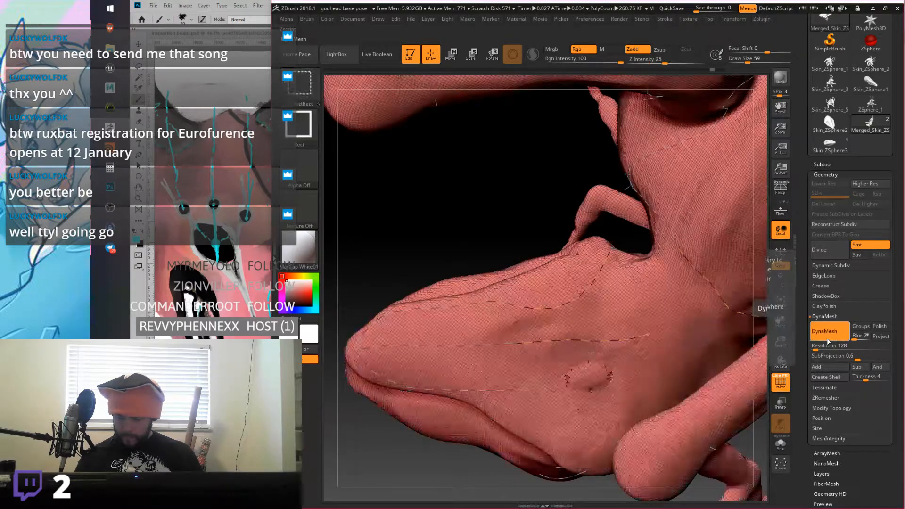
pyautogui.click(828, 338)
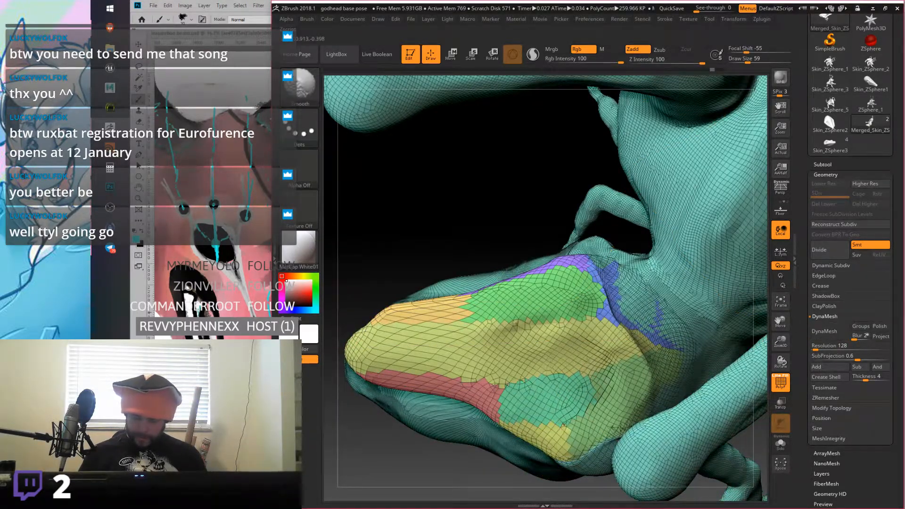
# Step: Smooth out the lump on the underside of the lower jaw and turn DynaMesh back on for the model
pyautogui.moveTo(608, 378)
pyautogui.keyDown('shift'); pyautogui.mouseDown()
pyautogui.moveTo(604, 359)
pyautogui.moveTo(575, 335)
pyautogui.moveTo(533, 330)
pyautogui.moveTo(512, 377)
pyautogui.moveTo(543, 387)
pyautogui.moveTo(570, 425)
pyautogui.moveTo(566, 439)
pyautogui.moveTo(508, 386)
pyautogui.moveTo(539, 374)
pyautogui.moveTo(518, 322)
pyautogui.moveTo(535, 335)
pyautogui.mouseUp(); pyautogui.keyUp('shift')
pyautogui.click(829, 332)
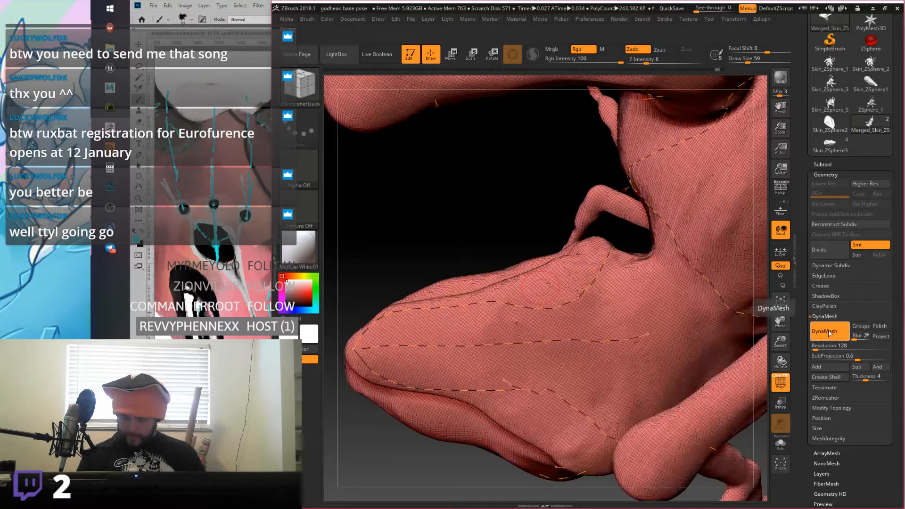
pyautogui.moveTo(698, 308); pyautogui.dragTo(638, 345, button='right')
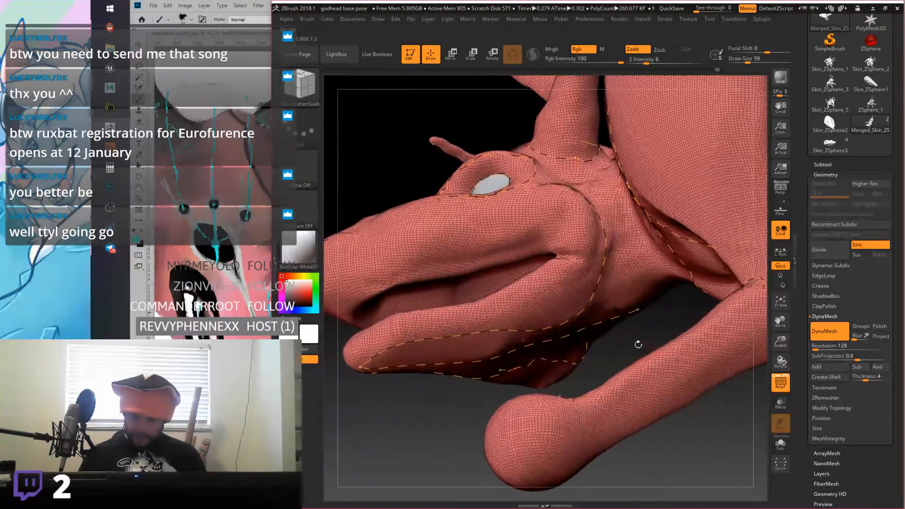
# Step: ZRemesh the creature along the drawn guide curves with a target polygon count of 5
pyautogui.click(830, 397)
pyautogui.click(830, 352)
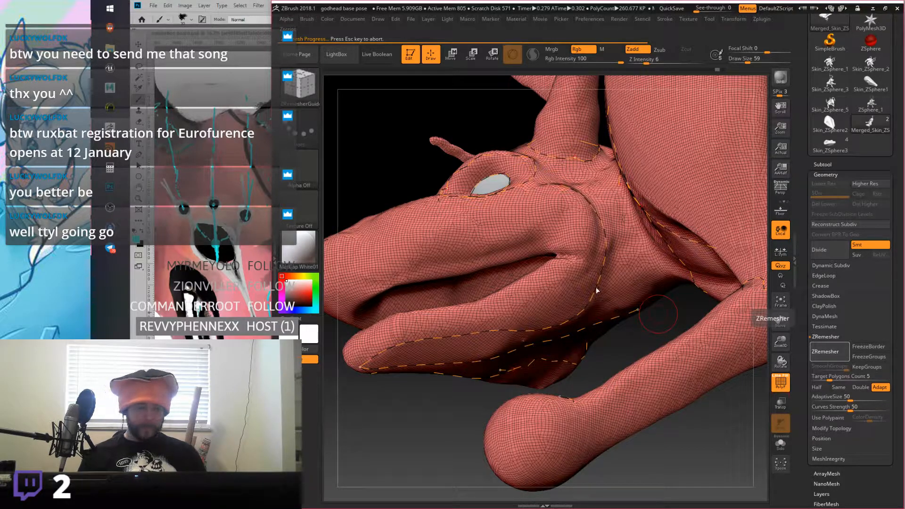
pyautogui.moveTo(594, 286); pyautogui.dragTo(562, 242, button='right')
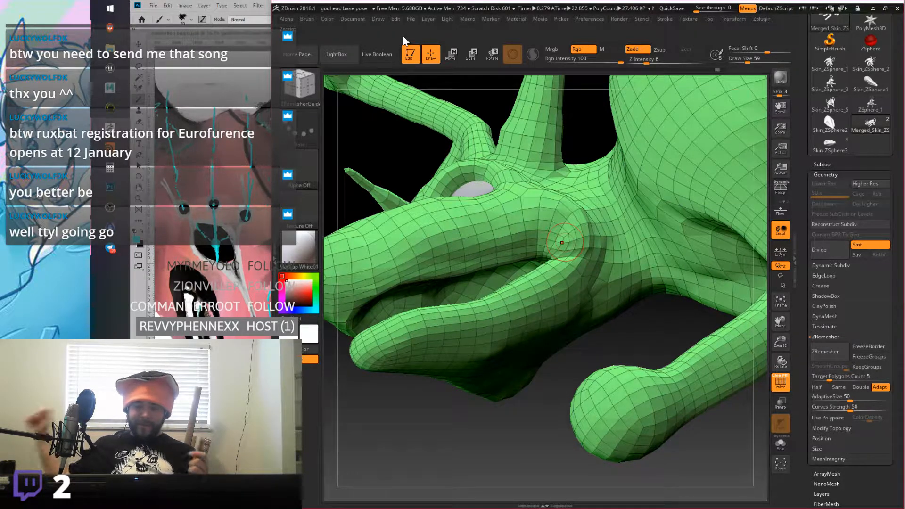
pyautogui.moveTo(570, 216)
pyautogui.mouseDown(button='right')
pyautogui.moveTo(580, 208)
pyautogui.moveTo(570, 217)
pyautogui.moveTo(668, 297)
pyautogui.moveTo(693, 259)
pyautogui.moveTo(678, 259)
pyautogui.moveTo(701, 259)
pyautogui.moveTo(653, 237)
pyautogui.moveTo(623, 249)
pyautogui.mouseUp(button='right')
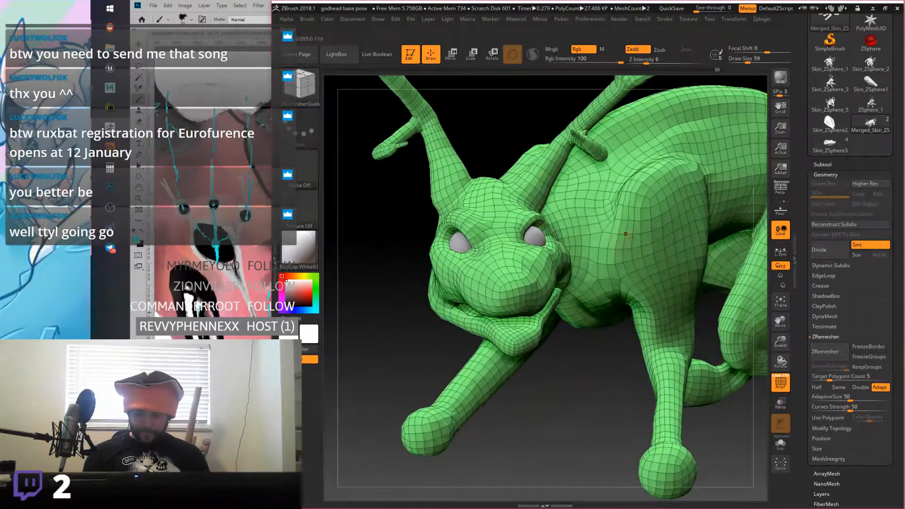
# Step: Inspect the remeshed topology around the face, neck and front legs with the polyframe hidden and shown
pyautogui.click(826, 175)
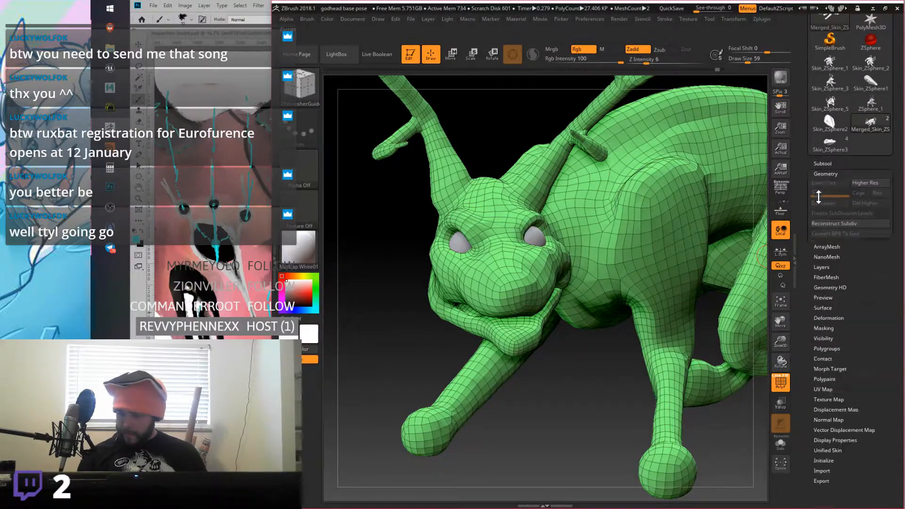
pyautogui.moveTo(780, 344); pyautogui.dragTo(779, 340)
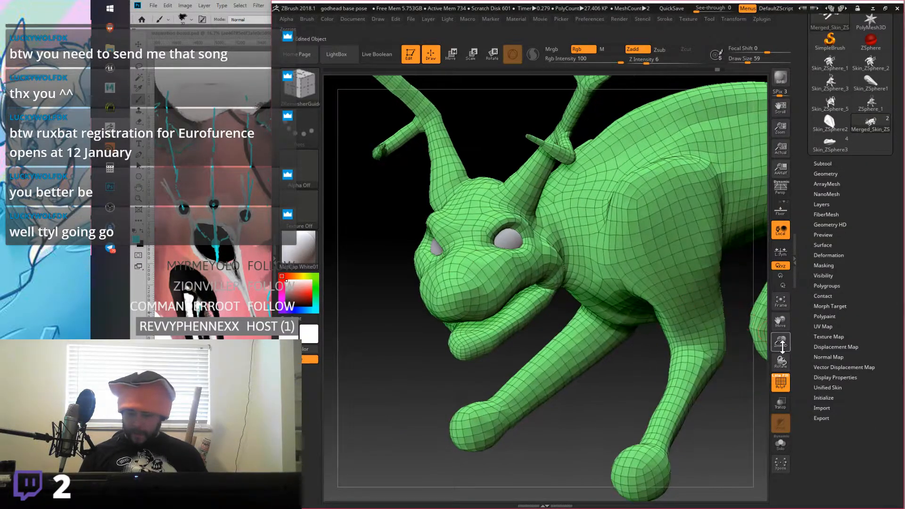
pyautogui.click(782, 387)
pyautogui.moveTo(632, 264)
pyautogui.mouseDown(button='right')
pyautogui.moveTo(609, 260)
pyautogui.moveTo(644, 258)
pyautogui.moveTo(650, 279)
pyautogui.moveTo(637, 262)
pyautogui.mouseUp(button='right')
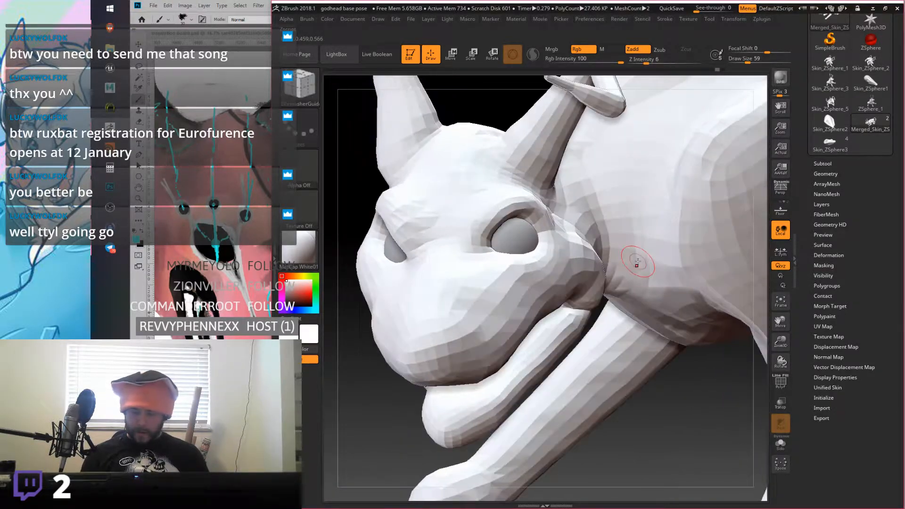
pyautogui.click(781, 382)
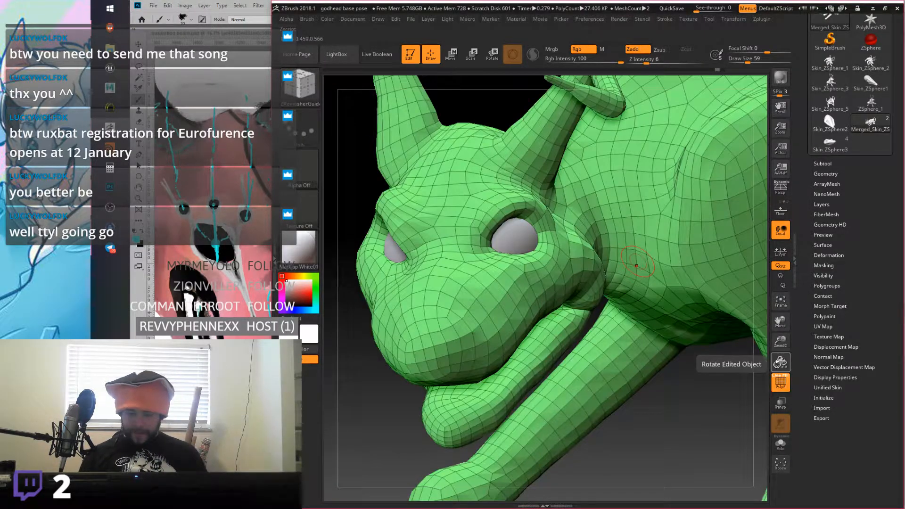
pyautogui.moveTo(636, 300)
pyautogui.mouseDown(button='right')
pyautogui.moveTo(661, 281)
pyautogui.moveTo(595, 282)
pyautogui.moveTo(660, 295)
pyautogui.moveTo(579, 312)
pyautogui.moveTo(625, 302)
pyautogui.mouseUp(button='right')
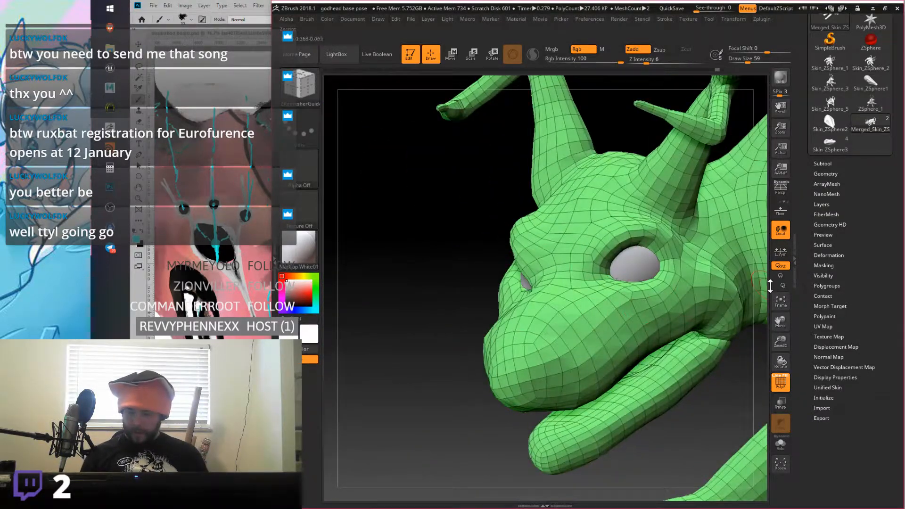
# Step: Subdivide the remeshed creature once to level 2 and compare the head with and without the polyframe
pyautogui.click(781, 382)
pyautogui.click(831, 174)
pyautogui.moveTo(745, 254); pyautogui.dragTo(738, 250, button='right')
pyautogui.click(836, 250)
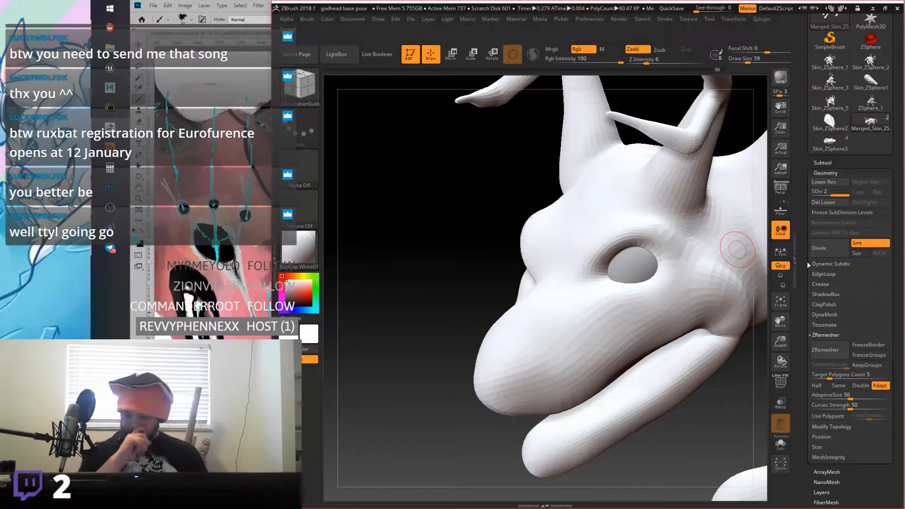
pyautogui.click(780, 382)
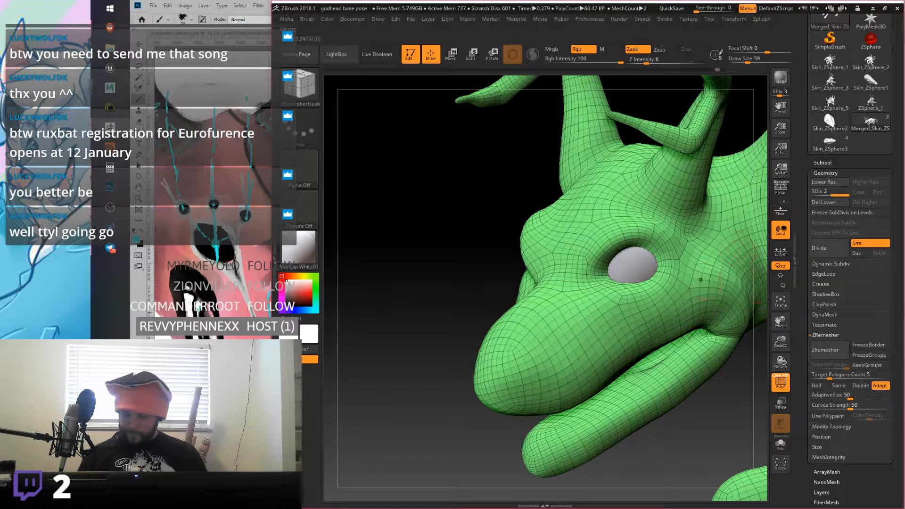
pyautogui.click(781, 382)
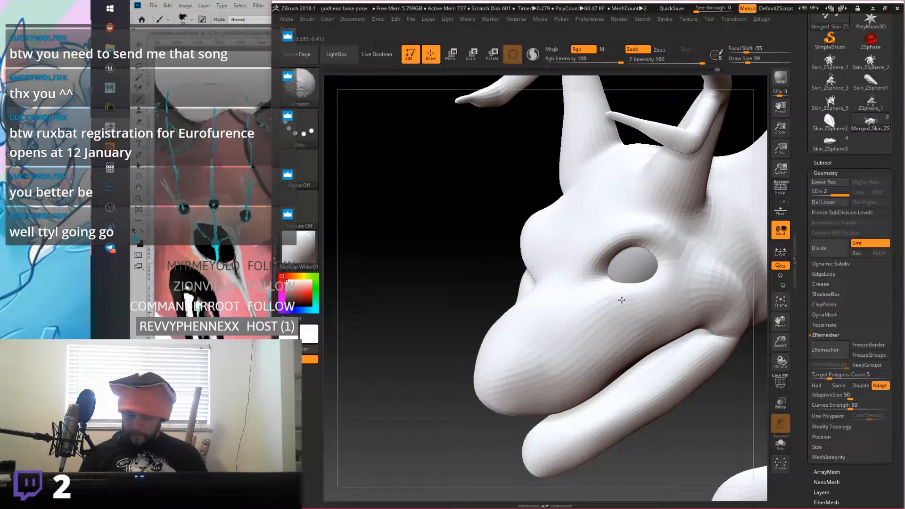
# Step: Examine the subdivided mesh around the mouth, body and hind legs for surface defects and holes
pyautogui.moveTo(618, 285)
pyautogui.mouseDown(button='right')
pyautogui.moveTo(626, 286)
pyautogui.moveTo(613, 298)
pyautogui.moveTo(590, 268)
pyautogui.moveTo(659, 255)
pyautogui.mouseUp(button='right')
pyautogui.press('space')
pyautogui.moveTo(653, 337)
pyautogui.keyDown('alt'); pyautogui.mouseDown(button='right')
pyautogui.moveTo(644, 285)
pyautogui.moveTo(636, 286)
pyautogui.mouseUp(button='right'); pyautogui.keyUp('alt')
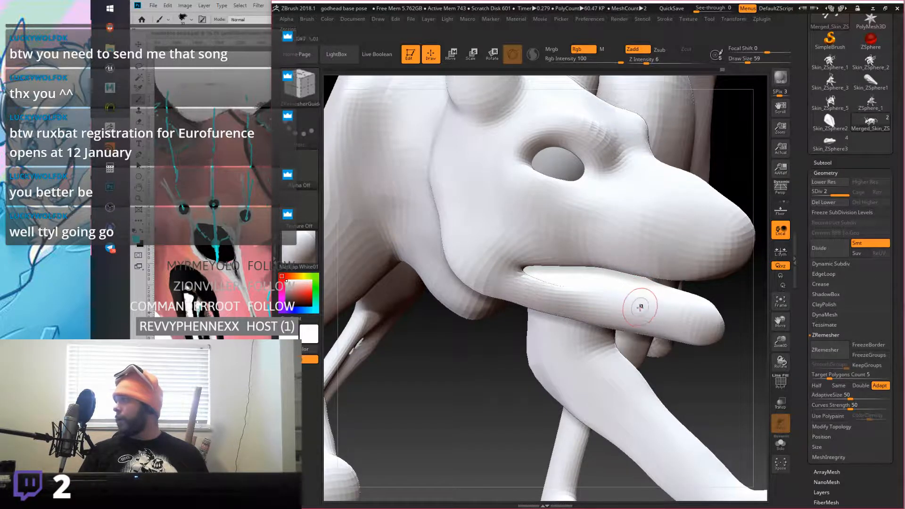
pyautogui.keyDown('ctrl'); pyautogui.moveTo(640, 307); pyautogui.dragTo(659, 265, button='right'); pyautogui.keyUp('ctrl')
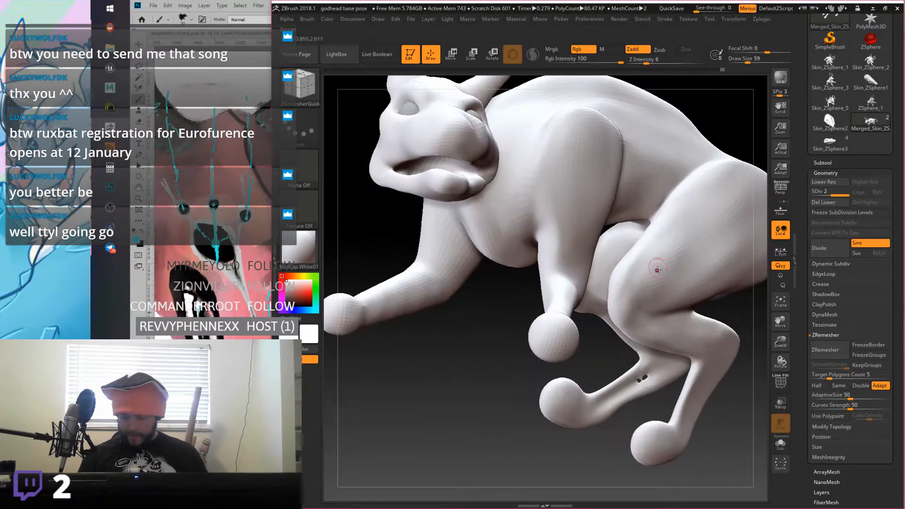
pyautogui.press('shift')
pyautogui.press('shift')
pyautogui.moveTo(639, 380)
pyautogui.mouseDown(button='right')
pyautogui.moveTo(633, 323)
pyautogui.moveTo(614, 318)
pyautogui.mouseUp(button='right')
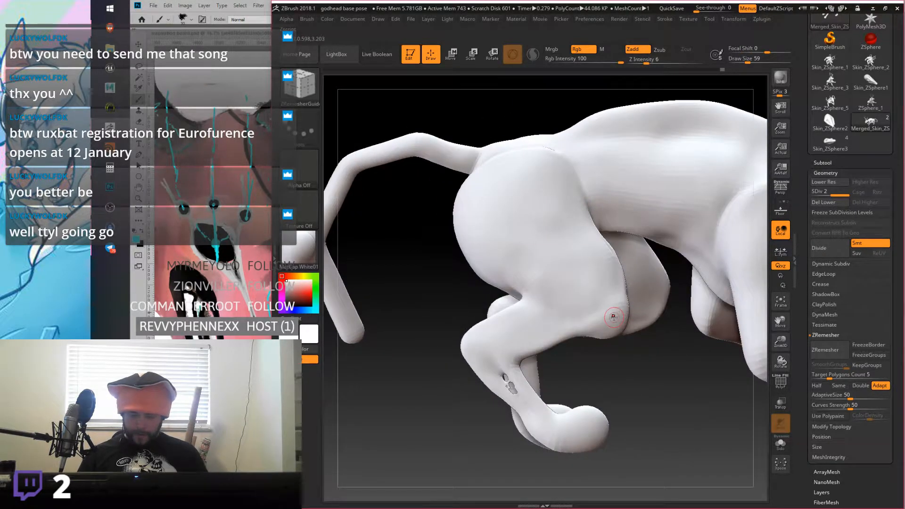
pyautogui.press('shift')
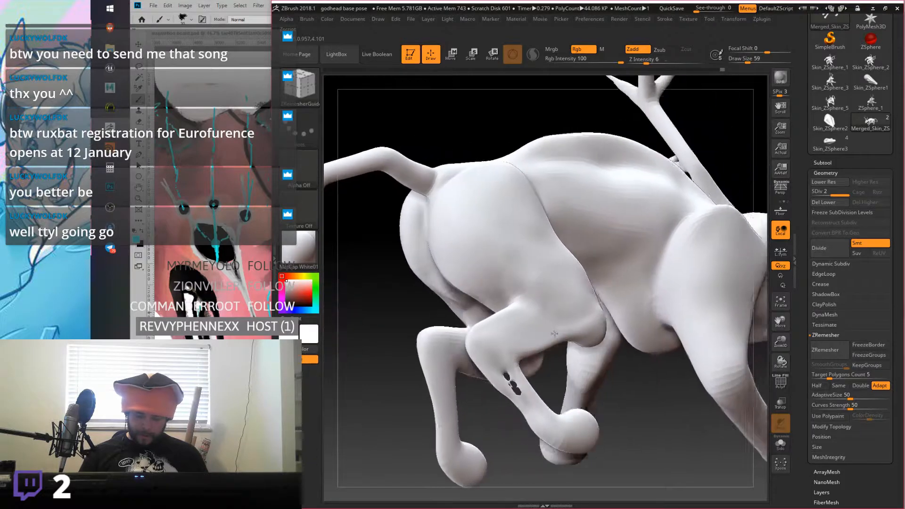
pyautogui.hotkey('ctrl', 'z')
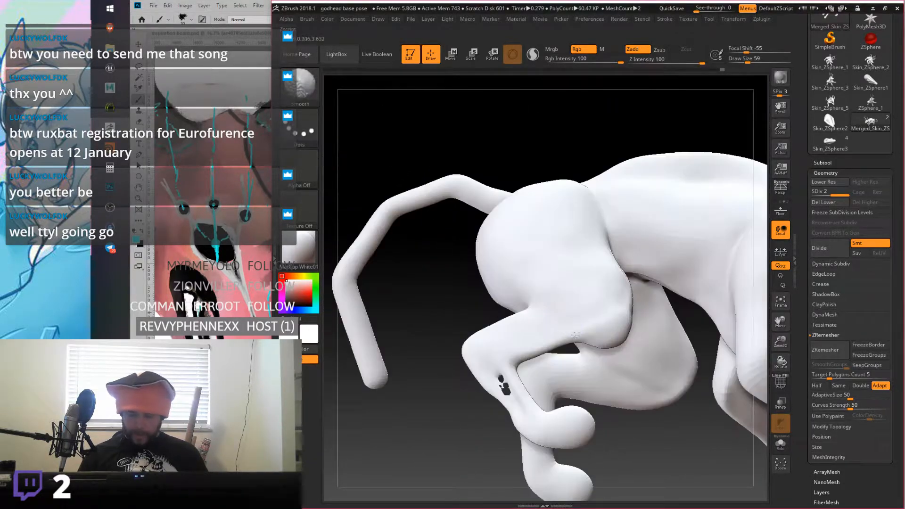
pyautogui.moveTo(600, 265); pyautogui.dragTo(501, 230)
pyautogui.hotkey('ctrl', 'shift', 'z')
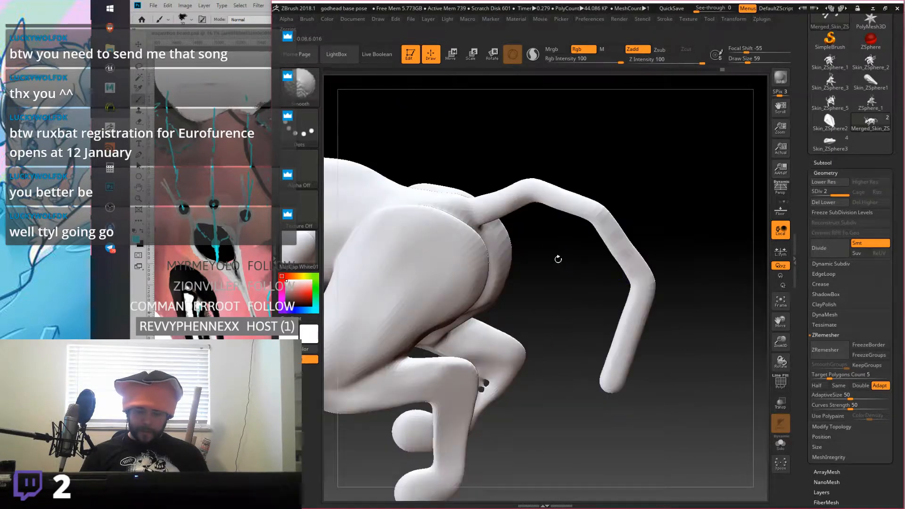
pyautogui.hotkey('ctrl', 'z')
pyautogui.hotkey('ctrl', 'z')
pyautogui.hotkey('ctrl', 'z')
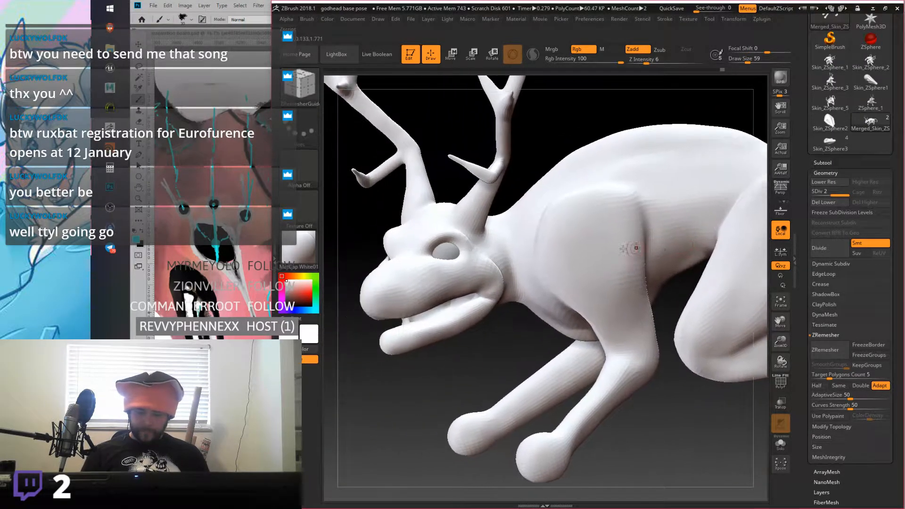
pyautogui.hotkey('ctrl', 'z')
pyautogui.hotkey('ctrl', 'z')
pyautogui.hotkey('ctrl', 'z')
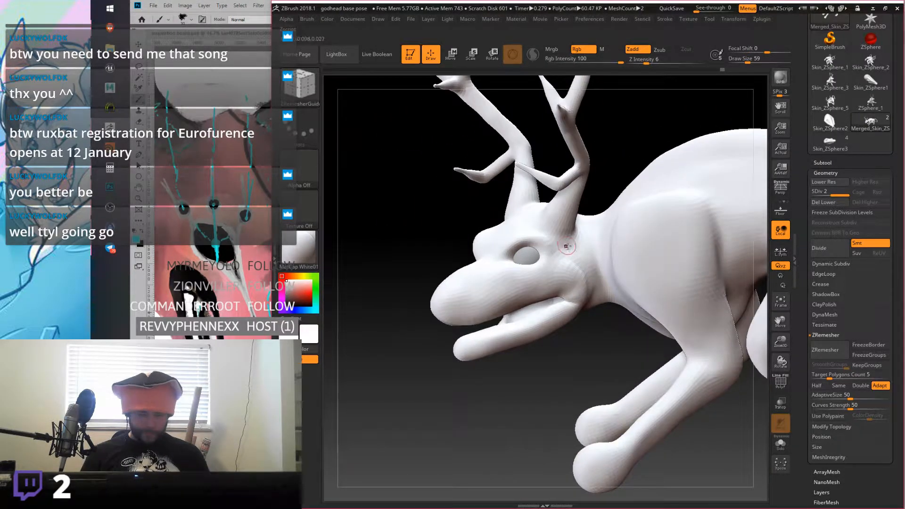
pyautogui.hotkey('ctrl', 'z')
pyautogui.hotkey('ctrl', 'z')
pyautogui.hotkey('ctrl', 'z')
pyautogui.hotkey('ctrl', 'z')
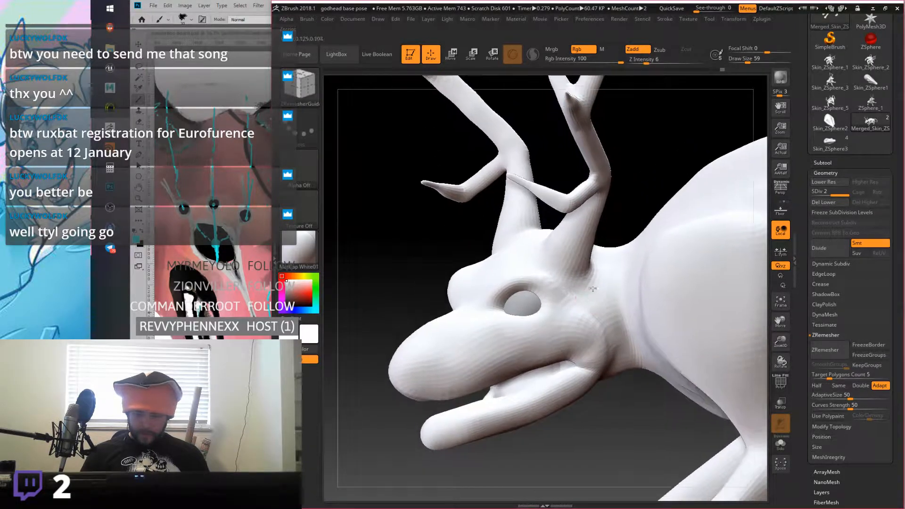
pyautogui.hotkey('ctrl', 'z')
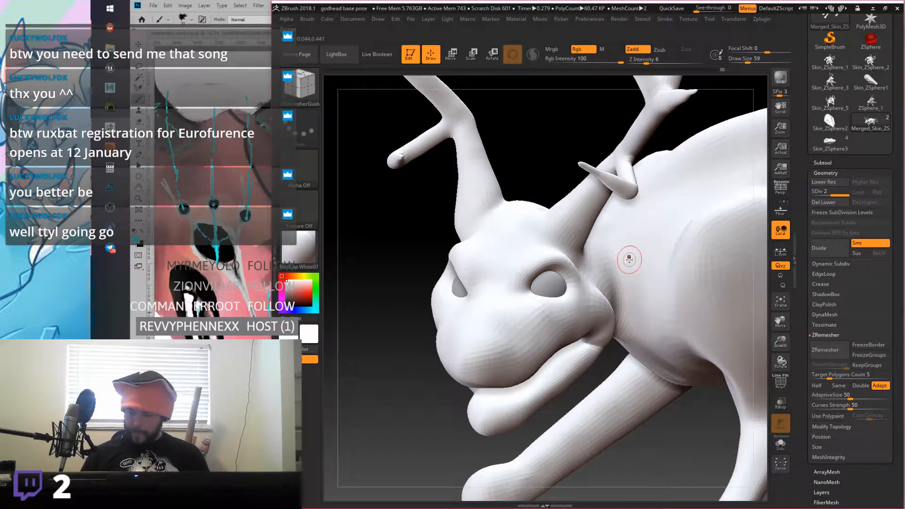
pyautogui.hotkey('ctrl', 'z')
pyautogui.hotkey('ctrl', 'z')
pyautogui.hotkey('ctrl', 'z')
pyautogui.hotkey('ctrl', 'z')
pyautogui.hotkey('ctrl', 'z')
pyautogui.hotkey('ctrl', 'z')
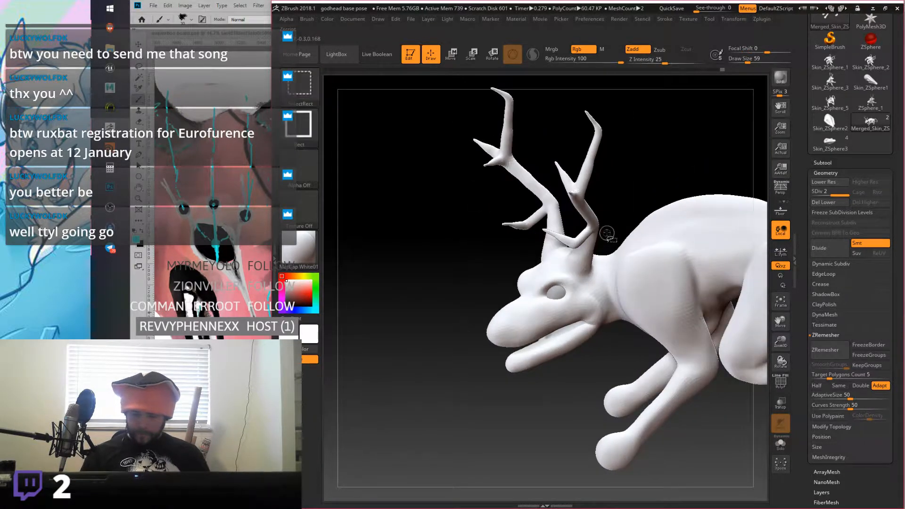
# Step: Try a rectangular mask over the neck, and undo the subdivision and ZRemesh to return to the dense mesh
pyautogui.moveTo(606, 233)
pyautogui.keyDown('ctrl'); pyautogui.keyDown('shift'); pyautogui.mouseDown()
pyautogui.moveTo(608, 370)
pyautogui.moveTo(495, 416)
pyautogui.mouseUp(); pyautogui.keyUp('shift'); pyautogui.keyUp('ctrl')
pyautogui.keyDown('ctrl'); pyautogui.keyDown('shift'); pyautogui.click(473, 416); pyautogui.keyUp('shift'); pyautogui.keyUp('ctrl')
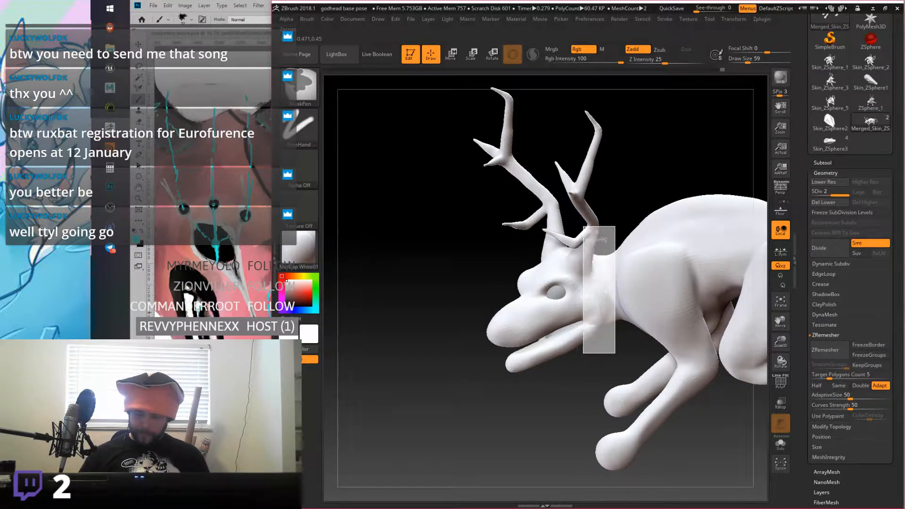
pyautogui.hotkey('shift', 'd')
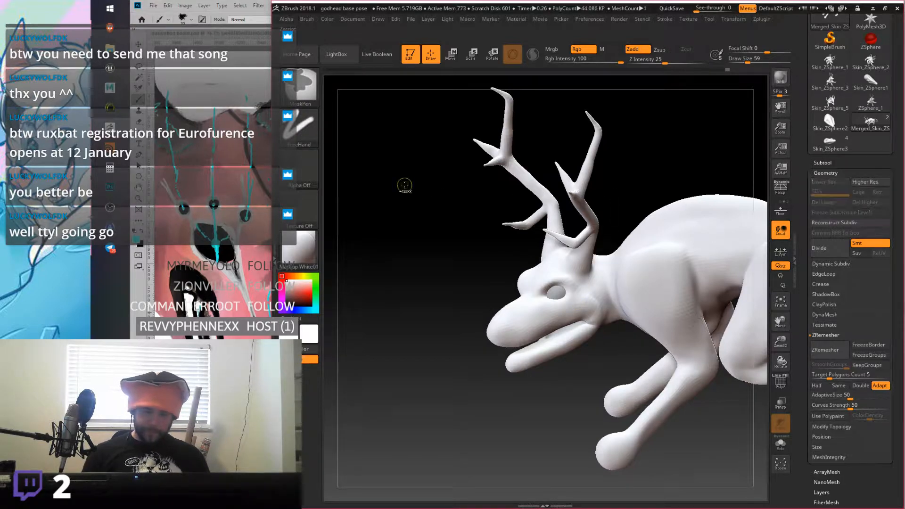
# Step: Set the masking brush's stroke to Lasso and mask the whole body behind the neck, leaving head and antlers unmasked
pyautogui.click(298, 134)
pyautogui.click(432, 154)
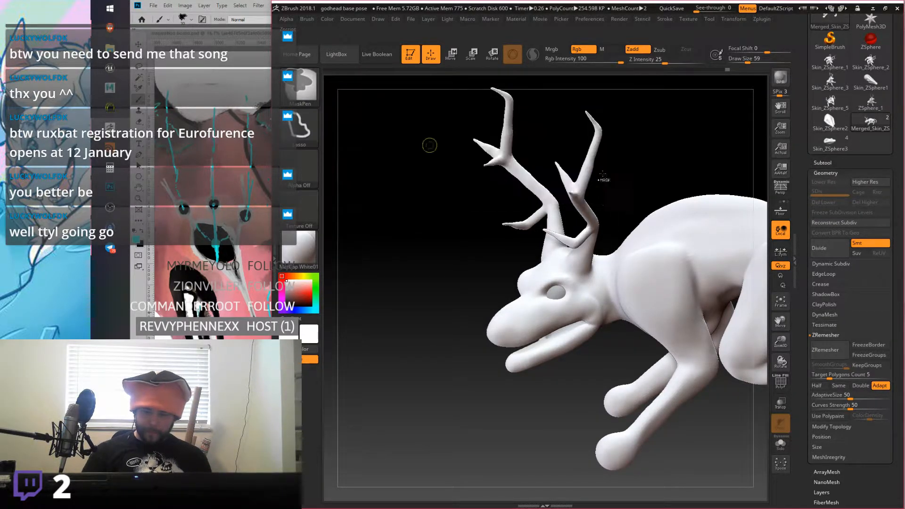
pyautogui.moveTo(616, 200)
pyautogui.mouseDown()
pyautogui.moveTo(500, 88)
pyautogui.moveTo(396, 382)
pyautogui.moveTo(542, 436)
pyautogui.moveTo(621, 351)
pyautogui.mouseUp()
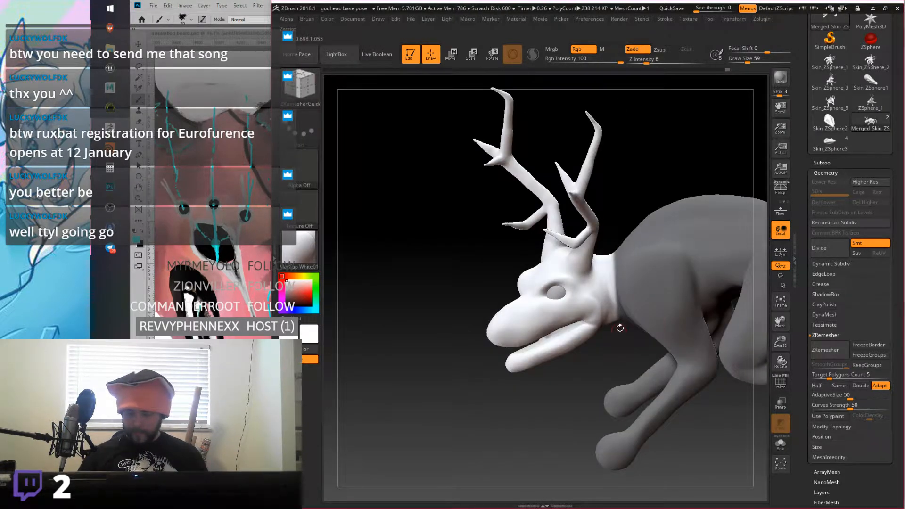
# Step: Touch up the mask's edge where the neck meets the shoulders, and check the mesh density with the polyframe
pyautogui.press('ctrl')
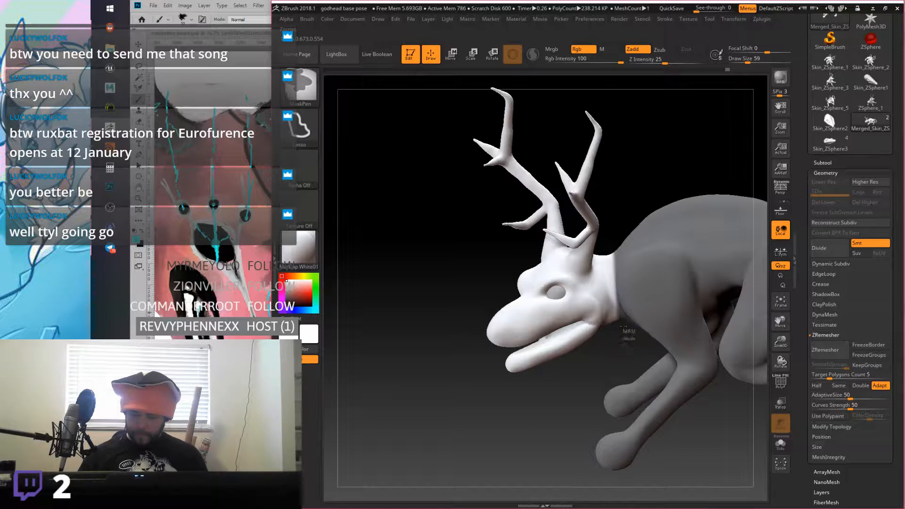
pyautogui.moveTo(603, 269)
pyautogui.keyDown('ctrl'); pyautogui.mouseDown()
pyautogui.moveTo(613, 216)
pyautogui.moveTo(627, 261)
pyautogui.mouseUp(); pyautogui.keyUp('ctrl')
pyautogui.moveTo(627, 261)
pyautogui.mouseDown(button='right')
pyautogui.moveTo(651, 299)
pyautogui.moveTo(675, 243)
pyautogui.moveTo(722, 250)
pyautogui.moveTo(653, 267)
pyautogui.moveTo(593, 226)
pyautogui.moveTo(590, 194)
pyautogui.moveTo(598, 238)
pyautogui.moveTo(590, 194)
pyautogui.mouseUp(button='right')
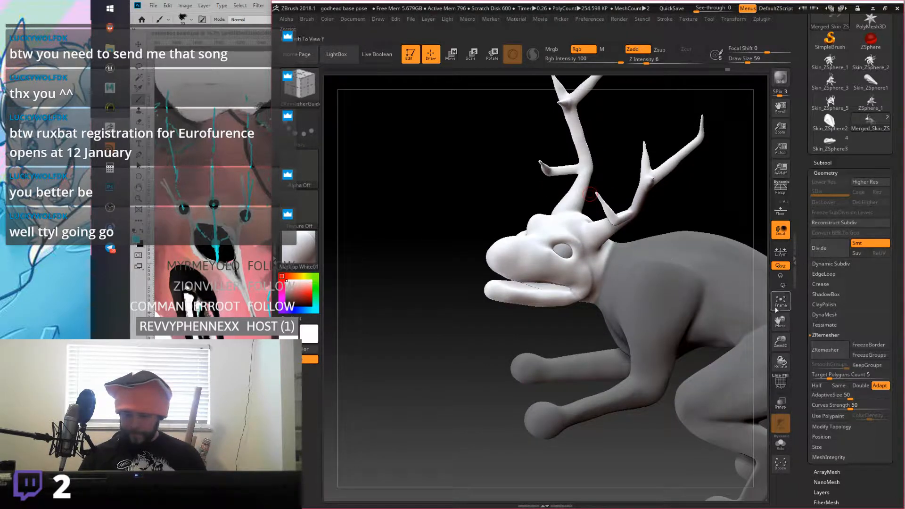
pyautogui.click(780, 383)
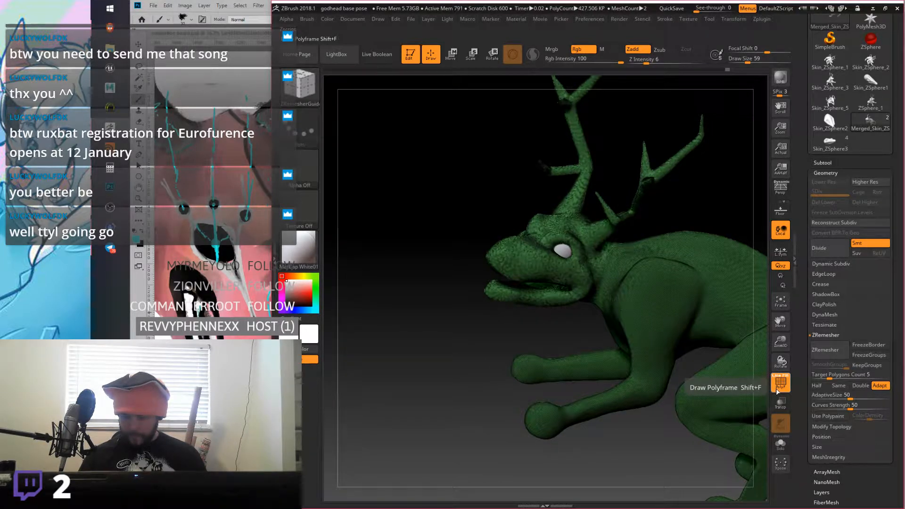
pyautogui.click(780, 388)
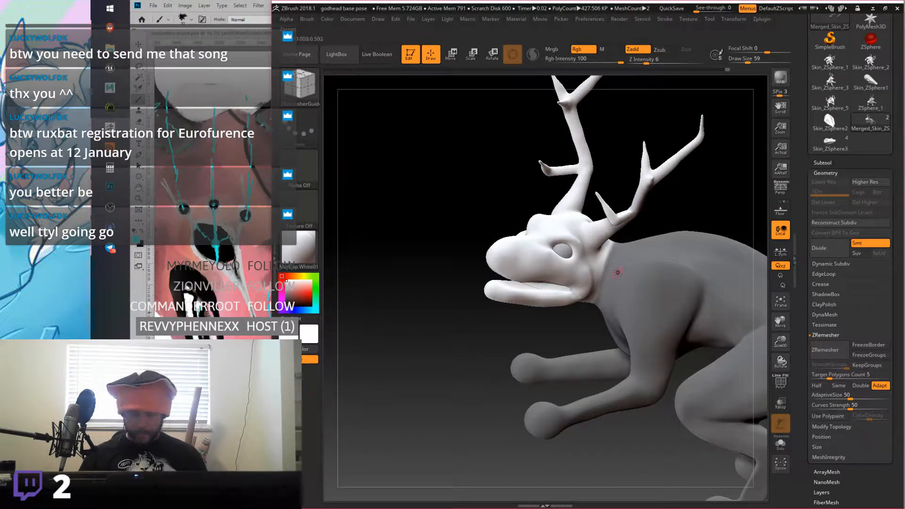
# Step: Replace the ZRemesherGuides brush with the Rake brush for working on the head
pyautogui.moveTo(620, 280); pyautogui.dragTo(665, 251, button='right')
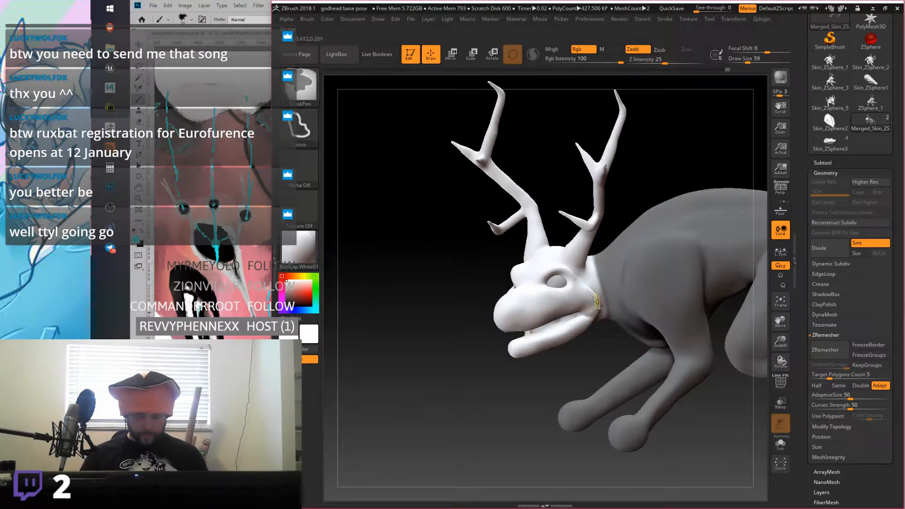
pyautogui.moveTo(597, 304)
pyautogui.keyDown('ctrl'); pyautogui.mouseDown(button='right')
pyautogui.moveTo(667, 330)
pyautogui.moveTo(608, 291)
pyautogui.mouseUp(button='right'); pyautogui.keyUp('ctrl')
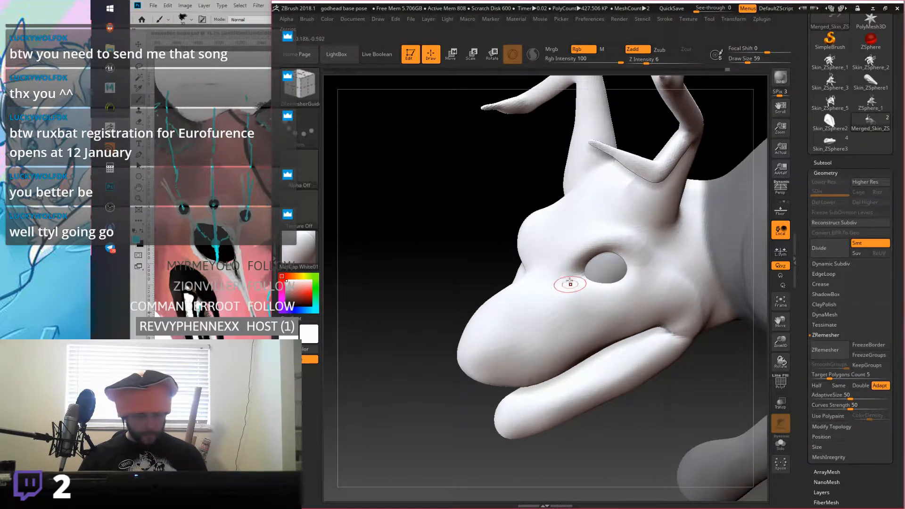
pyautogui.moveTo(573, 299); pyautogui.dragTo(592, 297)
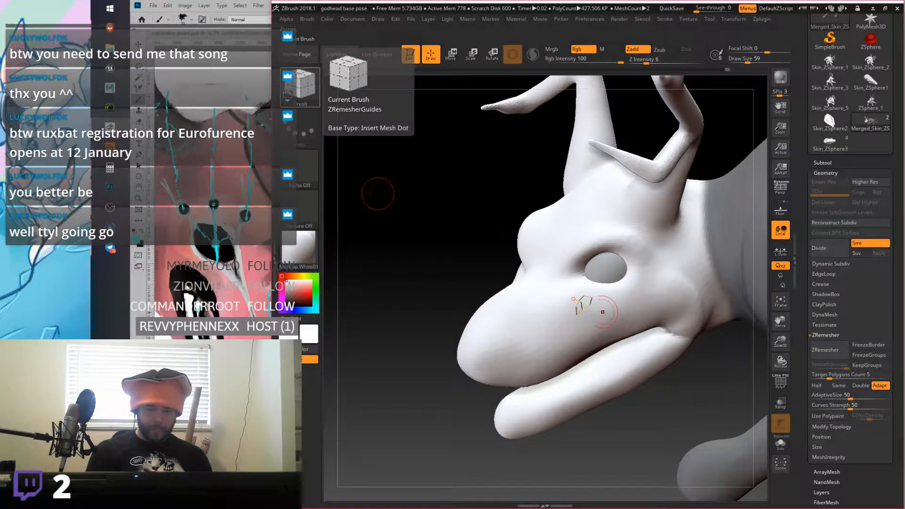
pyautogui.click(302, 87)
pyautogui.click(484, 93)
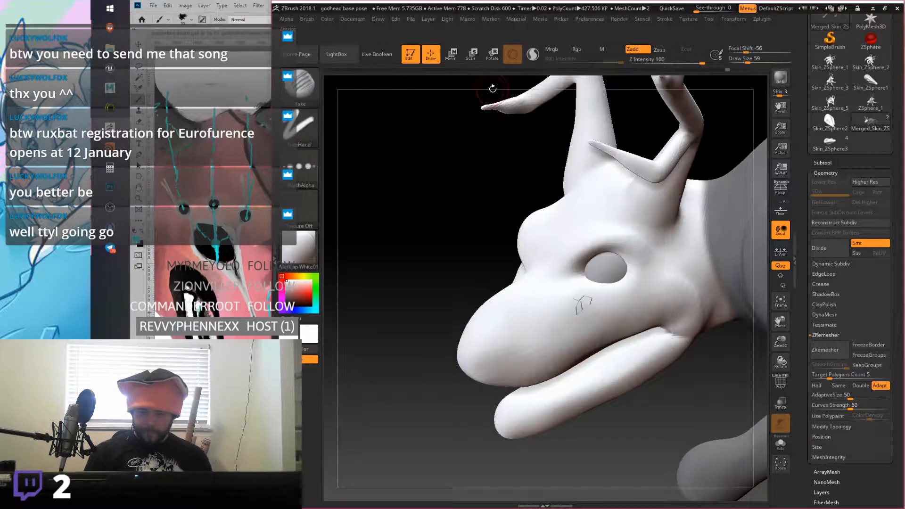
# Step: Step through the undo history and try smoothing the dense mesh around the eye and cheek
pyautogui.hotkey('shift', 'd')
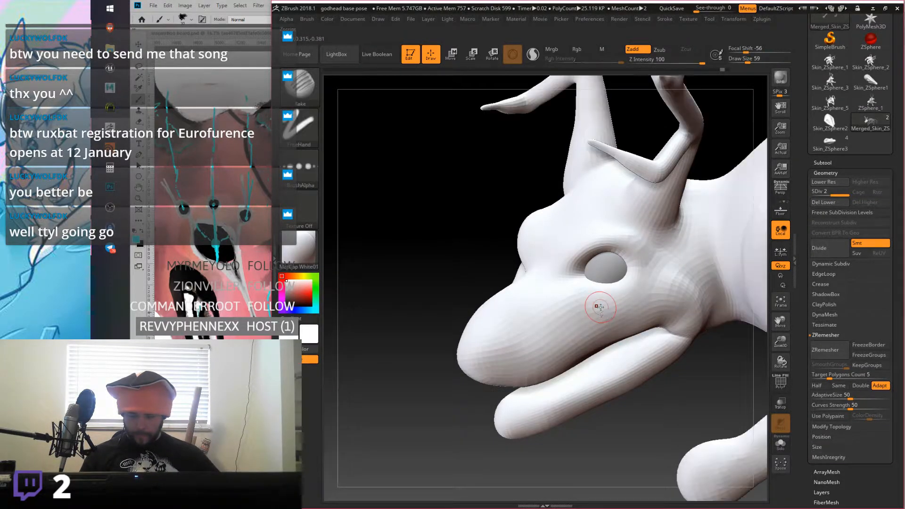
pyautogui.hotkey('shift', 'd')
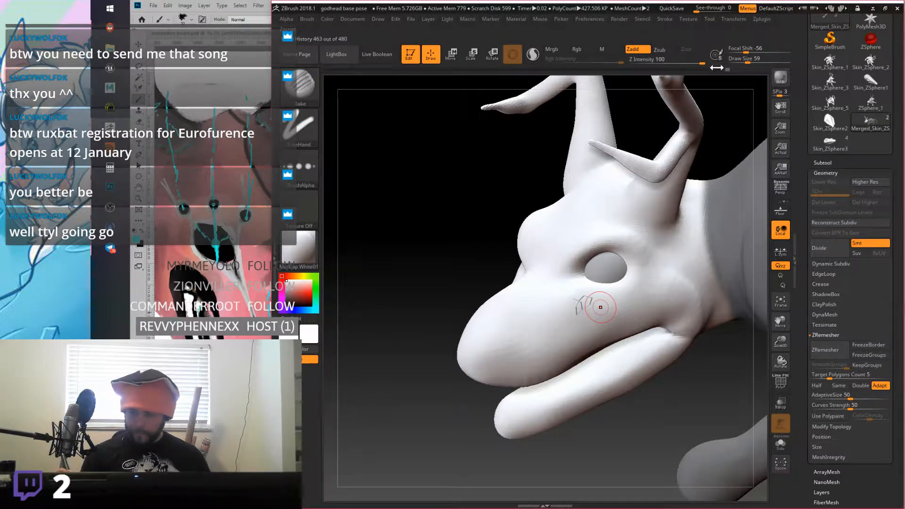
pyautogui.moveTo(725, 75); pyautogui.dragTo(728, 69)
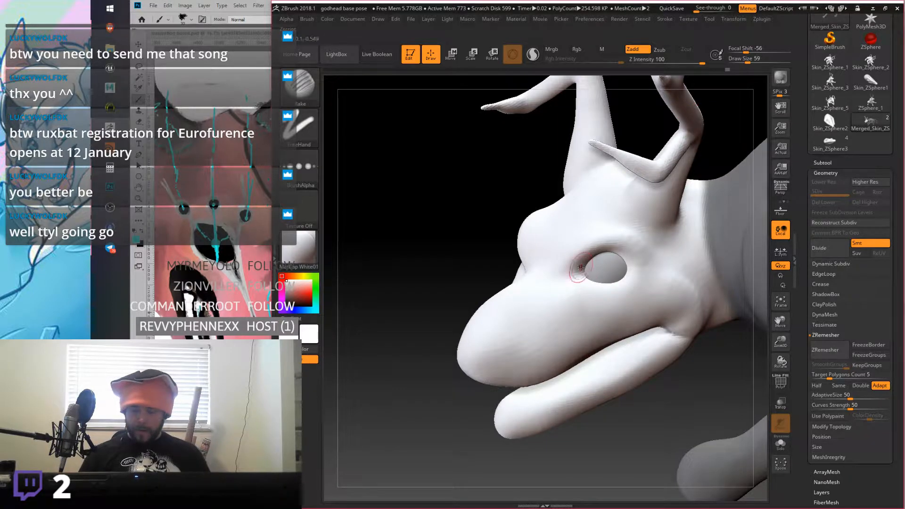
pyautogui.press('shift')
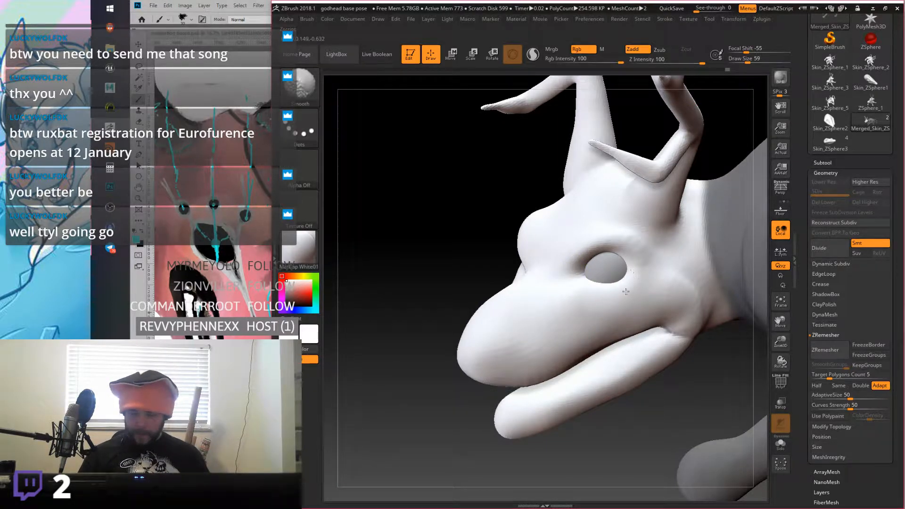
pyautogui.press('shift')
pyautogui.moveTo(536, 319)
pyautogui.mouseDown(button='right')
pyautogui.moveTo(568, 299)
pyautogui.moveTo(595, 305)
pyautogui.moveTo(557, 267)
pyautogui.moveTo(597, 272)
pyautogui.moveTo(616, 260)
pyautogui.mouseUp(button='right')
pyautogui.moveTo(644, 345)
pyautogui.keyDown('shift'); pyautogui.mouseDown()
pyautogui.moveTo(646, 353)
pyautogui.moveTo(659, 340)
pyautogui.mouseUp(); pyautogui.keyUp('shift')
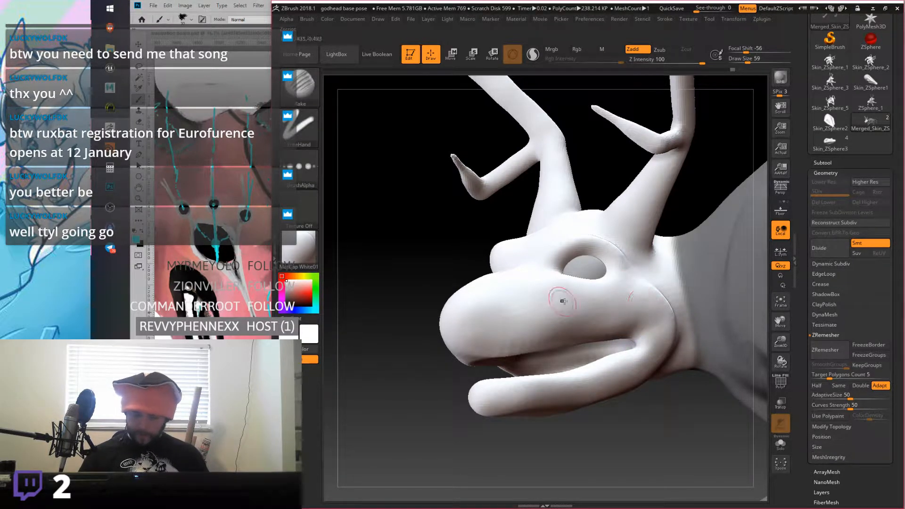
pyautogui.moveTo(630, 283); pyautogui.dragTo(570, 299, button='right')
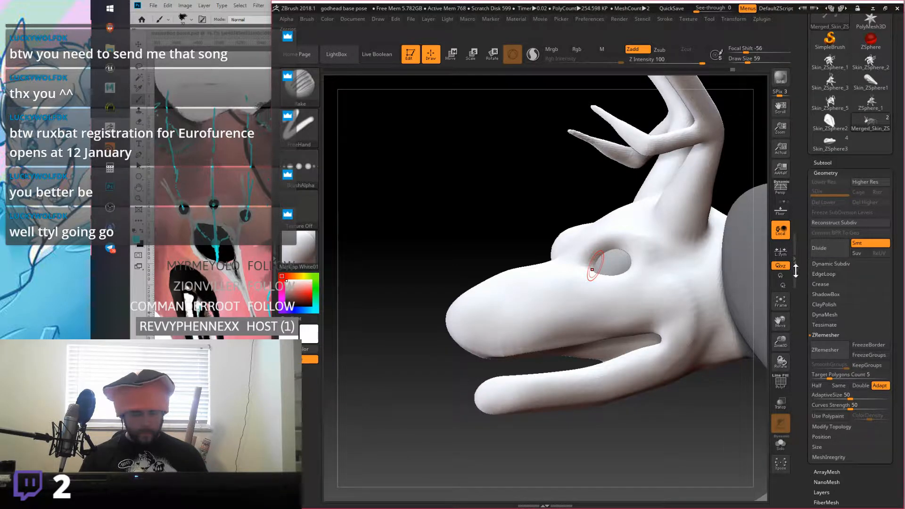
# Step: Go back through the undo history to the remeshed creature with two subdivision levels
pyautogui.hotkey('ctrl', 'z')
pyautogui.hotkey('ctrl', 'z')
pyautogui.hotkey('ctrl', 'z')
pyautogui.hotkey('ctrl', 'z')
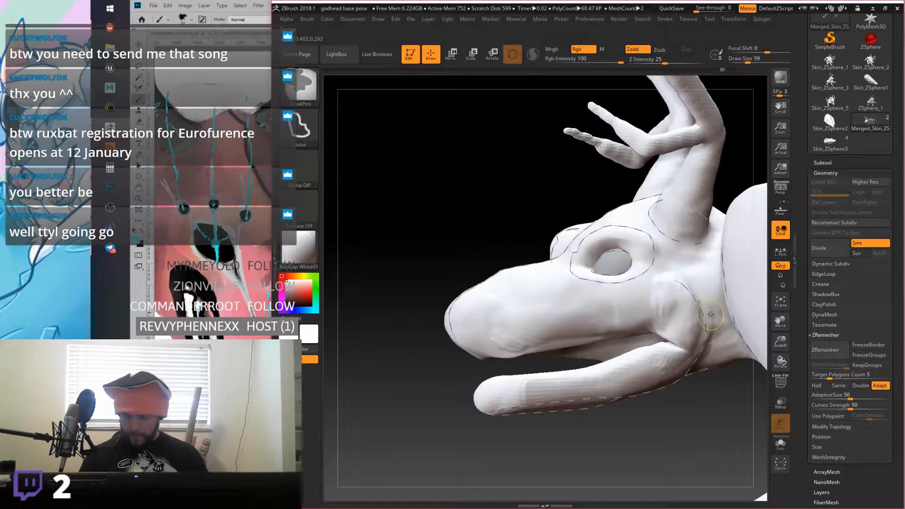
pyautogui.hotkey('ctrl', 'z')
pyautogui.hotkey('ctrl', 'z')
pyautogui.hotkey('ctrl', 'z')
pyautogui.hotkey('ctrl', 'z')
pyautogui.hotkey('ctrl', 'z')
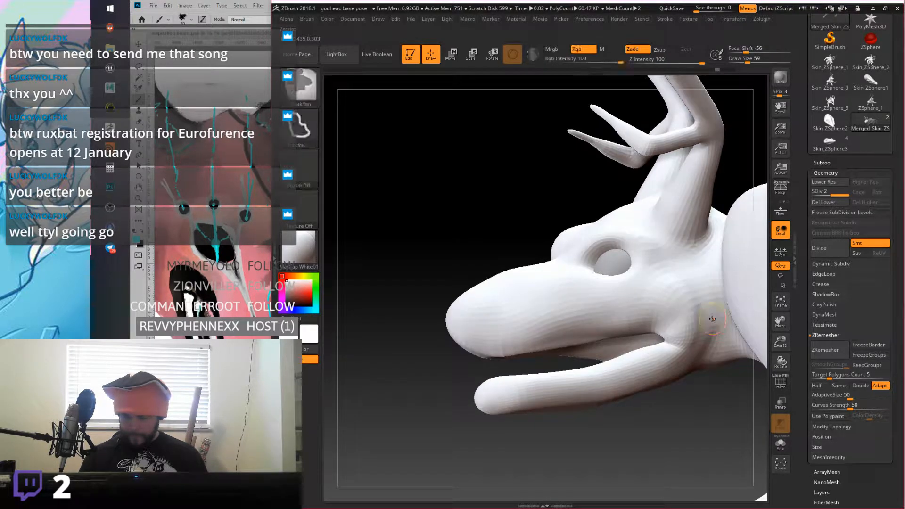
pyautogui.hotkey('ctrl', 'z')
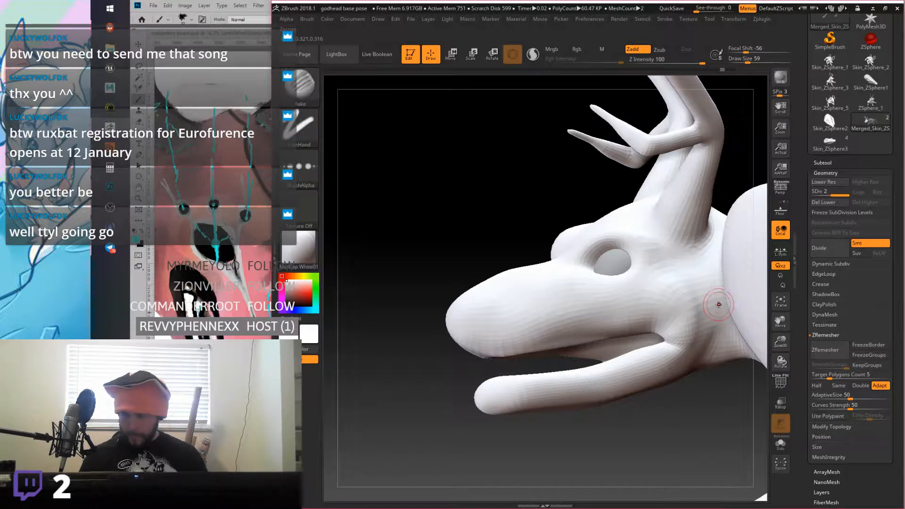
# Step: Divide the mesh up to subdivision level 4 and rake a patch of short strokes on the side of the snout
pyautogui.click(819, 248)
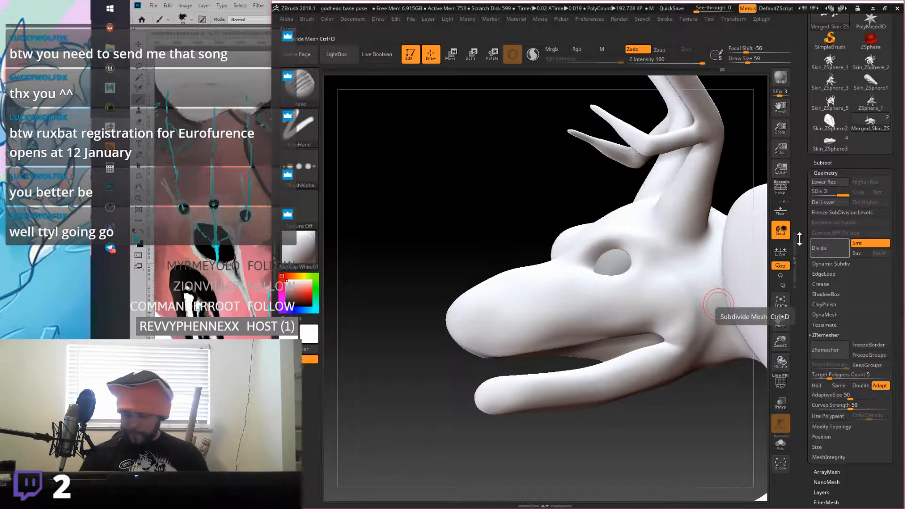
pyautogui.moveTo(495, 305); pyautogui.dragTo(512, 330)
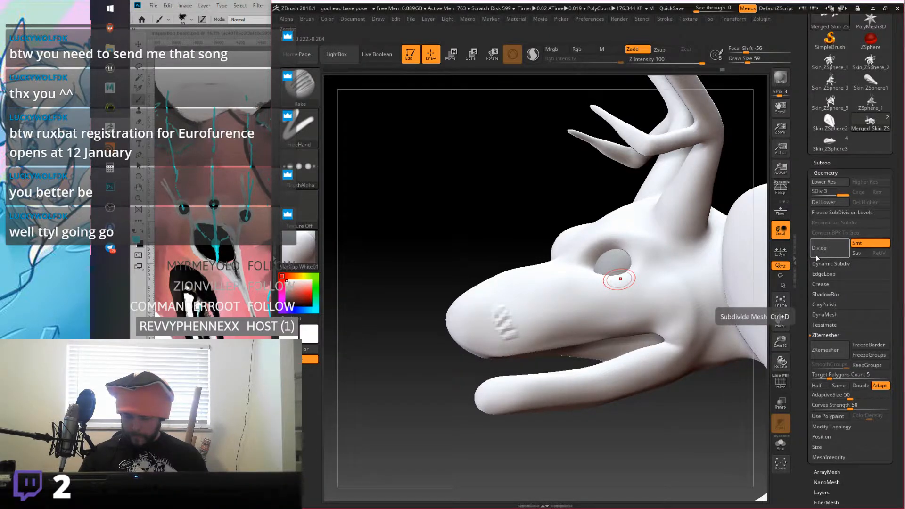
pyautogui.click(818, 253)
pyautogui.moveTo(528, 337); pyautogui.dragTo(529, 340)
pyautogui.moveTo(535, 313)
pyautogui.mouseDown()
pyautogui.moveTo(538, 336)
pyautogui.moveTo(552, 334)
pyautogui.mouseUp()
pyautogui.moveTo(560, 312); pyautogui.dragTo(565, 331)
pyautogui.moveTo(600, 310); pyautogui.dragTo(611, 299, button='right')
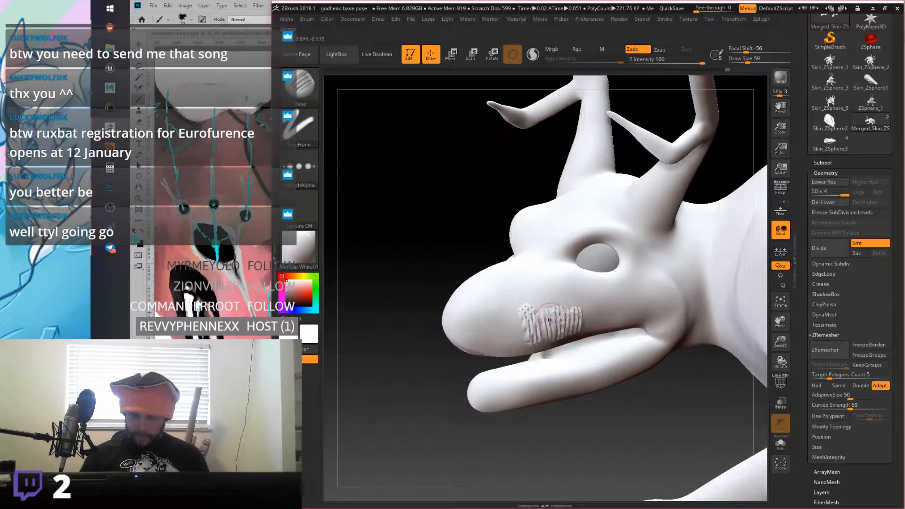
pyautogui.keyDown('shift'); pyautogui.moveTo(558, 314); pyautogui.dragTo(536, 324); pyautogui.keyUp('shift')
pyautogui.hotkey('ctrl', 'z')
pyautogui.moveTo(605, 301); pyautogui.dragTo(570, 283, button='right')
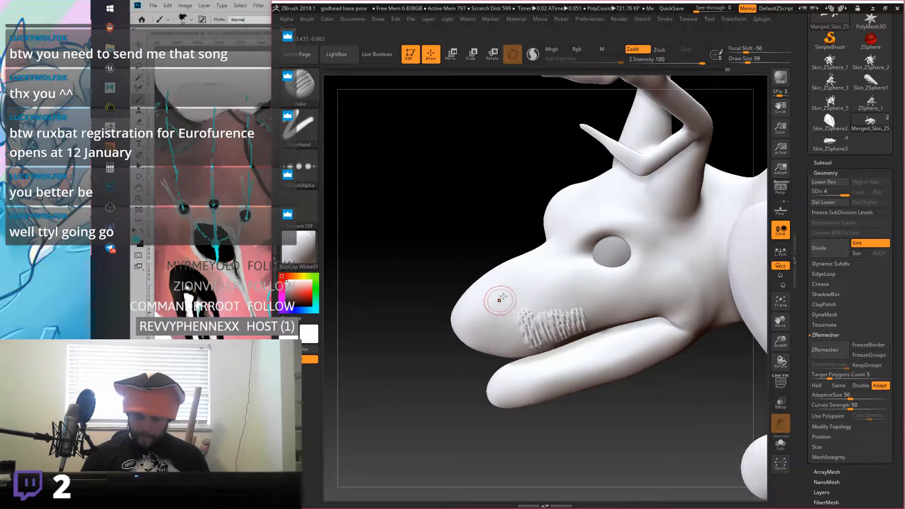
# Step: Switch to the ClayTubes brush with a draw size of 56 and lay the first strokes on the forehead between the antlers
pyautogui.press('b')
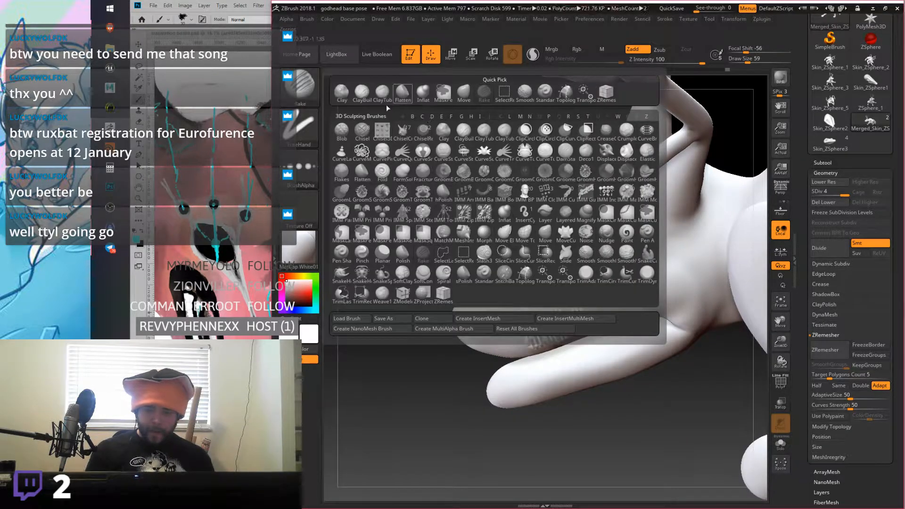
pyautogui.click(396, 90)
pyautogui.click(747, 60)
pyautogui.moveTo(566, 232)
pyautogui.mouseDown(button='right')
pyautogui.moveTo(592, 229)
pyautogui.moveTo(582, 182)
pyautogui.mouseUp(button='right')
pyautogui.moveTo(573, 193)
pyautogui.mouseDown()
pyautogui.moveTo(588, 185)
pyautogui.moveTo(609, 193)
pyautogui.mouseUp()
pyautogui.moveTo(609, 193); pyautogui.dragTo(592, 158, button='right')
pyautogui.moveTo(584, 163); pyautogui.dragTo(569, 188)
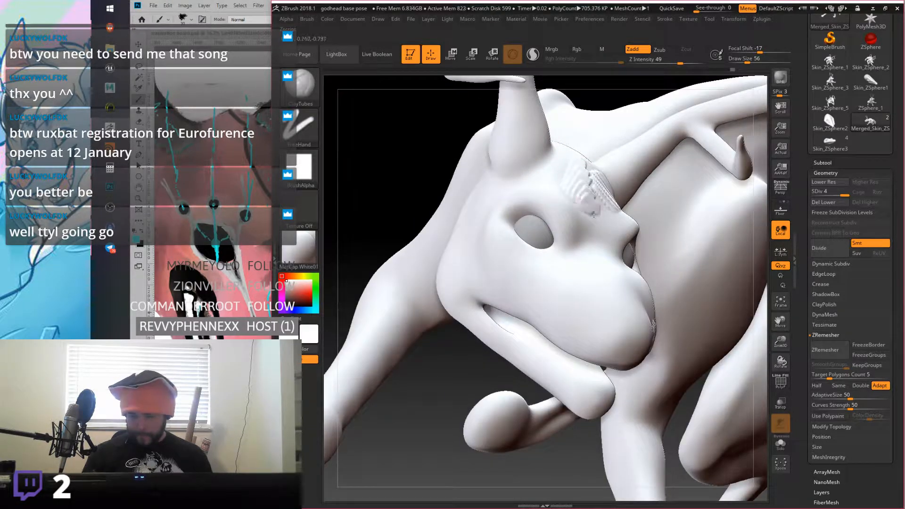
pyautogui.moveTo(607, 190); pyautogui.dragTo(574, 202, button='right')
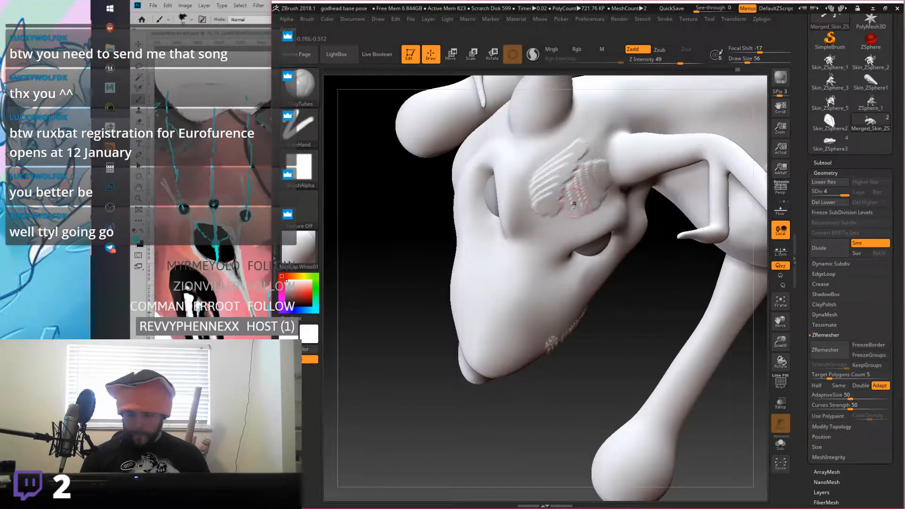
# Step: Build up the forehead with overlapping clay strokes running from the antler bases toward the brows
pyautogui.moveTo(578, 180); pyautogui.dragTo(552, 210)
pyautogui.moveTo(581, 151); pyautogui.dragTo(538, 253)
pyautogui.moveTo(568, 186); pyautogui.dragTo(538, 251)
pyautogui.moveTo(592, 136); pyautogui.dragTo(542, 244)
pyautogui.moveTo(542, 201)
pyautogui.mouseDown()
pyautogui.moveTo(535, 193)
pyautogui.moveTo(545, 174)
pyautogui.moveTo(580, 130)
pyautogui.moveTo(595, 127)
pyautogui.moveTo(609, 171)
pyautogui.mouseUp()
# Step: Sculpt a raised ridge down the centre of the forehead and along the top of the snout
pyautogui.moveTo(566, 230); pyautogui.dragTo(566, 198, button='right')
pyautogui.moveTo(585, 209); pyautogui.dragTo(588, 174)
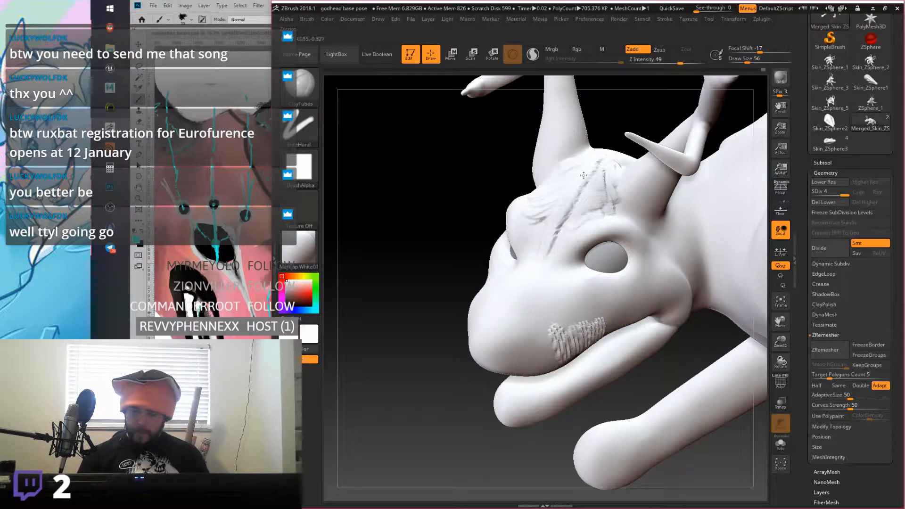
pyautogui.moveTo(597, 161)
pyautogui.mouseDown(button='right')
pyautogui.moveTo(593, 198)
pyautogui.moveTo(590, 158)
pyautogui.mouseUp(button='right')
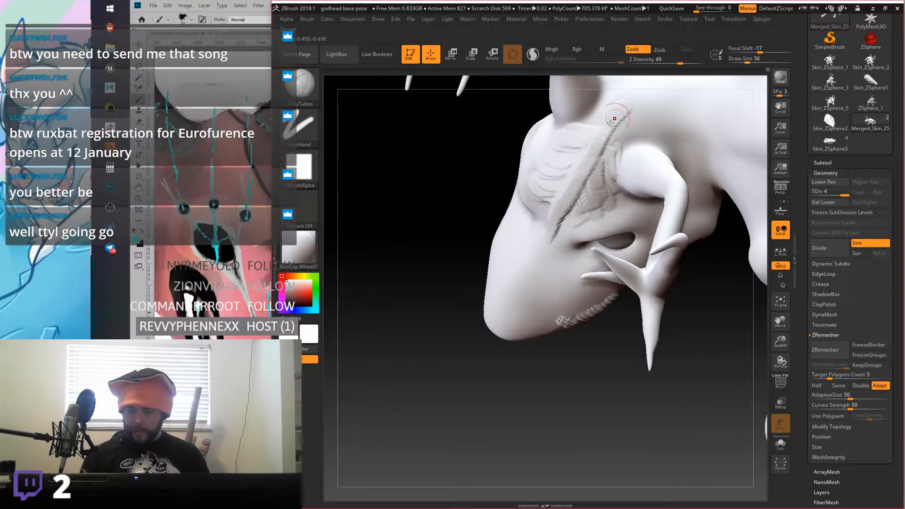
pyautogui.moveTo(591, 158)
pyautogui.mouseDown()
pyautogui.moveTo(631, 102)
pyautogui.moveTo(523, 280)
pyautogui.moveTo(573, 188)
pyautogui.mouseUp()
pyautogui.moveTo(608, 131); pyautogui.dragTo(565, 203, button='right')
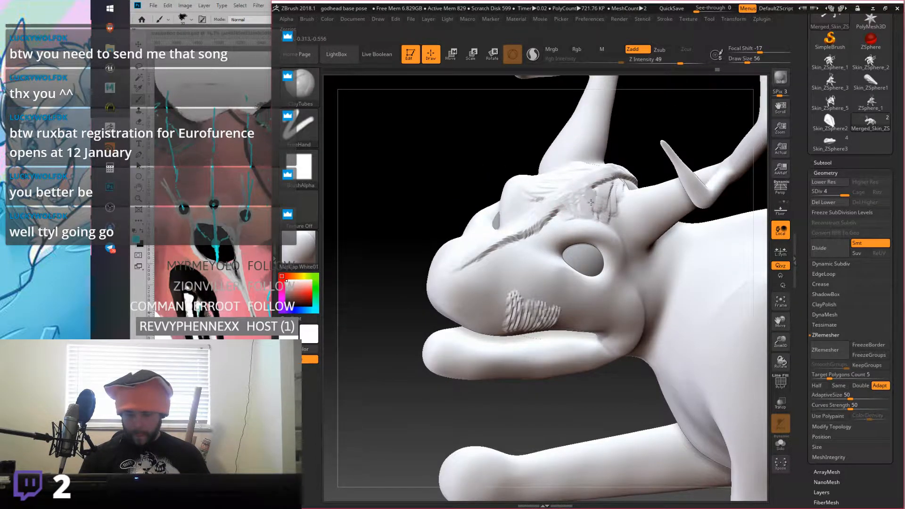
pyautogui.moveTo(606, 210); pyautogui.dragTo(623, 202)
# Step: Fill in the sides of the forehead and build a curved brow ridge over the eyes
pyautogui.moveTo(607, 191)
pyautogui.mouseDown(button='right')
pyautogui.moveTo(549, 164)
pyautogui.moveTo(522, 194)
pyautogui.mouseUp(button='right')
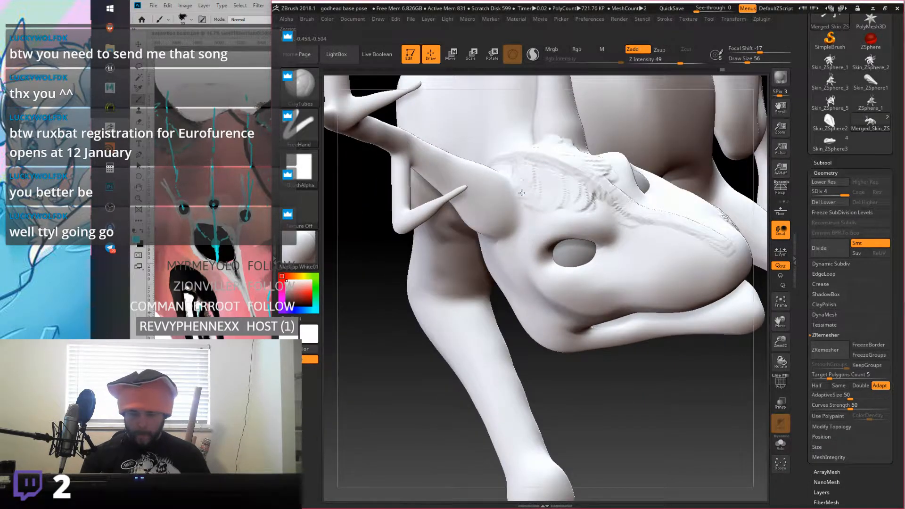
pyautogui.moveTo(542, 193)
pyautogui.mouseDown()
pyautogui.moveTo(570, 182)
pyautogui.moveTo(590, 202)
pyautogui.mouseUp()
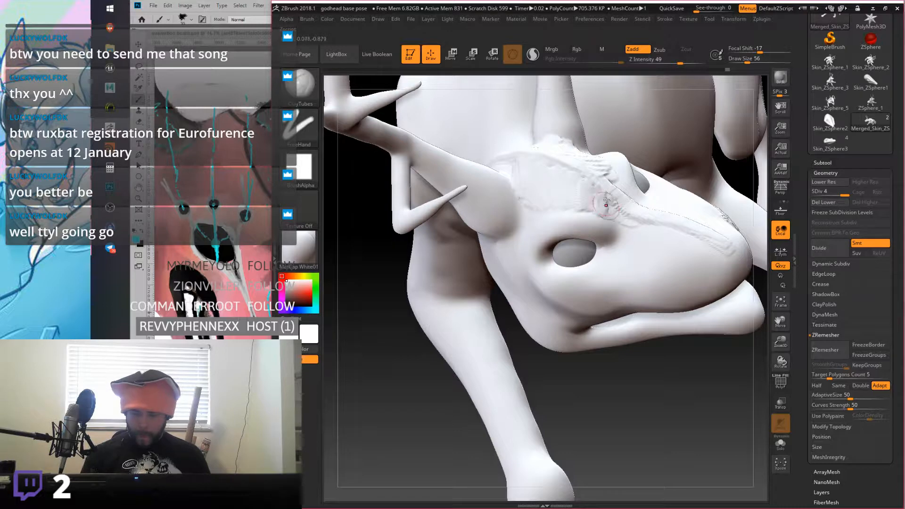
pyautogui.moveTo(616, 234)
pyautogui.mouseDown(button='right')
pyautogui.moveTo(601, 195)
pyautogui.moveTo(600, 202)
pyautogui.mouseUp(button='right')
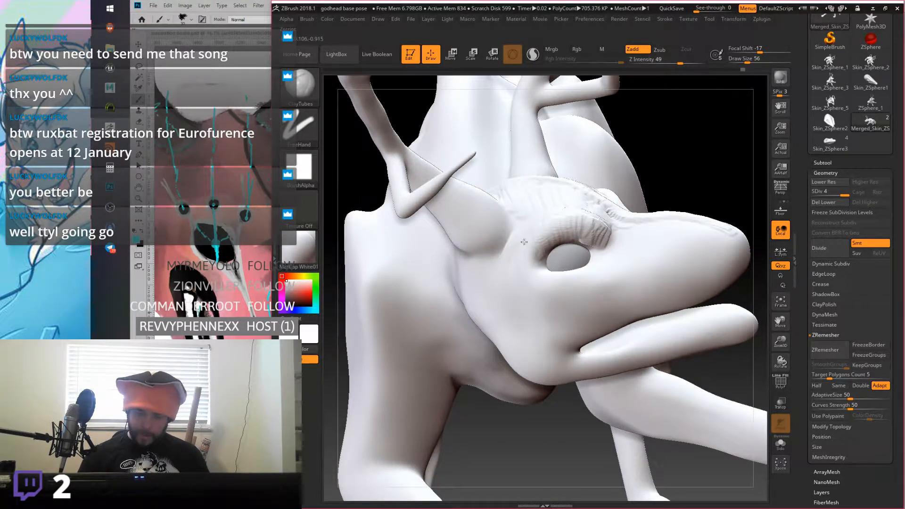
pyautogui.moveTo(646, 226)
pyautogui.mouseDown(button='right')
pyautogui.moveTo(687, 228)
pyautogui.moveTo(714, 216)
pyautogui.moveTo(525, 250)
pyautogui.mouseUp(button='right')
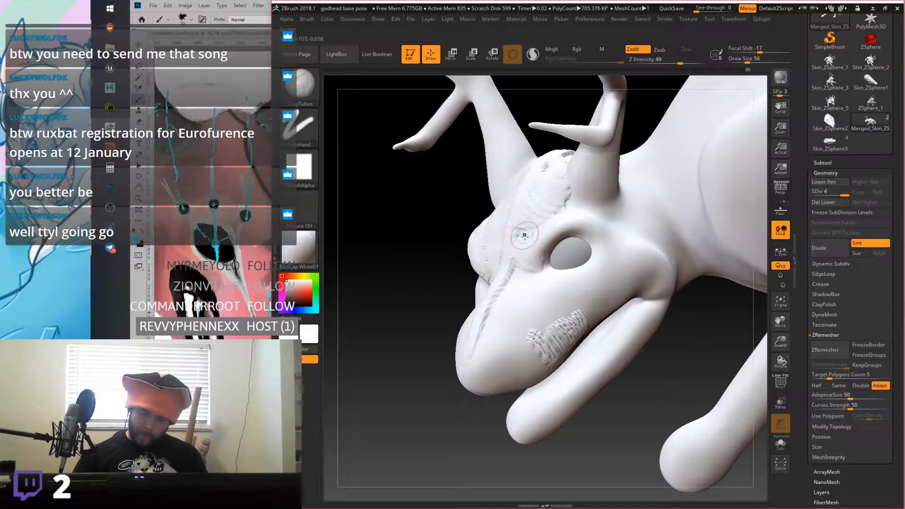
# Step: Thicken the brow ridges and refine where they meet the central ridge between the eyes
pyautogui.moveTo(599, 227); pyautogui.dragTo(585, 236, button='right')
pyautogui.moveTo(513, 250); pyautogui.dragTo(495, 248, button='right')
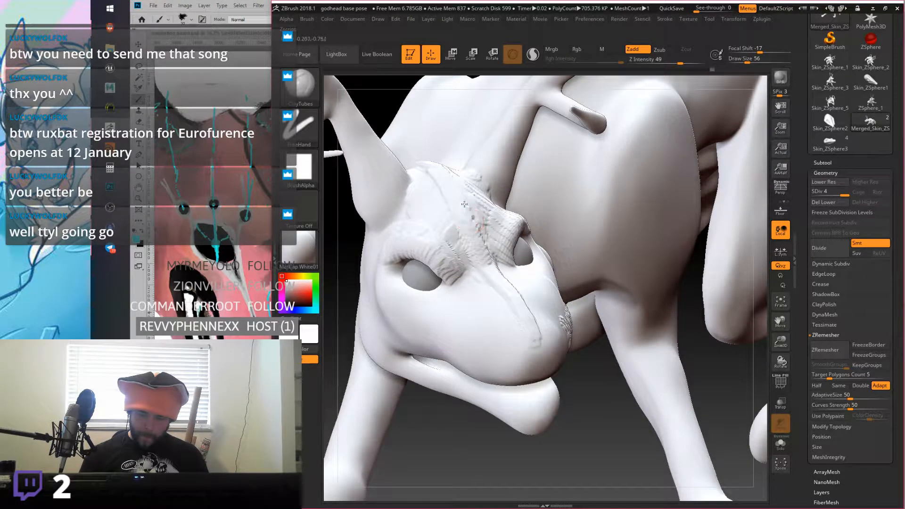
pyautogui.moveTo(458, 206)
pyautogui.mouseDown(button='right')
pyautogui.moveTo(484, 196)
pyautogui.moveTo(486, 228)
pyautogui.moveTo(477, 230)
pyautogui.mouseUp(button='right')
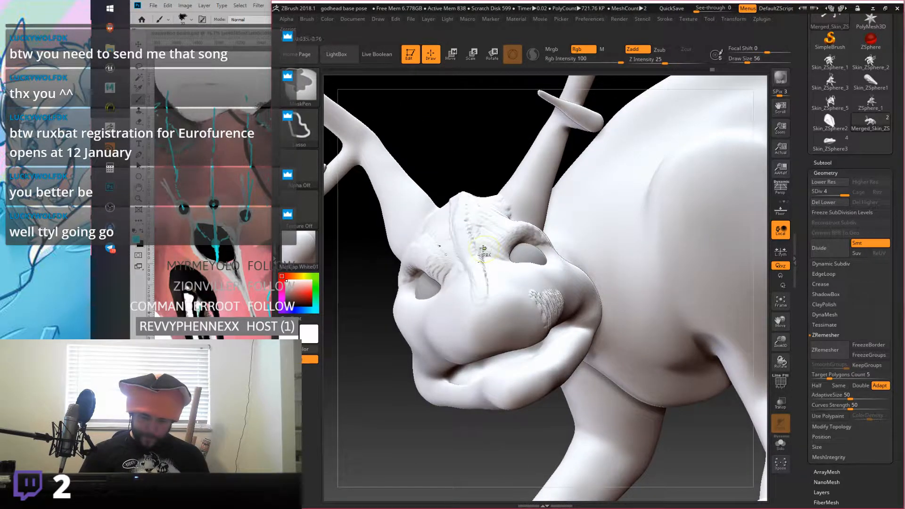
pyautogui.moveTo(484, 228); pyautogui.dragTo(475, 238, button='right')
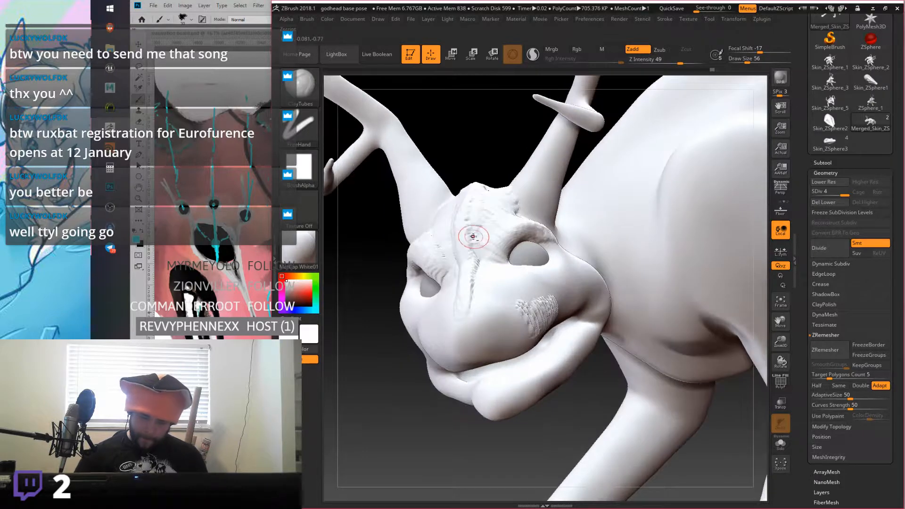
pyautogui.moveTo(488, 194); pyautogui.dragTo(443, 236, button='right')
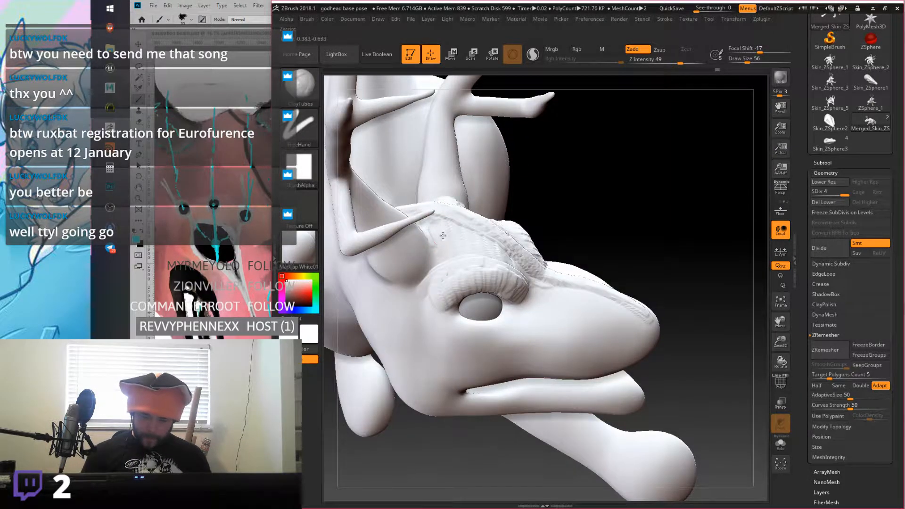
# Step: Add clay to the forehead between the brow and central ridges and up around the antler bases
pyautogui.moveTo(506, 245); pyautogui.dragTo(523, 276)
pyautogui.moveTo(534, 280); pyautogui.dragTo(513, 257)
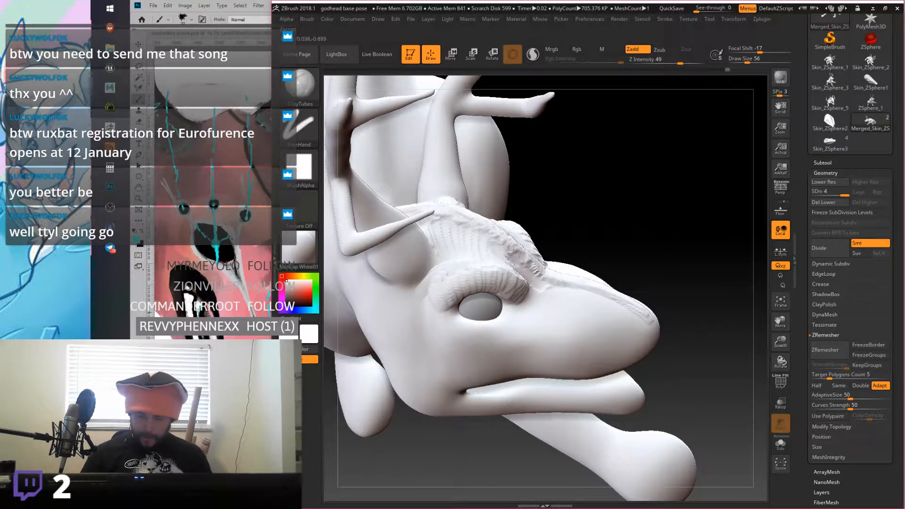
pyautogui.moveTo(481, 226); pyautogui.dragTo(516, 246, button='right')
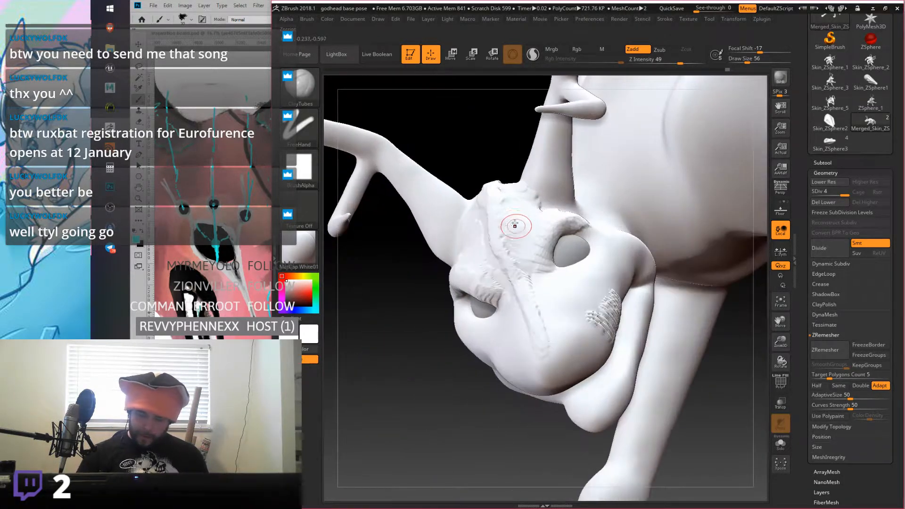
pyautogui.moveTo(507, 206)
pyautogui.mouseDown(button='right')
pyautogui.moveTo(514, 203)
pyautogui.moveTo(488, 162)
pyautogui.mouseUp(button='right')
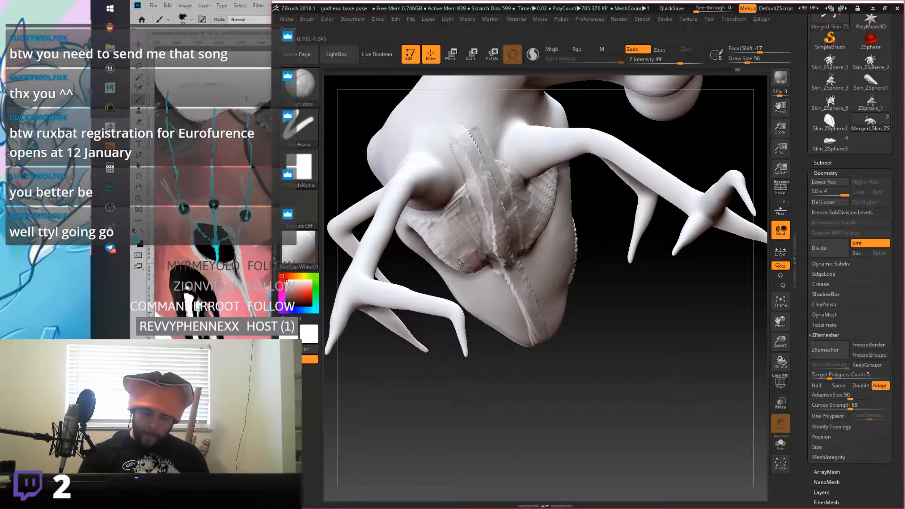
pyautogui.moveTo(460, 173)
pyautogui.mouseDown(button='right')
pyautogui.moveTo(506, 164)
pyautogui.moveTo(528, 176)
pyautogui.moveTo(527, 156)
pyautogui.moveTo(542, 186)
pyautogui.moveTo(570, 186)
pyautogui.moveTo(560, 173)
pyautogui.mouseUp(button='right')
pyautogui.moveTo(586, 226)
pyautogui.keyDown('ctrl'); pyautogui.mouseDown(button='right')
pyautogui.moveTo(598, 194)
pyautogui.moveTo(590, 201)
pyautogui.mouseUp(button='right'); pyautogui.keyUp('ctrl')
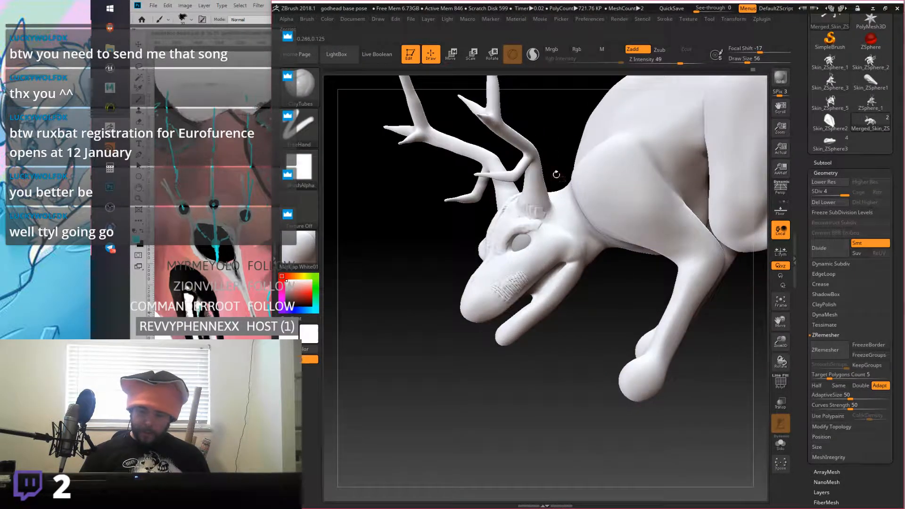
pyautogui.moveTo(568, 169); pyautogui.dragTo(554, 151, button='right')
pyautogui.hotkey('ctrl', 'shift')
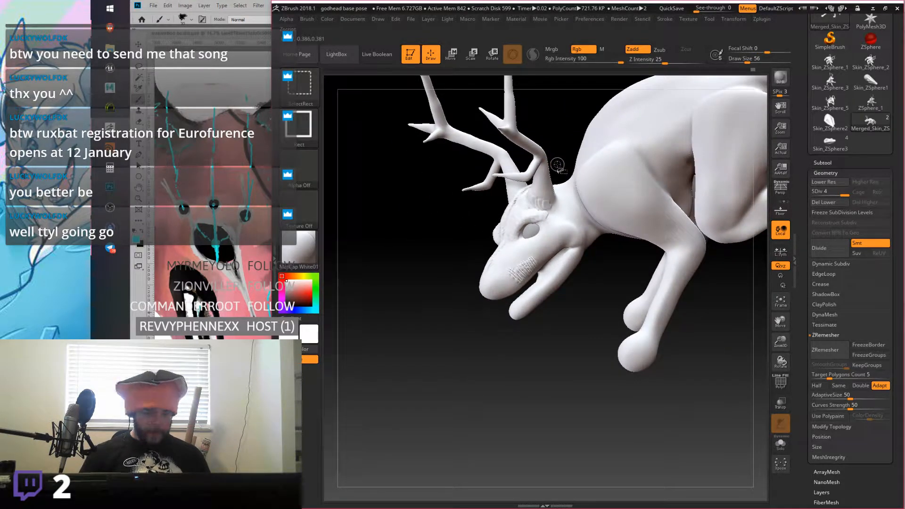
pyautogui.moveTo(557, 166)
pyautogui.keyDown('ctrl'); pyautogui.mouseDown()
pyautogui.moveTo(451, 221)
pyautogui.moveTo(561, 342)
pyautogui.moveTo(606, 274)
pyautogui.mouseUp(); pyautogui.keyUp('ctrl')
pyautogui.keyDown('ctrl'); pyautogui.click(559, 134); pyautogui.keyUp('ctrl')
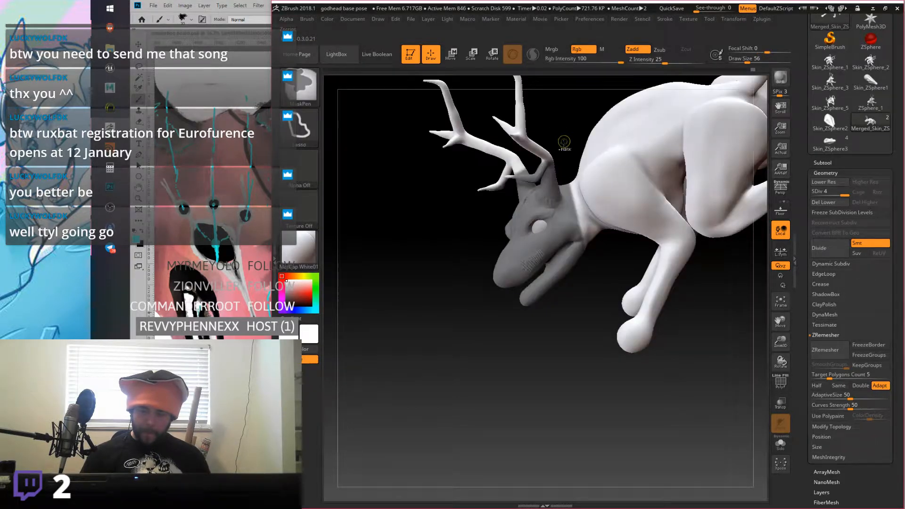
pyautogui.keyDown('ctrl'); pyautogui.click(563, 143); pyautogui.keyUp('ctrl')
pyautogui.keyDown('ctrl'); pyautogui.click(566, 148); pyautogui.keyUp('ctrl')
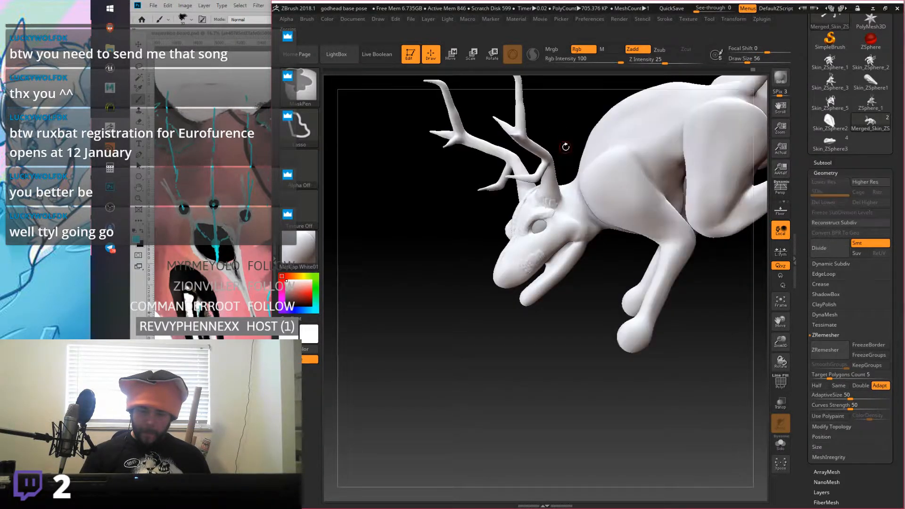
pyautogui.press('d')
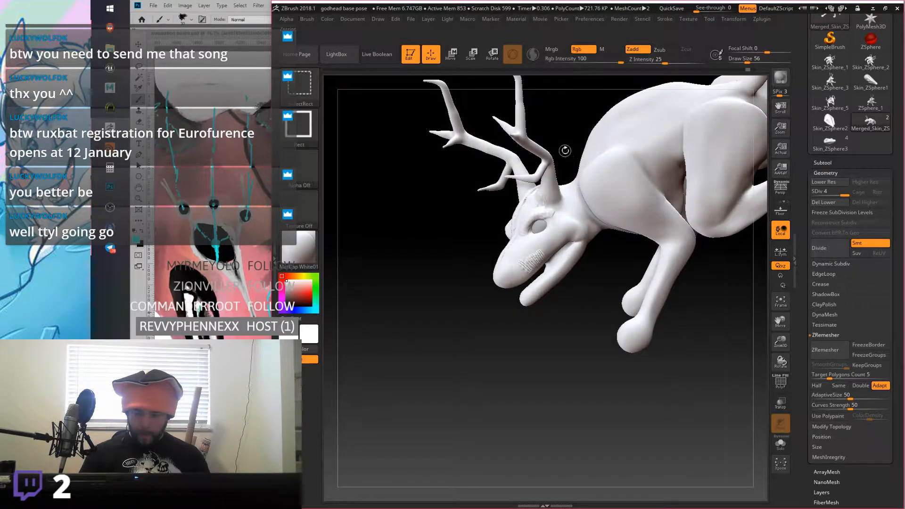
pyautogui.hotkey('ctrl', 'z')
pyautogui.hotkey('ctrl', 'z')
pyautogui.hotkey('ctrl', 'shift')
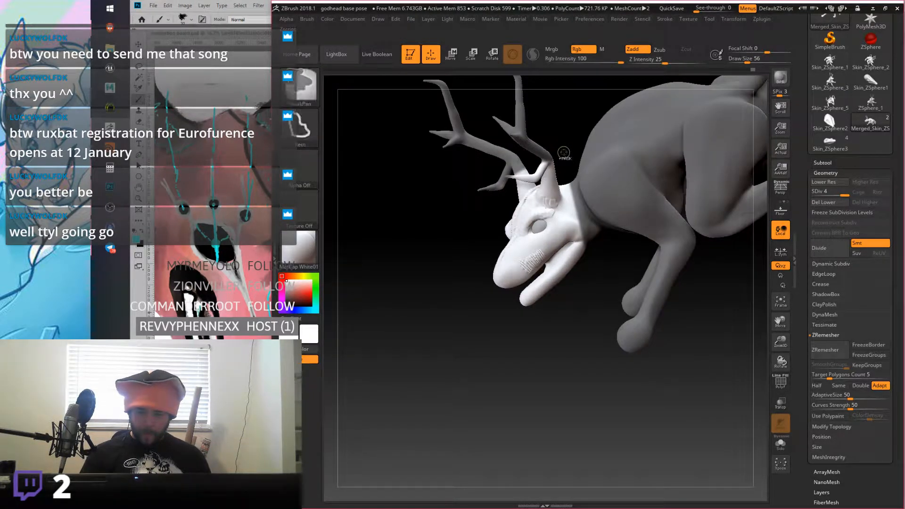
pyautogui.keyDown('ctrl'); pyautogui.keyDown('shift'); pyautogui.moveTo(559, 148); pyautogui.dragTo(408, 254); pyautogui.keyUp('shift'); pyautogui.keyUp('ctrl')
pyautogui.keyDown('ctrl'); pyautogui.keyDown('shift'); pyautogui.click(399, 291); pyautogui.keyUp('shift'); pyautogui.keyUp('ctrl')
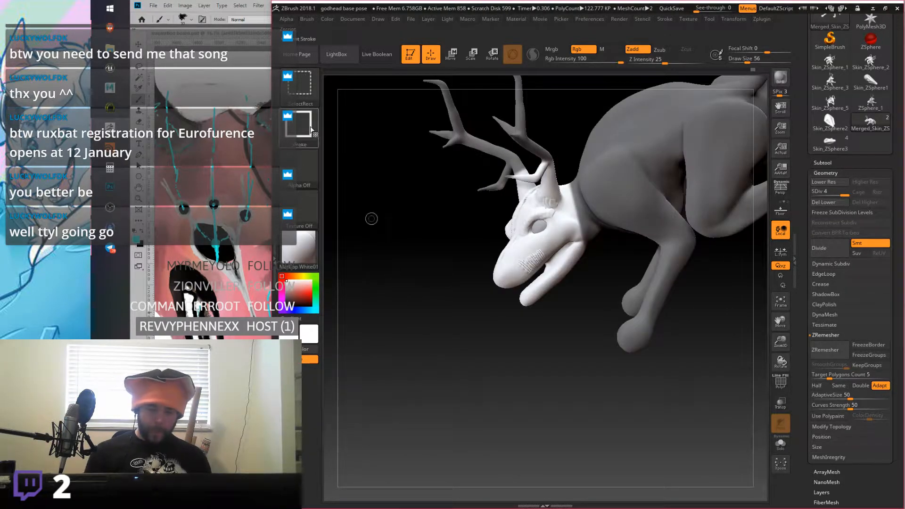
pyautogui.hotkey('ctrl', 'z')
pyautogui.hotkey('ctrl', 'shift', 'z')
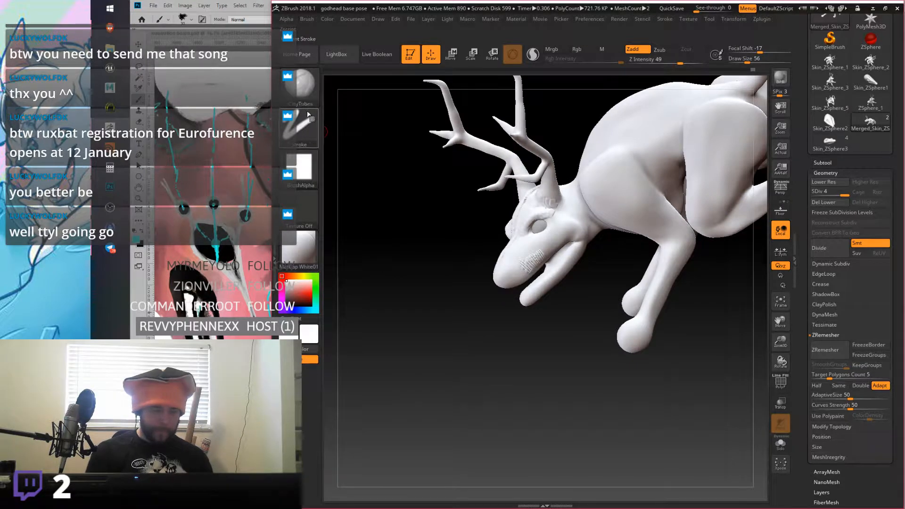
# Step: Isolate the head and lower antlers by hiding the rest of the creature's mesh
pyautogui.keyDown('ctrl'); pyautogui.keyDown('shift'); pyautogui.click(315, 127); pyautogui.keyUp('shift'); pyautogui.keyUp('ctrl')
pyautogui.click(473, 133)
pyautogui.moveTo(561, 147)
pyautogui.keyDown('ctrl'); pyautogui.keyDown('shift'); pyautogui.mouseDown()
pyautogui.moveTo(465, 184)
pyautogui.moveTo(592, 313)
pyautogui.moveTo(608, 248)
pyautogui.mouseUp(); pyautogui.keyUp('shift'); pyautogui.keyUp('ctrl')
pyautogui.moveTo(613, 202)
pyautogui.mouseDown()
pyautogui.moveTo(616, 188)
pyautogui.moveTo(586, 202)
pyautogui.moveTo(592, 172)
pyautogui.mouseUp()
pyautogui.moveTo(576, 216); pyautogui.dragTo(570, 264)
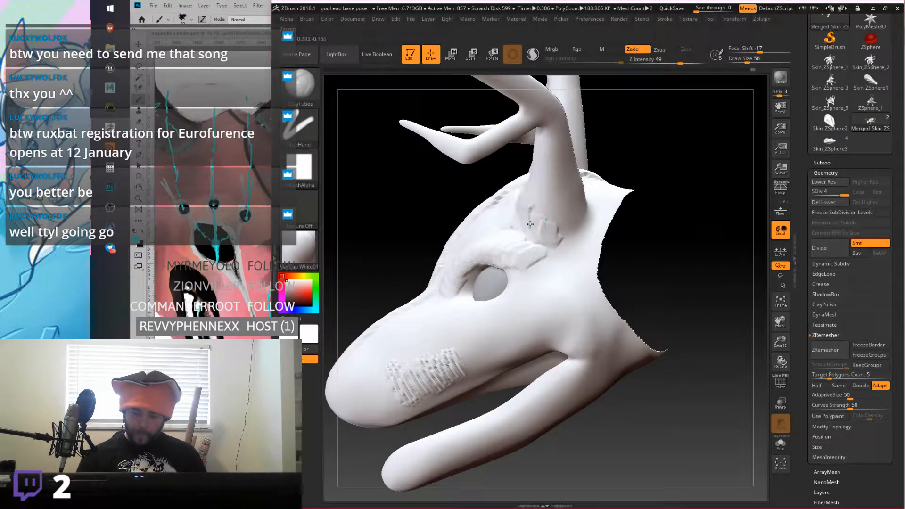
# Step: Build up clay with ClayTubes around the rear and inner sides of the antler bases
pyautogui.moveTo(565, 229)
pyautogui.mouseDown()
pyautogui.moveTo(547, 227)
pyautogui.moveTo(554, 187)
pyautogui.moveTo(537, 209)
pyautogui.mouseUp()
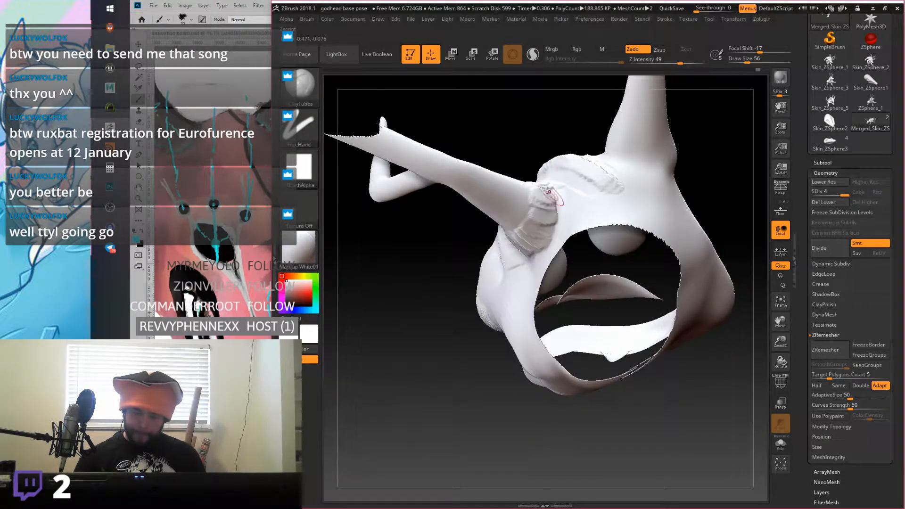
pyautogui.hotkey('ctrl', 'z')
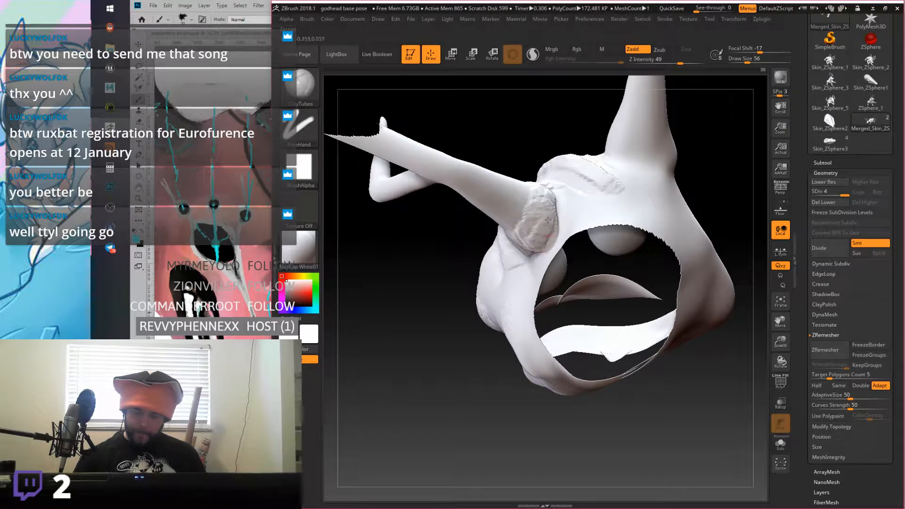
pyautogui.moveTo(540, 193)
pyautogui.mouseDown(button='right')
pyautogui.moveTo(509, 244)
pyautogui.moveTo(441, 234)
pyautogui.moveTo(433, 222)
pyautogui.moveTo(498, 241)
pyautogui.moveTo(520, 206)
pyautogui.moveTo(455, 225)
pyautogui.mouseUp(button='right')
pyautogui.hotkey('ctrl', 'shift', 'z')
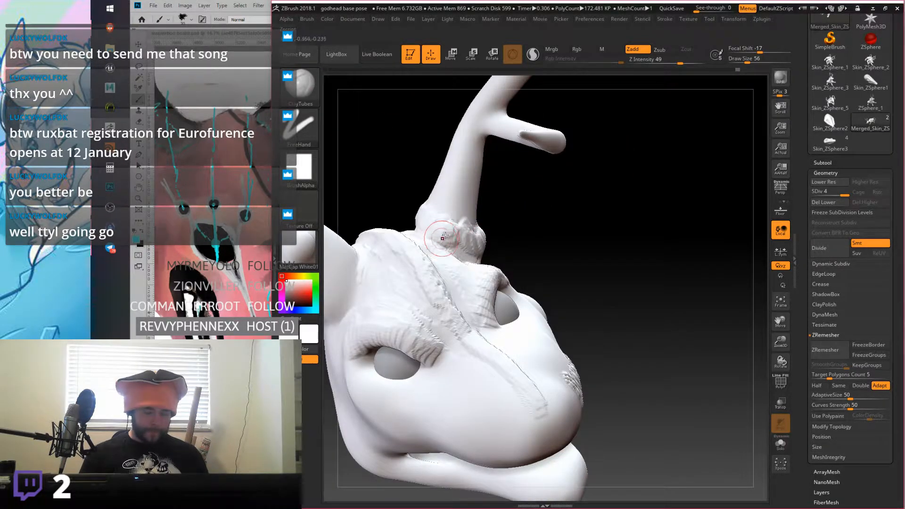
pyautogui.moveTo(460, 210)
pyautogui.mouseDown(button='right')
pyautogui.moveTo(481, 204)
pyautogui.moveTo(472, 203)
pyautogui.moveTo(477, 194)
pyautogui.mouseUp(button='right')
pyautogui.moveTo(537, 178)
pyautogui.mouseDown(button='right')
pyautogui.moveTo(514, 207)
pyautogui.moveTo(547, 184)
pyautogui.mouseUp(button='right')
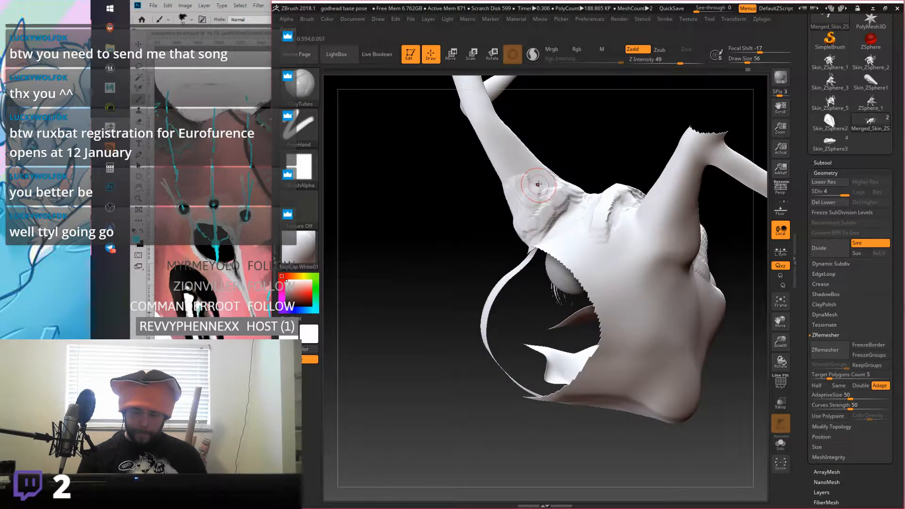
pyautogui.moveTo(541, 207); pyautogui.dragTo(571, 186)
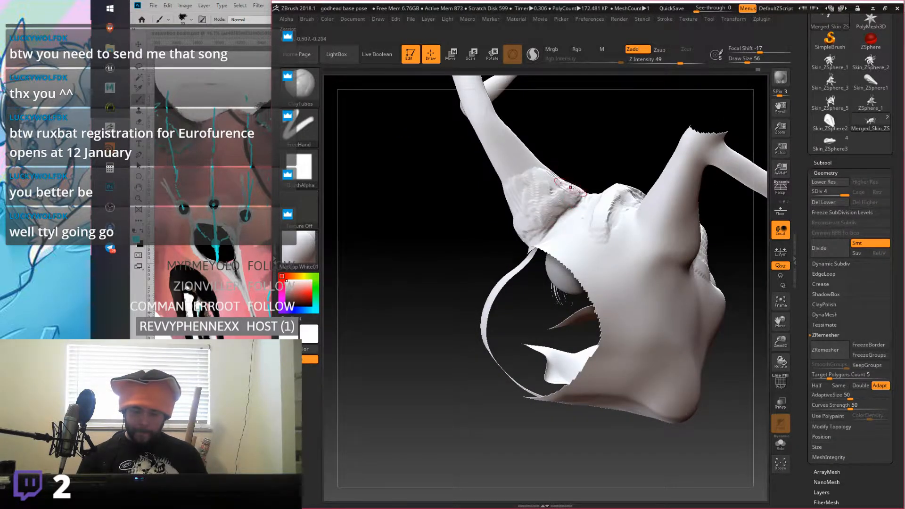
pyautogui.moveTo(535, 220)
pyautogui.mouseDown(button='right')
pyautogui.moveTo(488, 227)
pyautogui.moveTo(466, 215)
pyautogui.moveTo(436, 174)
pyautogui.moveTo(456, 148)
pyautogui.moveTo(496, 166)
pyautogui.moveTo(481, 179)
pyautogui.moveTo(526, 182)
pyautogui.moveTo(566, 203)
pyautogui.moveTo(518, 259)
pyautogui.moveTo(498, 307)
pyautogui.moveTo(453, 302)
pyautogui.moveTo(435, 255)
pyautogui.mouseUp(button='right')
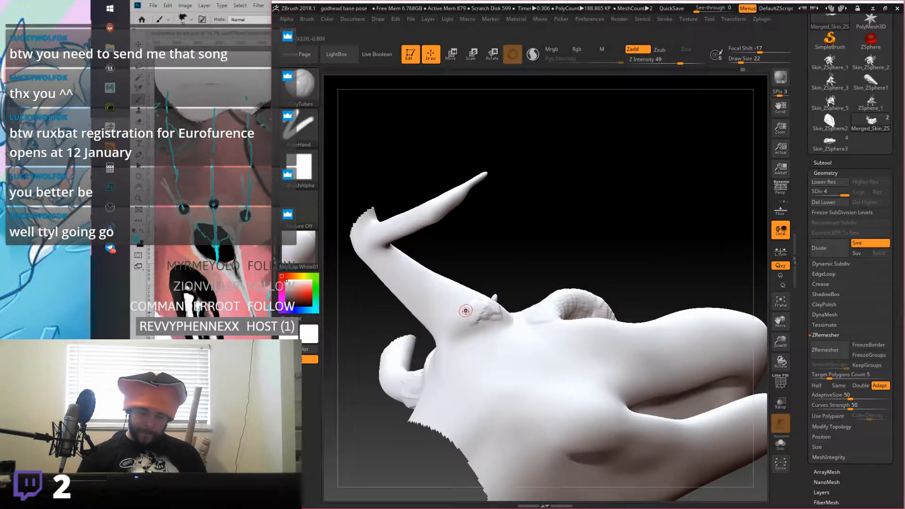
# Step: Set the draw size to 41, then extend and smooth the clay buildup around the antler base
pyautogui.moveTo(739, 61); pyautogui.dragTo(745, 62)
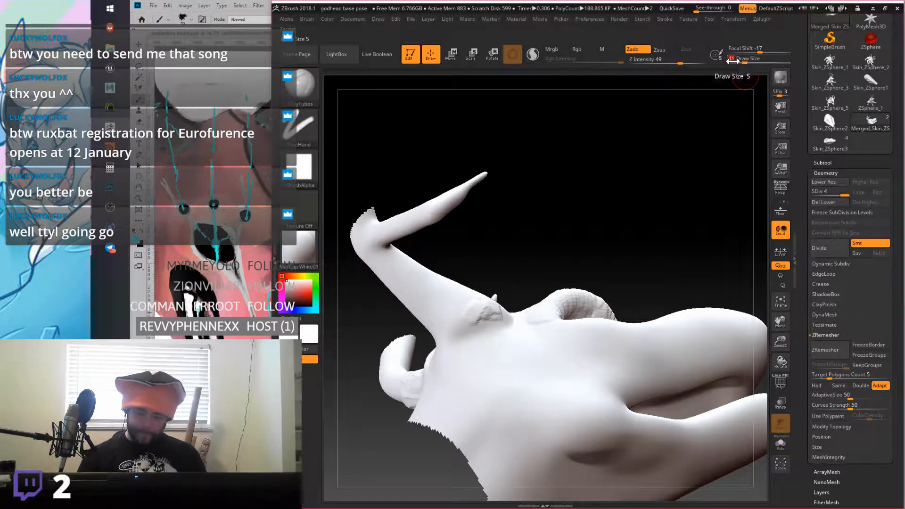
pyautogui.moveTo(451, 315); pyautogui.dragTo(446, 302, button='right')
pyautogui.moveTo(438, 332); pyautogui.dragTo(427, 340)
pyautogui.moveTo(445, 328)
pyautogui.mouseDown(button='right')
pyautogui.moveTo(444, 295)
pyautogui.moveTo(394, 331)
pyautogui.mouseUp(button='right')
pyautogui.moveTo(385, 341); pyautogui.dragTo(370, 327)
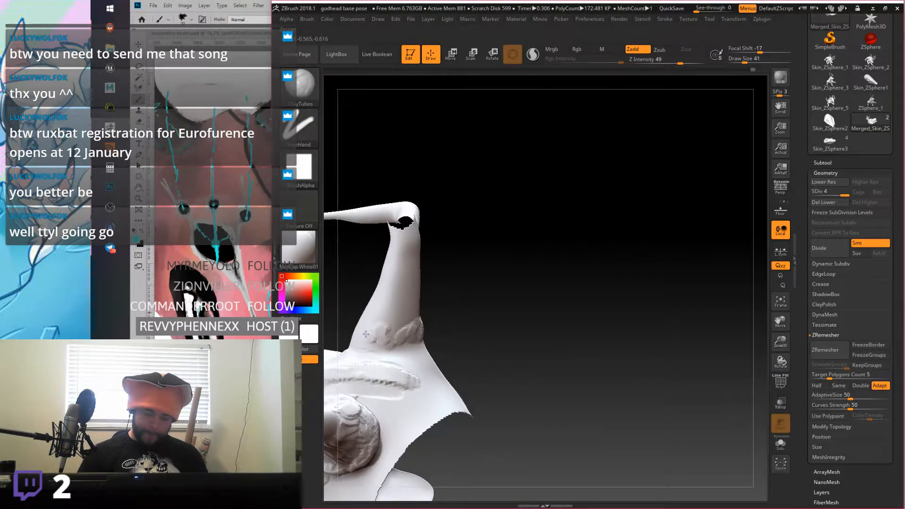
pyautogui.moveTo(370, 327); pyautogui.dragTo(376, 332, button='right')
pyautogui.moveTo(376, 332); pyautogui.dragTo(380, 324)
pyautogui.moveTo(380, 323); pyautogui.dragTo(401, 307, button='right')
pyautogui.keyDown('shift'); pyautogui.moveTo(420, 309); pyautogui.dragTo(427, 302); pyautogui.keyUp('shift')
# Step: Thicken the clay into a raised rim around the base of the antlers where they meet the skull
pyautogui.moveTo(426, 301)
pyautogui.mouseDown(button='right')
pyautogui.moveTo(485, 288)
pyautogui.moveTo(445, 273)
pyautogui.moveTo(497, 217)
pyautogui.moveTo(542, 208)
pyautogui.moveTo(515, 192)
pyautogui.moveTo(479, 295)
pyautogui.moveTo(644, 190)
pyautogui.moveTo(561, 175)
pyautogui.mouseUp(button='right')
pyautogui.keyDown('alt'); pyautogui.moveTo(535, 120); pyautogui.dragTo(569, 327, button='right'); pyautogui.keyUp('alt')
pyautogui.moveTo(613, 174)
pyautogui.keyDown('alt'); pyautogui.mouseDown(button='right')
pyautogui.moveTo(544, 305)
pyautogui.moveTo(519, 271)
pyautogui.moveTo(561, 288)
pyautogui.mouseUp(button='right'); pyautogui.keyUp('alt')
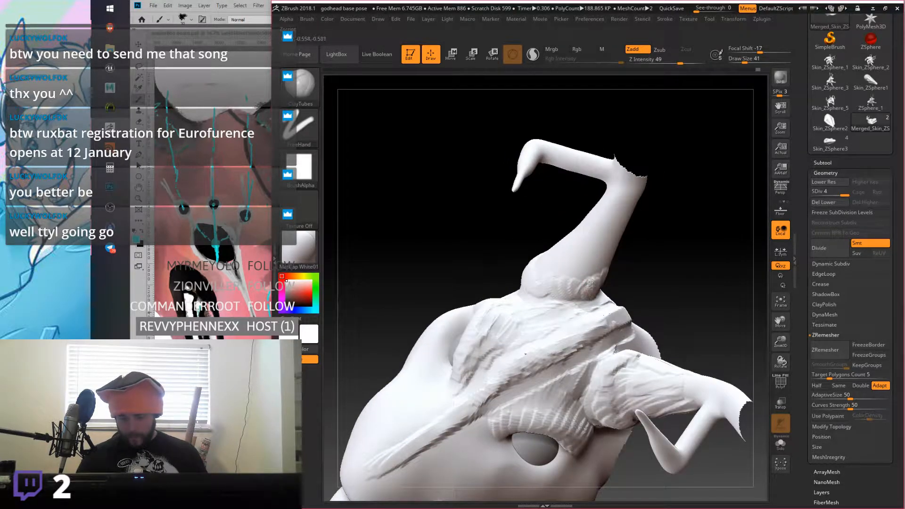
pyautogui.moveTo(540, 282)
pyautogui.mouseDown(button='right')
pyautogui.moveTo(524, 275)
pyautogui.moveTo(576, 255)
pyautogui.moveTo(605, 282)
pyautogui.moveTo(612, 275)
pyautogui.mouseUp(button='right')
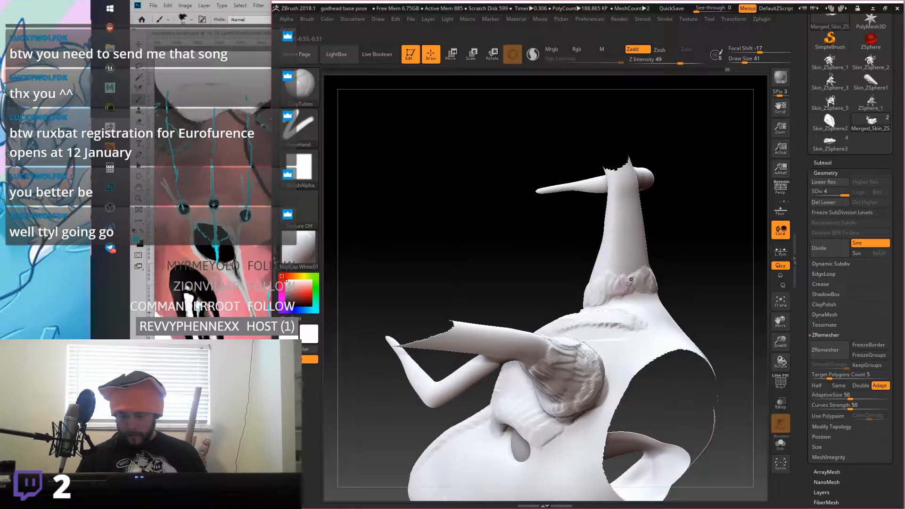
pyautogui.moveTo(648, 277); pyautogui.dragTo(653, 286)
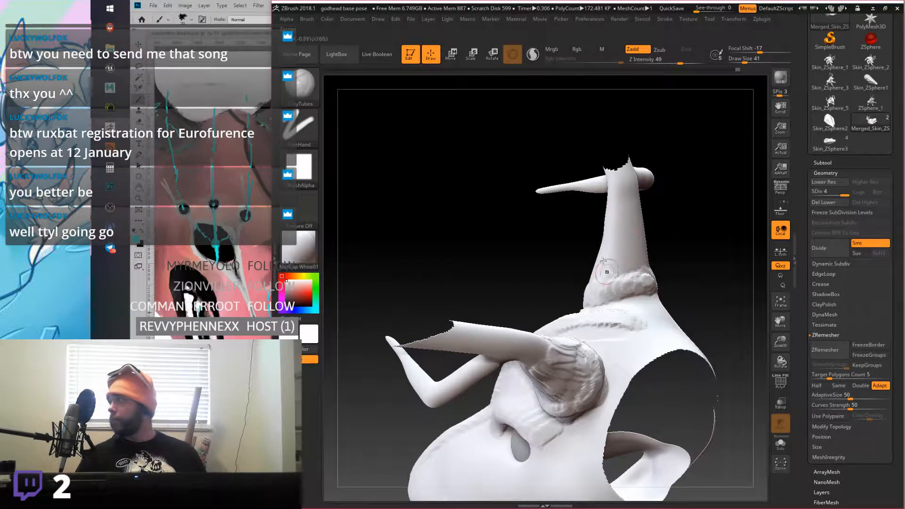
pyautogui.moveTo(593, 284)
pyautogui.mouseDown(button='right')
pyautogui.moveTo(592, 262)
pyautogui.moveTo(580, 267)
pyautogui.mouseUp(button='right')
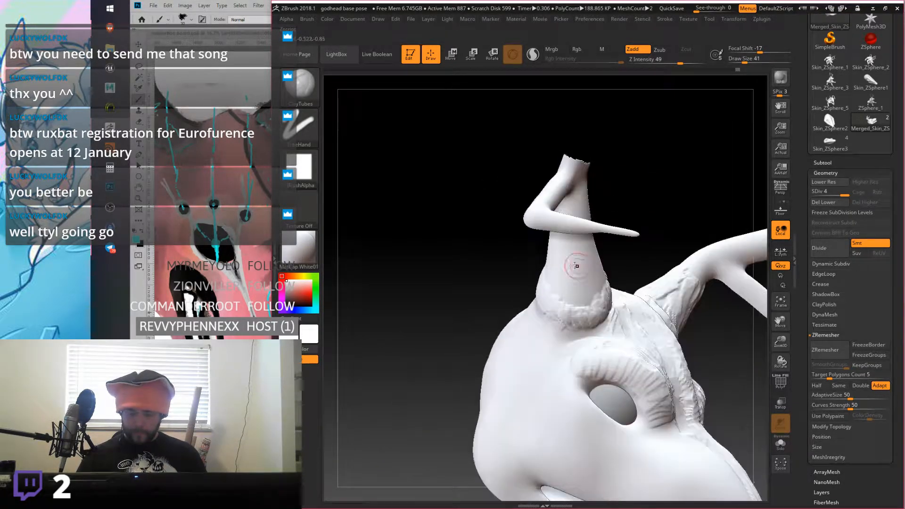
# Step: Sculpt lengthwise ridges rising from the rim up the front of the lower antler stems
pyautogui.moveTo(554, 298); pyautogui.dragTo(566, 278)
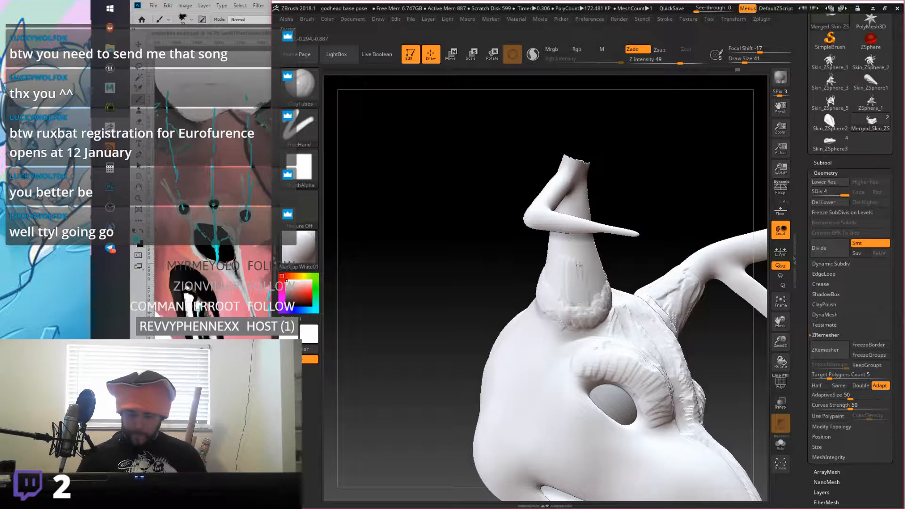
pyautogui.moveTo(591, 286); pyautogui.dragTo(592, 292, button='right')
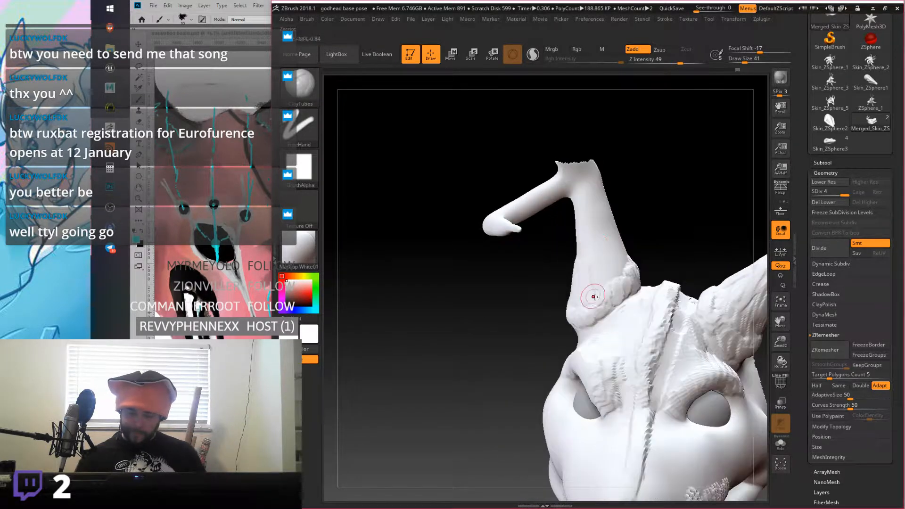
pyautogui.moveTo(614, 277); pyautogui.dragTo(623, 270)
pyautogui.moveTo(620, 235)
pyautogui.mouseDown(button='right')
pyautogui.moveTo(619, 244)
pyautogui.moveTo(637, 233)
pyautogui.moveTo(670, 255)
pyautogui.mouseUp(button='right')
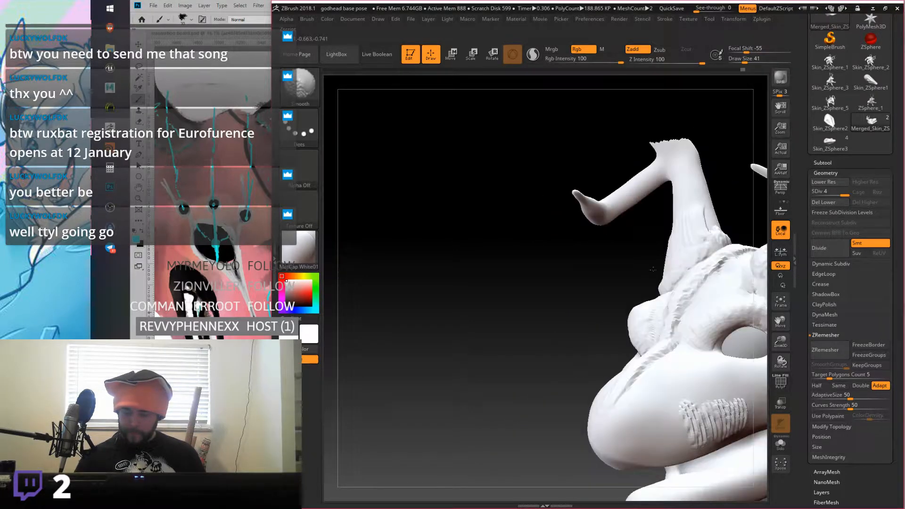
# Step: Continue the lengthwise ridges around the outer side of the lower antler stems
pyautogui.moveTo(711, 227); pyautogui.dragTo(656, 287, button='right')
pyautogui.moveTo(655, 304); pyautogui.dragTo(672, 252)
pyautogui.moveTo(673, 251)
pyautogui.mouseDown(button='right')
pyautogui.moveTo(667, 261)
pyautogui.moveTo(682, 282)
pyautogui.mouseUp(button='right')
pyautogui.moveTo(682, 282); pyautogui.dragTo(675, 239)
pyautogui.moveTo(689, 285)
pyautogui.mouseDown(button='right')
pyautogui.moveTo(672, 257)
pyautogui.moveTo(695, 280)
pyautogui.mouseUp(button='right')
pyautogui.moveTo(702, 299)
pyautogui.mouseDown()
pyautogui.moveTo(696, 243)
pyautogui.moveTo(711, 245)
pyautogui.mouseUp()
pyautogui.moveTo(730, 297); pyautogui.dragTo(717, 243)
pyautogui.moveTo(716, 240); pyautogui.dragTo(734, 302, button='right')
pyautogui.moveTo(736, 309); pyautogui.dragTo(732, 241)
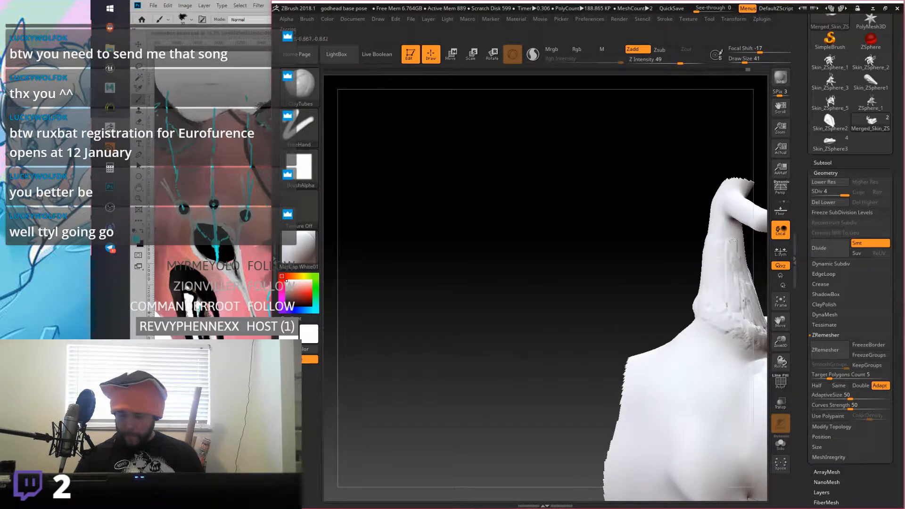
# Step: Add ridges to the back of the antler stems and bulk up the rim behind their bases
pyautogui.moveTo(718, 267)
pyautogui.mouseDown(button='right')
pyautogui.moveTo(699, 247)
pyautogui.moveTo(632, 260)
pyautogui.mouseUp(button='right')
pyautogui.moveTo(624, 246)
pyautogui.mouseDown()
pyautogui.moveTo(610, 249)
pyautogui.moveTo(607, 233)
pyautogui.moveTo(621, 236)
pyautogui.mouseUp()
pyautogui.moveTo(637, 230)
pyautogui.mouseDown(button='right')
pyautogui.moveTo(621, 227)
pyautogui.moveTo(621, 257)
pyautogui.moveTo(606, 263)
pyautogui.moveTo(598, 332)
pyautogui.moveTo(549, 302)
pyautogui.moveTo(566, 285)
pyautogui.mouseUp(button='right')
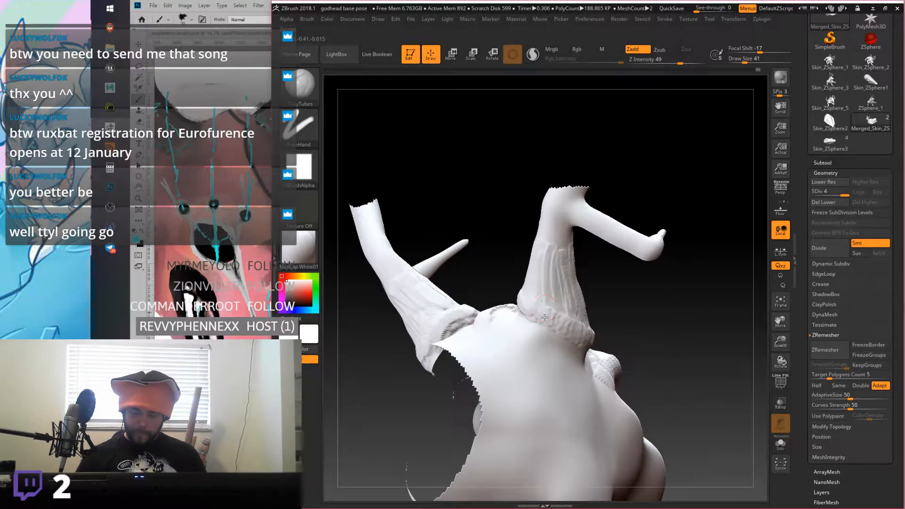
pyautogui.moveTo(557, 327); pyautogui.dragTo(535, 304, button='right')
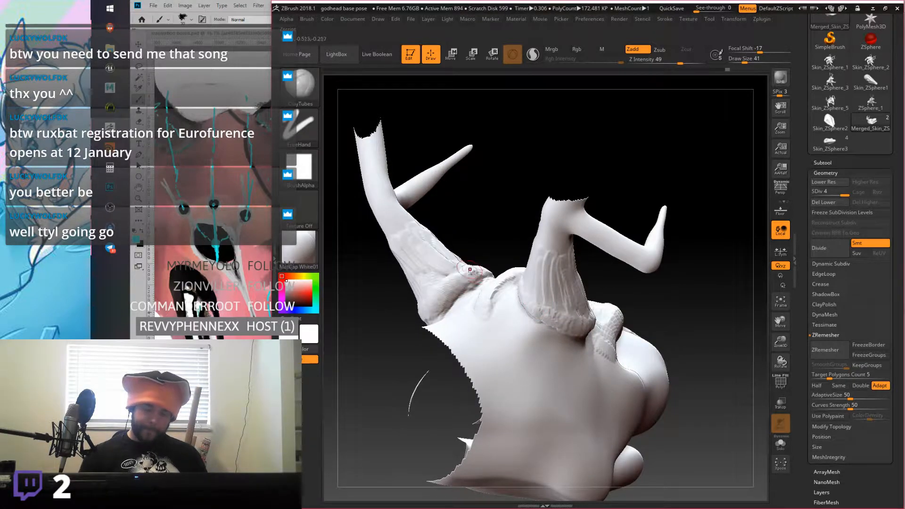
pyautogui.moveTo(598, 279)
pyautogui.mouseDown(button='right')
pyautogui.moveTo(614, 326)
pyautogui.moveTo(590, 275)
pyautogui.mouseUp(button='right')
# Step: Build up the upper part of the central forehead ridge between the antlers and smooth the surface around it
pyautogui.moveTo(550, 230); pyautogui.dragTo(517, 214, button='right')
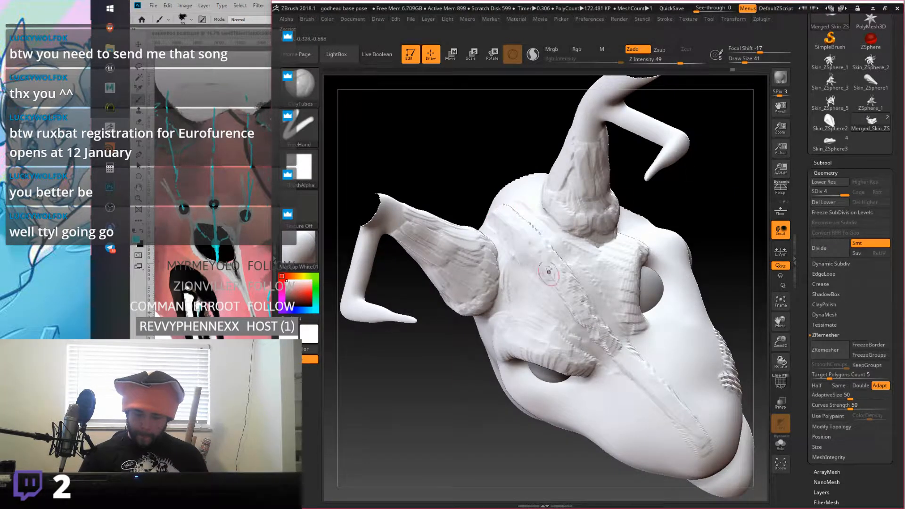
pyautogui.moveTo(602, 296); pyautogui.dragTo(587, 298, button='right')
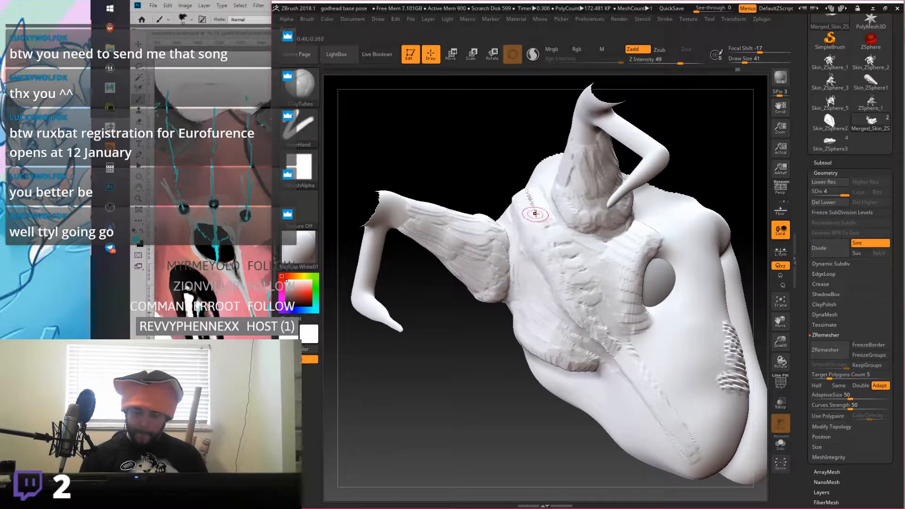
pyautogui.press('shift')
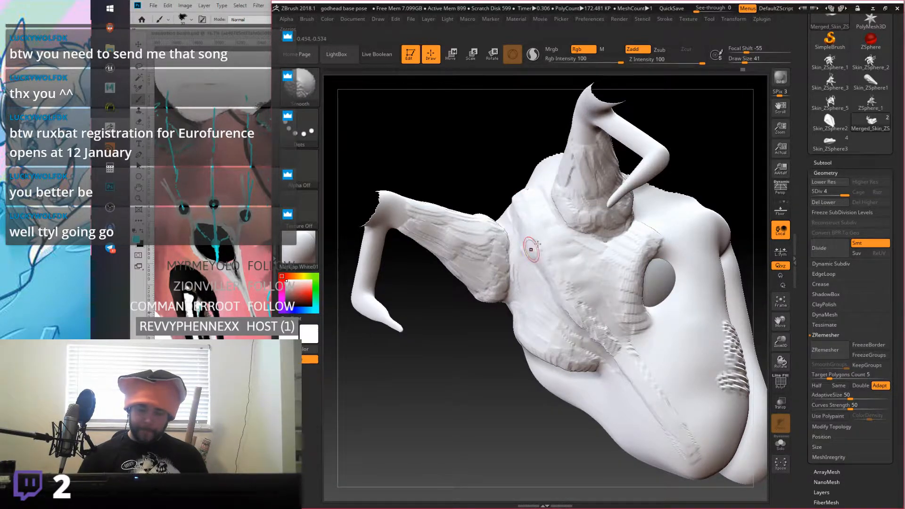
pyautogui.moveTo(530, 249); pyautogui.dragTo(519, 247, button='right')
pyautogui.moveTo(586, 289)
pyautogui.mouseDown(button='right')
pyautogui.moveTo(614, 340)
pyautogui.moveTo(588, 281)
pyautogui.mouseUp(button='right')
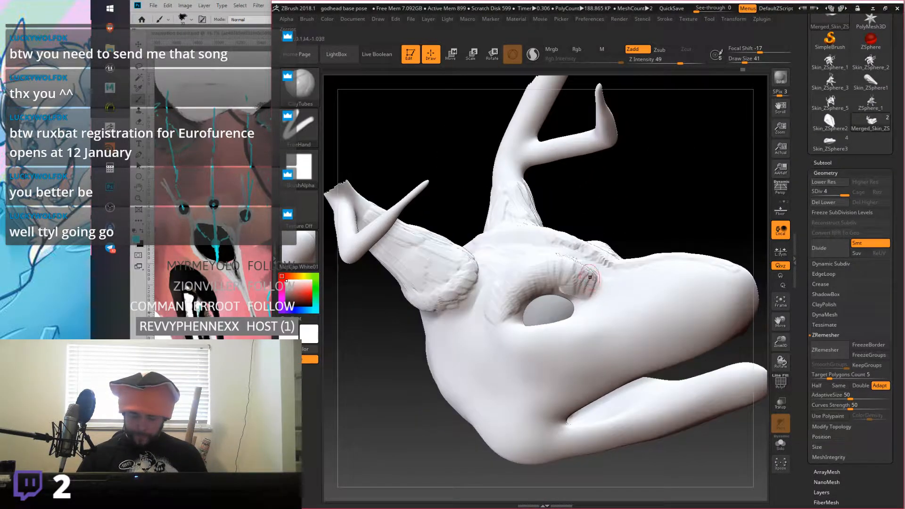
# Step: Flatten the tip and top of the snout using the Flatten brush at draw size 172
pyautogui.moveTo(687, 288); pyautogui.dragTo(534, 300, button='right')
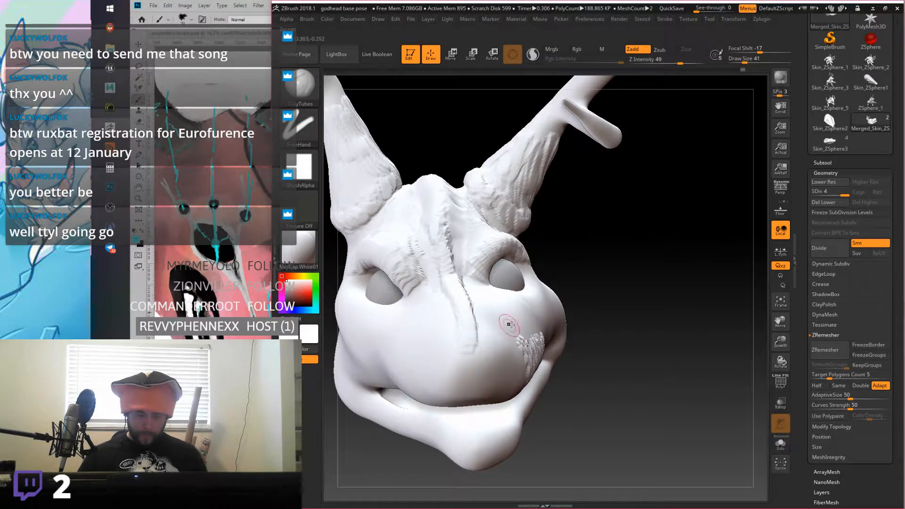
pyautogui.click(307, 83)
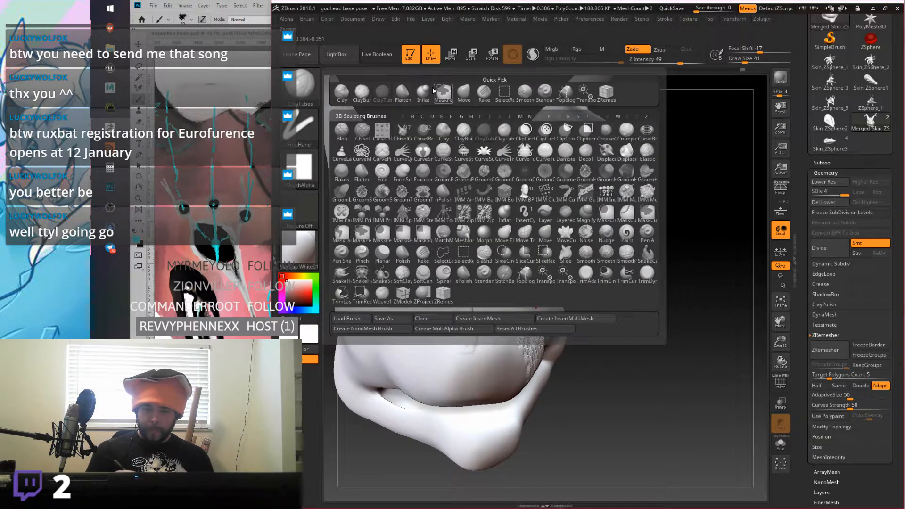
pyautogui.click(403, 92)
pyautogui.click(752, 61)
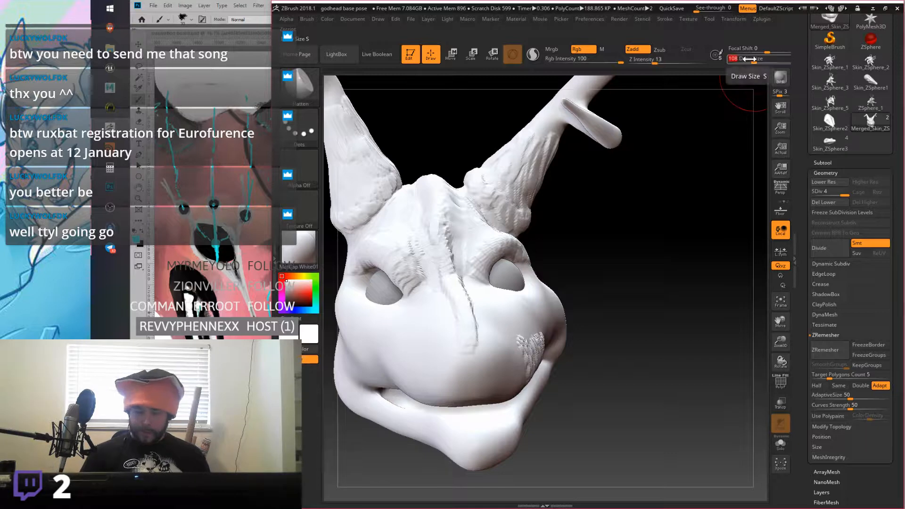
pyautogui.click(751, 64)
pyautogui.moveTo(751, 63); pyautogui.dragTo(761, 63)
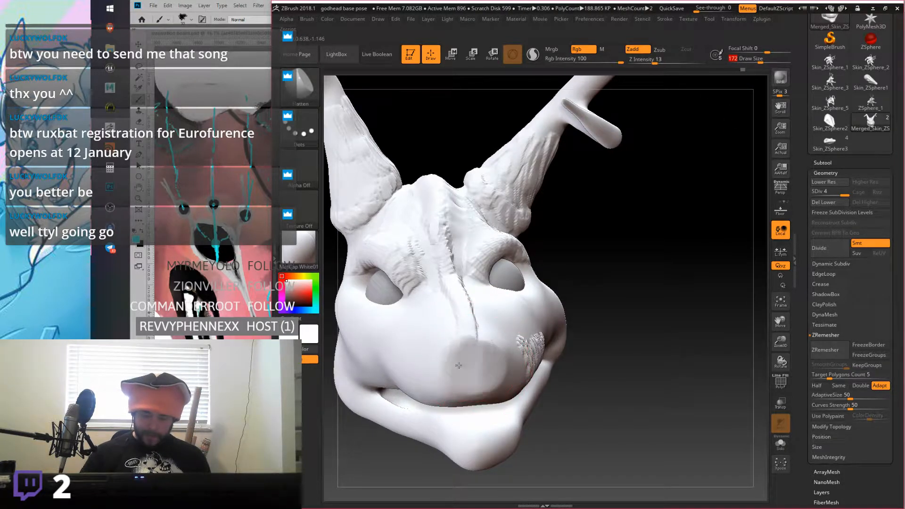
pyautogui.moveTo(466, 373); pyautogui.dragTo(480, 291, button='right')
pyautogui.moveTo(464, 381)
pyautogui.mouseDown(button='right')
pyautogui.moveTo(471, 325)
pyautogui.moveTo(475, 404)
pyautogui.mouseUp(button='right')
pyautogui.moveTo(529, 356); pyautogui.dragTo(495, 323, button='right')
pyautogui.moveTo(392, 419); pyautogui.dragTo(438, 398, button='right')
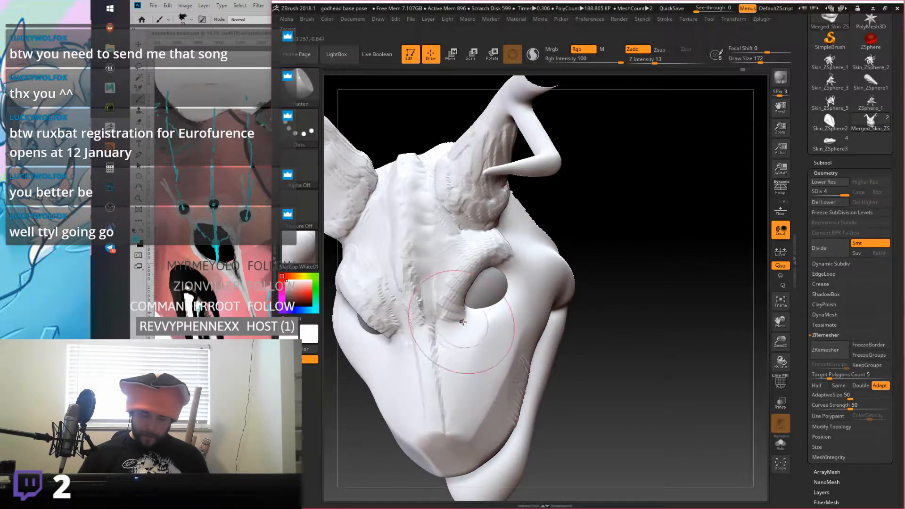
# Step: Switch to Photoshop, examine the skinned head painting and the inspiration board's canine, elk and skull references, then return to ZBrush
pyautogui.moveTo(531, 310)
pyautogui.mouseDown(button='right')
pyautogui.moveTo(495, 328)
pyautogui.moveTo(536, 288)
pyautogui.moveTo(549, 296)
pyautogui.moveTo(518, 332)
pyautogui.moveTo(570, 336)
pyautogui.moveTo(566, 343)
pyautogui.moveTo(621, 263)
pyautogui.moveTo(586, 297)
pyautogui.mouseUp(button='right')
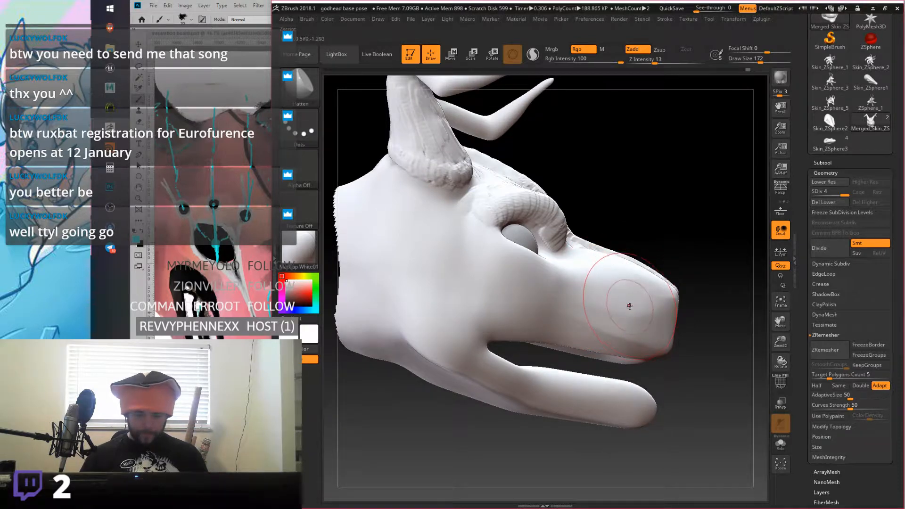
pyautogui.hotkey('alt', 'Tab')
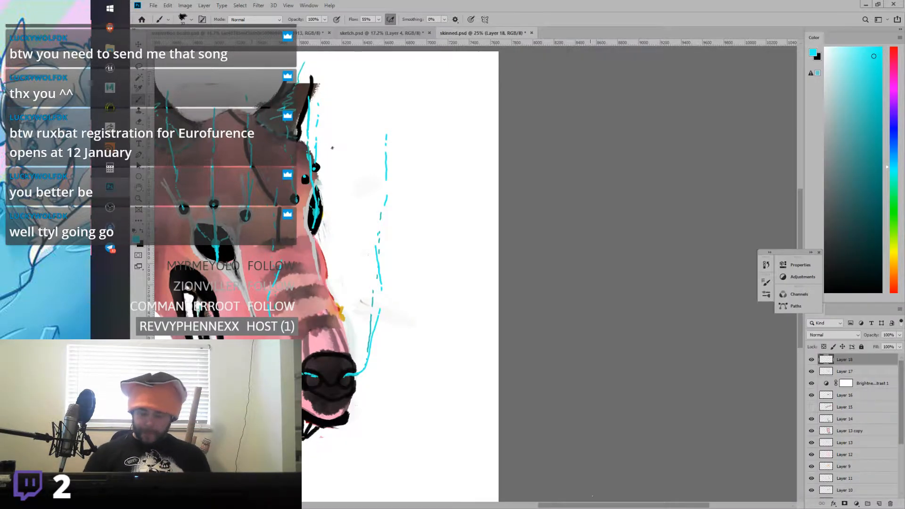
pyautogui.moveTo(594, 506); pyautogui.dragTo(538, 506)
pyautogui.click(308, 33)
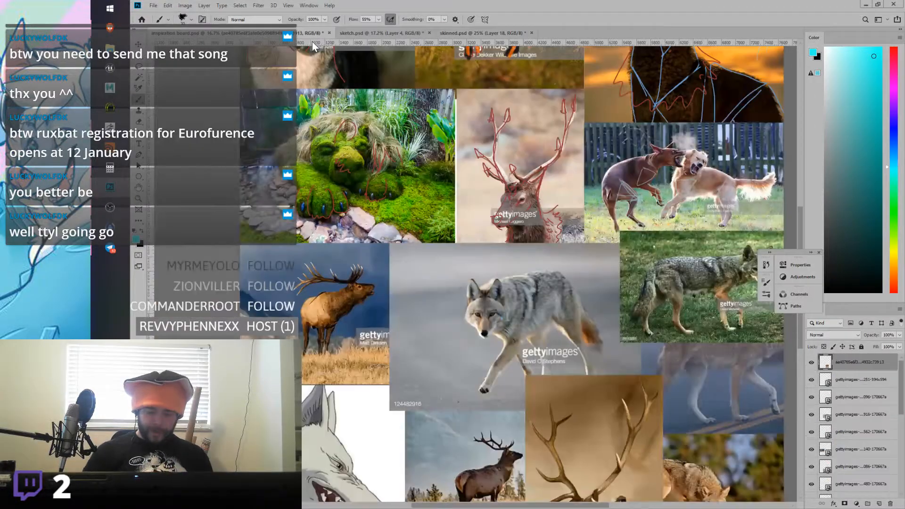
pyautogui.scroll(-3, 609, 360)
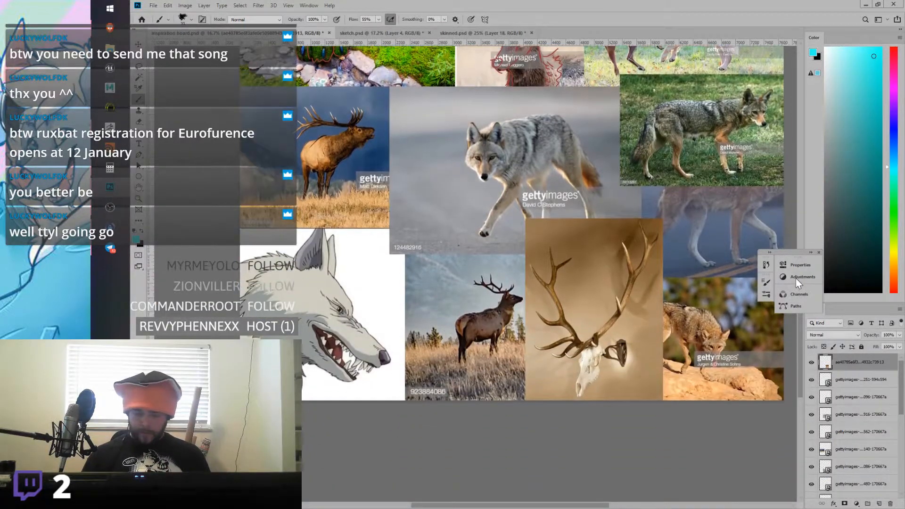
pyautogui.scroll(1, 609, 361)
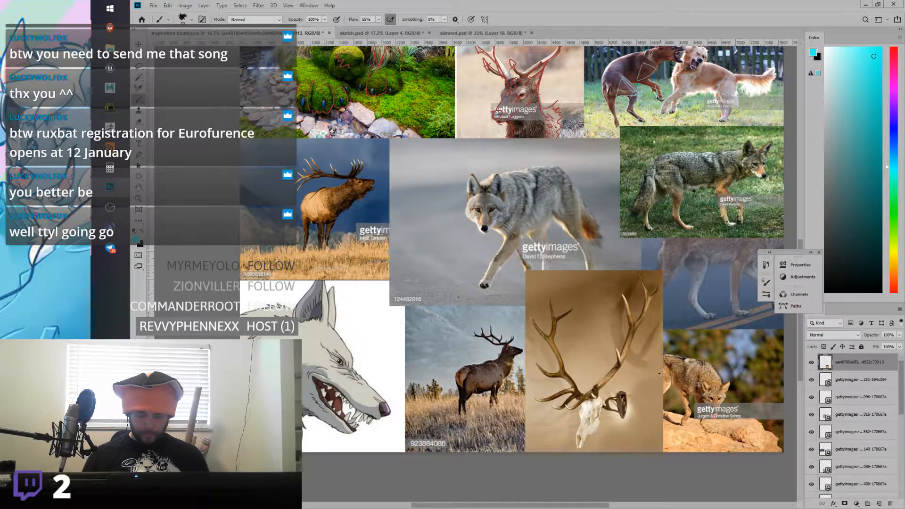
pyautogui.click(481, 33)
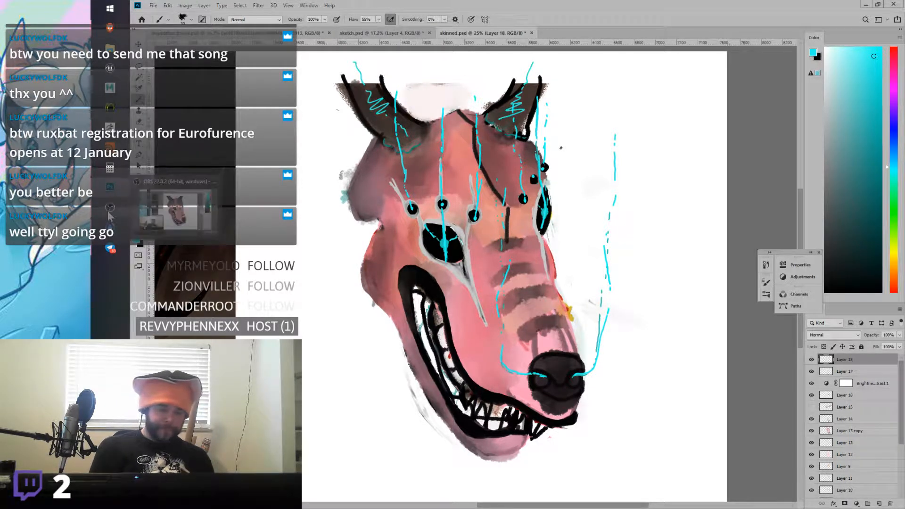
pyautogui.click(305, 35)
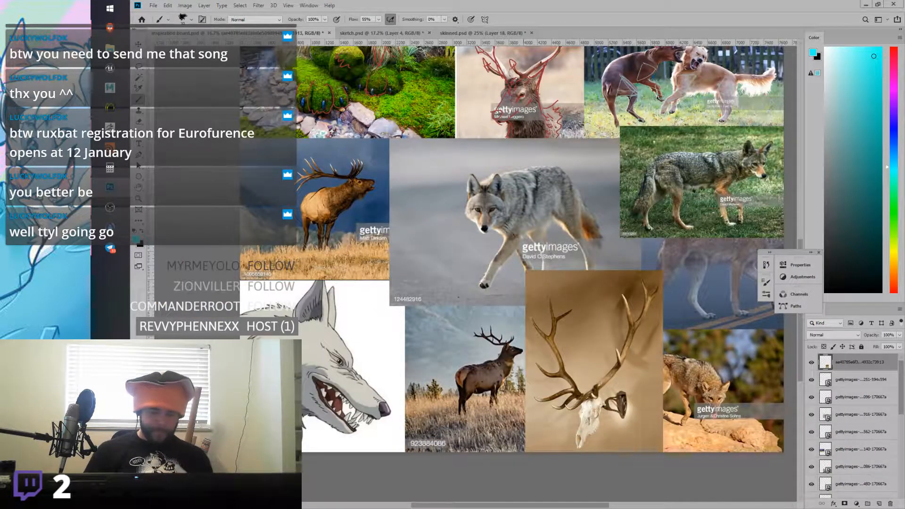
pyautogui.moveTo(525, 330); pyautogui.dragTo(437, 376)
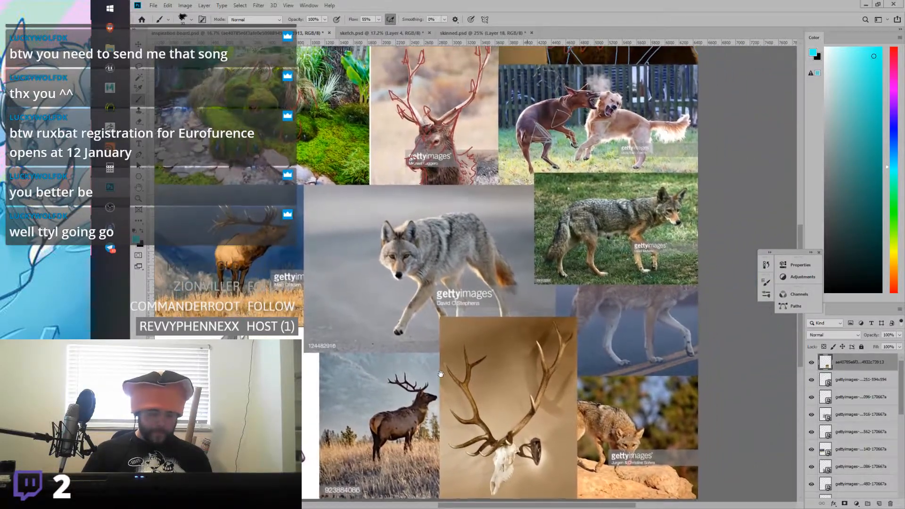
pyautogui.hotkey('alt', 'Tab')
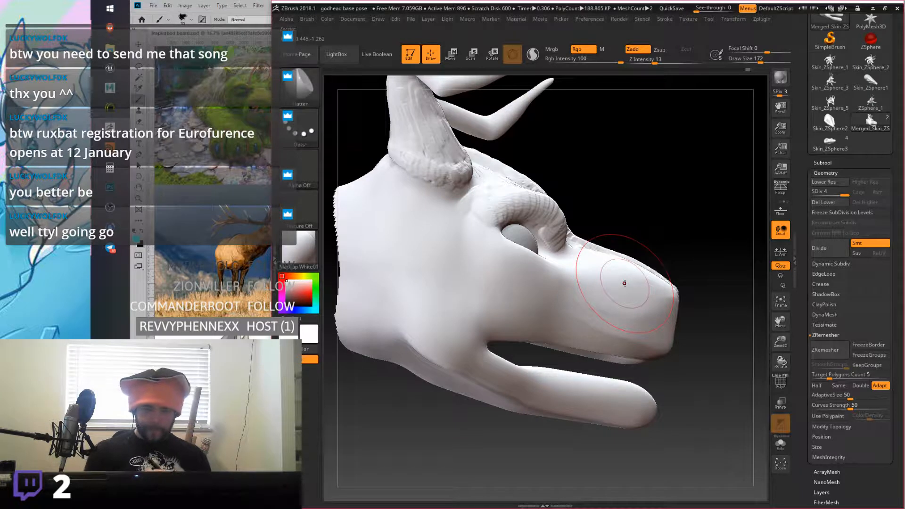
pyautogui.click(305, 96)
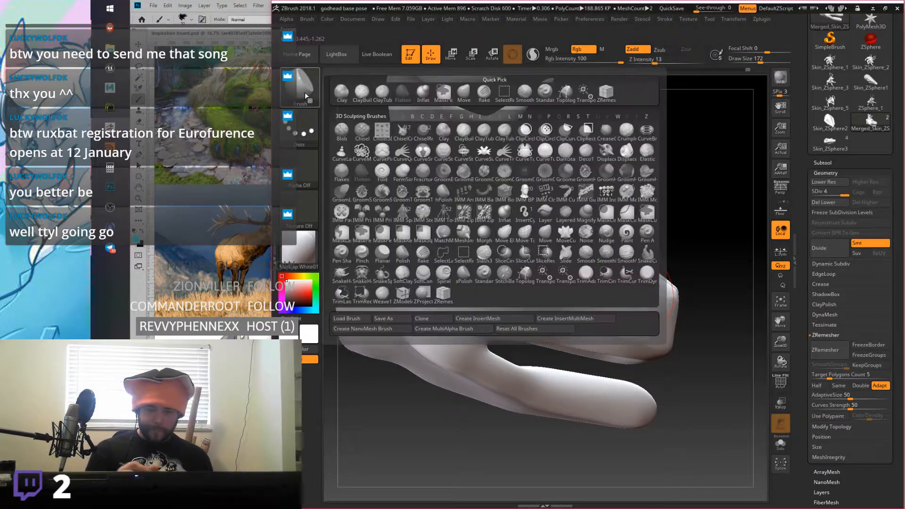
pyautogui.click(546, 92)
pyautogui.moveTo(698, 179); pyautogui.dragTo(717, 123)
pyautogui.moveTo(760, 58); pyautogui.dragTo(754, 59)
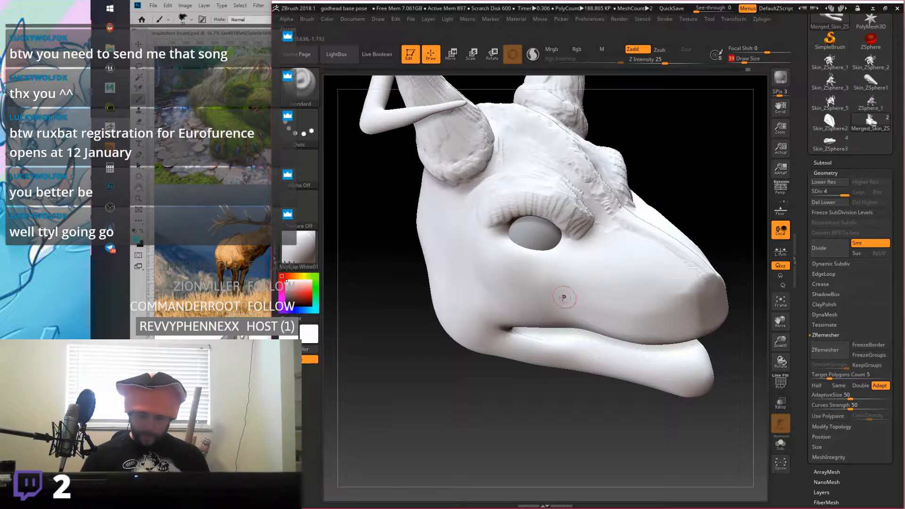
pyautogui.moveTo(523, 273); pyautogui.dragTo(523, 255, button='right')
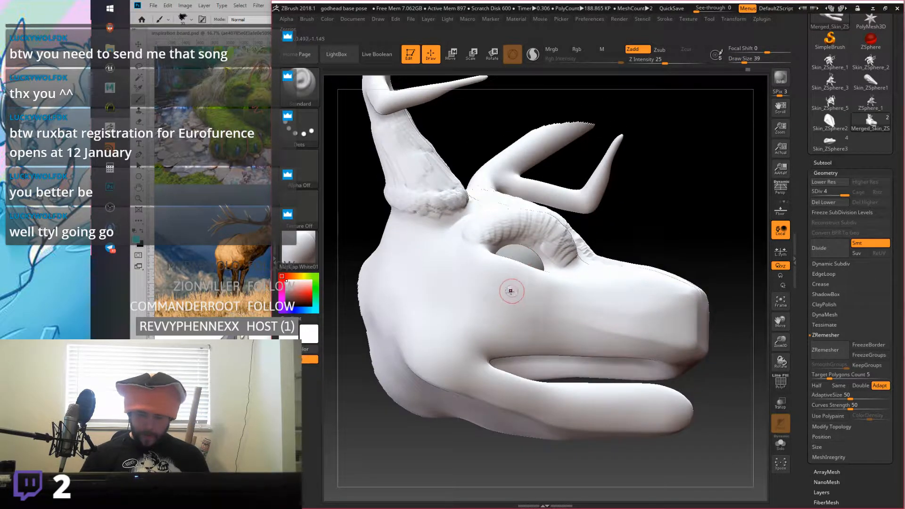
# Step: Raise the corner of the mouth and reshape the adjoining upper lip and jaw edge using the Move brush at draw size 239
pyautogui.click(302, 84)
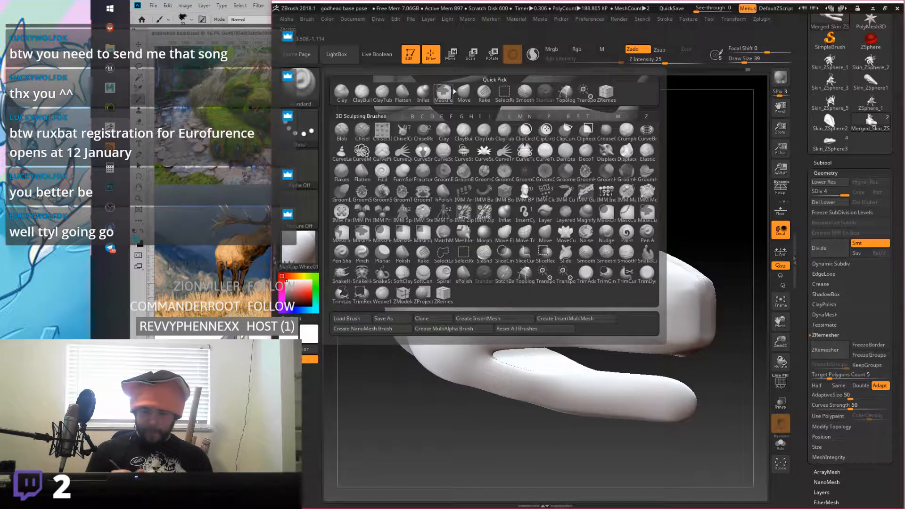
pyautogui.click(471, 91)
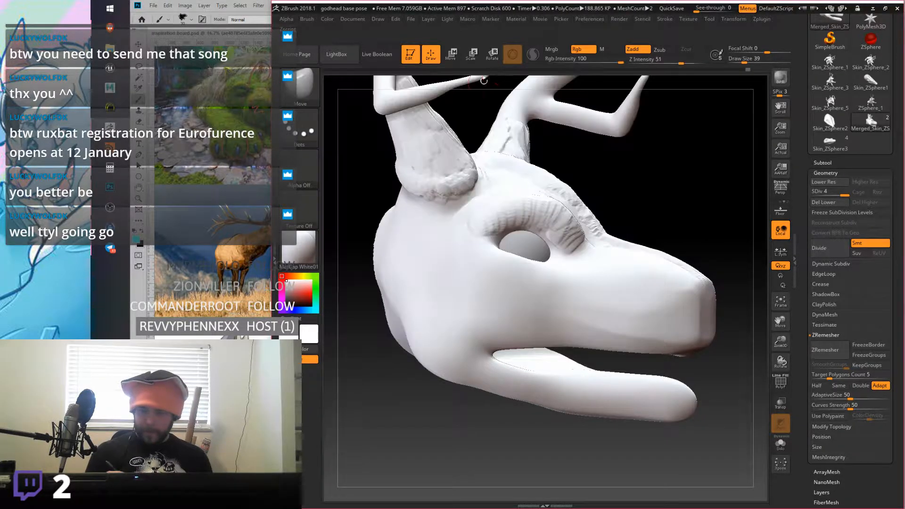
pyautogui.moveTo(745, 57); pyautogui.dragTo(761, 60)
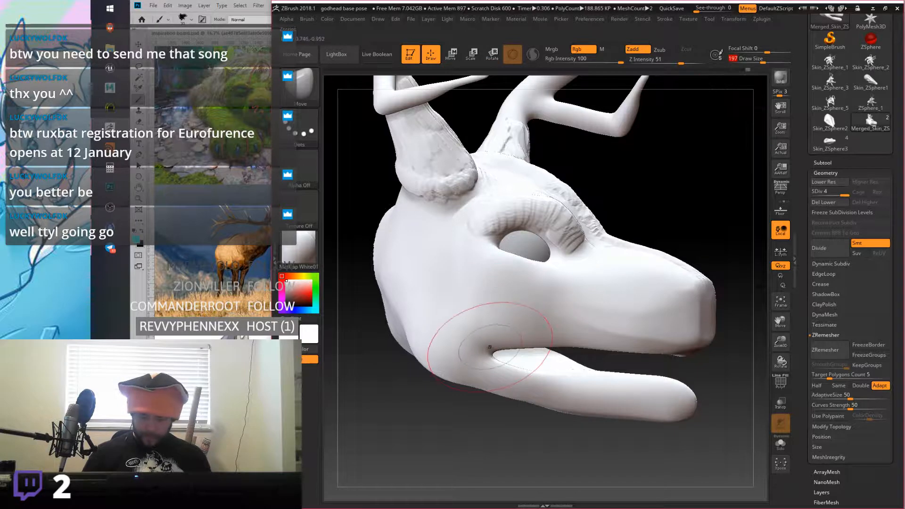
pyautogui.moveTo(501, 300)
pyautogui.mouseDown(button='right')
pyautogui.moveTo(514, 277)
pyautogui.moveTo(501, 296)
pyautogui.mouseUp(button='right')
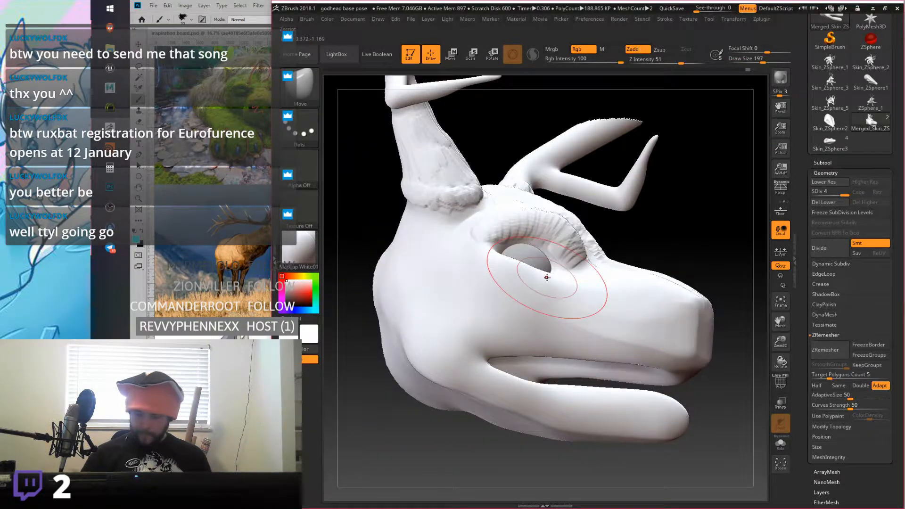
pyautogui.moveTo(762, 59); pyautogui.dragTo(766, 59)
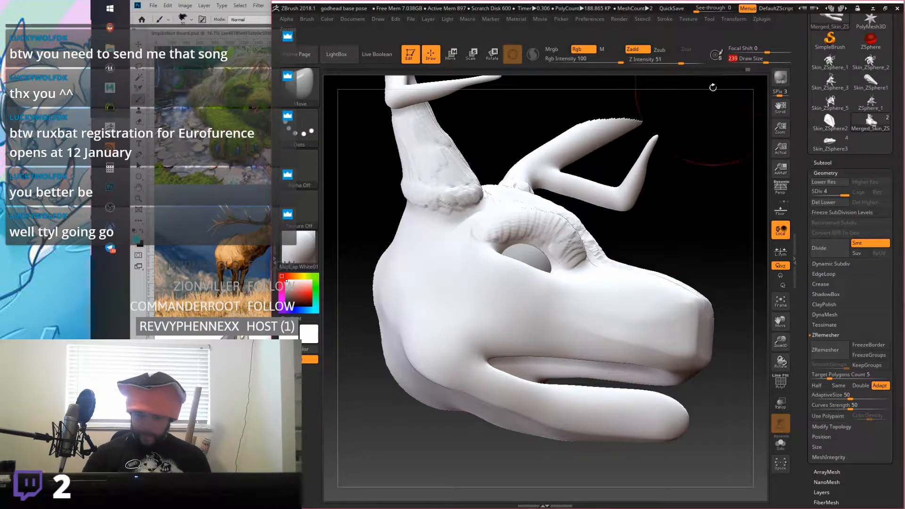
pyautogui.moveTo(480, 357); pyautogui.dragTo(486, 303)
pyautogui.moveTo(500, 359)
pyautogui.mouseDown()
pyautogui.moveTo(531, 335)
pyautogui.moveTo(557, 353)
pyautogui.moveTo(556, 338)
pyautogui.mouseUp()
pyautogui.moveTo(546, 387); pyautogui.dragTo(550, 378)
pyautogui.moveTo(588, 345); pyautogui.dragTo(559, 350)
# Step: Pull the mouth corner slightly forward and down on the opposite side of the head
pyautogui.moveTo(748, 316)
pyautogui.mouseDown()
pyautogui.moveTo(669, 313)
pyautogui.moveTo(680, 314)
pyautogui.mouseUp()
pyautogui.moveTo(679, 313); pyautogui.dragTo(570, 324, button='right')
pyautogui.moveTo(640, 294); pyautogui.dragTo(614, 289, button='right')
pyautogui.moveTo(696, 320)
pyautogui.mouseDown()
pyautogui.moveTo(707, 299)
pyautogui.moveTo(718, 307)
pyautogui.moveTo(680, 332)
pyautogui.mouseUp()
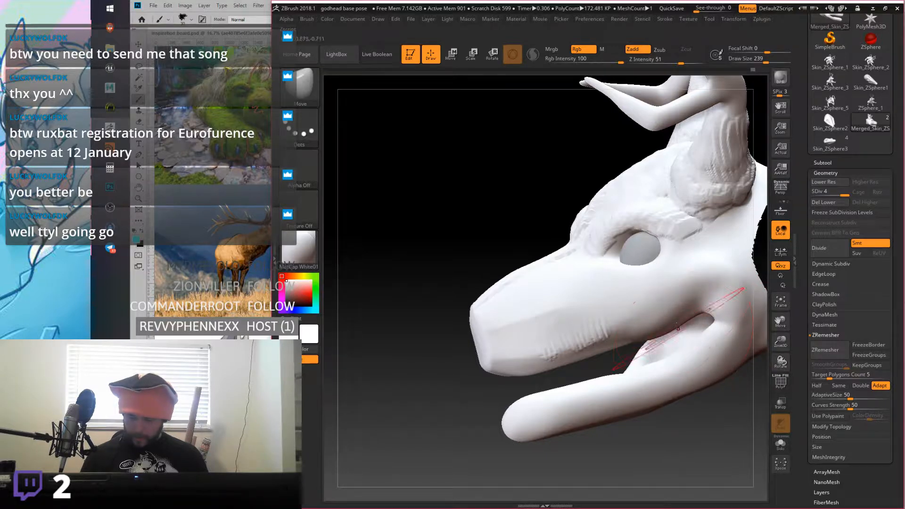
# Step: Mask the rear part of the upper lip up to the cheek using MaskPen with the FreeHand stroke at draw size 90
pyautogui.moveTo(766, 60); pyautogui.dragTo(753, 59)
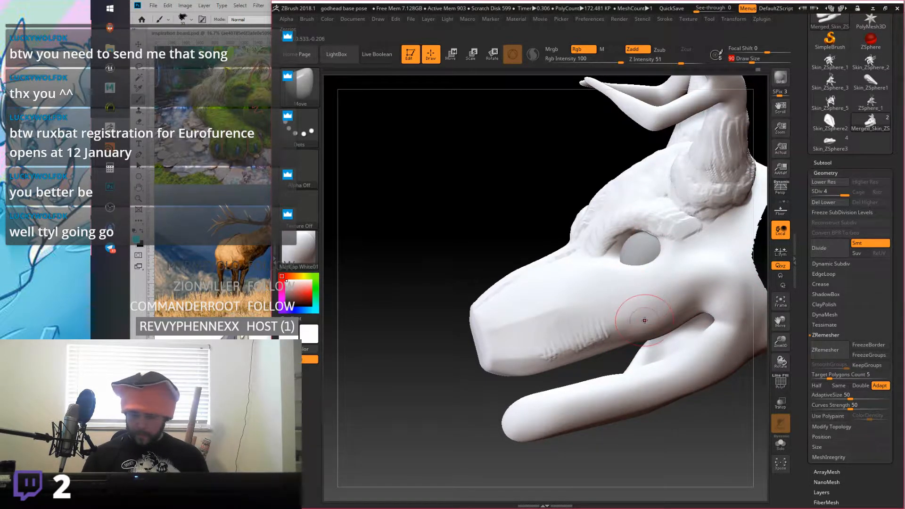
pyautogui.press('ctrl')
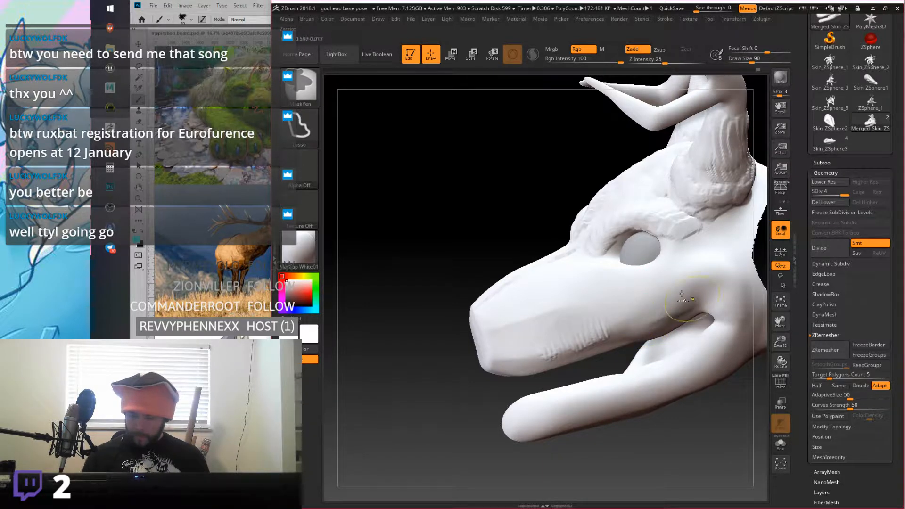
pyautogui.keyDown('ctrl'); pyautogui.click(462, 200); pyautogui.keyUp('ctrl')
pyautogui.keyDown('ctrl'); pyautogui.click(390, 190); pyautogui.keyUp('ctrl')
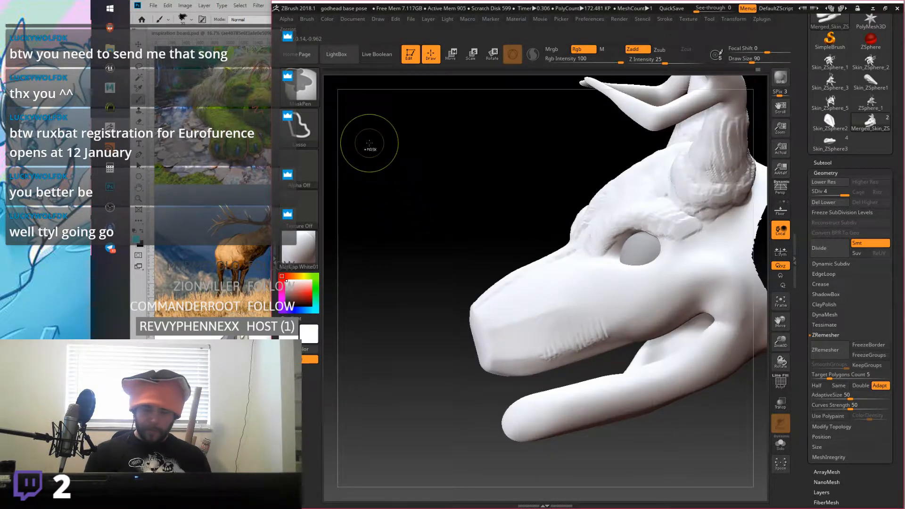
pyautogui.click(301, 121)
pyautogui.click(432, 136)
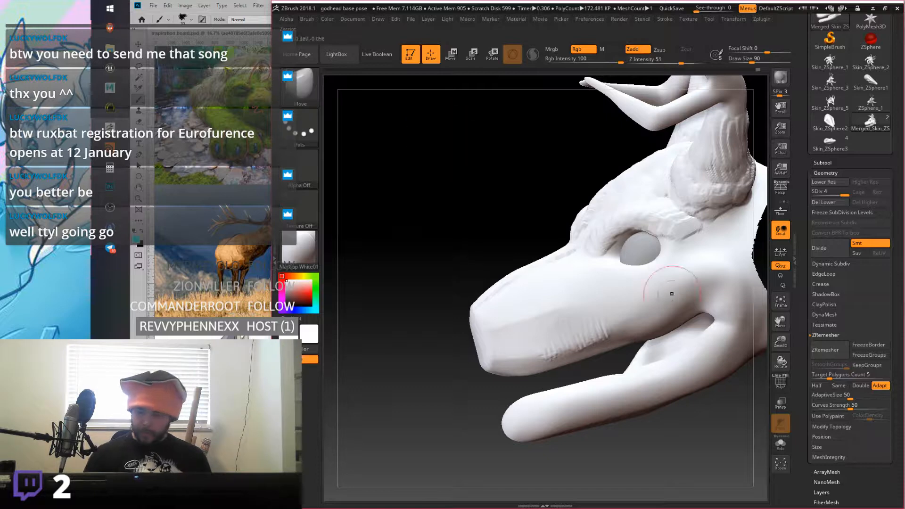
pyautogui.keyDown('ctrl'); pyautogui.moveTo(652, 326); pyautogui.dragTo(618, 331); pyautogui.keyUp('ctrl')
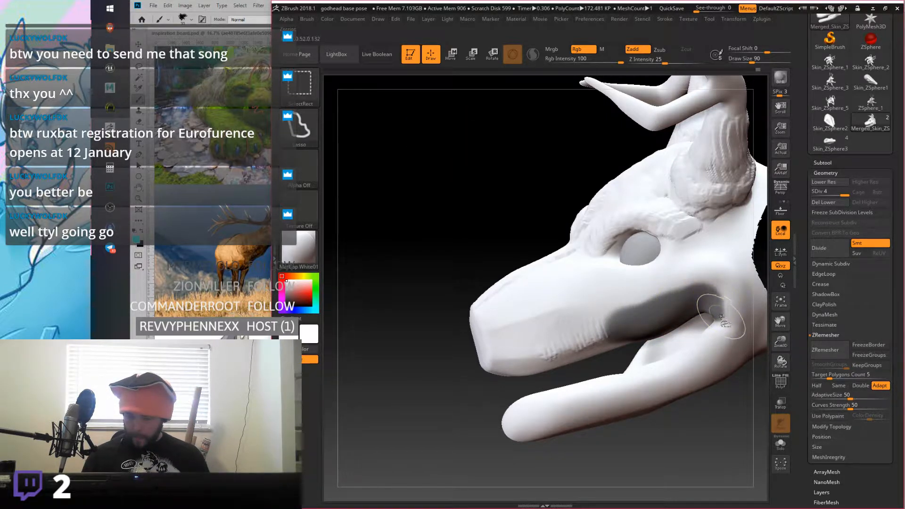
pyautogui.moveTo(720, 313)
pyautogui.keyDown('ctrl'); pyautogui.mouseDown()
pyautogui.moveTo(692, 303)
pyautogui.moveTo(683, 326)
pyautogui.moveTo(646, 323)
pyautogui.moveTo(651, 312)
pyautogui.mouseUp(); pyautogui.keyUp('ctrl')
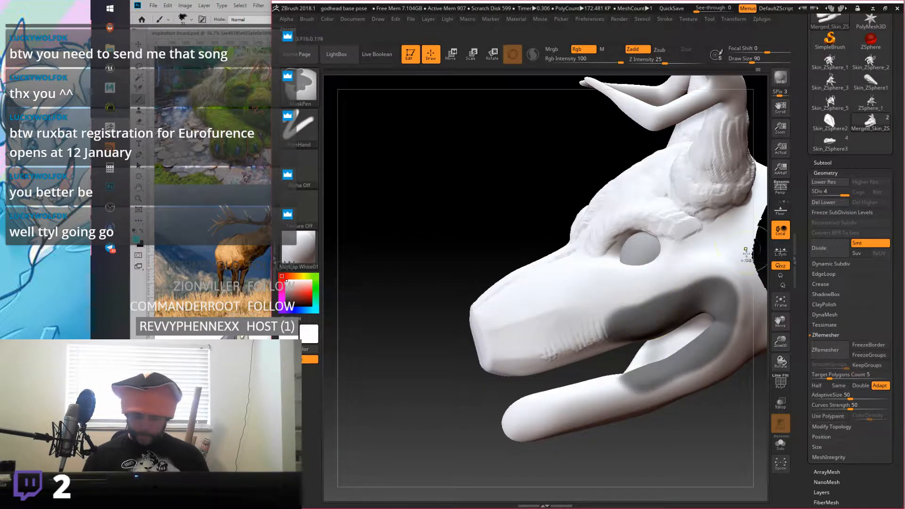
pyautogui.press('ctrl')
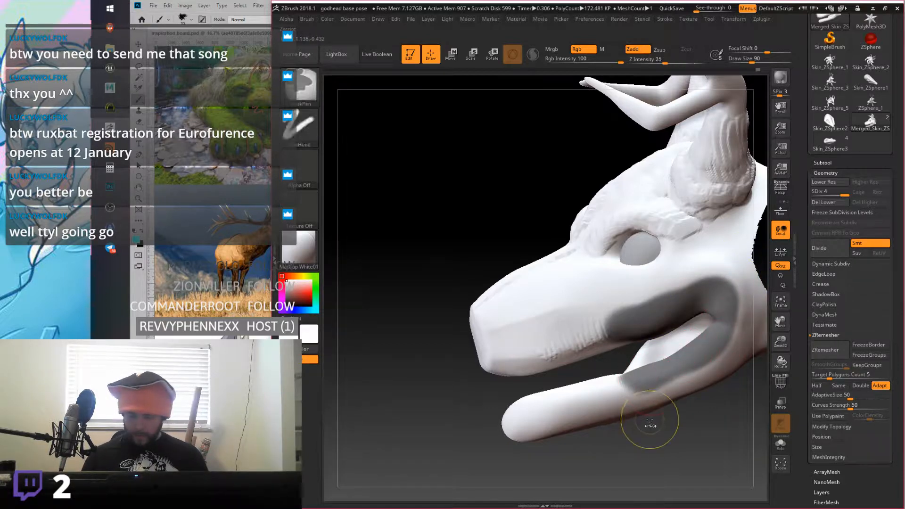
pyautogui.keyDown('ctrl'); pyautogui.keyDown('alt'); pyautogui.moveTo(642, 376); pyautogui.dragTo(677, 362); pyautogui.keyUp('alt'); pyautogui.keyUp('ctrl')
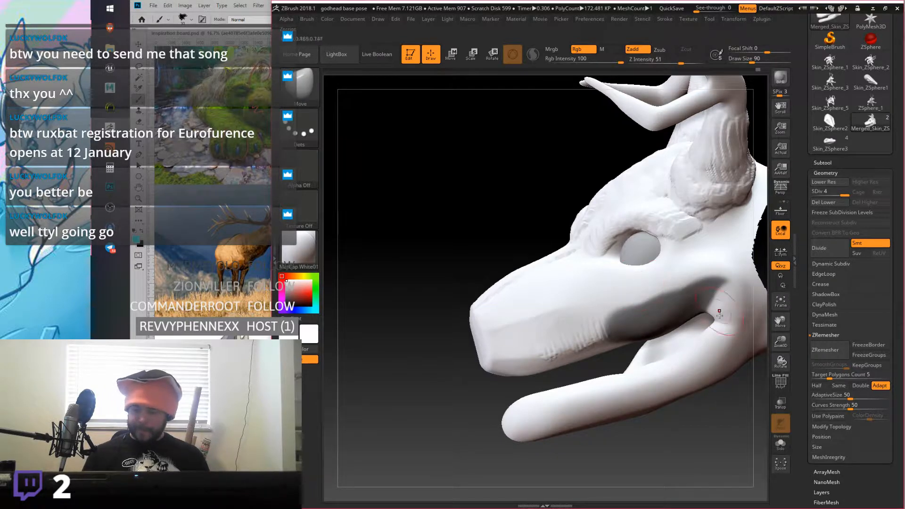
# Step: Pull the rear of the lower jaw beside the mouth corner down with the Move brush at draw size 228, and clear the mask
pyautogui.click(765, 60)
pyautogui.moveTo(719, 323)
pyautogui.mouseDown()
pyautogui.moveTo(722, 304)
pyautogui.moveTo(704, 346)
pyautogui.mouseUp()
pyautogui.moveTo(706, 343)
pyautogui.mouseDown(button='right')
pyautogui.moveTo(699, 295)
pyautogui.moveTo(664, 302)
pyautogui.moveTo(703, 287)
pyautogui.mouseUp(button='right')
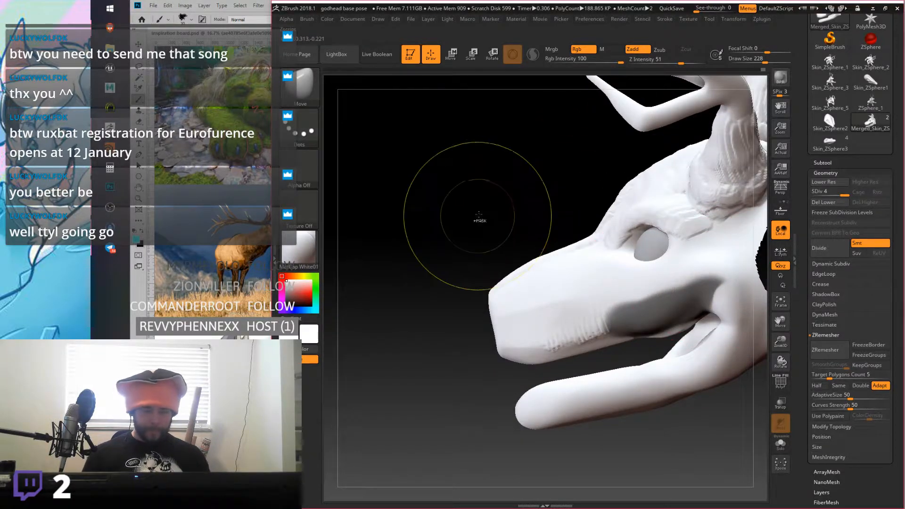
pyautogui.moveTo(495, 228); pyautogui.dragTo(538, 198)
# Step: Smooth out the ribbed stroke marks along the side of the snout above the lip
pyautogui.press('shift')
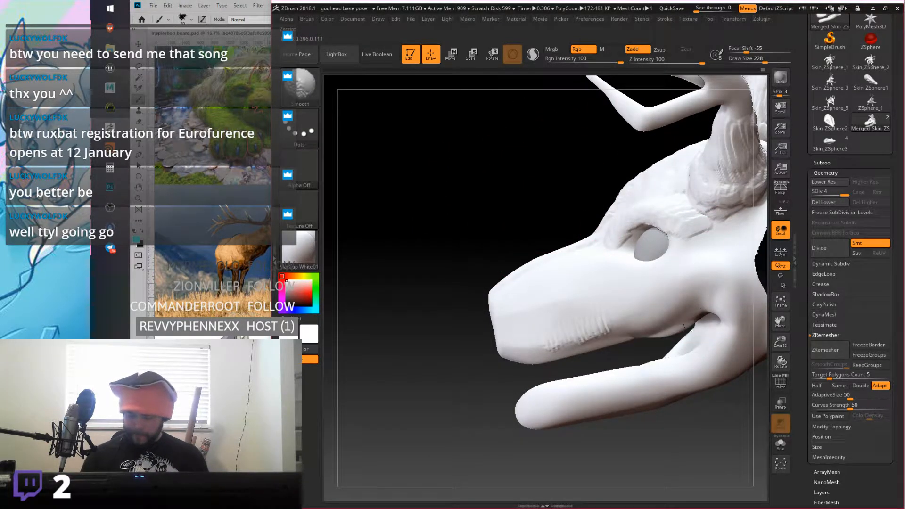
pyautogui.moveTo(556, 297)
pyautogui.mouseDown(button='right')
pyautogui.moveTo(585, 294)
pyautogui.moveTo(562, 309)
pyautogui.mouseUp(button='right')
pyautogui.moveTo(588, 282)
pyautogui.mouseDown(button='right')
pyautogui.moveTo(571, 277)
pyautogui.moveTo(532, 302)
pyautogui.moveTo(506, 358)
pyautogui.moveTo(505, 335)
pyautogui.moveTo(508, 359)
pyautogui.moveTo(520, 321)
pyautogui.moveTo(634, 310)
pyautogui.mouseUp(button='right')
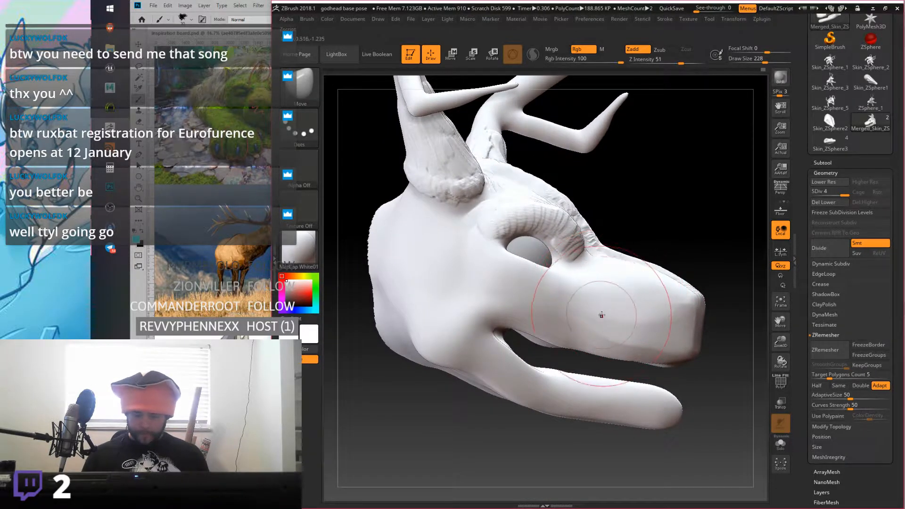
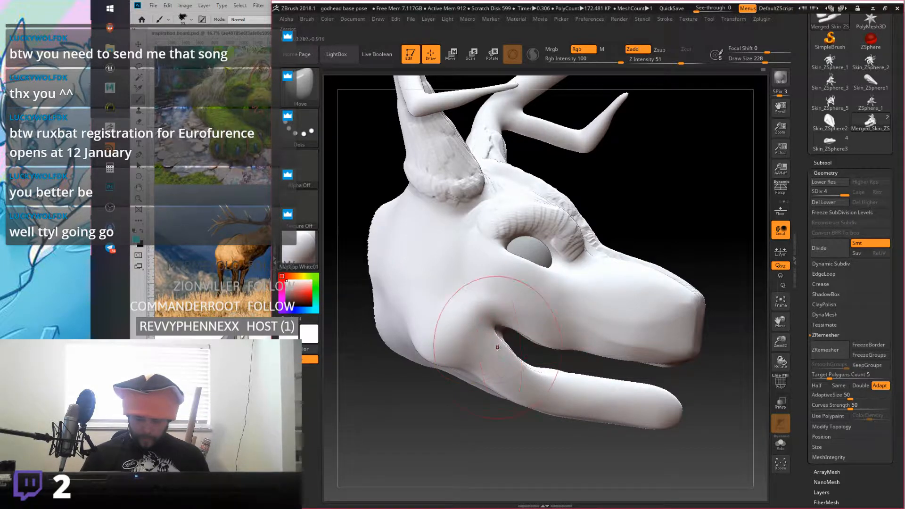
# Step: Pull the rear part of the upper lip down and forward over the mouth opening with the Move brush
pyautogui.moveTo(525, 362)
pyautogui.mouseDown(button='right')
pyautogui.moveTo(666, 305)
pyautogui.moveTo(586, 297)
pyautogui.moveTo(540, 313)
pyautogui.mouseUp(button='right')
pyautogui.moveTo(641, 279)
pyautogui.keyDown('alt'); pyautogui.mouseDown(button='right')
pyautogui.moveTo(599, 296)
pyautogui.moveTo(640, 299)
pyautogui.moveTo(608, 322)
pyautogui.mouseUp(button='right'); pyautogui.keyUp('alt')
pyautogui.moveTo(608, 334); pyautogui.dragTo(586, 344)
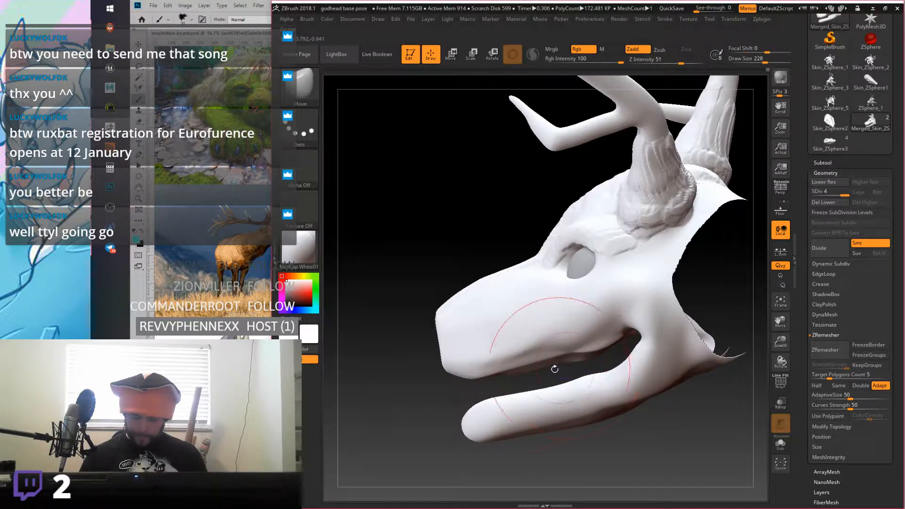
# Step: Reshape the side edge of the lower jaw from the underside of the head with the Move brush at draw size 228
pyautogui.moveTo(510, 399)
pyautogui.mouseDown(button='right')
pyautogui.moveTo(541, 330)
pyautogui.moveTo(515, 352)
pyautogui.moveTo(504, 345)
pyautogui.moveTo(506, 361)
pyautogui.moveTo(495, 330)
pyautogui.mouseUp(button='right')
pyautogui.keyDown('alt'); pyautogui.moveTo(526, 364); pyautogui.dragTo(538, 220, button='right'); pyautogui.keyUp('alt')
pyautogui.moveTo(519, 336)
pyautogui.mouseDown()
pyautogui.moveTo(496, 373)
pyautogui.moveTo(469, 282)
pyautogui.mouseUp()
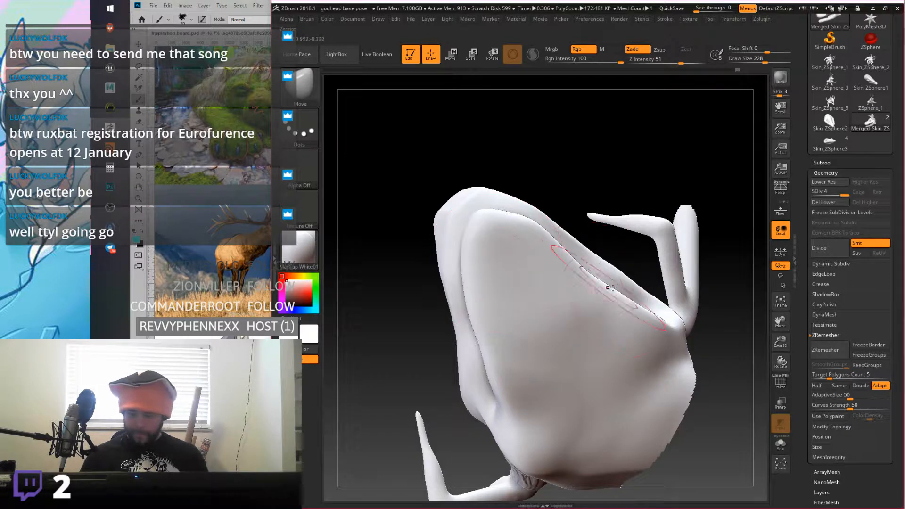
pyautogui.moveTo(624, 307)
pyautogui.mouseDown()
pyautogui.moveTo(628, 298)
pyautogui.moveTo(580, 257)
pyautogui.mouseUp()
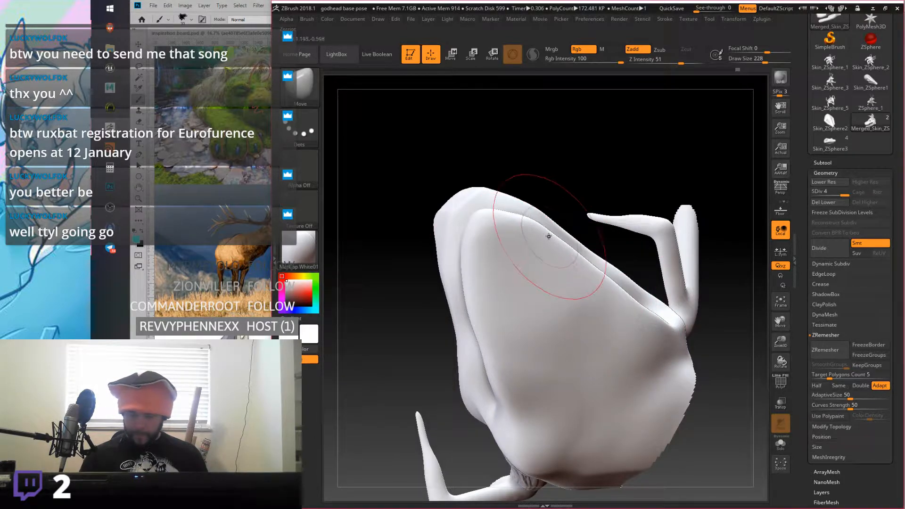
pyautogui.moveTo(515, 212)
pyautogui.mouseDown()
pyautogui.moveTo(476, 222)
pyautogui.moveTo(474, 214)
pyautogui.moveTo(516, 208)
pyautogui.mouseUp()
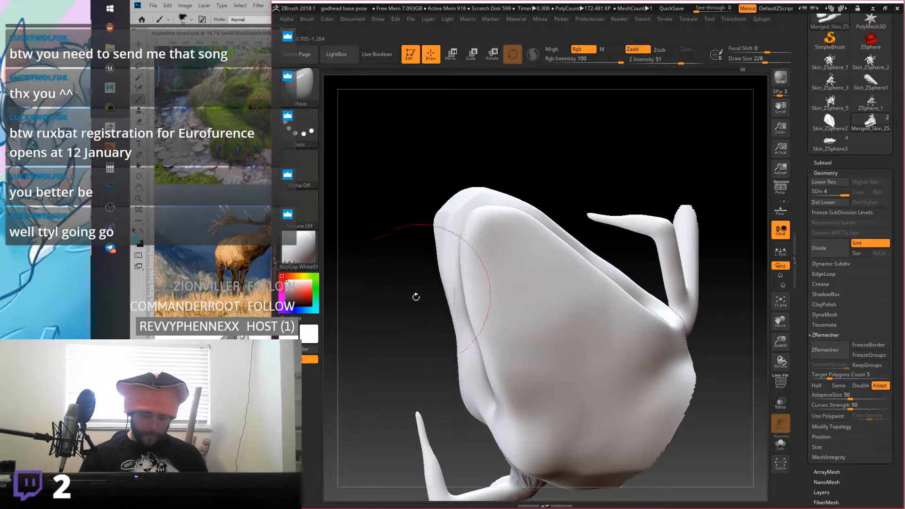
# Step: Pull in the tip of the lower jaw with the Move brush, checking its shape against the animal photo board in Photoshop
pyautogui.hotkey('alt', 'Tab')
pyautogui.moveTo(303, 394); pyautogui.dragTo(310, 390)
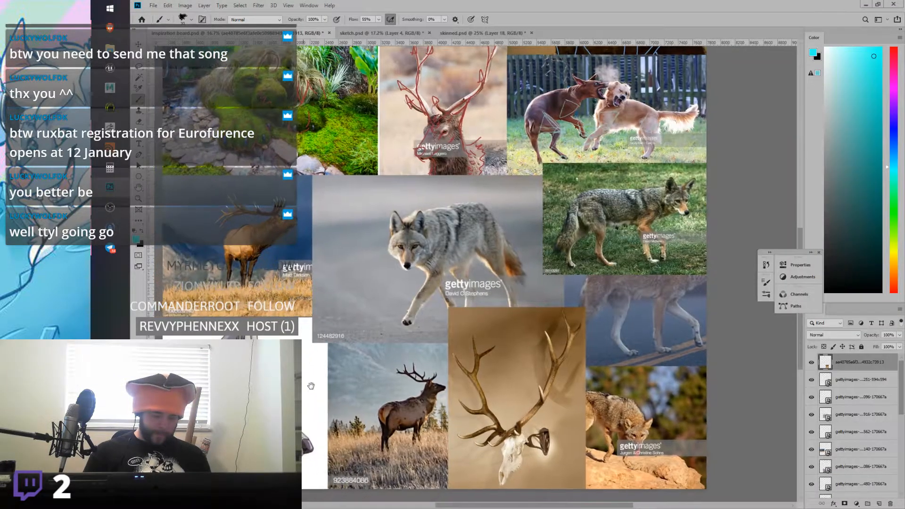
pyautogui.hotkey('alt', 'Tab')
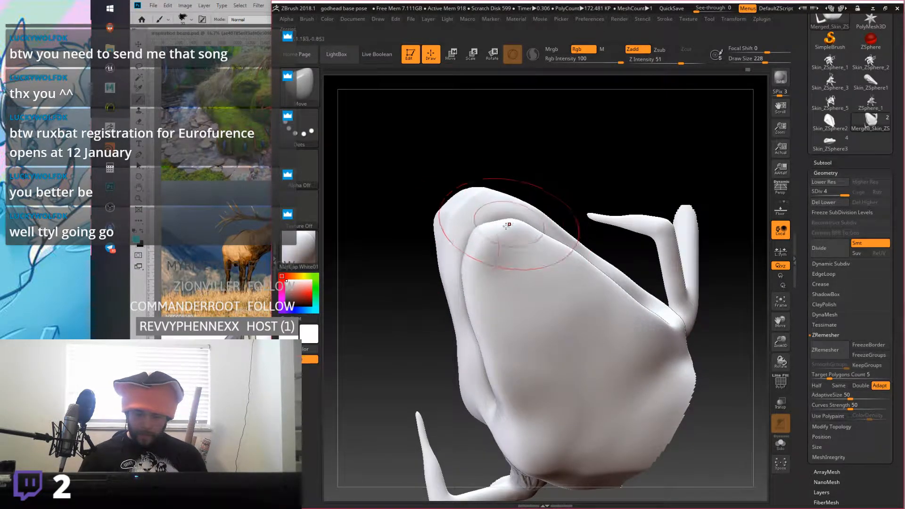
pyautogui.moveTo(497, 212); pyautogui.dragTo(516, 220, button='right')
pyautogui.hotkey('alt', 'Tab')
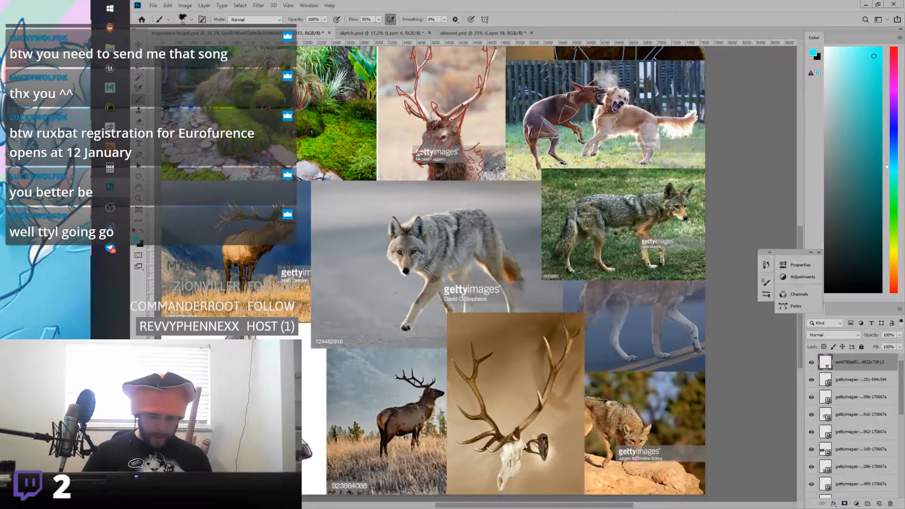
pyautogui.hotkey('alt', 'Tab')
pyautogui.moveTo(516, 221); pyautogui.dragTo(507, 244, button='right')
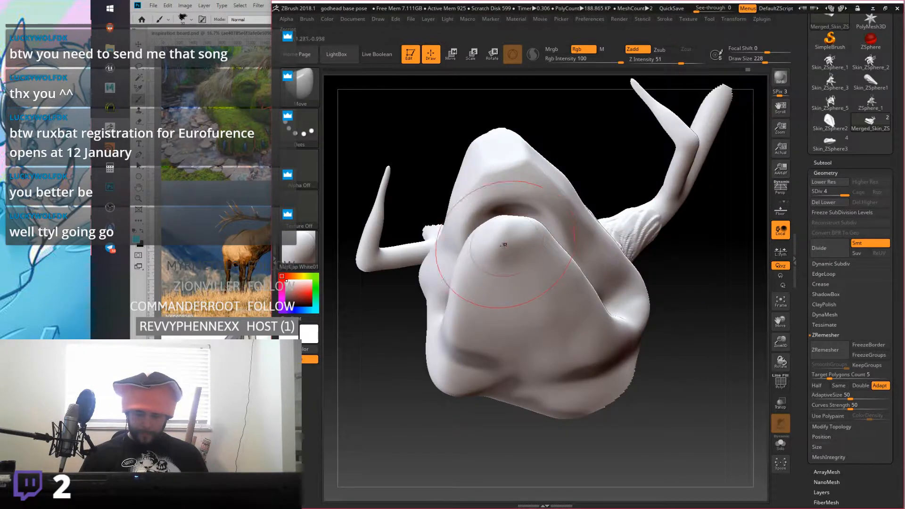
# Step: Smooth the lower jaw's tip and flatten its underside with the Flatten brush at draw size 228 and Z intensity 13
pyautogui.press('shift')
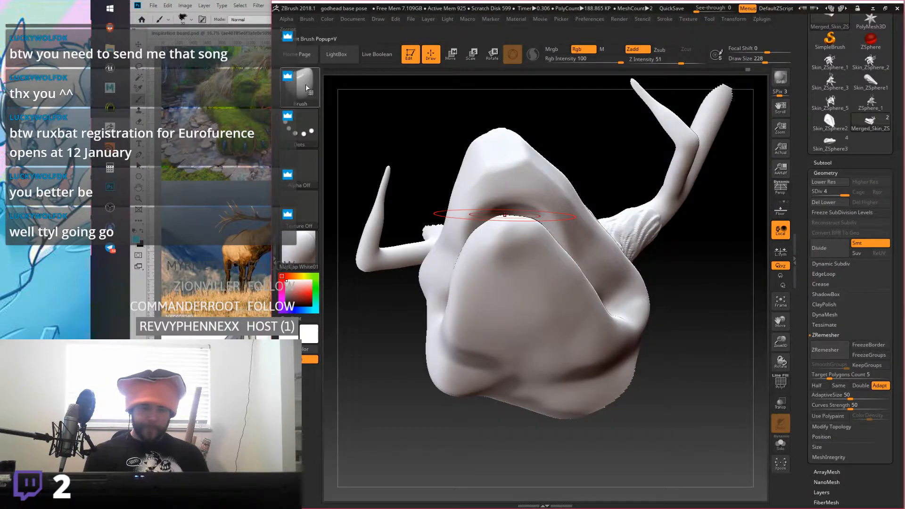
pyautogui.click(306, 87)
pyautogui.click(403, 92)
pyautogui.moveTo(490, 222); pyautogui.dragTo(502, 230, button='right')
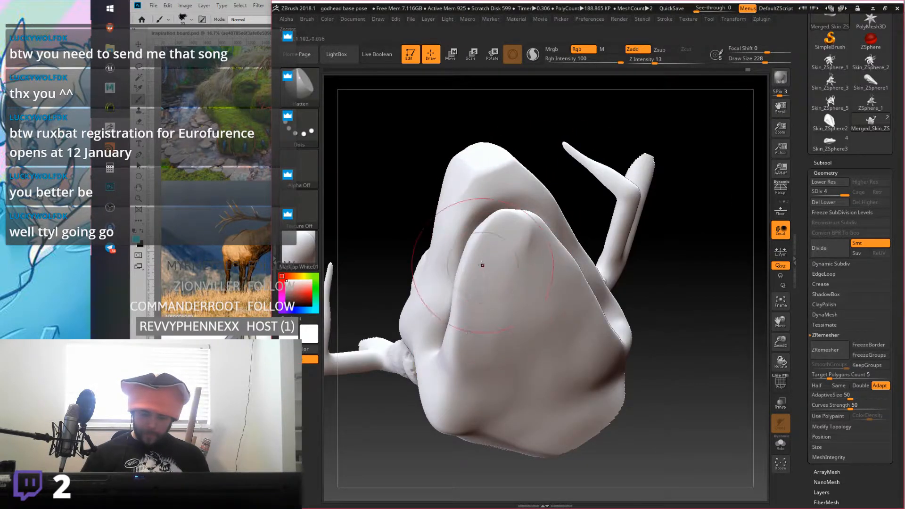
pyautogui.moveTo(537, 283); pyautogui.dragTo(645, 364, button='right')
pyautogui.moveTo(534, 394); pyautogui.dragTo(615, 260, button='right')
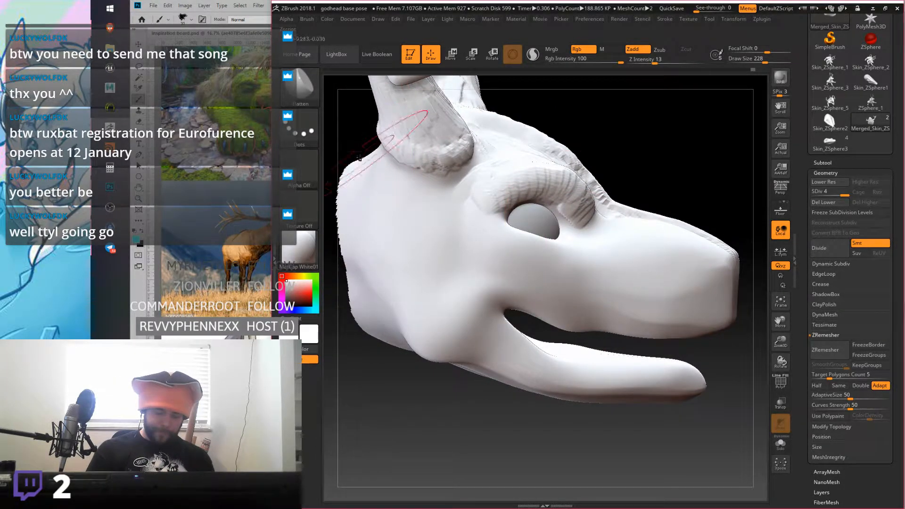
# Step: Flatten the cheek and rear jaw behind the mouth corner with the Flatten brush at draw size 228, and save the file
pyautogui.click(304, 93)
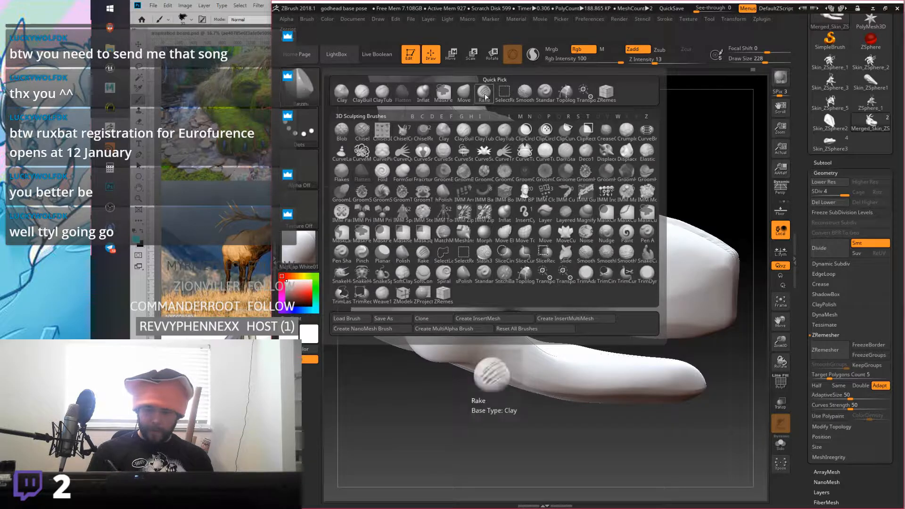
pyautogui.click(484, 93)
pyautogui.click(312, 89)
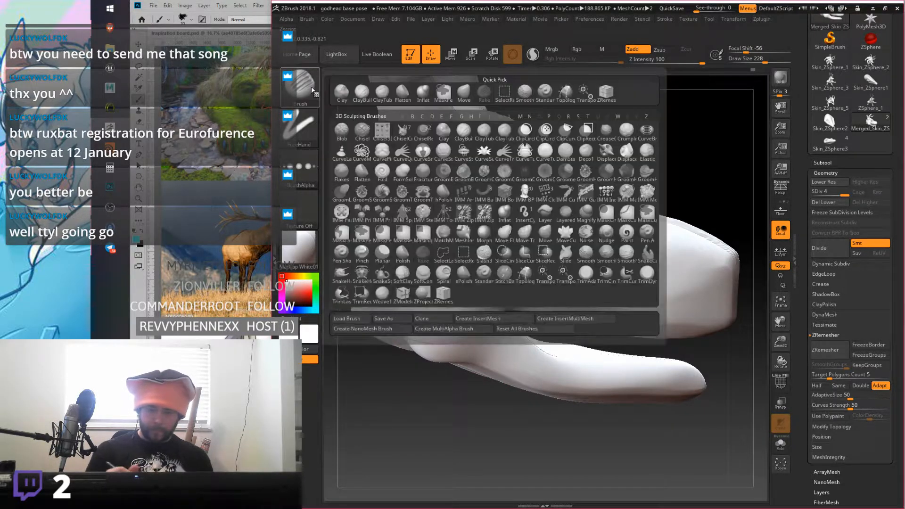
pyautogui.click(404, 92)
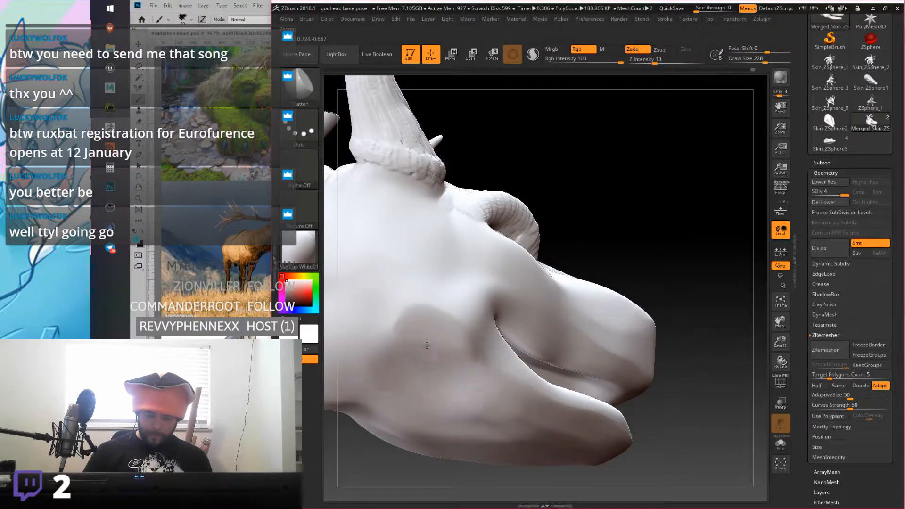
pyautogui.moveTo(423, 290)
pyautogui.mouseDown(button='right')
pyautogui.moveTo(487, 275)
pyautogui.moveTo(489, 238)
pyautogui.mouseUp(button='right')
pyautogui.moveTo(402, 296)
pyautogui.mouseDown()
pyautogui.moveTo(405, 335)
pyautogui.moveTo(462, 358)
pyautogui.moveTo(419, 325)
pyautogui.moveTo(422, 298)
pyautogui.moveTo(467, 349)
pyautogui.moveTo(517, 376)
pyautogui.mouseUp()
pyautogui.moveTo(517, 375)
pyautogui.mouseDown(button='right')
pyautogui.moveTo(586, 314)
pyautogui.moveTo(622, 293)
pyautogui.moveTo(675, 285)
pyautogui.moveTo(667, 268)
pyautogui.mouseUp(button='right')
pyautogui.moveTo(666, 269)
pyautogui.mouseDown()
pyautogui.moveTo(724, 256)
pyautogui.moveTo(688, 222)
pyautogui.mouseUp()
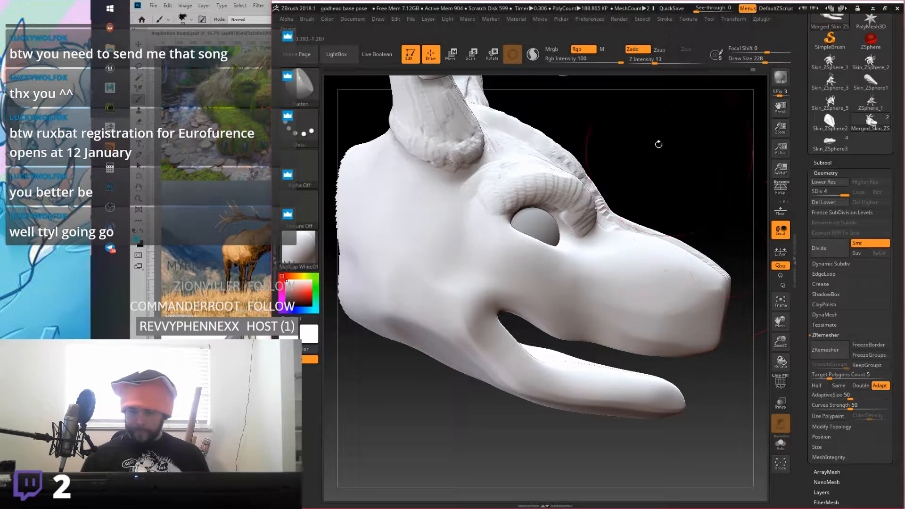
pyautogui.hotkey('ctrl', 's')
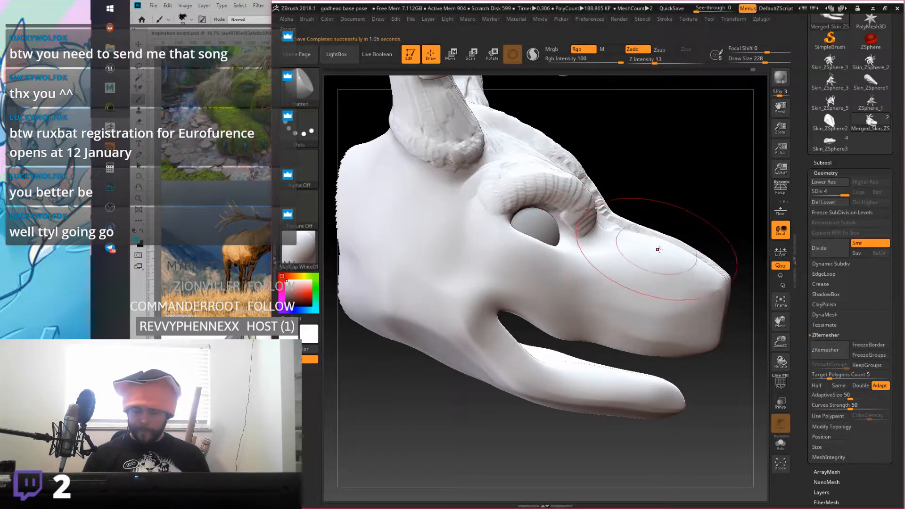
pyautogui.click(784, 276)
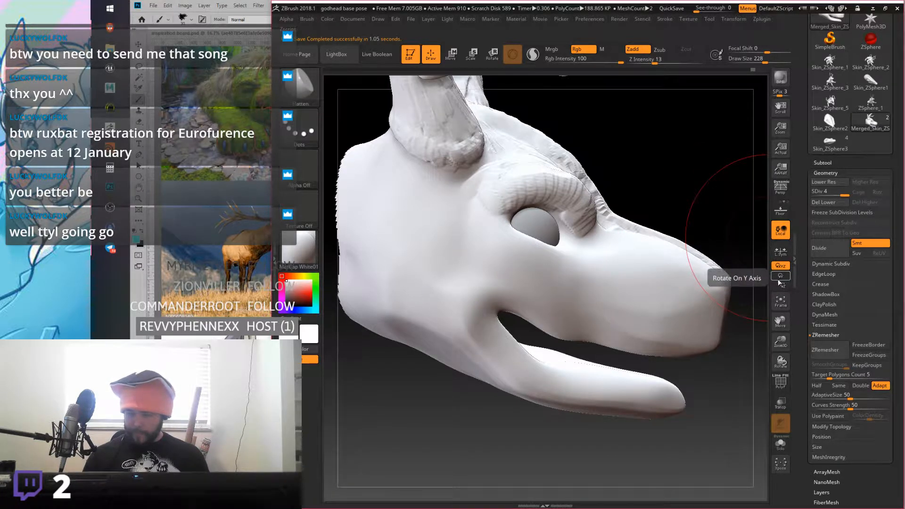
pyautogui.moveTo(671, 225)
pyautogui.mouseDown()
pyautogui.moveTo(664, 188)
pyautogui.moveTo(711, 224)
pyautogui.moveTo(694, 201)
pyautogui.moveTo(698, 216)
pyautogui.moveTo(691, 211)
pyautogui.moveTo(693, 165)
pyautogui.mouseUp()
pyautogui.press('space')
pyautogui.moveTo(763, 56); pyautogui.dragTo(758, 57)
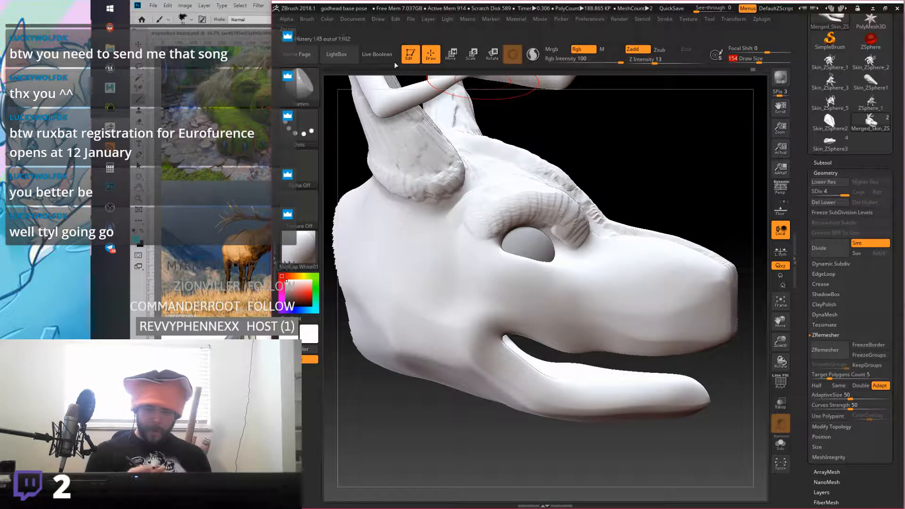
pyautogui.click(300, 87)
pyautogui.click(485, 94)
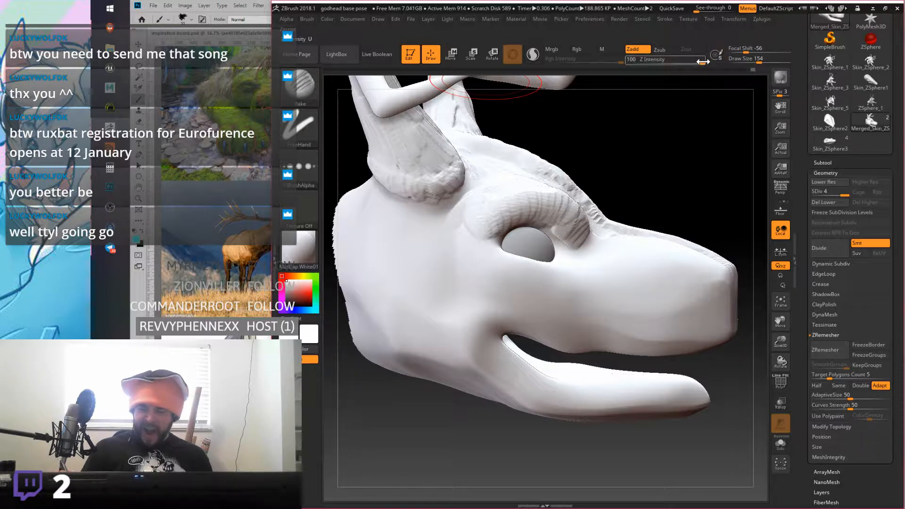
pyautogui.moveTo(758, 61)
pyautogui.mouseDown()
pyautogui.moveTo(745, 59)
pyautogui.moveTo(751, 51)
pyautogui.mouseUp()
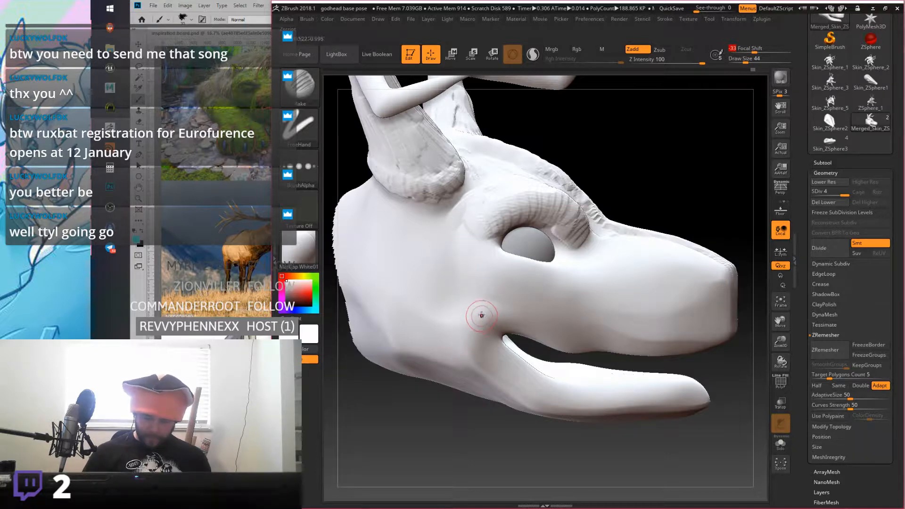
# Step: Try building up a fold along the lower lip beside the mouth corner with the Standard brush at draw size 35
pyautogui.click(298, 93)
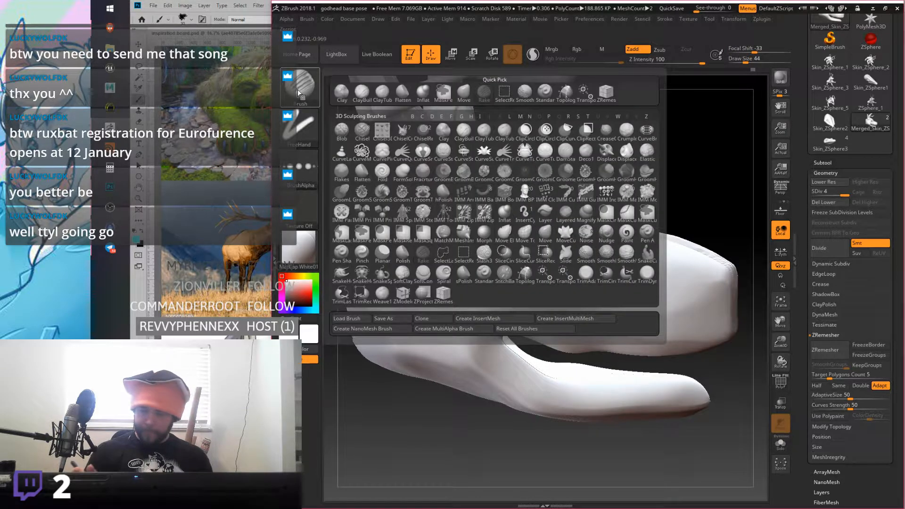
pyautogui.click(544, 94)
pyautogui.moveTo(746, 58); pyautogui.dragTo(743, 58)
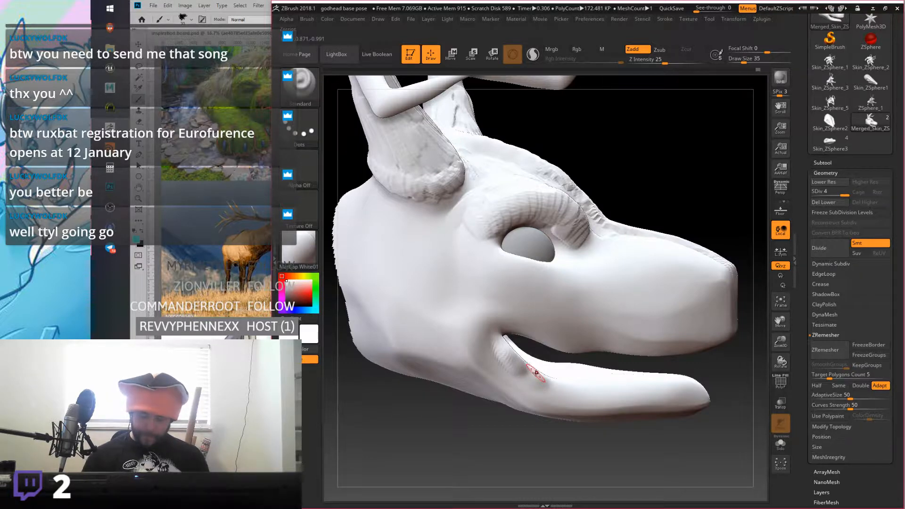
pyautogui.moveTo(628, 301)
pyautogui.mouseDown(button='right')
pyautogui.moveTo(607, 302)
pyautogui.moveTo(620, 290)
pyautogui.mouseUp(button='right')
pyautogui.hotkey('ctrl', 'z')
pyautogui.hotkey('ctrl', 'z')
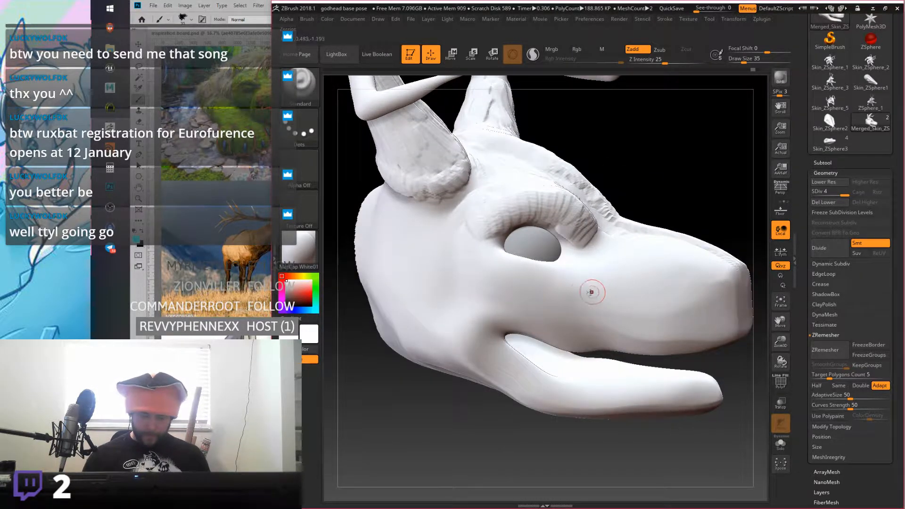
# Step: Smooth the area behind the mouth corner and flatten the cheek plane beneath the eye with the Flatten brush at draw size 80
pyautogui.moveTo(497, 310); pyautogui.dragTo(502, 286, button='right')
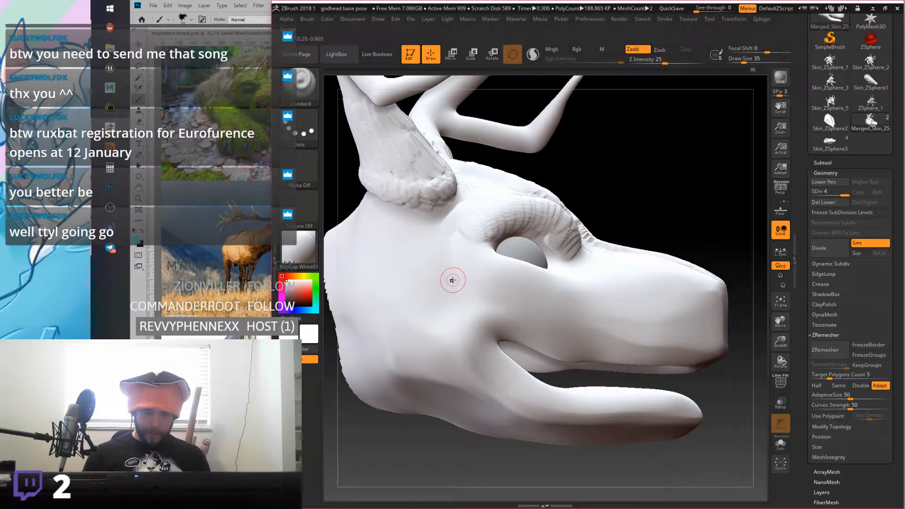
pyautogui.press('b')
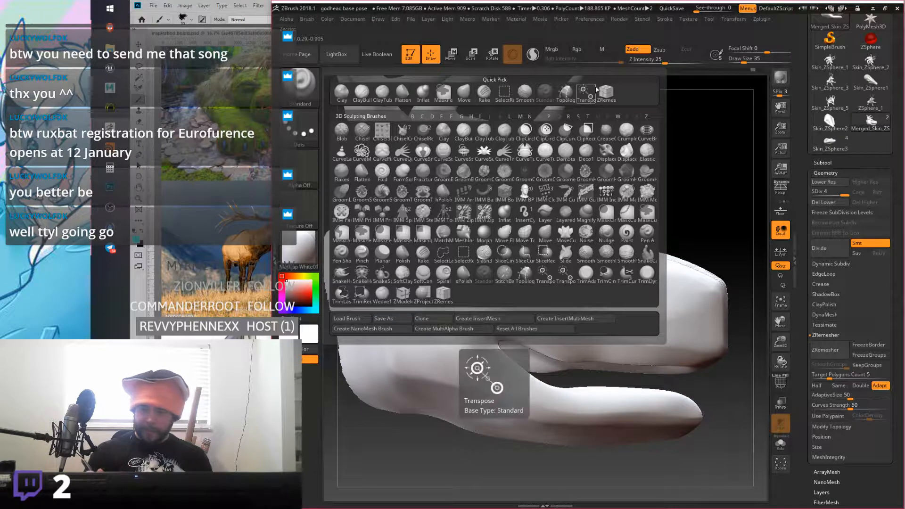
pyautogui.click(402, 93)
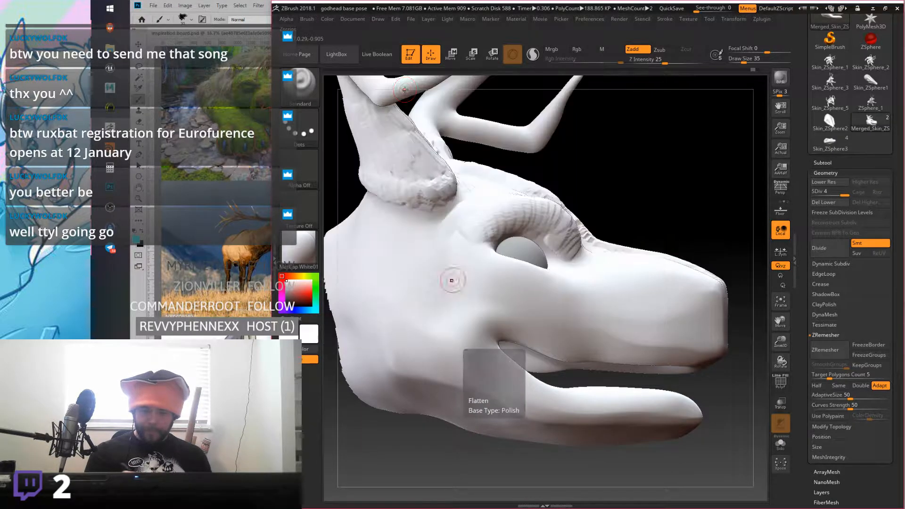
pyautogui.press('shift')
pyautogui.moveTo(462, 342)
pyautogui.keyDown('shift'); pyautogui.mouseDown()
pyautogui.moveTo(450, 335)
pyautogui.moveTo(477, 365)
pyautogui.mouseUp(); pyautogui.keyUp('shift')
pyautogui.moveTo(460, 327); pyautogui.dragTo(475, 299, button='right')
pyautogui.moveTo(612, 288)
pyautogui.mouseDown(button='right')
pyautogui.moveTo(599, 293)
pyautogui.moveTo(596, 283)
pyautogui.moveTo(574, 297)
pyautogui.moveTo(593, 319)
pyautogui.moveTo(518, 278)
pyautogui.mouseUp(button='right')
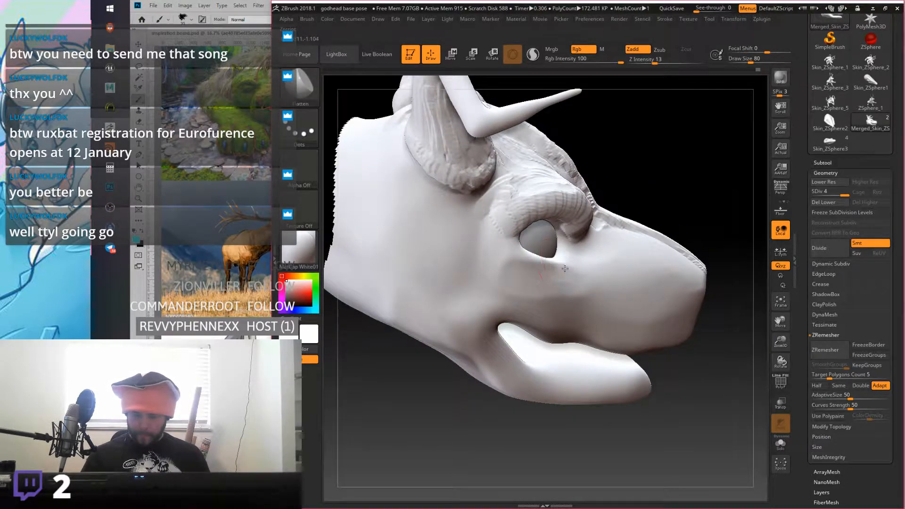
pyautogui.moveTo(632, 259); pyautogui.dragTo(607, 283, button='right')
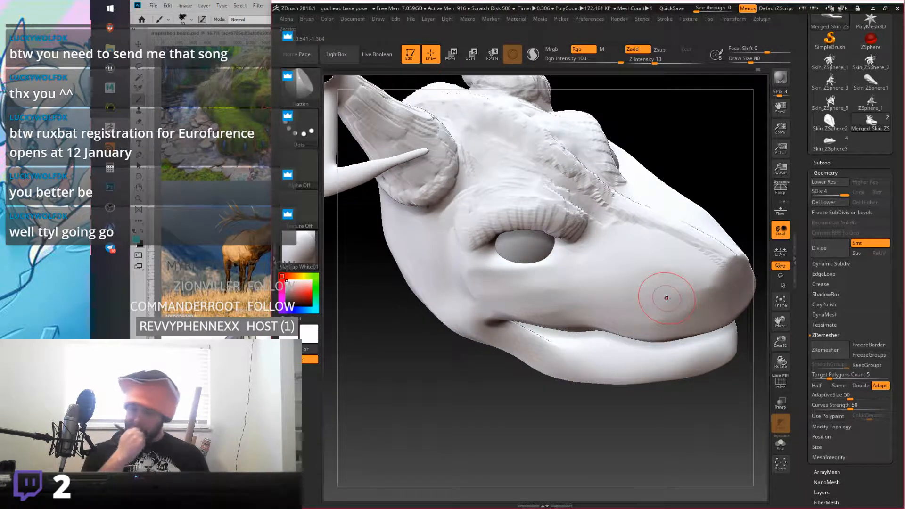
# Step: Smooth out the ribbed stroke marks on the brow ridges, forehead and bridge of the snout with the Smooth brush at draw size 80
pyautogui.moveTo(666, 298); pyautogui.dragTo(561, 217, button='right')
pyautogui.press('shift')
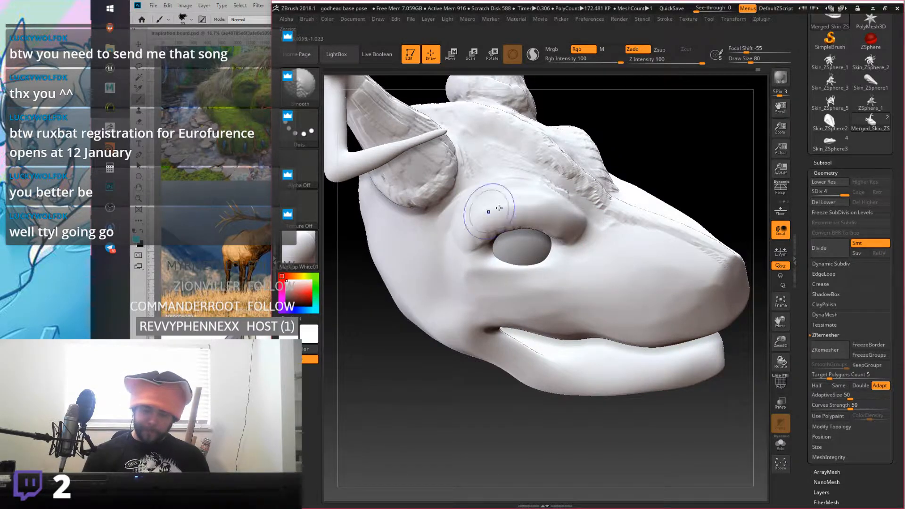
pyautogui.moveTo(496, 207)
pyautogui.mouseDown(button='right')
pyautogui.moveTo(561, 175)
pyautogui.moveTo(642, 160)
pyautogui.moveTo(607, 198)
pyautogui.mouseUp(button='right')
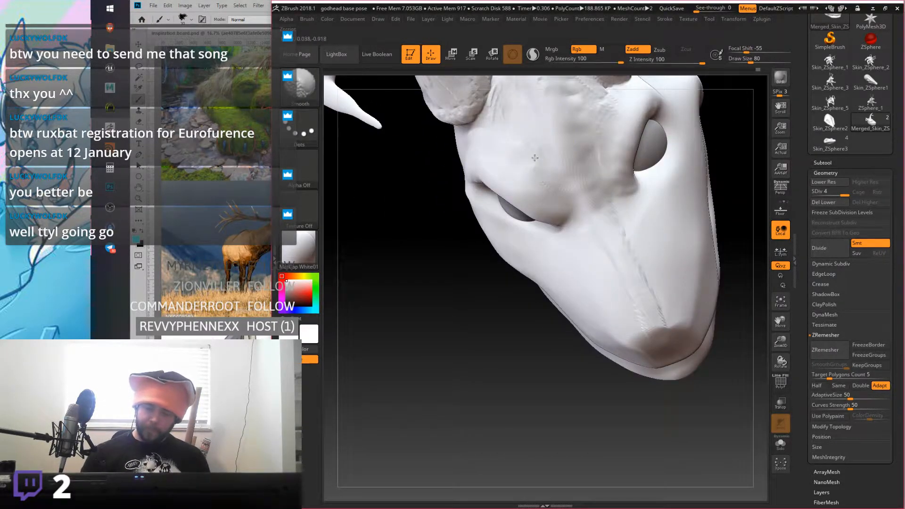
pyautogui.moveTo(568, 168)
pyautogui.mouseDown(button='right')
pyautogui.moveTo(598, 249)
pyautogui.moveTo(583, 232)
pyautogui.mouseUp(button='right')
pyautogui.press('shift')
pyautogui.moveTo(460, 228)
pyautogui.mouseDown(button='right')
pyautogui.moveTo(535, 178)
pyautogui.moveTo(592, 257)
pyautogui.mouseUp(button='right')
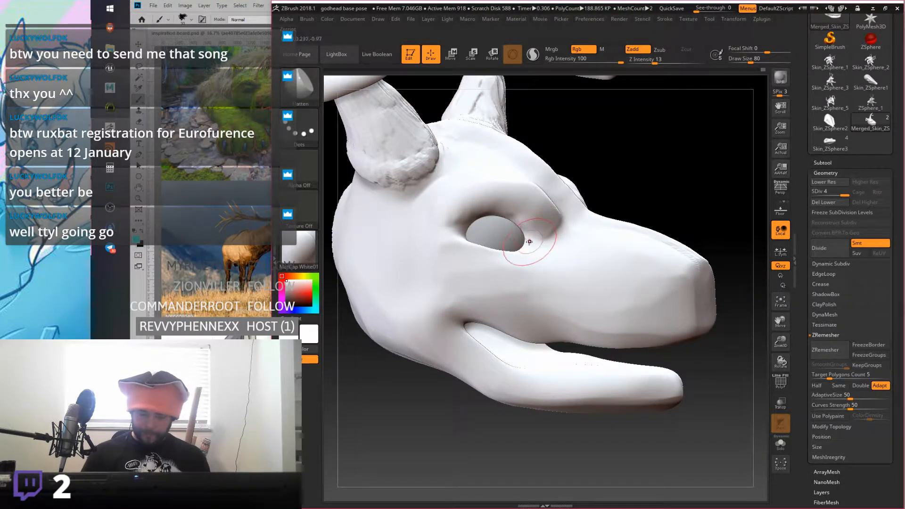
# Step: Reshape the upper and lower eyelid rims into a narrower, slanted opening with the Move brush at draw size 80, and smooth the inner corner
pyautogui.press('b')
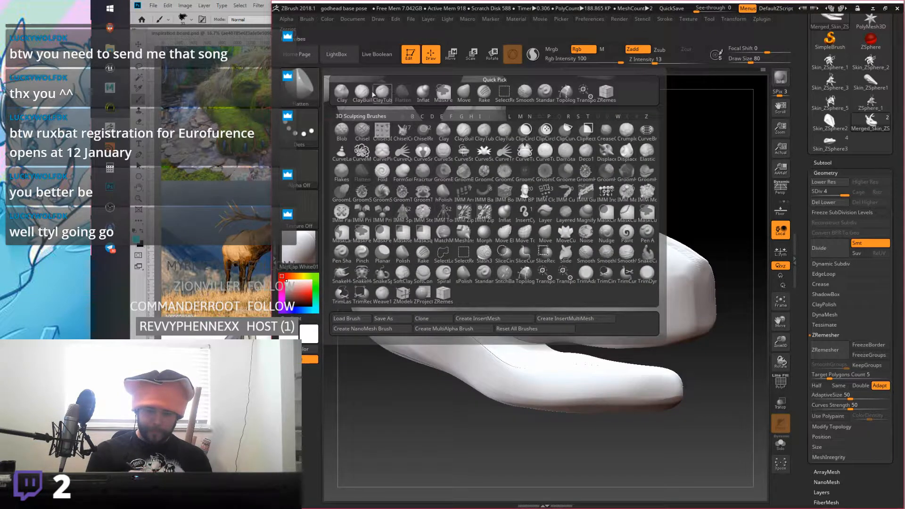
pyautogui.click(464, 92)
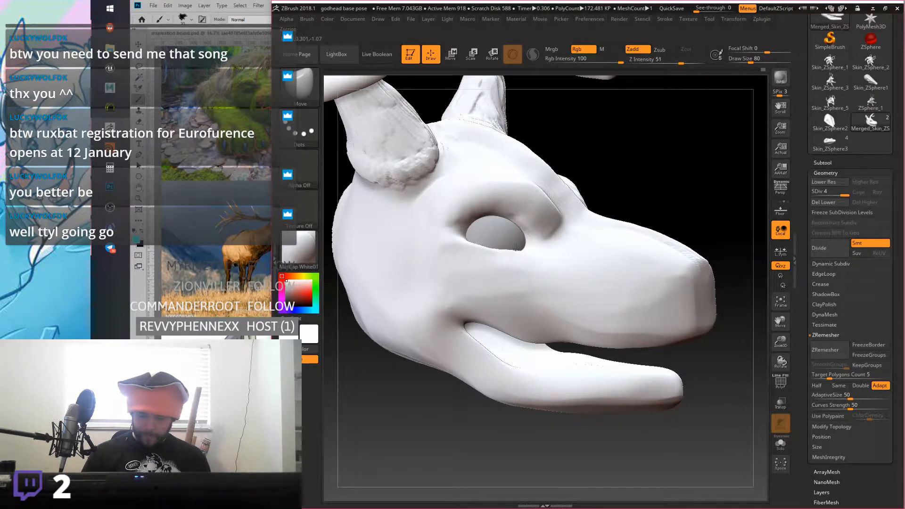
pyautogui.moveTo(508, 250); pyautogui.dragTo(474, 242)
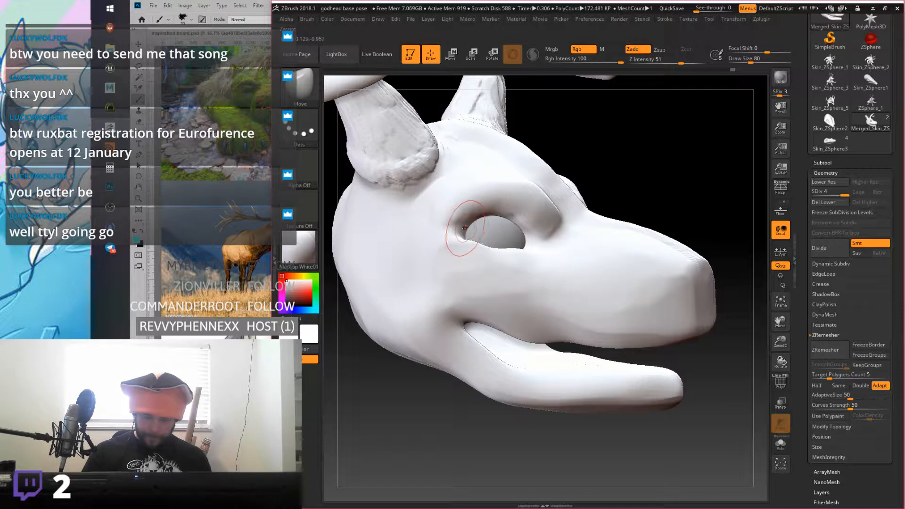
pyautogui.moveTo(472, 212); pyautogui.dragTo(509, 219)
pyautogui.moveTo(528, 204); pyautogui.dragTo(600, 193, button='right')
pyautogui.moveTo(578, 204); pyautogui.dragTo(608, 192)
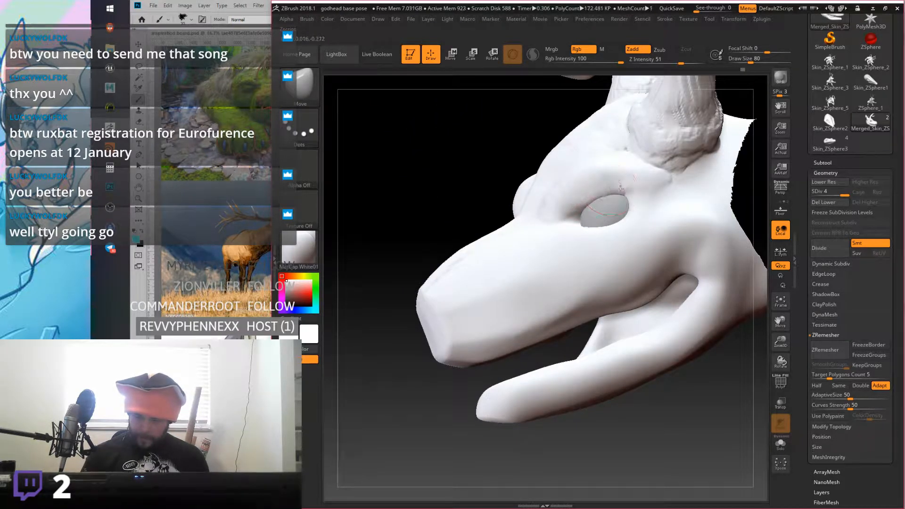
pyautogui.hotkey('ctrl', 'z')
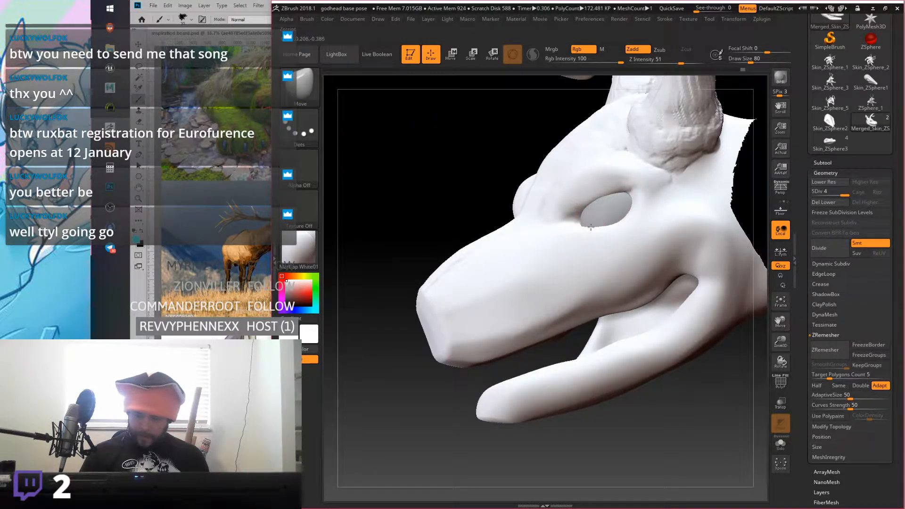
pyautogui.moveTo(611, 220)
pyautogui.mouseDown(button='right')
pyautogui.moveTo(628, 189)
pyautogui.moveTo(625, 209)
pyautogui.moveTo(464, 225)
pyautogui.mouseUp(button='right')
pyautogui.press('shift')
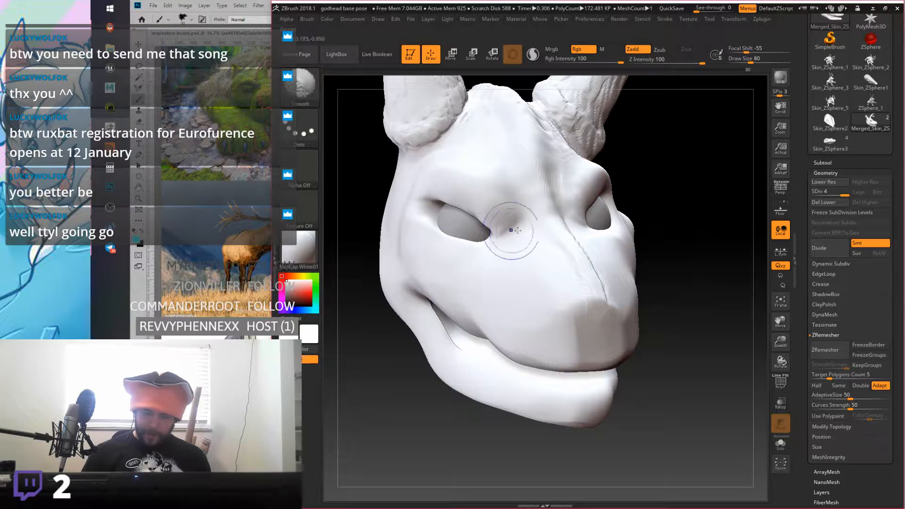
# Step: Compare earlier and newer history states, and undo the last eyelid reshaping around the eye
pyautogui.press('ctrl')
pyautogui.hotkey('ctrl', 'z')
pyautogui.hotkey('ctrl', 'z')
pyautogui.hotkey('ctrl', 'z')
pyautogui.hotkey('ctrl', 'z')
pyautogui.hotkey('ctrl', 'shift', 'z')
pyautogui.hotkey('ctrl', 'shift', 'z')
pyautogui.hotkey('ctrl', 'shift', 'z')
pyautogui.hotkey('ctrl', 'shift', 'z')
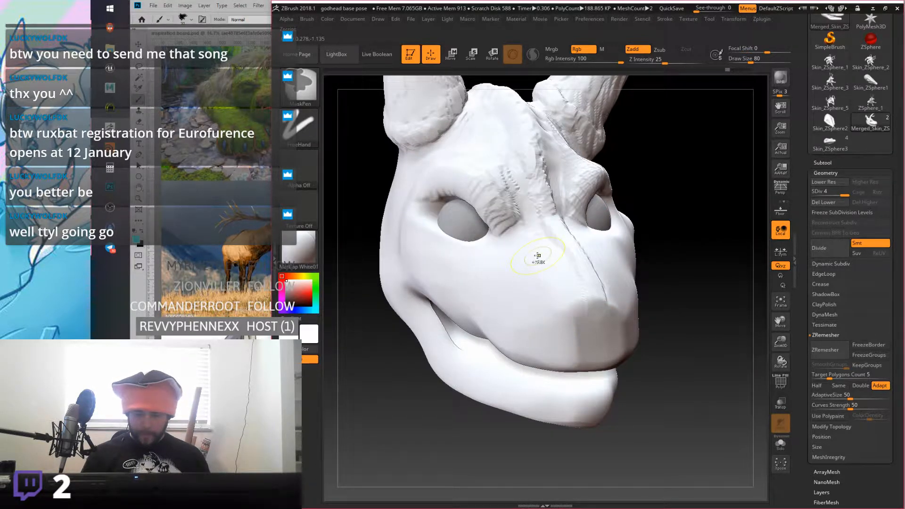
pyautogui.hotkey('ctrl', 'z')
pyautogui.hotkey('ctrl', 'z')
pyautogui.hotkey('ctrl', 'z')
pyautogui.hotkey('ctrl', 'z')
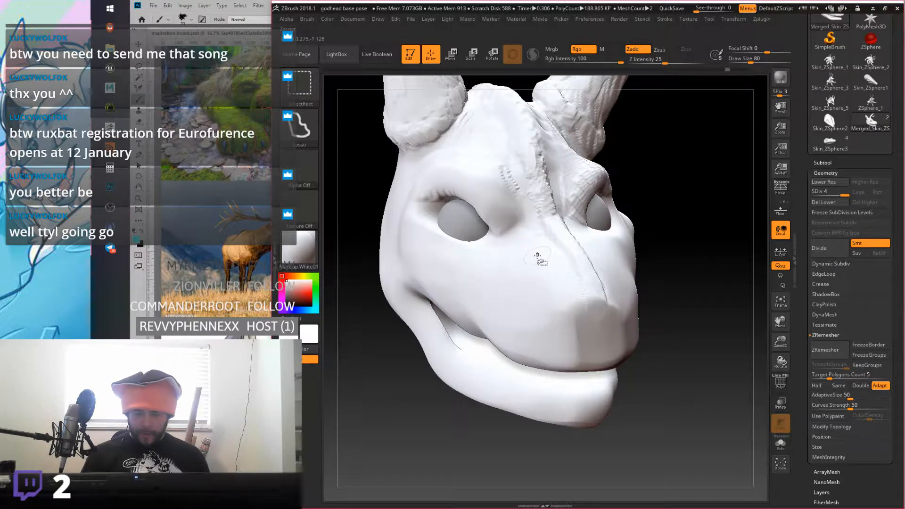
# Step: Adjust the eye corner and the brow above it with the Move brush at draw size 136 and focal shift 17
pyautogui.moveTo(538, 255); pyautogui.dragTo(533, 245, button='right')
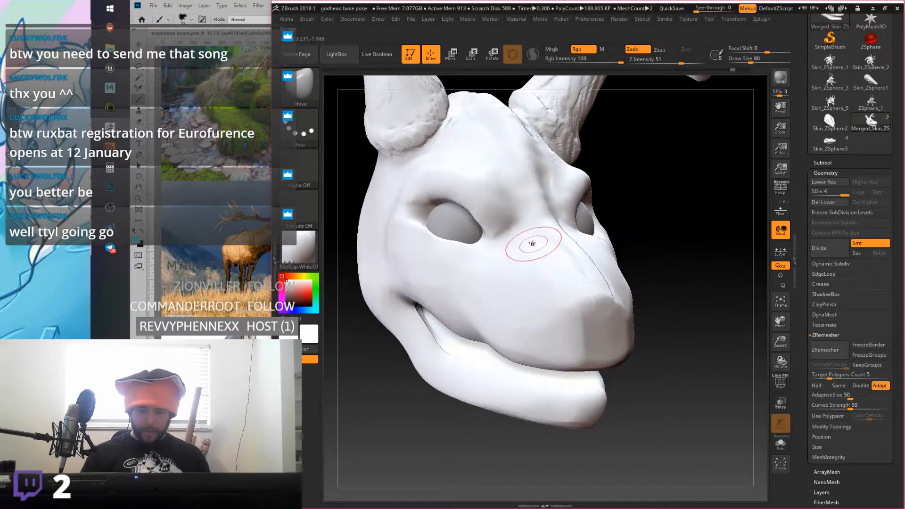
pyautogui.click(419, 203)
pyautogui.click(421, 236)
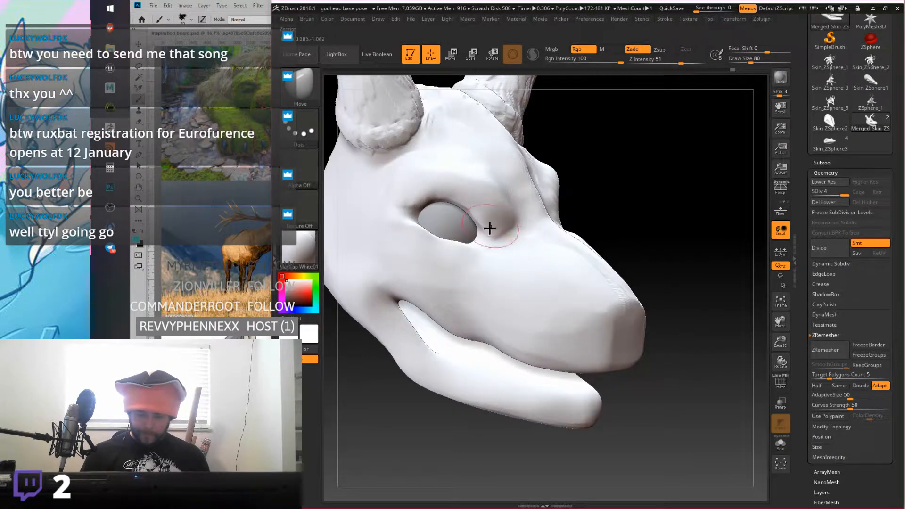
pyautogui.press('space')
pyautogui.moveTo(493, 208); pyautogui.dragTo(514, 207)
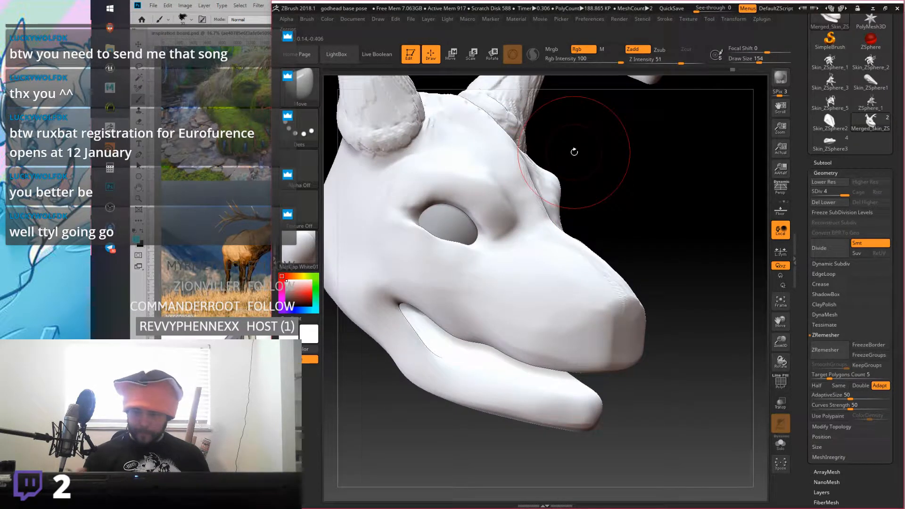
pyautogui.moveTo(756, 61)
pyautogui.mouseDown()
pyautogui.moveTo(740, 51)
pyautogui.moveTo(754, 51)
pyautogui.mouseUp()
pyautogui.moveTo(550, 137); pyautogui.dragTo(547, 150)
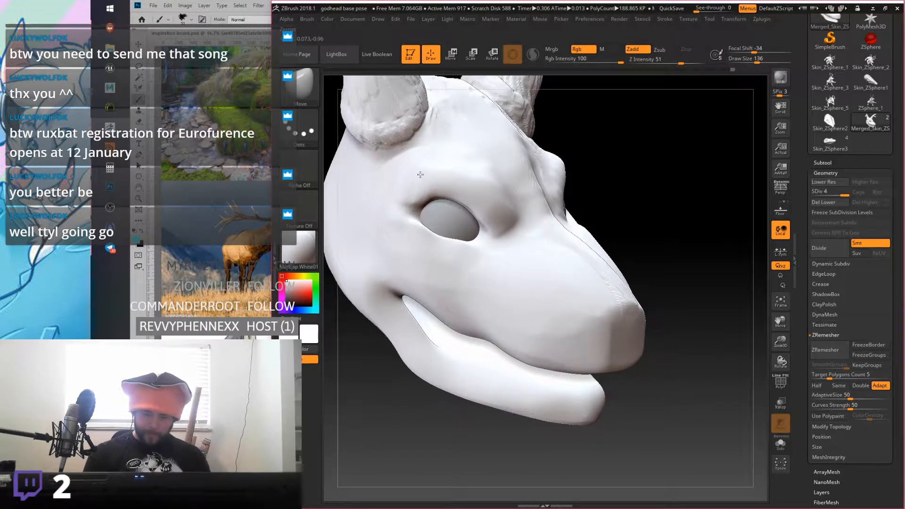
pyautogui.moveTo(755, 51); pyautogui.dragTo(775, 51)
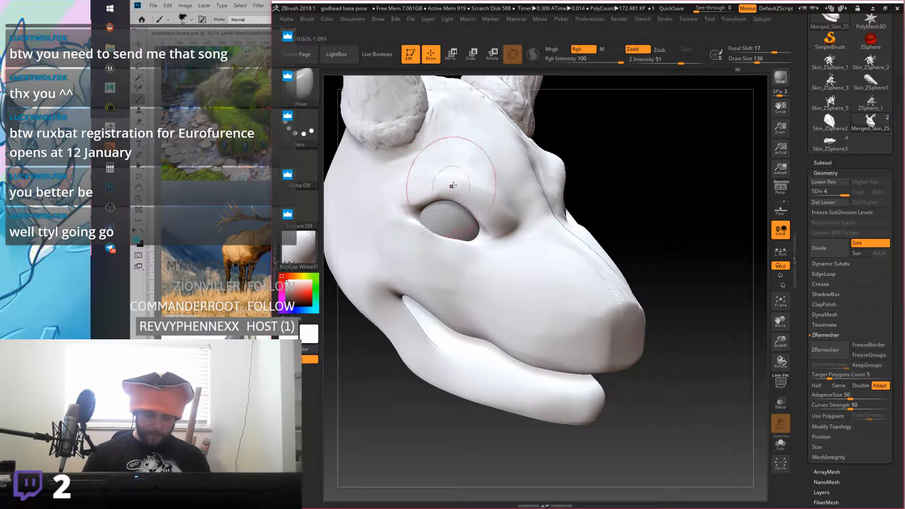
# Step: Switch to Photoshop, check the painted head in skinned.psd for its eye and brow shape, and return to ZBrush
pyautogui.hotkey('alt', 'Tab')
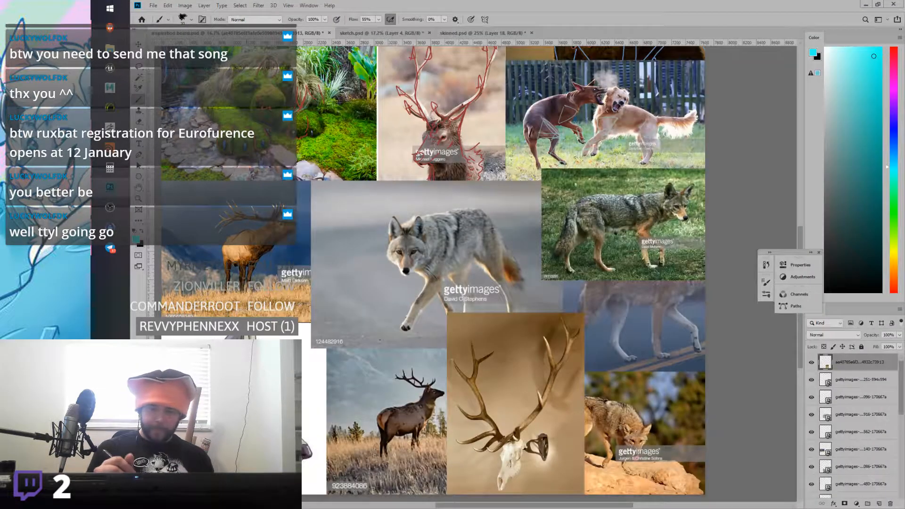
pyautogui.click(483, 34)
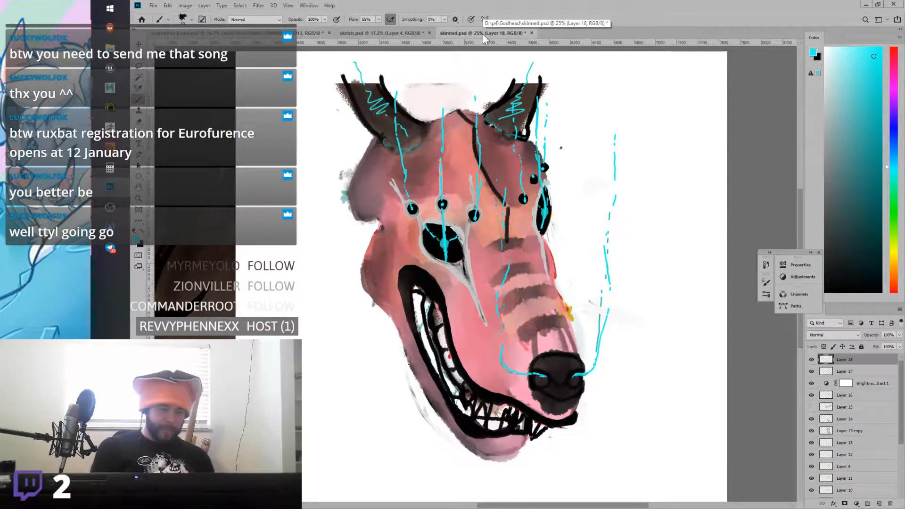
pyautogui.hotkey('alt', 'Tab')
# Step: Slant the eye opening and pull the inner brow down toward the snout with the Move brush at draw size 136
pyautogui.moveTo(434, 227)
pyautogui.mouseDown()
pyautogui.moveTo(433, 235)
pyautogui.moveTo(466, 247)
pyautogui.mouseUp()
pyautogui.moveTo(554, 208); pyautogui.dragTo(589, 199, button='right')
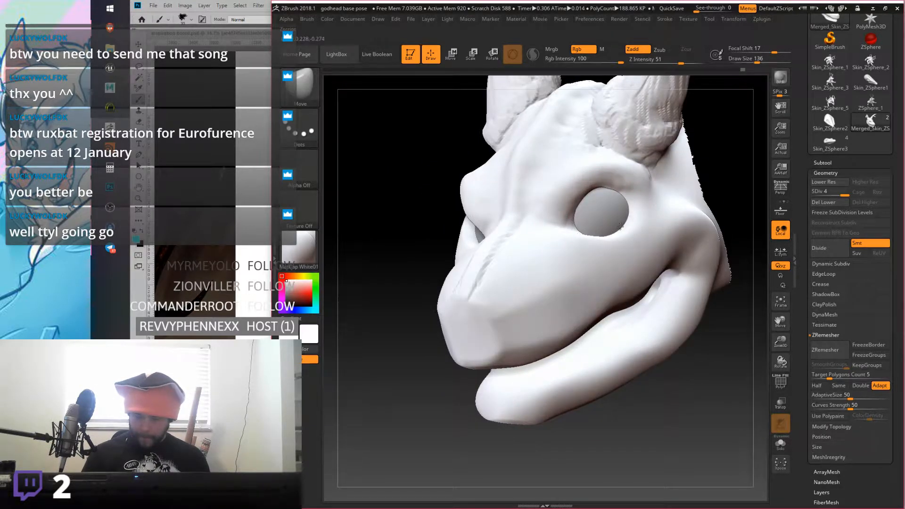
pyautogui.moveTo(601, 190)
pyautogui.mouseDown(button='right')
pyautogui.moveTo(576, 203)
pyautogui.moveTo(613, 213)
pyautogui.moveTo(525, 226)
pyautogui.moveTo(627, 244)
pyautogui.moveTo(493, 199)
pyautogui.moveTo(505, 222)
pyautogui.mouseUp(button='right')
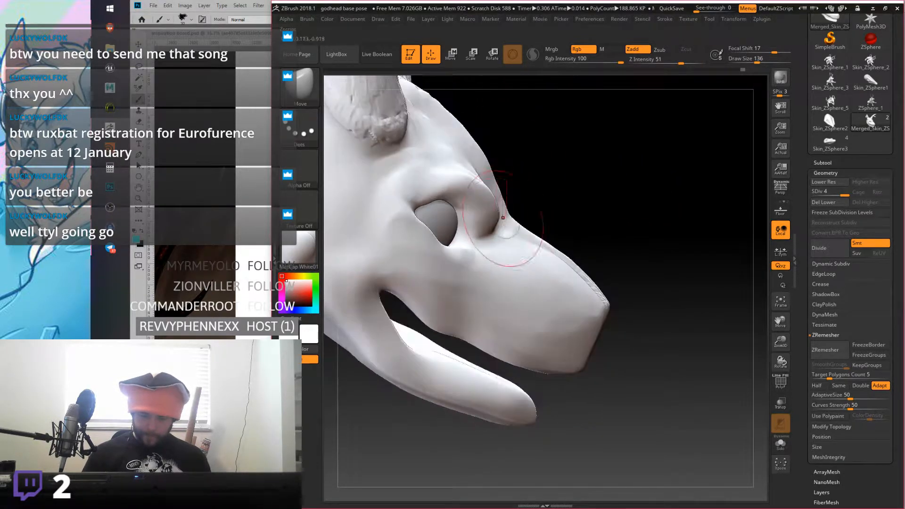
pyautogui.moveTo(486, 215)
pyautogui.mouseDown()
pyautogui.moveTo(480, 193)
pyautogui.moveTo(487, 220)
pyautogui.mouseUp()
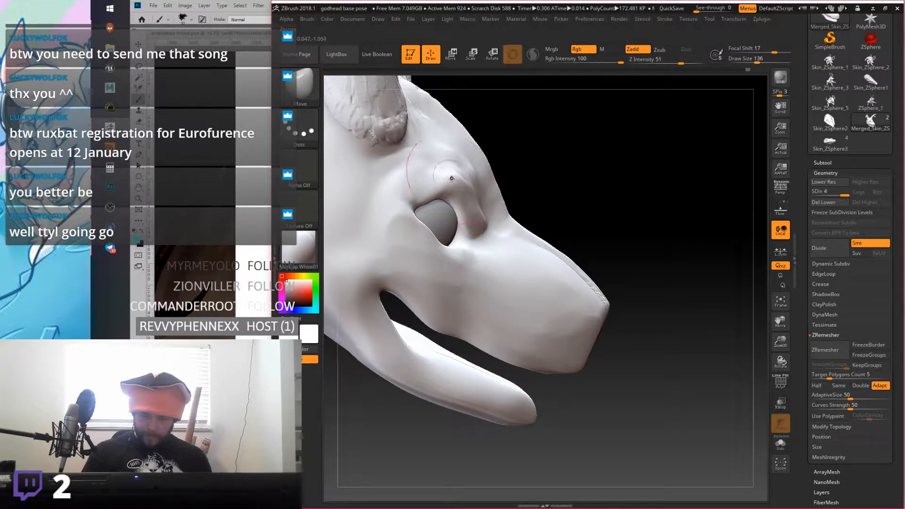
# Step: Lift and shape the upper eyelid rim and brow of the opposite eye with the Move brush, checking the face from several angles
pyautogui.moveTo(521, 200)
pyautogui.mouseDown(button='right')
pyautogui.moveTo(586, 172)
pyautogui.moveTo(616, 212)
pyautogui.moveTo(606, 202)
pyautogui.moveTo(612, 229)
pyautogui.moveTo(575, 206)
pyautogui.mouseUp(button='right')
pyautogui.moveTo(575, 207); pyautogui.dragTo(578, 196)
pyautogui.moveTo(595, 181); pyautogui.dragTo(621, 169, button='right')
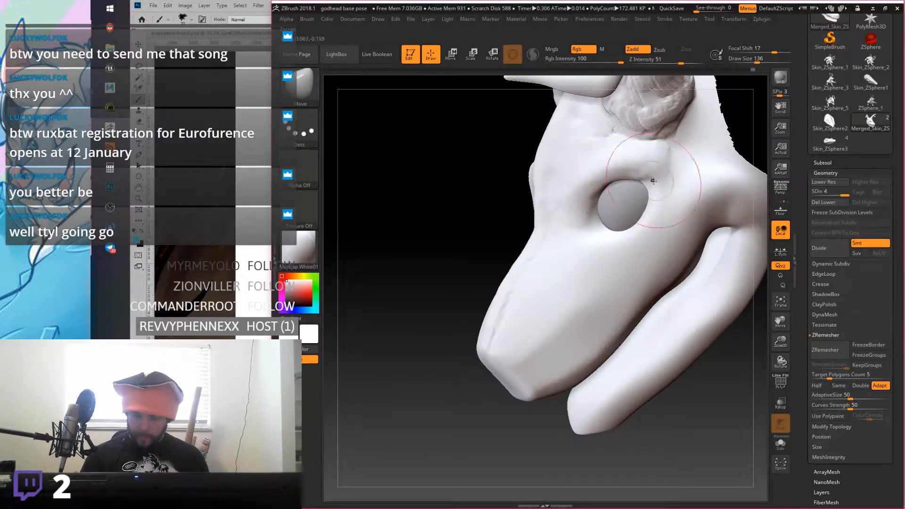
pyautogui.moveTo(632, 162); pyautogui.dragTo(618, 164, button='right')
pyautogui.moveTo(608, 169); pyautogui.dragTo(627, 167)
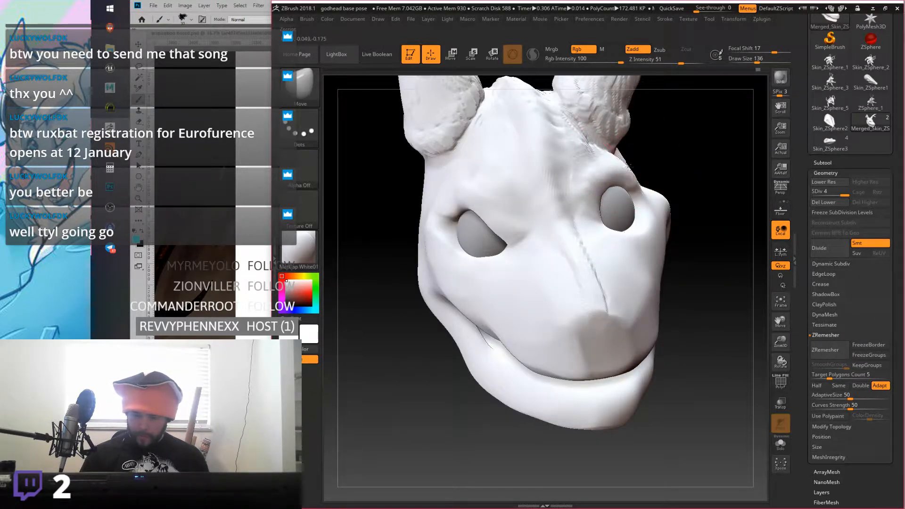
pyautogui.moveTo(666, 216)
pyautogui.mouseDown(button='right')
pyautogui.moveTo(707, 234)
pyautogui.moveTo(691, 240)
pyautogui.mouseUp(button='right')
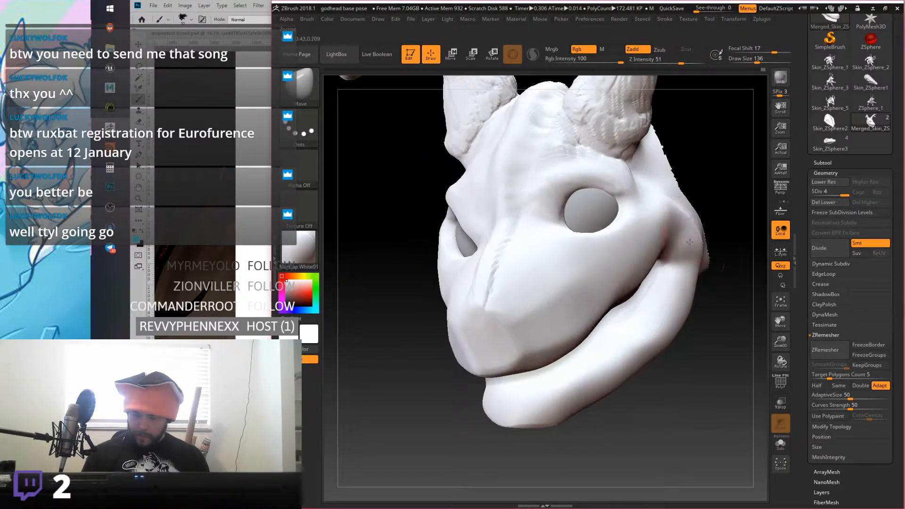
pyautogui.moveTo(679, 301)
pyautogui.mouseDown(button='right')
pyautogui.moveTo(642, 259)
pyautogui.moveTo(631, 227)
pyautogui.moveTo(617, 262)
pyautogui.mouseUp(button='right')
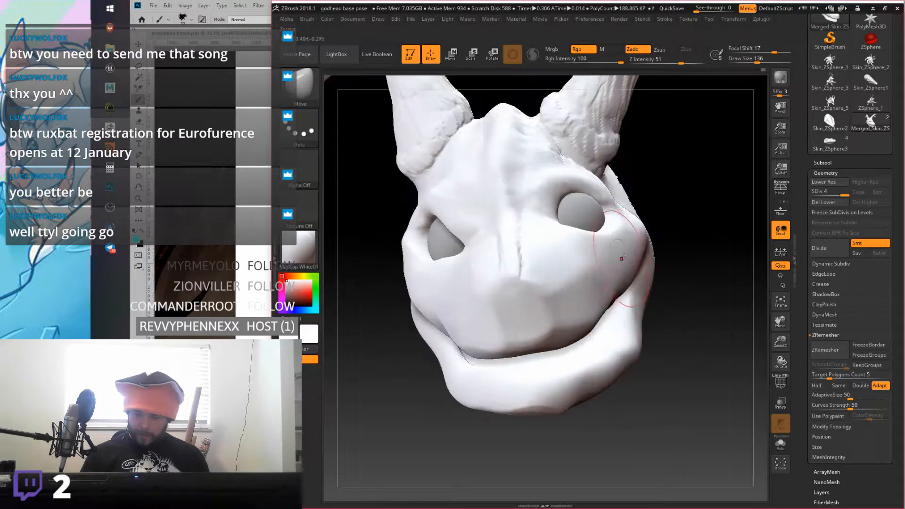
# Step: Undo the cheek pull and the preceding cheek and jaw-corner edits beside the rounder eye
pyautogui.moveTo(639, 250); pyautogui.dragTo(608, 286)
pyautogui.hotkey('ctrl', 'z')
pyautogui.hotkey('ctrl', 'z')
pyautogui.hotkey('ctrl', 'z')
pyautogui.hotkey('ctrl', 'z')
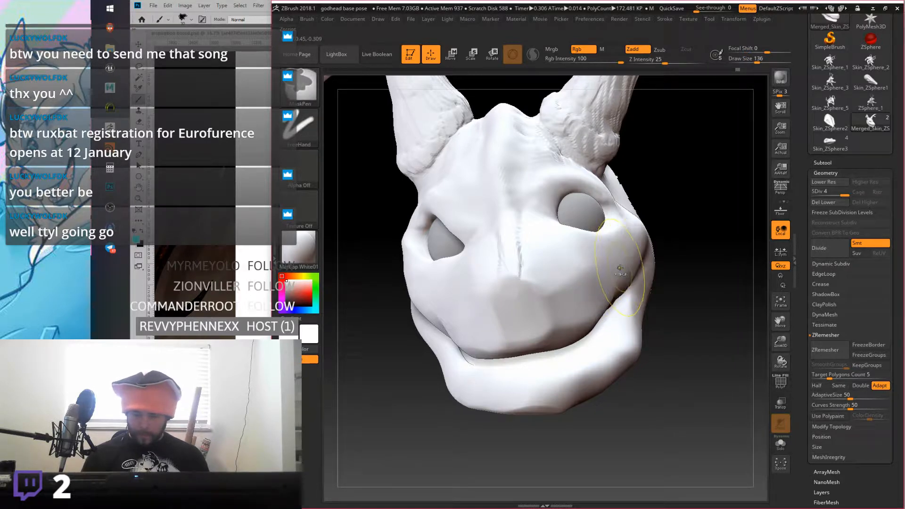
pyautogui.hotkey('ctrl', 'z')
pyautogui.hotkey('ctrl', 'z')
pyautogui.hotkey('ctrl', 'z')
pyautogui.hotkey('ctrl', 'z')
pyautogui.hotkey('ctrl', 'z')
pyautogui.hotkey('ctrl', 'z')
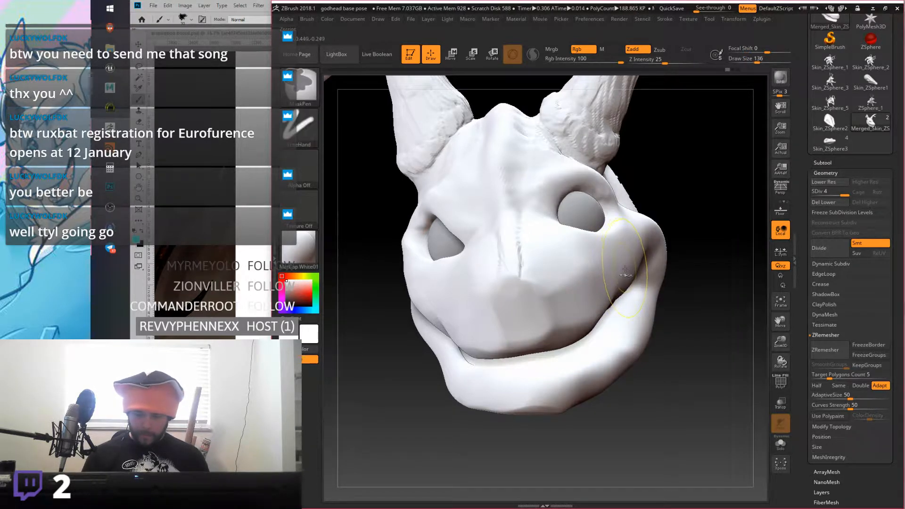
pyautogui.hotkey('ctrl', 'z')
pyautogui.hotkey('ctrl', 'z')
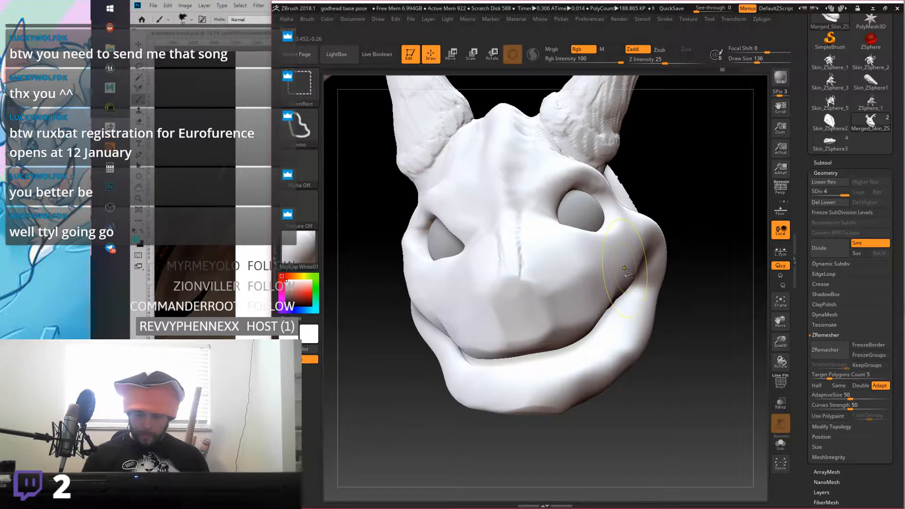
# Step: Pull in the bulging cheek and jaw corner with the Move brush at draw size 136, accepting removal of the newer undo history
pyautogui.moveTo(655, 228); pyautogui.dragTo(662, 247)
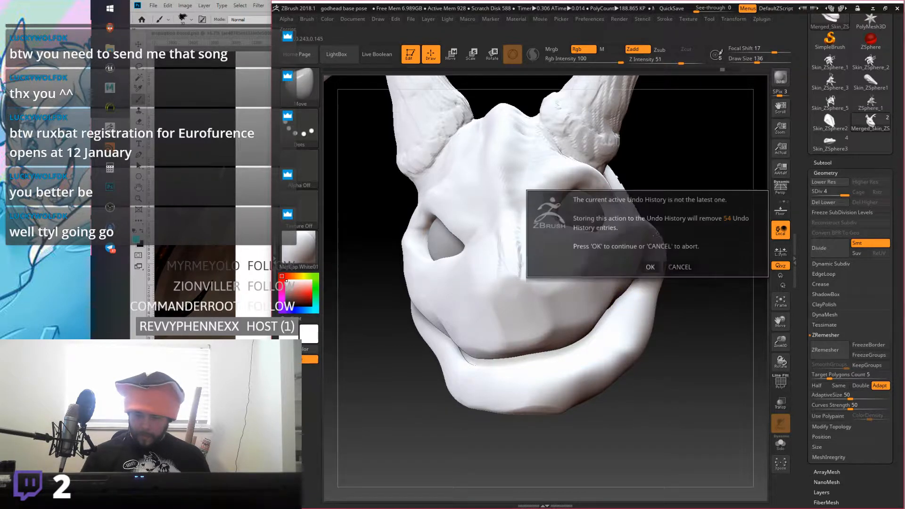
pyautogui.click(650, 264)
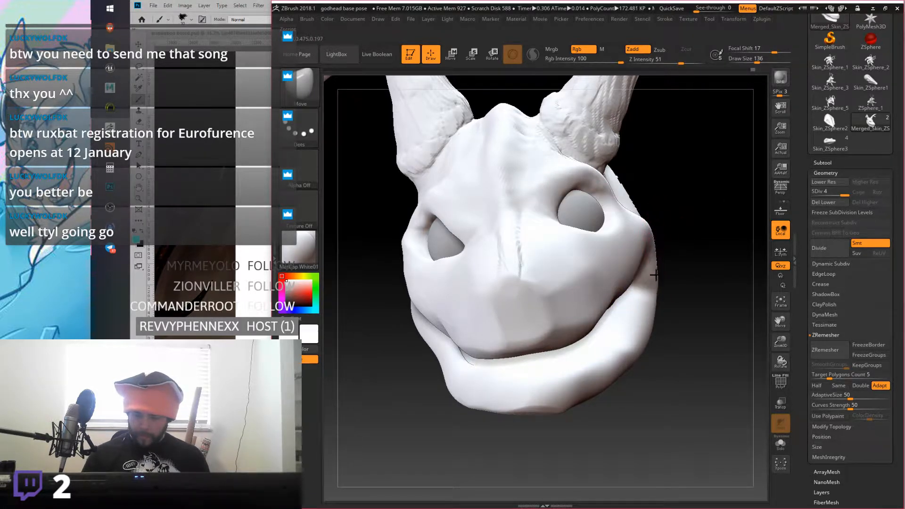
pyautogui.moveTo(647, 328); pyautogui.dragTo(655, 243)
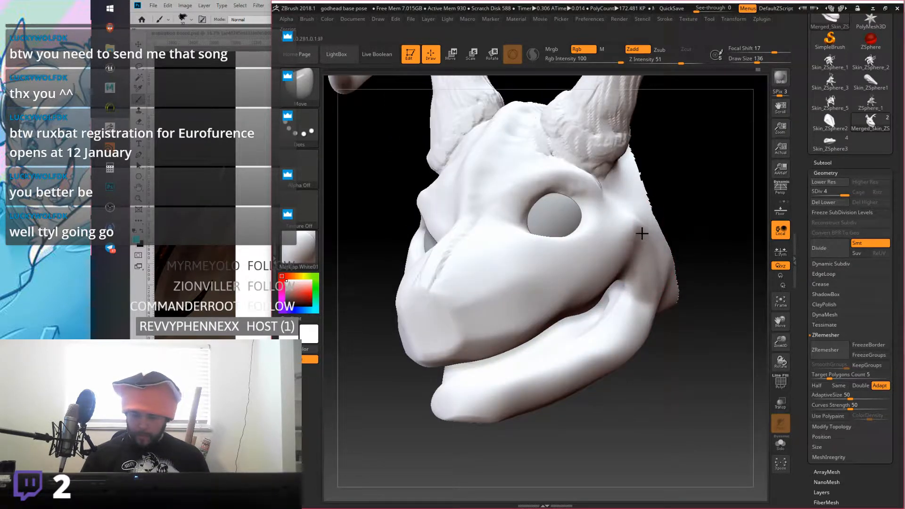
pyautogui.moveTo(654, 286)
pyautogui.mouseDown()
pyautogui.moveTo(653, 221)
pyautogui.moveTo(640, 228)
pyautogui.moveTo(655, 228)
pyautogui.moveTo(644, 241)
pyautogui.moveTo(641, 208)
pyautogui.mouseUp()
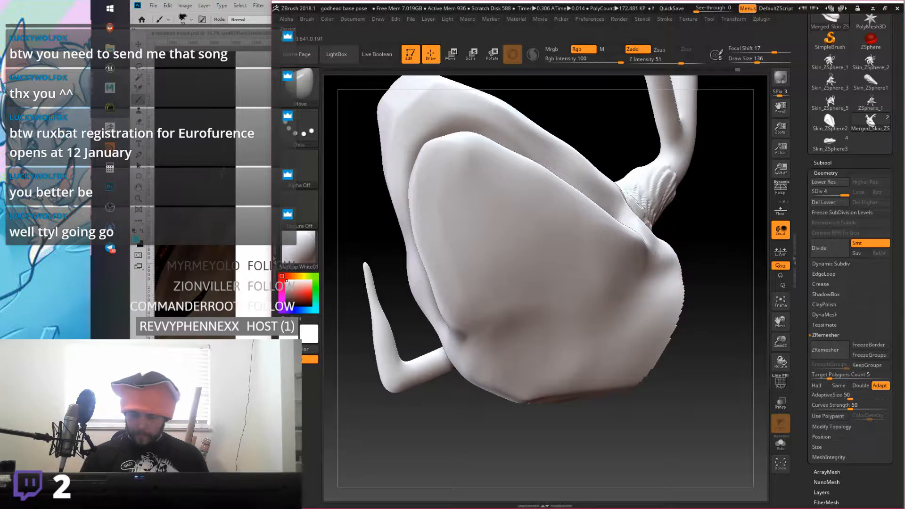
pyautogui.moveTo(648, 291)
pyautogui.mouseDown()
pyautogui.moveTo(639, 301)
pyautogui.moveTo(610, 279)
pyautogui.moveTo(617, 249)
pyautogui.moveTo(470, 347)
pyautogui.mouseUp()
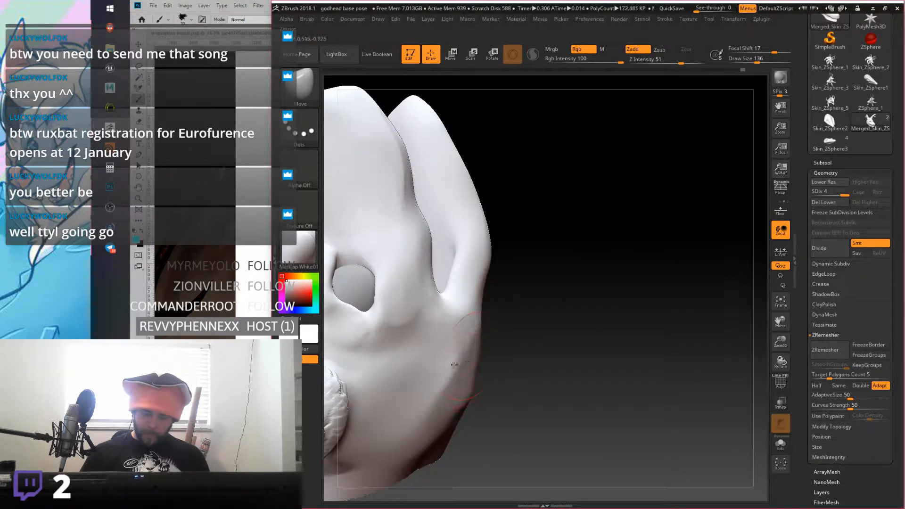
# Step: Refine the rear corner of the jaw from behind and the side with the Move brush
pyautogui.moveTo(453, 363)
pyautogui.mouseDown(button='right')
pyautogui.moveTo(461, 344)
pyautogui.moveTo(438, 348)
pyautogui.moveTo(537, 219)
pyautogui.moveTo(526, 215)
pyautogui.mouseUp(button='right')
pyautogui.moveTo(557, 282); pyautogui.dragTo(568, 301)
pyautogui.moveTo(574, 281); pyautogui.dragTo(593, 290, button='right')
pyautogui.moveTo(565, 274); pyautogui.dragTo(570, 332)
pyautogui.moveTo(570, 333)
pyautogui.mouseDown(button='right')
pyautogui.moveTo(585, 314)
pyautogui.moveTo(497, 246)
pyautogui.mouseUp(button='right')
# Step: Flatten the rear jaw corner and the cheek behind the mouth with the Flatten brush at draw size 136 and Z intensity 13
pyautogui.click(315, 91)
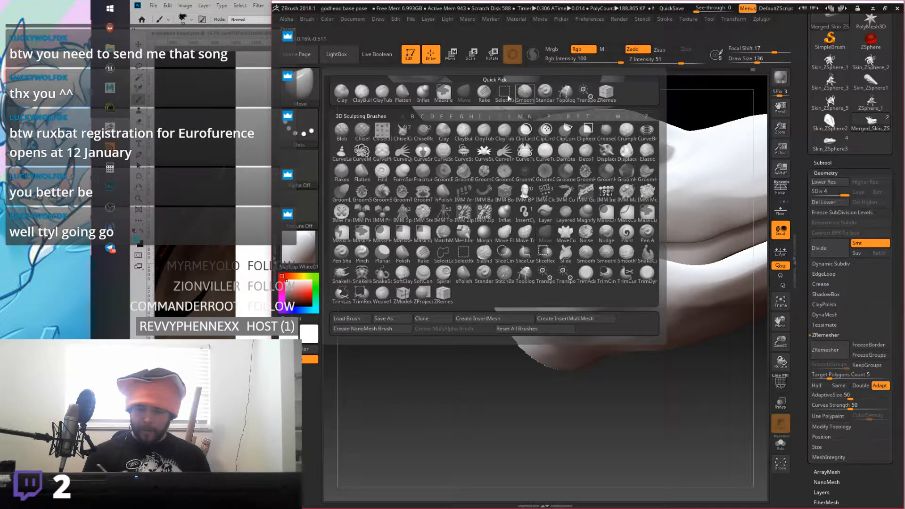
pyautogui.click(404, 94)
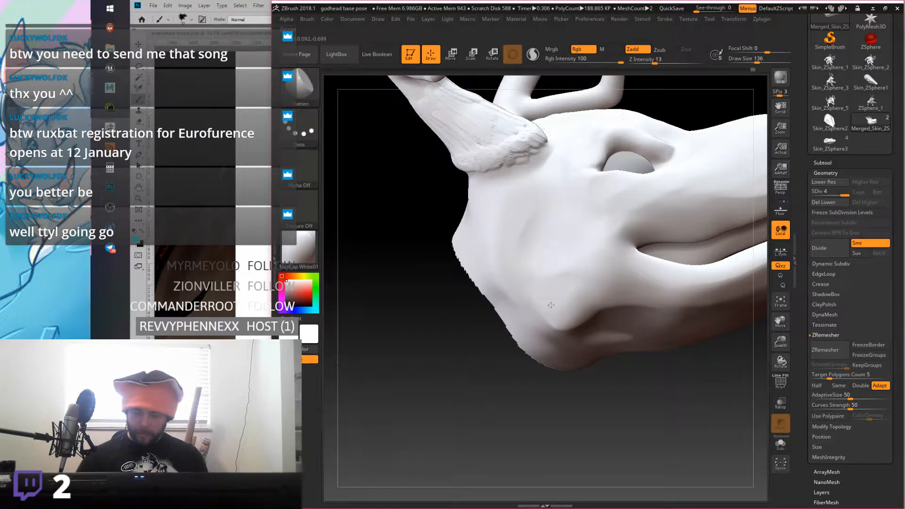
pyautogui.moveTo(570, 328)
pyautogui.mouseDown()
pyautogui.moveTo(567, 316)
pyautogui.moveTo(581, 321)
pyautogui.mouseUp()
pyautogui.moveTo(581, 321)
pyautogui.mouseDown(button='right')
pyautogui.moveTo(580, 249)
pyautogui.moveTo(665, 314)
pyautogui.moveTo(632, 317)
pyautogui.mouseUp(button='right')
pyautogui.moveTo(579, 299)
pyautogui.mouseDown()
pyautogui.moveTo(548, 301)
pyautogui.moveTo(547, 254)
pyautogui.moveTo(491, 270)
pyautogui.mouseUp()
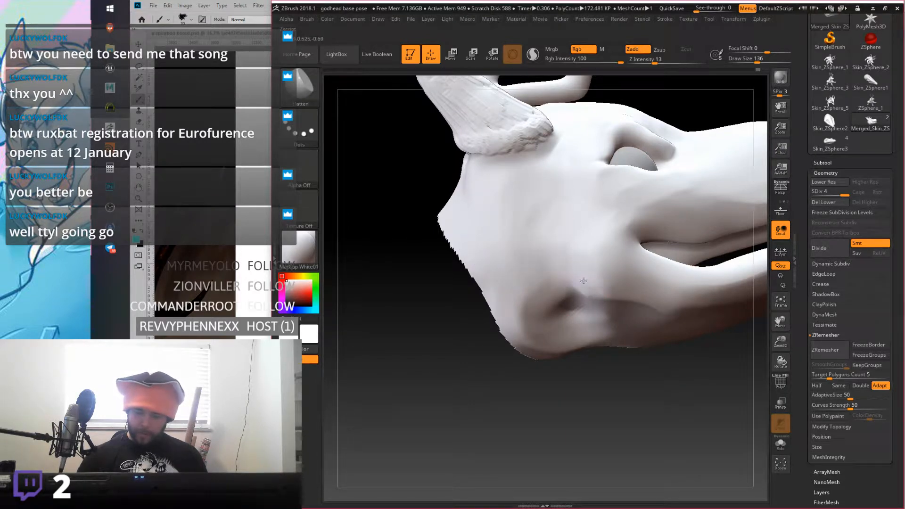
pyautogui.moveTo(624, 293)
pyautogui.mouseDown(button='right')
pyautogui.moveTo(596, 243)
pyautogui.moveTo(647, 273)
pyautogui.moveTo(679, 273)
pyautogui.moveTo(560, 297)
pyautogui.moveTo(574, 262)
pyautogui.mouseUp(button='right')
pyautogui.moveTo(660, 296)
pyautogui.mouseDown(button='right')
pyautogui.moveTo(677, 242)
pyautogui.moveTo(717, 330)
pyautogui.moveTo(684, 287)
pyautogui.moveTo(670, 320)
pyautogui.moveTo(681, 330)
pyautogui.moveTo(530, 193)
pyautogui.mouseUp(button='right')
pyautogui.press('ctrl')
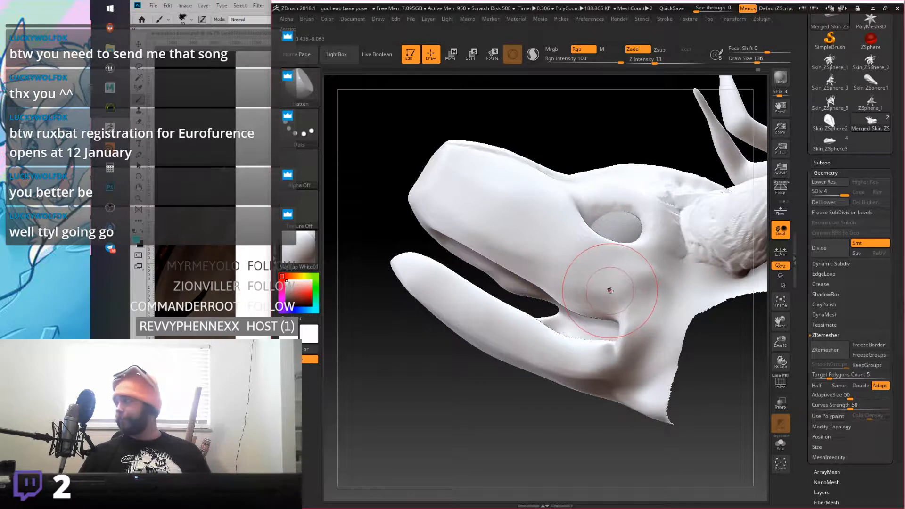
# Step: Reshape the brow and upper eyelid of the rounder eye with the Move brush at draw size 136
pyautogui.moveTo(645, 319)
pyautogui.mouseDown(button='right')
pyautogui.moveTo(708, 282)
pyautogui.moveTo(622, 309)
pyautogui.moveTo(602, 280)
pyautogui.moveTo(641, 288)
pyautogui.moveTo(628, 269)
pyautogui.moveTo(627, 242)
pyautogui.moveTo(677, 171)
pyautogui.mouseUp(button='right')
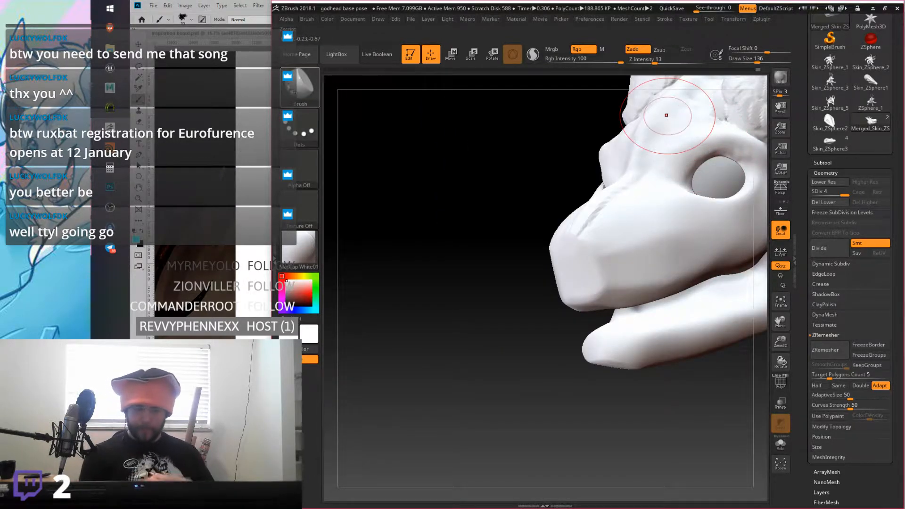
pyautogui.click(289, 86)
pyautogui.click(469, 90)
pyautogui.moveTo(693, 134)
pyautogui.mouseDown()
pyautogui.moveTo(700, 143)
pyautogui.moveTo(726, 142)
pyautogui.mouseUp()
pyautogui.moveTo(722, 138); pyautogui.dragTo(689, 160, button='right')
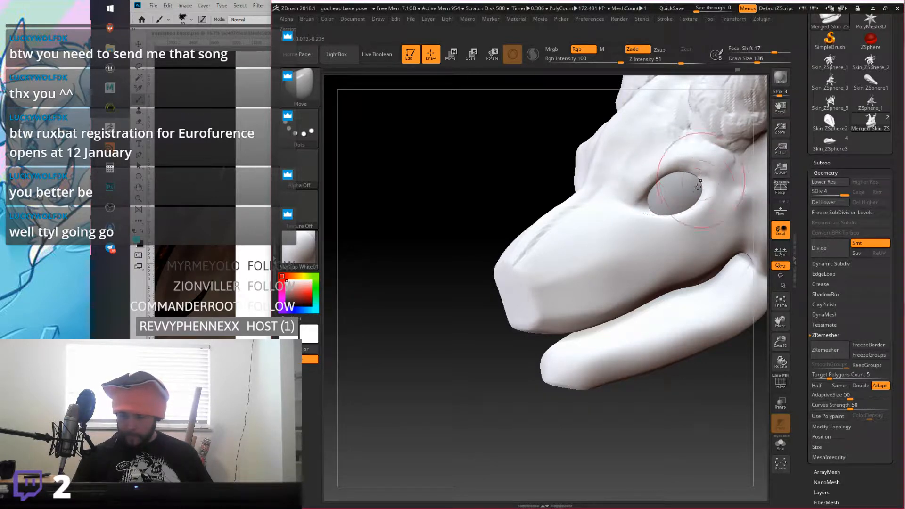
# Step: Smooth out the ridged seam running down the bridge of the snout
pyautogui.moveTo(662, 249); pyautogui.dragTo(735, 240, button='right')
pyautogui.keyDown('shift'); pyautogui.moveTo(558, 210); pyautogui.dragTo(558, 247); pyautogui.keyUp('shift')
pyautogui.moveTo(559, 246)
pyautogui.mouseDown(button='right')
pyautogui.moveTo(702, 226)
pyautogui.moveTo(637, 226)
pyautogui.mouseUp(button='right')
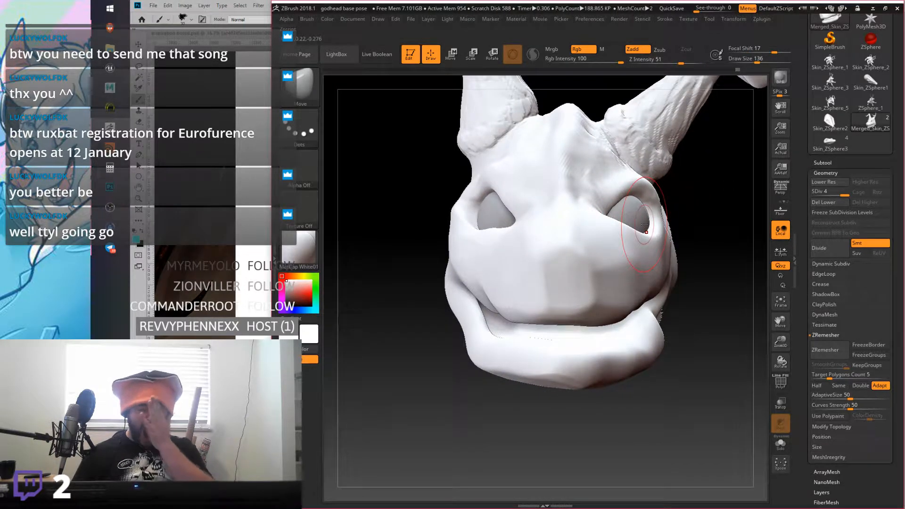
pyautogui.moveTo(654, 246)
pyautogui.mouseDown(button='right')
pyautogui.moveTo(606, 237)
pyautogui.moveTo(653, 238)
pyautogui.mouseUp(button='right')
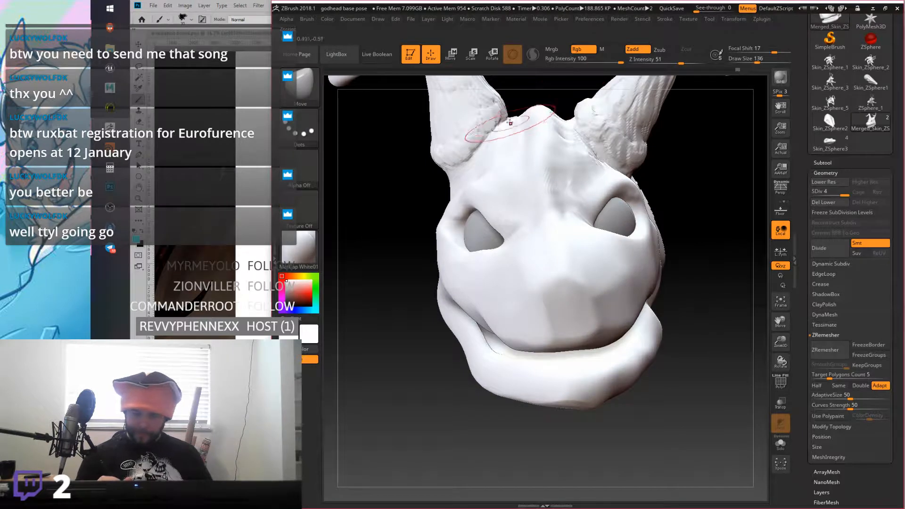
# Step: Adjust the top of the head beside the antler base and the side of the head with the Move brush
pyautogui.moveTo(484, 112); pyautogui.dragTo(491, 104)
pyautogui.moveTo(441, 180)
pyautogui.mouseDown(button='right')
pyautogui.moveTo(460, 192)
pyautogui.moveTo(404, 192)
pyautogui.moveTo(419, 239)
pyautogui.mouseUp(button='right')
pyautogui.moveTo(448, 213); pyautogui.dragTo(413, 251)
pyautogui.moveTo(396, 202)
pyautogui.mouseDown(button='right')
pyautogui.moveTo(404, 171)
pyautogui.moveTo(522, 151)
pyautogui.moveTo(545, 123)
pyautogui.moveTo(677, 172)
pyautogui.moveTo(617, 265)
pyautogui.moveTo(588, 285)
pyautogui.moveTo(600, 270)
pyautogui.moveTo(579, 263)
pyautogui.moveTo(573, 220)
pyautogui.moveTo(572, 247)
pyautogui.moveTo(582, 242)
pyautogui.mouseUp(button='right')
pyautogui.rightClick(583, 244)
pyautogui.moveTo(589, 244); pyautogui.dragTo(584, 244)
# Step: Reshape the area behind the eye with the Move brush at draw size 172 and focal shift -23, and unhide the whole body
pyautogui.moveTo(765, 50)
pyautogui.mouseDown()
pyautogui.moveTo(752, 50)
pyautogui.moveTo(760, 60)
pyautogui.mouseUp()
pyautogui.moveTo(666, 233)
pyautogui.mouseDown()
pyautogui.moveTo(701, 154)
pyautogui.moveTo(694, 176)
pyautogui.mouseUp()
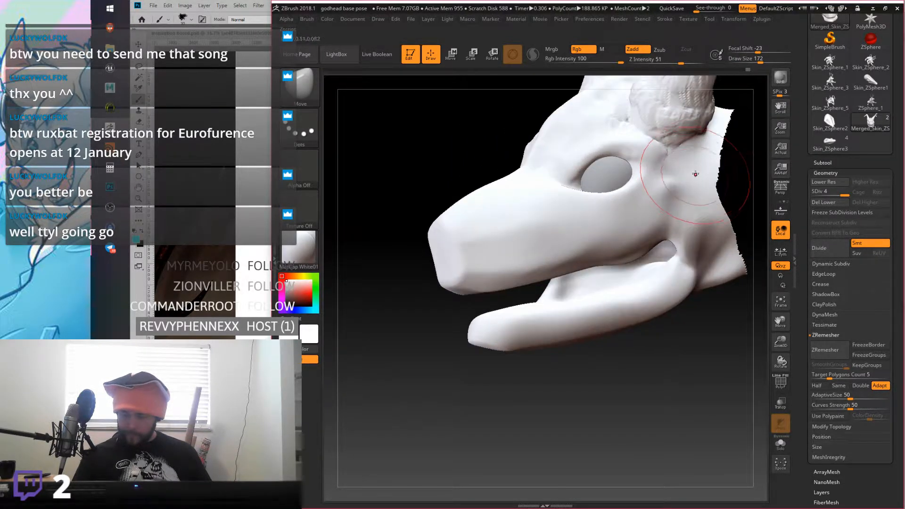
pyautogui.keyDown('ctrl'); pyautogui.keyDown('shift'); pyautogui.moveTo(669, 372); pyautogui.dragTo(677, 354); pyautogui.keyUp('shift'); pyautogui.keyUp('ctrl')
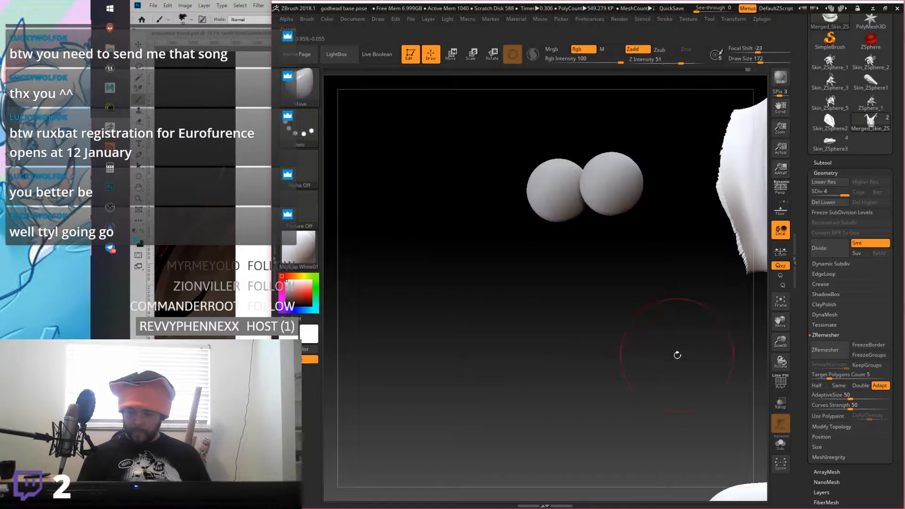
pyautogui.keyDown('ctrl'); pyautogui.keyDown('shift'); pyautogui.click(677, 358); pyautogui.keyUp('shift'); pyautogui.keyUp('ctrl')
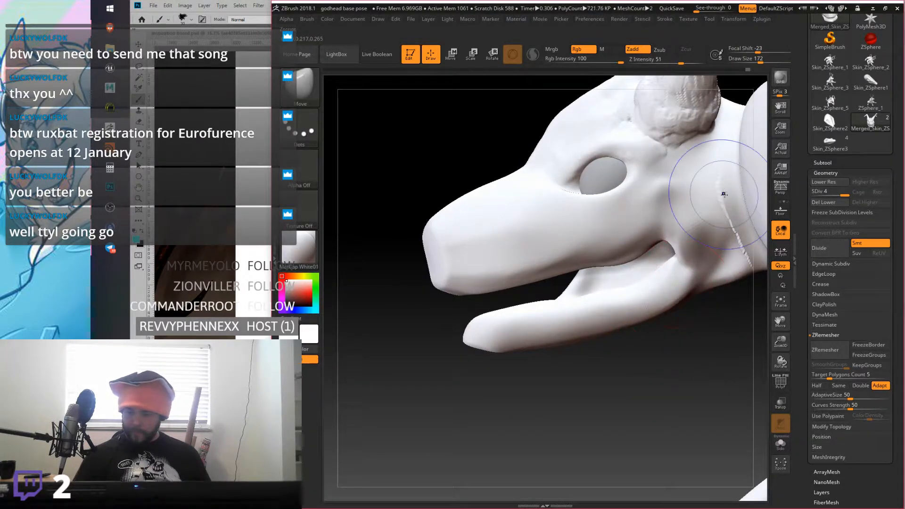
# Step: Set the Move brush's draw size to 74 and hide the body so that only the antlered head stays visible
pyautogui.moveTo(760, 59); pyautogui.dragTo(754, 59)
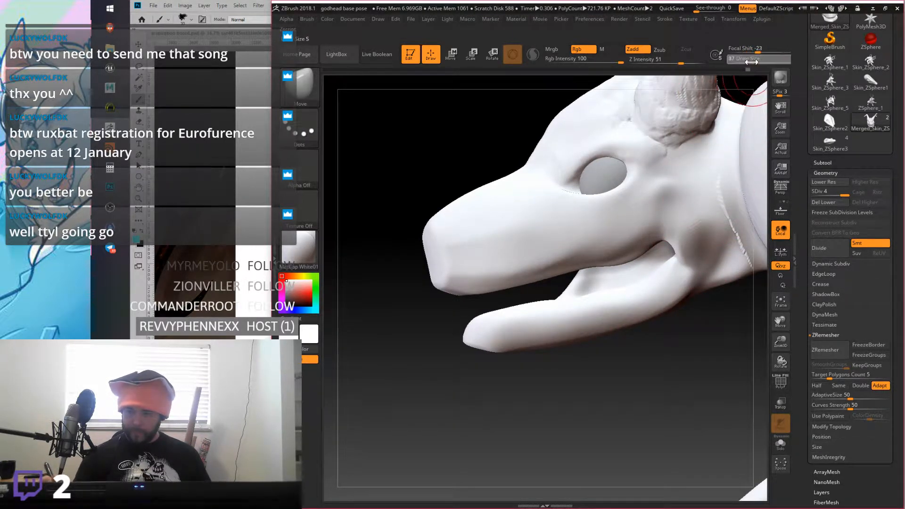
pyautogui.moveTo(715, 216); pyautogui.dragTo(720, 172, button='right')
pyautogui.moveTo(716, 202); pyautogui.dragTo(729, 195, button='right')
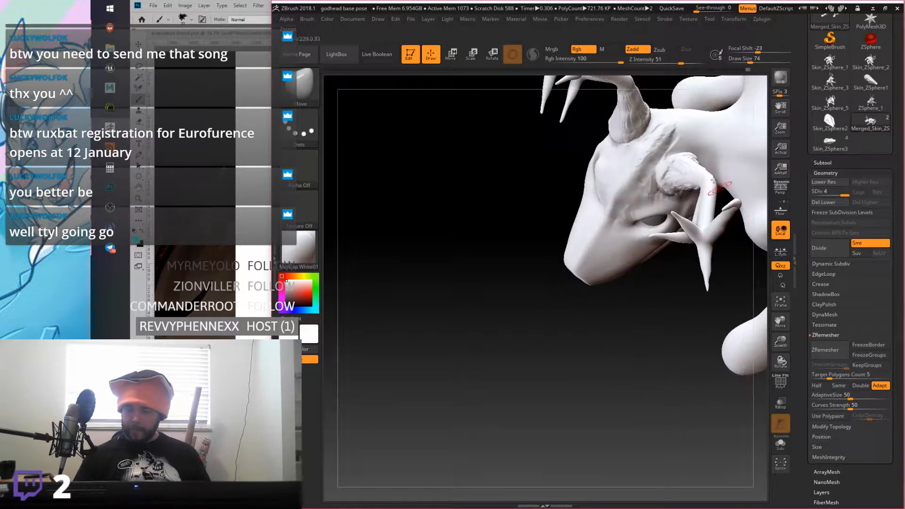
pyautogui.moveTo(585, 136)
pyautogui.keyDown('ctrl'); pyautogui.keyDown('shift'); pyautogui.mouseDown()
pyautogui.moveTo(689, 101)
pyautogui.moveTo(738, 193)
pyautogui.moveTo(589, 337)
pyautogui.moveTo(507, 243)
pyautogui.mouseUp(); pyautogui.keyUp('shift'); pyautogui.keyUp('ctrl')
pyautogui.moveTo(600, 289)
pyautogui.mouseDown(button='right')
pyautogui.moveTo(683, 202)
pyautogui.moveTo(648, 206)
pyautogui.mouseUp(button='right')
pyautogui.keyDown('ctrl'); pyautogui.keyDown('alt'); pyautogui.keyDown('shift'); pyautogui.moveTo(460, 210); pyautogui.dragTo(481, 168); pyautogui.keyUp('shift'); pyautogui.keyUp('alt'); pyautogui.keyUp('ctrl')
pyautogui.moveTo(662, 194)
pyautogui.mouseDown(button='right')
pyautogui.moveTo(687, 219)
pyautogui.moveTo(693, 202)
pyautogui.moveTo(729, 199)
pyautogui.moveTo(726, 190)
pyautogui.moveTo(664, 263)
pyautogui.moveTo(671, 236)
pyautogui.moveTo(627, 238)
pyautogui.moveTo(689, 234)
pyautogui.moveTo(687, 243)
pyautogui.mouseUp(button='right')
pyautogui.press('space')
pyautogui.moveTo(532, 283); pyautogui.dragTo(590, 285)
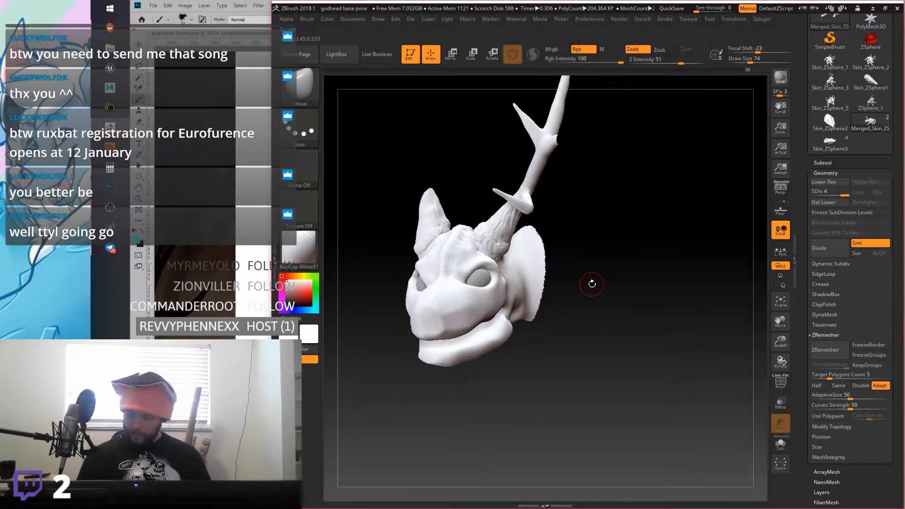
# Step: Turn on double-sided display for the mesh
pyautogui.scroll(-5, 846, 448)
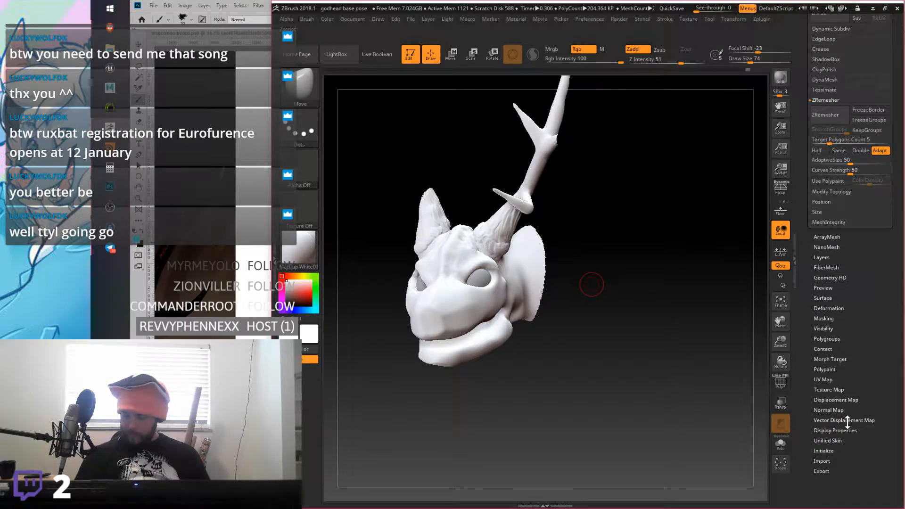
pyautogui.click(842, 420)
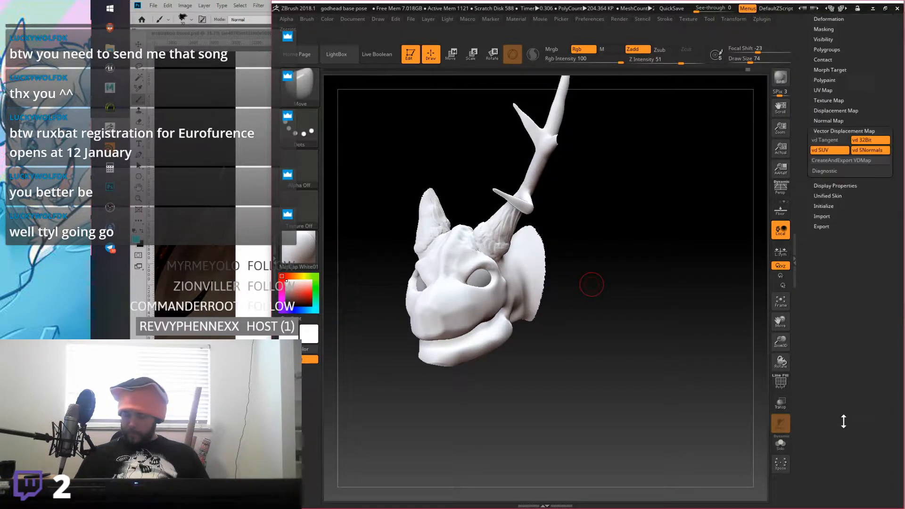
pyautogui.click(859, 264)
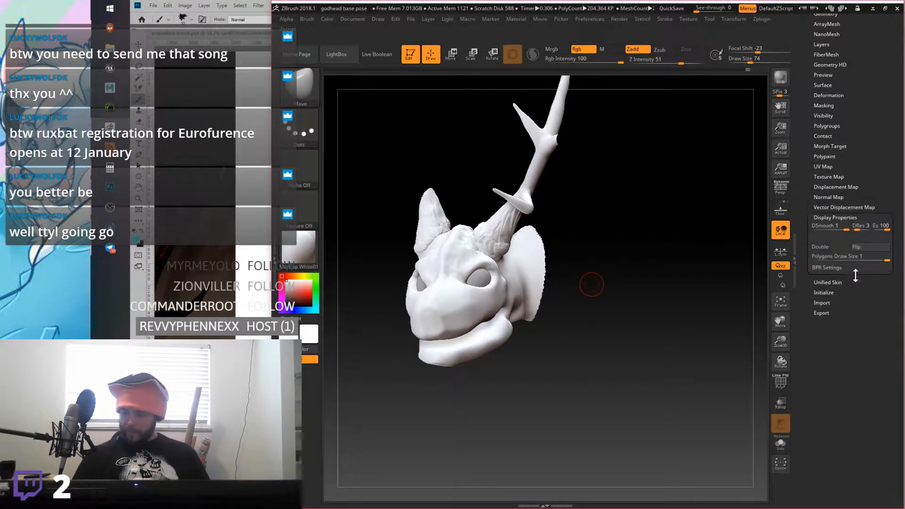
# Step: Hide the branching part of the antler, keeping only its base on the head
pyautogui.moveTo(631, 211)
pyautogui.mouseDown()
pyautogui.moveTo(643, 233)
pyautogui.moveTo(638, 226)
pyautogui.moveTo(592, 266)
pyautogui.moveTo(586, 256)
pyautogui.moveTo(606, 245)
pyautogui.moveTo(609, 262)
pyautogui.moveTo(601, 249)
pyautogui.moveTo(640, 162)
pyautogui.moveTo(616, 217)
pyautogui.mouseUp()
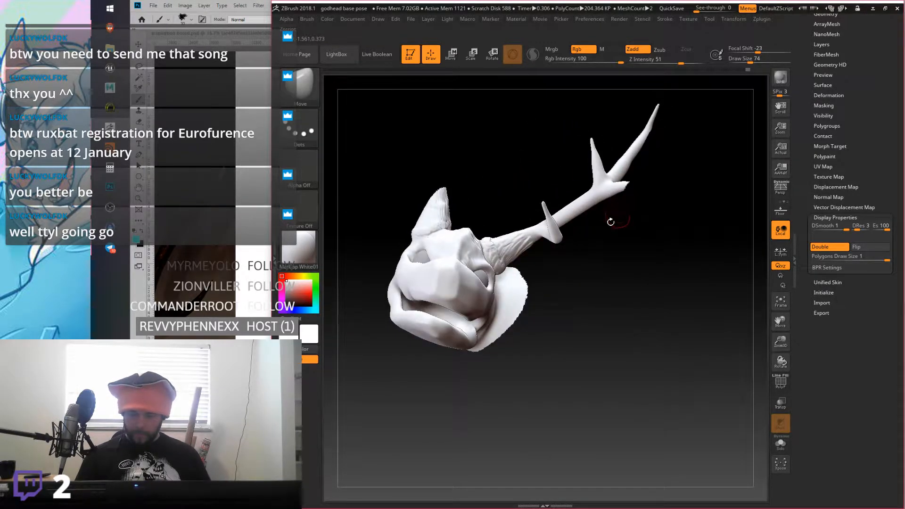
pyautogui.hotkey('ctrl', 'shift')
pyautogui.moveTo(518, 206)
pyautogui.keyDown('ctrl'); pyautogui.keyDown('shift'); pyautogui.mouseDown()
pyautogui.moveTo(712, 182)
pyautogui.moveTo(666, 233)
pyautogui.moveTo(608, 268)
pyautogui.moveTo(551, 267)
pyautogui.mouseUp(); pyautogui.keyUp('shift'); pyautogui.keyUp('ctrl')
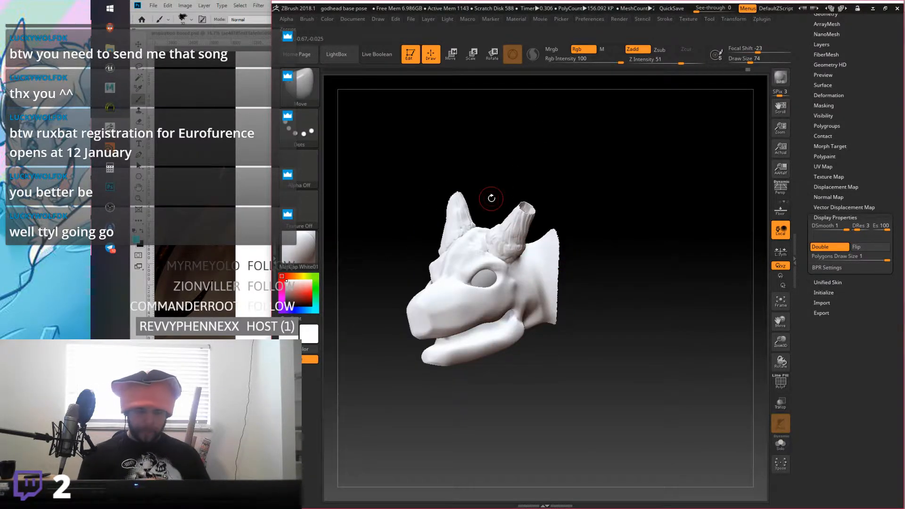
# Step: Build up the underside of the lower jaw with the Inflat brush at draw size 140
pyautogui.click(299, 95)
pyautogui.click(426, 90)
pyautogui.moveTo(747, 61); pyautogui.dragTo(735, 60)
pyautogui.moveTo(540, 262); pyautogui.dragTo(536, 262)
pyautogui.moveTo(542, 263)
pyautogui.mouseDown(button='right')
pyautogui.moveTo(526, 255)
pyautogui.moveTo(531, 268)
pyautogui.moveTo(538, 227)
pyautogui.moveTo(541, 258)
pyautogui.moveTo(516, 282)
pyautogui.mouseUp(button='right')
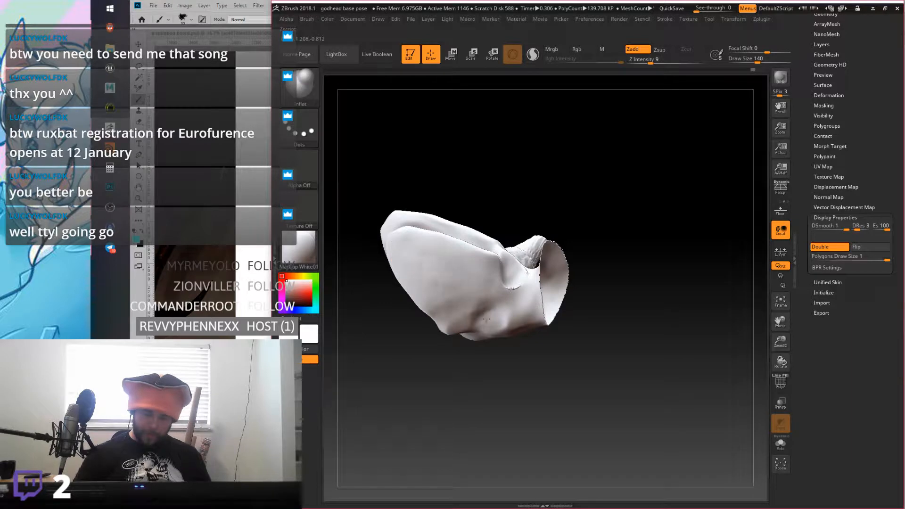
pyautogui.moveTo(474, 268); pyautogui.dragTo(480, 281, button='right')
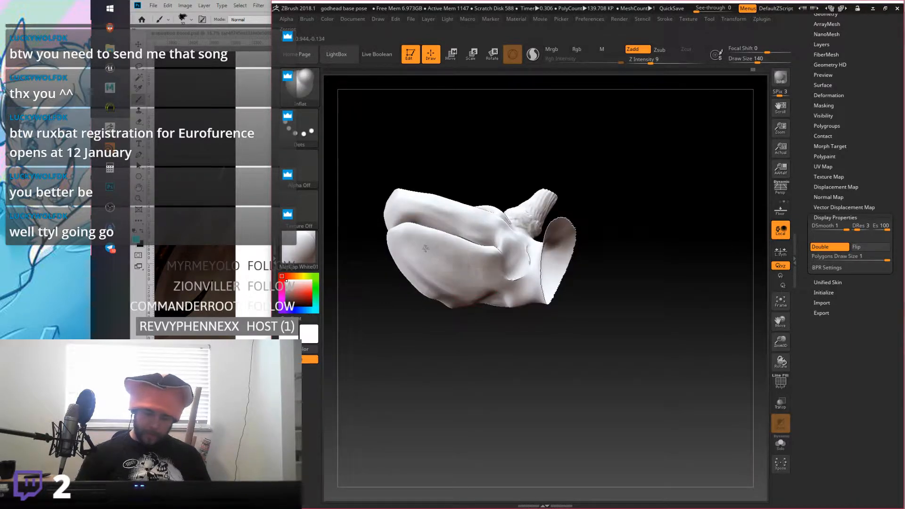
pyautogui.moveTo(439, 255); pyautogui.dragTo(423, 278, button='right')
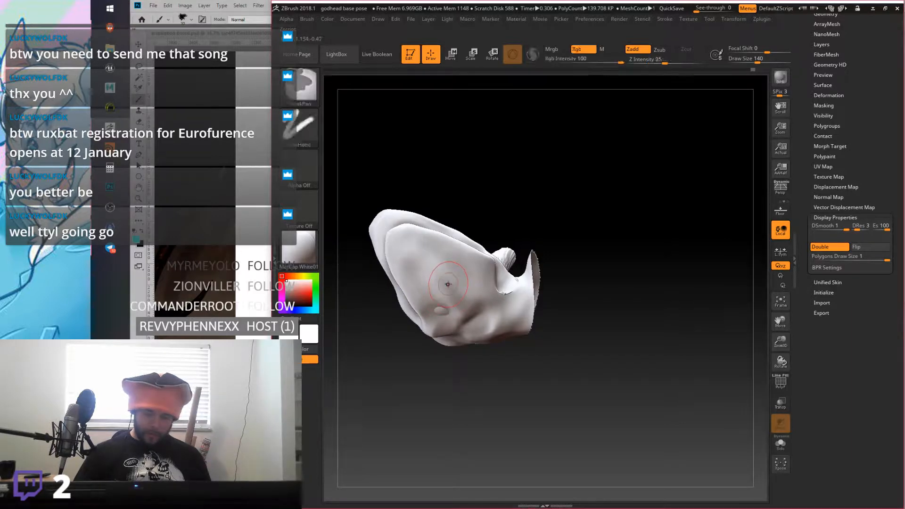
pyautogui.click(448, 285)
pyautogui.moveTo(433, 248)
pyautogui.mouseDown(button='right')
pyautogui.moveTo(469, 221)
pyautogui.moveTo(460, 208)
pyautogui.mouseUp(button='right')
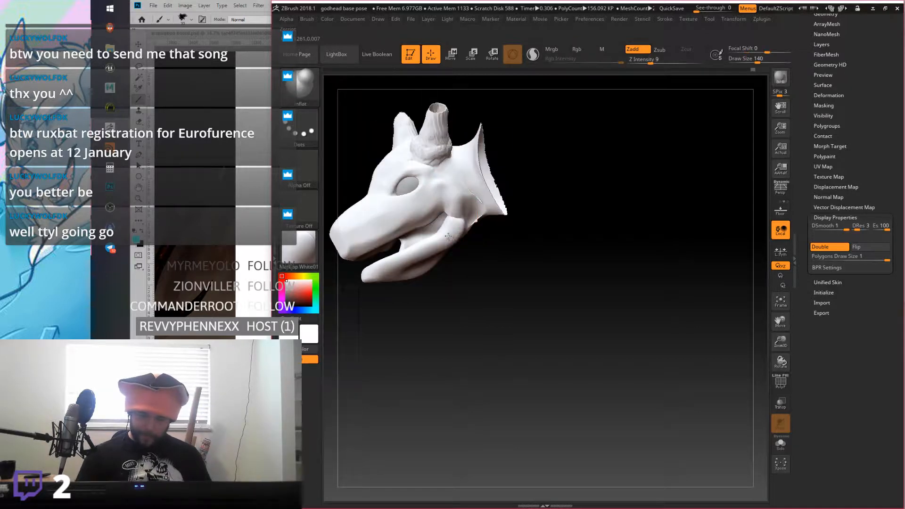
# Step: Inflate the jaw corner behind the mouth and smooth the swelling into the cheek
pyautogui.moveTo(443, 231)
pyautogui.mouseDown(button='right')
pyautogui.moveTo(391, 226)
pyautogui.moveTo(475, 236)
pyautogui.mouseUp(button='right')
pyautogui.moveTo(543, 259)
pyautogui.mouseDown(button='right')
pyautogui.moveTo(612, 212)
pyautogui.moveTo(592, 210)
pyautogui.moveTo(622, 200)
pyautogui.moveTo(659, 208)
pyautogui.mouseUp(button='right')
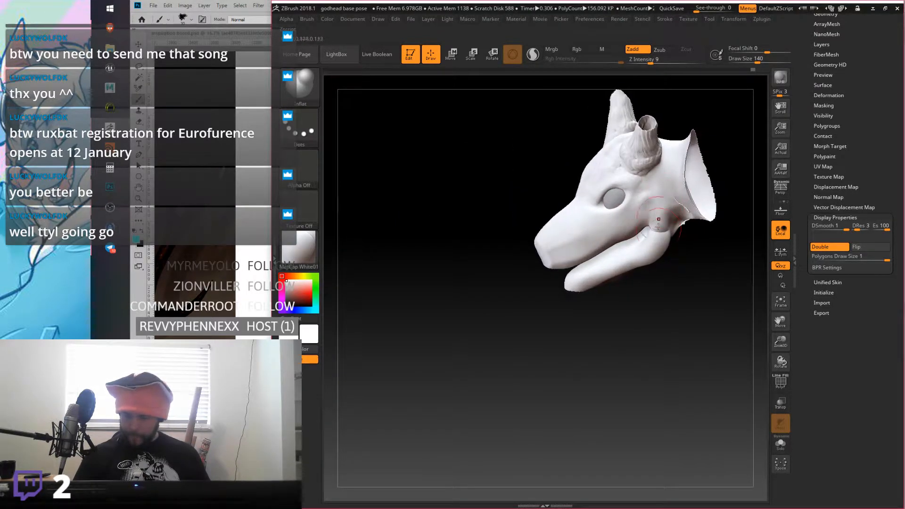
pyautogui.press('shift')
pyautogui.press('shift')
pyautogui.hotkey('ctrl', 'shift')
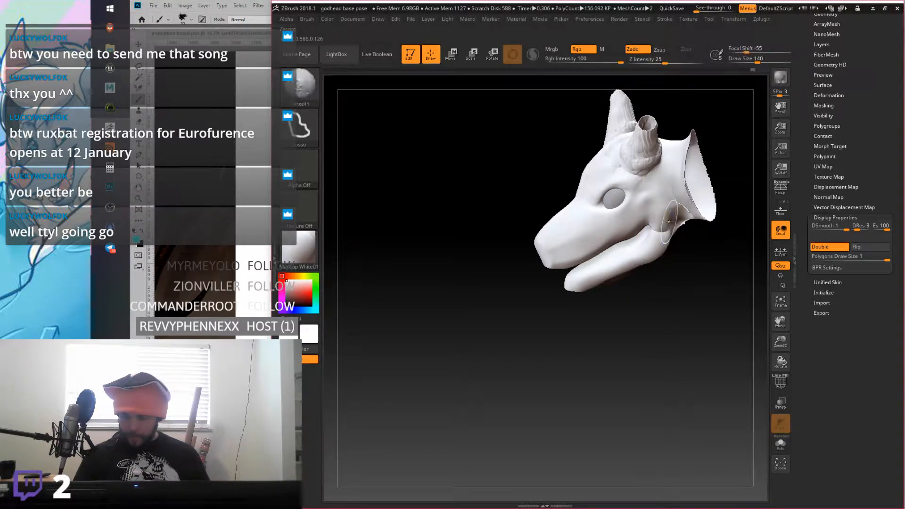
# Step: Try to build up the corner of the mouth and the lip edge with the Rake brush at draw size 41
pyautogui.click(310, 82)
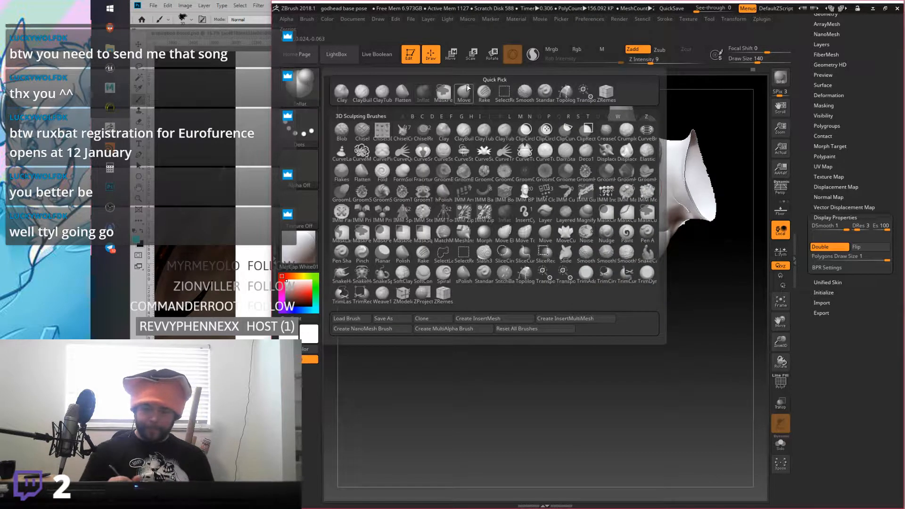
pyautogui.click(485, 91)
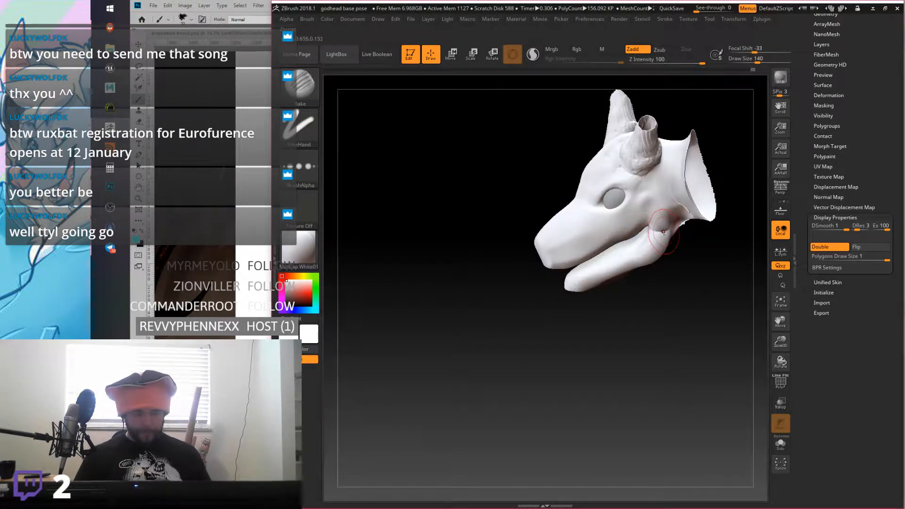
pyautogui.keyDown('ctrl'); pyautogui.moveTo(668, 231); pyautogui.dragTo(659, 324, button='right'); pyautogui.keyUp('ctrl')
pyautogui.moveTo(757, 62); pyautogui.dragTo(746, 62)
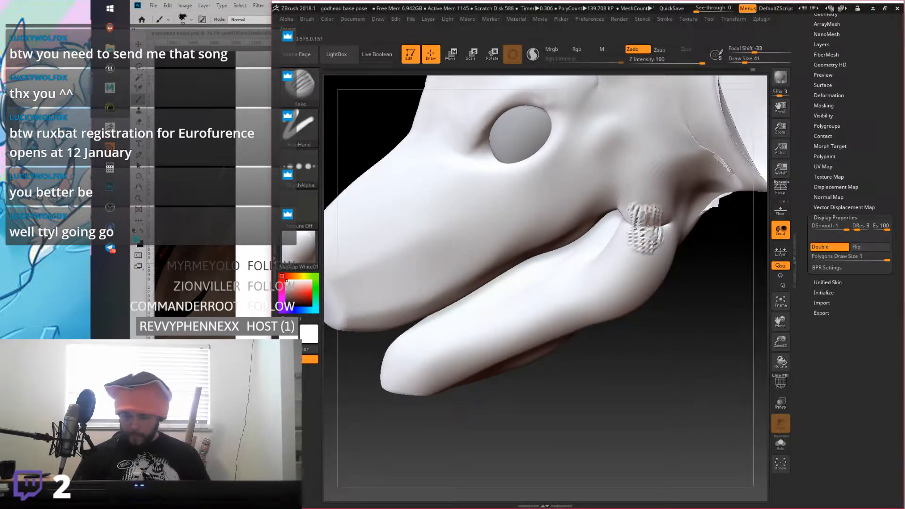
pyautogui.moveTo(642, 218)
pyautogui.mouseDown(button='right')
pyautogui.moveTo(623, 236)
pyautogui.moveTo(634, 217)
pyautogui.moveTo(655, 212)
pyautogui.mouseUp(button='right')
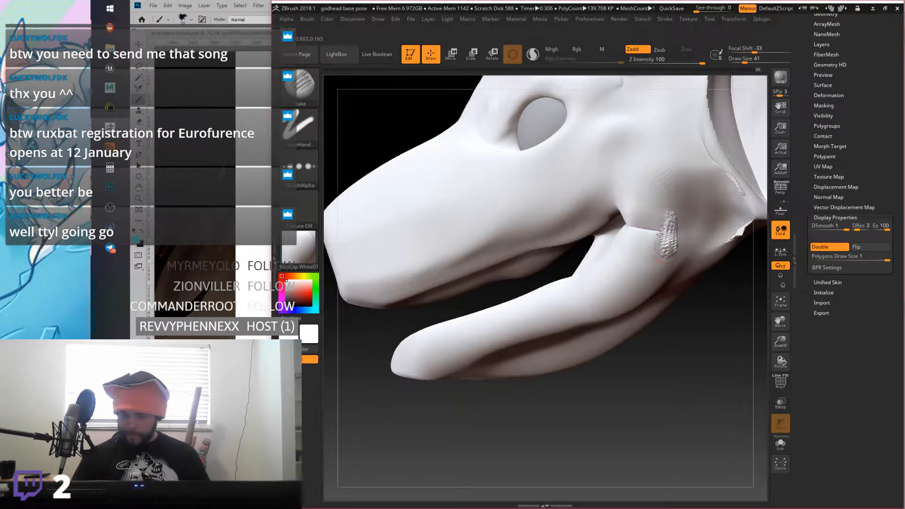
pyautogui.moveTo(625, 198); pyautogui.dragTo(565, 234)
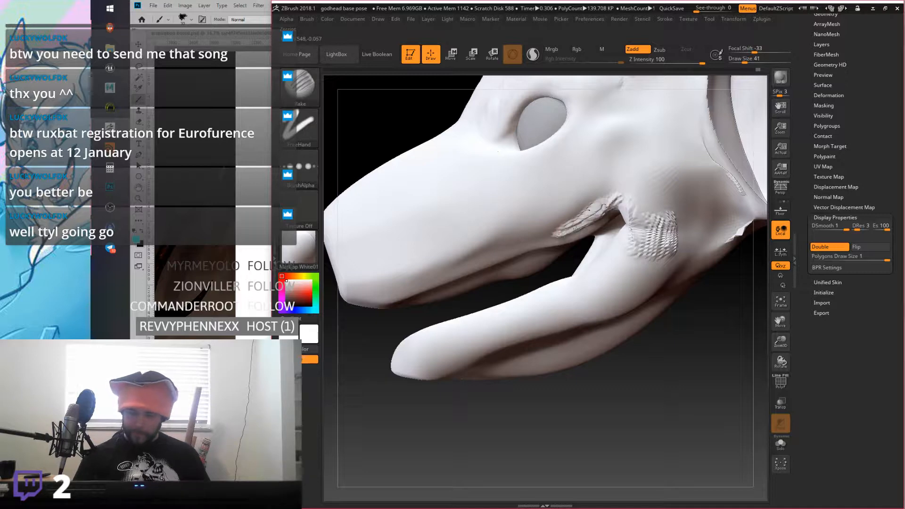
pyautogui.moveTo(633, 200); pyautogui.dragTo(635, 264)
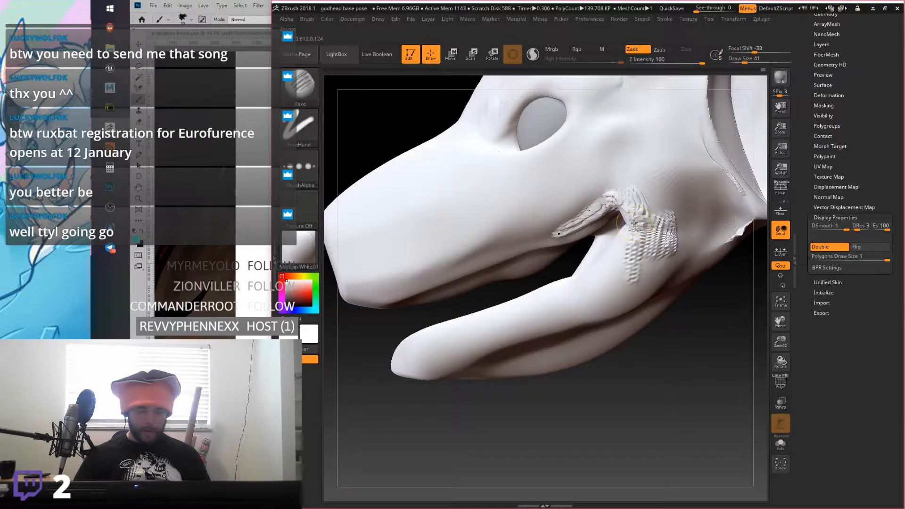
# Step: Undo the rake strokes around the mouth corner, stepping back and forth through the history to compare the shapes
pyautogui.hotkey('ctrl', 'z')
pyautogui.hotkey('ctrl', 'z')
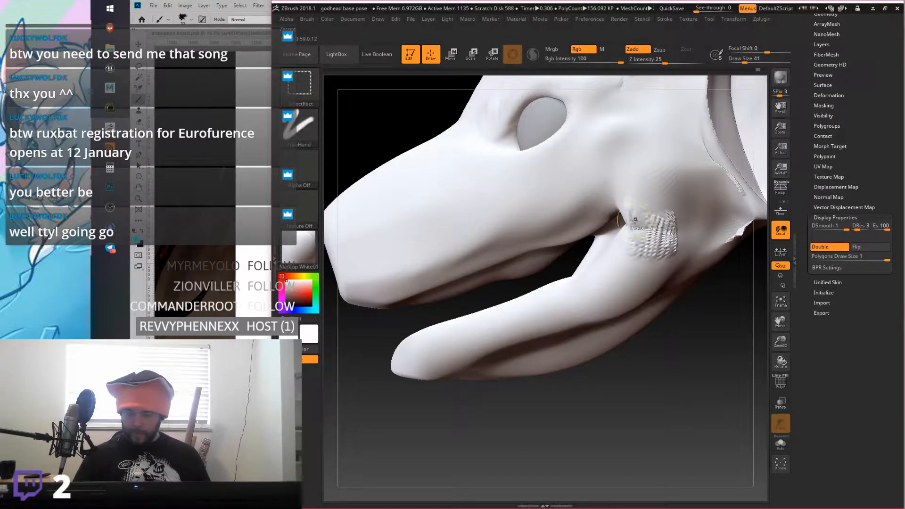
pyautogui.hotkey('ctrl', 'z')
pyautogui.hotkey('ctrl', 'z')
pyautogui.hotkey('ctrl', 'z')
pyautogui.hotkey('ctrl', 'shift', 'z')
pyautogui.hotkey('ctrl', 'shift', 'z')
pyautogui.hotkey('ctrl', 'z')
pyautogui.hotkey('ctrl', 'z')
pyautogui.hotkey('ctrl', 'z')
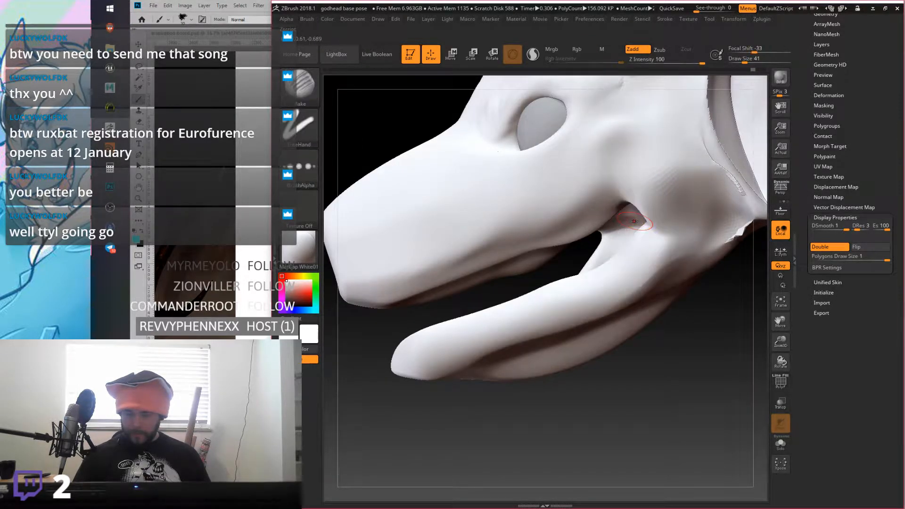
pyautogui.hotkey('ctrl', 'shift', 'z')
pyautogui.hotkey('ctrl', 'shift', 'z')
pyautogui.hotkey('ctrl', 'z')
pyautogui.hotkey('ctrl', 'z')
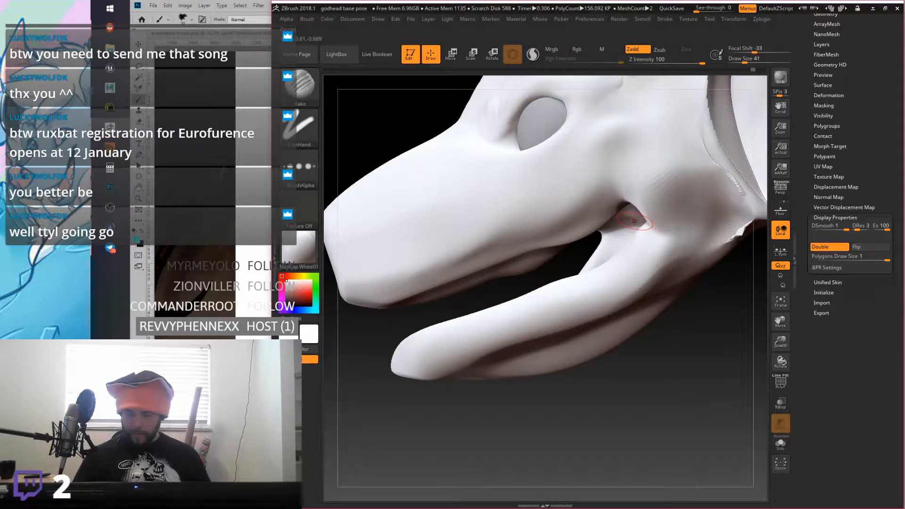
# Step: Smooth the area behind the jaw corner down to the jagged neck edge with the Smooth brush at draw size 41
pyautogui.moveTo(635, 221); pyautogui.dragTo(658, 204, button='right')
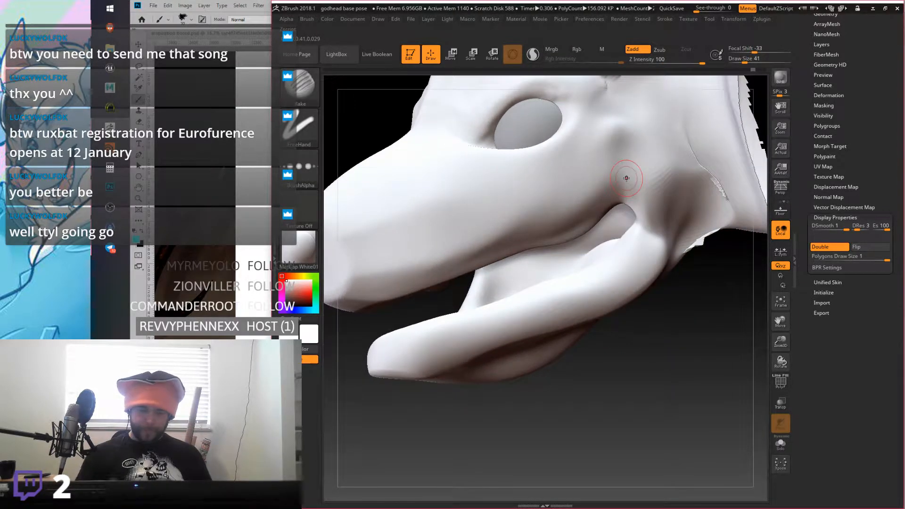
pyautogui.click(308, 83)
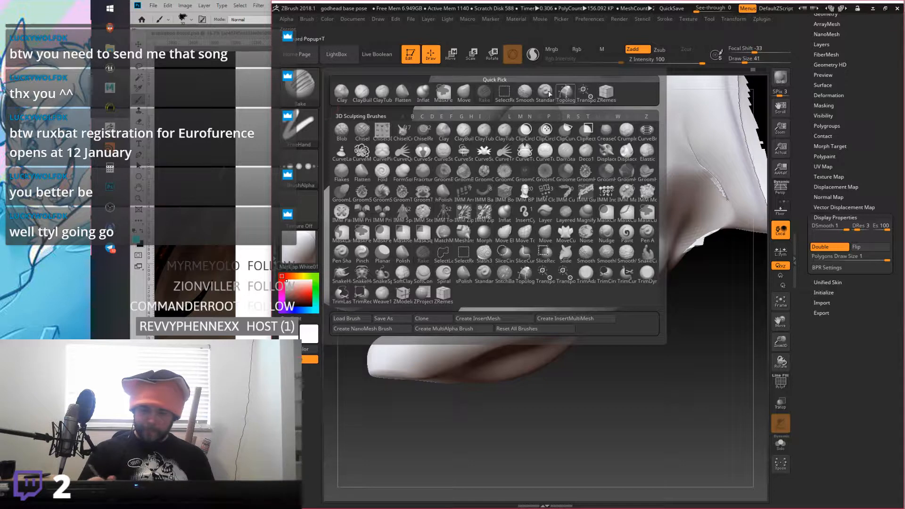
pyautogui.click(525, 92)
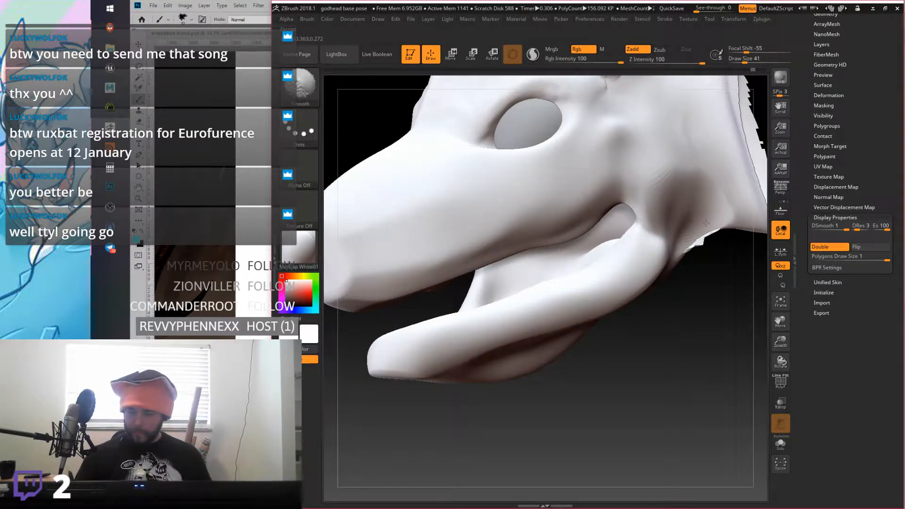
pyautogui.click(671, 198)
pyautogui.click(703, 274)
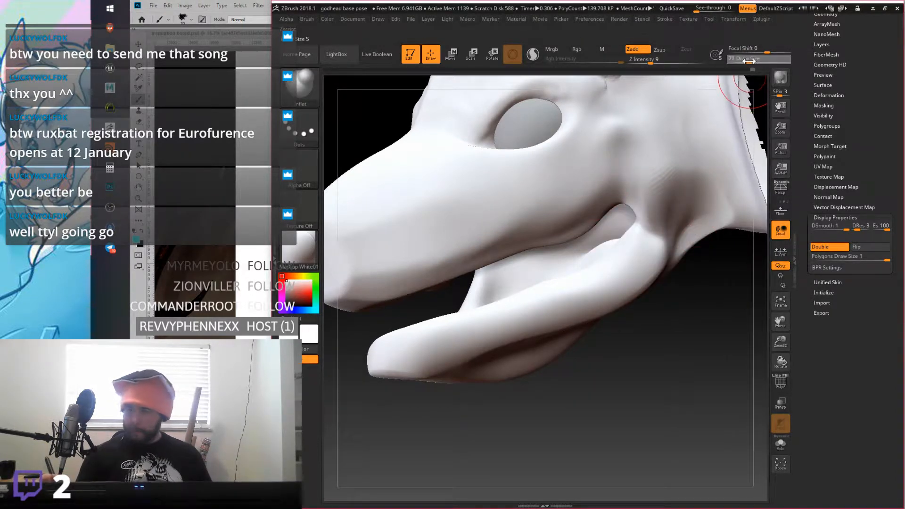
# Step: Thicken the corner of the mouth with the Inflat brush at draw size 71 and smooth it into the cheek
pyautogui.moveTo(750, 62); pyautogui.dragTo(747, 61)
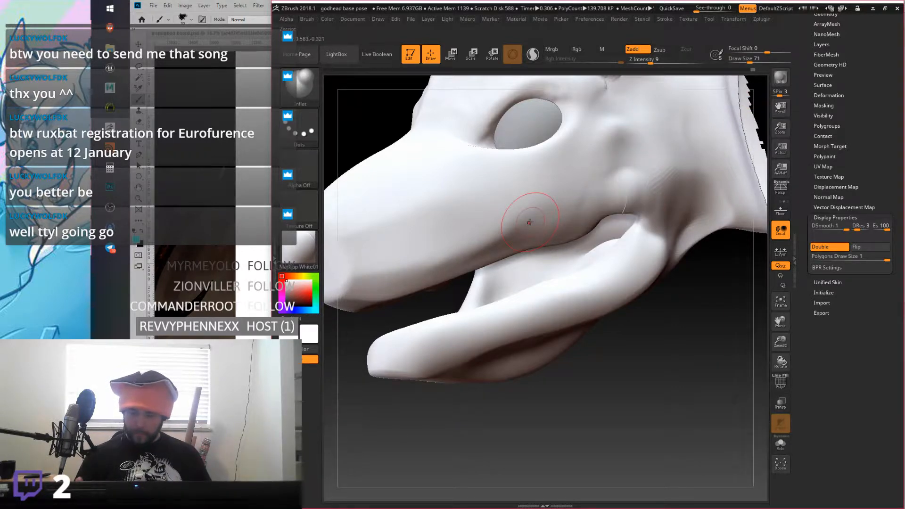
pyautogui.moveTo(673, 167); pyautogui.dragTo(671, 169)
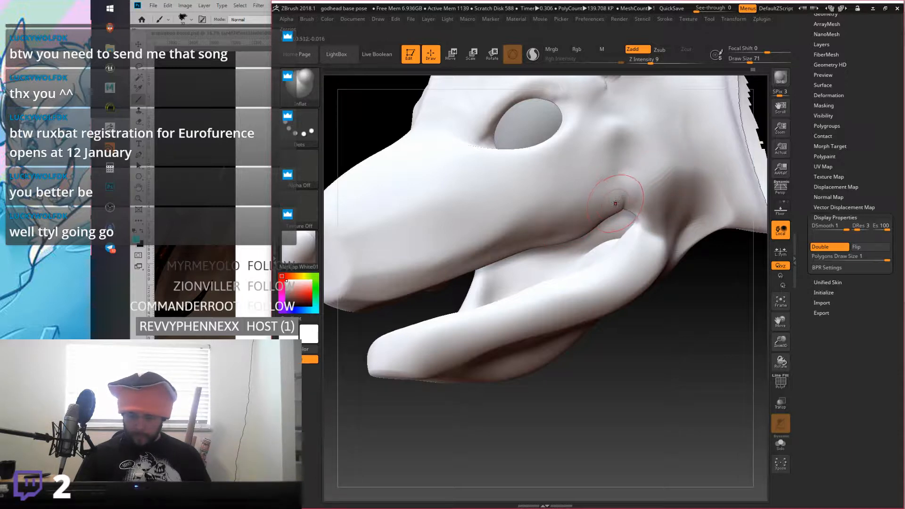
pyautogui.press('shift')
pyautogui.moveTo(629, 181)
pyautogui.mouseDown(button='right')
pyautogui.moveTo(631, 191)
pyautogui.moveTo(627, 174)
pyautogui.moveTo(607, 183)
pyautogui.moveTo(623, 197)
pyautogui.moveTo(630, 177)
pyautogui.moveTo(600, 186)
pyautogui.moveTo(610, 210)
pyautogui.mouseUp(button='right')
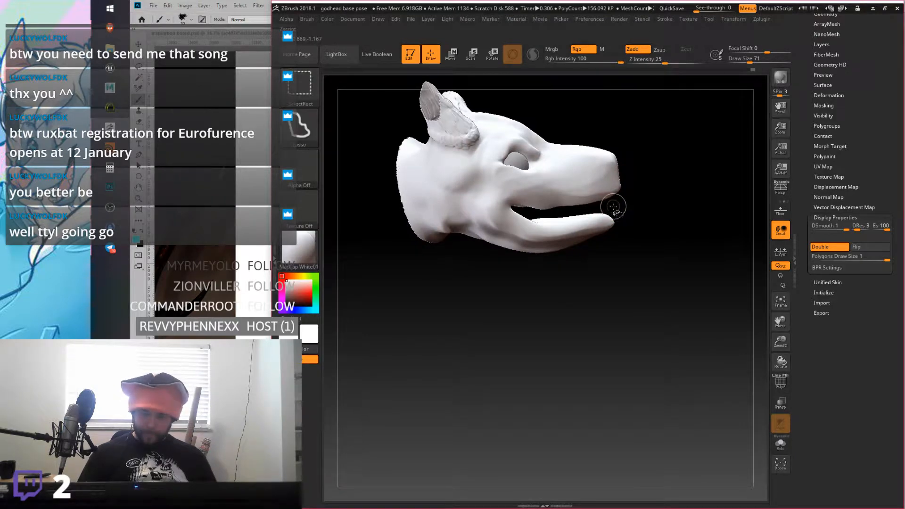
# Step: Hide the lower jaw and carve a recess into the roof of the mouth with the ClayTubes brush
pyautogui.moveTo(495, 216)
pyautogui.keyDown('ctrl'); pyautogui.keyDown('alt'); pyautogui.keyDown('shift'); pyautogui.mouseDown()
pyautogui.moveTo(523, 321)
pyautogui.moveTo(631, 224)
pyautogui.moveTo(623, 219)
pyautogui.mouseUp(); pyautogui.keyUp('shift'); pyautogui.keyUp('alt'); pyautogui.keyUp('ctrl')
pyautogui.moveTo(624, 220)
pyautogui.mouseDown(button='right')
pyautogui.moveTo(617, 164)
pyautogui.moveTo(624, 189)
pyautogui.moveTo(636, 165)
pyautogui.moveTo(585, 246)
pyautogui.moveTo(658, 219)
pyautogui.moveTo(640, 217)
pyautogui.moveTo(586, 273)
pyautogui.mouseUp(button='right')
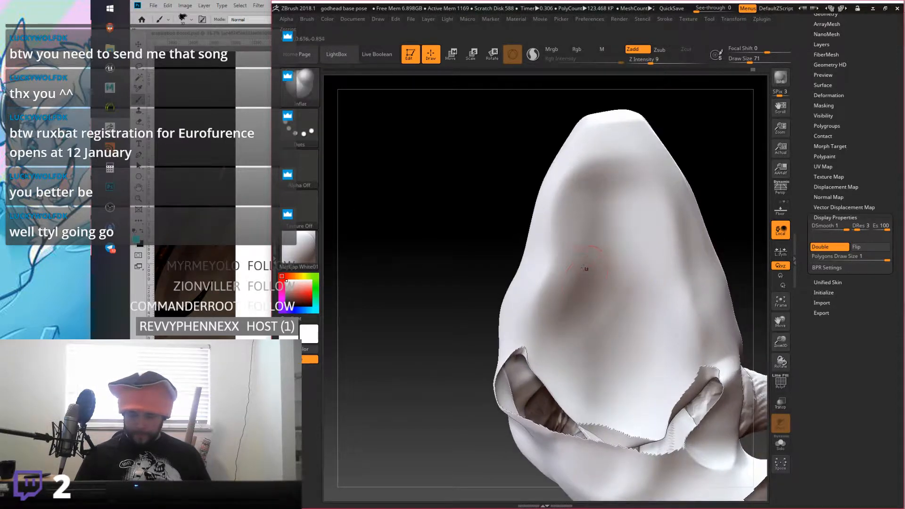
pyautogui.click(300, 96)
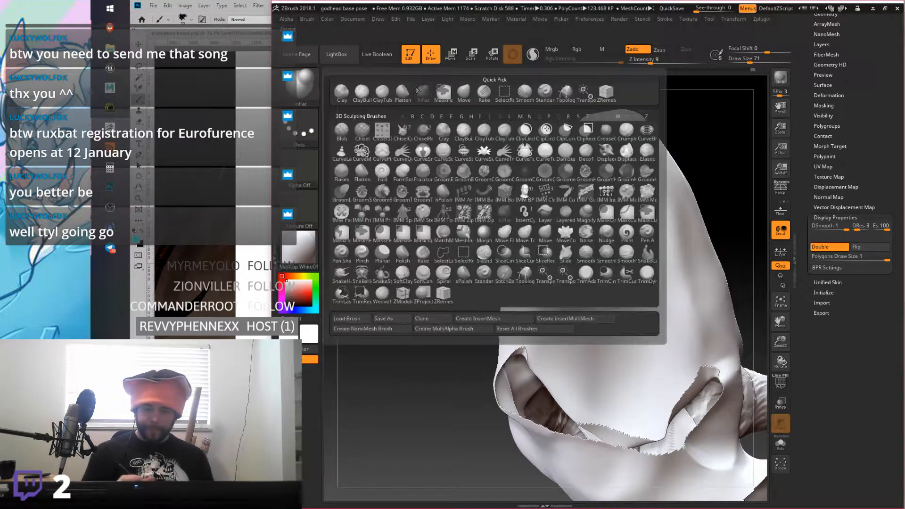
pyautogui.click(382, 96)
pyautogui.moveTo(749, 62); pyautogui.dragTo(743, 61)
pyautogui.moveTo(585, 205)
pyautogui.mouseDown()
pyautogui.moveTo(564, 323)
pyautogui.moveTo(582, 198)
pyautogui.moveTo(609, 160)
pyautogui.moveTo(651, 163)
pyautogui.moveTo(697, 335)
pyautogui.moveTo(661, 195)
pyautogui.moveTo(613, 187)
pyautogui.moveTo(595, 204)
pyautogui.moveTo(648, 212)
pyautogui.moveTo(584, 337)
pyautogui.moveTo(606, 264)
pyautogui.moveTo(645, 345)
pyautogui.mouseUp()
pyautogui.moveTo(663, 292)
pyautogui.mouseDown()
pyautogui.moveTo(674, 347)
pyautogui.moveTo(563, 358)
pyautogui.moveTo(658, 354)
pyautogui.moveTo(575, 225)
pyautogui.mouseUp()
pyautogui.moveTo(591, 179)
pyautogui.mouseDown()
pyautogui.moveTo(568, 254)
pyautogui.moveTo(557, 370)
pyautogui.moveTo(636, 214)
pyautogui.moveTo(680, 253)
pyautogui.moveTo(670, 368)
pyautogui.moveTo(572, 330)
pyautogui.moveTo(613, 226)
pyautogui.moveTo(609, 282)
pyautogui.moveTo(580, 349)
pyautogui.moveTo(668, 332)
pyautogui.mouseUp()
# Step: Smooth the rough clay strokes inside the palate recess
pyautogui.moveTo(651, 218)
pyautogui.mouseDown(button='right')
pyautogui.moveTo(566, 221)
pyautogui.moveTo(646, 207)
pyautogui.moveTo(636, 218)
pyautogui.mouseUp(button='right')
pyautogui.keyDown('shift'); pyautogui.moveTo(606, 172); pyautogui.dragTo(561, 272); pyautogui.keyUp('shift')
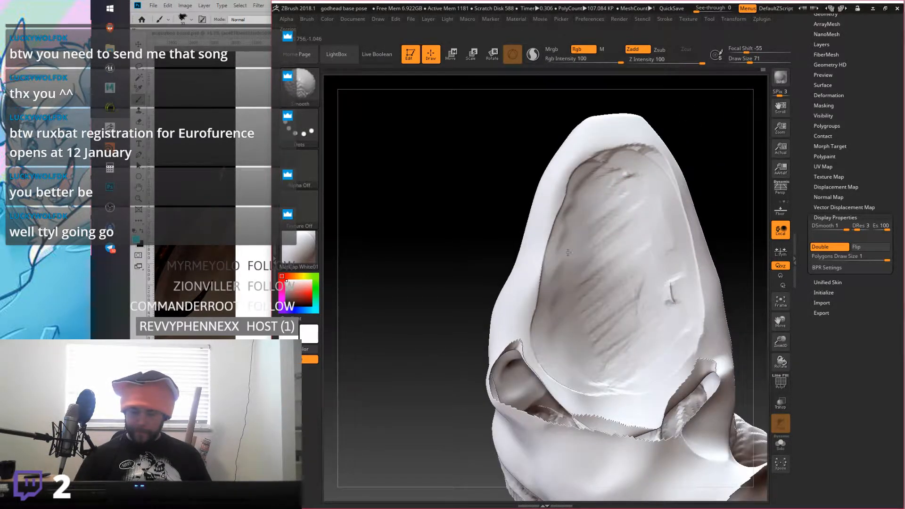
pyautogui.press('ctrl')
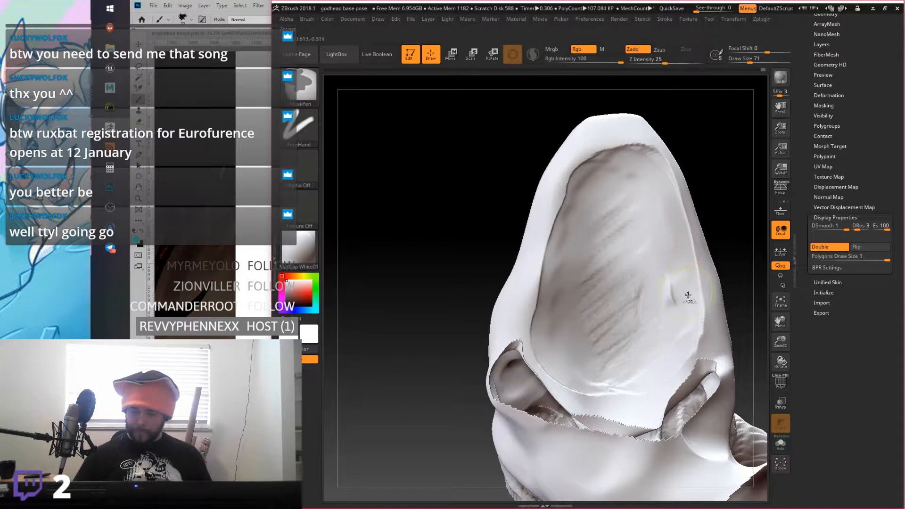
# Step: Shape the inner rim and sides of the palate with clay strokes and smooth them along the recess edge
pyautogui.moveTo(612, 158)
pyautogui.mouseDown()
pyautogui.moveTo(577, 162)
pyautogui.moveTo(655, 144)
pyautogui.moveTo(586, 164)
pyautogui.moveTo(538, 277)
pyautogui.mouseUp()
pyautogui.moveTo(535, 312)
pyautogui.mouseDown()
pyautogui.moveTo(557, 361)
pyautogui.moveTo(547, 289)
pyautogui.moveTo(563, 229)
pyautogui.moveTo(546, 346)
pyautogui.moveTo(548, 262)
pyautogui.moveTo(562, 208)
pyautogui.moveTo(599, 157)
pyautogui.moveTo(647, 158)
pyautogui.moveTo(671, 211)
pyautogui.moveTo(692, 345)
pyautogui.moveTo(652, 169)
pyautogui.moveTo(603, 176)
pyautogui.mouseUp()
pyautogui.moveTo(721, 171)
pyautogui.mouseDown()
pyautogui.moveTo(632, 174)
pyautogui.moveTo(699, 174)
pyautogui.moveTo(691, 176)
pyautogui.mouseUp()
pyautogui.moveTo(615, 162)
pyautogui.keyDown('shift'); pyautogui.mouseDown()
pyautogui.moveTo(628, 167)
pyautogui.moveTo(647, 262)
pyautogui.moveTo(544, 258)
pyautogui.mouseUp(); pyautogui.keyUp('shift')
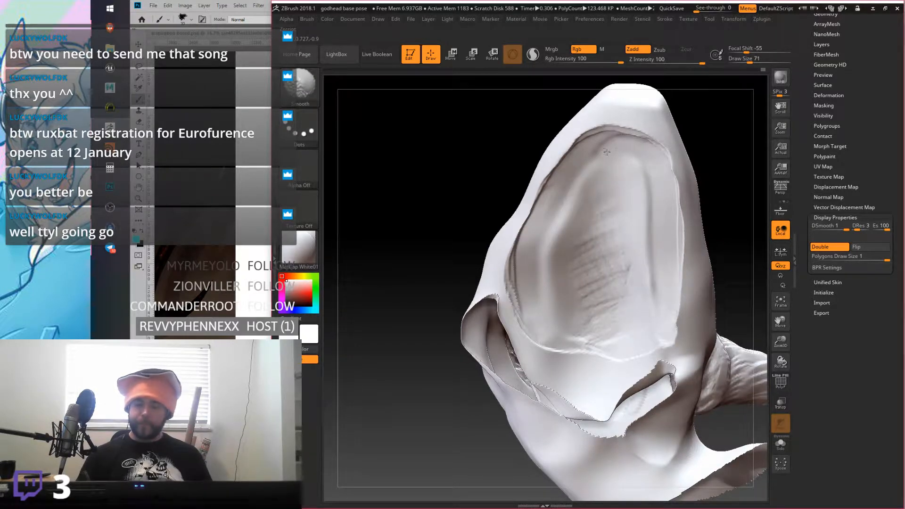
# Step: Inflate the rim around the palate recess with the Inflat brush at draw size 77
pyautogui.moveTo(663, 315)
pyautogui.mouseDown(button='right')
pyautogui.moveTo(663, 251)
pyautogui.moveTo(608, 254)
pyautogui.moveTo(658, 261)
pyautogui.moveTo(667, 249)
pyautogui.mouseUp(button='right')
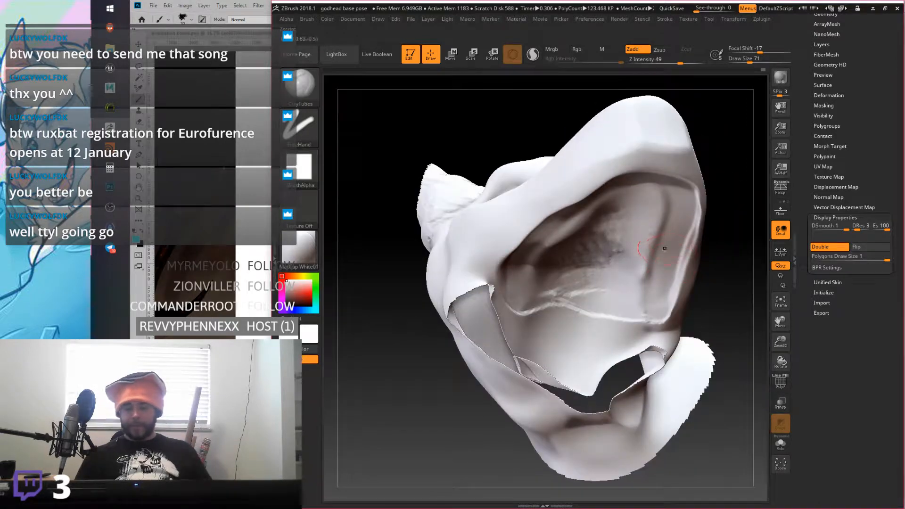
pyautogui.click(307, 88)
pyautogui.click(435, 96)
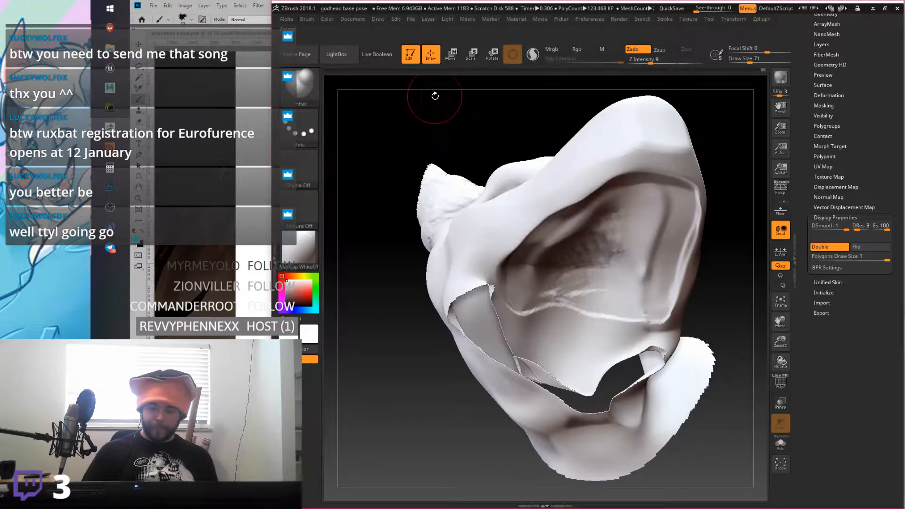
pyautogui.moveTo(748, 60); pyautogui.dragTo(741, 61)
pyautogui.moveTo(539, 220); pyautogui.dragTo(604, 161, button='right')
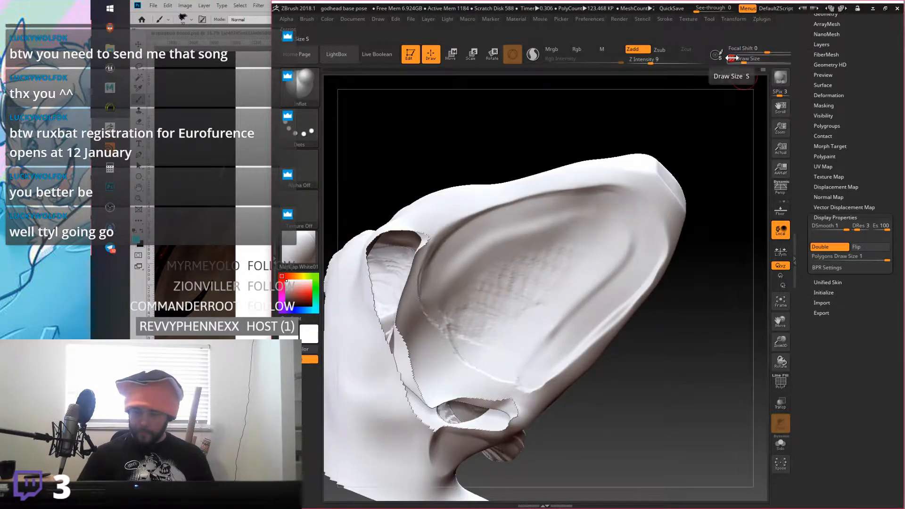
pyautogui.press('shift')
pyautogui.press('shift')
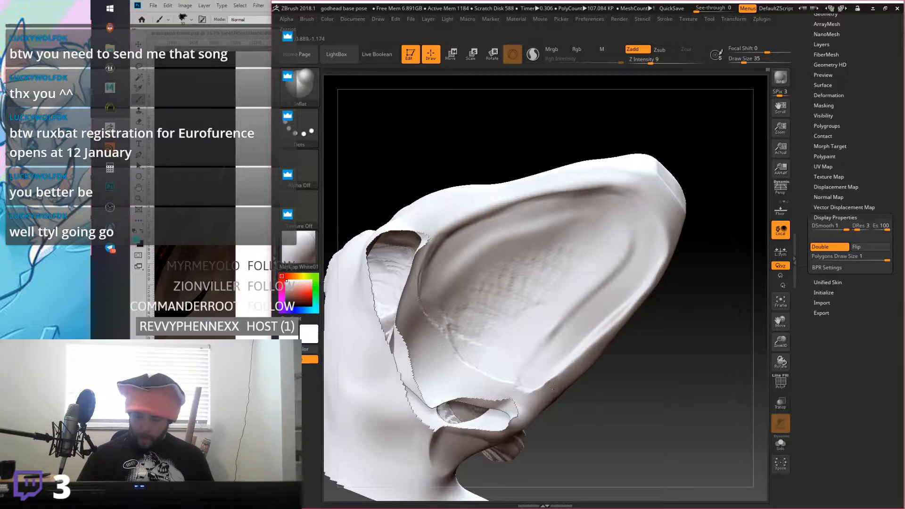
pyautogui.write('s')
pyautogui.write('77')
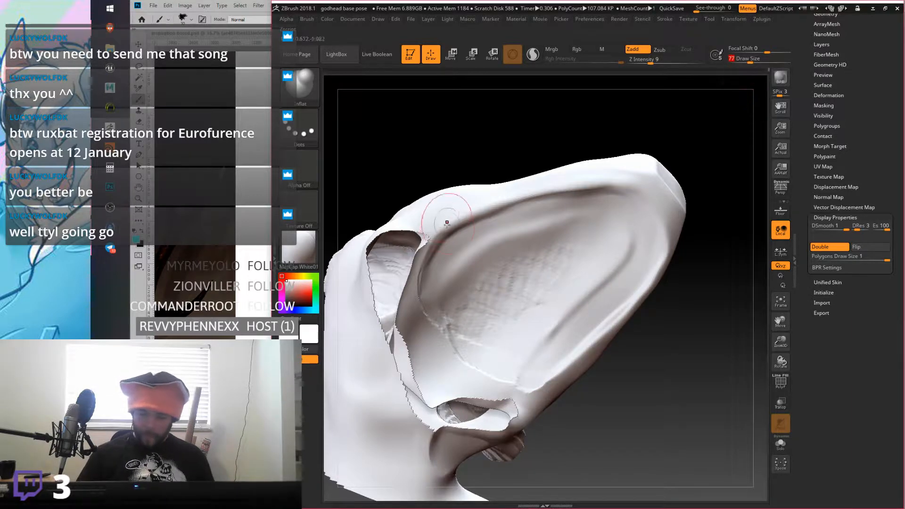
pyautogui.press('Return')
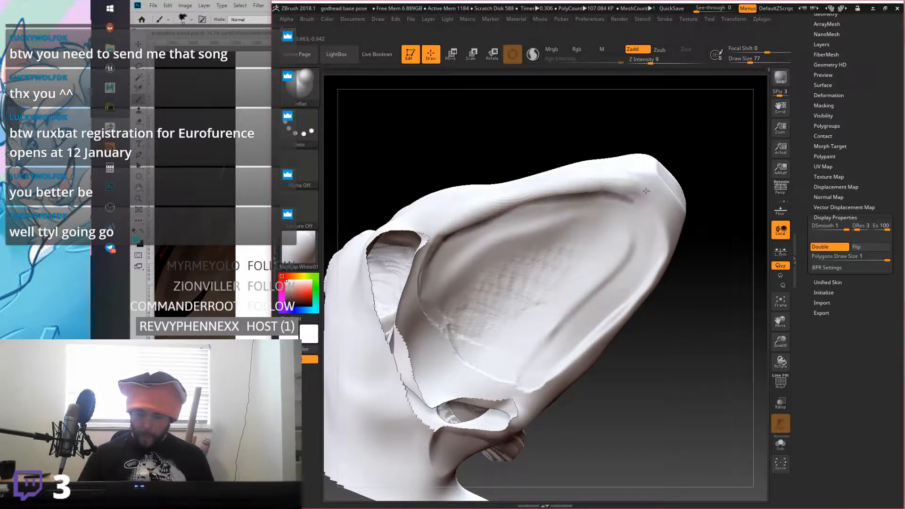
pyautogui.moveTo(538, 371)
pyautogui.mouseDown()
pyautogui.moveTo(637, 227)
pyautogui.moveTo(655, 243)
pyautogui.mouseUp()
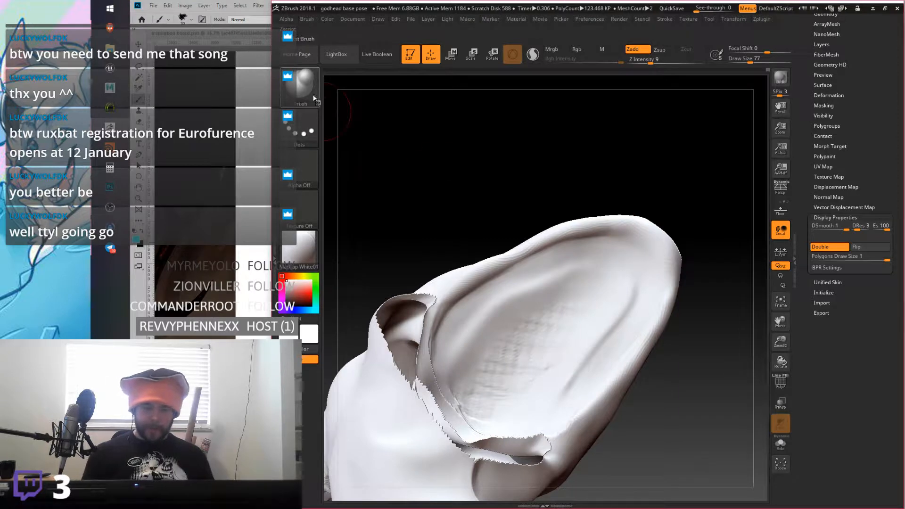
# Step: Load the XMD_MonsterMash_Teeth_01 brush preset from the D: drive and try to insert tooth_14 on the upper jaw's rim
pyautogui.click(309, 82)
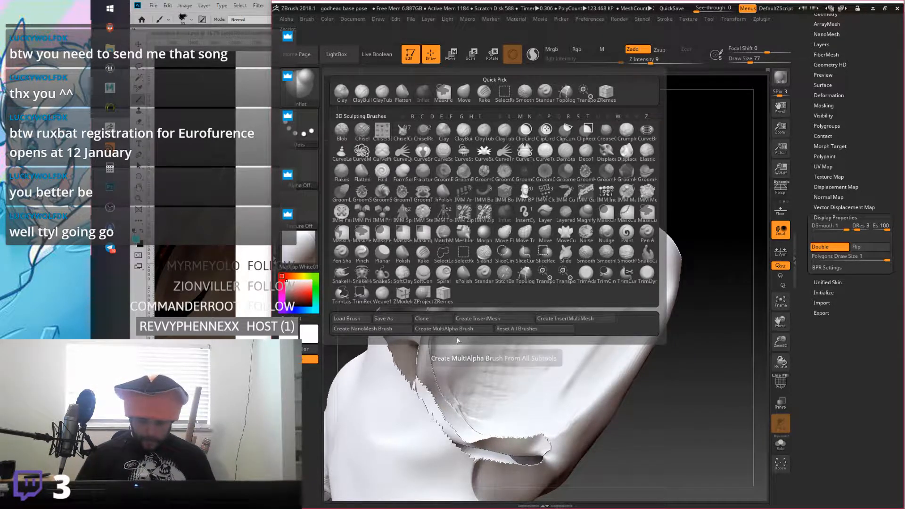
pyautogui.click(358, 319)
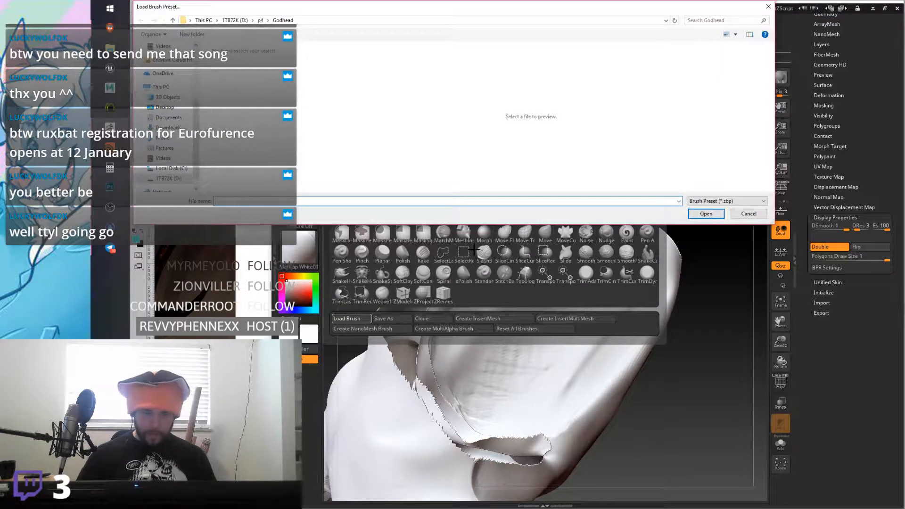
pyautogui.click(261, 20)
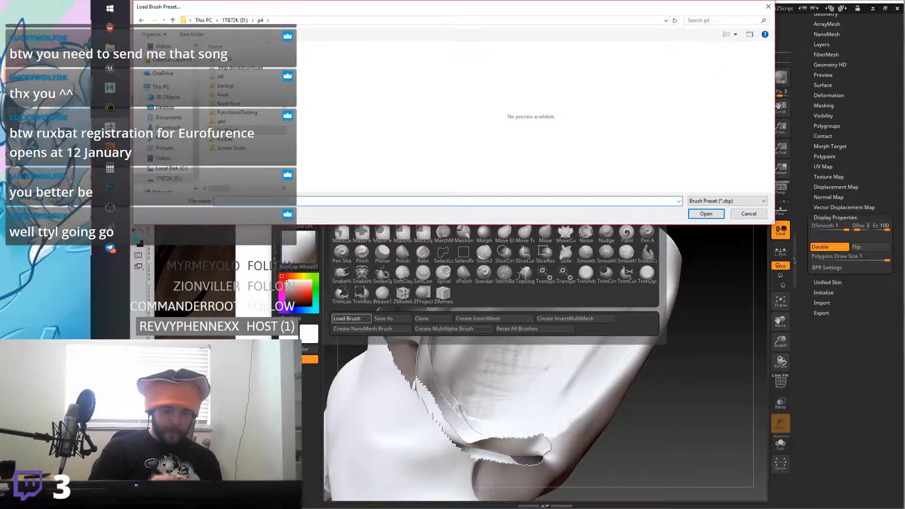
pyautogui.click(241, 21)
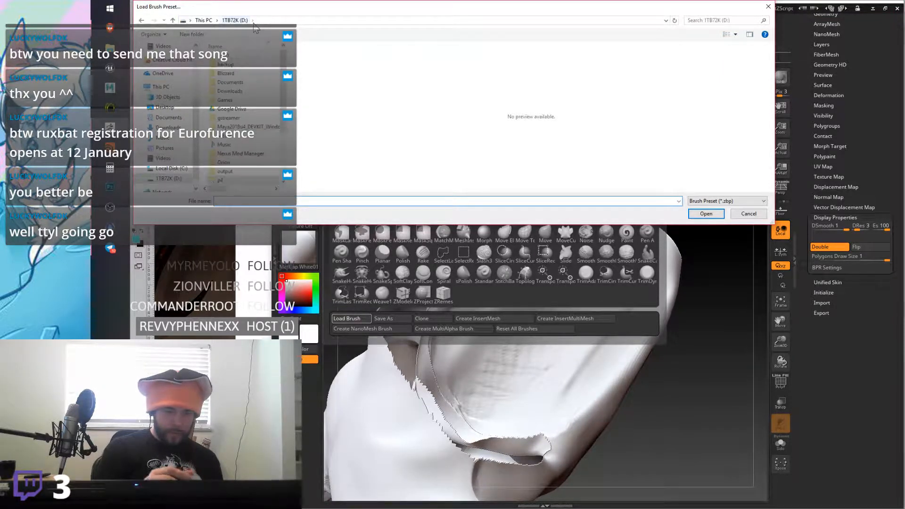
pyautogui.scroll(-3, 281, 140)
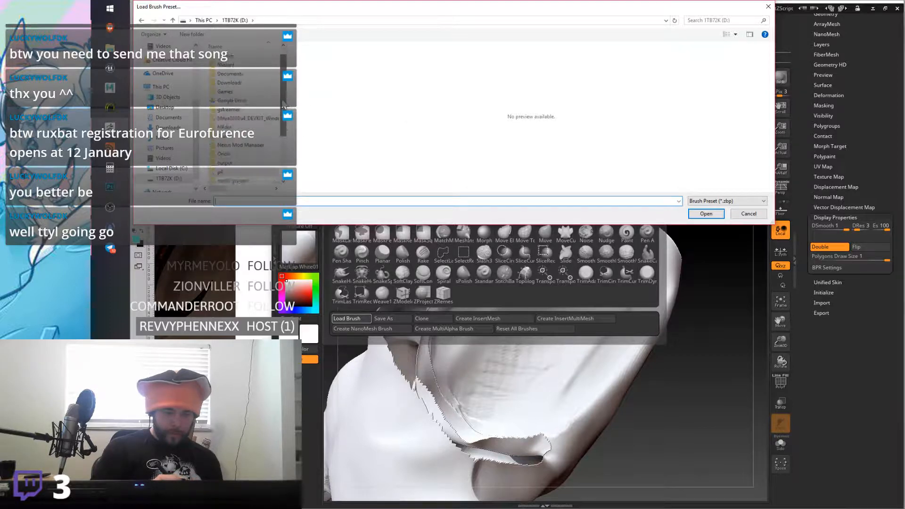
pyautogui.scroll(-1, 280, 156)
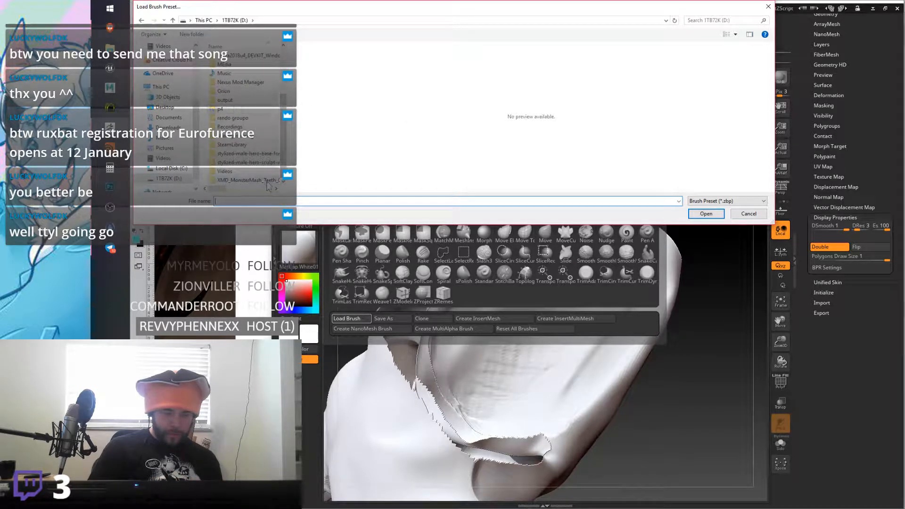
pyautogui.doubleClick(267, 181)
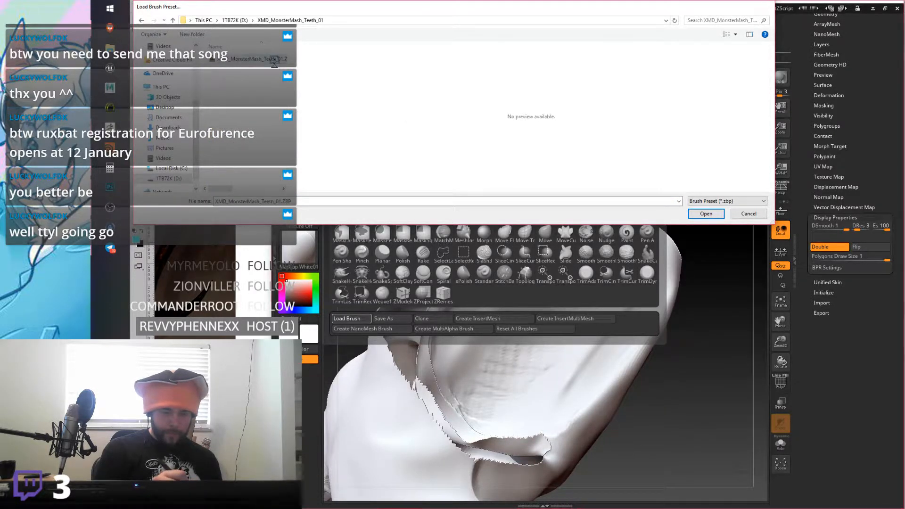
pyautogui.doubleClick(275, 59)
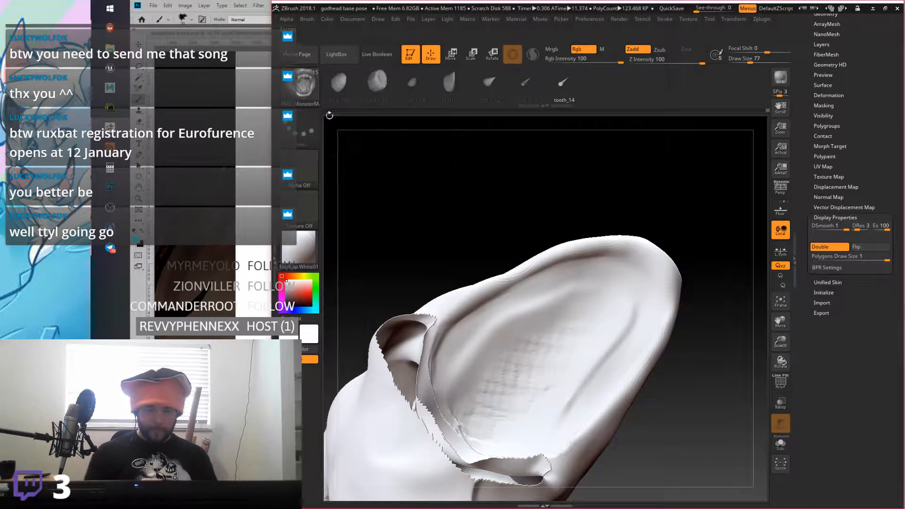
pyautogui.click(307, 89)
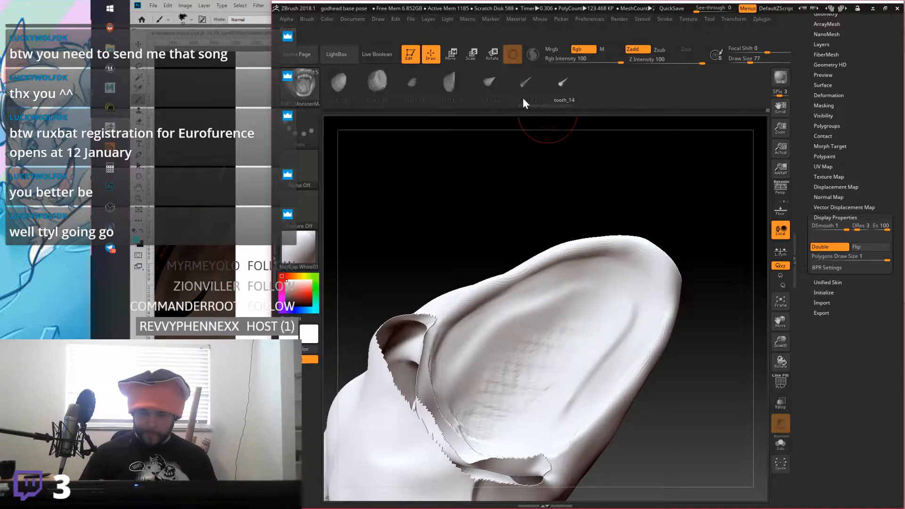
pyautogui.moveTo(634, 240)
pyautogui.mouseDown()
pyautogui.moveTo(611, 283)
pyautogui.moveTo(619, 251)
pyautogui.mouseUp()
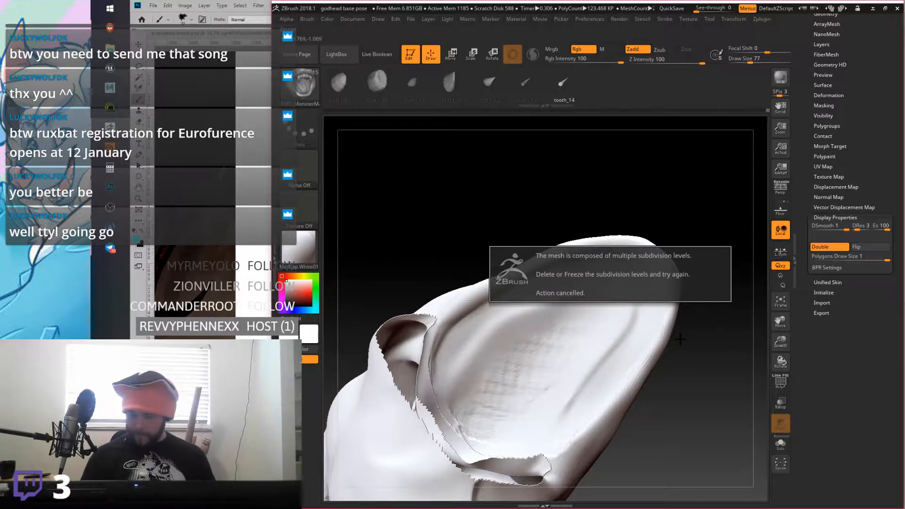
# Step: Append a ZSphere to the head model as a new subtool
pyautogui.scroll(5, 849, 189)
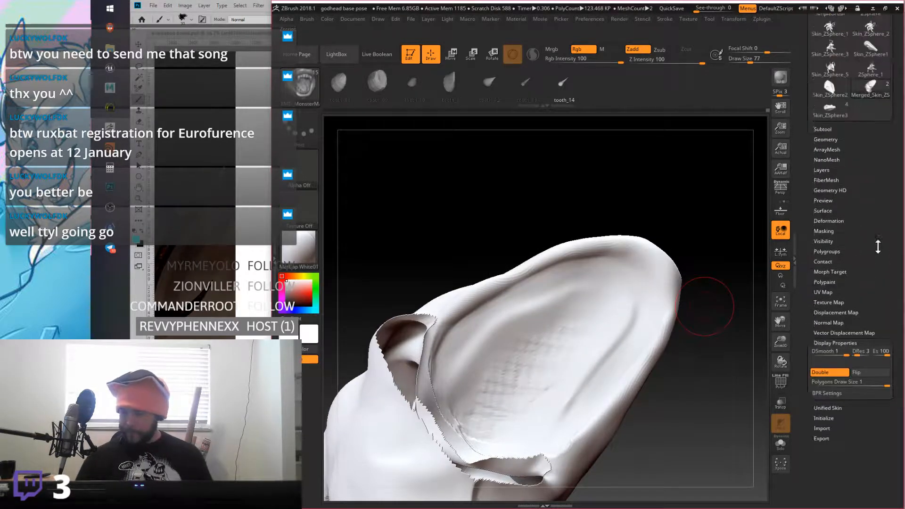
pyautogui.click(840, 166)
pyautogui.click(842, 156)
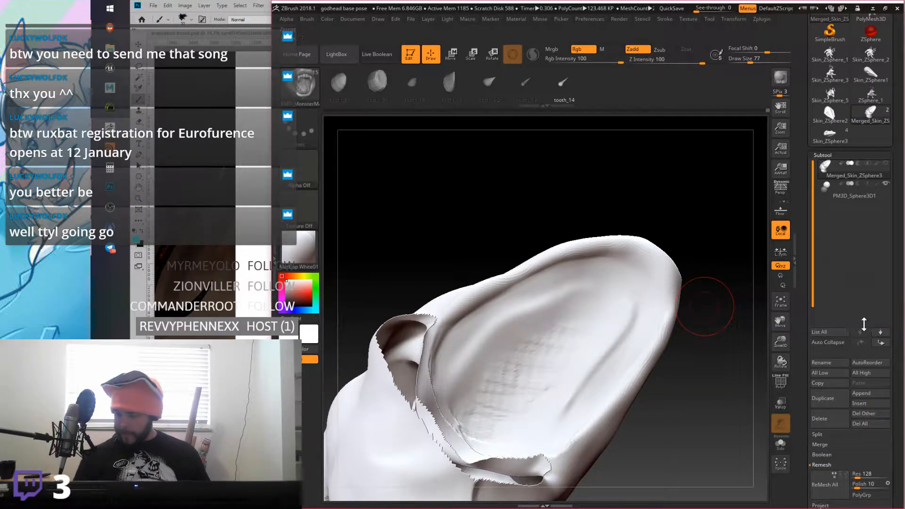
pyautogui.click(863, 393)
pyautogui.click(862, 393)
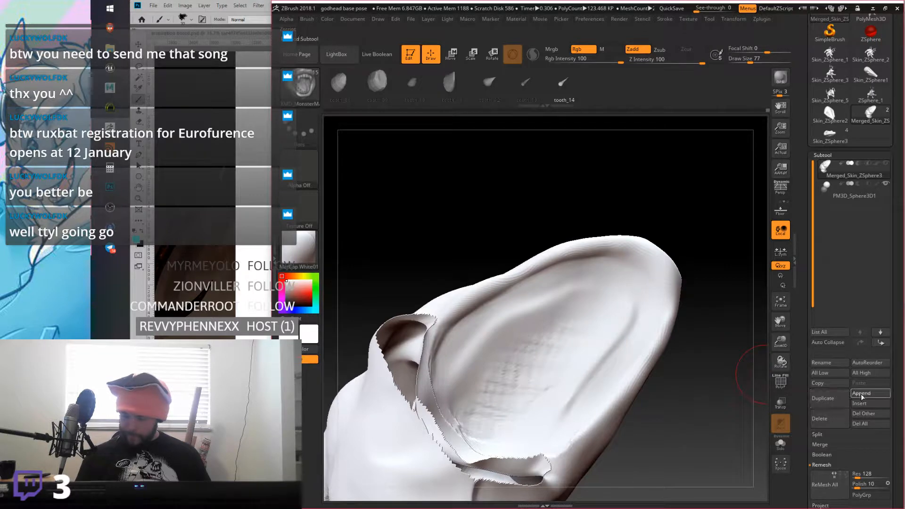
pyautogui.click(862, 394)
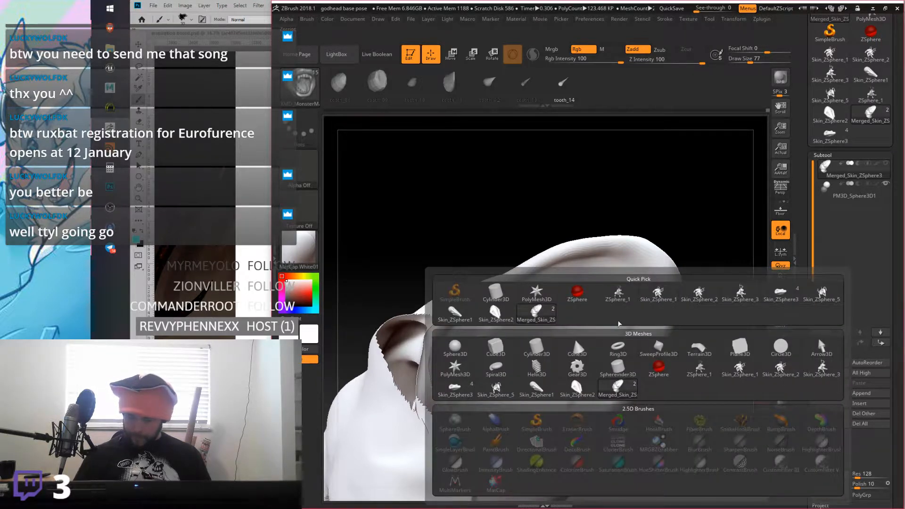
pyautogui.click(577, 292)
# Step: Make the ZSphere the active subtool and turn on the visibility of the head subtool
pyautogui.moveTo(584, 298)
pyautogui.mouseDown(button='right')
pyautogui.moveTo(606, 319)
pyautogui.moveTo(588, 293)
pyautogui.moveTo(645, 357)
pyautogui.mouseUp(button='right')
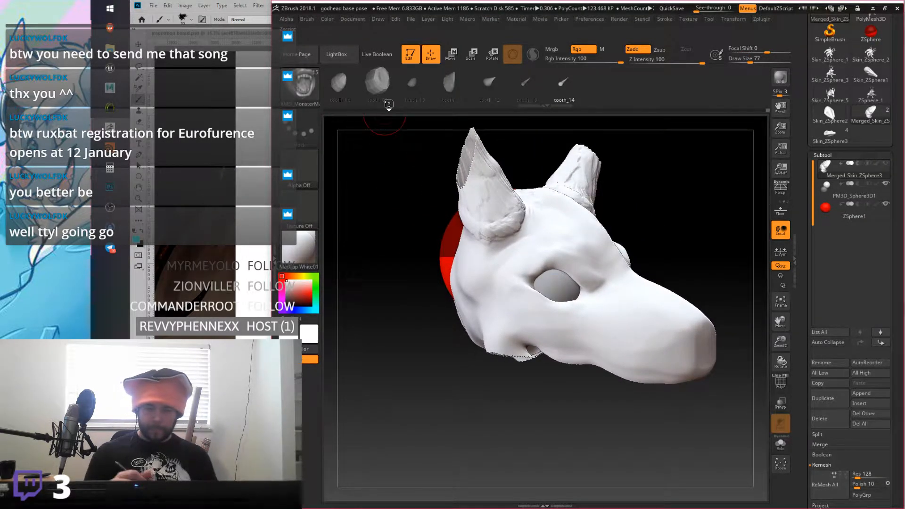
pyautogui.click(451, 53)
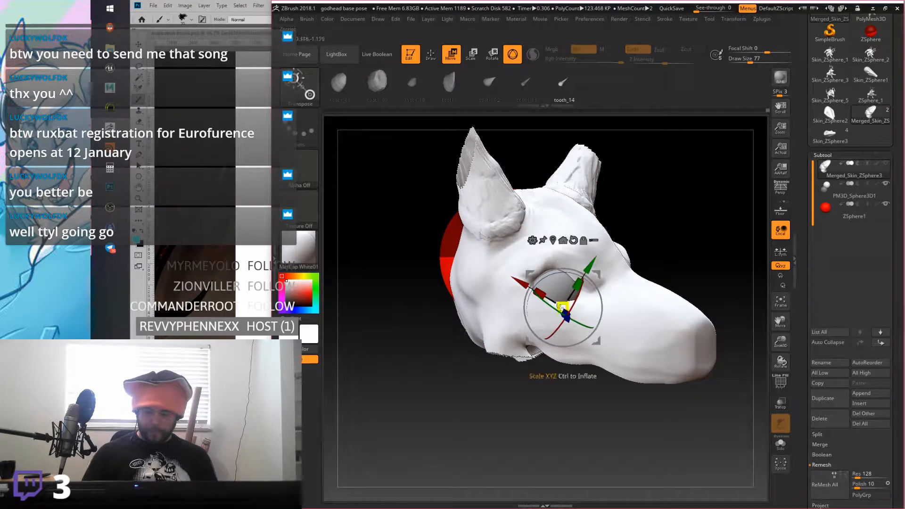
pyautogui.click(431, 55)
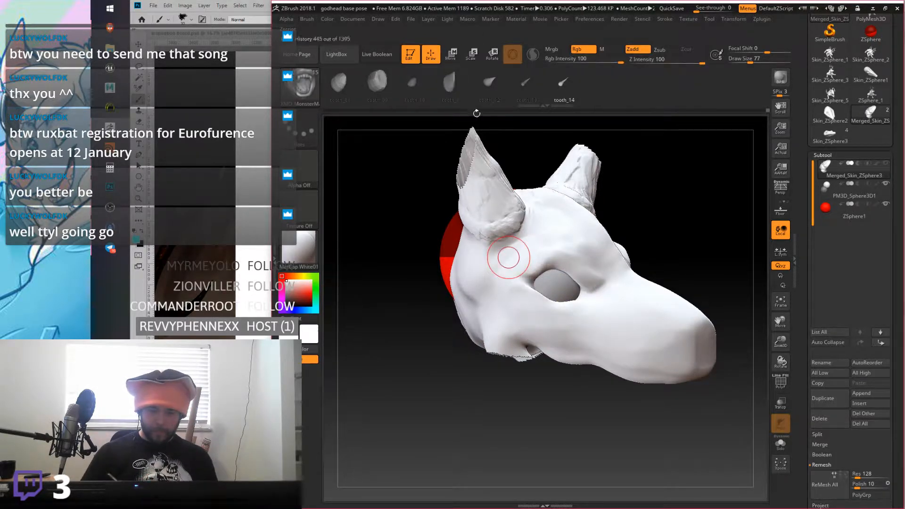
pyautogui.click(811, 215)
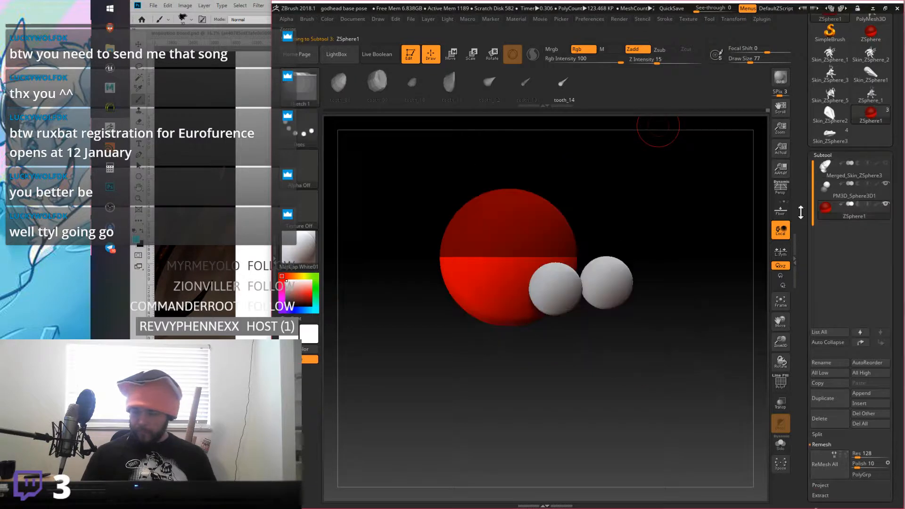
pyautogui.click(886, 164)
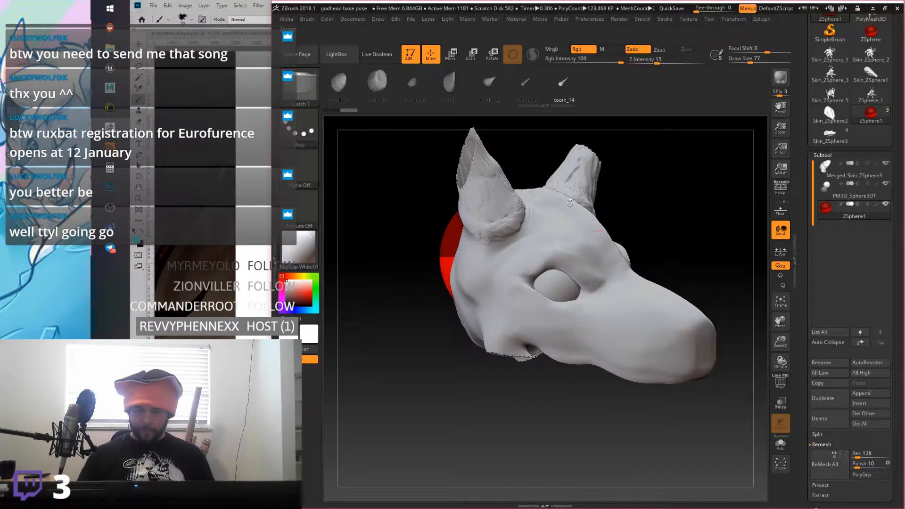
# Step: Move the ZSphere out of the skull toward the open mouth and scale it down to a small ball
pyautogui.click(451, 54)
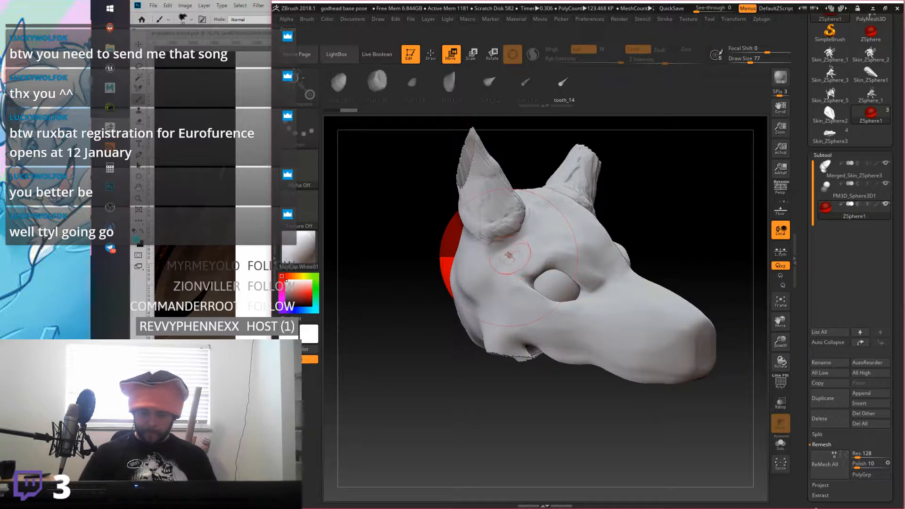
pyautogui.moveTo(496, 259)
pyautogui.mouseDown()
pyautogui.moveTo(558, 318)
pyautogui.moveTo(561, 387)
pyautogui.mouseUp()
pyautogui.moveTo(561, 386); pyautogui.dragTo(617, 306, button='right')
pyautogui.moveTo(585, 330)
pyautogui.mouseDown()
pyautogui.moveTo(613, 226)
pyautogui.moveTo(562, 168)
pyautogui.mouseUp()
pyautogui.click(470, 54)
pyautogui.click(450, 54)
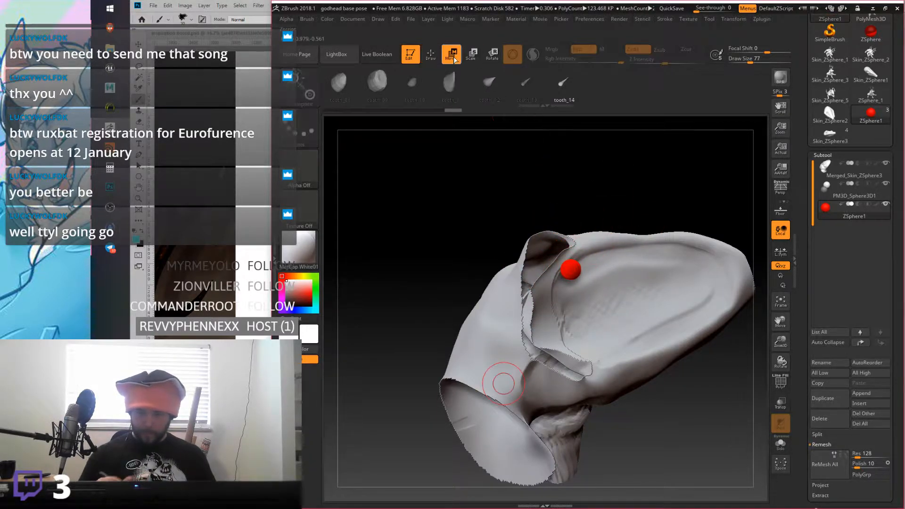
# Step: Position the small ZSphere against the back end of the upper jaw's inner rim
pyautogui.moveTo(571, 269); pyautogui.dragTo(579, 270)
pyautogui.moveTo(580, 269); pyautogui.dragTo(612, 258, button='right')
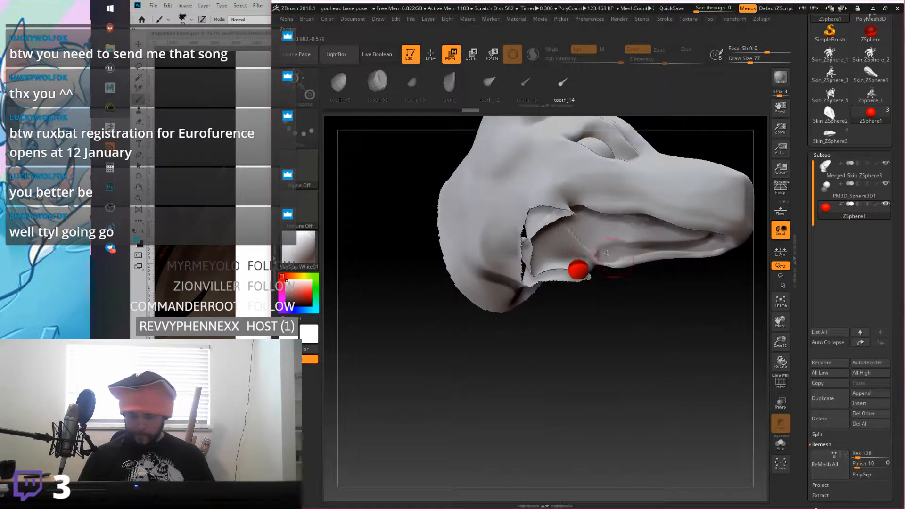
pyautogui.moveTo(579, 270); pyautogui.dragTo(581, 206)
pyautogui.moveTo(582, 206); pyautogui.dragTo(611, 218, button='right')
pyautogui.moveTo(600, 292); pyautogui.dragTo(600, 289, button='right')
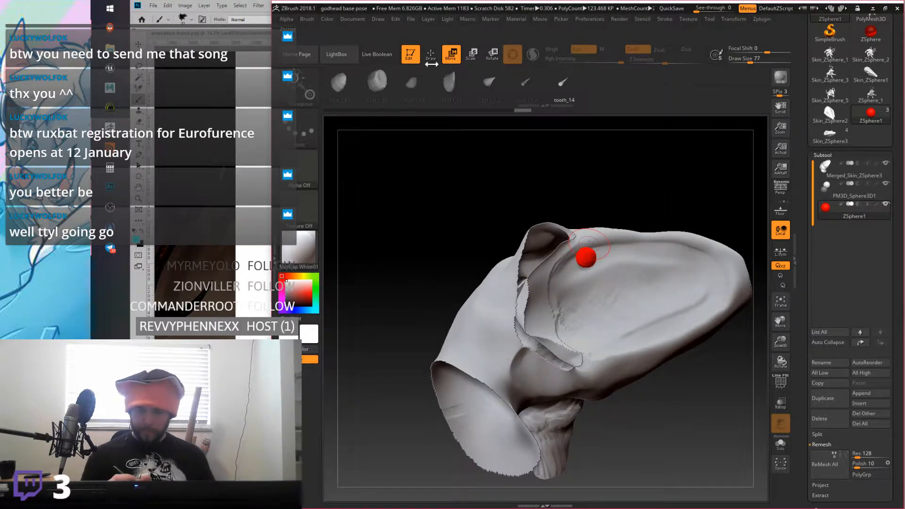
# Step: Add a second ZSphere to the small ball and pull it away to form the first chain segment along the jaw rim
pyautogui.click(431, 54)
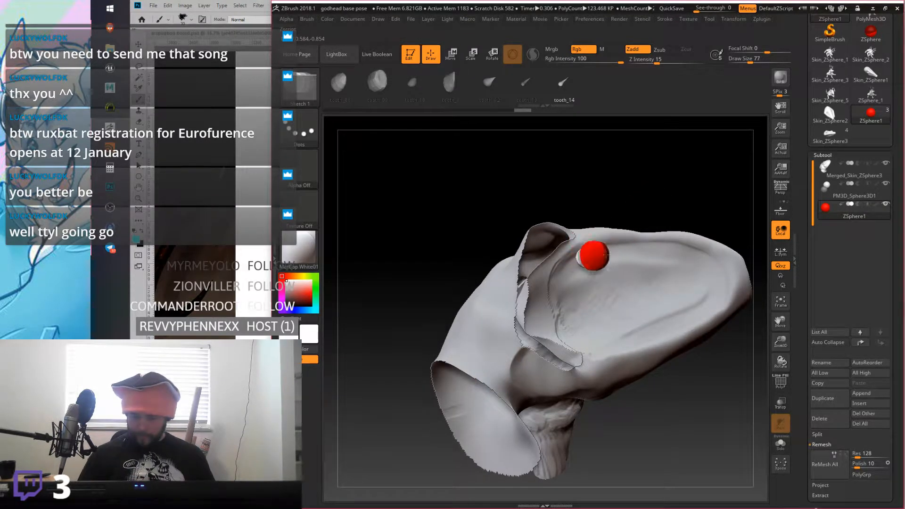
pyautogui.press('w')
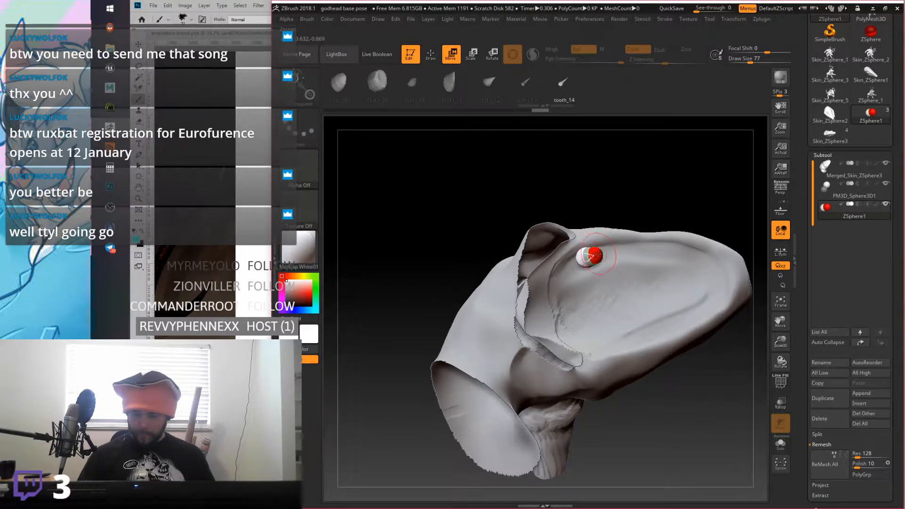
pyautogui.moveTo(648, 250)
pyautogui.mouseDown()
pyautogui.moveTo(640, 252)
pyautogui.moveTo(664, 271)
pyautogui.moveTo(676, 230)
pyautogui.moveTo(654, 251)
pyautogui.mouseUp()
pyautogui.moveTo(659, 247); pyautogui.dragTo(595, 218, button='right')
pyautogui.click(574, 229)
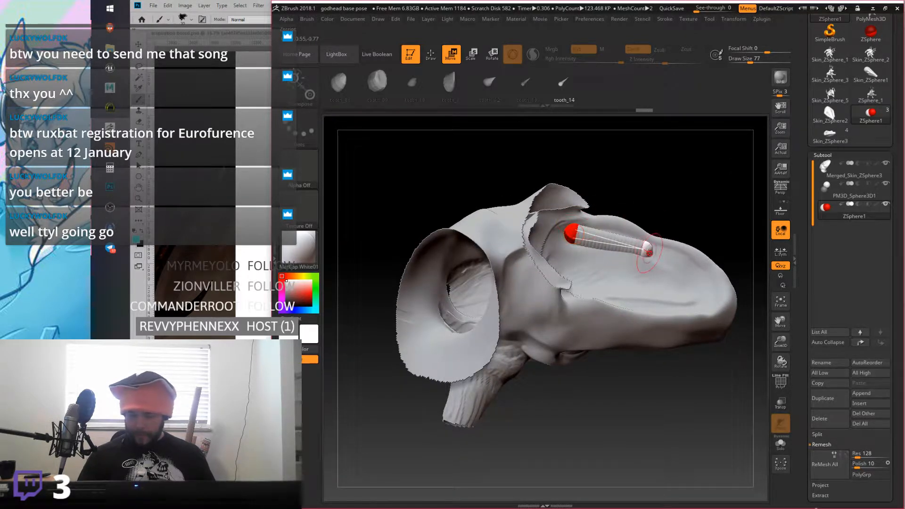
# Step: Add a third ZSphere at the front of the chain, move it toward the snout tip and undo the last adjustment
pyautogui.press('q')
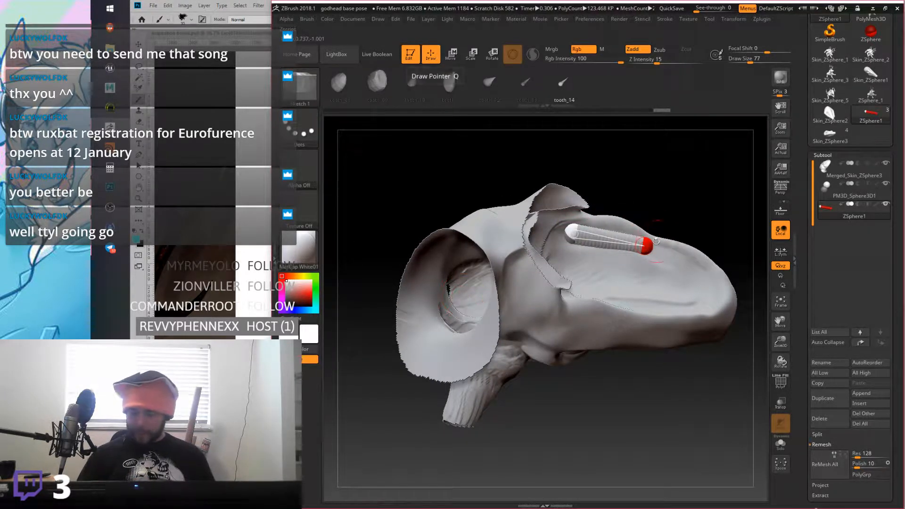
pyautogui.click(659, 249)
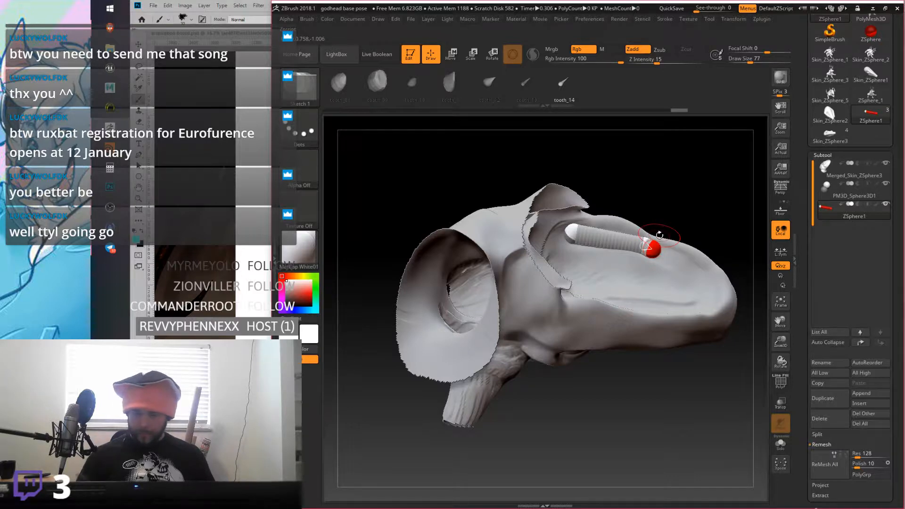
pyautogui.click(453, 56)
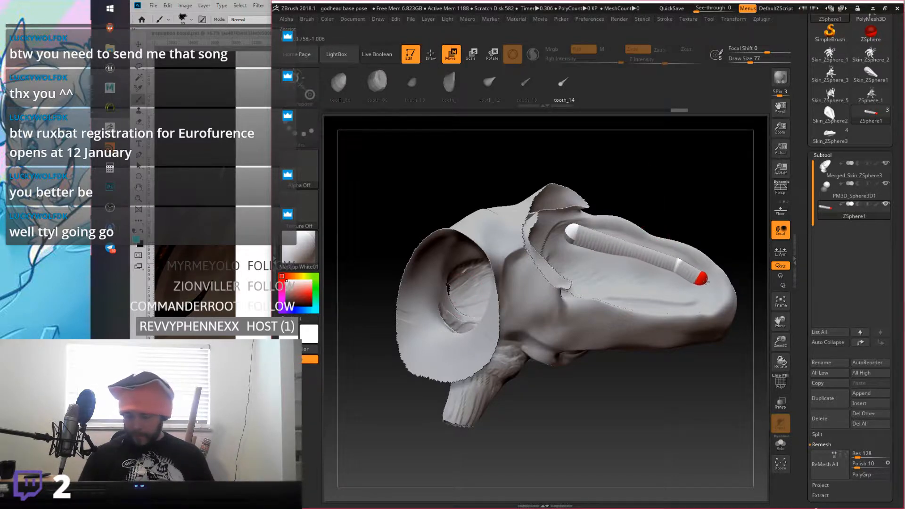
pyautogui.moveTo(712, 286); pyautogui.dragTo(686, 267)
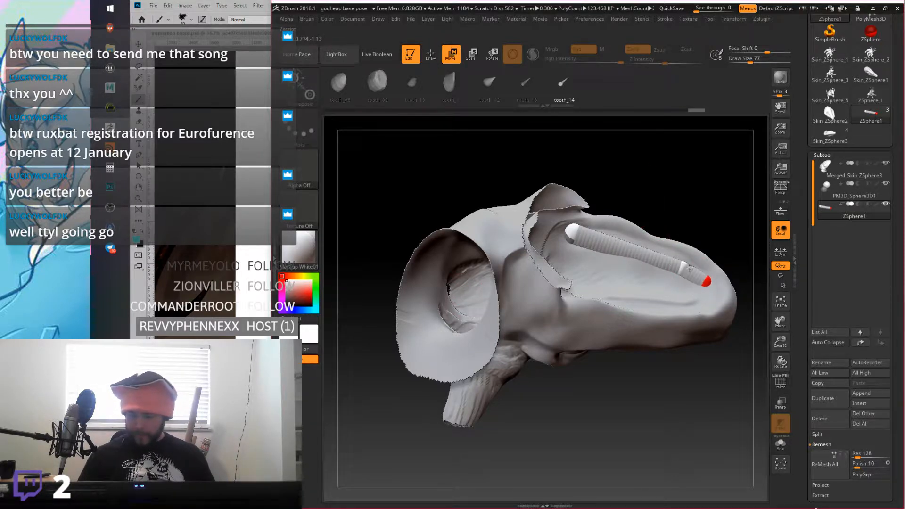
pyautogui.click(705, 280)
pyautogui.hotkey('ctrl', 'z')
# Step: Reposition the chain's back and middle ZSpheres along the jaw rim and make the head transparent
pyautogui.moveTo(707, 279); pyautogui.dragTo(699, 250, button='right')
pyautogui.moveTo(576, 235); pyautogui.dragTo(585, 230)
pyautogui.click(650, 251)
pyautogui.moveTo(635, 218); pyautogui.dragTo(724, 259, button='right')
pyautogui.click(781, 405)
pyautogui.keyDown('alt'); pyautogui.moveTo(723, 290); pyautogui.dragTo(560, 256, button='right'); pyautogui.keyUp('alt')
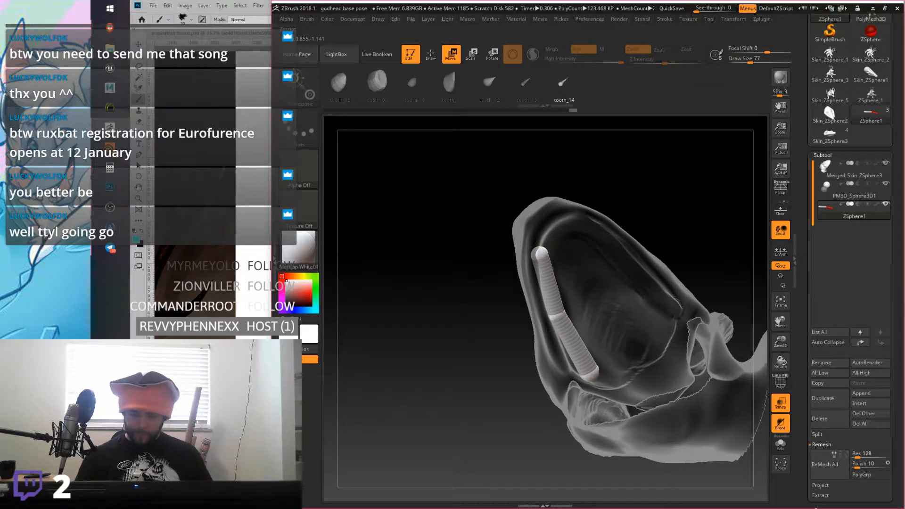
# Step: Extend the chain with a ZSphere placed across the front of the upper jaw near the snout tip
pyautogui.click(432, 54)
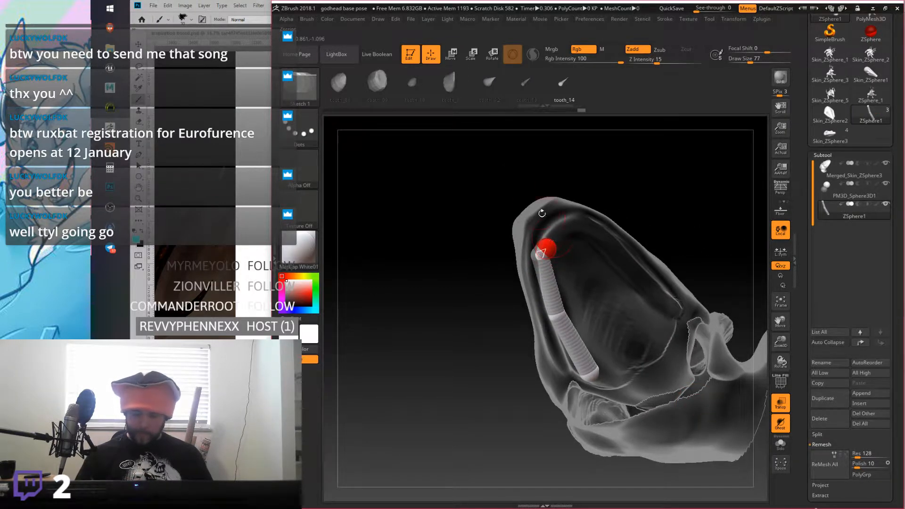
pyautogui.click(450, 56)
pyautogui.moveTo(543, 249)
pyautogui.mouseDown()
pyautogui.moveTo(561, 235)
pyautogui.moveTo(543, 250)
pyautogui.moveTo(548, 262)
pyautogui.moveTo(542, 253)
pyautogui.mouseUp()
pyautogui.moveTo(566, 228); pyautogui.dragTo(572, 227)
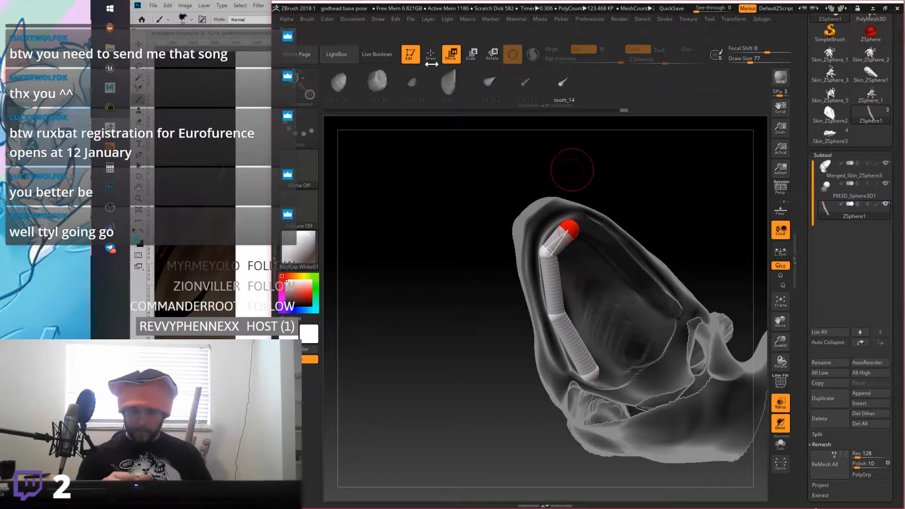
# Step: Add another ZSphere and pull it halfway back along the opposite side of the jaw rim
pyautogui.click(431, 54)
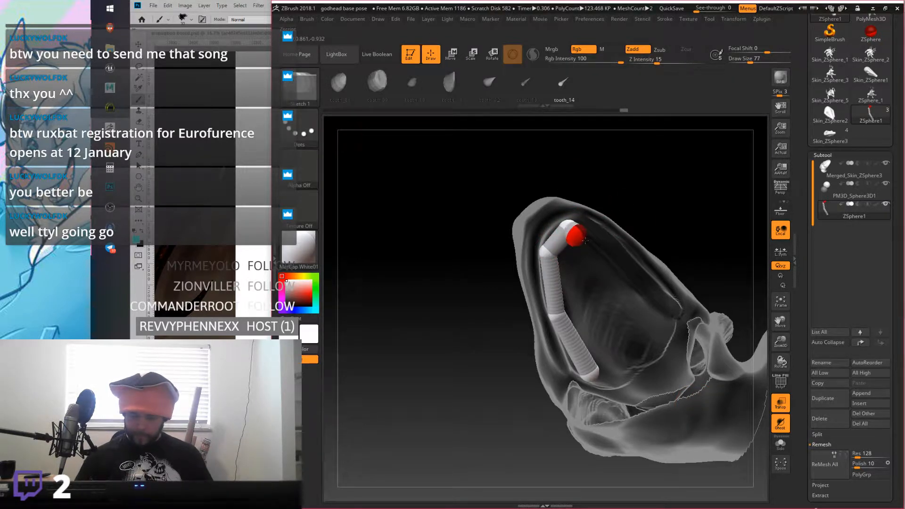
pyautogui.press('w')
pyautogui.moveTo(583, 238)
pyautogui.mouseDown()
pyautogui.moveTo(662, 298)
pyautogui.moveTo(629, 259)
pyautogui.moveTo(587, 226)
pyautogui.moveTo(574, 227)
pyautogui.mouseUp()
pyautogui.moveTo(625, 259); pyautogui.dragTo(625, 262)
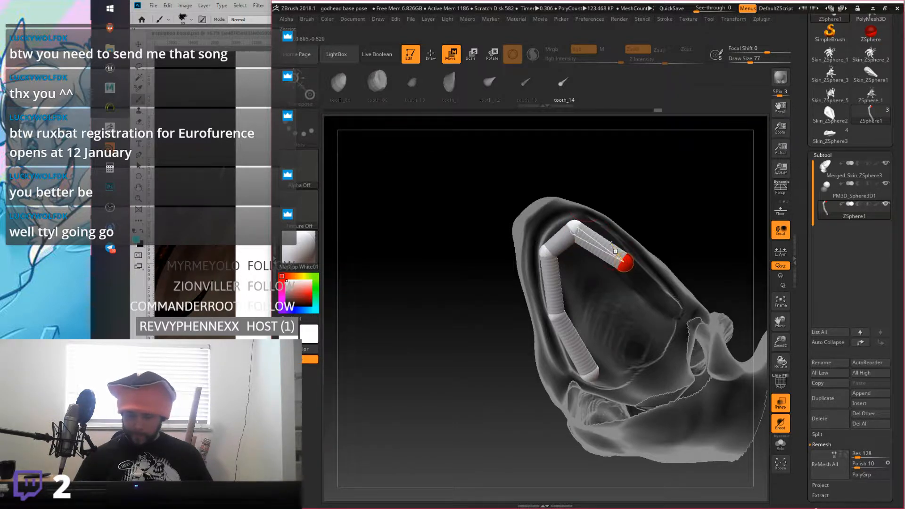
# Step: Add the last ZSphere and pull it to the back end of the opposite jaw side
pyautogui.click(434, 58)
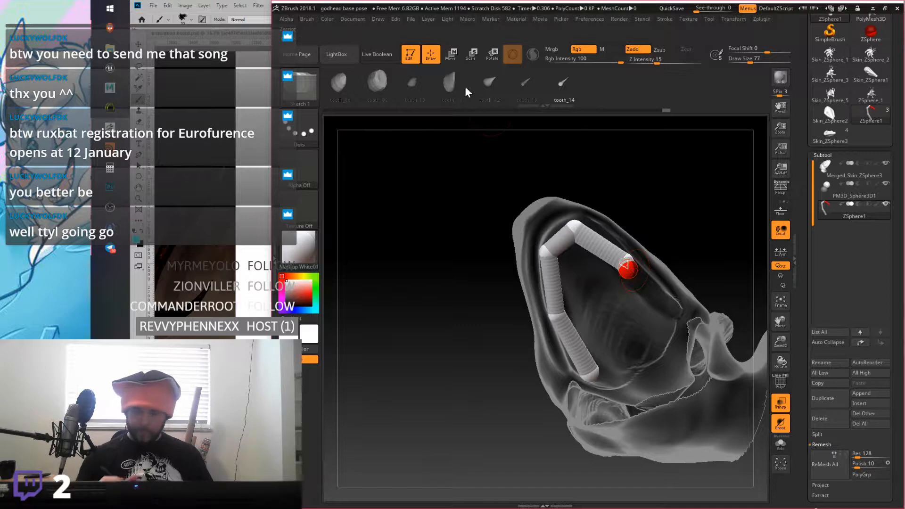
pyautogui.click(452, 56)
pyautogui.moveTo(627, 268)
pyautogui.mouseDown()
pyautogui.moveTo(674, 312)
pyautogui.moveTo(659, 335)
pyautogui.moveTo(673, 309)
pyautogui.mouseUp()
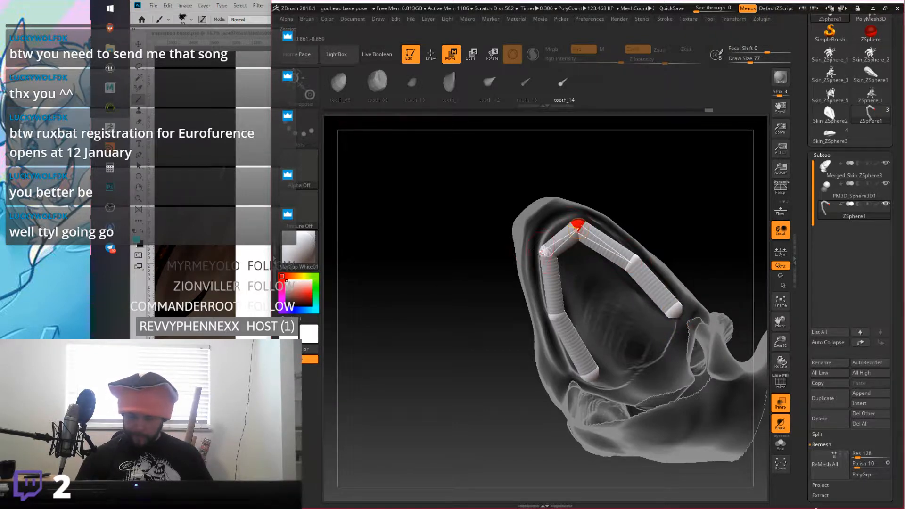
# Step: Shift the chain's front corner ZSpheres and its first back end to follow the jaw's curve
pyautogui.moveTo(554, 241); pyautogui.dragTo(556, 237)
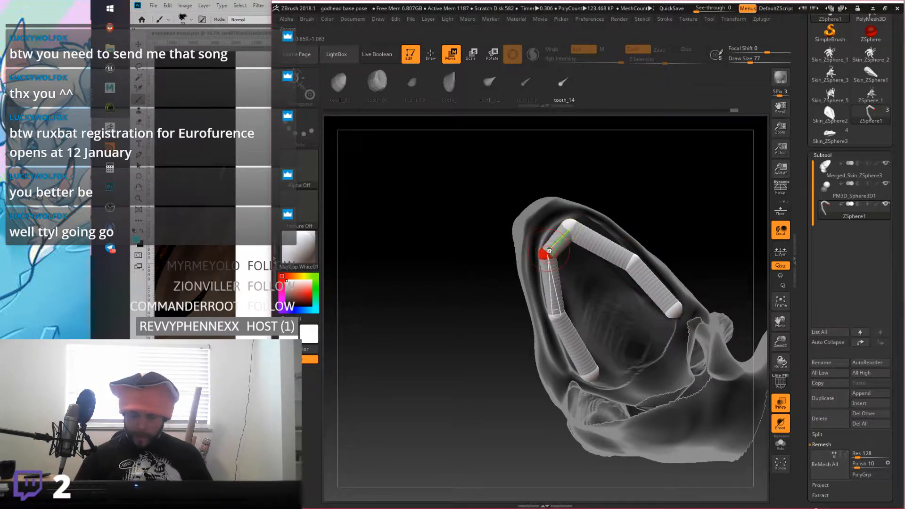
pyautogui.click(587, 373)
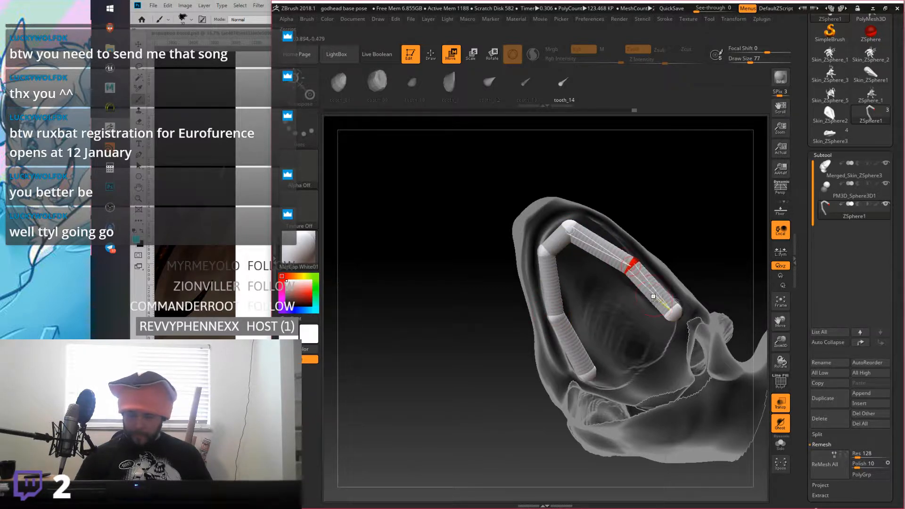
# Step: Move the newer side's middle and back ZSpheres up into the jaw so they match the opposite side's depth
pyautogui.moveTo(656, 288); pyautogui.dragTo(740, 215)
pyautogui.moveTo(645, 256); pyautogui.dragTo(693, 299)
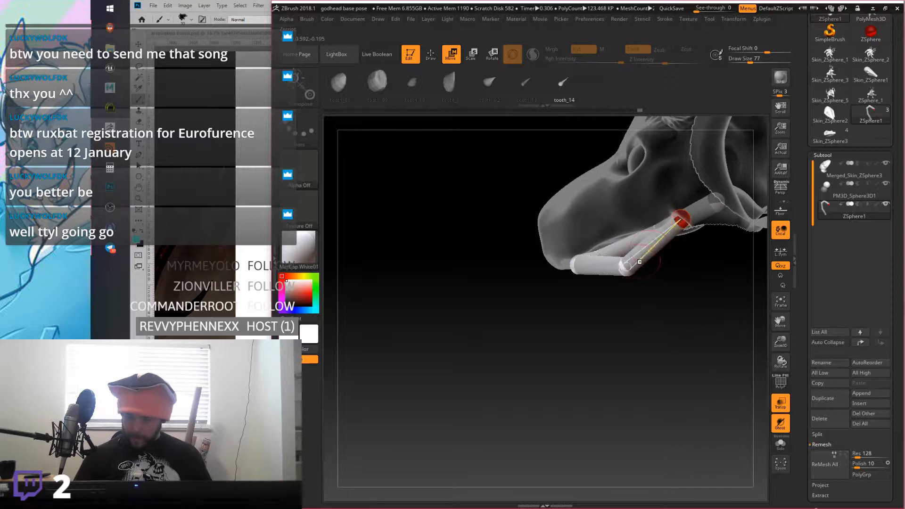
pyautogui.moveTo(636, 245); pyautogui.dragTo(664, 192)
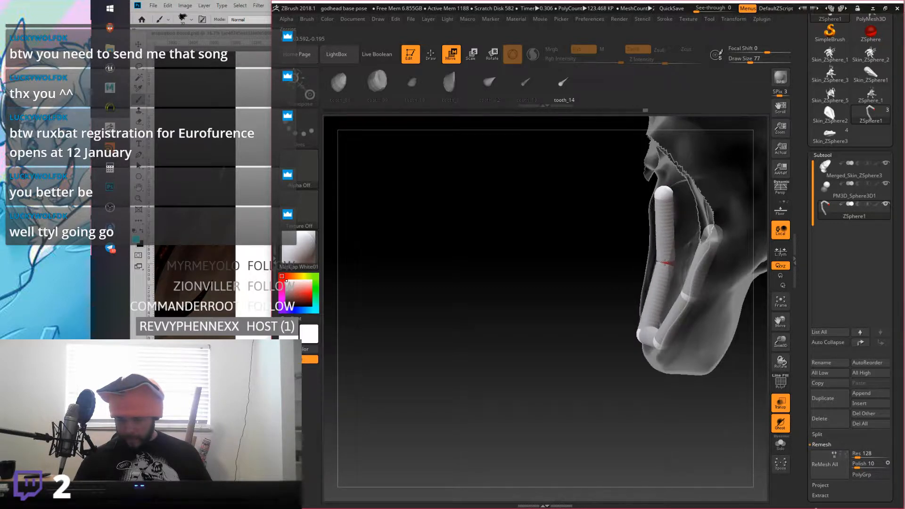
pyautogui.moveTo(655, 329)
pyautogui.mouseDown()
pyautogui.moveTo(671, 242)
pyautogui.moveTo(644, 311)
pyautogui.moveTo(660, 318)
pyautogui.mouseUp()
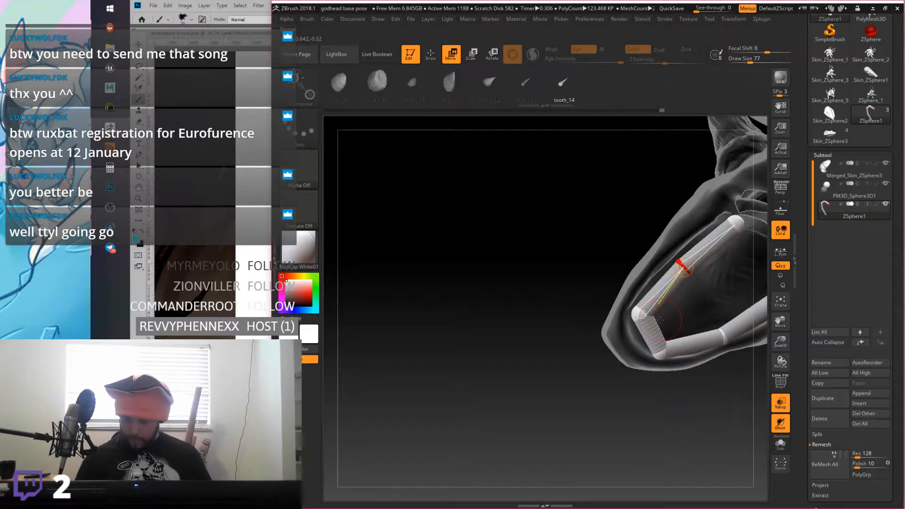
# Step: Align the height of the chain's back end ZSphere with the mouth line, checking with head transparency off and on
pyautogui.click(777, 409)
pyautogui.moveTo(721, 302); pyautogui.dragTo(660, 217)
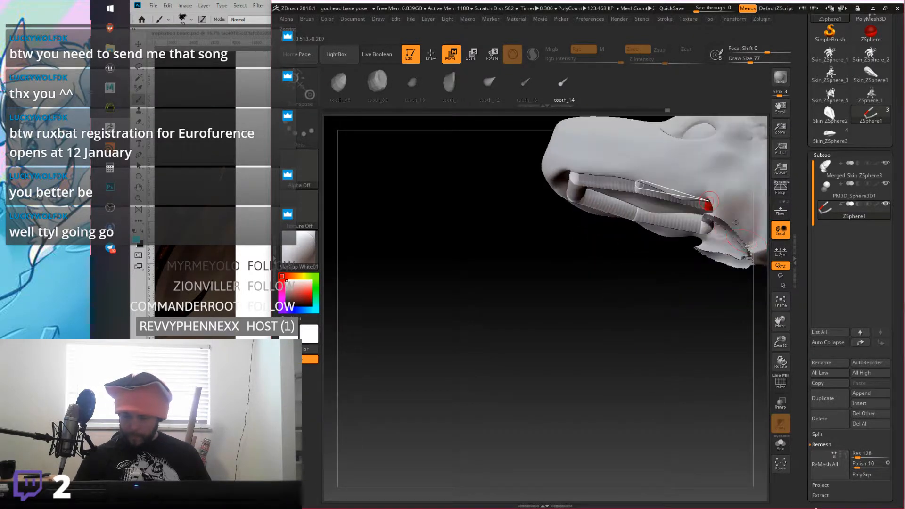
pyautogui.click(781, 404)
pyautogui.moveTo(750, 283); pyautogui.dragTo(715, 194)
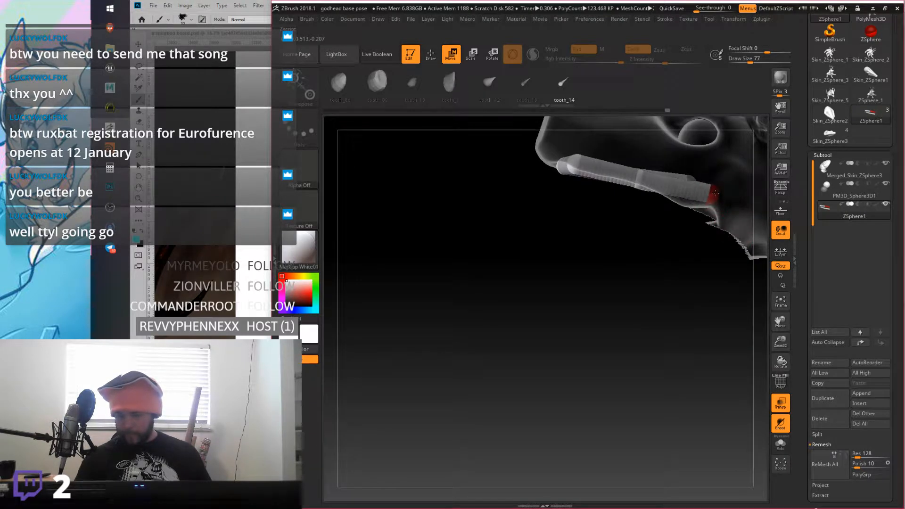
pyautogui.moveTo(747, 292)
pyautogui.mouseDown()
pyautogui.moveTo(726, 260)
pyautogui.moveTo(740, 306)
pyautogui.mouseUp()
# Step: Turn off the head's transparency and fit the front corner ZSpheres closer to the jaw's inner rim
pyautogui.click(778, 403)
pyautogui.moveTo(719, 206)
pyautogui.mouseDown()
pyautogui.moveTo(666, 133)
pyautogui.moveTo(689, 141)
pyautogui.moveTo(594, 236)
pyautogui.mouseUp()
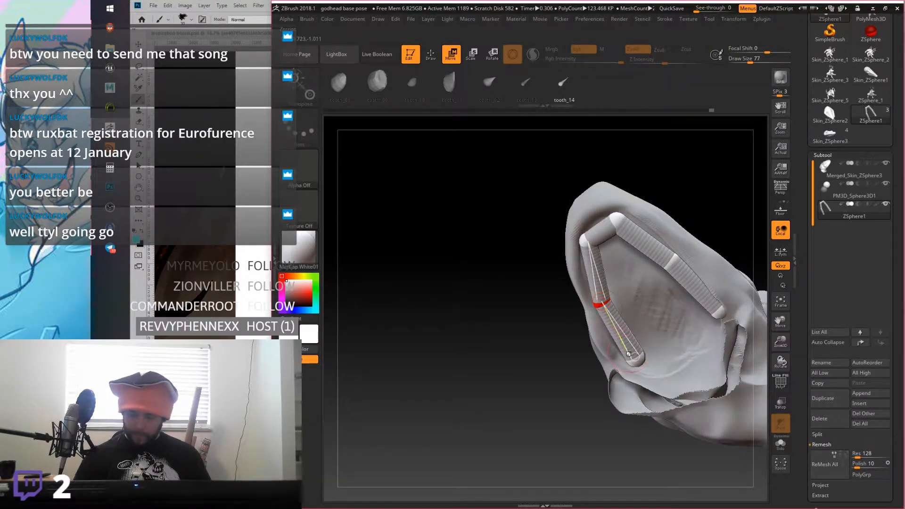
pyautogui.moveTo(618, 220); pyautogui.dragTo(626, 207)
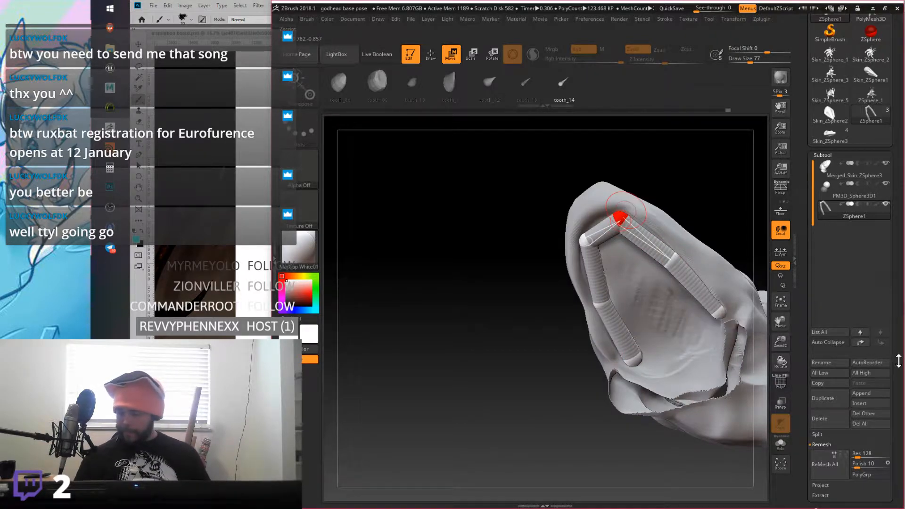
# Step: Make an adaptive skin from the jaw ZSphere chain and reopen the subtool list
pyautogui.scroll(-5, 863, 291)
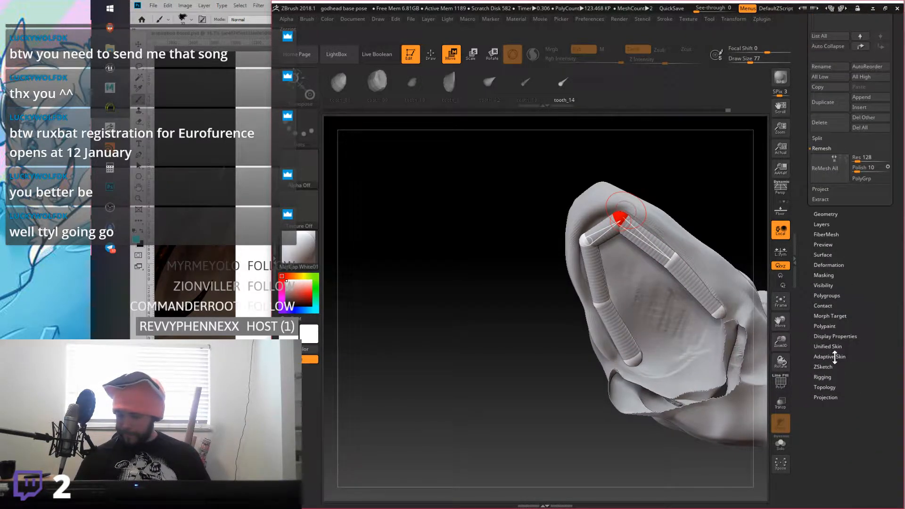
pyautogui.click(836, 357)
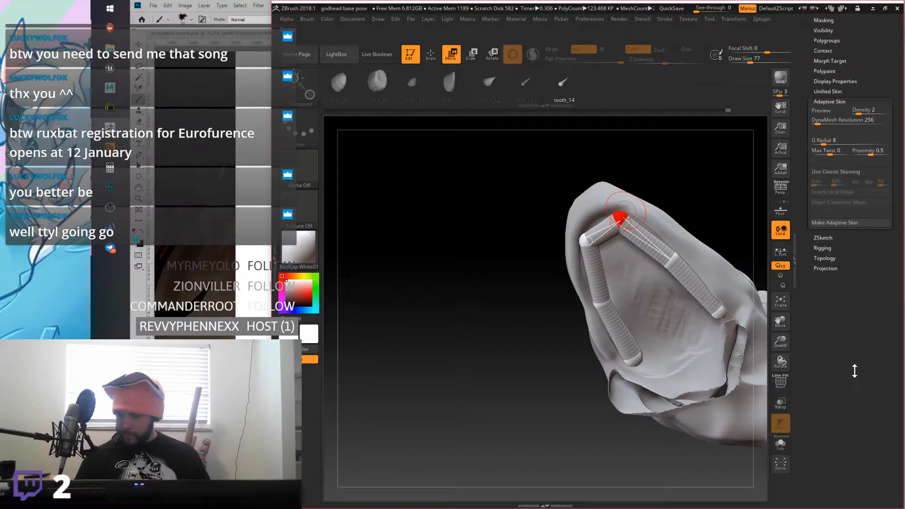
pyautogui.scroll(4, 856, 363)
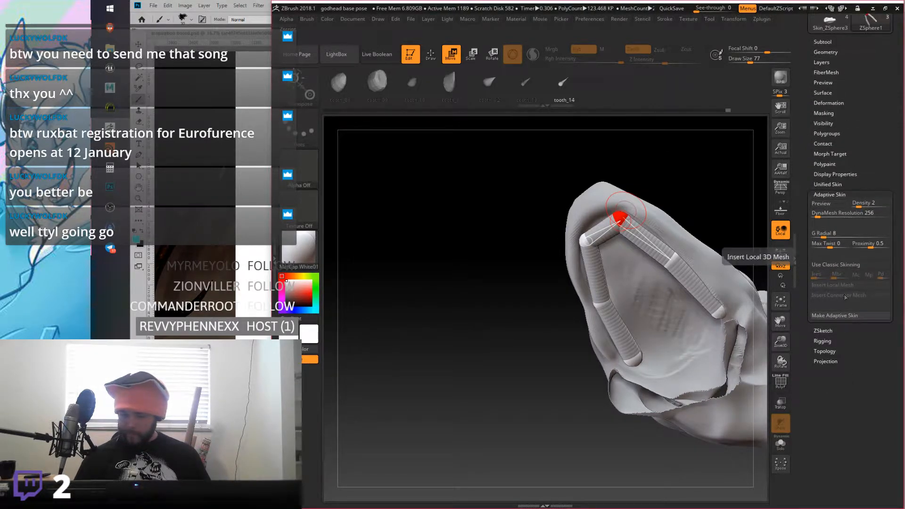
pyautogui.scroll(7, 882, 325)
pyautogui.scroll(1, 883, 325)
pyautogui.click(843, 265)
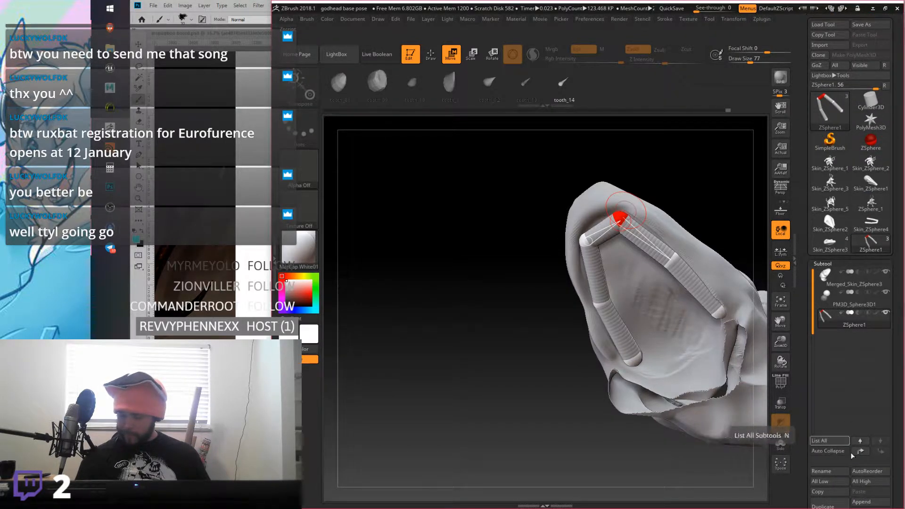
# Step: Append the new adaptive skin mesh of the jaw chain as a subtool
pyautogui.click(853, 503)
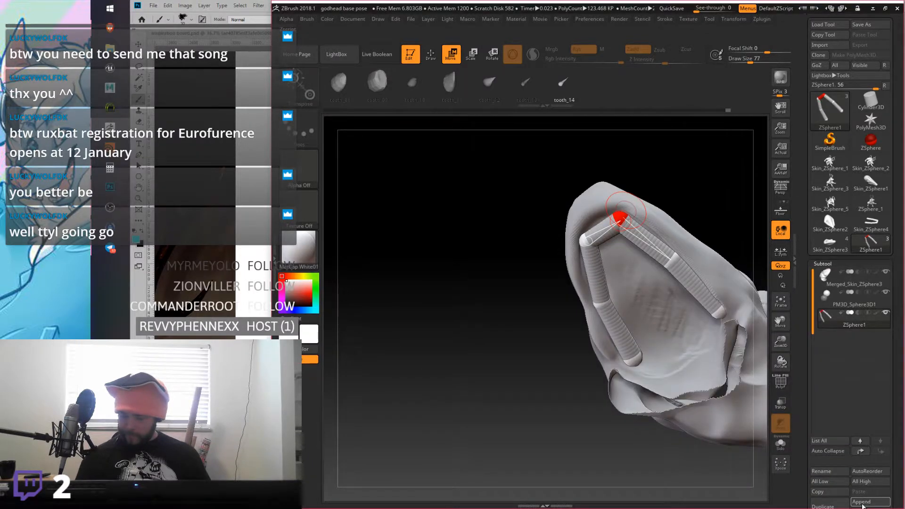
pyautogui.click(861, 503)
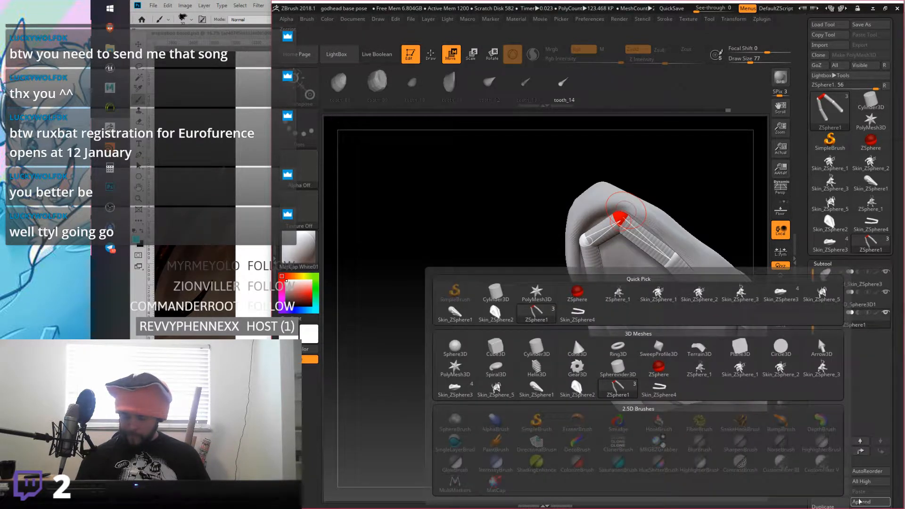
pyautogui.click(862, 502)
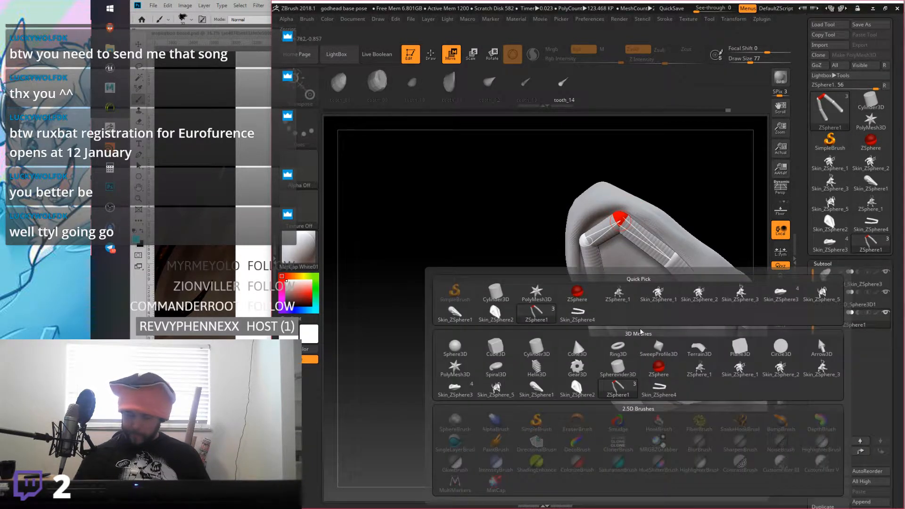
pyautogui.click(589, 307)
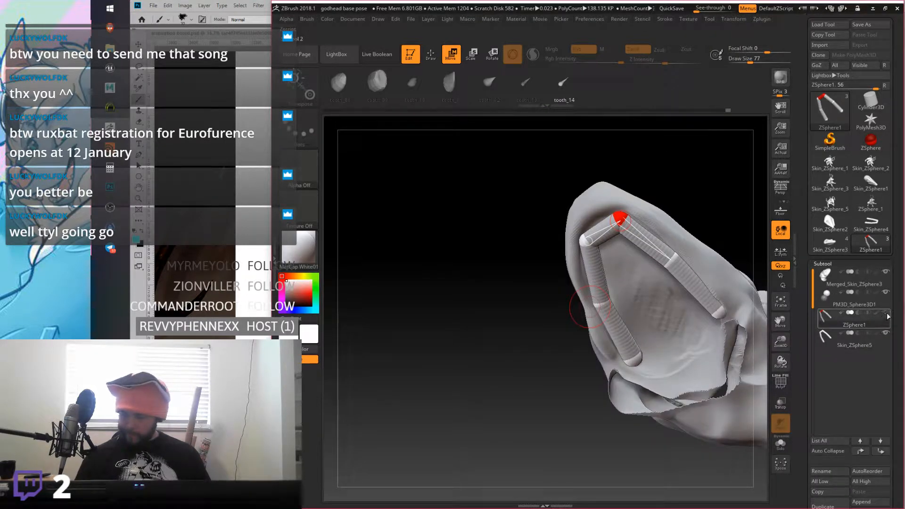
# Step: Hide the original ZSphere chain, make the Skin_ZSphere5 subtool active and switch to Draw mode
pyautogui.click(879, 340)
pyautogui.moveTo(834, 301)
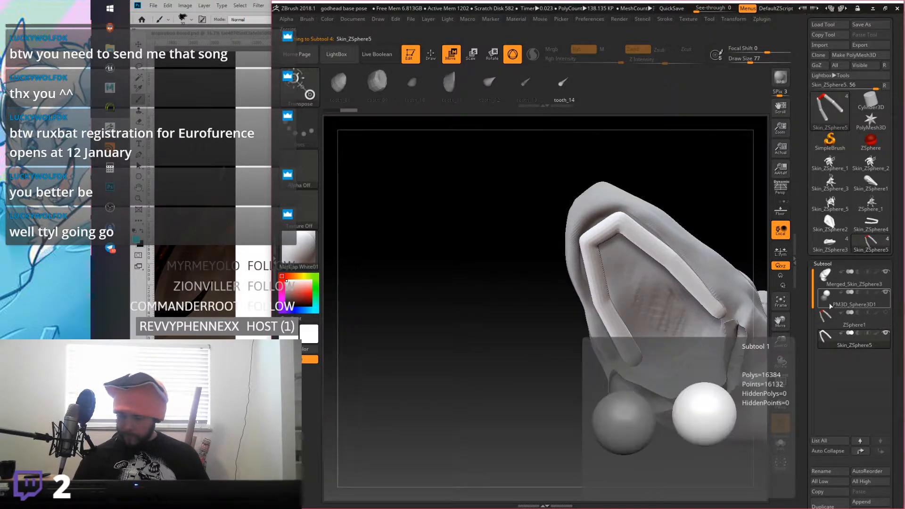
pyautogui.click(826, 282)
pyautogui.click(826, 336)
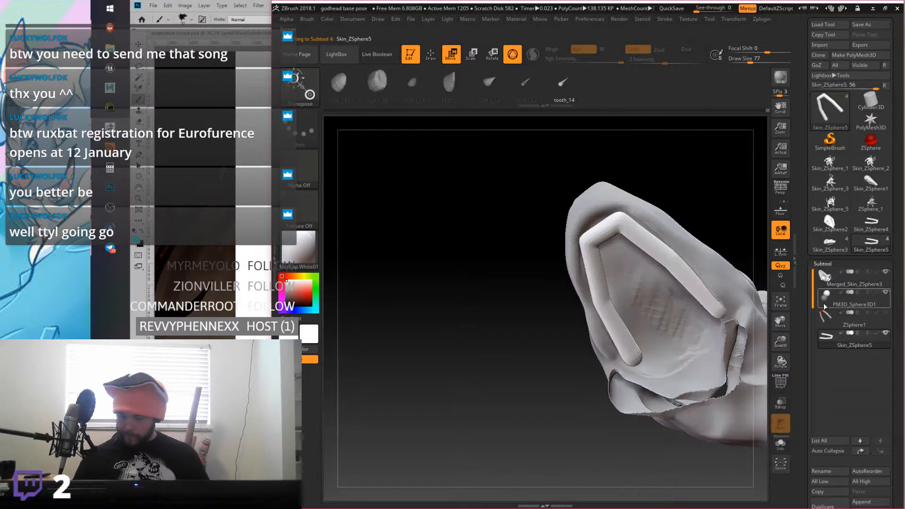
pyautogui.moveTo(676, 247); pyautogui.dragTo(651, 209, button='right')
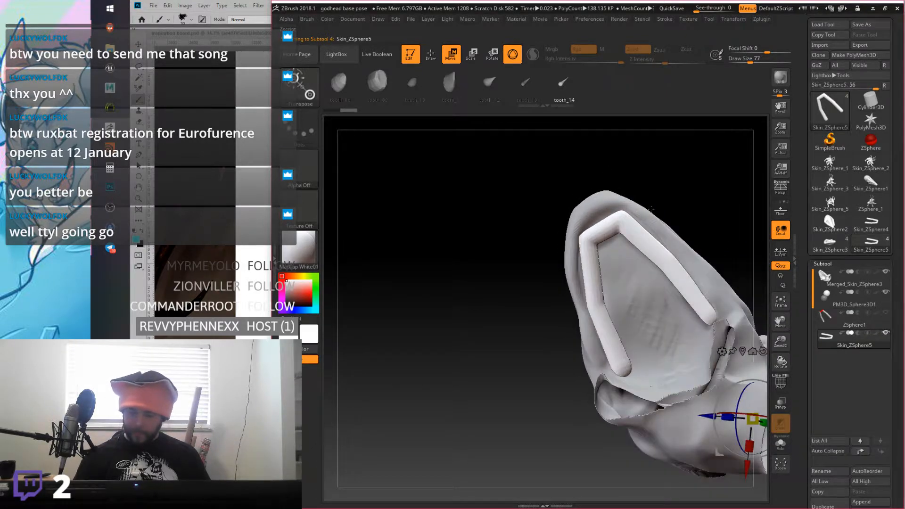
pyautogui.click(430, 53)
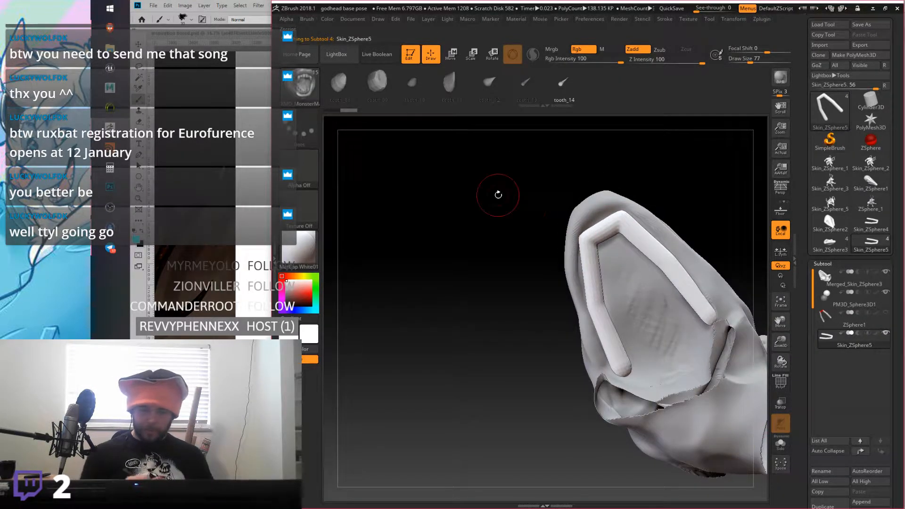
# Step: Flatten the gum tube along its side and front with the Flatten brush
pyautogui.click(302, 86)
pyautogui.click(403, 92)
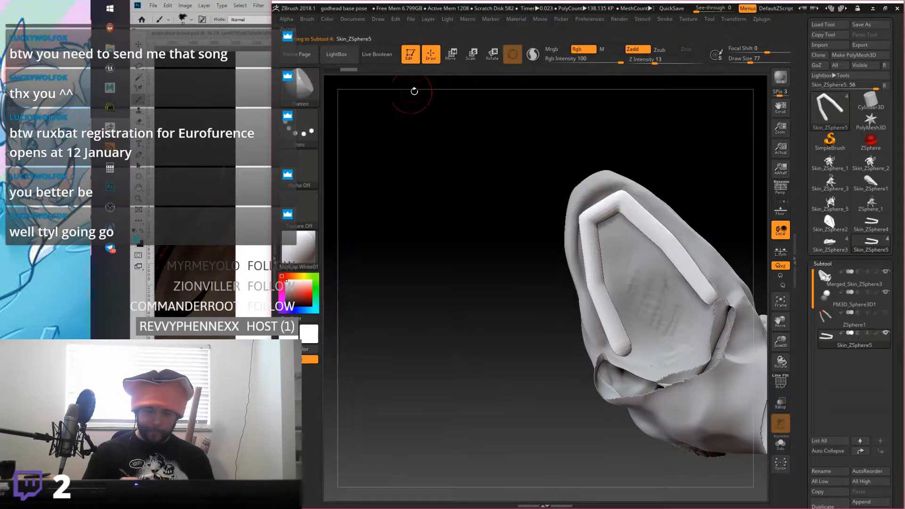
pyautogui.moveTo(596, 212); pyautogui.dragTo(583, 219, button='right')
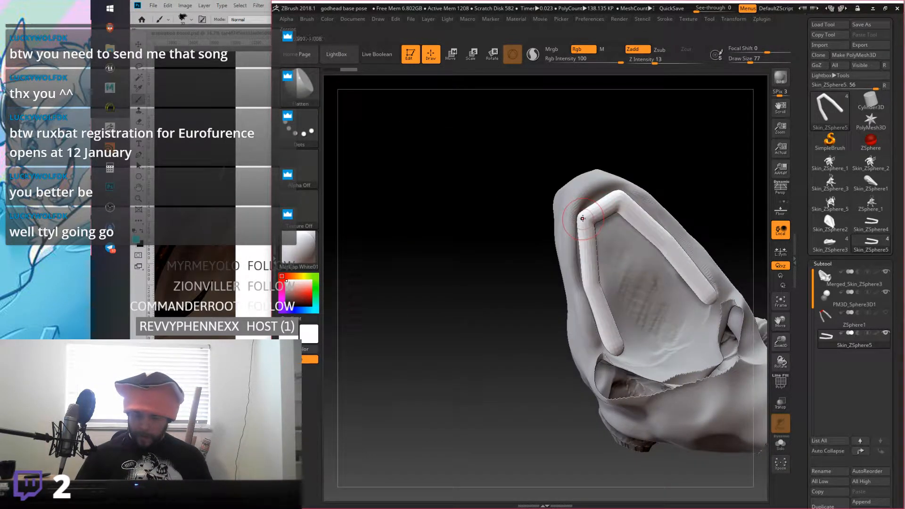
pyautogui.moveTo(596, 319); pyautogui.dragTo(617, 348)
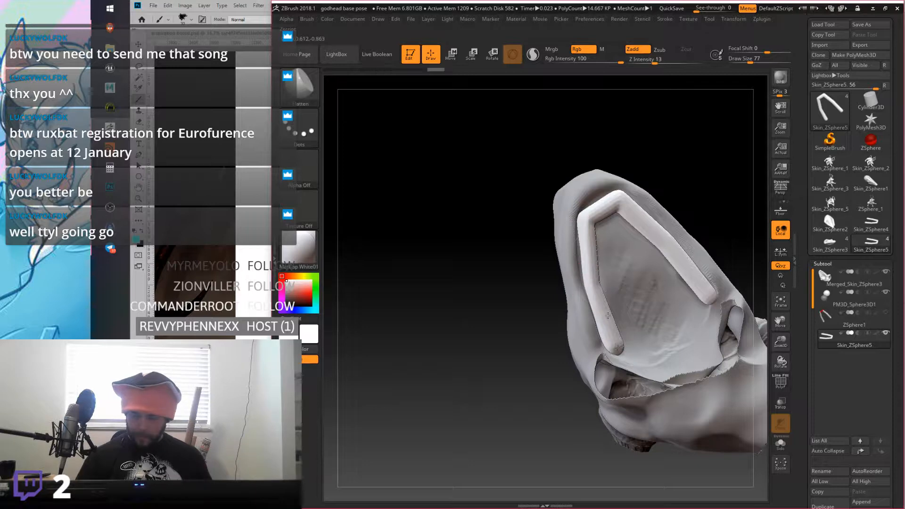
pyautogui.moveTo(606, 311)
pyautogui.mouseDown()
pyautogui.moveTo(589, 262)
pyautogui.moveTo(602, 210)
pyautogui.mouseUp()
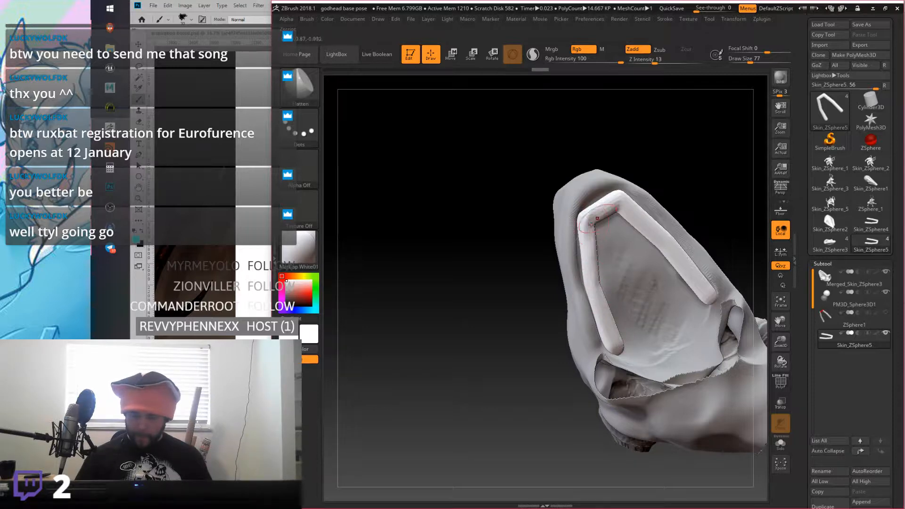
pyautogui.moveTo(636, 175); pyautogui.dragTo(628, 188)
# Step: Smooth the bends at the gum's front corners and along both of its side arms
pyautogui.press('shift')
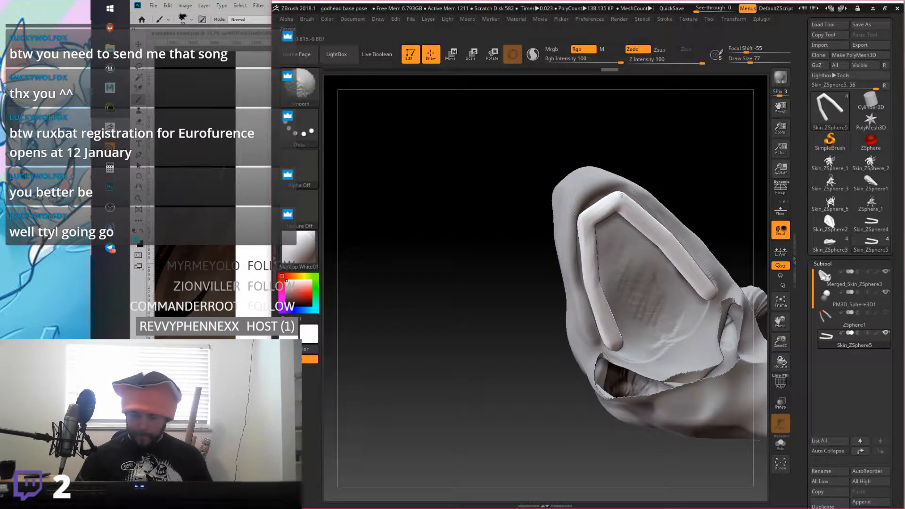
pyautogui.keyDown('shift'); pyautogui.moveTo(606, 330); pyautogui.dragTo(598, 289); pyautogui.keyUp('shift')
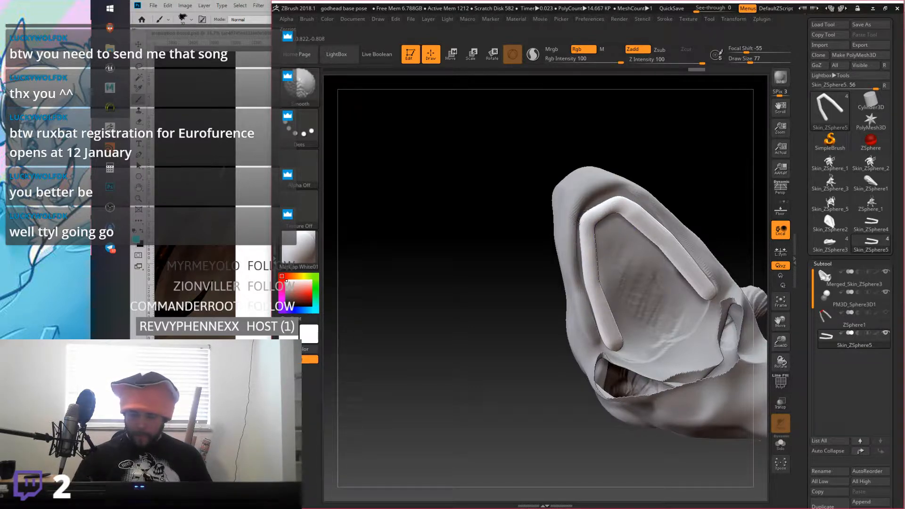
pyautogui.keyDown('shift'); pyautogui.moveTo(598, 298); pyautogui.dragTo(612, 344); pyautogui.keyUp('shift')
pyautogui.moveTo(528, 321); pyautogui.dragTo(559, 317)
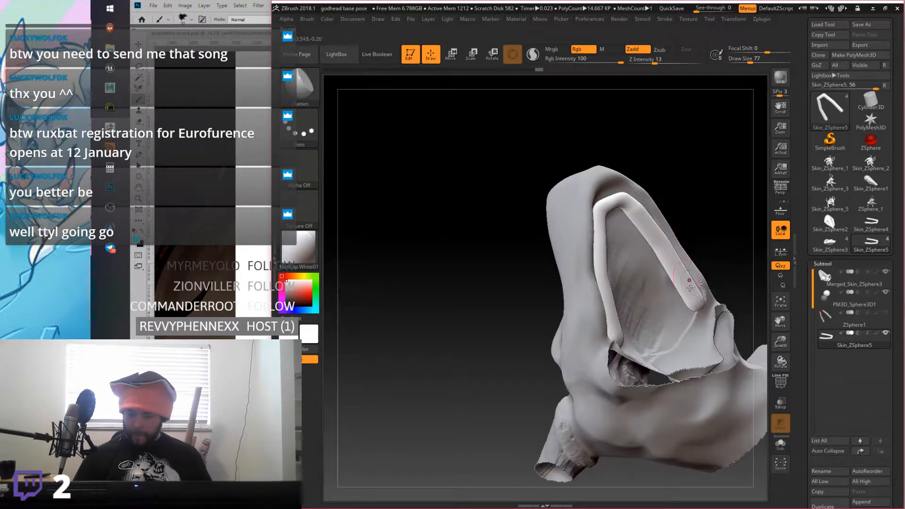
pyautogui.keyDown('shift'); pyautogui.moveTo(647, 233); pyautogui.dragTo(694, 303); pyautogui.keyUp('shift')
pyautogui.moveTo(721, 264); pyautogui.dragTo(679, 260)
pyautogui.moveTo(618, 202)
pyautogui.keyDown('shift'); pyautogui.mouseDown()
pyautogui.moveTo(650, 229)
pyautogui.moveTo(691, 304)
pyautogui.mouseUp(); pyautogui.keyUp('shift')
# Step: Flatten the gum's underside again from the rear end of the side arm to the front
pyautogui.moveTo(543, 320)
pyautogui.mouseDown()
pyautogui.moveTo(603, 278)
pyautogui.moveTo(663, 214)
pyautogui.moveTo(652, 180)
pyautogui.moveTo(611, 216)
pyautogui.moveTo(601, 350)
pyautogui.mouseUp()
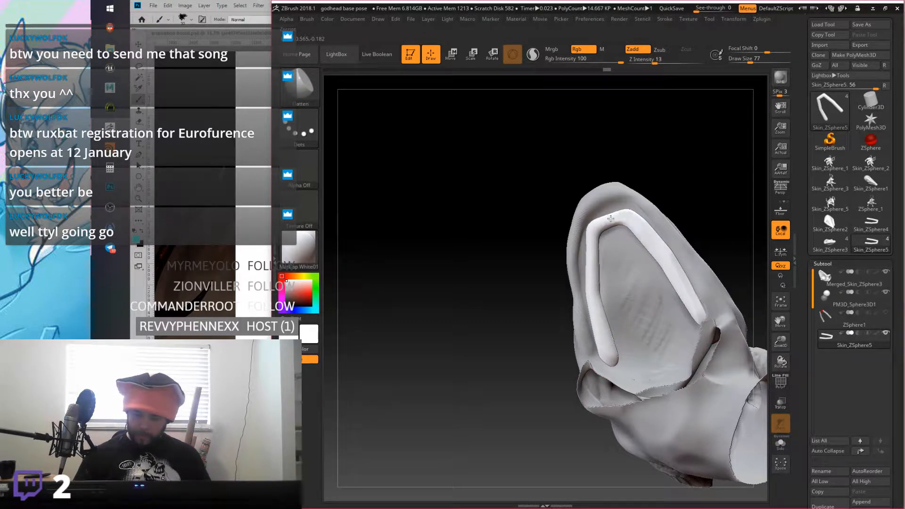
pyautogui.moveTo(610, 364); pyautogui.dragTo(628, 245)
pyautogui.moveTo(629, 246); pyautogui.dragTo(632, 259, button='right')
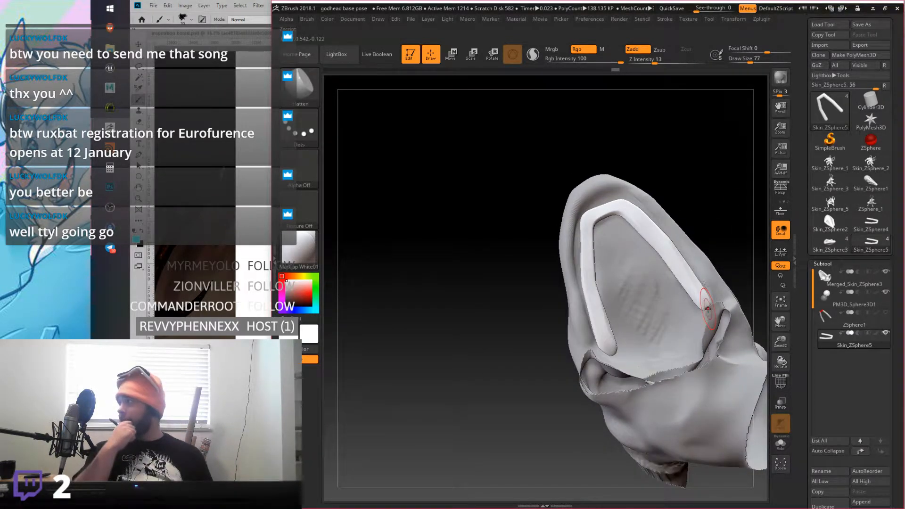
# Step: Choose the XMD monster teeth insert brush and its tooth_01 mesh
pyautogui.click(305, 94)
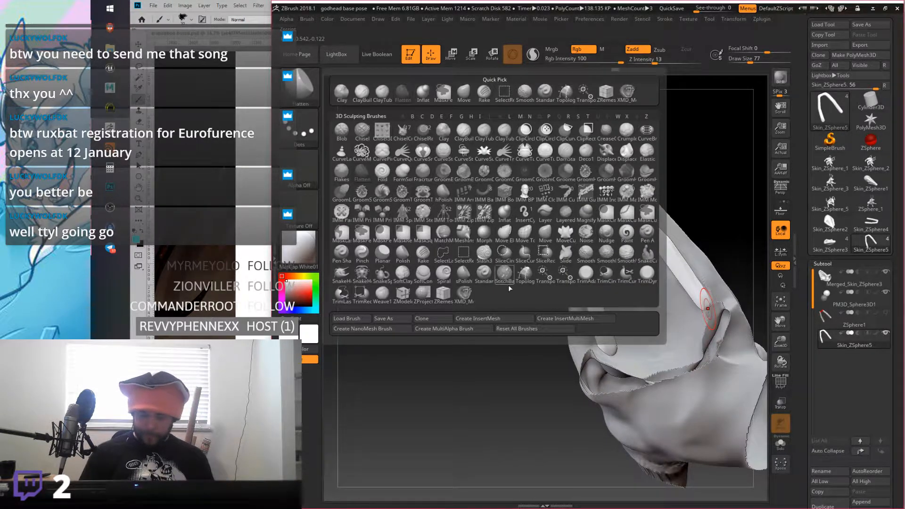
pyautogui.click(464, 296)
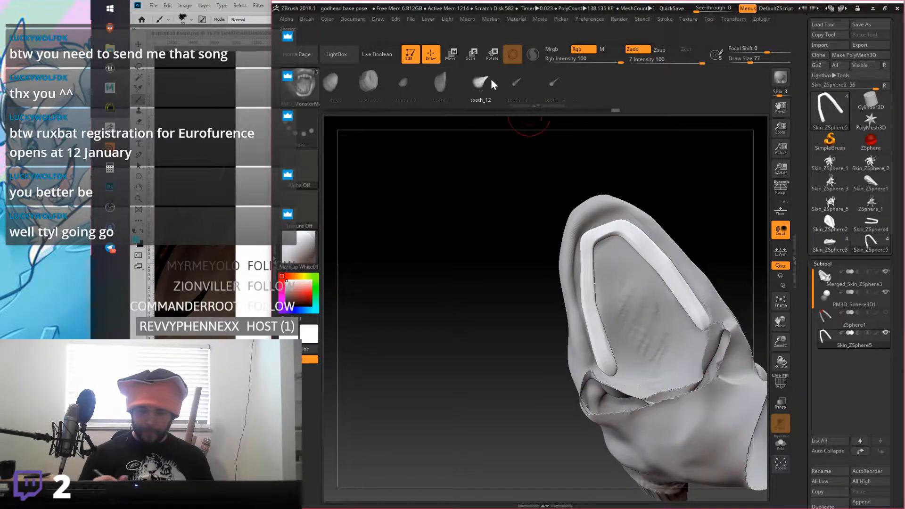
pyautogui.moveTo(490, 90); pyautogui.dragTo(726, 97)
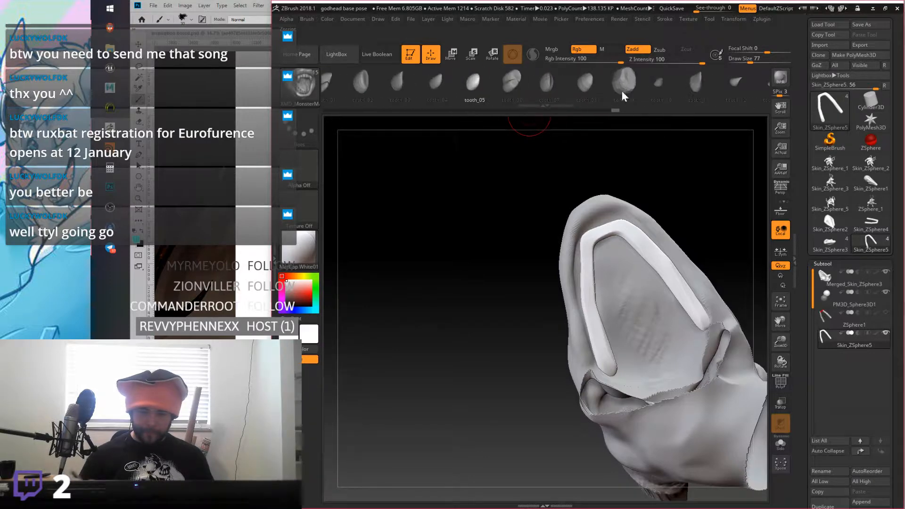
pyautogui.moveTo(513, 84); pyautogui.dragTo(601, 91)
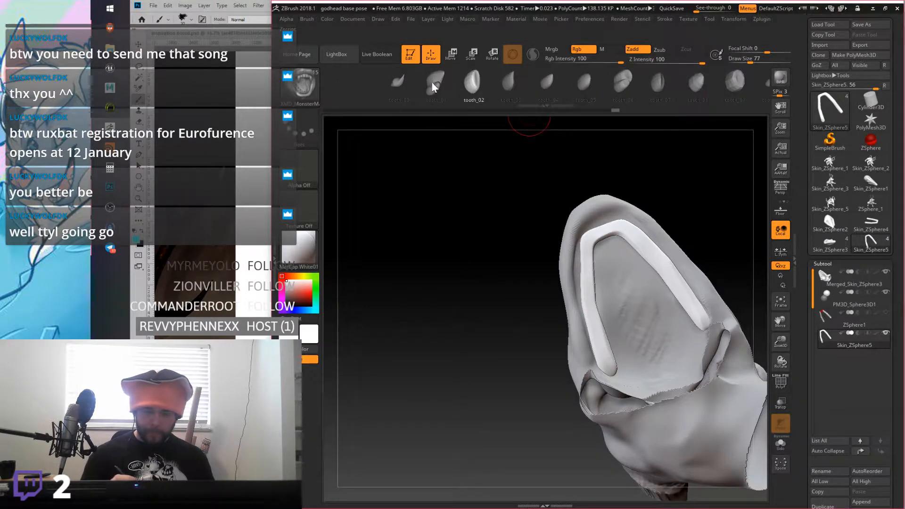
pyautogui.click(432, 84)
pyautogui.moveTo(628, 224); pyautogui.dragTo(653, 249)
pyautogui.moveTo(660, 209)
pyautogui.mouseDown()
pyautogui.moveTo(660, 263)
pyautogui.moveTo(659, 184)
pyautogui.moveTo(655, 209)
pyautogui.mouseUp()
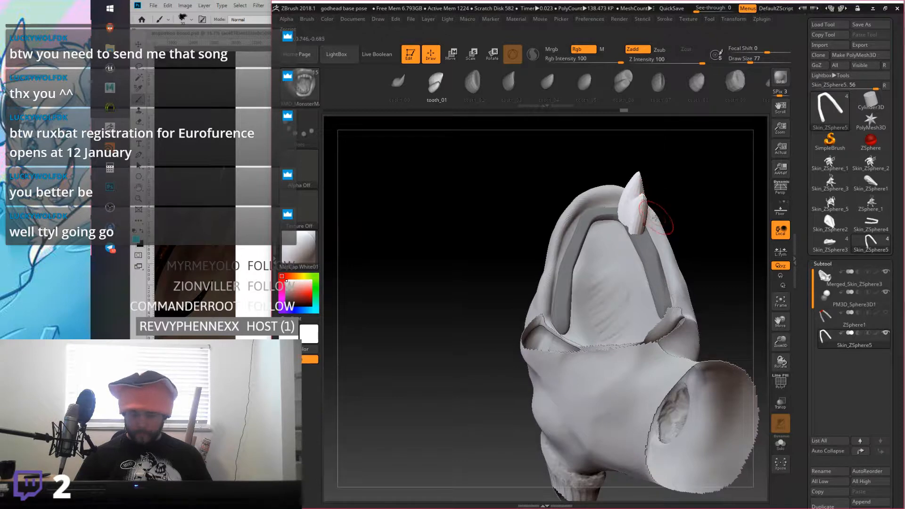
pyautogui.hotkey('ctrl', 'z')
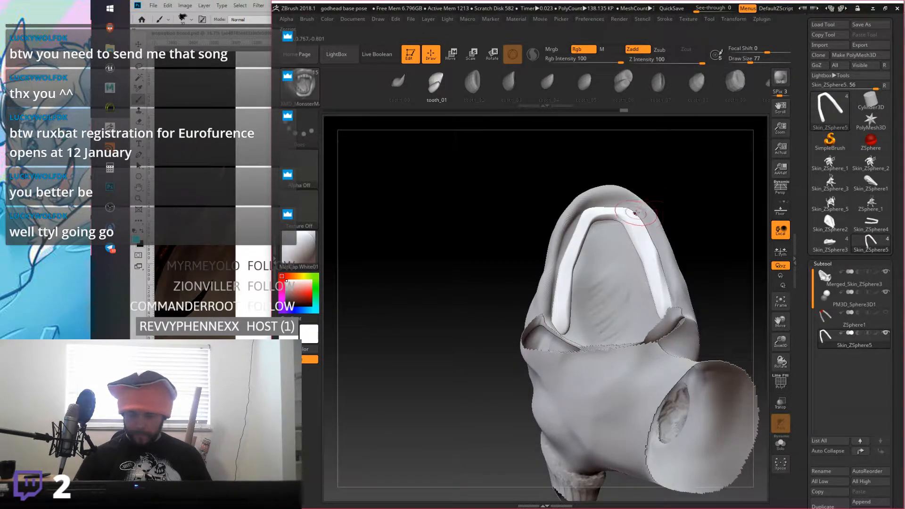
# Step: Insert a small tooth_01 mesh at one front corner of the gum
pyautogui.moveTo(631, 221); pyautogui.dragTo(634, 219)
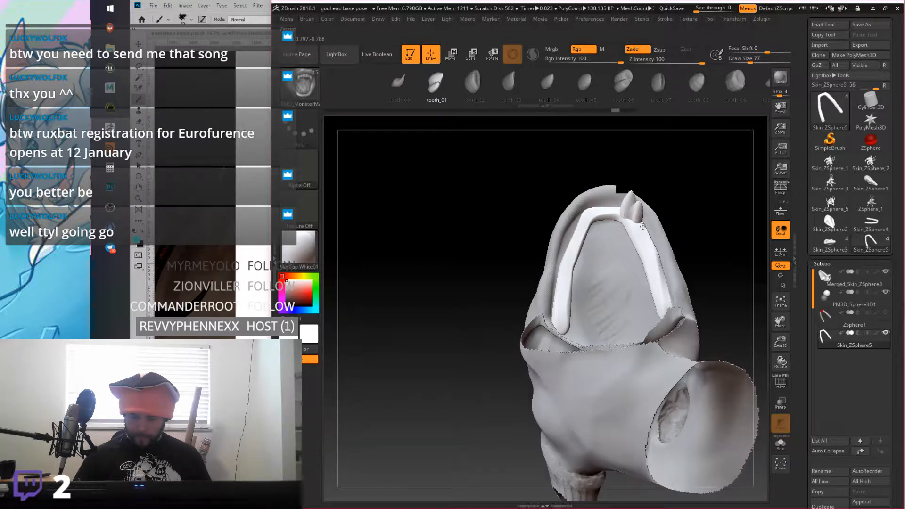
pyautogui.keyDown('ctrl'); pyautogui.click(655, 193); pyautogui.keyUp('ctrl')
pyautogui.moveTo(655, 194); pyautogui.dragTo(666, 219)
pyautogui.moveTo(666, 219); pyautogui.dragTo(635, 164, button='right')
pyautogui.rightClick(657, 184)
# Step: Position the inserted tooth with the Move gizmo so its root seats in the gum's front corner, adjusting it from several sides
pyautogui.click(450, 54)
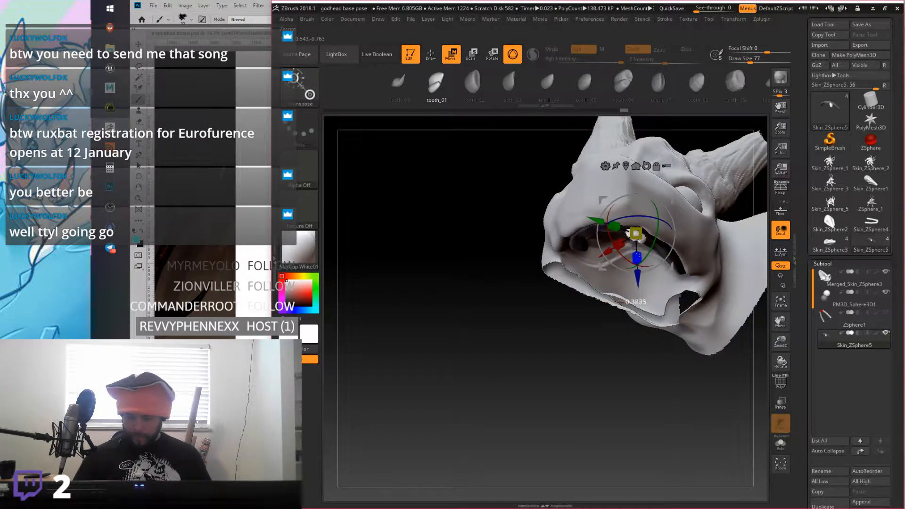
pyautogui.moveTo(635, 233); pyautogui.dragTo(661, 229, button='right')
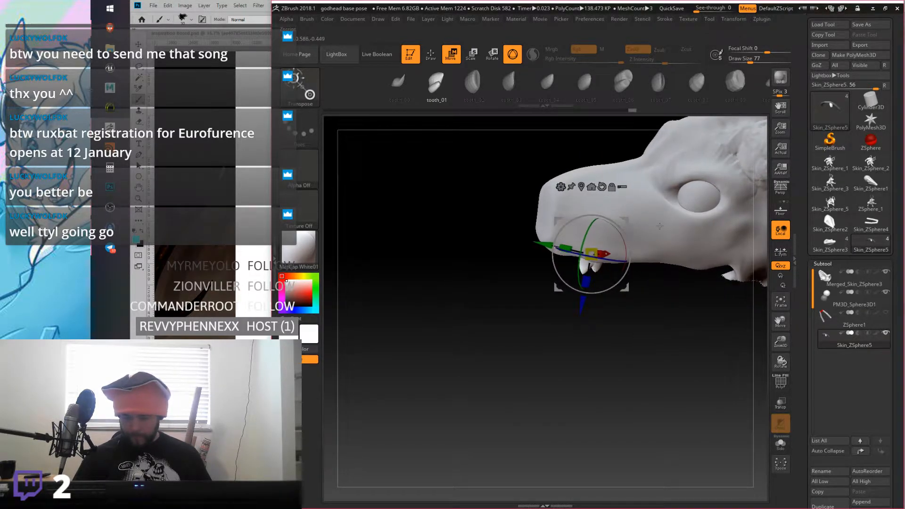
pyautogui.moveTo(617, 223); pyautogui.dragTo(619, 224)
pyautogui.moveTo(618, 223); pyautogui.dragTo(653, 264, button='right')
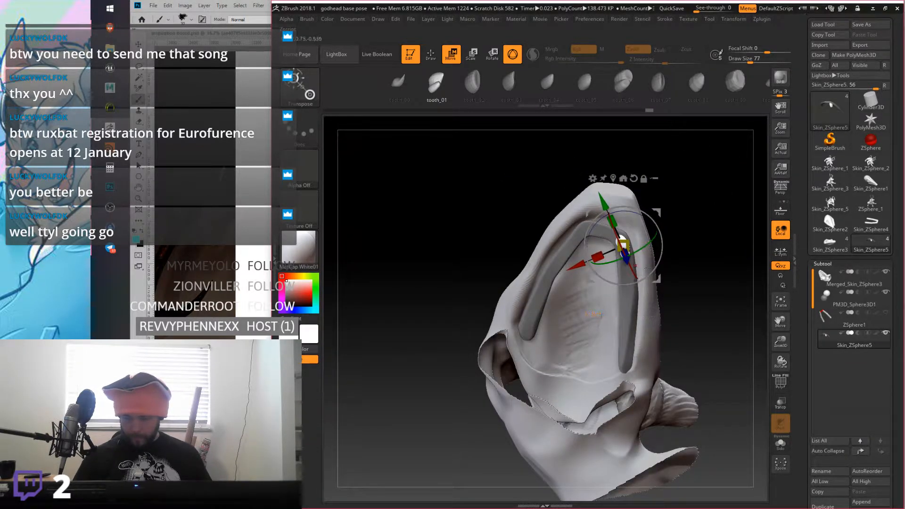
pyautogui.moveTo(658, 281); pyautogui.dragTo(660, 286)
pyautogui.moveTo(660, 286); pyautogui.dragTo(677, 225, button='right')
pyautogui.moveTo(599, 238); pyautogui.dragTo(601, 238)
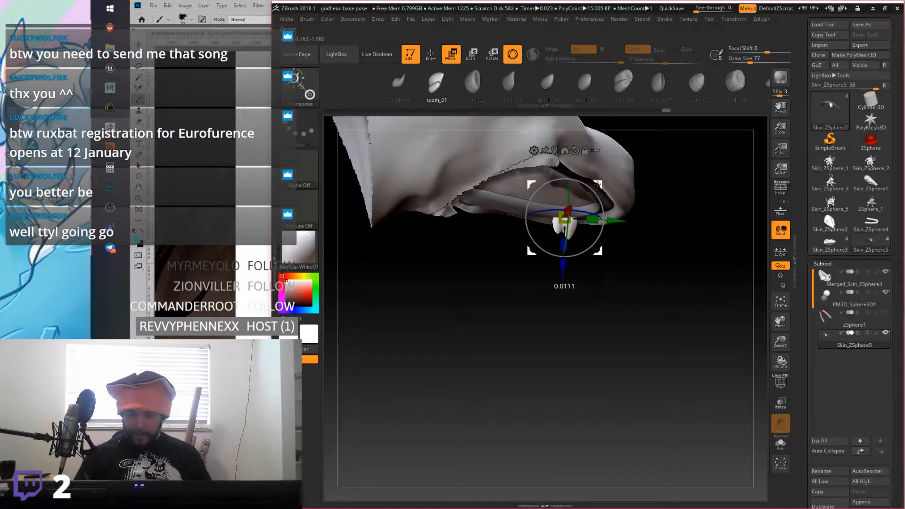
pyautogui.moveTo(601, 175); pyautogui.dragTo(711, 208, button='right')
pyautogui.moveTo(683, 245); pyautogui.dragTo(661, 193)
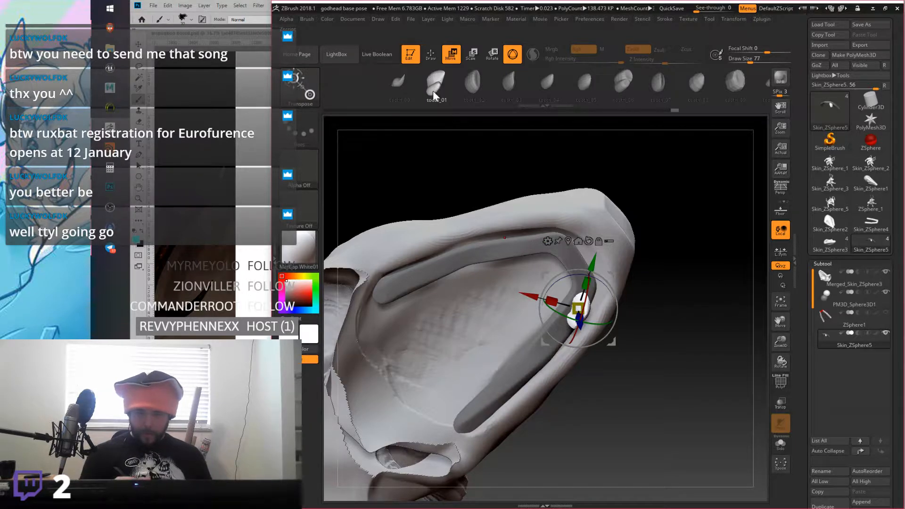
# Step: Insert a second tooth_01 mesh at the gum's opposite front corner
pyautogui.click(431, 53)
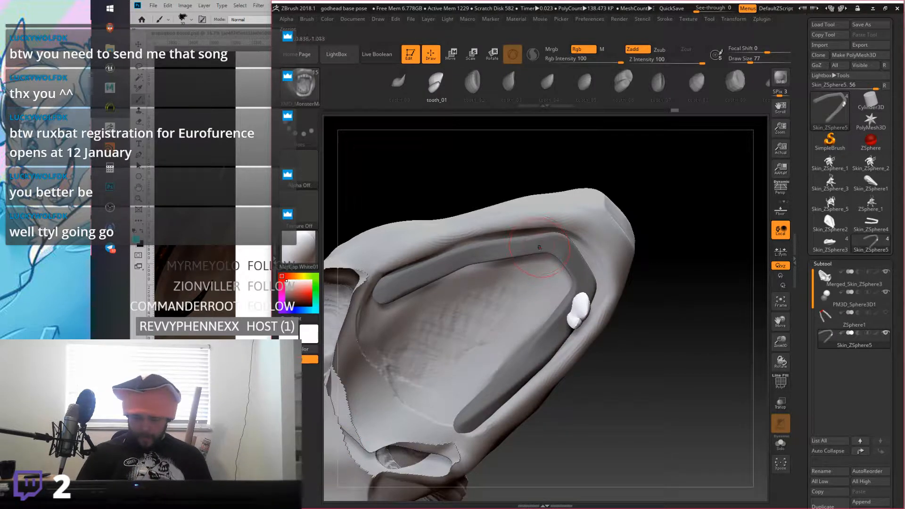
pyautogui.moveTo(537, 246)
pyautogui.mouseDown()
pyautogui.moveTo(524, 249)
pyautogui.moveTo(531, 245)
pyautogui.mouseUp()
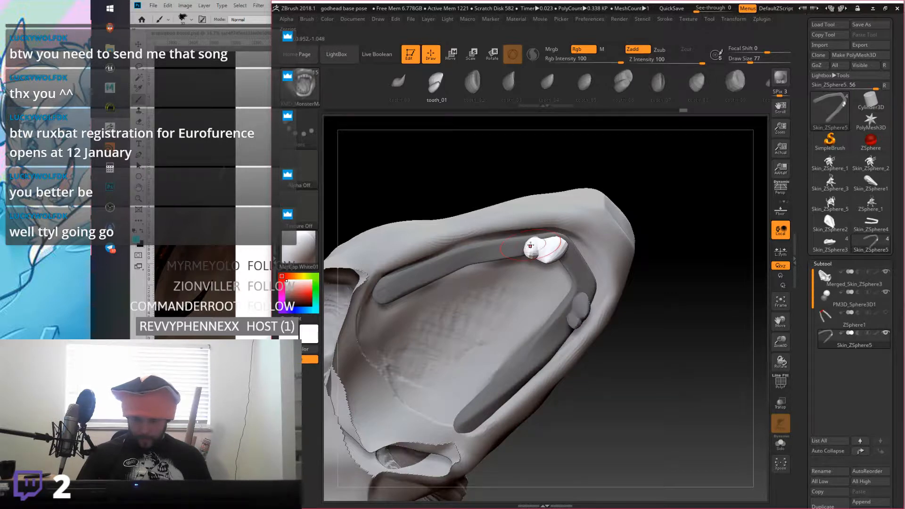
pyautogui.moveTo(509, 155); pyautogui.dragTo(585, 245)
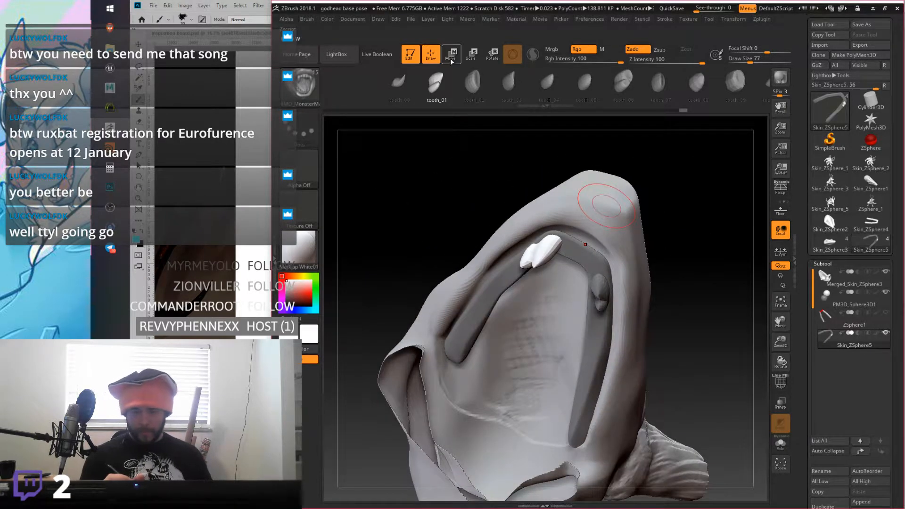
# Step: Scale and reorient the second tooth with the gizmo to fit the gum at its front corner
pyautogui.click(470, 54)
pyautogui.moveTo(592, 162); pyautogui.dragTo(602, 202)
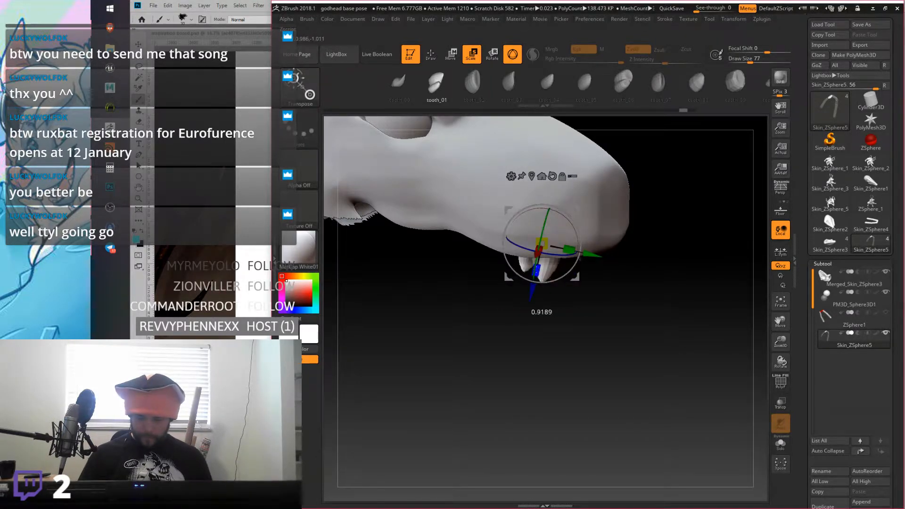
pyautogui.moveTo(590, 292); pyautogui.dragTo(590, 181)
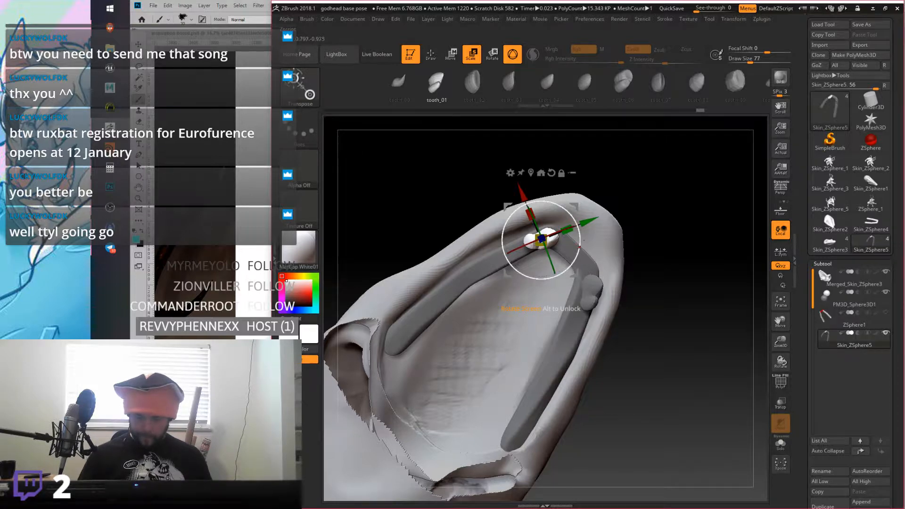
pyautogui.moveTo(569, 216); pyautogui.dragTo(603, 195)
pyautogui.moveTo(550, 256); pyautogui.dragTo(549, 319)
pyautogui.moveTo(580, 202); pyautogui.dragTo(604, 216)
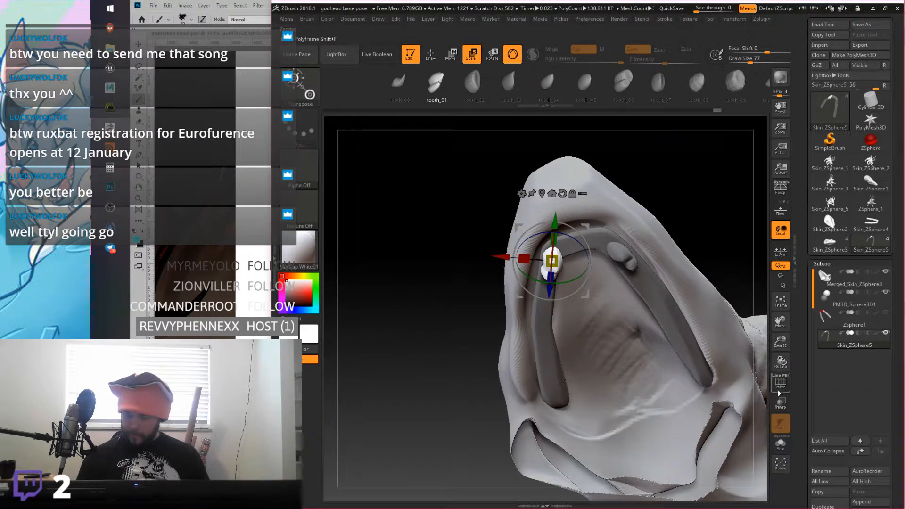
# Step: Show the polyframe and center the gizmo on the first tooth, keeping the Skin_ZSphere5 subtool active
pyautogui.hotkey('shift', 'f')
pyautogui.click(622, 252)
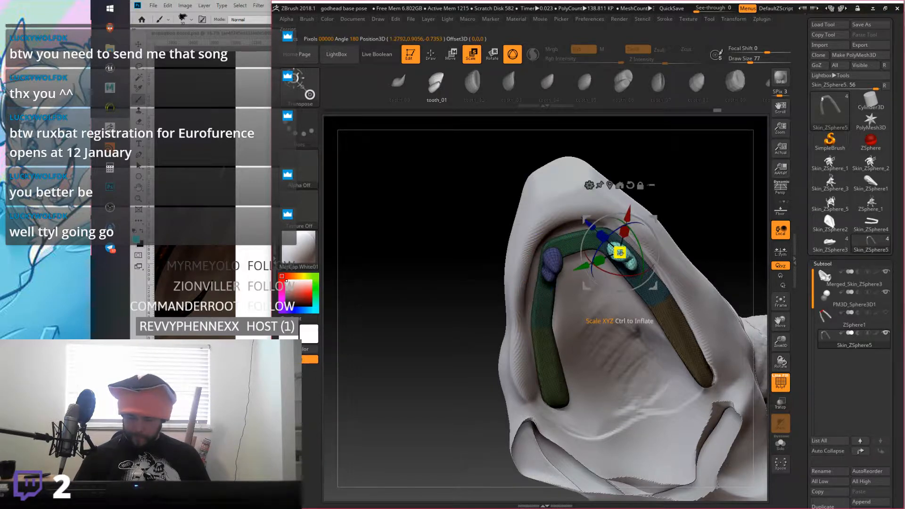
pyautogui.moveTo(622, 251); pyautogui.dragTo(638, 210)
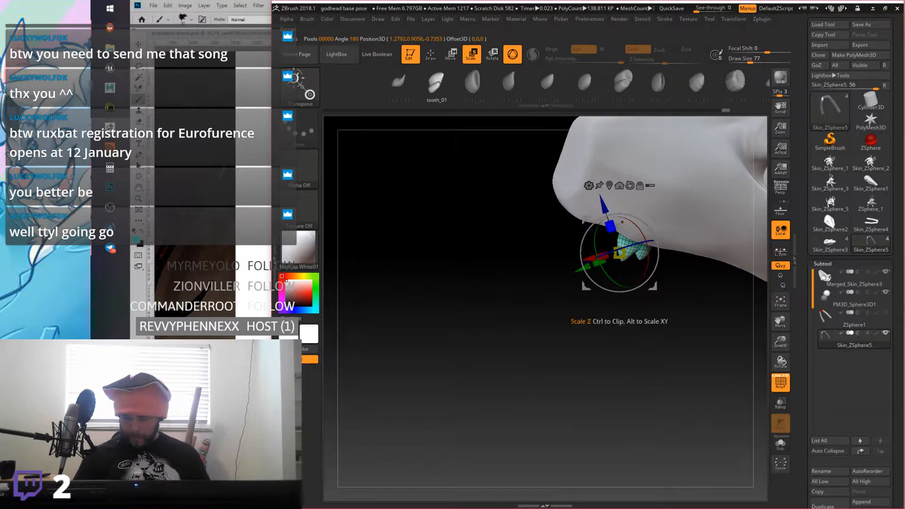
pyautogui.moveTo(627, 213)
pyautogui.mouseDown()
pyautogui.moveTo(637, 207)
pyautogui.moveTo(609, 266)
pyautogui.moveTo(638, 208)
pyautogui.mouseUp()
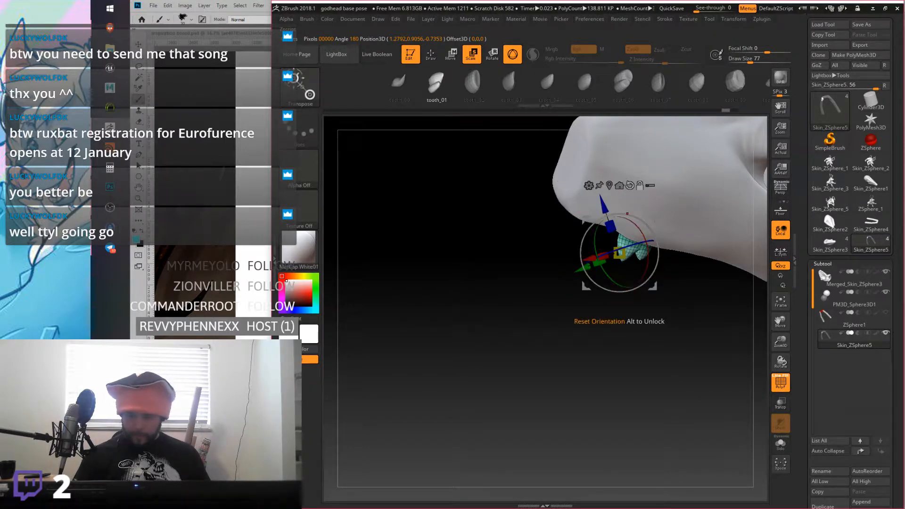
pyautogui.keyDown('alt'); pyautogui.click(640, 188); pyautogui.keyUp('alt')
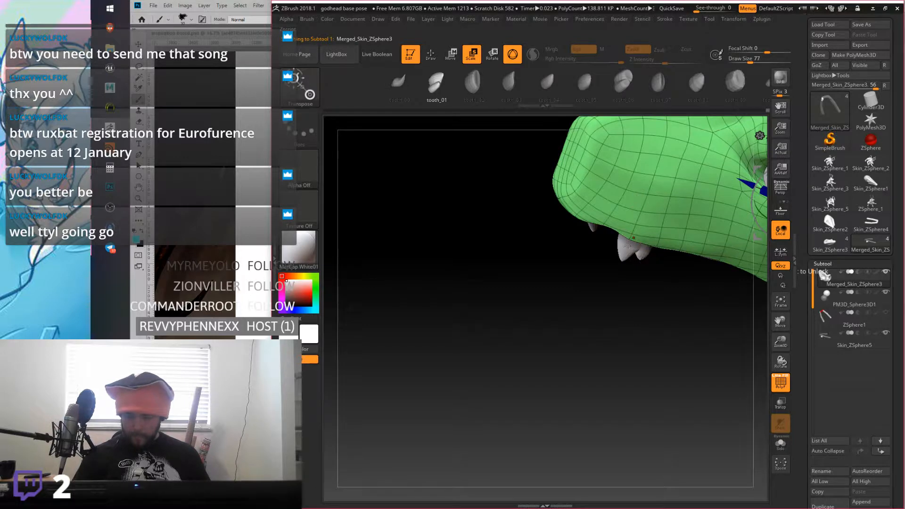
pyautogui.keyDown('alt'); pyautogui.click(629, 242); pyautogui.keyUp('alt')
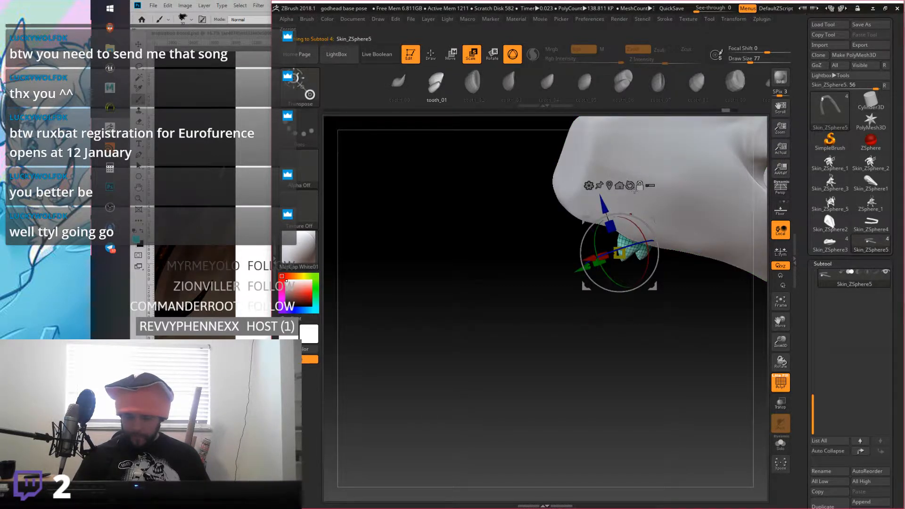
# Step: Rotate the first tooth with the gizmo so it follows the gum's bend at the front corner
pyautogui.moveTo(629, 223); pyautogui.dragTo(650, 227)
pyautogui.moveTo(649, 228); pyautogui.dragTo(687, 294, button='right')
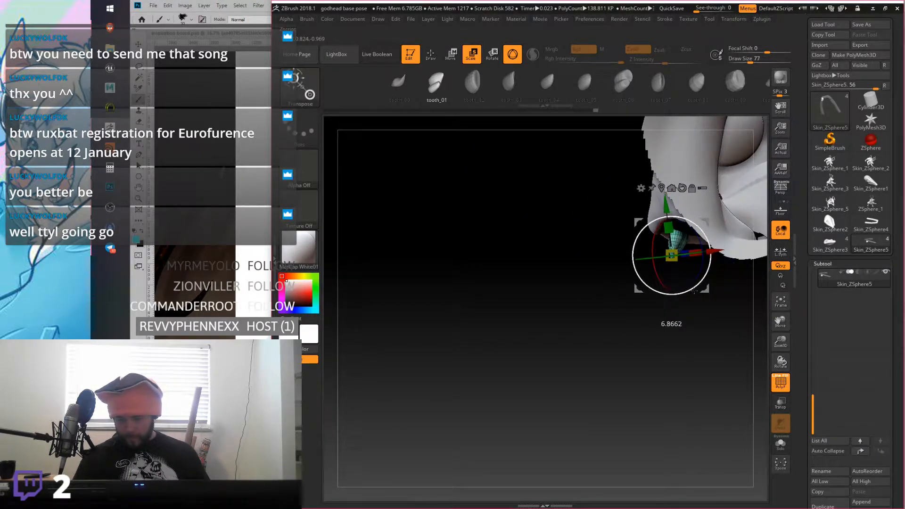
pyautogui.moveTo(697, 289); pyautogui.dragTo(699, 286)
pyautogui.moveTo(700, 286); pyautogui.dragTo(693, 243, button='right')
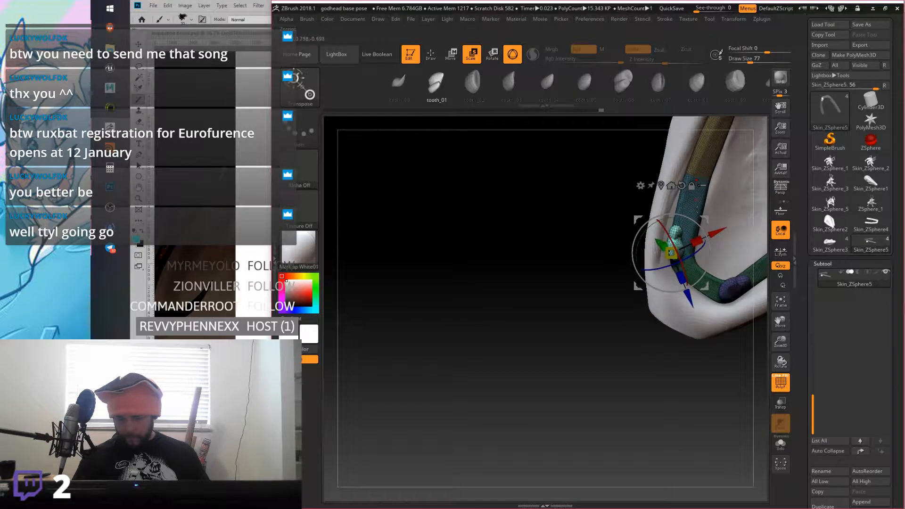
pyautogui.moveTo(695, 242); pyautogui.dragTo(703, 240)
pyautogui.moveTo(717, 190); pyautogui.dragTo(641, 209, button='right')
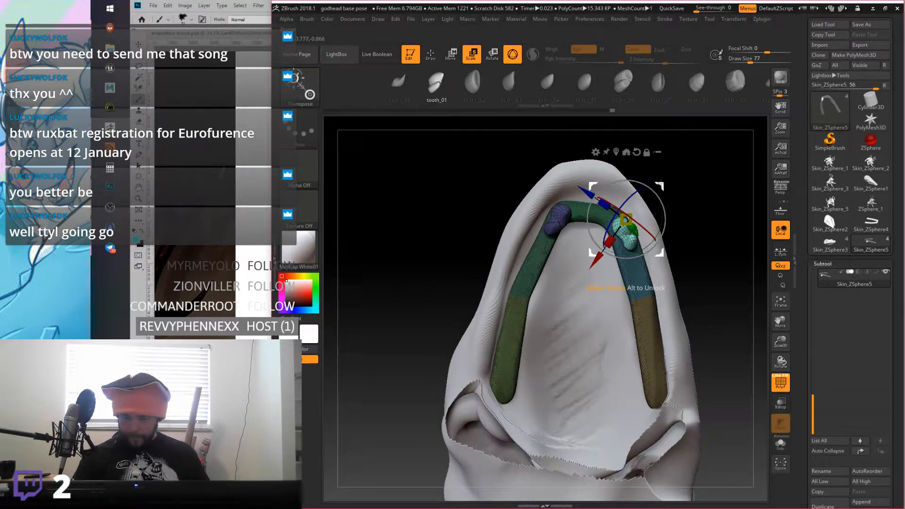
# Step: Nudge the selected tooth with the gizmo so it sits against the gum at the front corner
pyautogui.moveTo(661, 181); pyautogui.dragTo(659, 176)
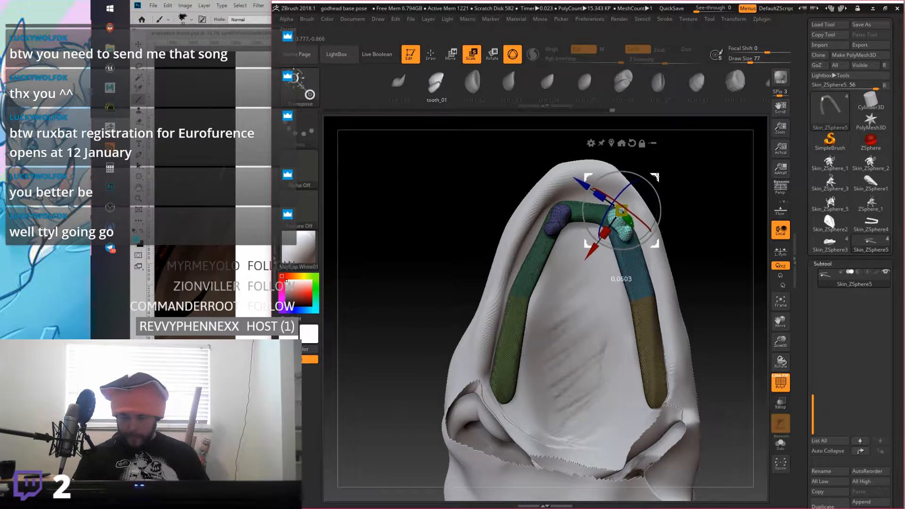
pyautogui.moveTo(673, 179); pyautogui.dragTo(681, 153, button='right')
pyautogui.moveTo(680, 199); pyautogui.dragTo(679, 229)
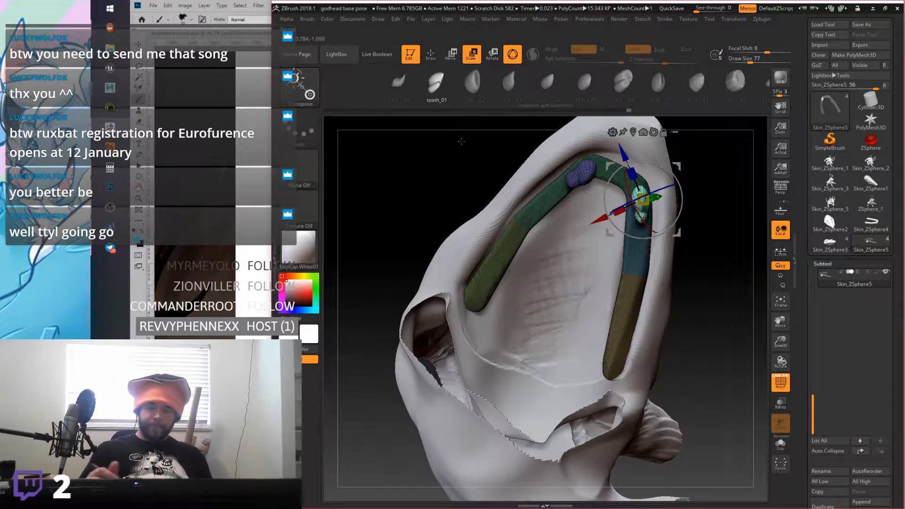
# Step: Choose the tooth_04 insert mesh and insert one on the gum between the two front corner teeth
pyautogui.click(520, 81)
pyautogui.moveTo(688, 268); pyautogui.dragTo(652, 135)
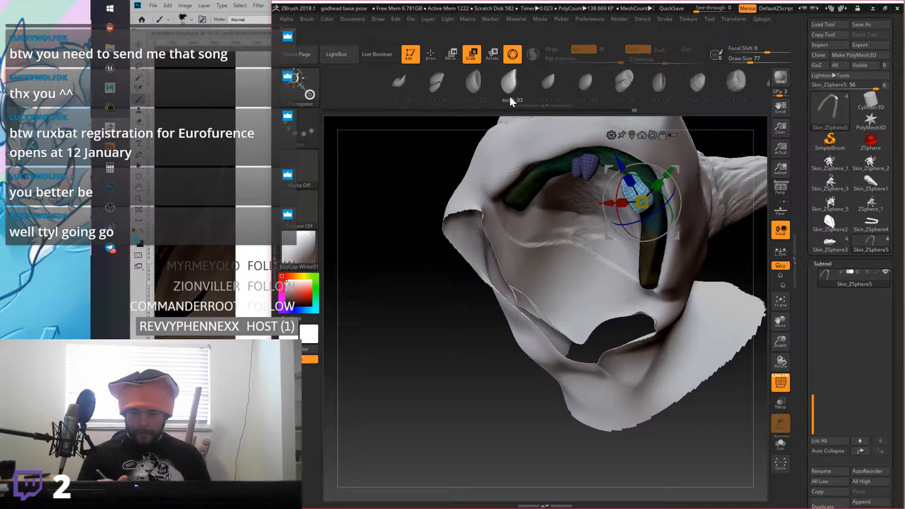
pyautogui.click(553, 81)
pyautogui.moveTo(722, 257); pyautogui.dragTo(717, 172)
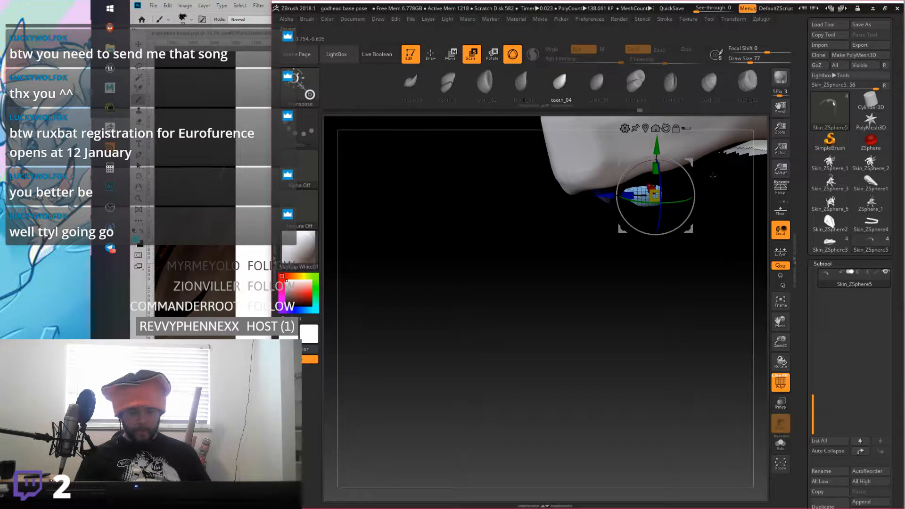
pyautogui.moveTo(710, 181); pyautogui.dragTo(619, 129)
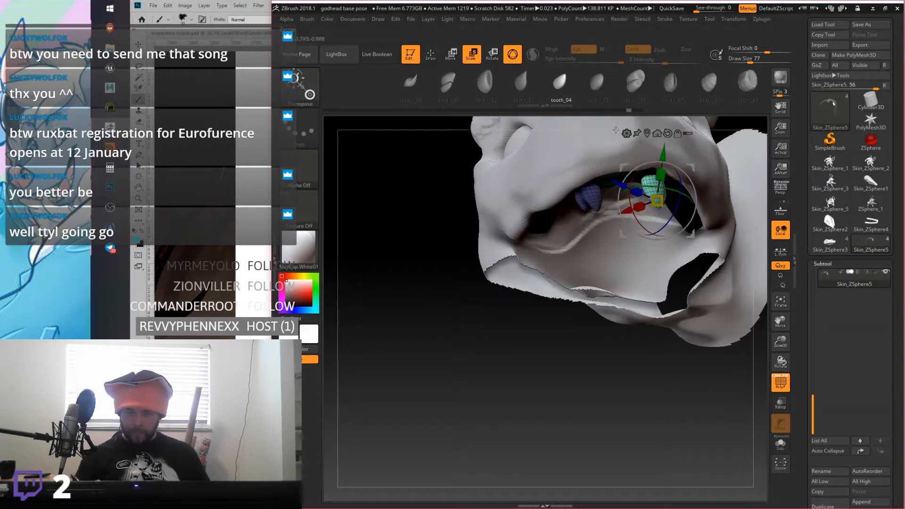
pyautogui.click(431, 54)
pyautogui.moveTo(538, 330); pyautogui.dragTo(619, 141)
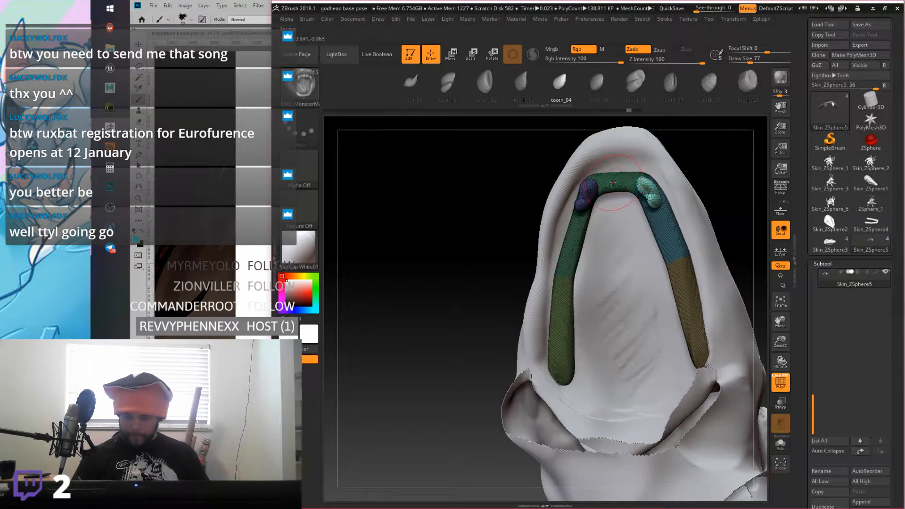
pyautogui.moveTo(622, 183); pyautogui.dragTo(617, 172)
pyautogui.moveTo(698, 132)
pyautogui.mouseDown()
pyautogui.moveTo(631, 188)
pyautogui.moveTo(678, 198)
pyautogui.moveTo(696, 181)
pyautogui.mouseUp()
pyautogui.moveTo(639, 236); pyautogui.dragTo(658, 243)
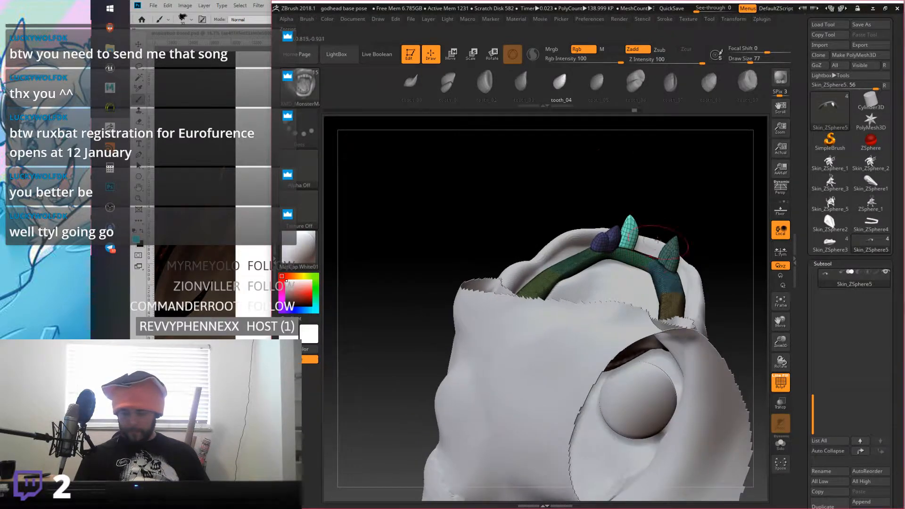
# Step: Move, rotate and scale the tooth_04 mesh with the gizmo to fit the gum beside the larger corner tooth
pyautogui.click(452, 54)
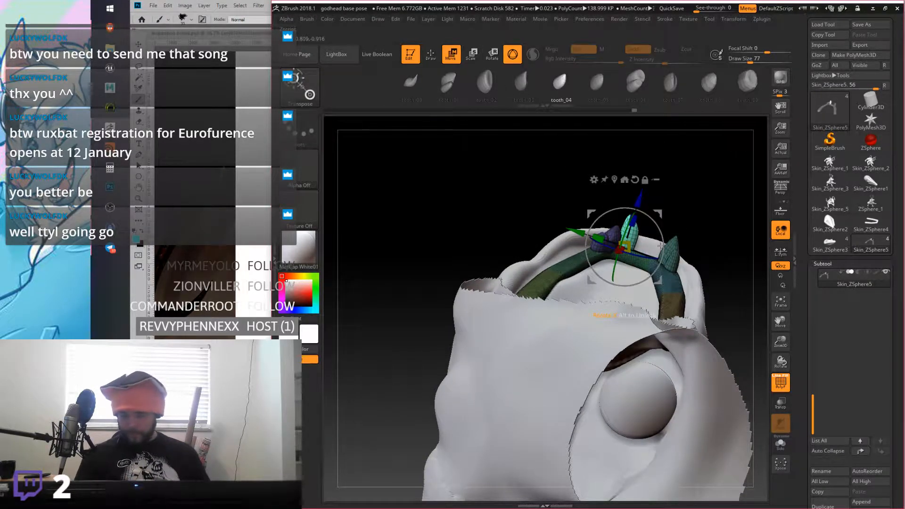
pyautogui.moveTo(590, 155); pyautogui.dragTo(592, 128)
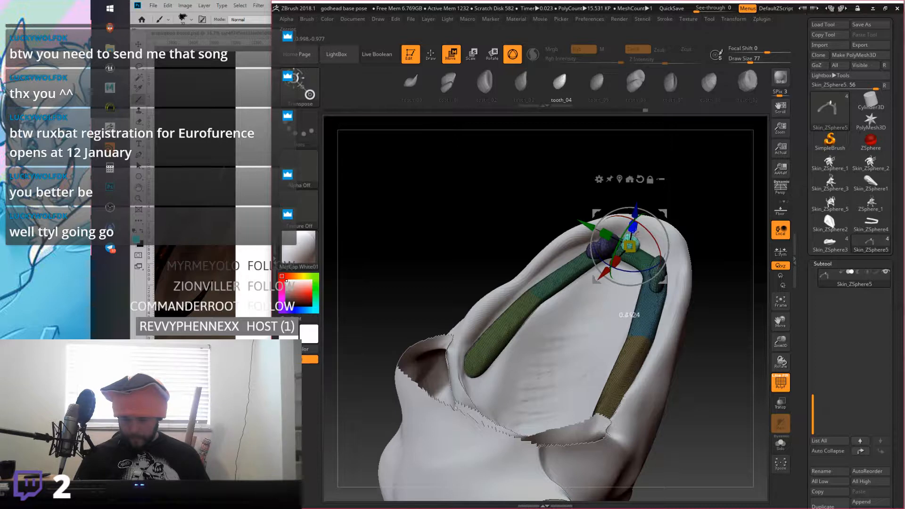
pyautogui.moveTo(641, 212); pyautogui.dragTo(681, 211, button='right')
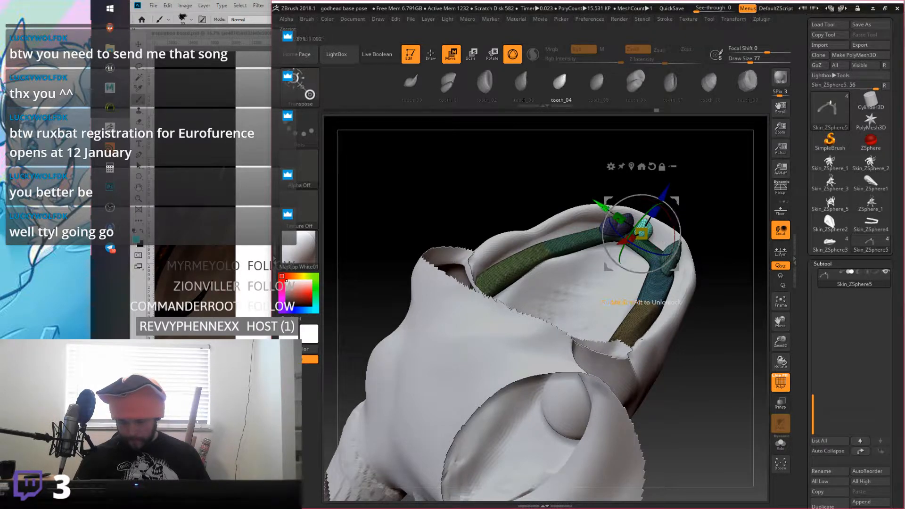
pyautogui.moveTo(697, 207); pyautogui.dragTo(663, 220, button='right')
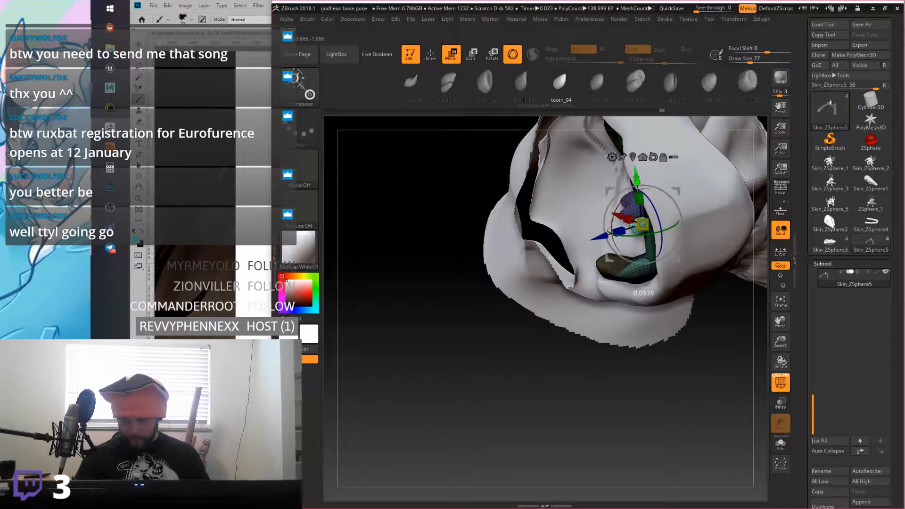
pyautogui.moveTo(636, 178); pyautogui.dragTo(706, 216, button='right')
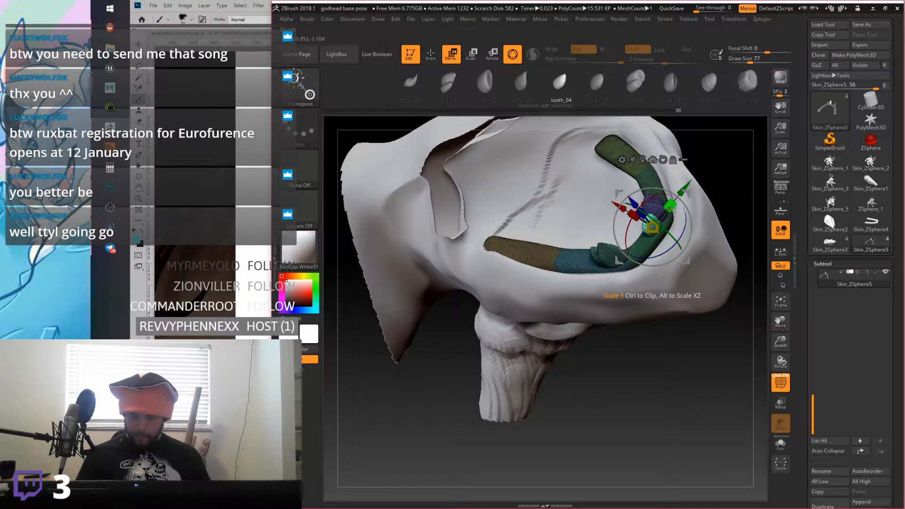
pyautogui.moveTo(670, 206); pyautogui.dragTo(676, 206)
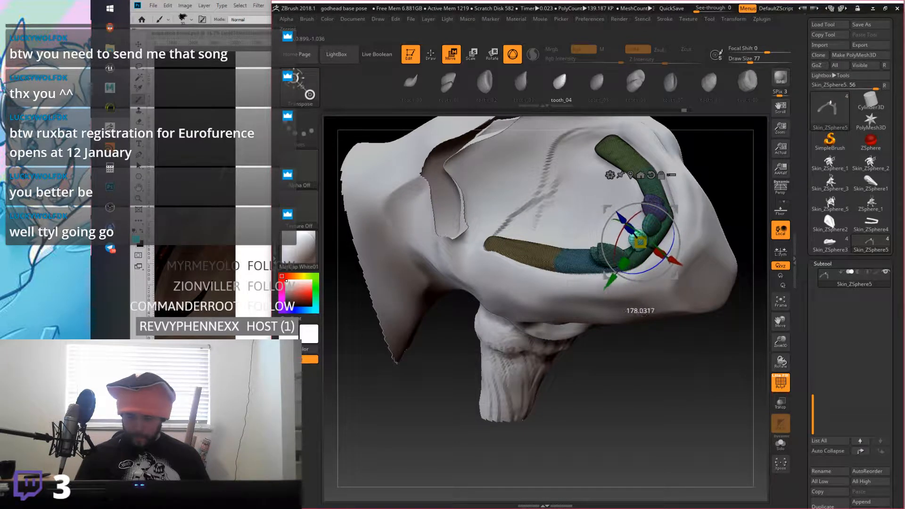
# Step: Duplicate the small tooth and rotate the copy to sit beside it along the gum's front edge
pyautogui.moveTo(493, 231); pyautogui.dragTo(495, 230)
pyautogui.moveTo(495, 230); pyautogui.dragTo(679, 245, button='right')
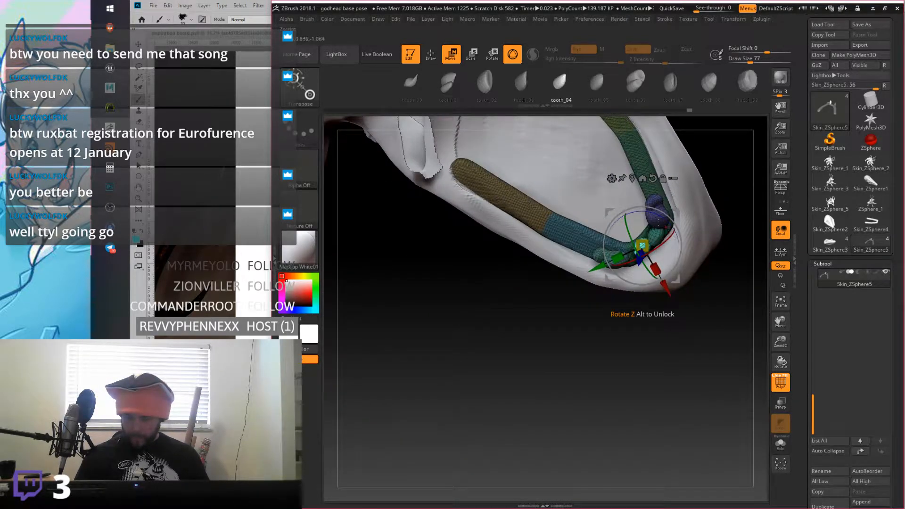
pyautogui.moveTo(637, 211); pyautogui.dragTo(653, 227, button='right')
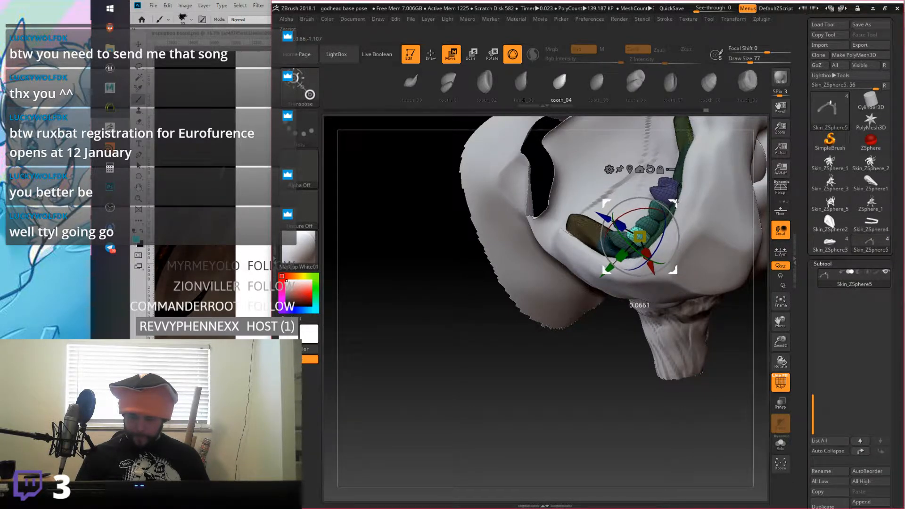
# Step: Add another copy of the small tooth and fit it to the gum's front bend, undoing the last gizmo adjustments
pyautogui.moveTo(678, 200); pyautogui.dragTo(675, 222)
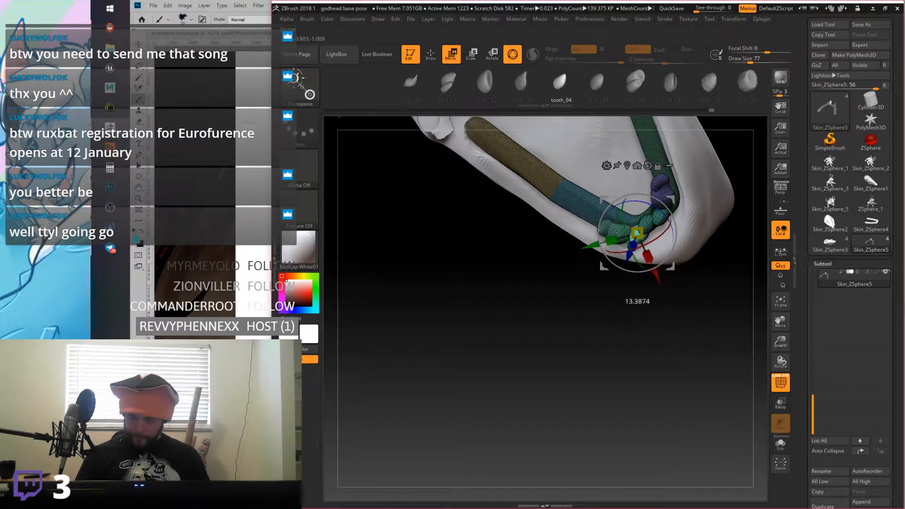
pyautogui.moveTo(667, 226)
pyautogui.mouseDown()
pyautogui.moveTo(683, 133)
pyautogui.moveTo(672, 228)
pyautogui.mouseUp()
pyautogui.moveTo(678, 169); pyautogui.dragTo(595, 258)
pyautogui.click(595, 256)
pyautogui.moveTo(634, 217); pyautogui.dragTo(627, 233)
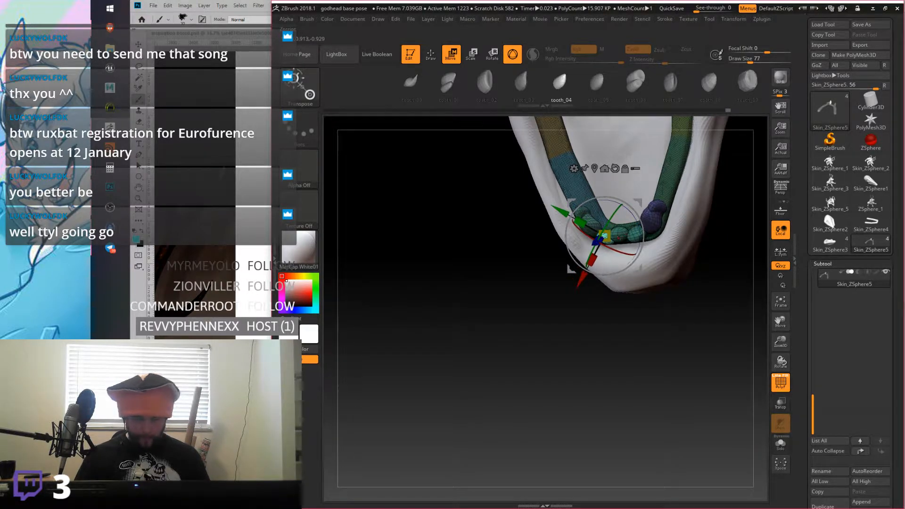
pyautogui.hotkey('ctrl', 'z')
pyautogui.hotkey('ctrl', 'z')
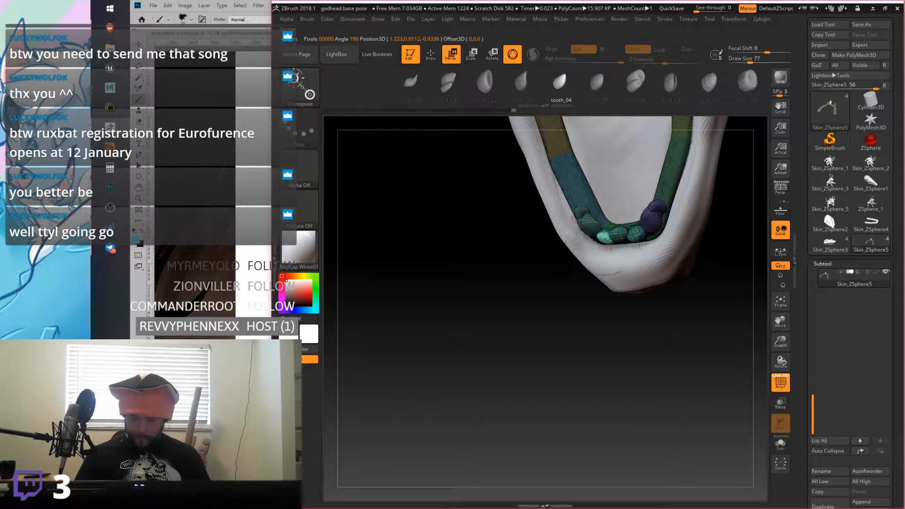
# Step: Isolate the small front teeth to check their polygroup, and restore the visibility of the whole gum
pyautogui.click(429, 57)
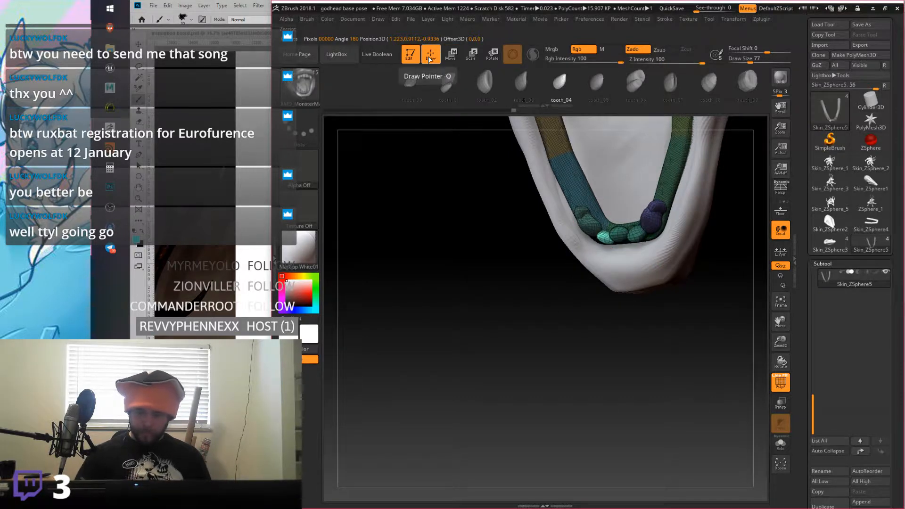
pyautogui.keyDown('ctrl'); pyautogui.keyDown('shift'); pyautogui.click(620, 241); pyautogui.keyUp('shift'); pyautogui.keyUp('ctrl')
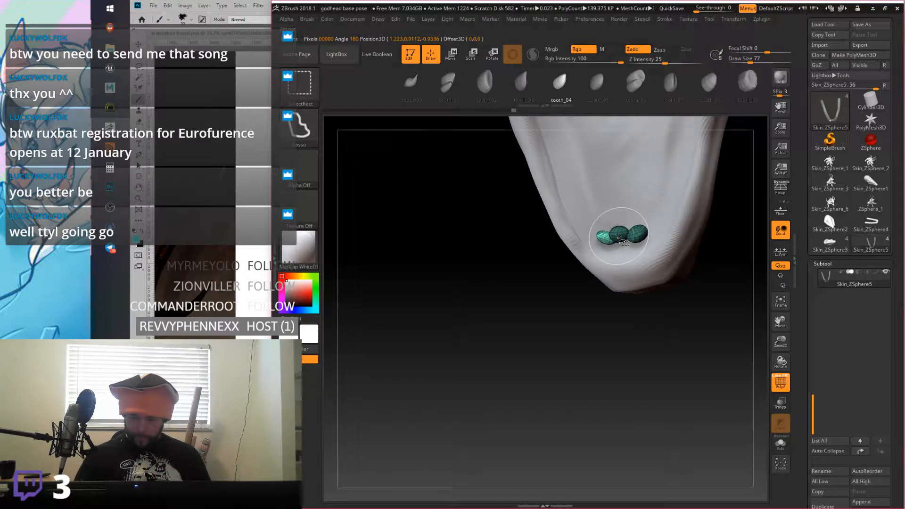
pyautogui.keyDown('ctrl'); pyautogui.keyDown('shift'); pyautogui.click(584, 282); pyautogui.keyUp('shift'); pyautogui.keyUp('ctrl')
pyautogui.keyDown('ctrl'); pyautogui.keyDown('shift'); pyautogui.click(620, 240); pyautogui.keyUp('shift'); pyautogui.keyUp('ctrl')
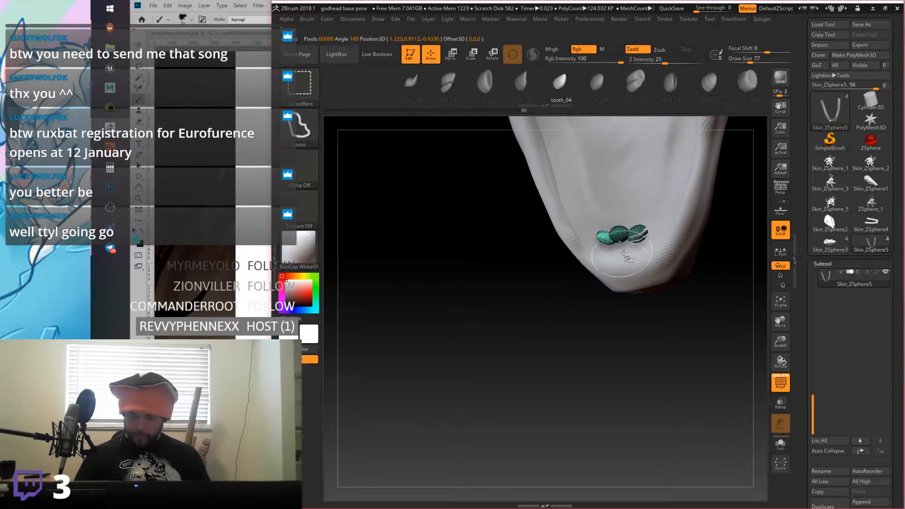
pyautogui.keyDown('ctrl'); pyautogui.keyDown('shift'); pyautogui.click(570, 307); pyautogui.keyUp('shift'); pyautogui.keyUp('ctrl')
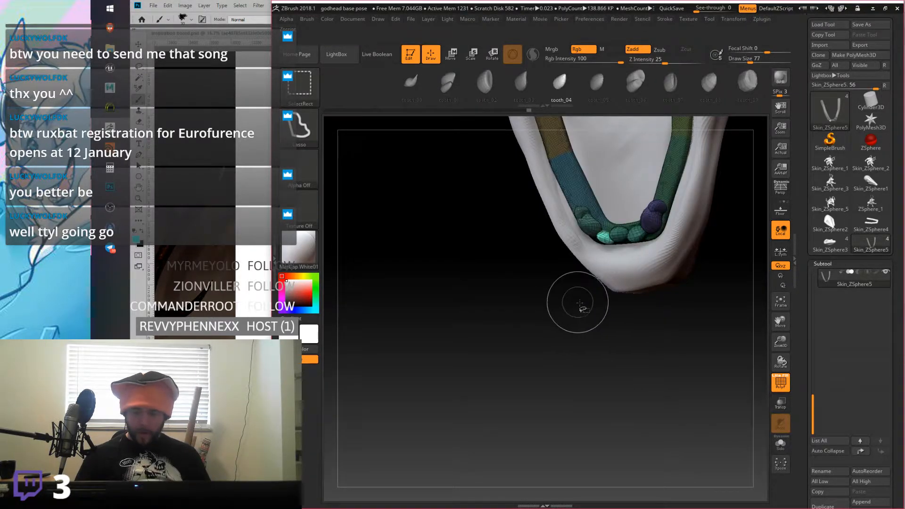
# Step: Try hiding the larger tooth at the front corner and repositioning the gizmo on the gum beside it
pyautogui.moveTo(599, 279); pyautogui.dragTo(656, 253)
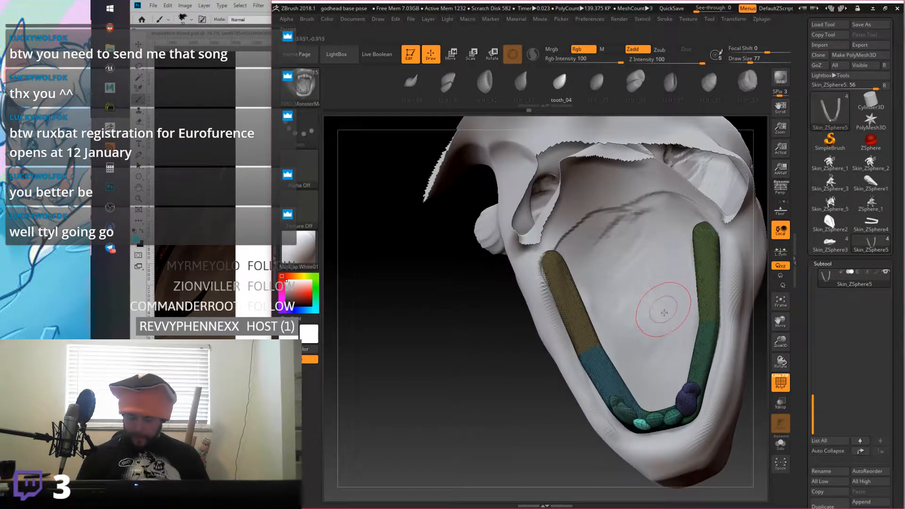
pyautogui.moveTo(673, 318); pyautogui.dragTo(670, 308)
pyautogui.moveTo(671, 308)
pyautogui.mouseDown(button='right')
pyautogui.moveTo(707, 330)
pyautogui.moveTo(664, 344)
pyautogui.moveTo(660, 356)
pyautogui.mouseUp(button='right')
pyautogui.moveTo(646, 399)
pyautogui.mouseDown(button='right')
pyautogui.moveTo(657, 363)
pyautogui.moveTo(635, 355)
pyautogui.moveTo(630, 372)
pyautogui.mouseUp(button='right')
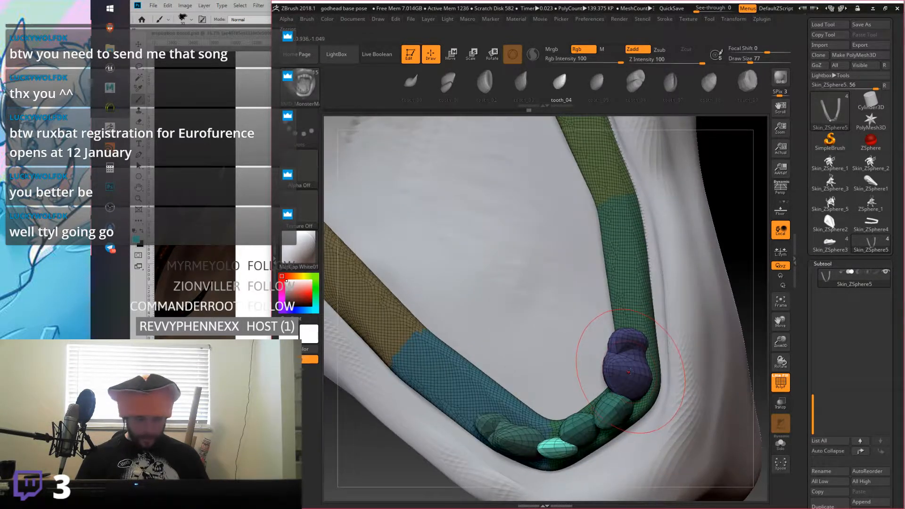
pyautogui.keyDown('ctrl'); pyautogui.keyDown('shift'); pyautogui.click(630, 372); pyautogui.keyUp('shift'); pyautogui.keyUp('ctrl')
pyautogui.keyDown('ctrl'); pyautogui.keyDown('shift'); pyautogui.click(630, 371); pyautogui.keyUp('shift'); pyautogui.keyUp('ctrl')
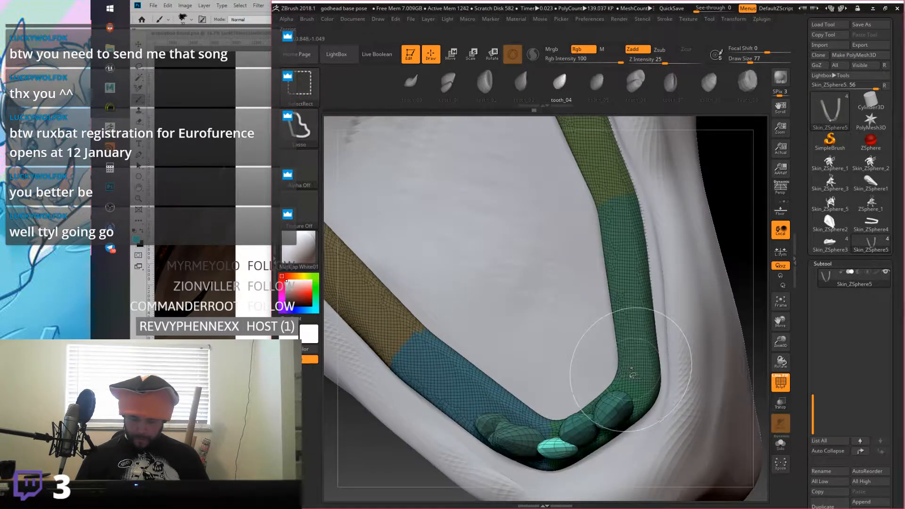
pyautogui.click(456, 55)
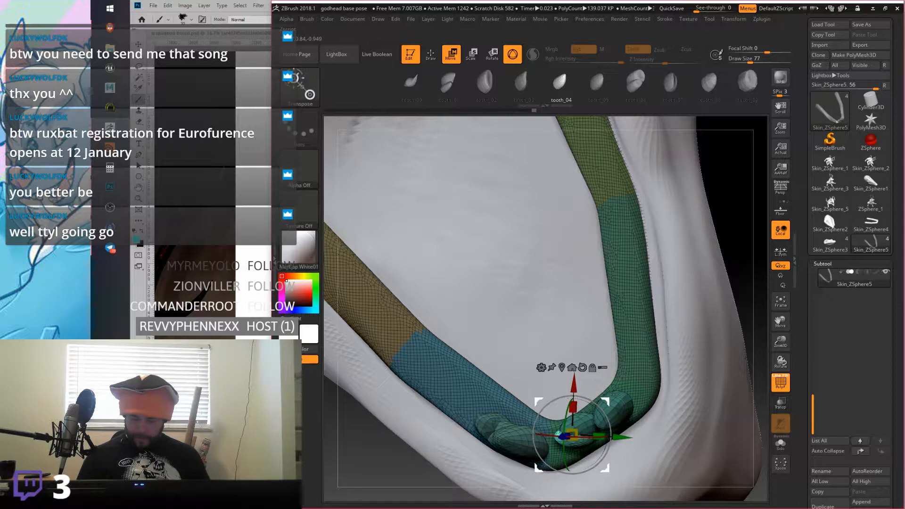
pyautogui.click(592, 412)
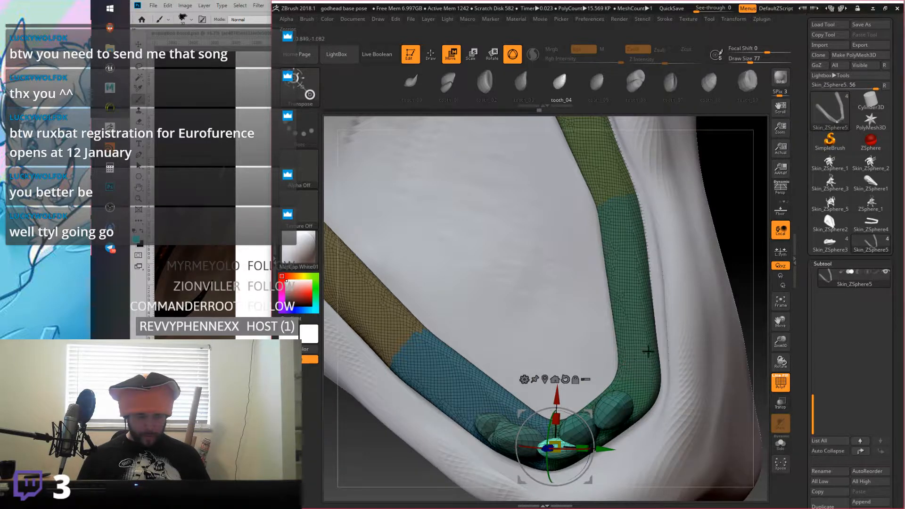
pyautogui.click(681, 346)
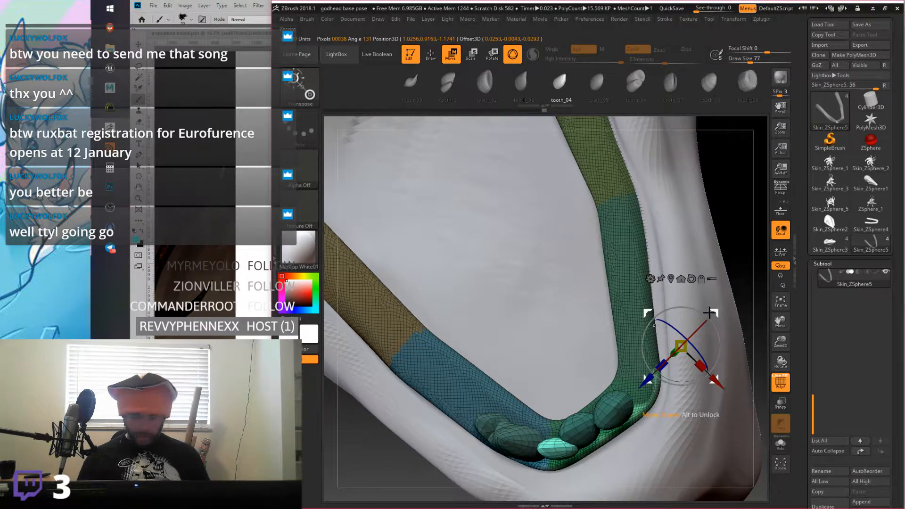
pyautogui.hotkey('ctrl', 'z')
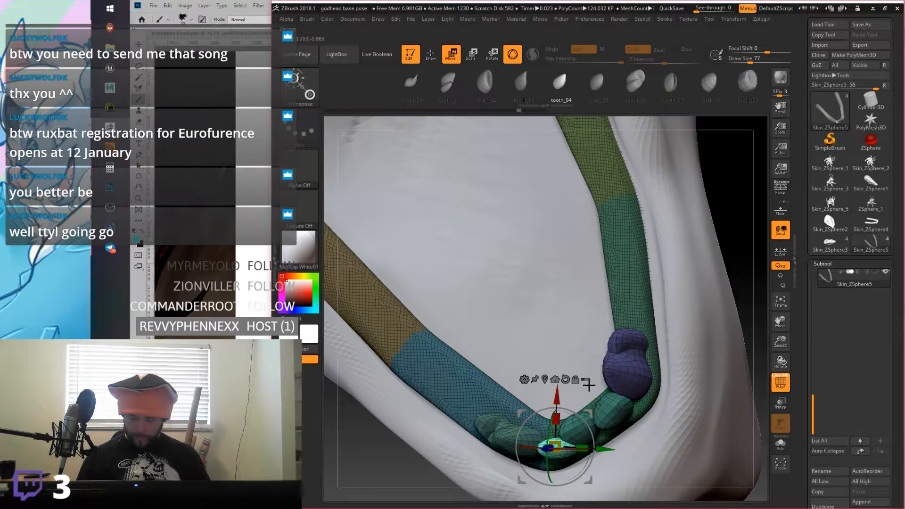
# Step: Duplicate the small tooth and place the rotated copy on the gum's outer bend beside the larger corner tooth
pyautogui.moveTo(589, 413); pyautogui.dragTo(664, 361)
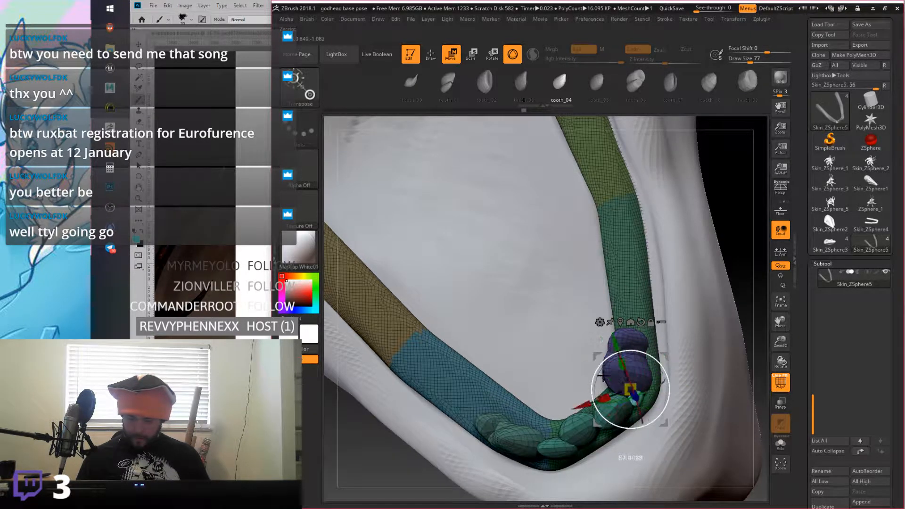
pyautogui.moveTo(628, 392); pyautogui.dragTo(630, 388)
pyautogui.hotkey('ctrl', 'z')
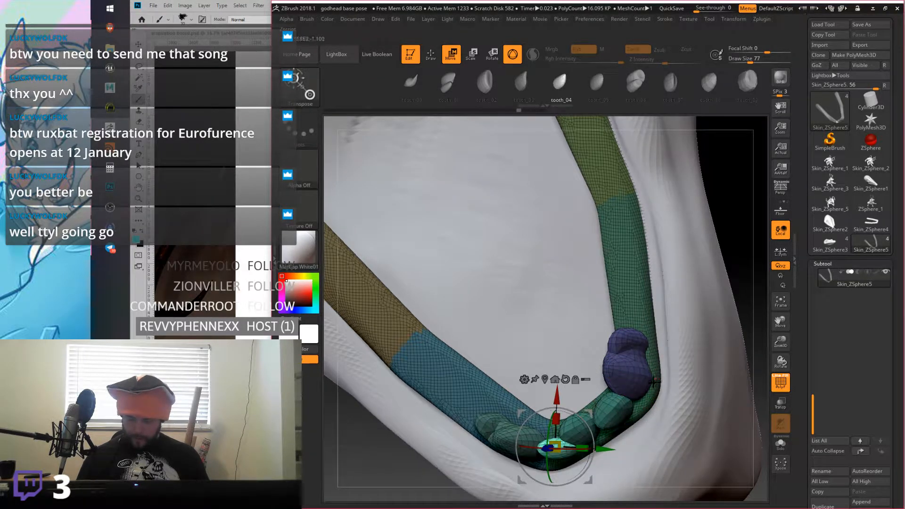
pyautogui.hotkey('ctrl', 'shift', 'z')
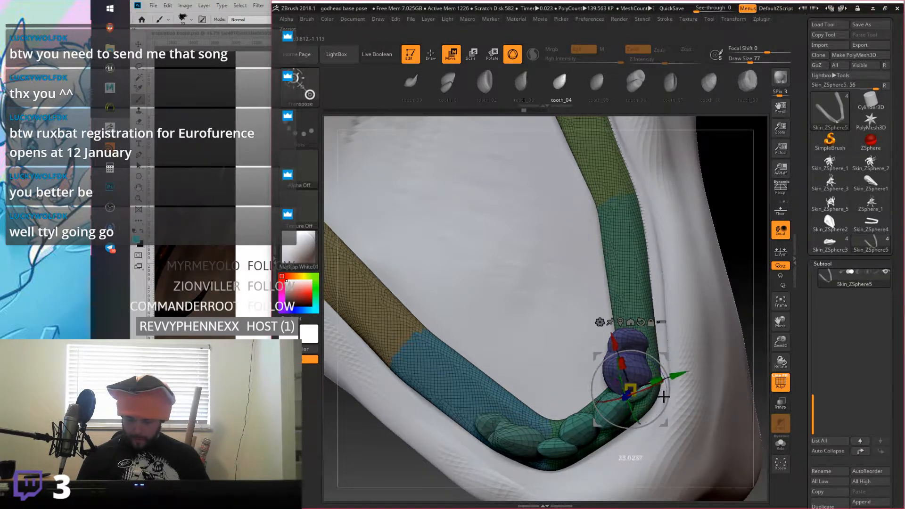
pyautogui.moveTo(593, 416); pyautogui.dragTo(592, 414)
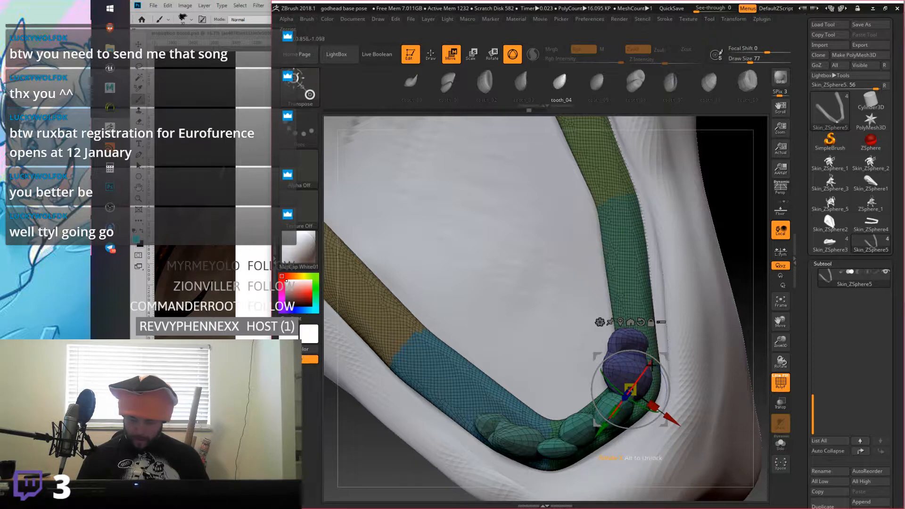
pyautogui.moveTo(662, 355)
pyautogui.keyDown('alt'); pyautogui.mouseDown()
pyautogui.moveTo(671, 334)
pyautogui.moveTo(668, 344)
pyautogui.mouseUp(); pyautogui.keyUp('alt')
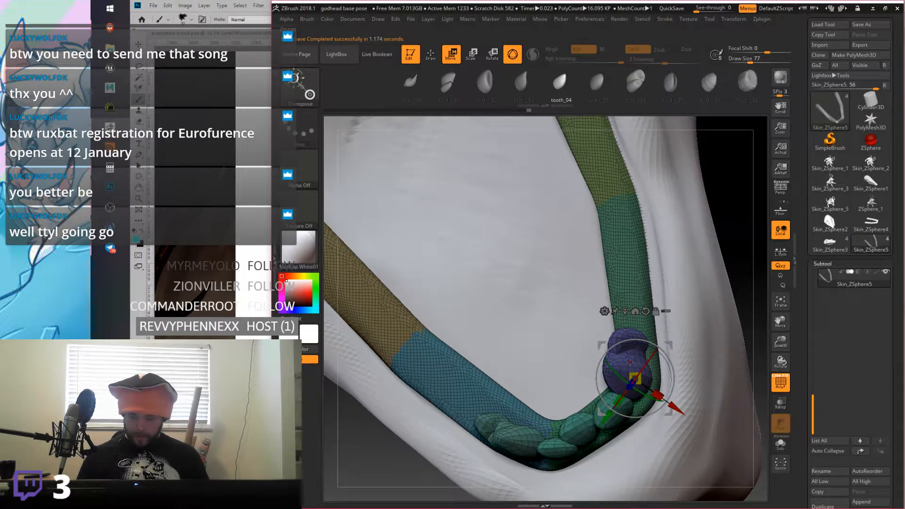
pyautogui.press('q')
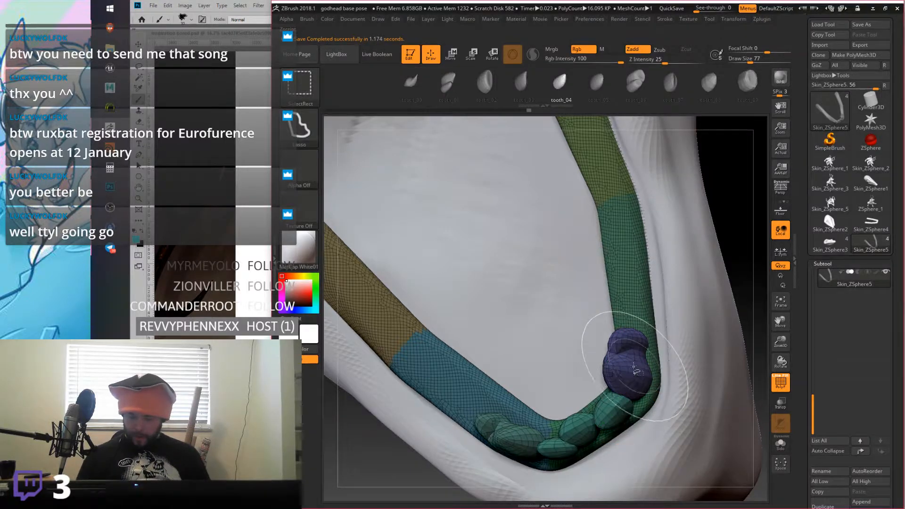
# Step: Isolate the larger corner tooth, restore the gum's visibility, and set the masking brush's stroke to Lasso
pyautogui.keyDown('ctrl'); pyautogui.keyDown('shift'); pyautogui.click(639, 358); pyautogui.keyUp('shift'); pyautogui.keyUp('ctrl')
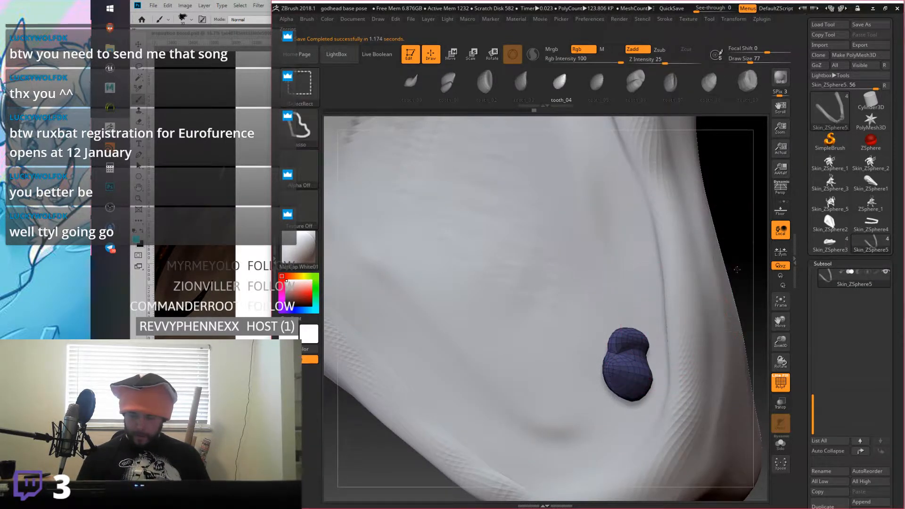
pyautogui.keyDown('ctrl'); pyautogui.keyDown('shift'); pyautogui.click(712, 283); pyautogui.keyUp('shift'); pyautogui.keyUp('ctrl')
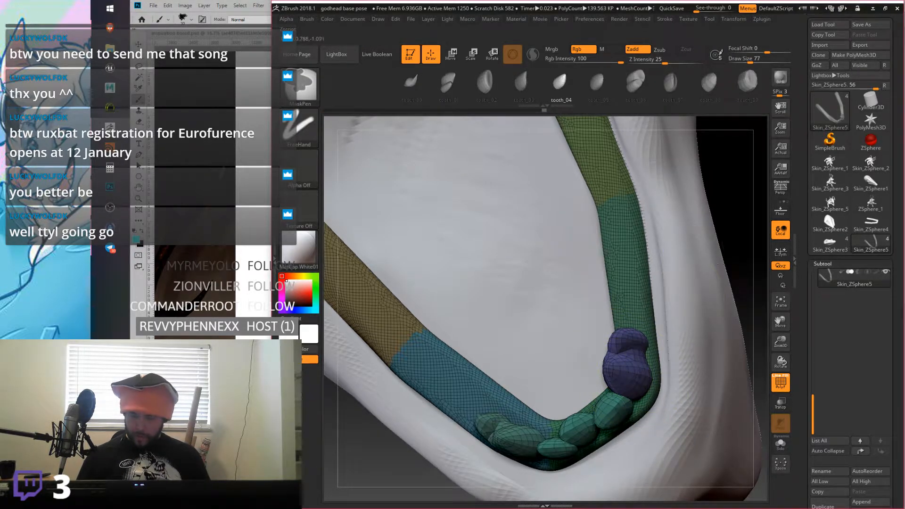
pyautogui.click(298, 128)
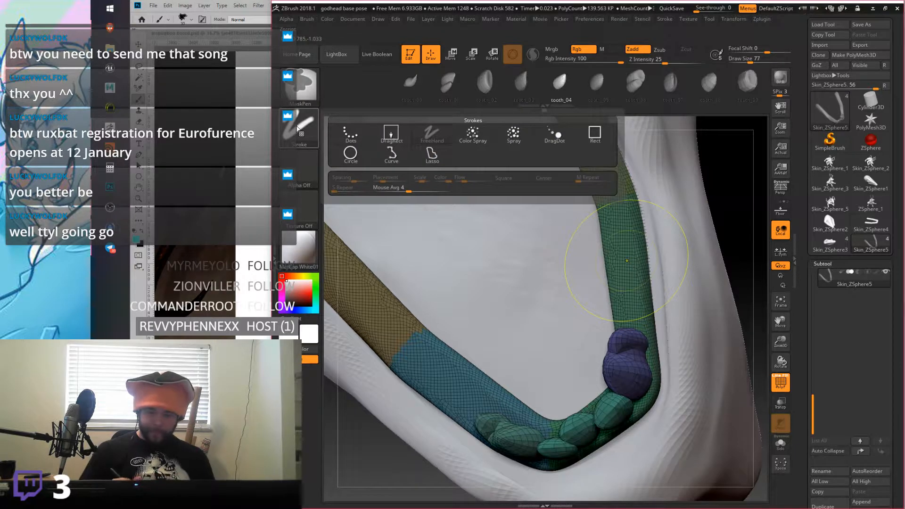
pyautogui.click(425, 151)
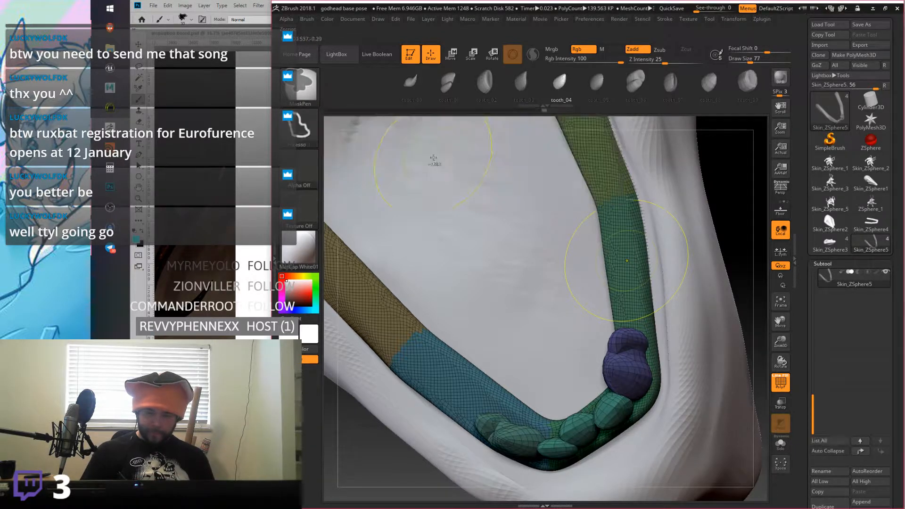
# Step: Isolate the corner tooth pair, invert its mask, and restore the gum so that everything but the pair is masked
pyautogui.keyDown('ctrl'); pyautogui.keyDown('shift'); pyautogui.click(623, 373); pyautogui.keyUp('shift'); pyautogui.keyUp('ctrl')
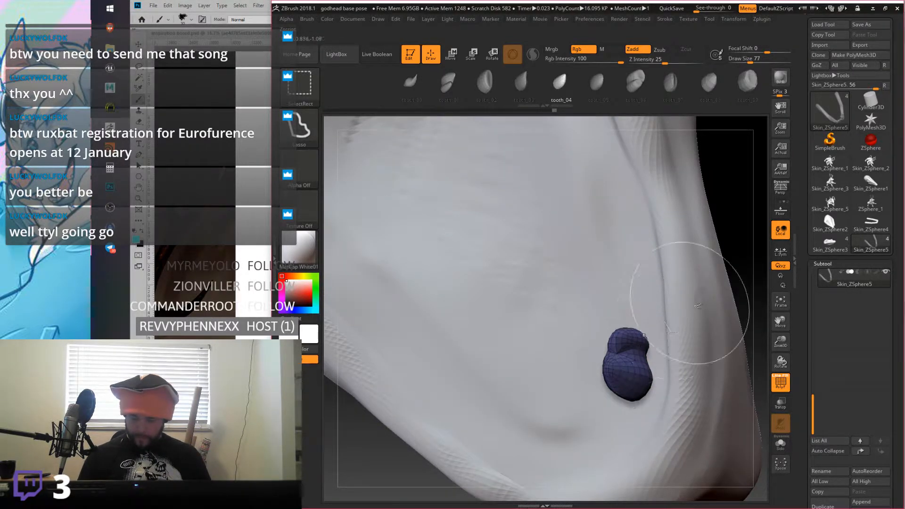
pyautogui.moveTo(572, 326)
pyautogui.keyDown('ctrl'); pyautogui.keyDown('shift'); pyautogui.mouseDown()
pyautogui.moveTo(566, 383)
pyautogui.moveTo(568, 358)
pyautogui.mouseUp(); pyautogui.keyUp('shift'); pyautogui.keyUp('ctrl')
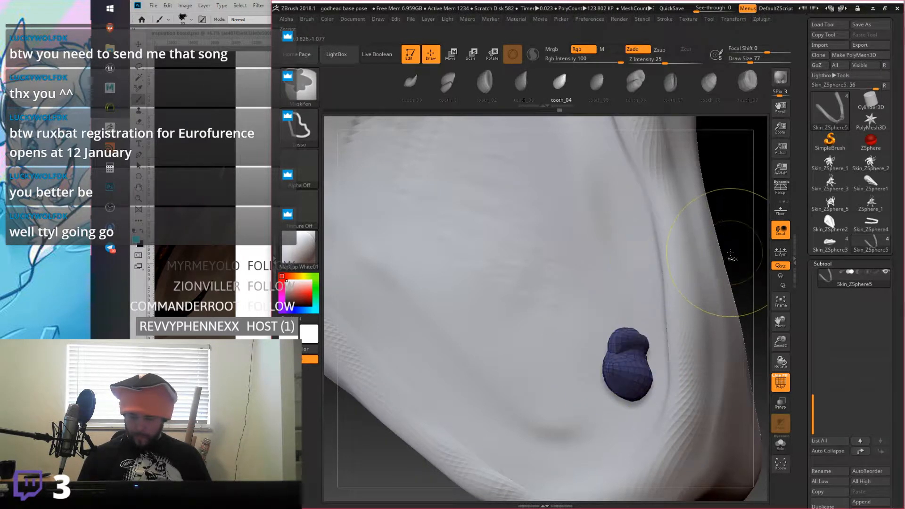
pyautogui.keyDown('ctrl'); pyautogui.moveTo(592, 317); pyautogui.dragTo(657, 400); pyautogui.keyUp('ctrl')
pyautogui.keyDown('ctrl'); pyautogui.keyDown('shift'); pyautogui.click(736, 268); pyautogui.keyUp('shift'); pyautogui.keyUp('ctrl')
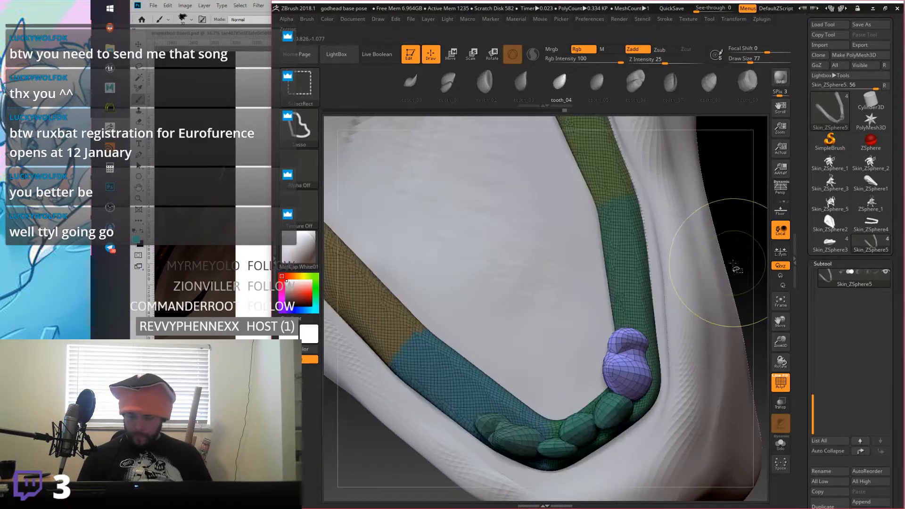
# Step: Switch to the Move gizmo and reposition and reorient it at the base of the larger corner tooth
pyautogui.click(453, 59)
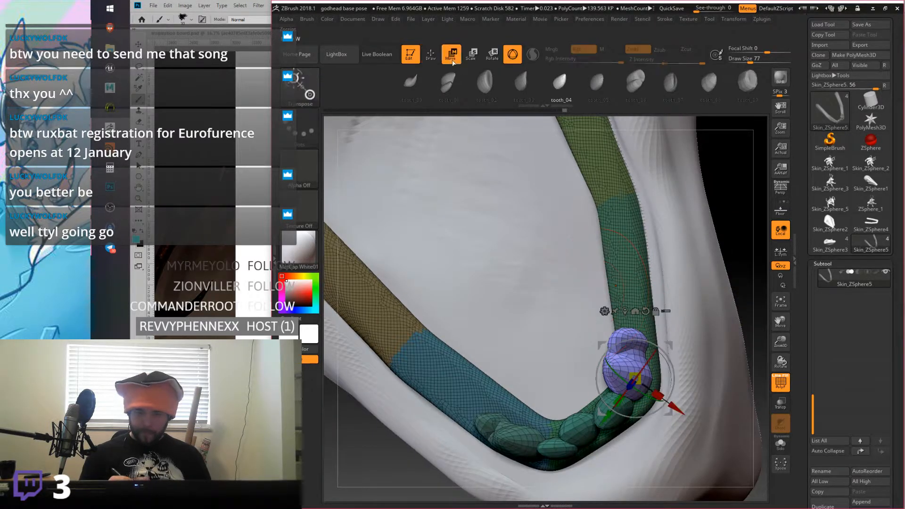
pyautogui.moveTo(658, 331); pyautogui.dragTo(669, 303)
pyautogui.keyDown('alt'); pyautogui.click(667, 305); pyautogui.keyUp('alt')
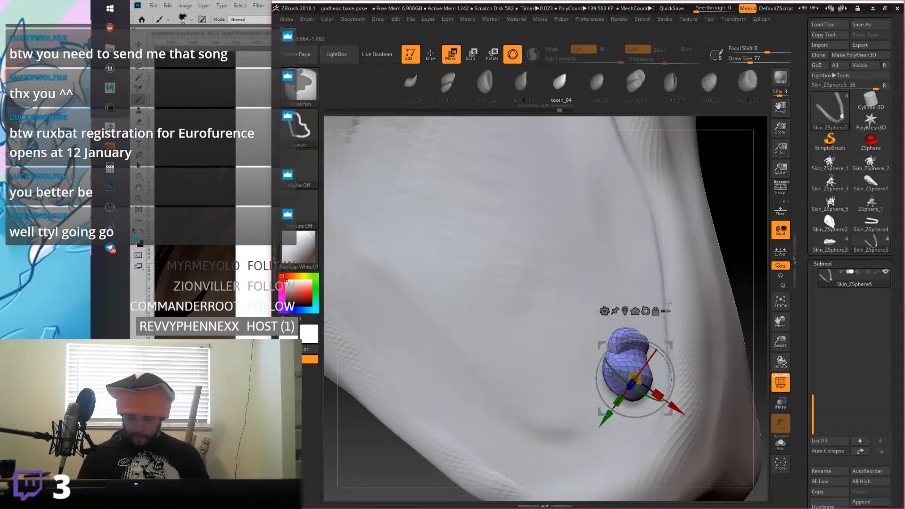
pyautogui.keyDown('alt'); pyautogui.click(665, 307); pyautogui.keyUp('alt')
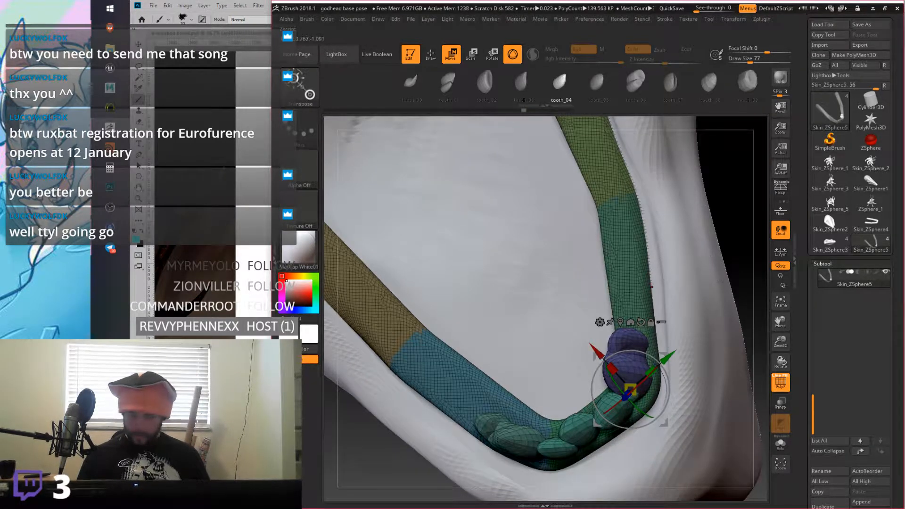
# Step: Try clearing the mask from the gum and teeth, and undo the clearing
pyautogui.press('ctrl')
pyautogui.press('ctrl')
pyautogui.press('ctrl')
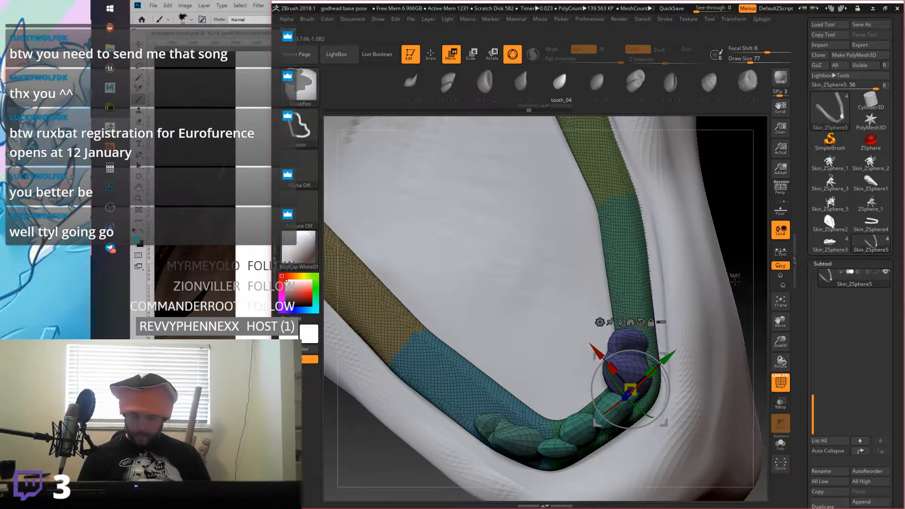
pyautogui.keyDown('ctrl'); pyautogui.moveTo(735, 280); pyautogui.dragTo(727, 289); pyautogui.keyUp('ctrl')
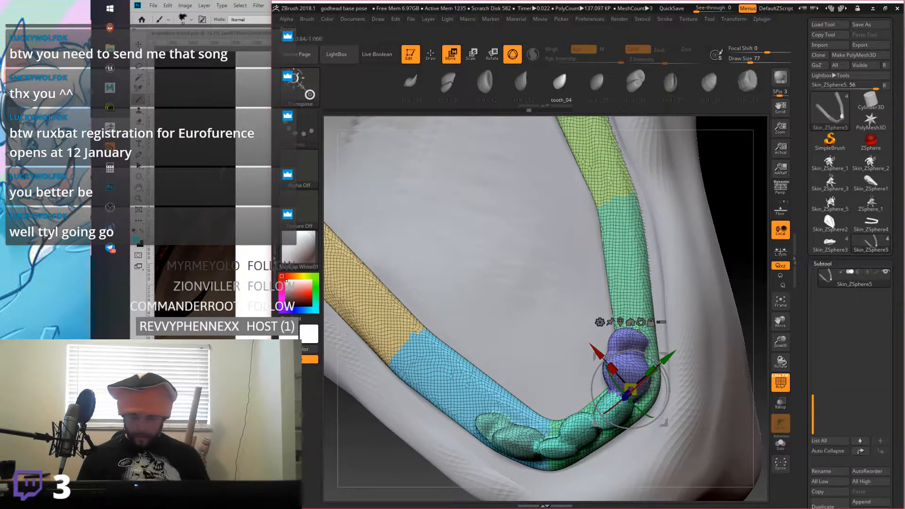
pyautogui.hotkey('ctrl', 'z')
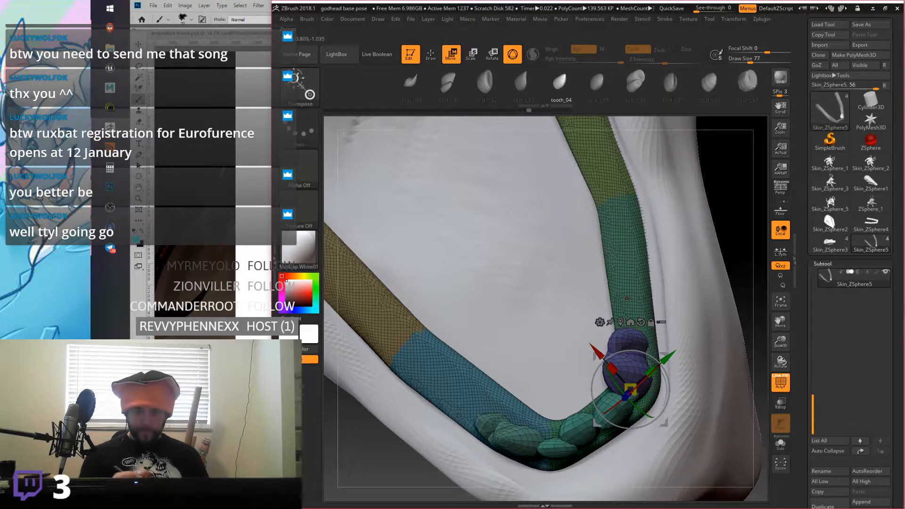
# Step: Isolate the corner tooth pair again and bring the gum back with only the pair left unmasked
pyautogui.press('q')
pyautogui.keyDown('ctrl'); pyautogui.keyDown('shift'); pyautogui.click(634, 361); pyautogui.keyUp('shift'); pyautogui.keyUp('ctrl')
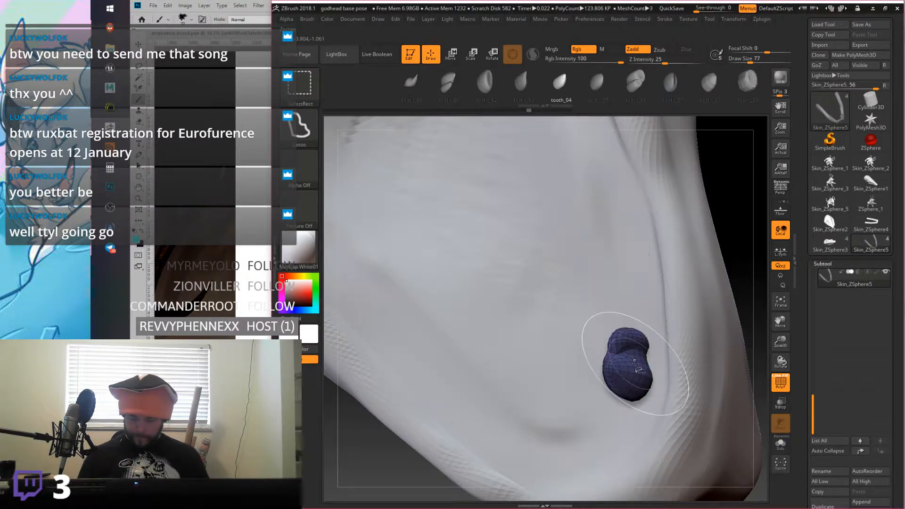
pyautogui.keyDown('ctrl'); pyautogui.keyDown('shift'); pyautogui.click(735, 283); pyautogui.keyUp('shift'); pyautogui.keyUp('ctrl')
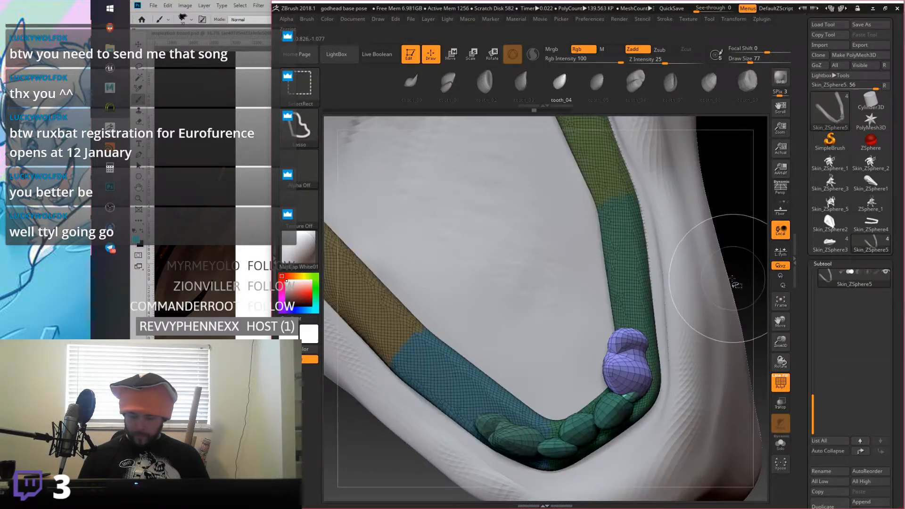
# Step: Try moving the unmasked corner tooth pair farther back along the gum and rotating it, undoing the last adjustment
pyautogui.press('w')
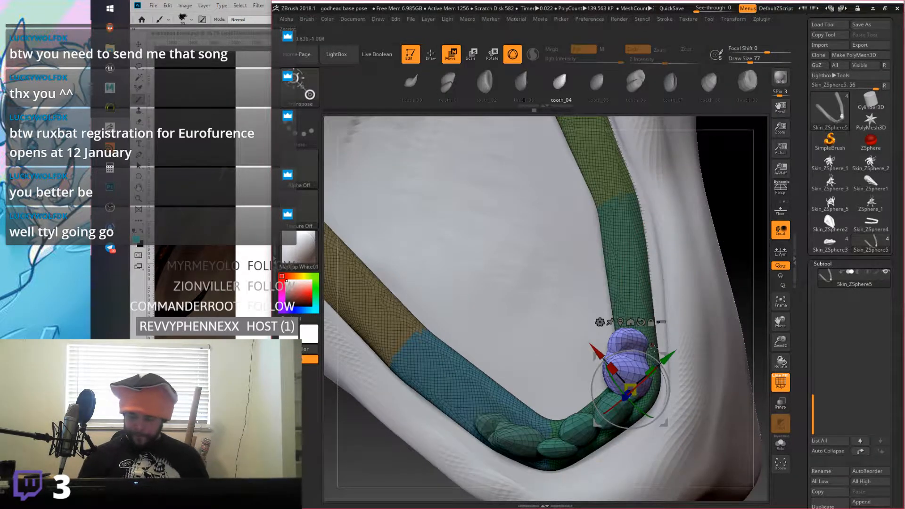
pyautogui.moveTo(630, 389); pyautogui.dragTo(632, 361)
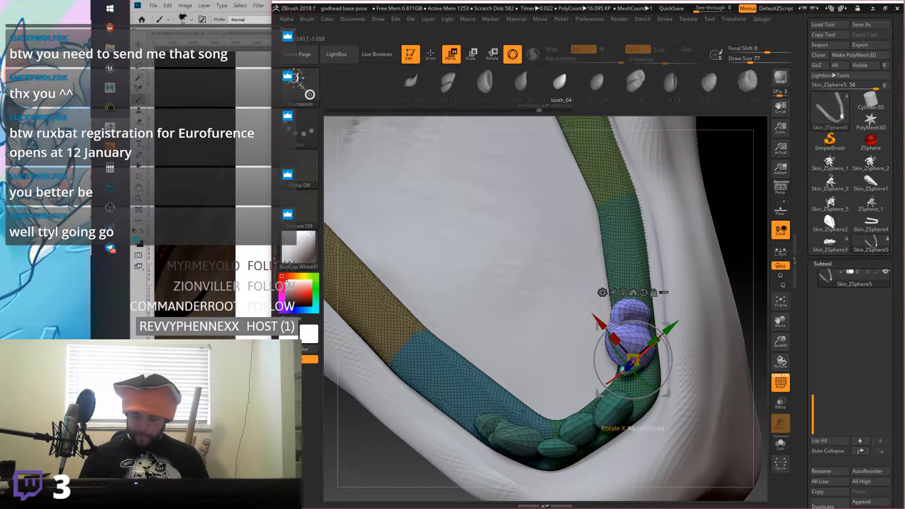
pyautogui.moveTo(629, 367)
pyautogui.mouseDown()
pyautogui.moveTo(647, 339)
pyautogui.moveTo(630, 362)
pyautogui.mouseUp()
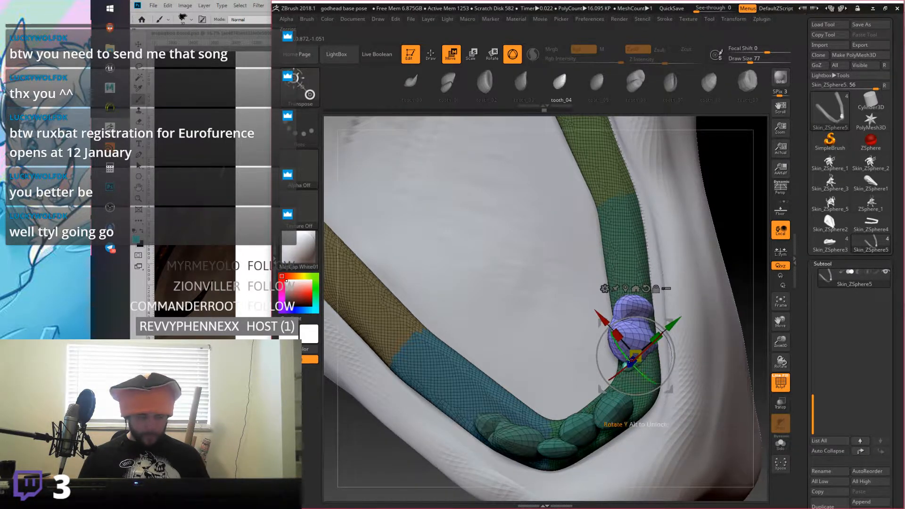
pyautogui.hotkey('ctrl', 'z')
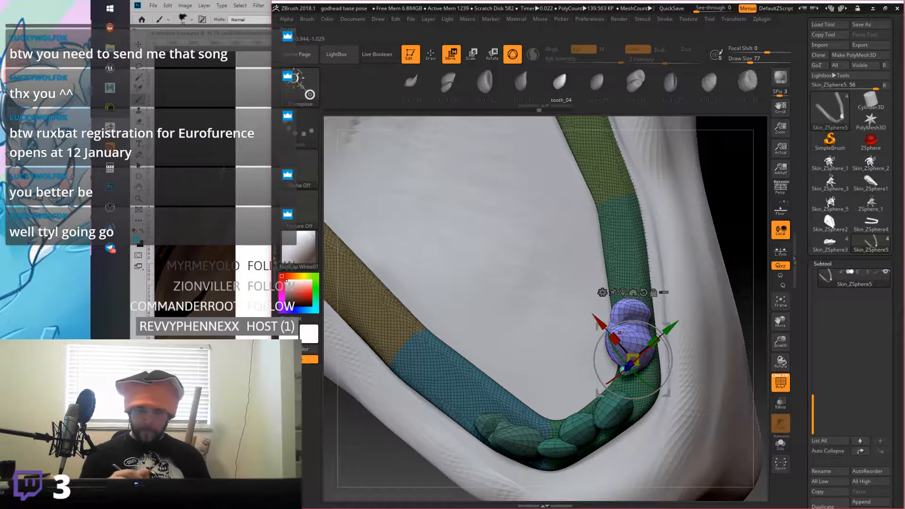
# Step: Return the corner tooth pair to its place before the move, isolate it, and restore the gum's visibility
pyautogui.press('q')
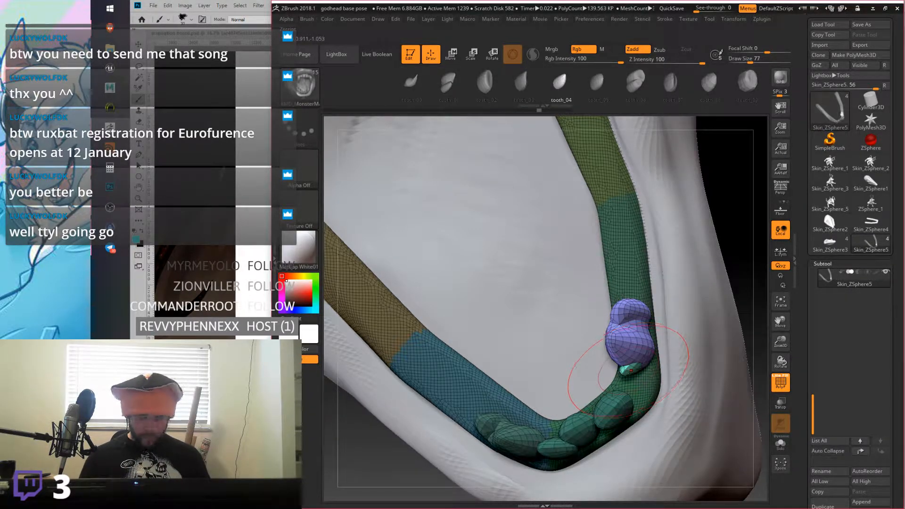
pyautogui.keyDown('ctrl'); pyautogui.keyDown('shift'); pyautogui.click(630, 361); pyautogui.keyUp('shift'); pyautogui.keyUp('ctrl')
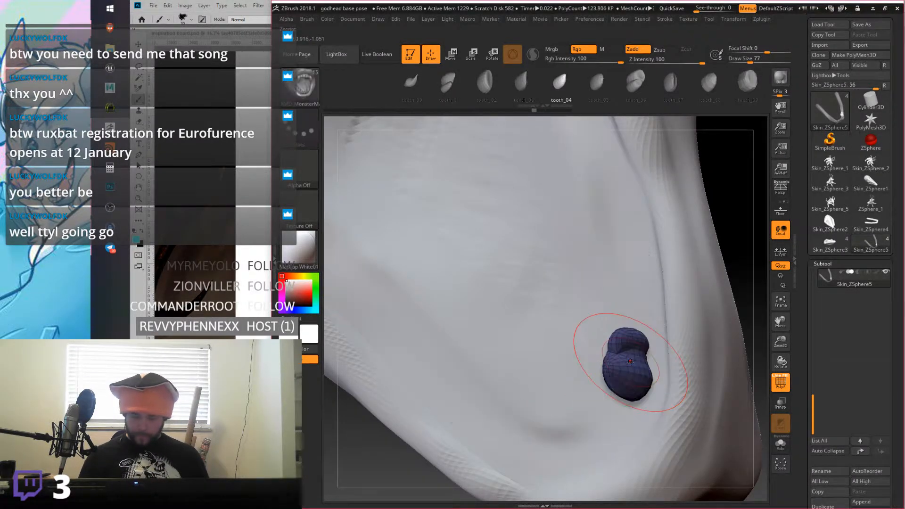
pyautogui.keyDown('ctrl'); pyautogui.keyDown('shift'); pyautogui.click(630, 361); pyautogui.keyUp('shift'); pyautogui.keyUp('ctrl')
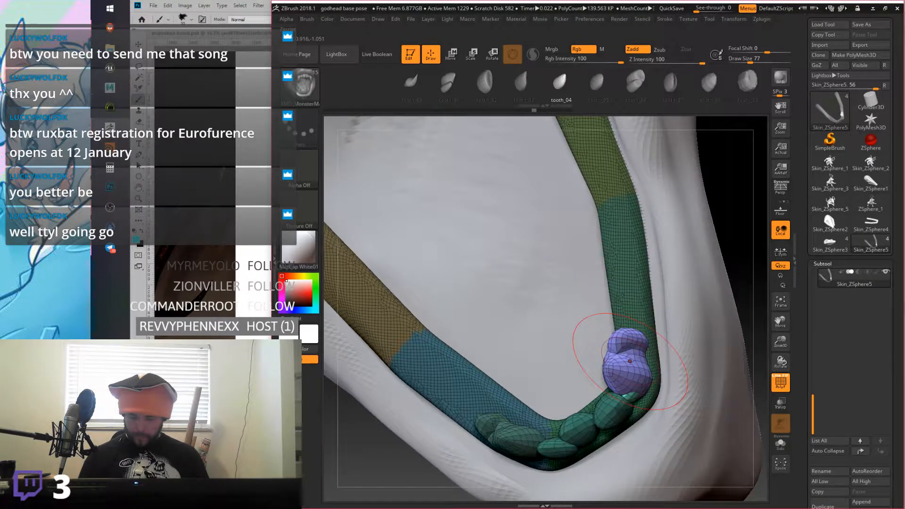
pyautogui.keyDown('ctrl'); pyautogui.keyDown('shift'); pyautogui.click(630, 362); pyautogui.keyUp('shift'); pyautogui.keyUp('ctrl')
pyautogui.keyDown('ctrl'); pyautogui.keyDown('shift'); pyautogui.click(629, 372); pyautogui.keyUp('shift'); pyautogui.keyUp('ctrl')
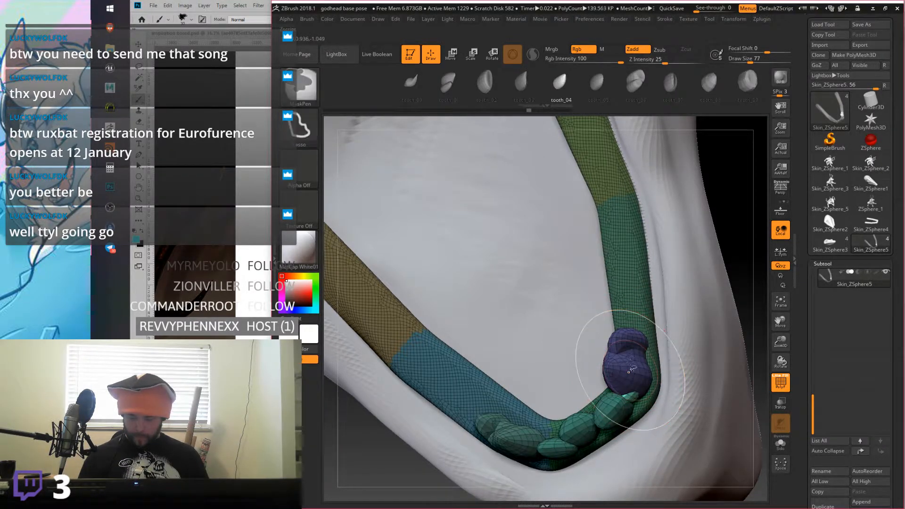
pyautogui.keyDown('ctrl'); pyautogui.keyDown('shift'); pyautogui.click(630, 372); pyautogui.keyUp('shift'); pyautogui.keyUp('ctrl')
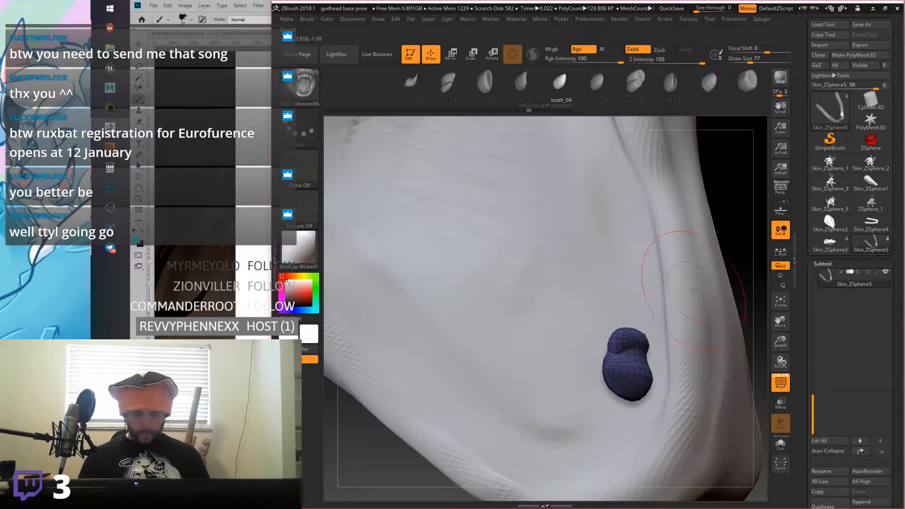
pyautogui.keyDown('ctrl'); pyautogui.keyDown('shift'); pyautogui.click(729, 259); pyautogui.keyUp('shift'); pyautogui.keyUp('ctrl')
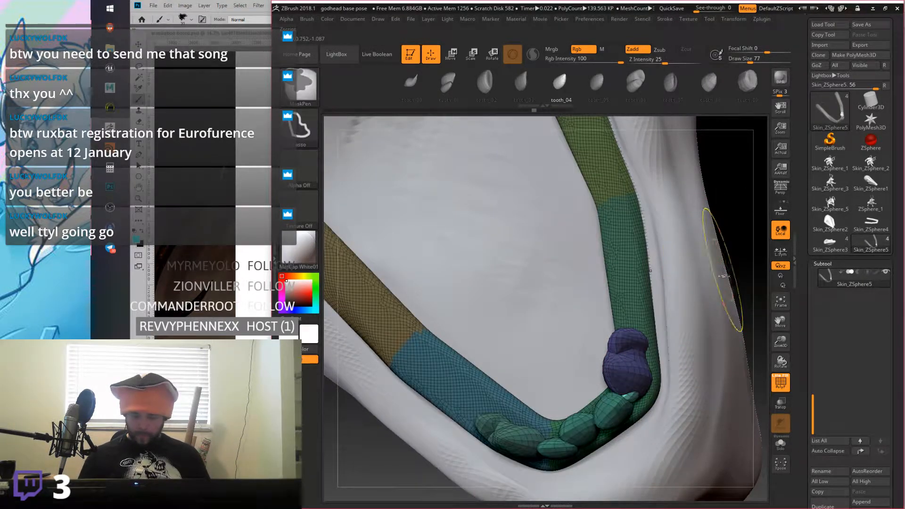
pyautogui.keyDown('ctrl'); pyautogui.keyDown('shift'); pyautogui.click(627, 372); pyautogui.keyUp('shift'); pyautogui.keyUp('ctrl')
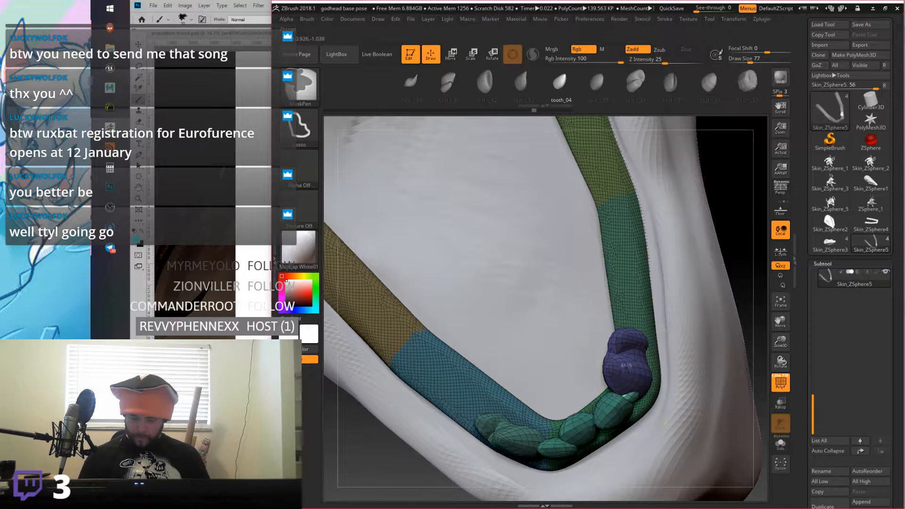
pyautogui.keyDown('alt'); pyautogui.click(632, 344); pyautogui.keyUp('alt')
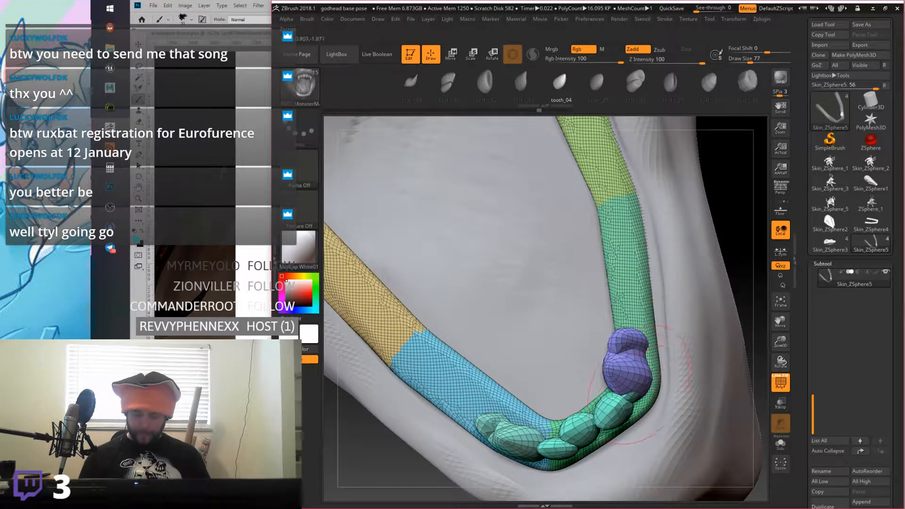
# Step: Mask everything except the two-lobed purple tooth by hiding that tooth, masking the remaining mesh and showing all parts again
pyautogui.keyDown('ctrl'); pyautogui.keyDown('shift'); pyautogui.click(613, 398); pyautogui.keyUp('shift'); pyautogui.keyUp('ctrl')
pyautogui.keyDown('ctrl'); pyautogui.keyDown('shift'); pyautogui.click(650, 359); pyautogui.keyUp('shift'); pyautogui.keyUp('ctrl')
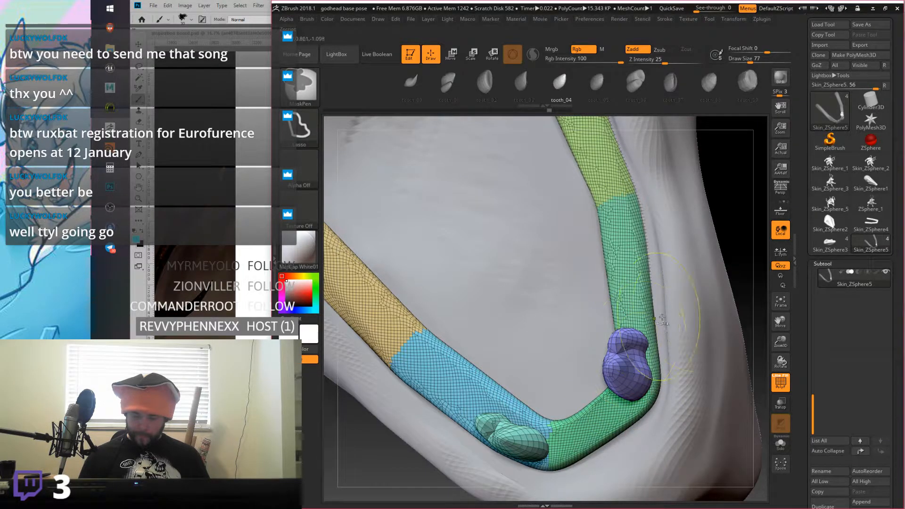
pyautogui.keyDown('ctrl'); pyautogui.keyDown('alt'); pyautogui.keyDown('shift'); pyautogui.click(626, 360); pyautogui.keyUp('shift'); pyautogui.keyUp('alt'); pyautogui.keyUp('ctrl')
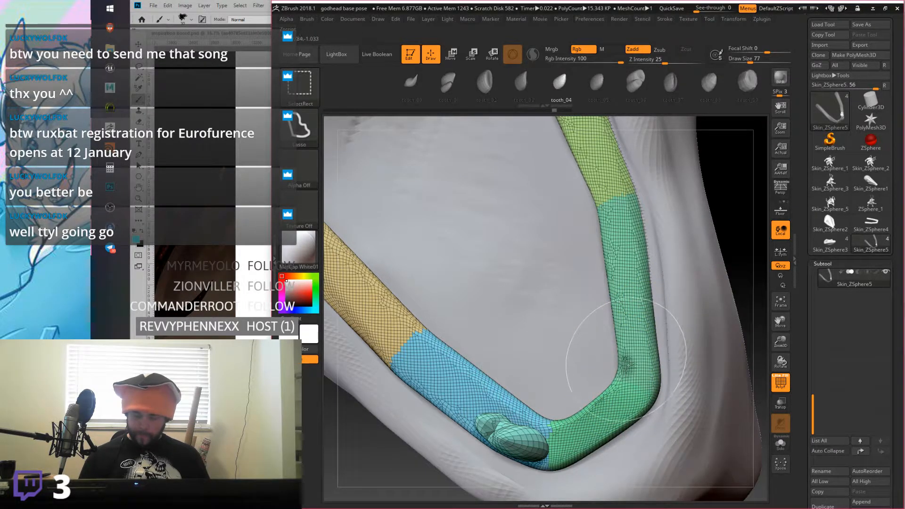
pyautogui.keyDown('ctrl'); pyautogui.keyDown('shift'); pyautogui.click(737, 273); pyautogui.keyUp('shift'); pyautogui.keyUp('ctrl')
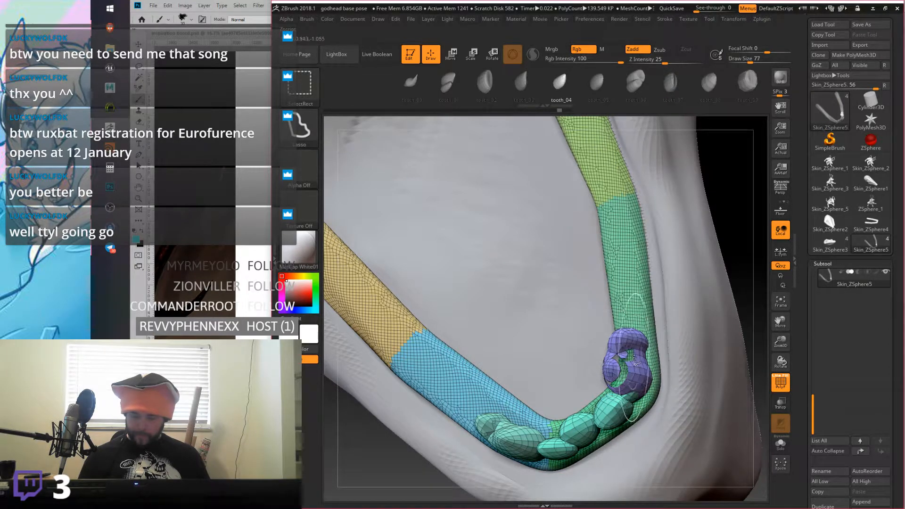
pyautogui.keyDown('ctrl'); pyautogui.click(730, 264); pyautogui.keyUp('ctrl')
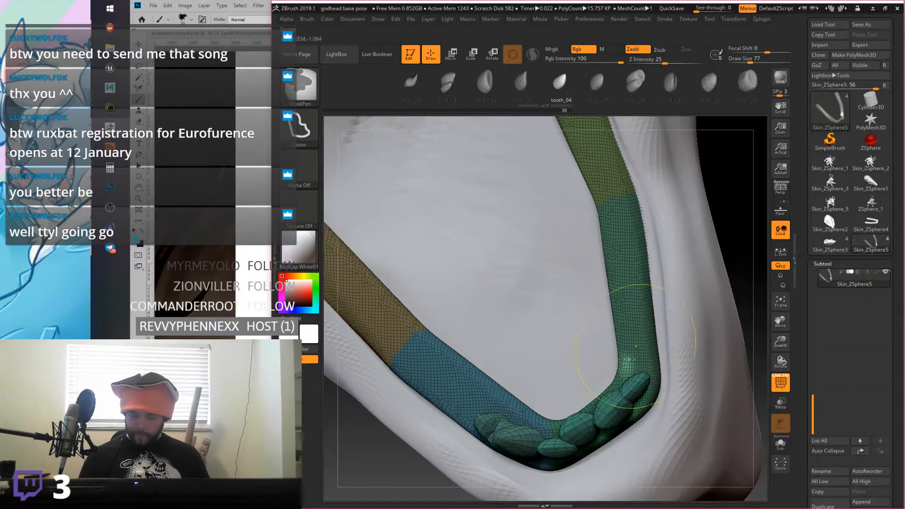
pyautogui.keyDown('ctrl'); pyautogui.keyDown('shift'); pyautogui.click(736, 263); pyautogui.keyUp('shift'); pyautogui.keyUp('ctrl')
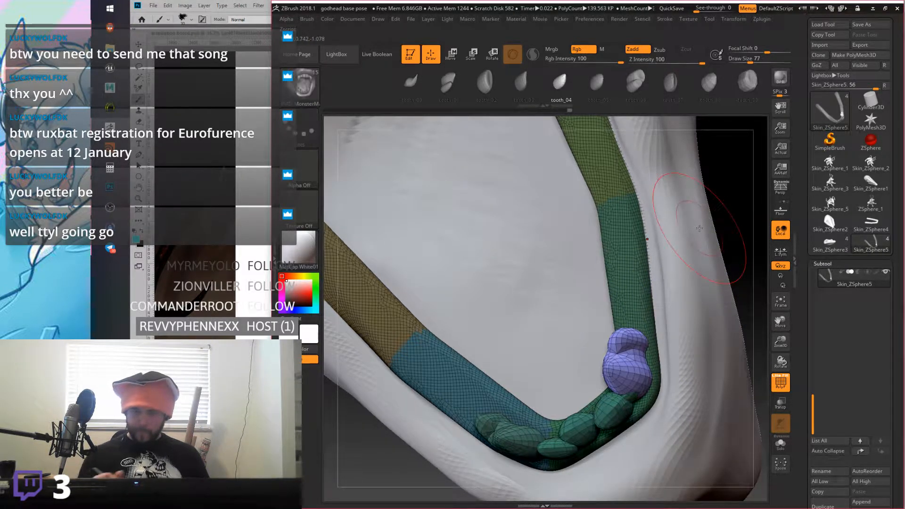
# Step: Reposition the unmasked purple tooth along the gum strip so it sits beside the row of green front teeth
pyautogui.press('w')
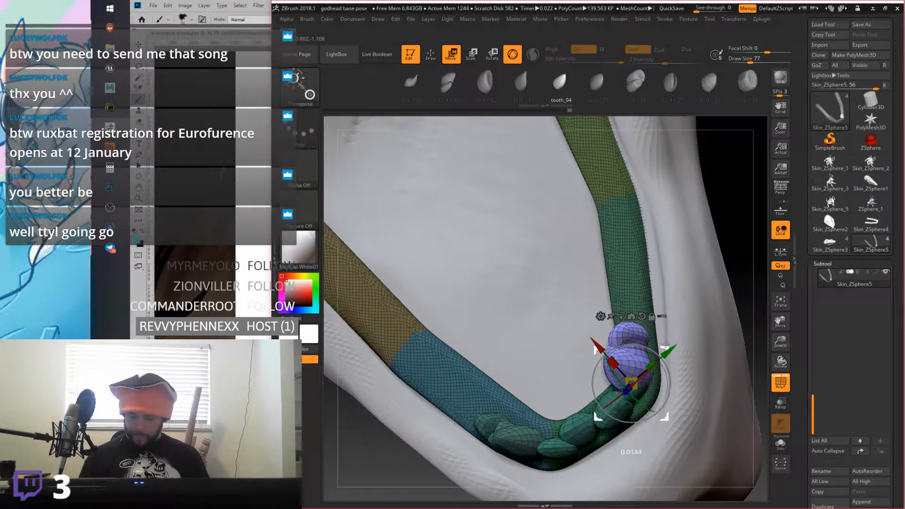
pyautogui.moveTo(669, 326); pyautogui.dragTo(673, 297)
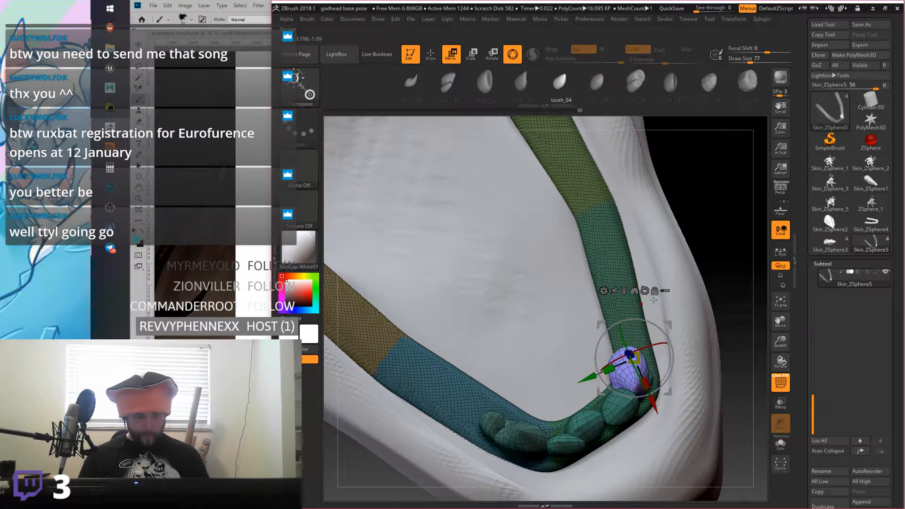
pyautogui.hotkey('ctrl', 'z')
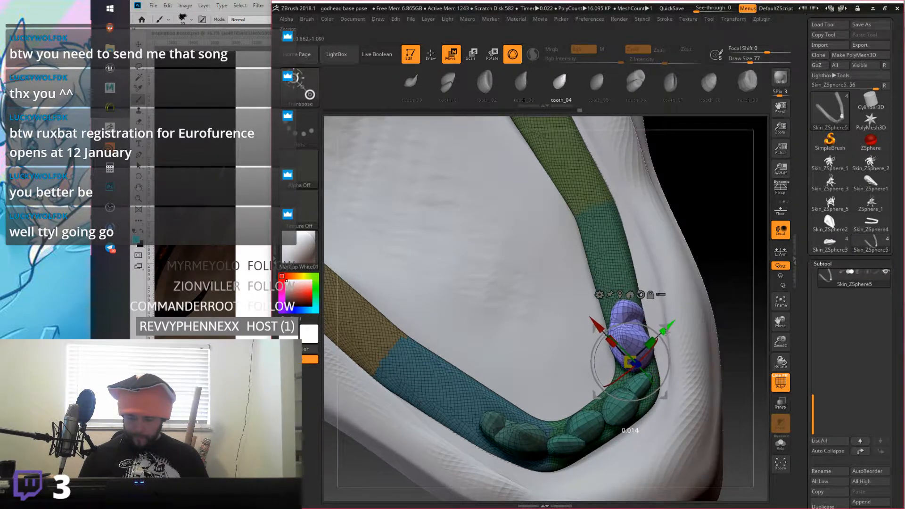
pyautogui.moveTo(658, 341); pyautogui.dragTo(633, 284, button='right')
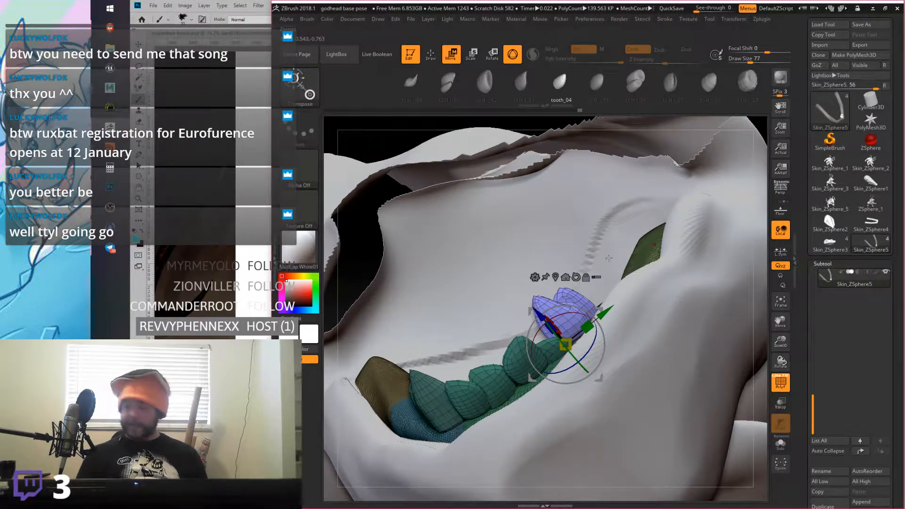
pyautogui.moveTo(608, 271); pyautogui.dragTo(664, 303, button='right')
pyautogui.moveTo(579, 291); pyautogui.dragTo(675, 315, button='right')
pyautogui.rightClick(693, 306)
pyautogui.click(431, 61)
pyautogui.moveTo(667, 162)
pyautogui.mouseDown(button='right')
pyautogui.moveTo(677, 289)
pyautogui.moveTo(662, 357)
pyautogui.moveTo(620, 260)
pyautogui.mouseUp(button='right')
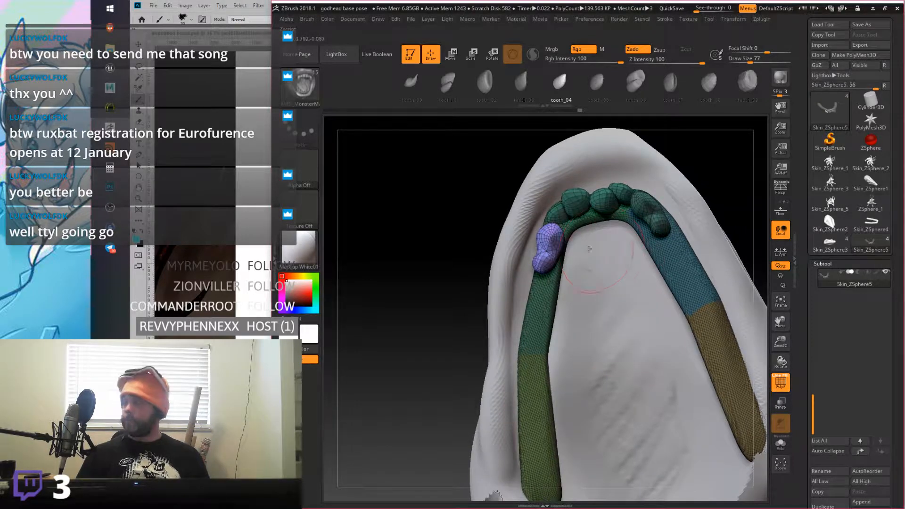
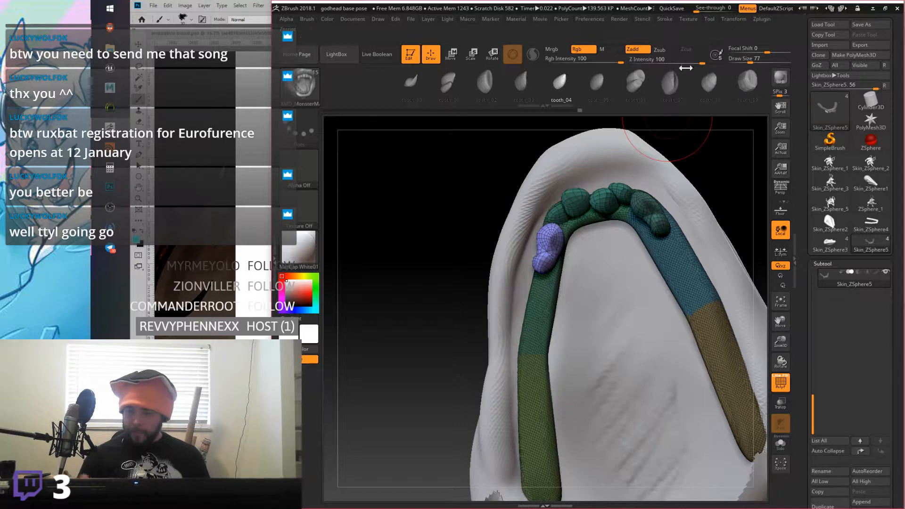
# Step: Insert a tooth_06 mesh on the blue gum section behind the green teeth and scale it to about 0.50
pyautogui.click(634, 81)
pyautogui.moveTo(674, 258)
pyautogui.mouseDown()
pyautogui.moveTo(653, 276)
pyautogui.moveTo(675, 257)
pyautogui.moveTo(688, 278)
pyautogui.moveTo(680, 264)
pyautogui.moveTo(690, 275)
pyautogui.moveTo(694, 208)
pyautogui.moveTo(681, 247)
pyautogui.moveTo(654, 233)
pyautogui.moveTo(670, 238)
pyautogui.mouseUp()
pyautogui.moveTo(670, 238); pyautogui.dragTo(676, 288, button='right')
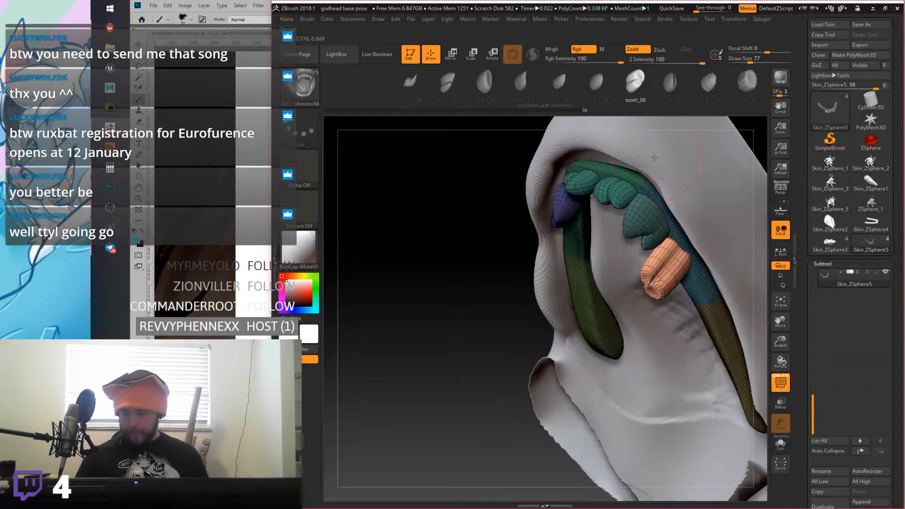
pyautogui.click(471, 55)
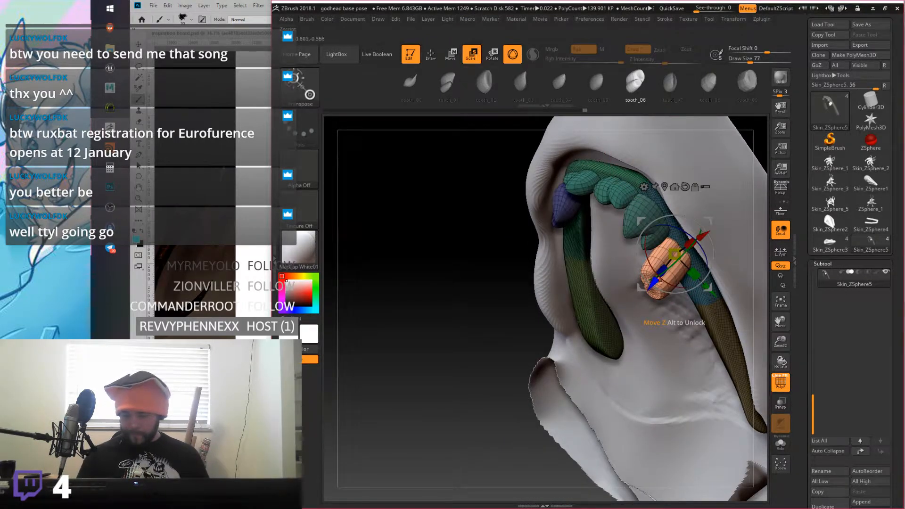
pyautogui.moveTo(663, 270); pyautogui.dragTo(669, 263)
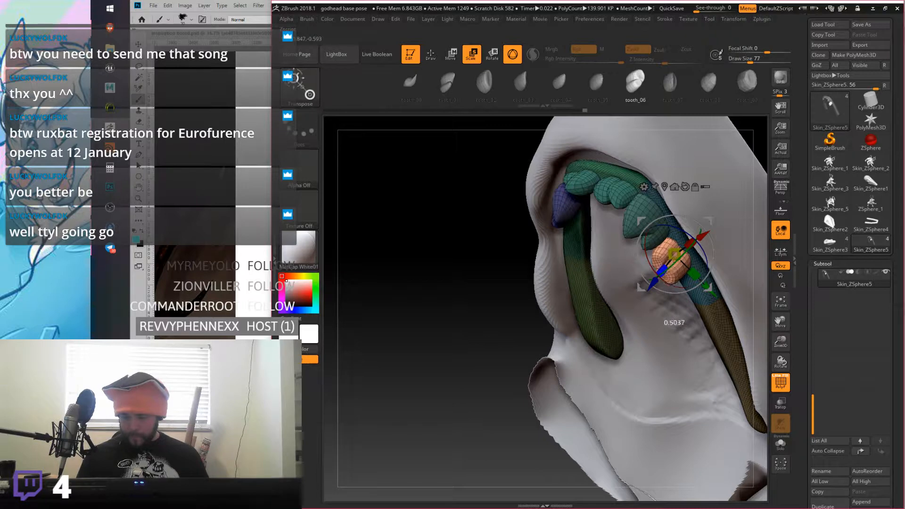
pyautogui.moveTo(681, 288); pyautogui.dragTo(658, 194, button='right')
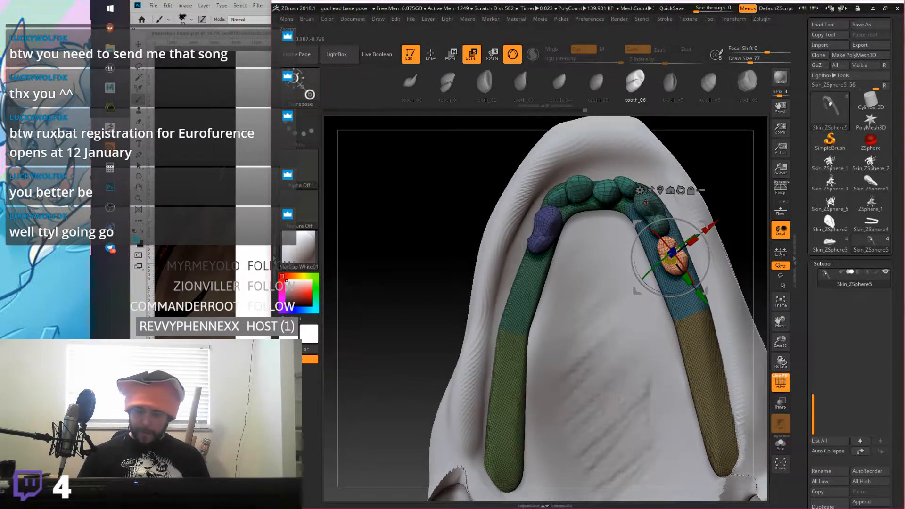
# Step: Duplicate the new tooth_06 mesh onto the opposite side of the gum, directly behind the purple tooth
pyautogui.click(433, 56)
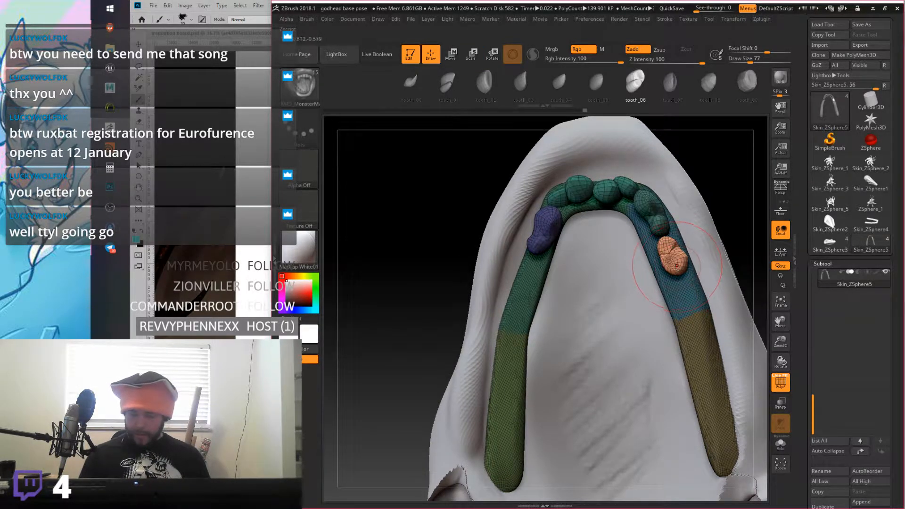
pyautogui.press('w')
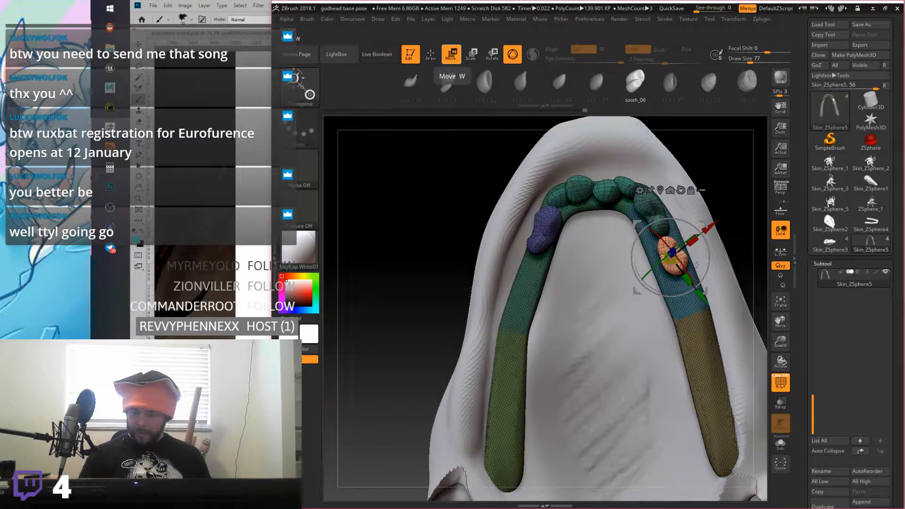
pyautogui.moveTo(705, 292)
pyautogui.keyDown('ctrl'); pyautogui.mouseDown()
pyautogui.moveTo(557, 267)
pyautogui.moveTo(558, 242)
pyautogui.mouseUp(); pyautogui.keyUp('ctrl')
pyautogui.hotkey('ctrl', 'z')
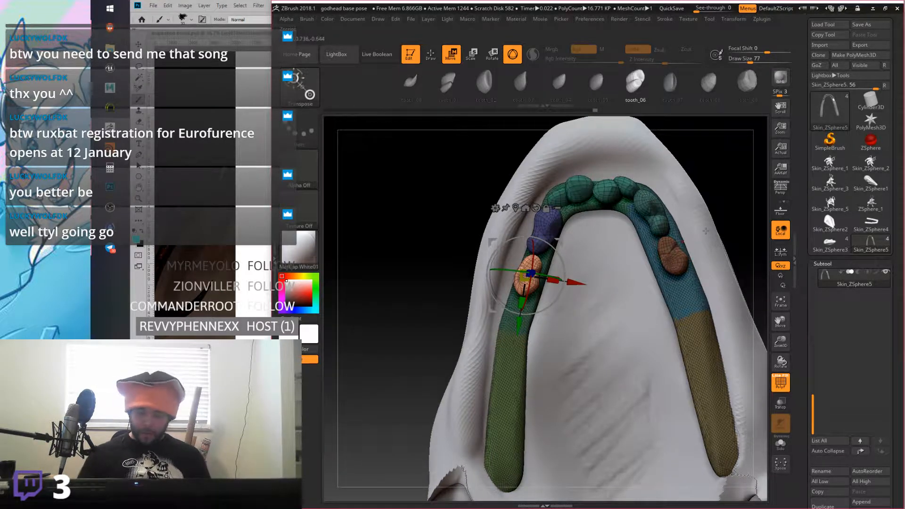
pyautogui.moveTo(558, 241); pyautogui.dragTo(560, 240)
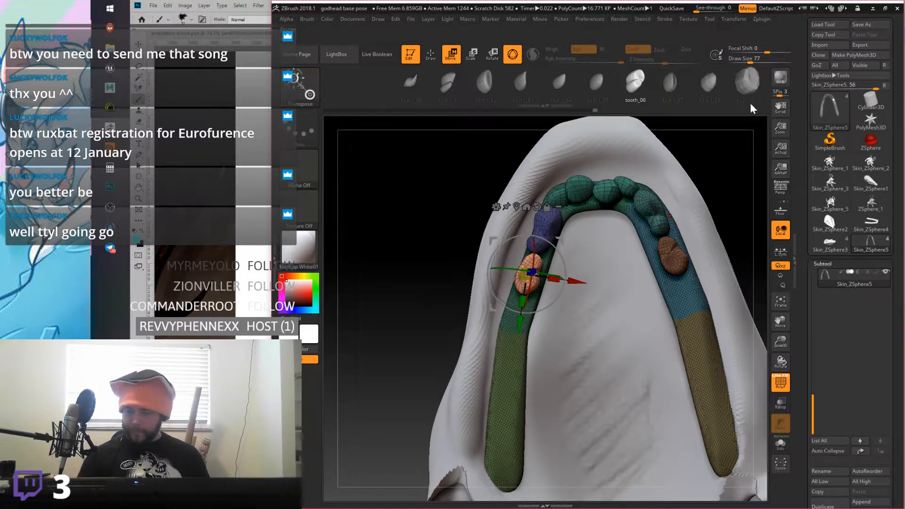
# Step: Choose the tooth_09 insert mesh and place one on the blue gum section behind the orange tooth
pyautogui.moveTo(588, 93); pyautogui.dragTo(437, 93)
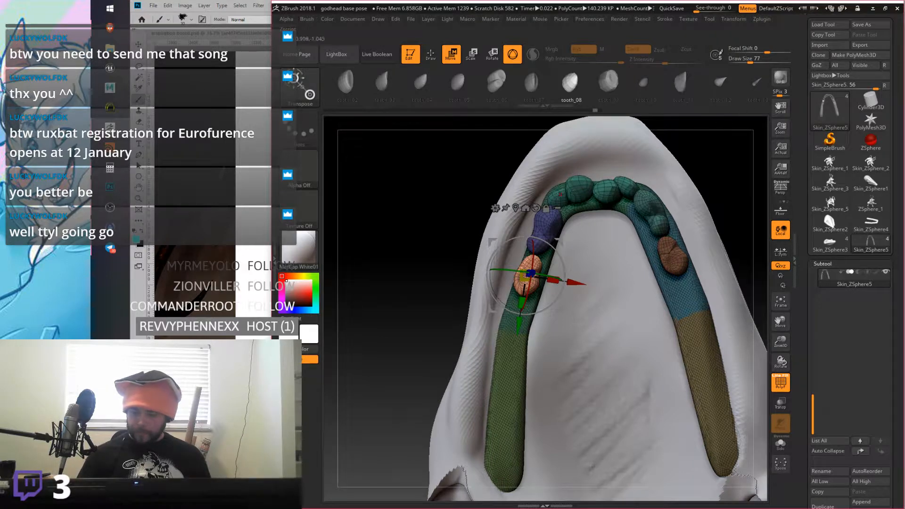
pyautogui.moveTo(678, 87); pyautogui.dragTo(850, 102)
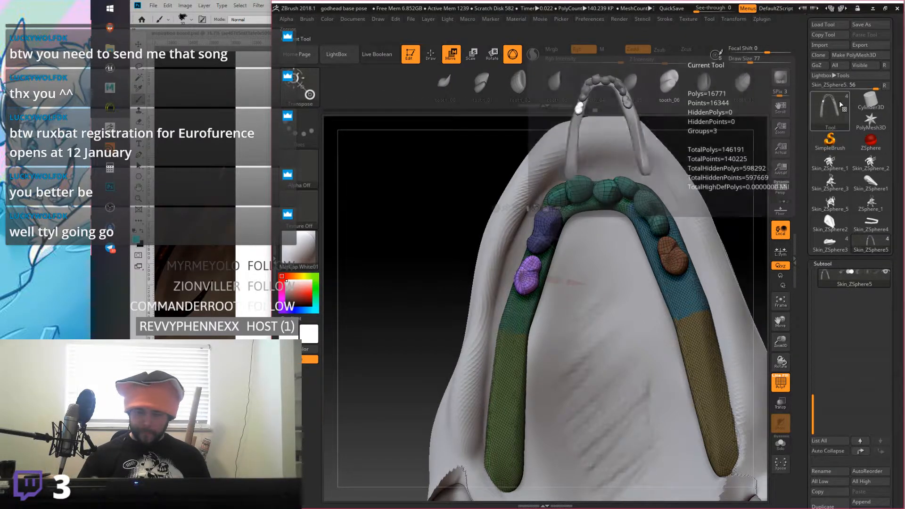
pyautogui.click(431, 54)
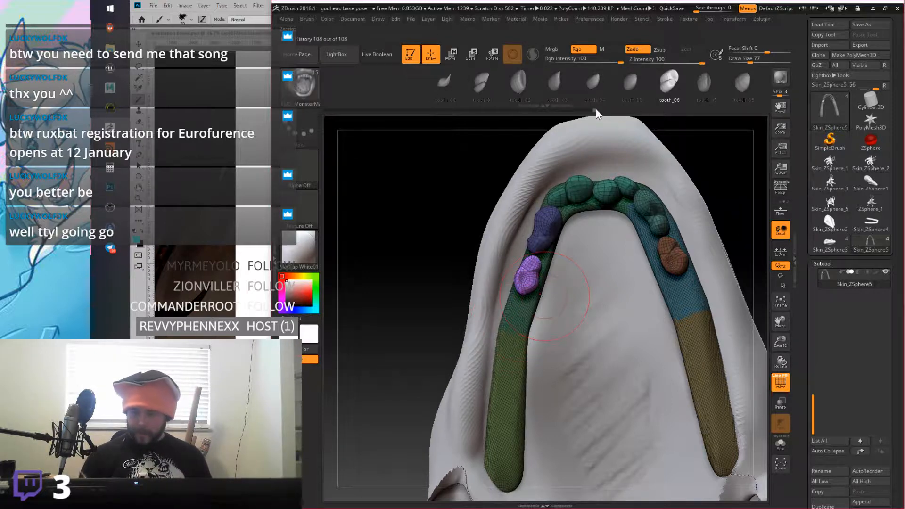
pyautogui.moveTo(715, 85); pyautogui.dragTo(489, 150)
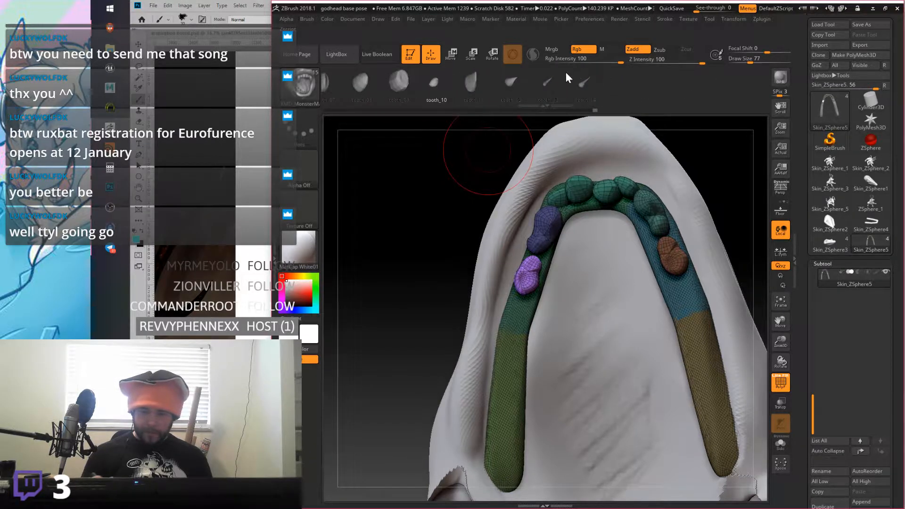
pyautogui.click(409, 83)
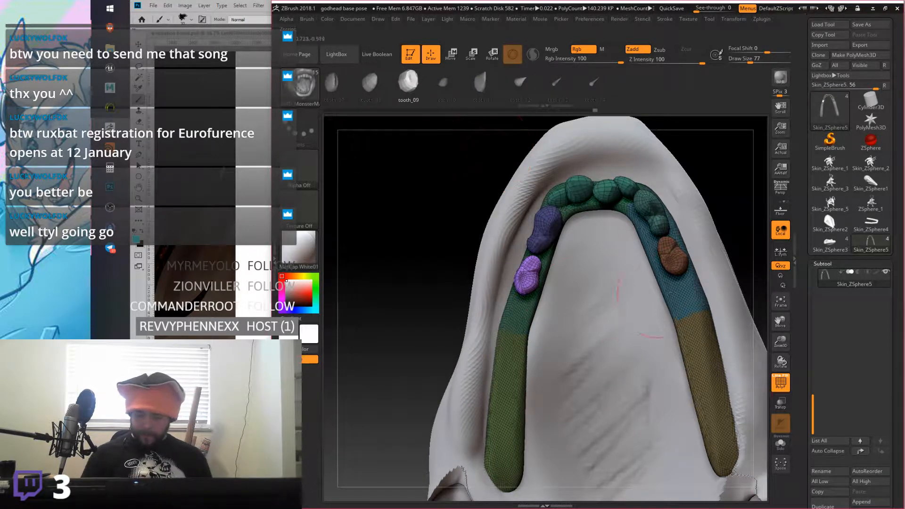
pyautogui.moveTo(682, 288)
pyautogui.mouseDown()
pyautogui.moveTo(697, 311)
pyautogui.moveTo(692, 302)
pyautogui.mouseUp()
# Step: Enlarge the tooth_09 molar to about 1.42, then lengthen and align it along the gum behind the orange tooth
pyautogui.press('w')
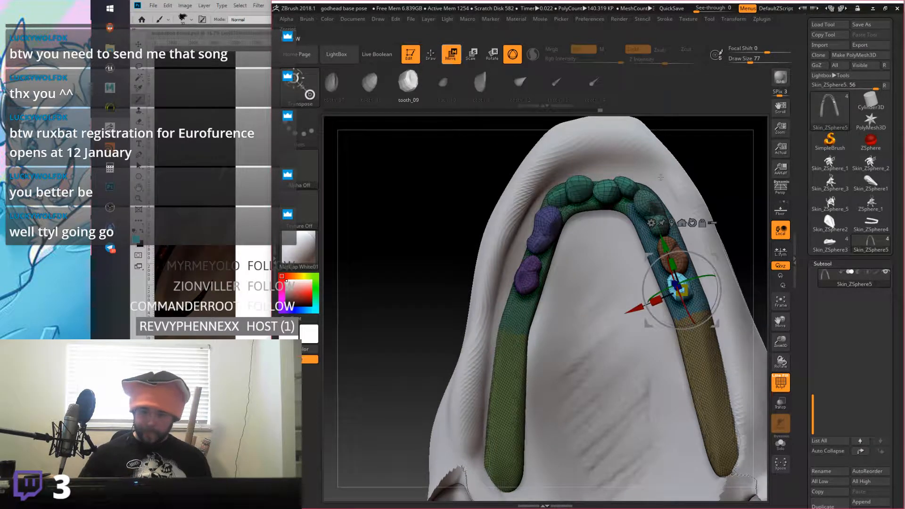
pyautogui.moveTo(694, 273); pyautogui.dragTo(668, 366)
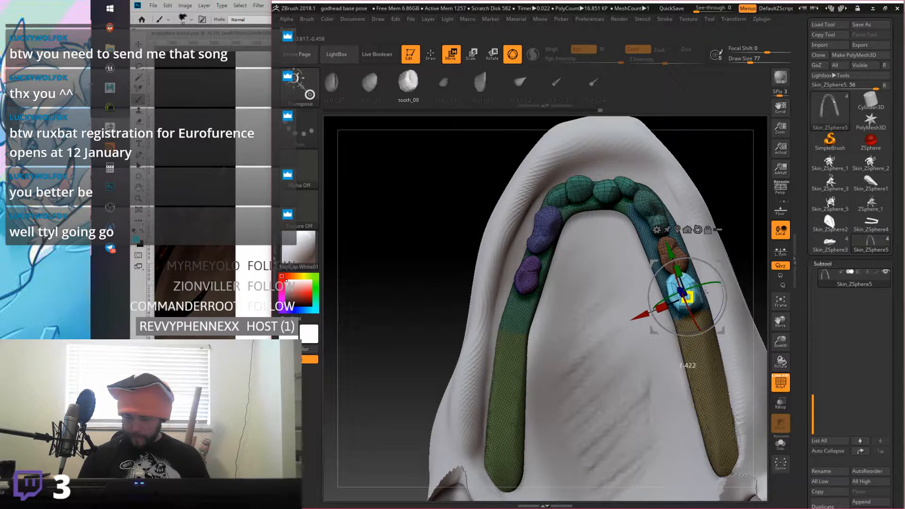
pyautogui.moveTo(703, 295); pyautogui.dragTo(716, 271)
pyautogui.moveTo(726, 236); pyautogui.dragTo(629, 246)
pyautogui.moveTo(658, 299); pyautogui.dragTo(668, 301)
pyautogui.moveTo(632, 236); pyautogui.dragTo(714, 261)
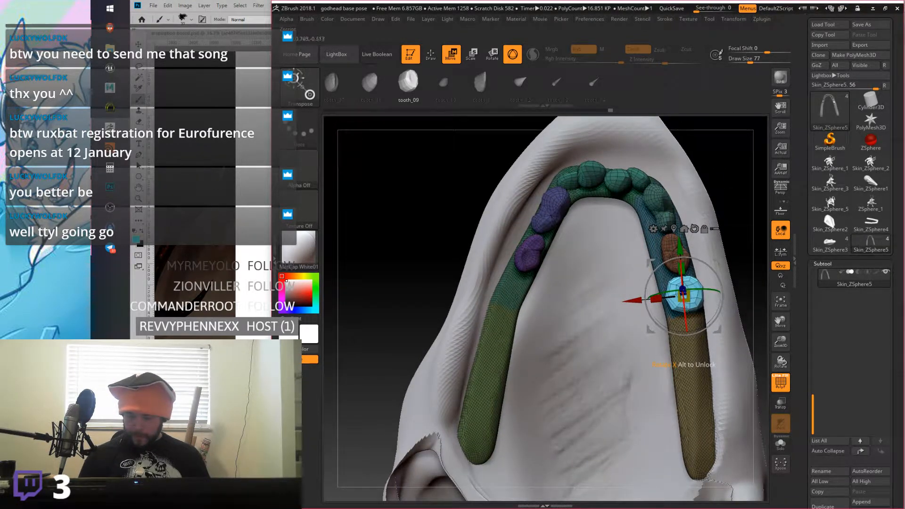
pyautogui.moveTo(717, 327); pyautogui.dragTo(717, 332)
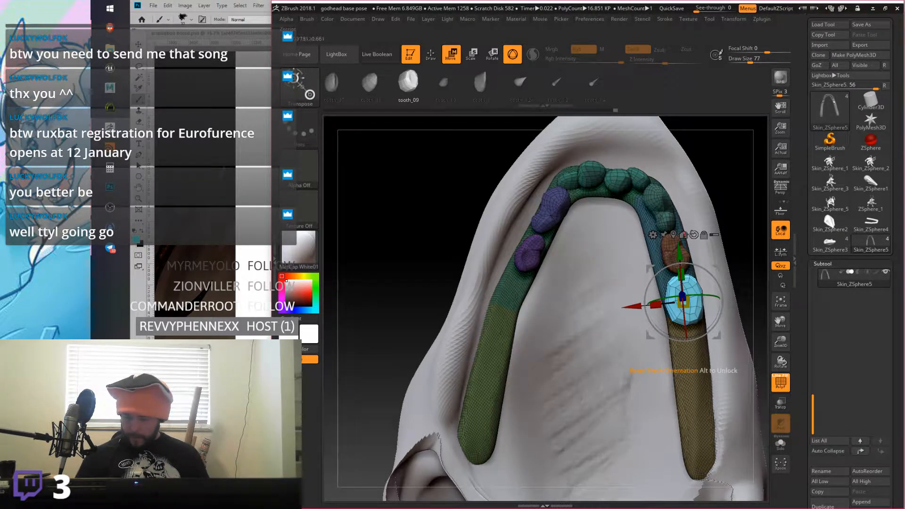
# Step: Duplicate the molar three times in a row down the rest of the same gum side
pyautogui.keyDown('ctrl'); pyautogui.moveTo(718, 268); pyautogui.dragTo(715, 409); pyautogui.keyUp('ctrl')
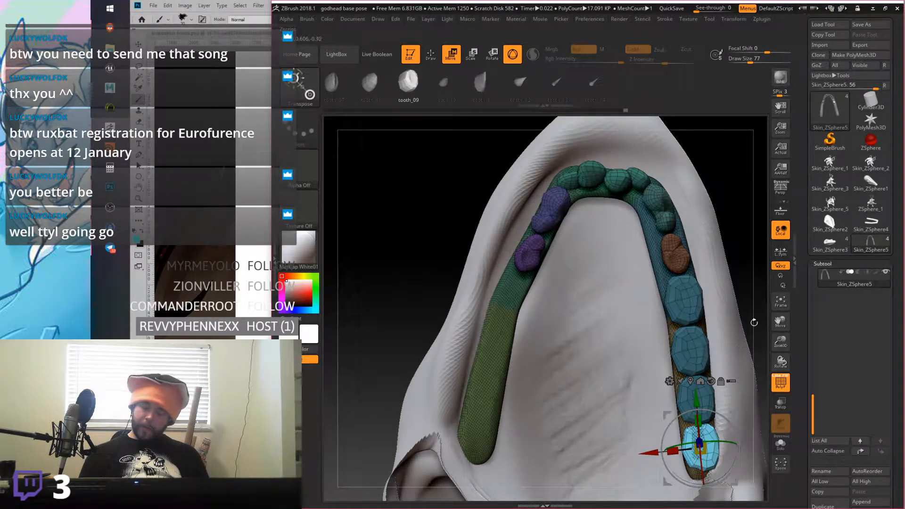
pyautogui.click(688, 306)
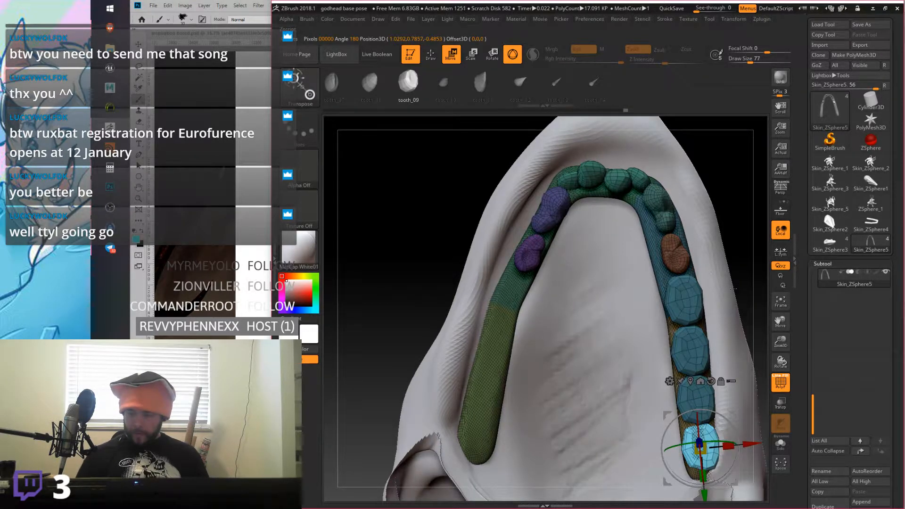
# Step: Mask everything except the four tooth_09 molars and duplicate all four onto the opposite side of the gum
pyautogui.keyDown('ctrl'); pyautogui.click(711, 311); pyautogui.keyUp('ctrl')
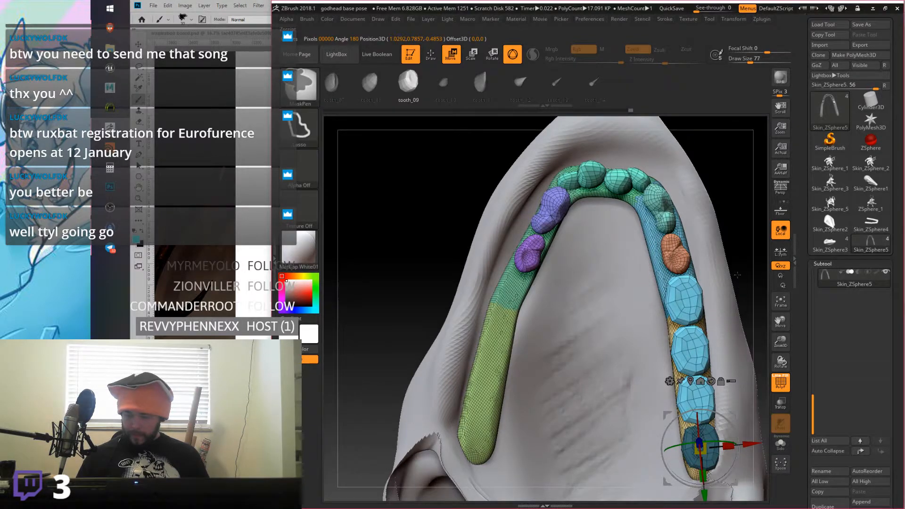
pyautogui.keyDown('ctrl'); pyautogui.click(740, 276); pyautogui.keyUp('ctrl')
pyautogui.keyDown('ctrl'); pyautogui.moveTo(739, 276); pyautogui.dragTo(742, 273); pyautogui.keyUp('ctrl')
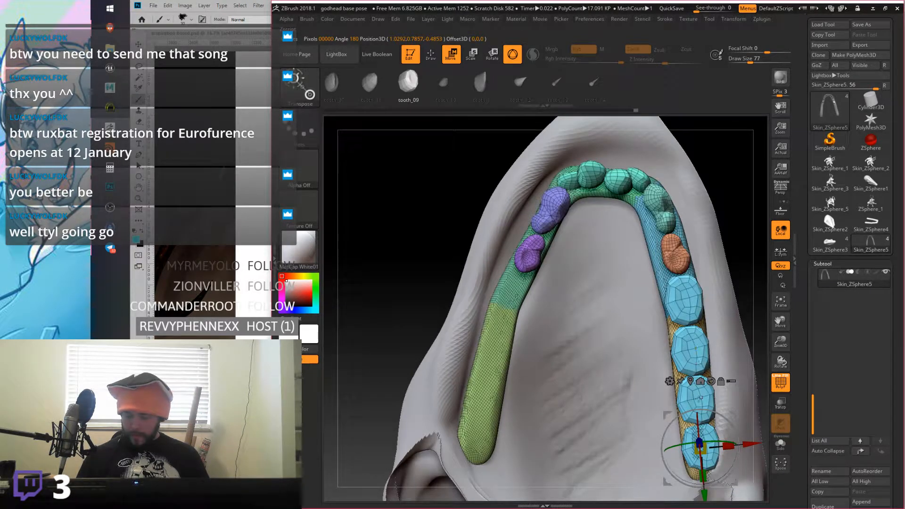
pyautogui.keyDown('ctrl'); pyautogui.click(701, 397); pyautogui.keyUp('ctrl')
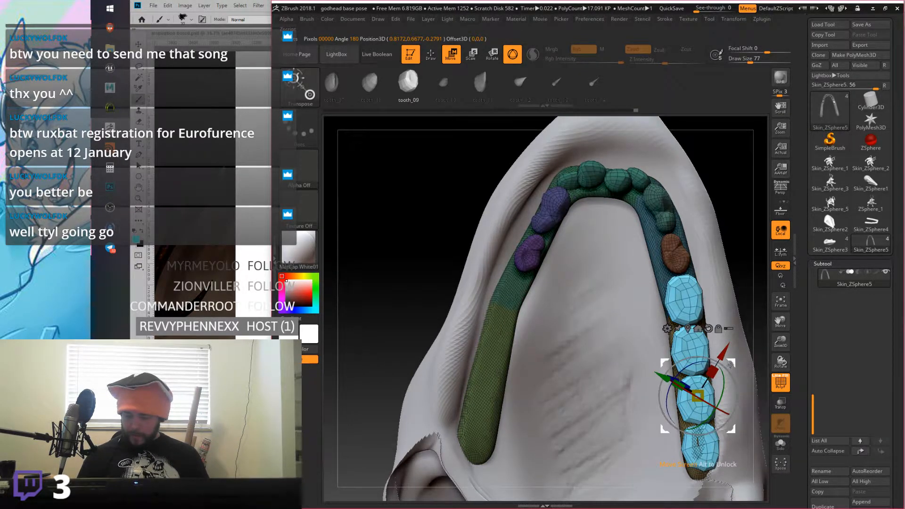
pyautogui.keyDown('ctrl'); pyautogui.moveTo(732, 362); pyautogui.dragTo(506, 357); pyautogui.keyUp('ctrl')
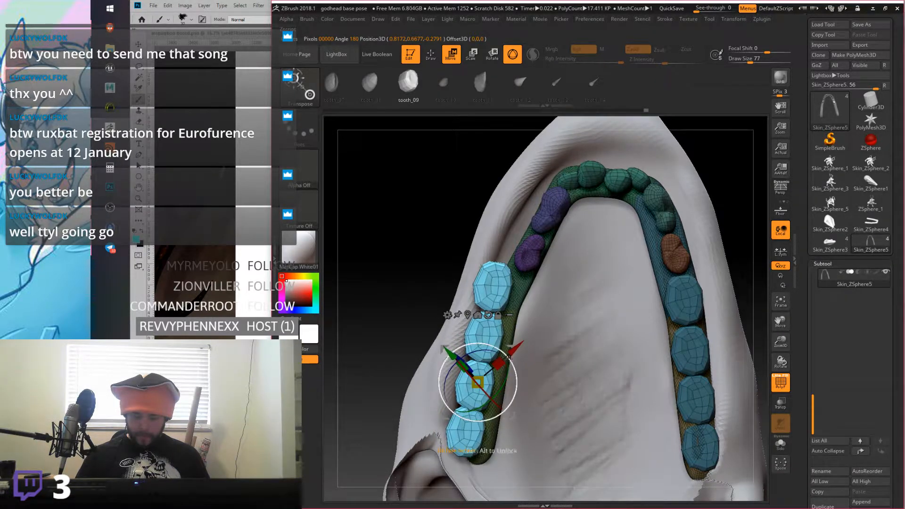
# Step: Move the four duplicated molars onto the gum behind the purple teeth and adjust their height to seat them
pyautogui.moveTo(477, 382); pyautogui.dragTo(523, 373)
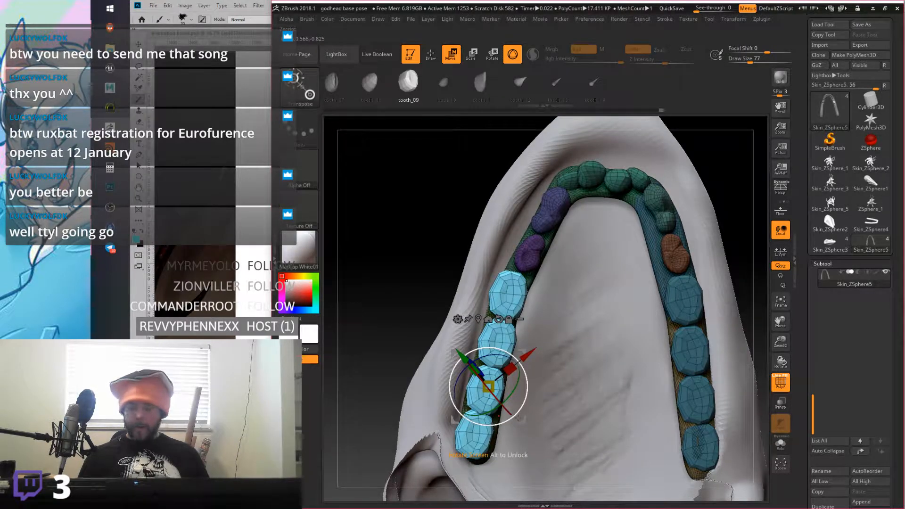
pyautogui.moveTo(666, 277); pyautogui.dragTo(659, 275, button='right')
pyautogui.moveTo(547, 240); pyautogui.dragTo(403, 305, button='right')
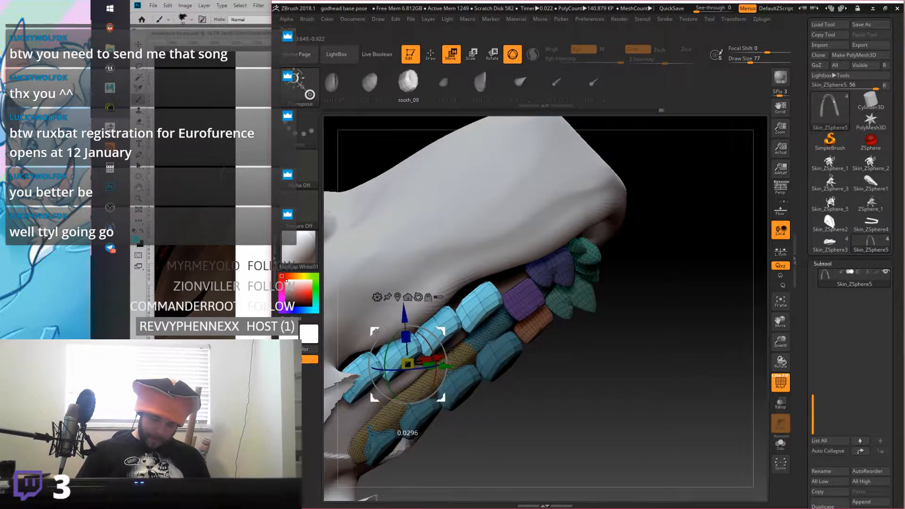
pyautogui.moveTo(376, 332); pyautogui.dragTo(493, 288, button='right')
pyautogui.moveTo(470, 305); pyautogui.dragTo(506, 260)
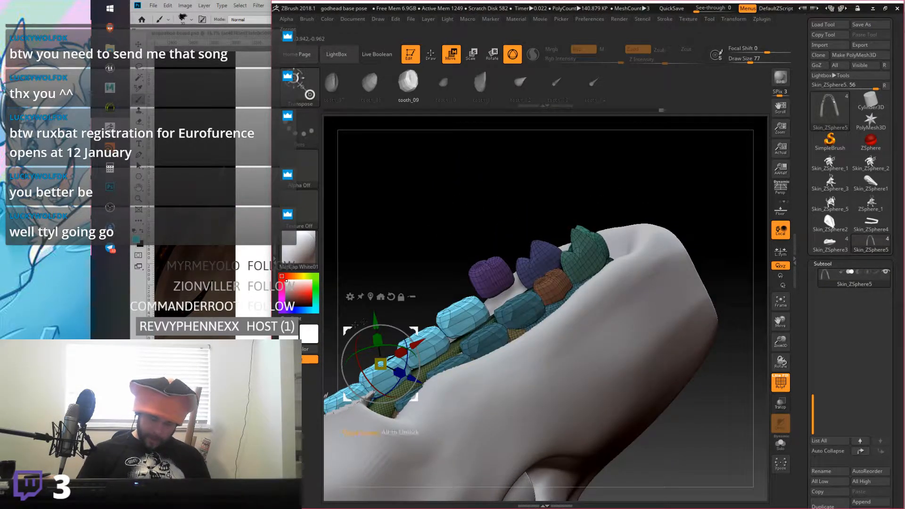
pyautogui.moveTo(363, 315); pyautogui.dragTo(366, 321)
pyautogui.moveTo(405, 417); pyautogui.dragTo(415, 402)
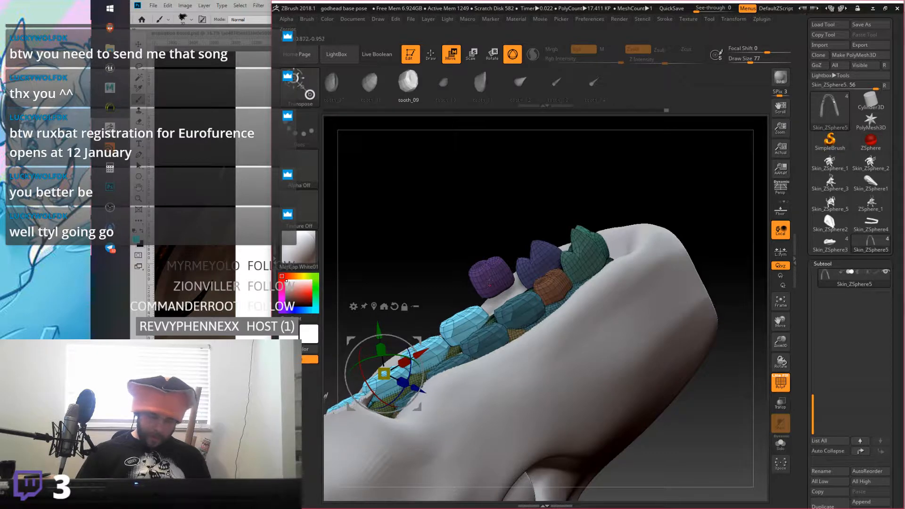
# Step: Isolate the rear purple tooth and seat it on the gum between the front purple tooth and the first molar
pyautogui.click(493, 275)
pyautogui.moveTo(532, 315); pyautogui.dragTo(535, 332)
pyautogui.moveTo(561, 281); pyautogui.dragTo(532, 302, button='right')
pyautogui.moveTo(541, 212); pyautogui.dragTo(569, 287, button='right')
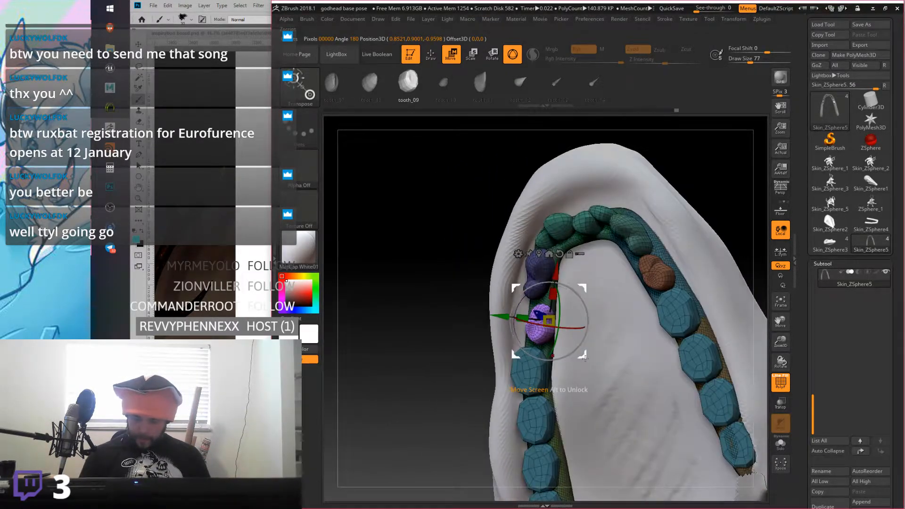
pyautogui.moveTo(585, 357); pyautogui.dragTo(581, 316, button='right')
pyautogui.moveTo(551, 333); pyautogui.dragTo(544, 338)
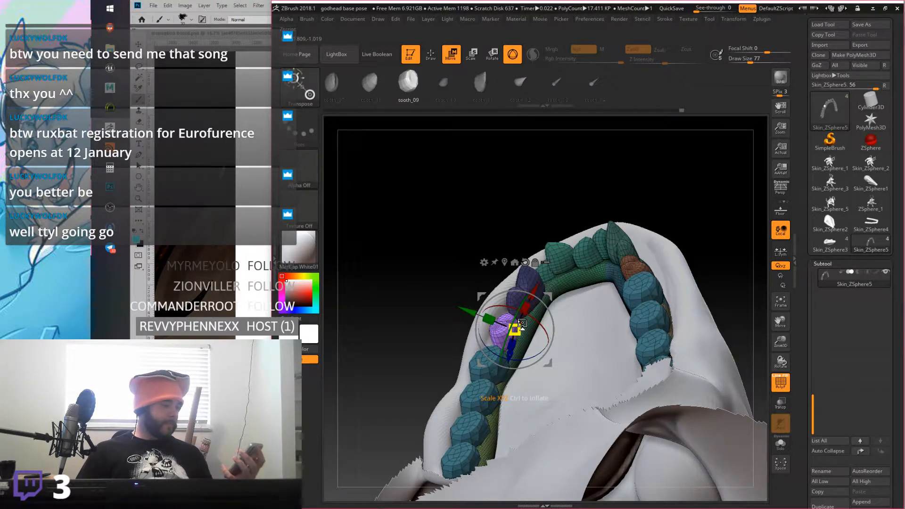
pyautogui.moveTo(522, 324); pyautogui.dragTo(592, 373)
pyautogui.rightClick(592, 373)
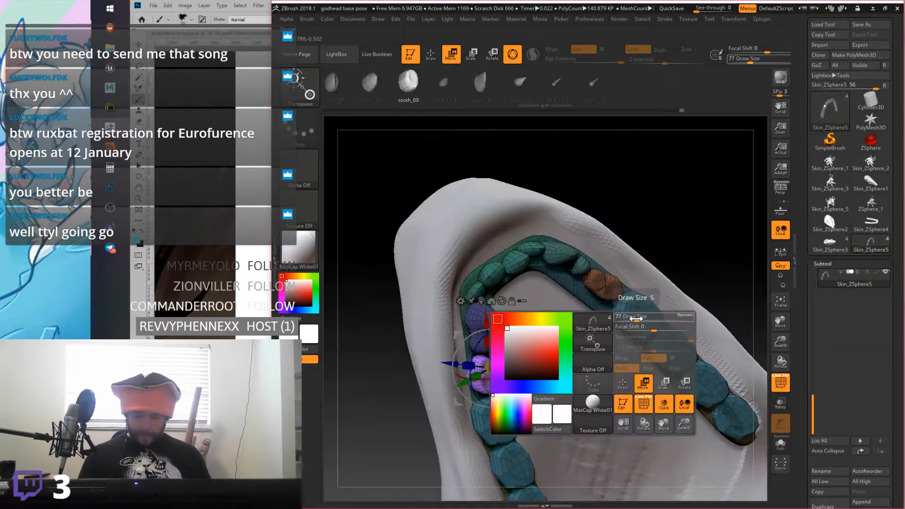
# Step: Return to Draw mode, turn off the polyframe display and inspect the teeth from outside the head
pyautogui.moveTo(661, 282); pyautogui.dragTo(632, 245, button='right')
pyautogui.moveTo(650, 322); pyautogui.dragTo(587, 256, button='right')
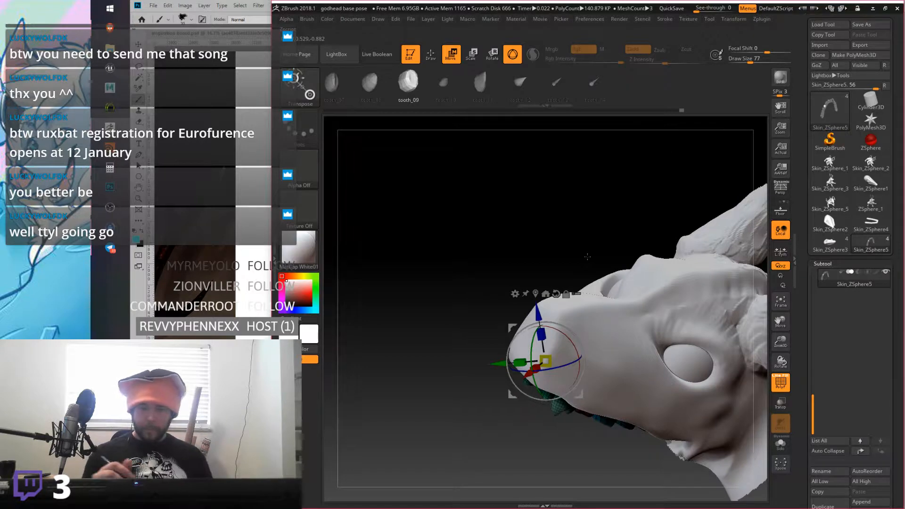
pyautogui.click(424, 57)
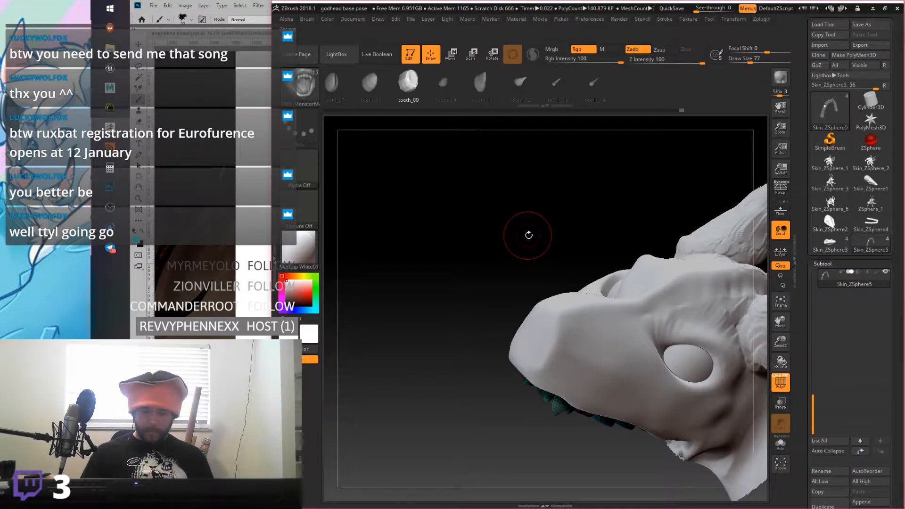
pyautogui.click(781, 382)
pyautogui.moveTo(621, 261)
pyautogui.mouseDown(button='right')
pyautogui.moveTo(635, 277)
pyautogui.moveTo(692, 273)
pyautogui.moveTo(693, 330)
pyautogui.moveTo(725, 340)
pyautogui.moveTo(693, 353)
pyautogui.moveTo(713, 372)
pyautogui.moveTo(680, 325)
pyautogui.moveTo(701, 382)
pyautogui.moveTo(590, 311)
pyautogui.mouseUp(button='right')
pyautogui.moveTo(647, 407)
pyautogui.mouseDown(button='right')
pyautogui.moveTo(645, 368)
pyautogui.moveTo(669, 319)
pyautogui.moveTo(699, 320)
pyautogui.moveTo(719, 342)
pyautogui.moveTo(710, 370)
pyautogui.moveTo(695, 358)
pyautogui.moveTo(681, 285)
pyautogui.moveTo(721, 275)
pyautogui.moveTo(685, 309)
pyautogui.moveTo(587, 195)
pyautogui.mouseUp(button='right')
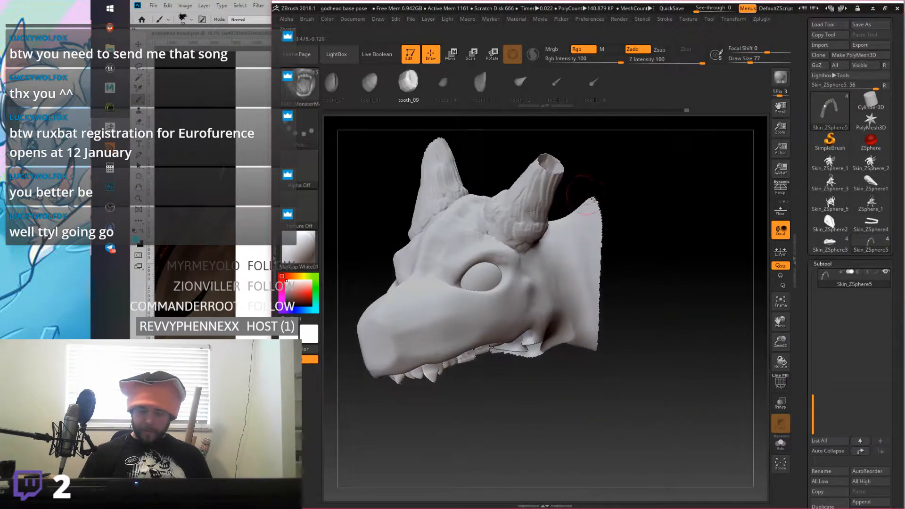
pyautogui.keyDown('alt'); pyautogui.moveTo(643, 303); pyautogui.dragTo(646, 330, button='right'); pyautogui.keyUp('alt')
pyautogui.keyDown('ctrl'); pyautogui.moveTo(645, 330); pyautogui.dragTo(643, 258, button='right'); pyautogui.keyUp('ctrl')
pyautogui.keyDown('ctrl'); pyautogui.moveTo(641, 309); pyautogui.dragTo(643, 307, button='right'); pyautogui.keyUp('ctrl')
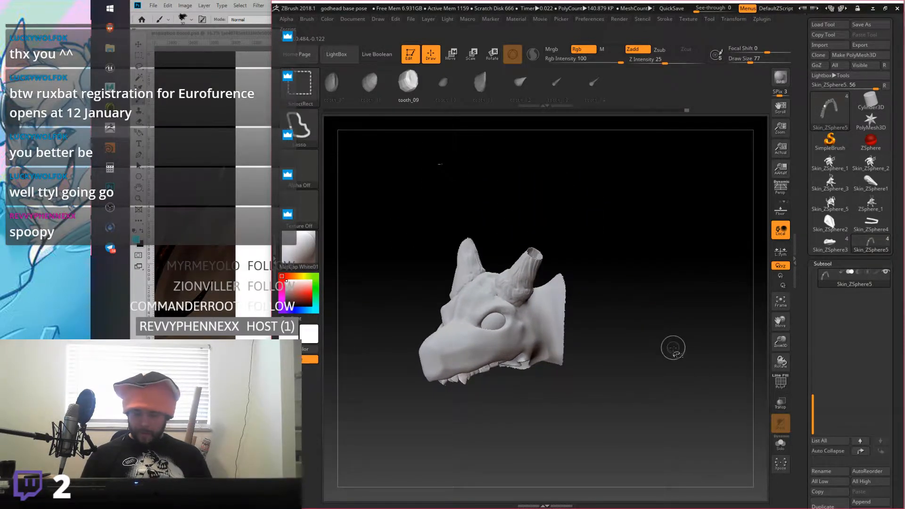
# Step: Select the Merged_Skin_ZSphere3 subtool and unhide the creature's complete body
pyautogui.keyDown('ctrl'); pyautogui.keyDown('shift'); pyautogui.moveTo(540, 397); pyautogui.dragTo(511, 432); pyautogui.keyUp('shift'); pyautogui.keyUp('ctrl')
pyautogui.moveTo(810, 404); pyautogui.dragTo(813, 279)
pyautogui.click(830, 283)
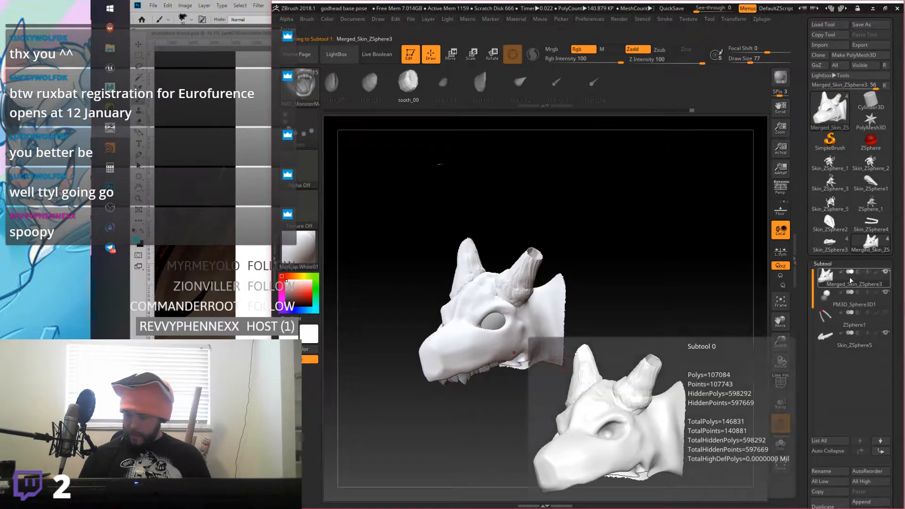
pyautogui.keyDown('ctrl'); pyautogui.keyDown('shift'); pyautogui.click(672, 339); pyautogui.keyUp('shift'); pyautogui.keyUp('ctrl')
# Step: Examine the creature's face and mouth from several angles, comparing them with the teeth hidden and shown
pyautogui.moveTo(578, 274)
pyautogui.mouseDown(button='right')
pyautogui.moveTo(617, 269)
pyautogui.moveTo(590, 261)
pyautogui.moveTo(592, 273)
pyautogui.mouseUp(button='right')
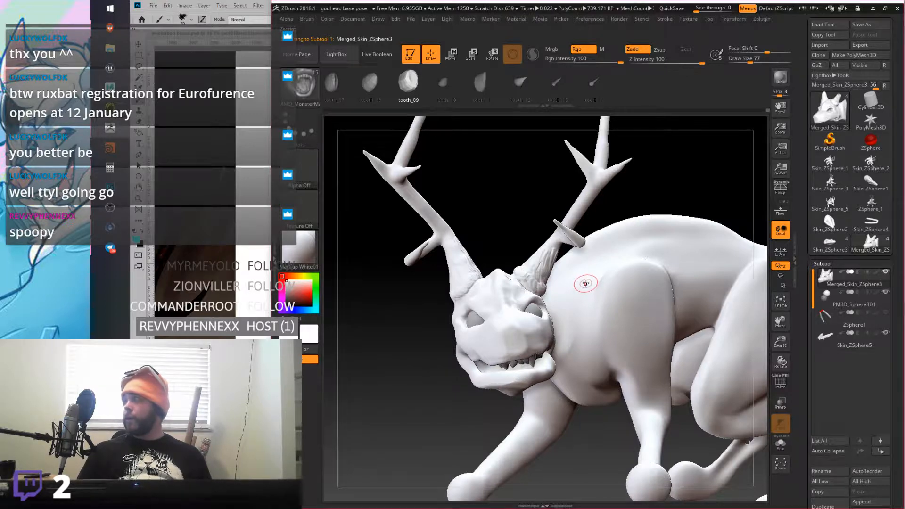
pyautogui.moveTo(584, 287); pyautogui.dragTo(631, 291, button='right')
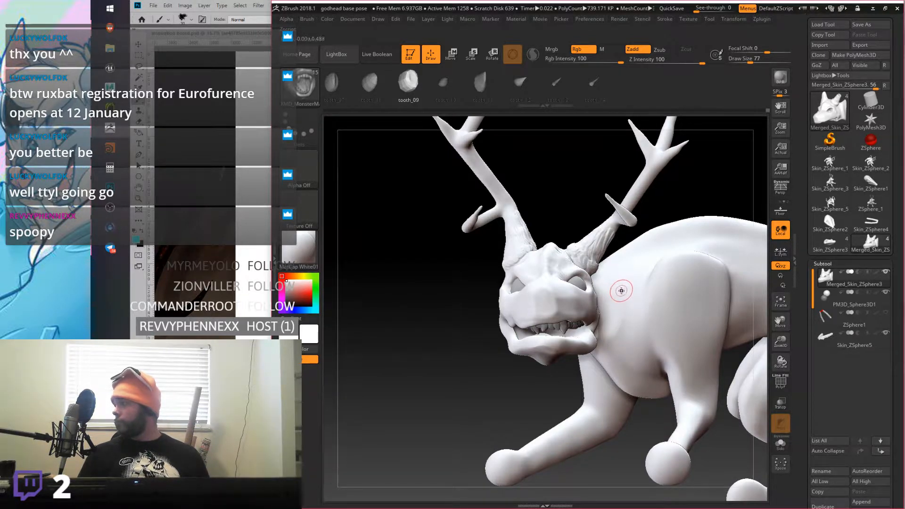
pyautogui.moveTo(626, 298)
pyautogui.mouseDown(button='right')
pyautogui.moveTo(580, 260)
pyautogui.moveTo(581, 210)
pyautogui.moveTo(592, 257)
pyautogui.moveTo(654, 267)
pyautogui.mouseUp(button='right')
pyautogui.press('shift')
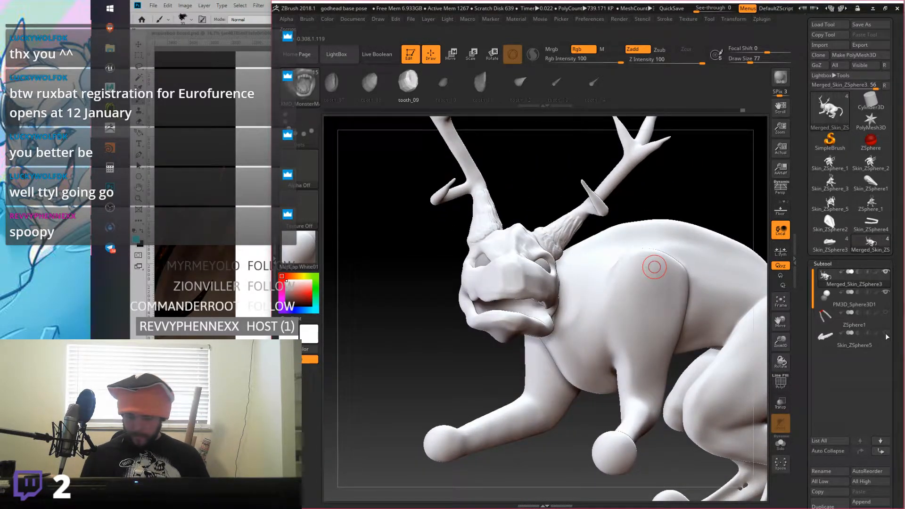
pyautogui.moveTo(580, 250)
pyautogui.mouseDown(button='right')
pyautogui.moveTo(689, 264)
pyautogui.moveTo(606, 267)
pyautogui.mouseUp(button='right')
pyautogui.moveTo(707, 259)
pyautogui.keyDown('ctrl'); pyautogui.mouseDown(button='right')
pyautogui.moveTo(723, 240)
pyautogui.moveTo(615, 277)
pyautogui.moveTo(642, 264)
pyautogui.moveTo(638, 250)
pyautogui.moveTo(641, 265)
pyautogui.moveTo(617, 280)
pyautogui.moveTo(621, 300)
pyautogui.mouseUp(button='right'); pyautogui.keyUp('ctrl')
pyautogui.moveTo(592, 270)
pyautogui.mouseDown(button='right')
pyautogui.moveTo(608, 296)
pyautogui.moveTo(602, 307)
pyautogui.moveTo(613, 302)
pyautogui.moveTo(626, 316)
pyautogui.moveTo(617, 297)
pyautogui.mouseUp(button='right')
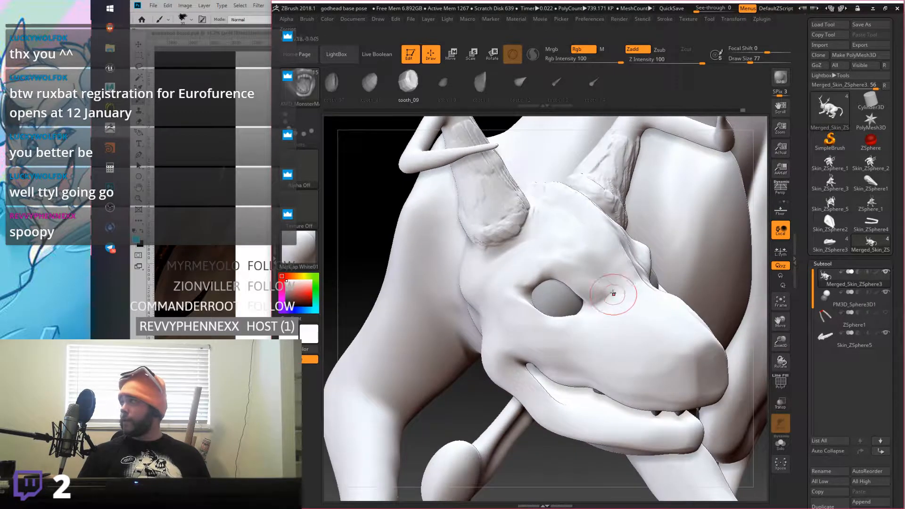
# Step: Switch to Photoshop to check the extra eye positions in the skinned.psd head painting, and return to ZBrush
pyautogui.hotkey('alt', 'Tab')
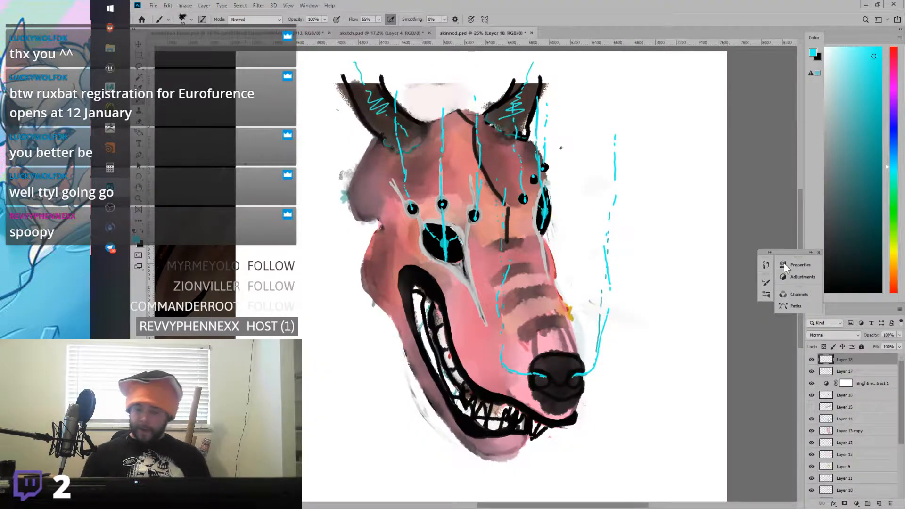
pyautogui.moveTo(797, 244); pyautogui.dragTo(798, 240)
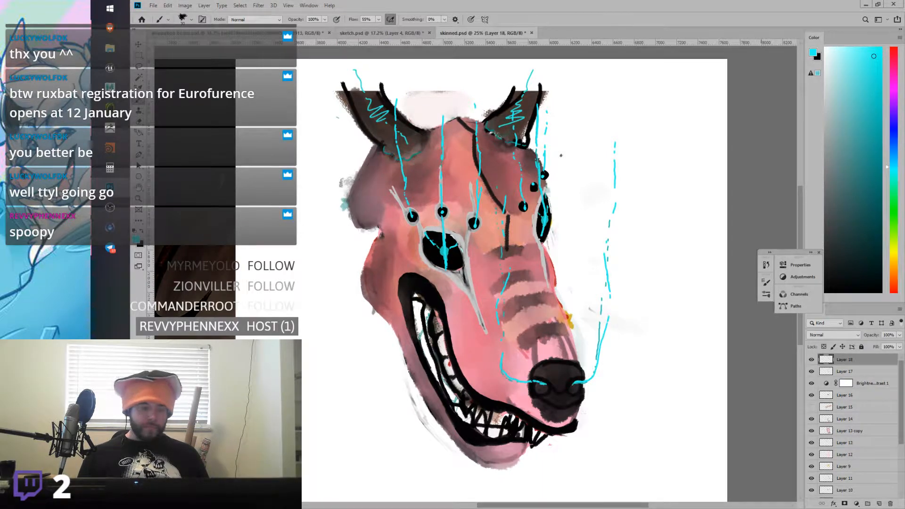
pyautogui.click(112, 130)
# Step: Choose the Inflate brush for sculpting the head and set its draw size to 29
pyautogui.moveTo(562, 246); pyautogui.dragTo(620, 227, button='right')
pyautogui.press('b')
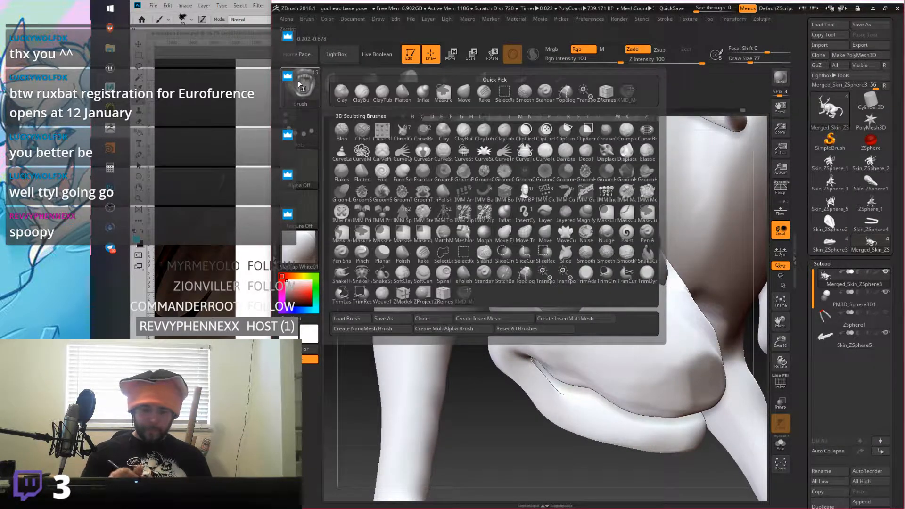
pyautogui.press('i')
pyautogui.press('n')
pyautogui.moveTo(570, 225); pyautogui.dragTo(577, 239, button='right')
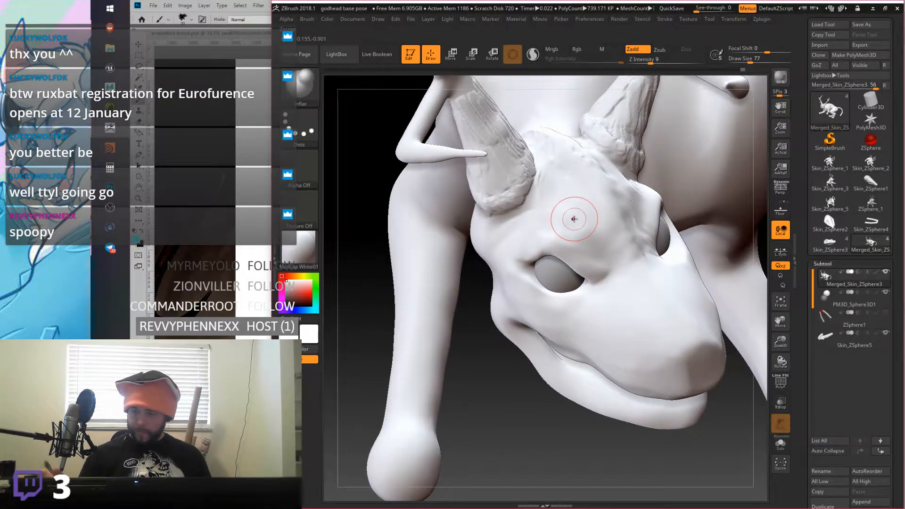
pyautogui.moveTo(751, 62); pyautogui.dragTo(742, 62)
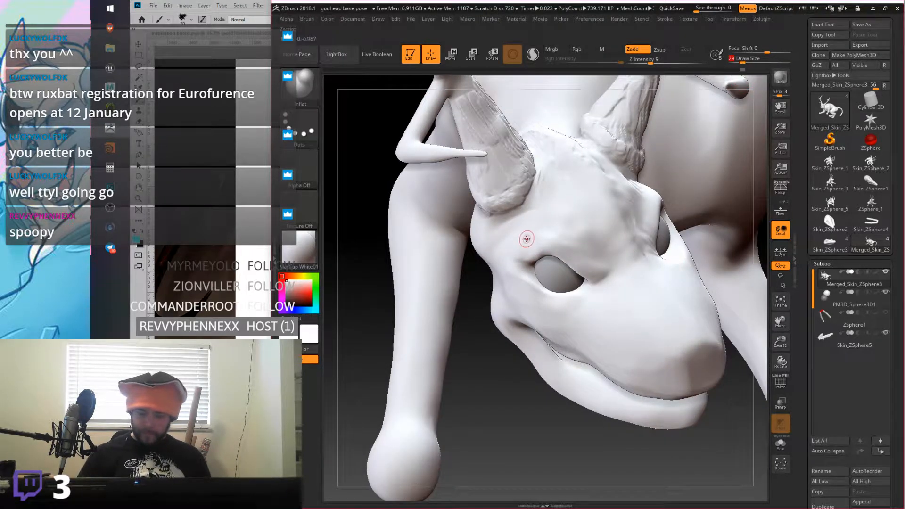
# Step: Carve three small round eye sockets in an arc above the main eye on one side of the head
pyautogui.press('ctrl')
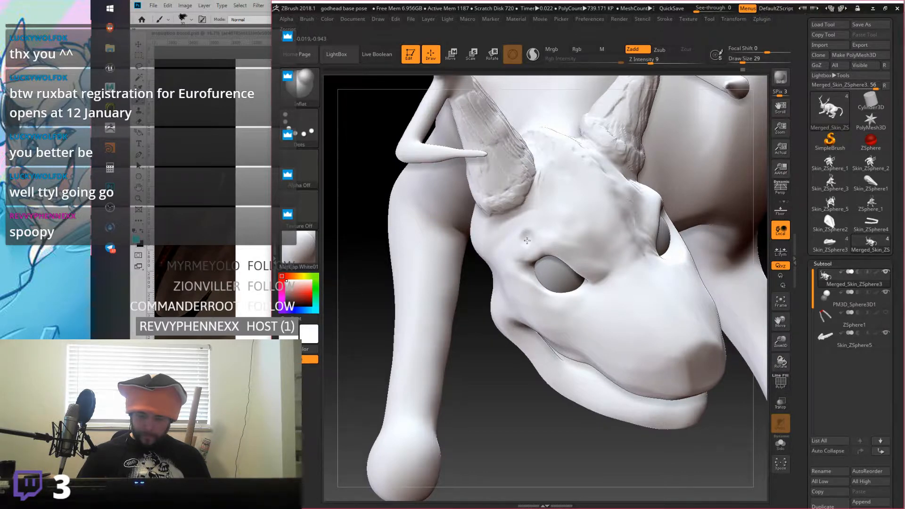
pyautogui.moveTo(524, 232)
pyautogui.mouseDown(button='right')
pyautogui.moveTo(575, 216)
pyautogui.moveTo(578, 204)
pyautogui.moveTo(570, 217)
pyautogui.mouseUp(button='right')
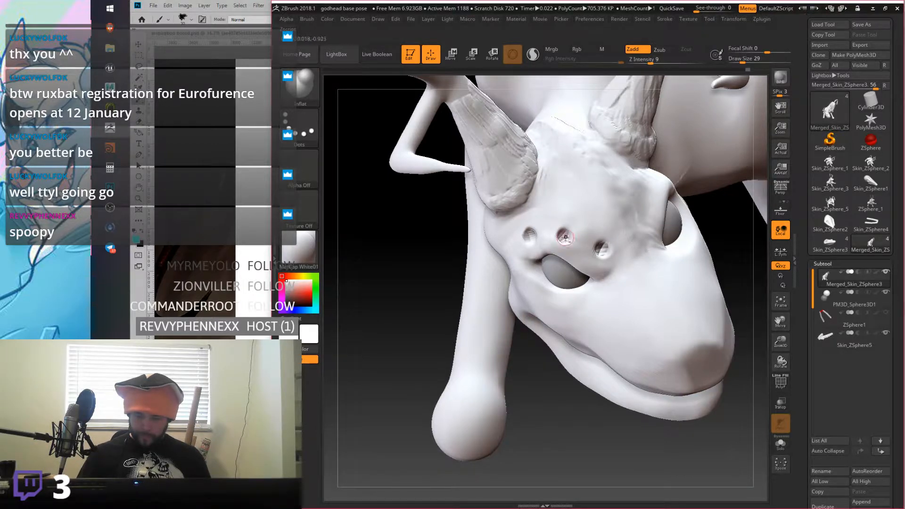
pyautogui.moveTo(571, 215); pyautogui.dragTo(679, 204, button='right')
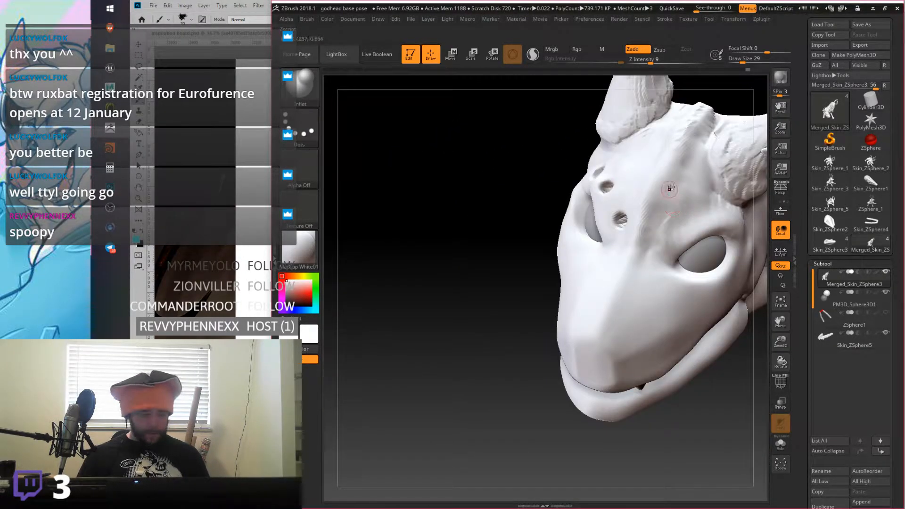
# Step: Carve three matching small eye sockets above the main eye on the other side of the head
pyautogui.moveTo(672, 236)
pyautogui.mouseDown(button='right')
pyautogui.moveTo(675, 255)
pyautogui.moveTo(670, 230)
pyautogui.mouseUp(button='right')
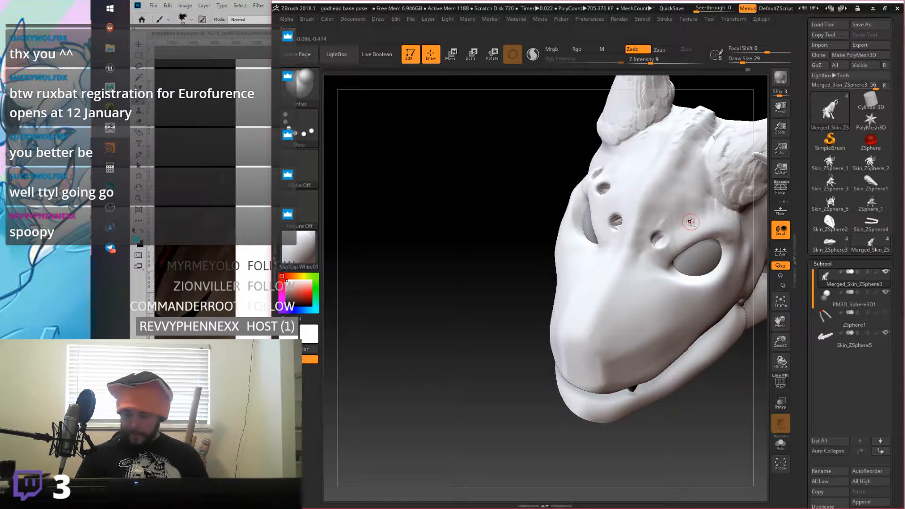
pyautogui.moveTo(710, 197); pyautogui.dragTo(727, 220, button='right')
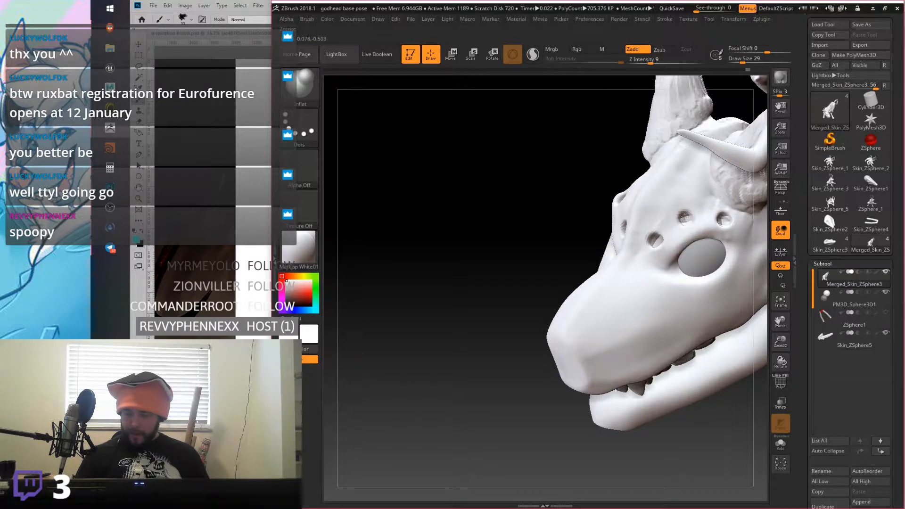
pyautogui.moveTo(684, 204)
pyautogui.mouseDown(button='right')
pyautogui.moveTo(726, 206)
pyautogui.moveTo(693, 196)
pyautogui.mouseUp(button='right')
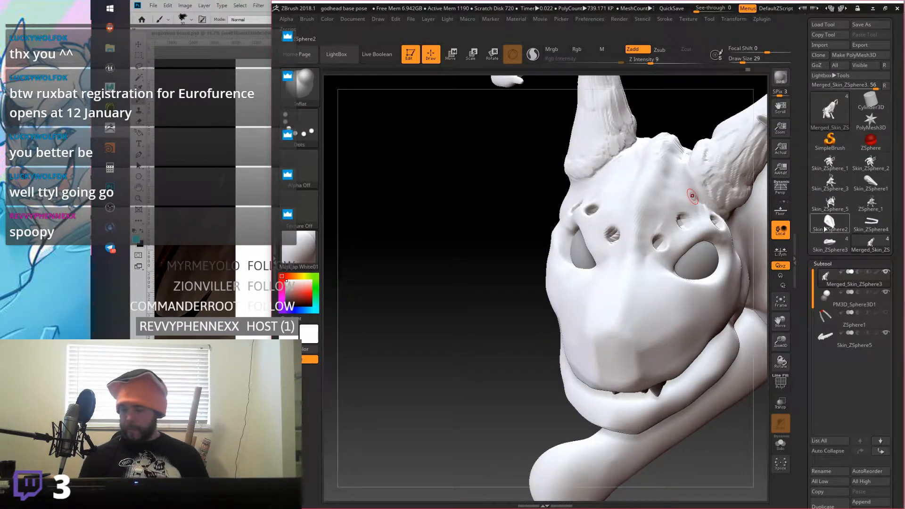
# Step: Append a Sphere3D subtool to the creature and activate the Move gizmo
pyautogui.moveTo(895, 428); pyautogui.dragTo(892, 372)
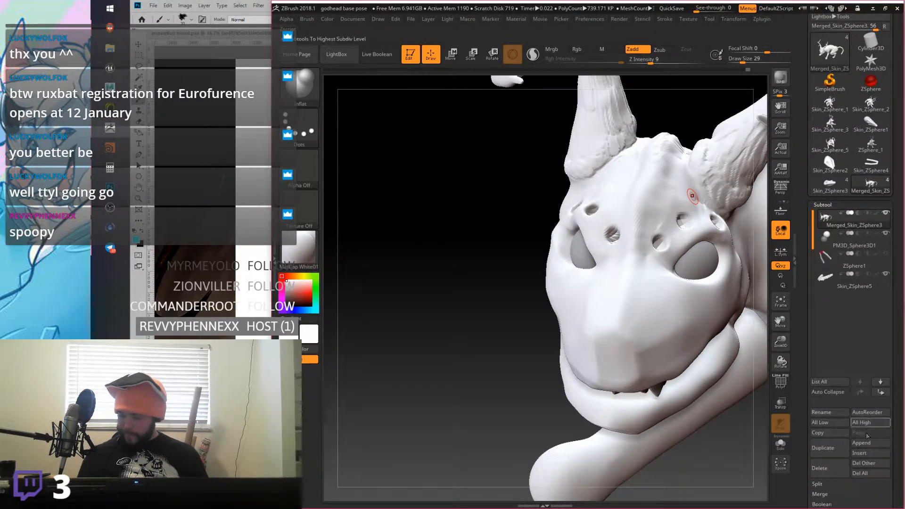
pyautogui.click(866, 443)
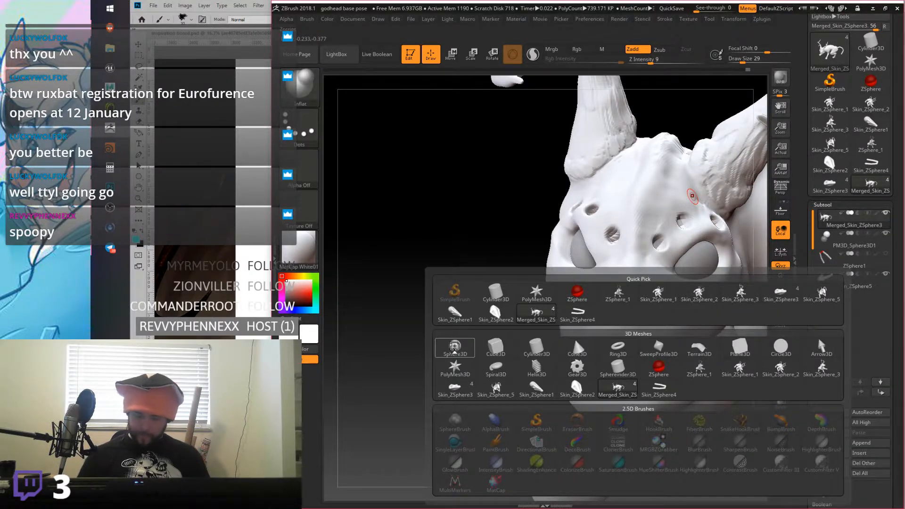
pyautogui.click(455, 348)
pyautogui.click(451, 56)
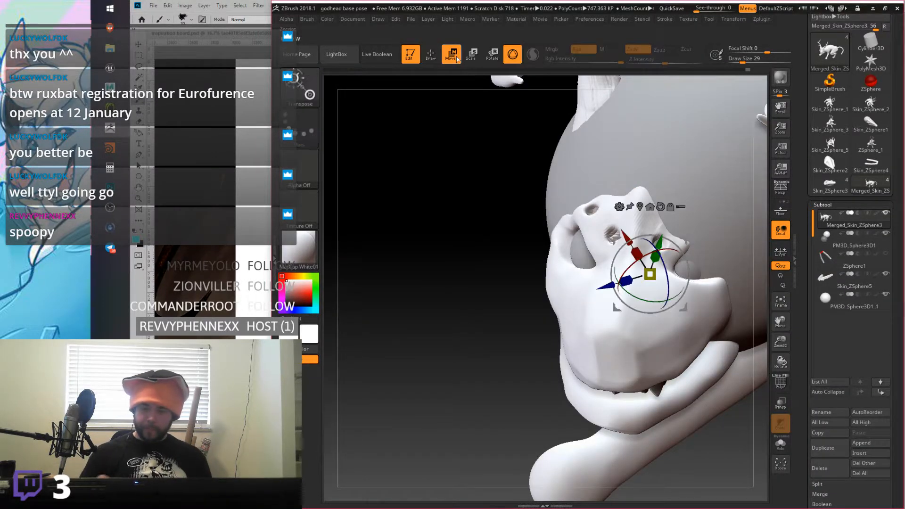
# Step: Select the new sphere subtool, turn on ghost transparency, and scale and move the sphere into the rear small eye socket
pyautogui.click(830, 301)
pyautogui.moveTo(685, 258)
pyautogui.mouseDown()
pyautogui.moveTo(572, 254)
pyautogui.moveTo(552, 264)
pyautogui.moveTo(556, 236)
pyautogui.moveTo(573, 257)
pyautogui.moveTo(673, 242)
pyautogui.moveTo(669, 261)
pyautogui.mouseUp()
pyautogui.moveTo(642, 151); pyautogui.dragTo(581, 215)
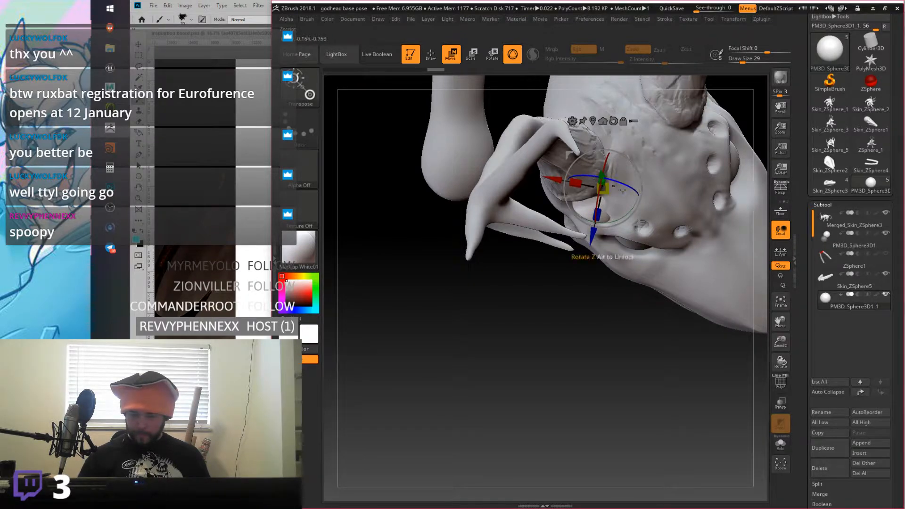
pyautogui.click(781, 423)
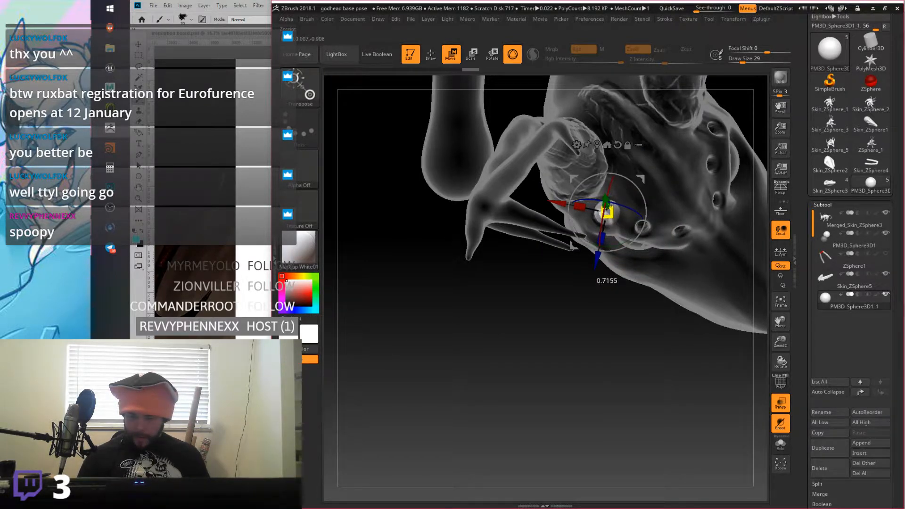
pyautogui.moveTo(636, 253); pyautogui.dragTo(652, 187)
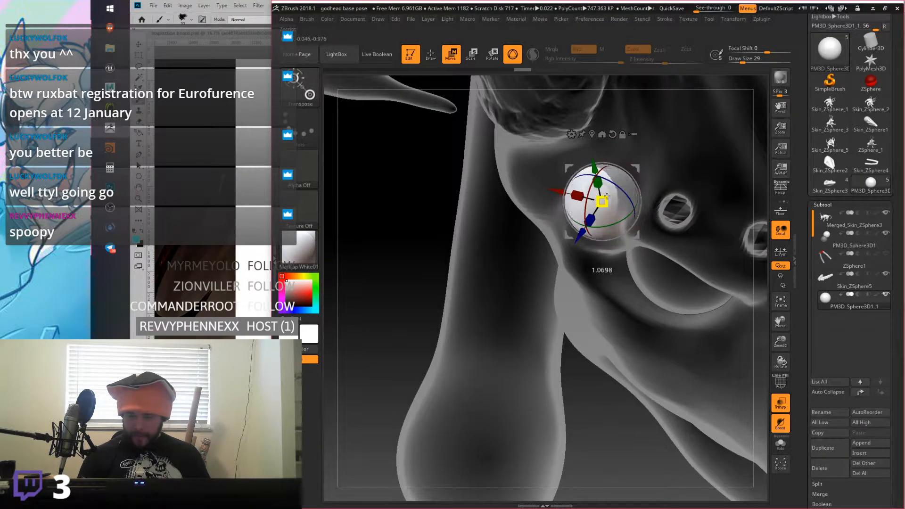
pyautogui.moveTo(642, 172); pyautogui.dragTo(661, 153)
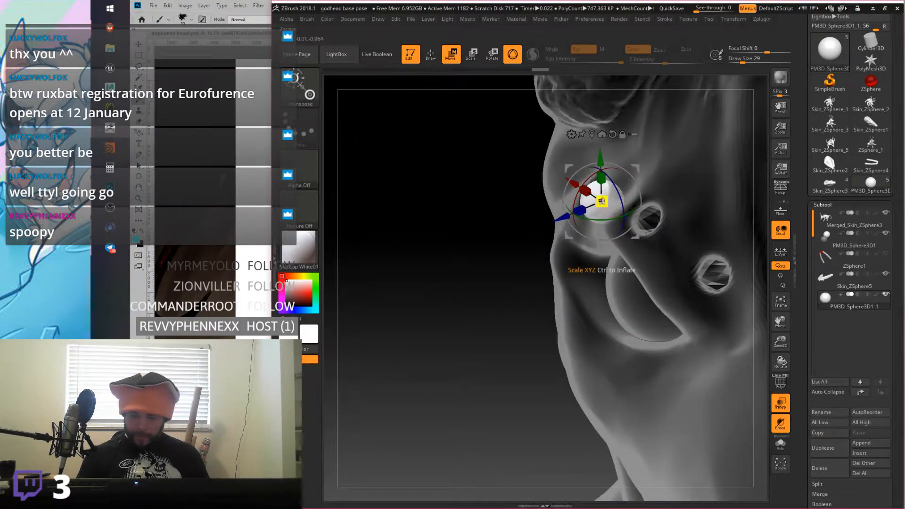
pyautogui.moveTo(605, 211); pyautogui.dragTo(604, 209)
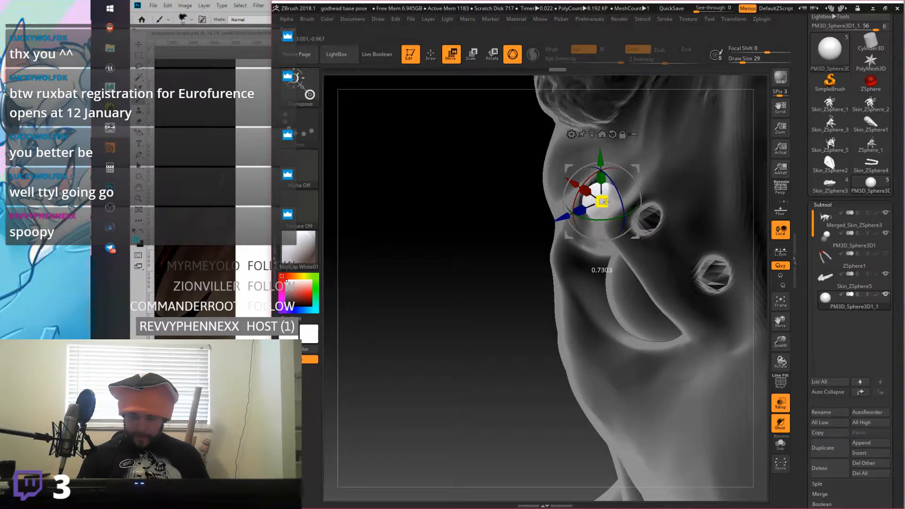
# Step: Turn off ghosting and transparency, then refine the sphere's position and size in the rear small eye socket
pyautogui.moveTo(655, 182); pyautogui.dragTo(721, 189)
pyautogui.click(781, 424)
pyautogui.moveTo(736, 288); pyautogui.dragTo(613, 238)
pyautogui.click(780, 403)
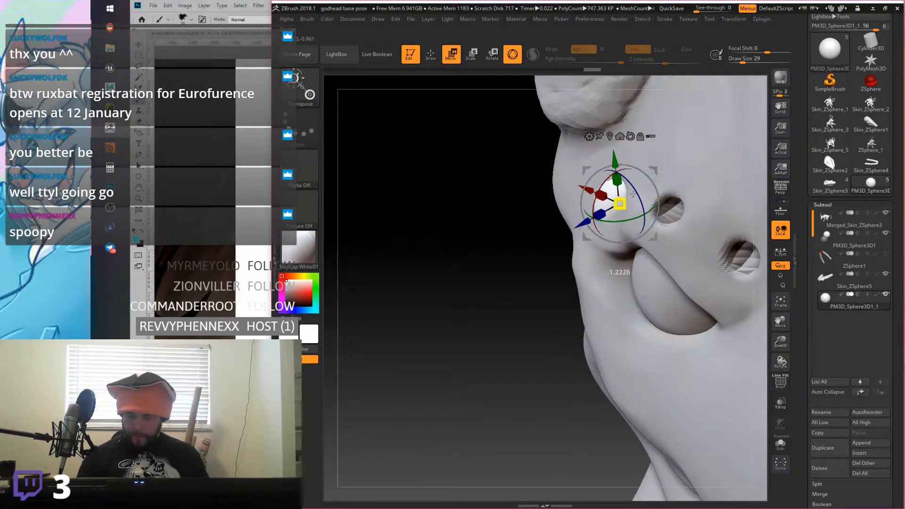
pyautogui.moveTo(633, 195); pyautogui.dragTo(678, 181, button='right')
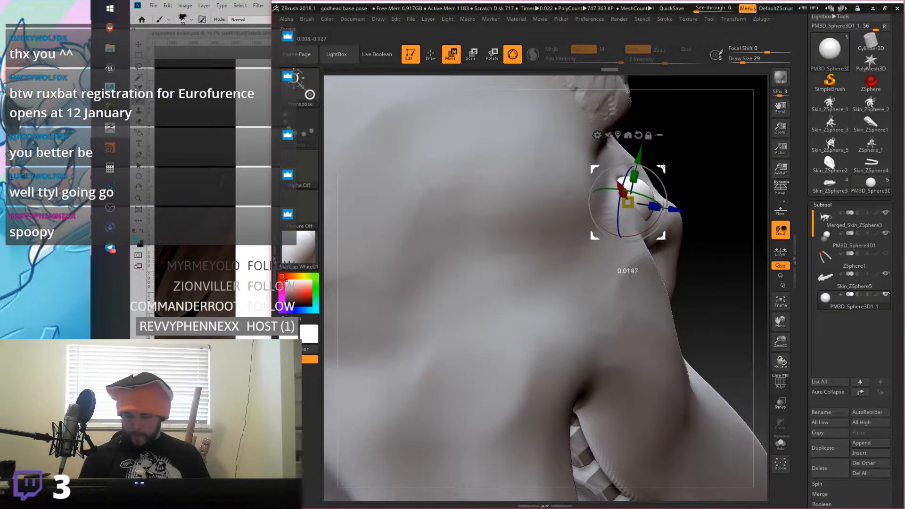
pyautogui.moveTo(658, 166); pyautogui.dragTo(667, 161)
pyautogui.moveTo(666, 161); pyautogui.dragTo(672, 230, button='right')
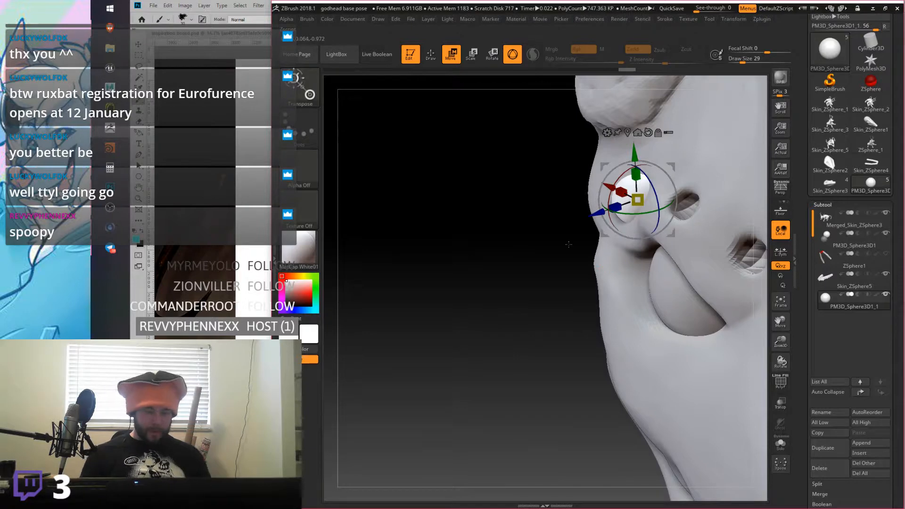
# Step: Try the Chrome A material on the creature and its eyes
pyautogui.click(304, 252)
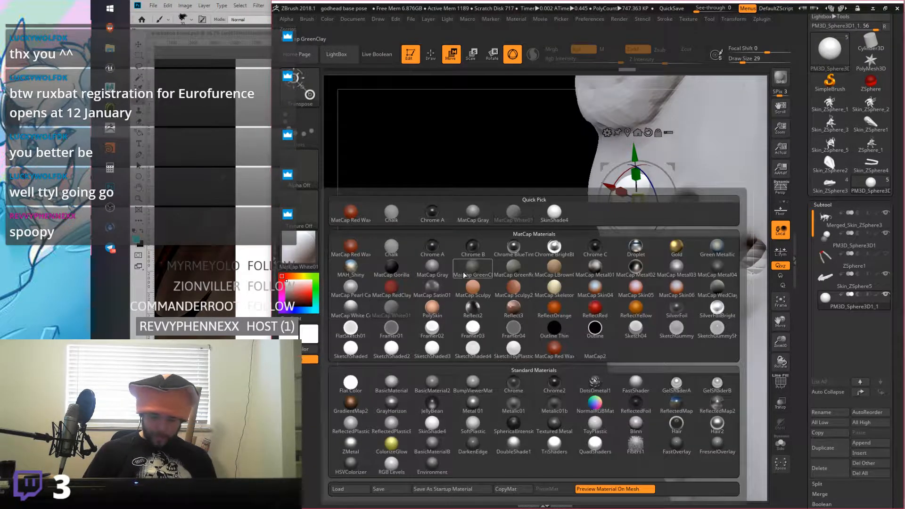
pyautogui.click(435, 249)
pyautogui.moveTo(509, 345); pyautogui.dragTo(688, 273, button='right')
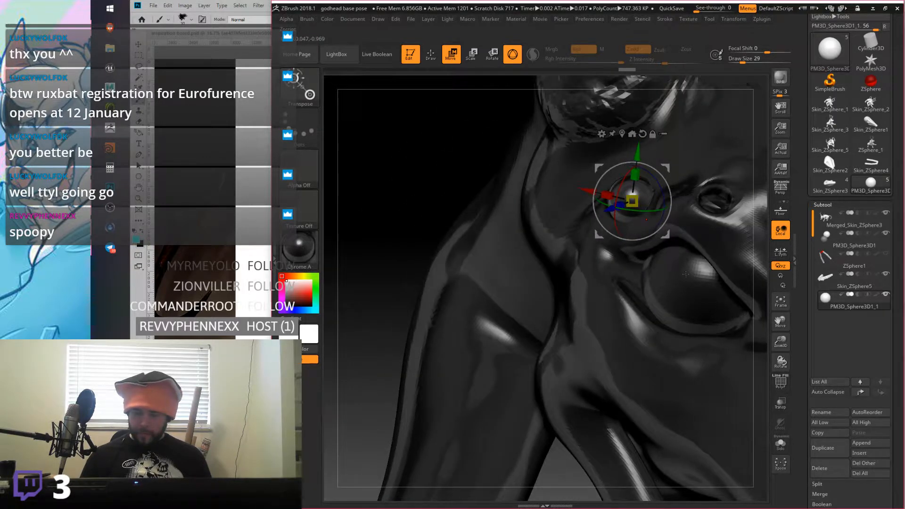
# Step: Select the creature's body subtool and change the material to MatCap White Cavity
pyautogui.click(848, 221)
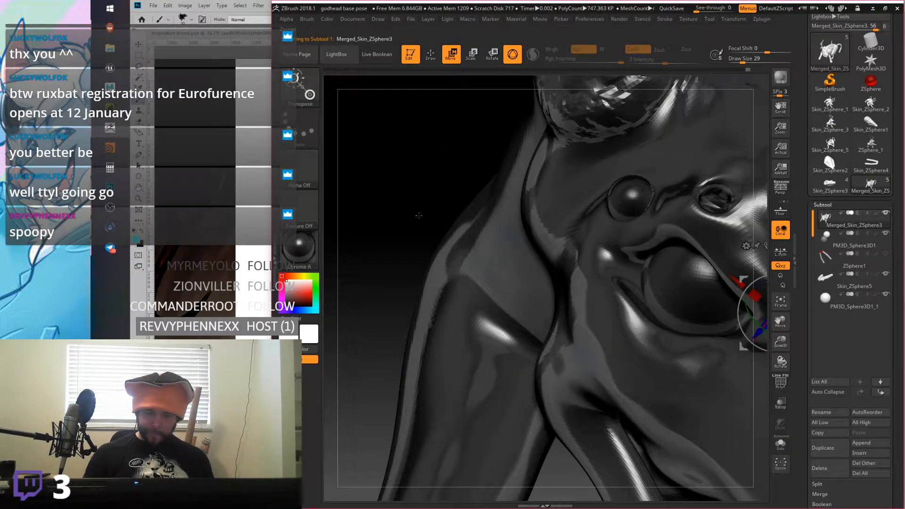
pyautogui.click(304, 261)
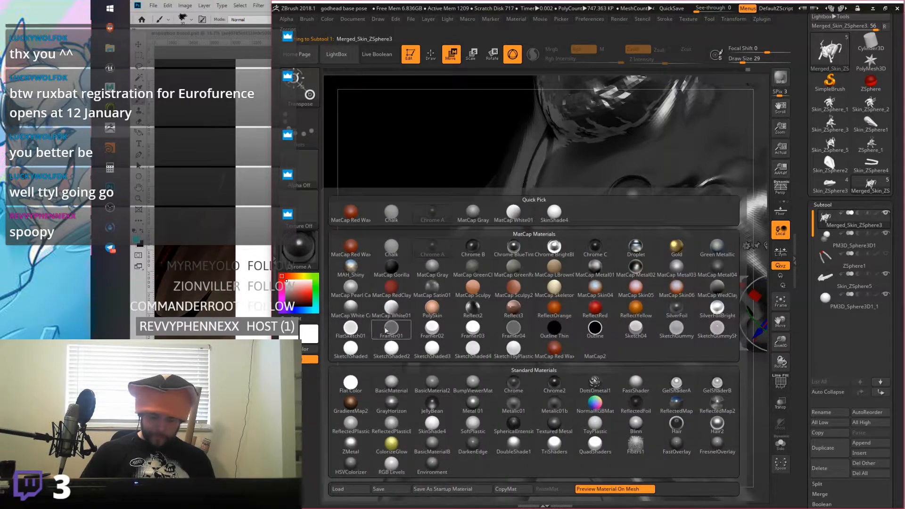
pyautogui.click(353, 312)
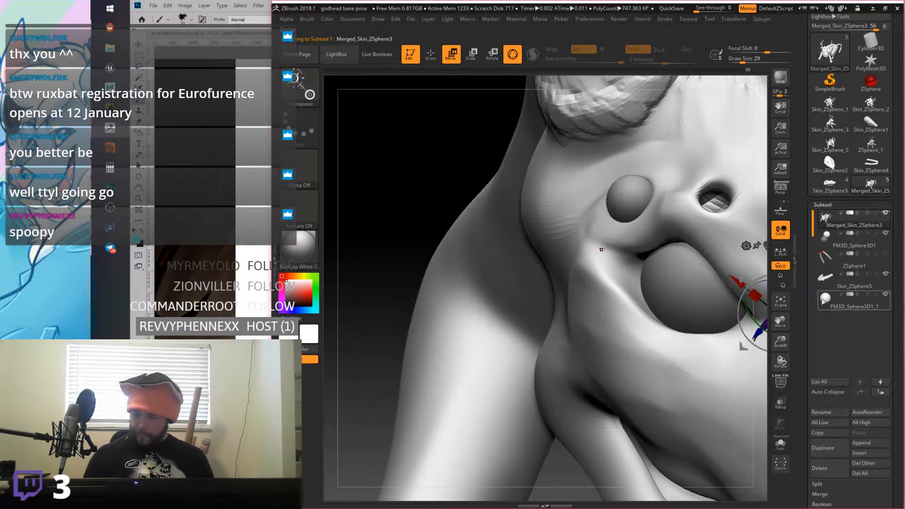
# Step: Reselect the small sphere subtool and duplicate the sphere into the middle small socket above the main eye
pyautogui.click(853, 302)
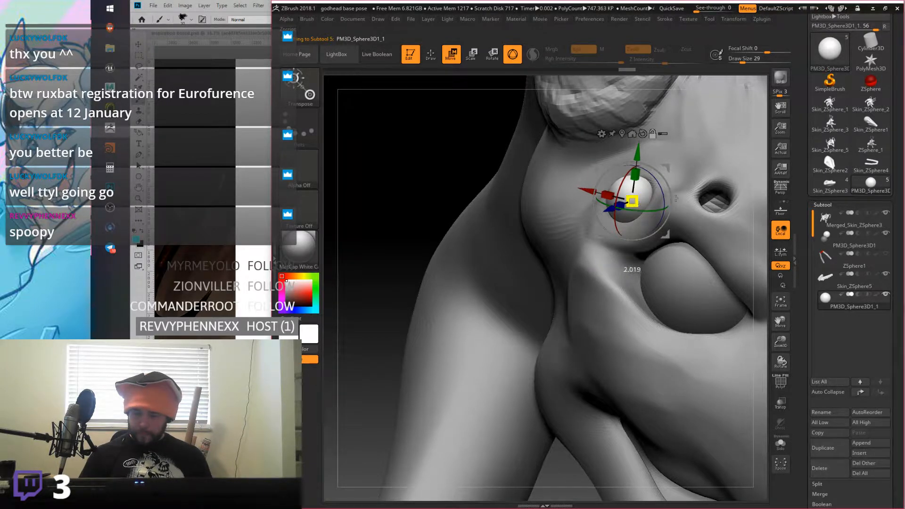
pyautogui.moveTo(667, 168); pyautogui.dragTo(748, 172)
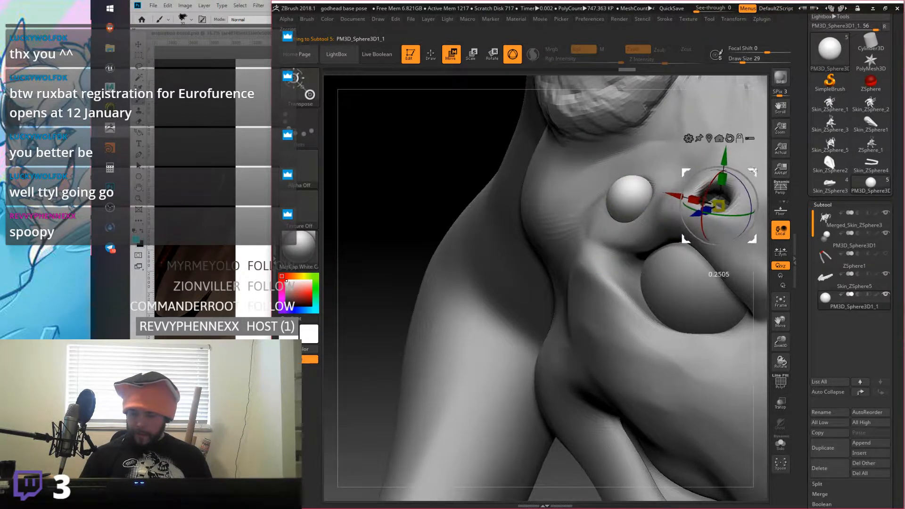
pyautogui.hotkey('ctrl', 'z')
pyautogui.hotkey('ctrl', 'shift', 'z')
pyautogui.hotkey('ctrl', 'z')
pyautogui.moveTo(667, 168); pyautogui.dragTo(750, 170)
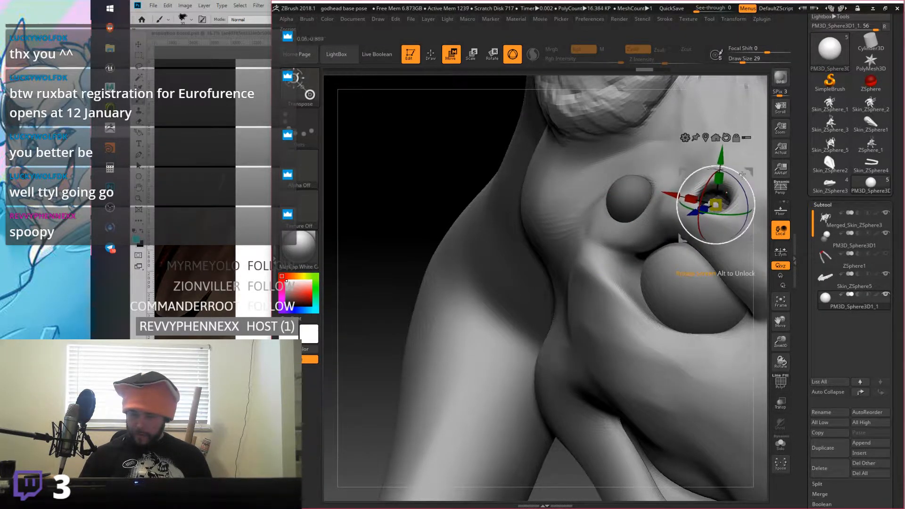
# Step: Use transparency to check the copied sphere and adjust its position until it sits in the middle small socket
pyautogui.click(779, 408)
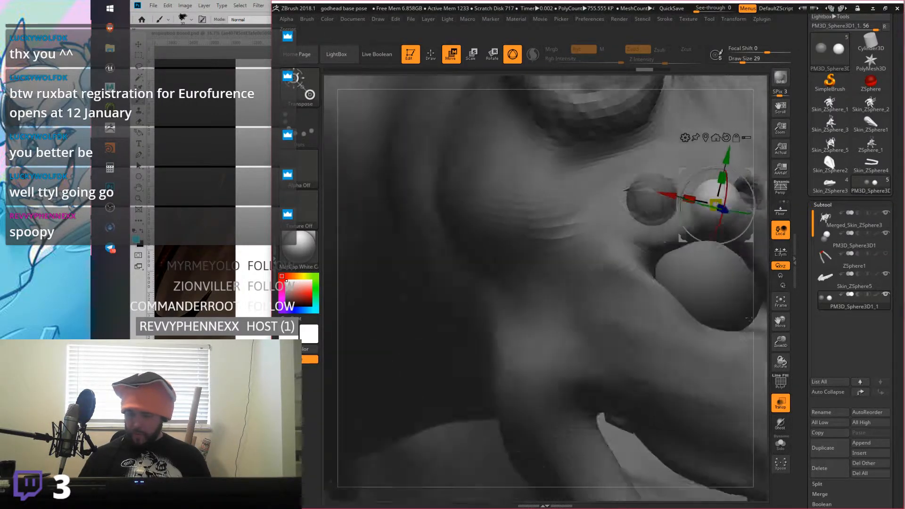
pyautogui.moveTo(749, 320); pyautogui.dragTo(626, 327, button='right')
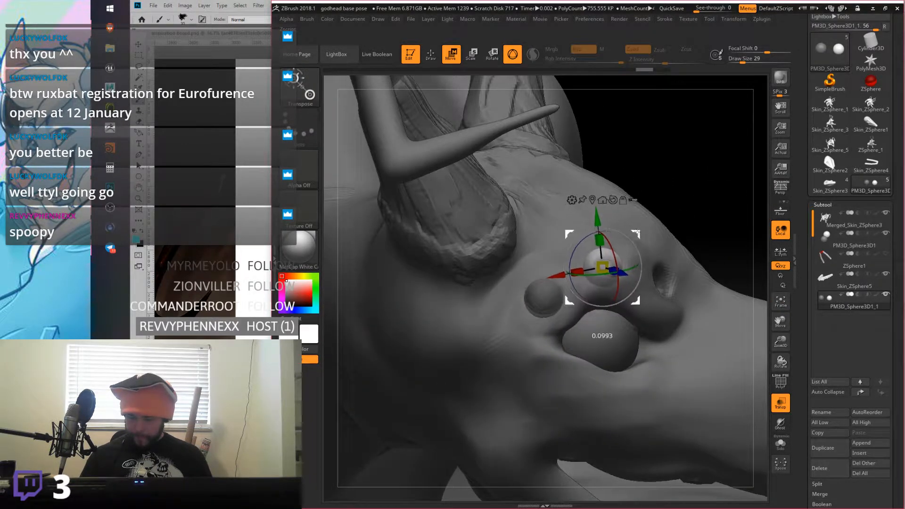
pyautogui.moveTo(670, 232); pyautogui.dragTo(640, 228, button='right')
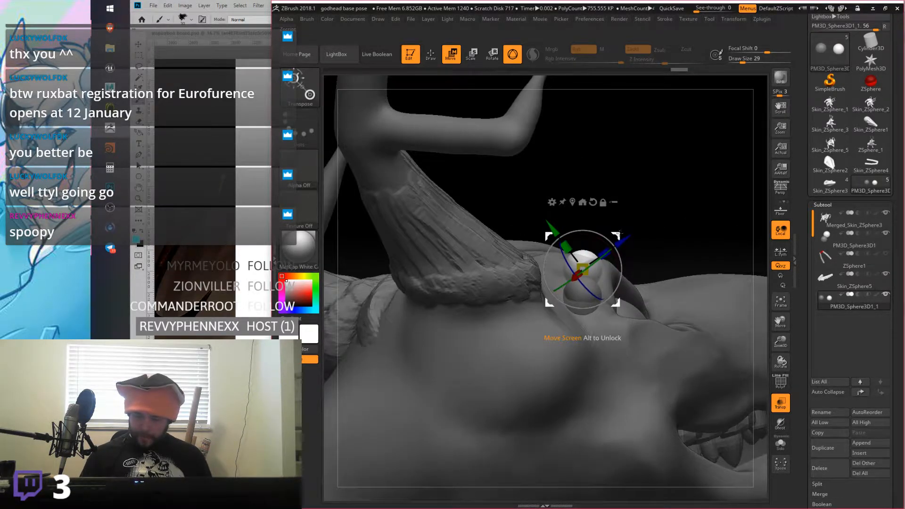
pyautogui.moveTo(619, 231); pyautogui.dragTo(634, 268, button='right')
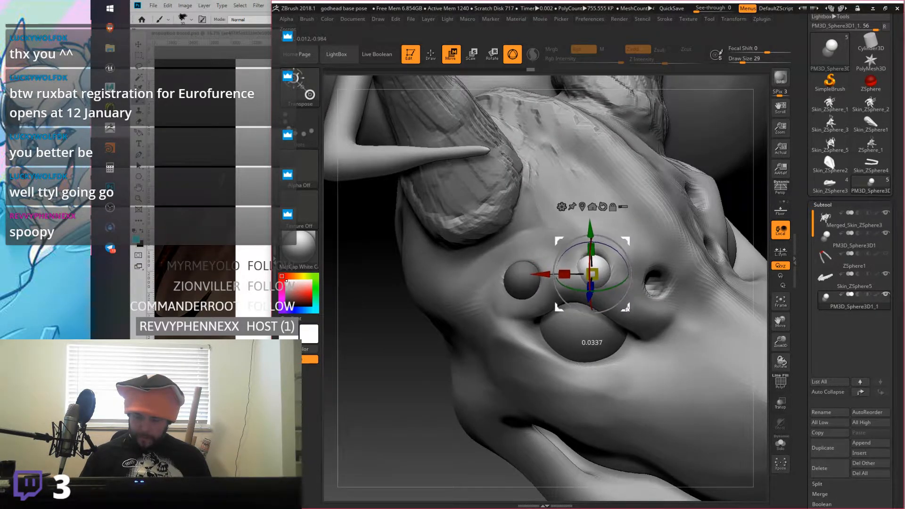
pyautogui.moveTo(627, 302); pyautogui.dragTo(628, 332, button='right')
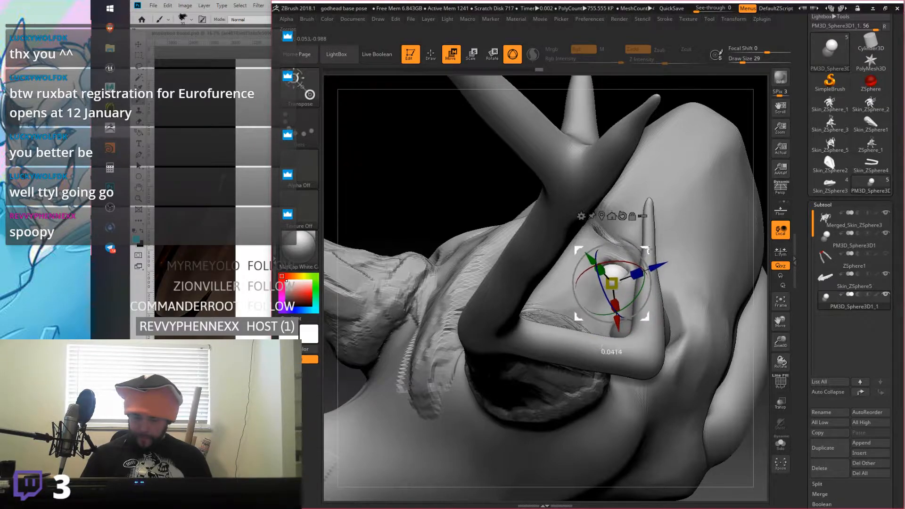
pyautogui.moveTo(652, 236); pyautogui.dragTo(703, 272, button='right')
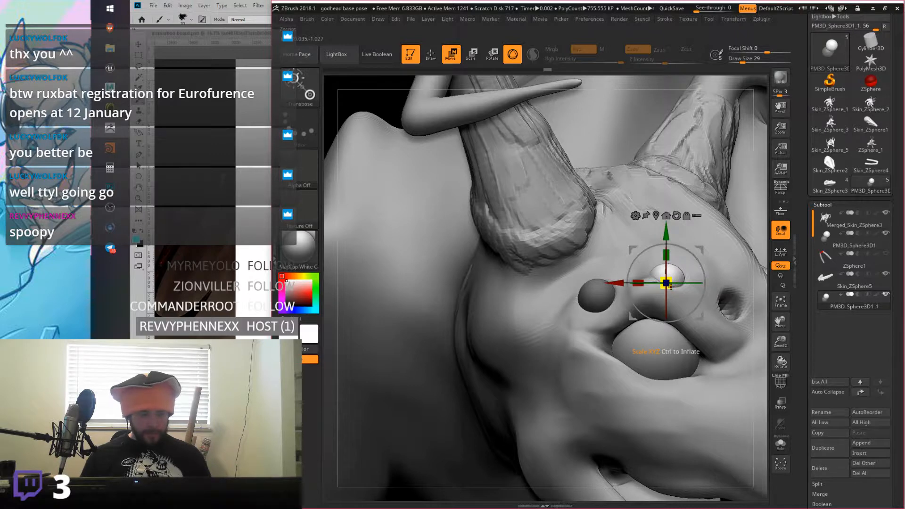
# Step: Duplicate the sphere into the front small socket on the same side and adjust its position to fit
pyautogui.moveTo(701, 248); pyautogui.dragTo(761, 264)
pyautogui.hotkey('ctrl', 'z')
pyautogui.moveTo(761, 264); pyautogui.dragTo(498, 192, button='right')
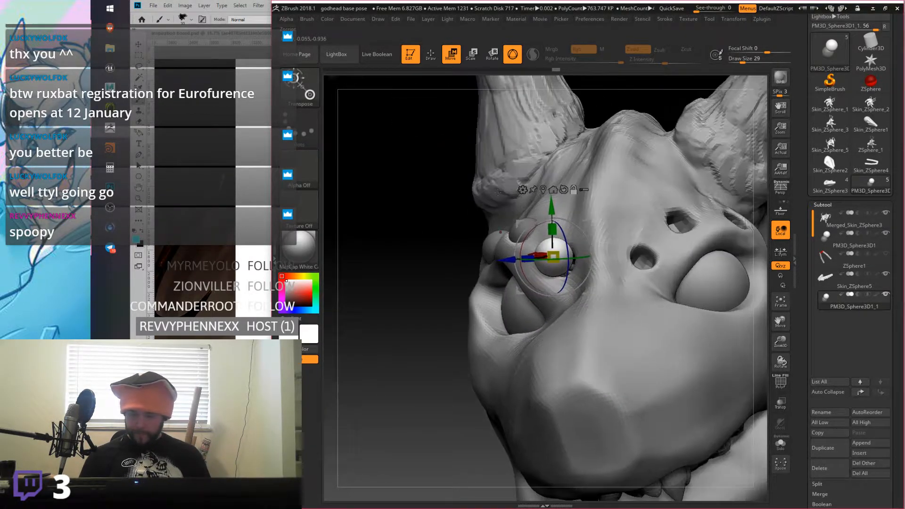
pyautogui.moveTo(554, 296); pyautogui.dragTo(569, 300)
pyautogui.moveTo(604, 228); pyautogui.dragTo(596, 225)
pyautogui.moveTo(519, 298); pyautogui.dragTo(679, 213, button='right')
pyautogui.moveTo(616, 228); pyautogui.dragTo(604, 279, button='right')
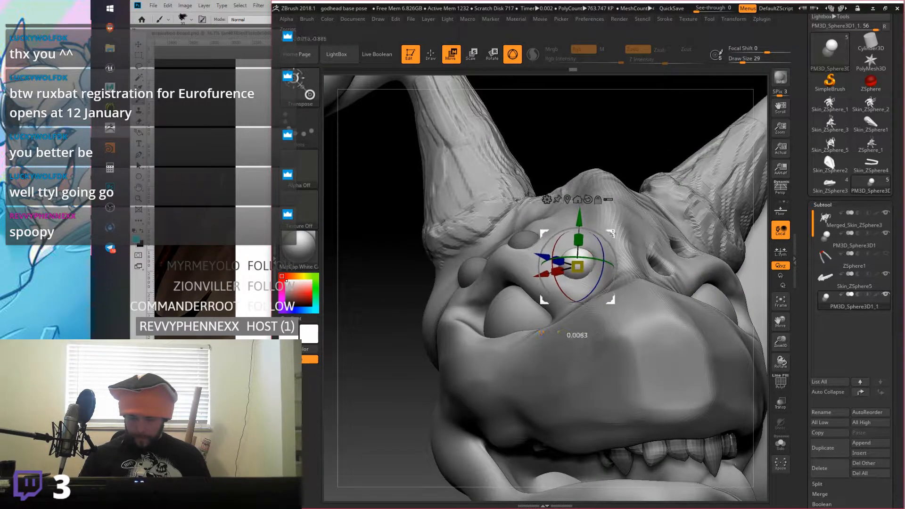
pyautogui.moveTo(625, 220); pyautogui.dragTo(641, 300, button='right')
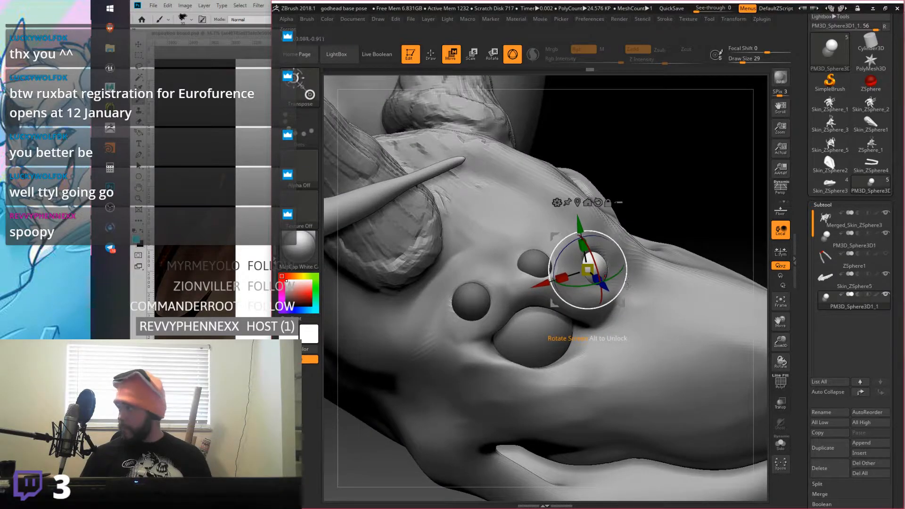
pyautogui.moveTo(657, 259)
pyautogui.mouseDown(button='right')
pyautogui.moveTo(666, 280)
pyautogui.moveTo(659, 274)
pyautogui.moveTo(666, 246)
pyautogui.mouseUp(button='right')
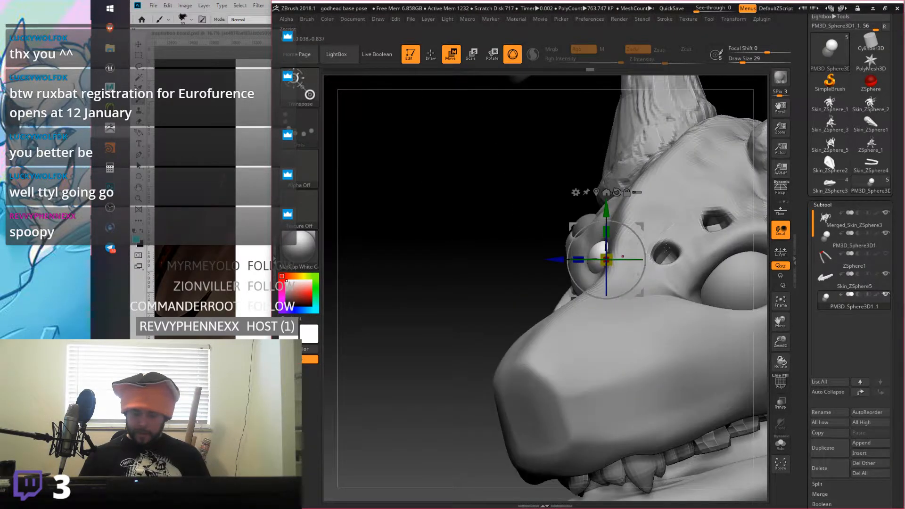
# Step: Duplicate the sphere across the muzzle into the other side's front small socket, using transparency to place it
pyautogui.moveTo(639, 228); pyautogui.dragTo(707, 238)
pyautogui.moveTo(707, 238); pyautogui.dragTo(745, 264, button='right')
pyautogui.click(781, 403)
pyautogui.moveTo(689, 305); pyautogui.dragTo(721, 278, button='right')
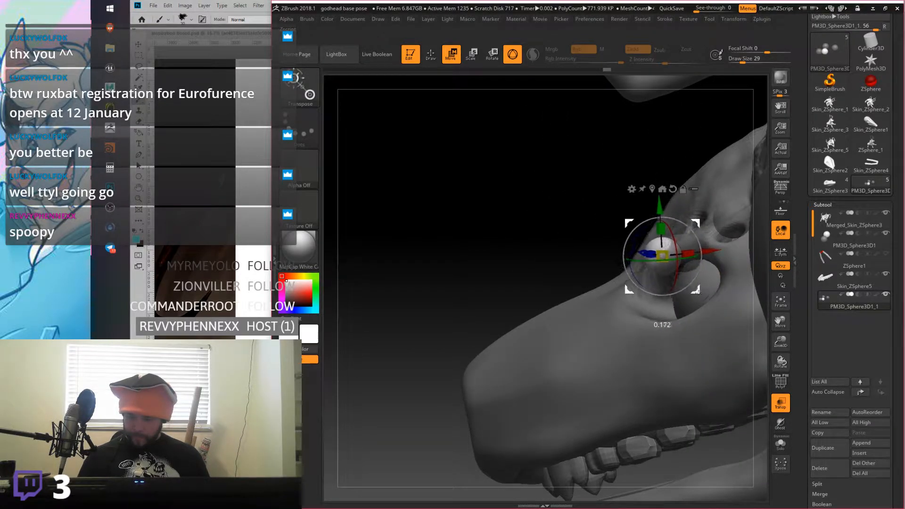
pyautogui.click(781, 403)
# Step: Refine the position of the sphere in the front small socket on the second side of the head
pyautogui.moveTo(710, 339); pyautogui.dragTo(664, 220, button='right')
pyautogui.moveTo(685, 291); pyautogui.dragTo(705, 247, button='right')
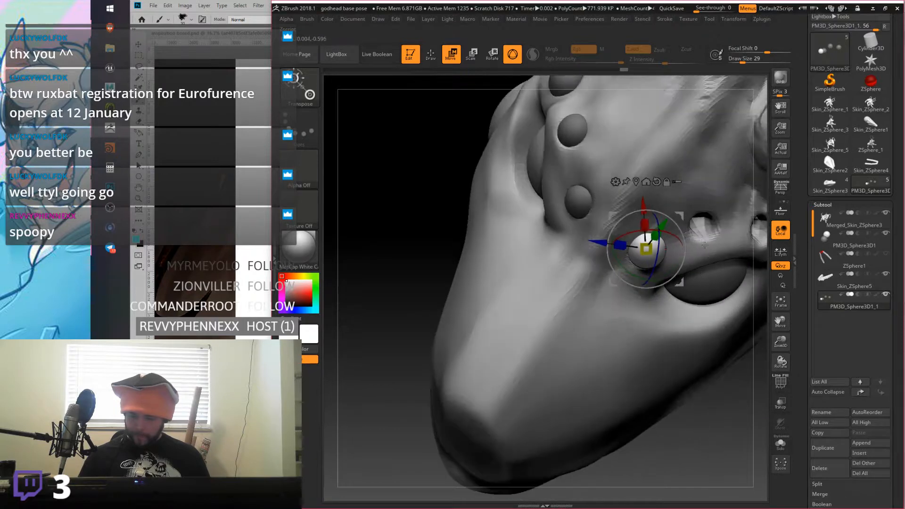
pyautogui.moveTo(680, 213); pyautogui.dragTo(688, 203, button='right')
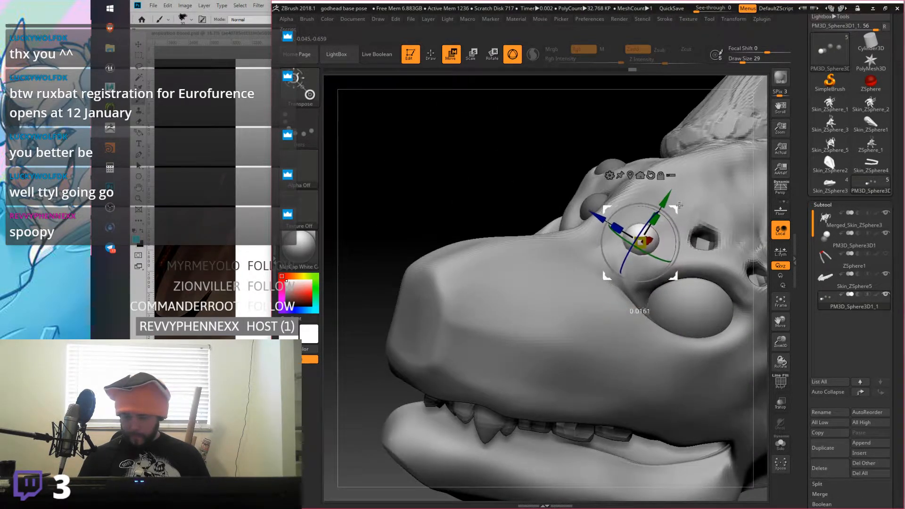
pyautogui.moveTo(697, 230); pyautogui.dragTo(684, 190, button='right')
pyautogui.moveTo(685, 191); pyautogui.dragTo(680, 192)
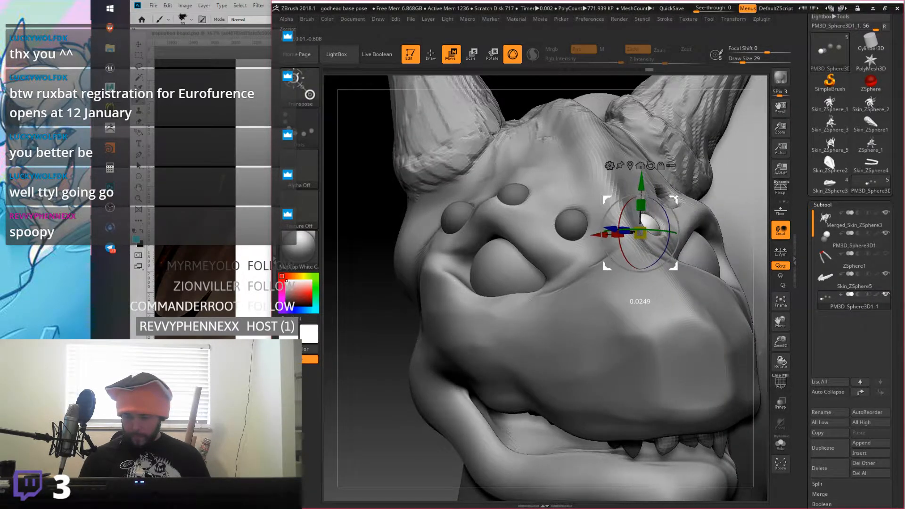
# Step: Duplicate the sphere into the middle and rear small sockets on the second side and fit both copies
pyautogui.moveTo(676, 197); pyautogui.dragTo(695, 174, button='right')
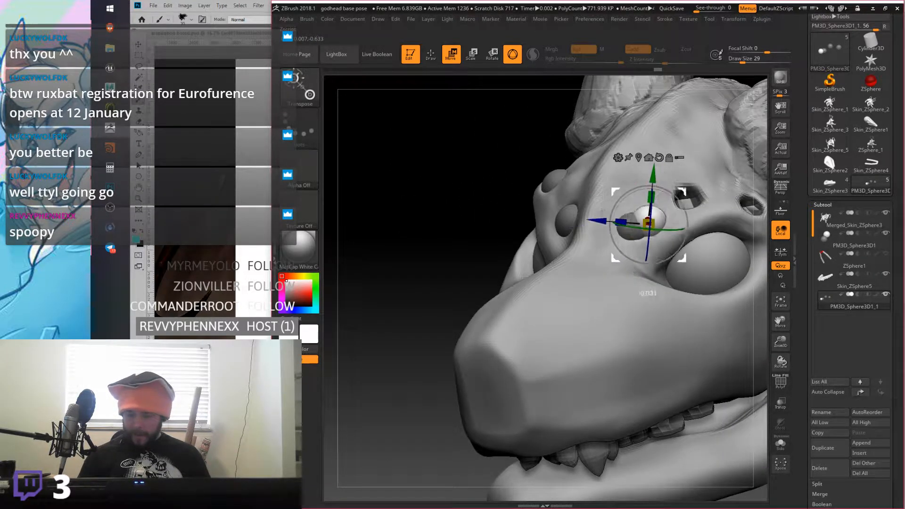
pyautogui.moveTo(657, 218); pyautogui.dragTo(655, 219, button='right')
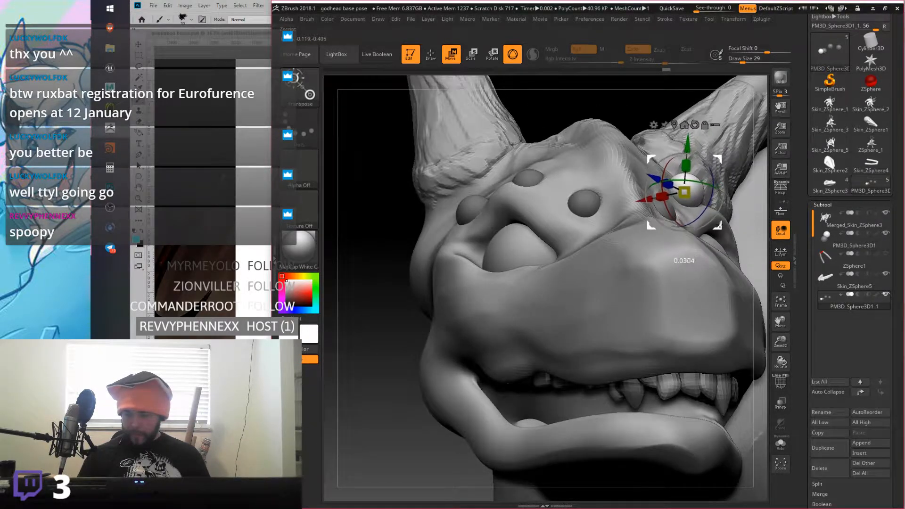
pyautogui.moveTo(692, 215); pyautogui.dragTo(658, 255, button='right')
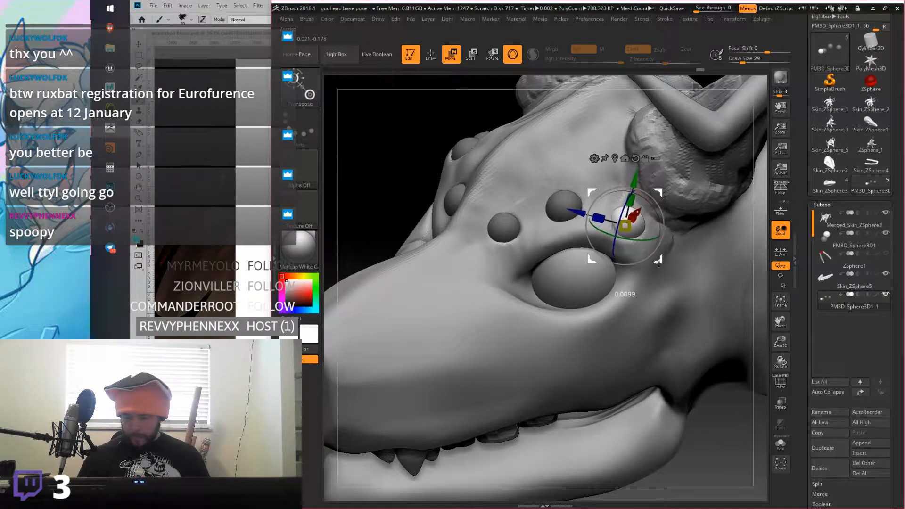
pyautogui.moveTo(632, 218); pyautogui.dragTo(634, 215, button='right')
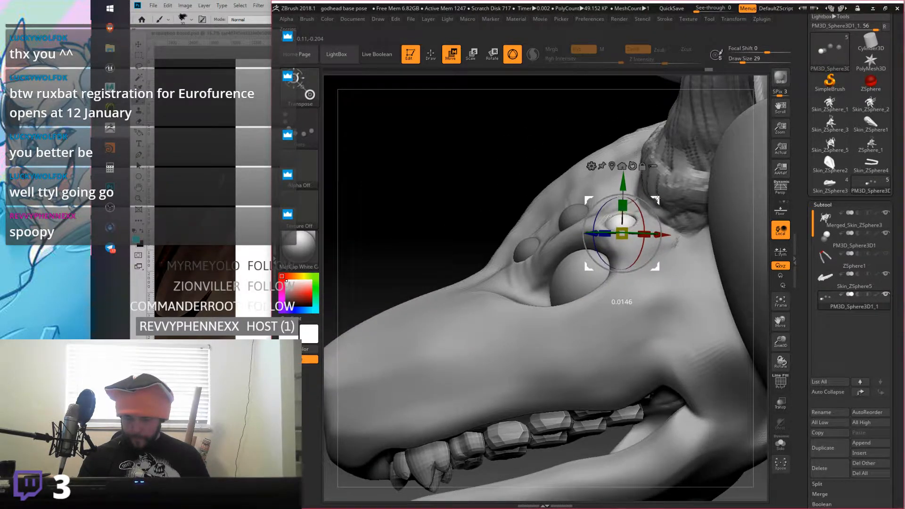
pyautogui.moveTo(633, 215); pyautogui.dragTo(633, 187, button='right')
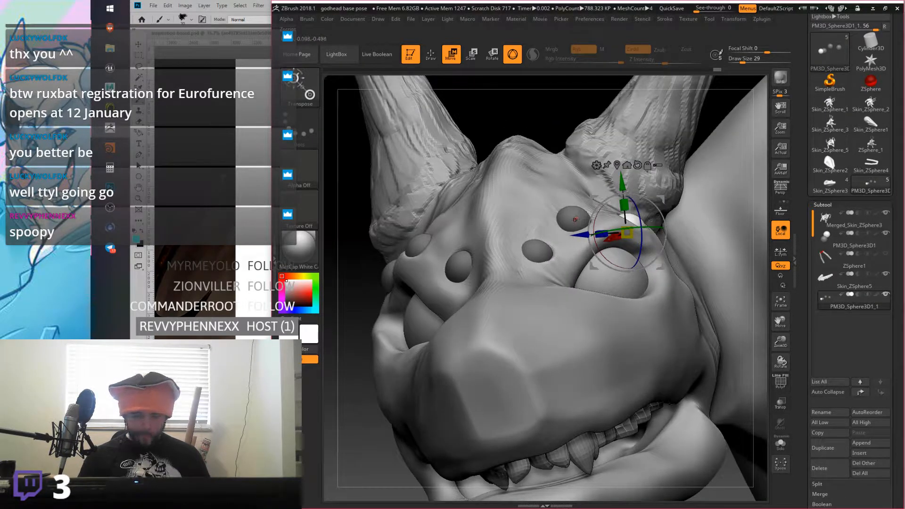
# Step: Recentre the transform gizmo on the sphere in the middle small socket and adjust its placement and orientation to fit
pyautogui.click(574, 219)
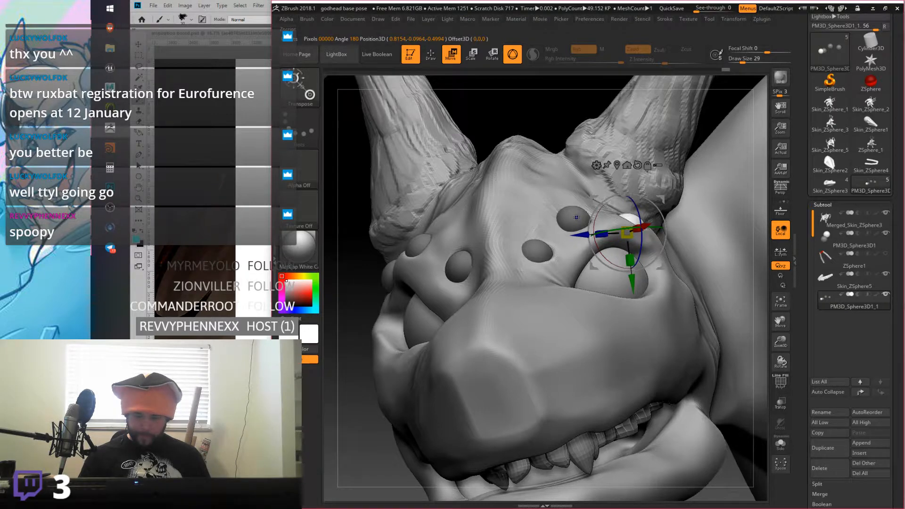
pyautogui.click(574, 219)
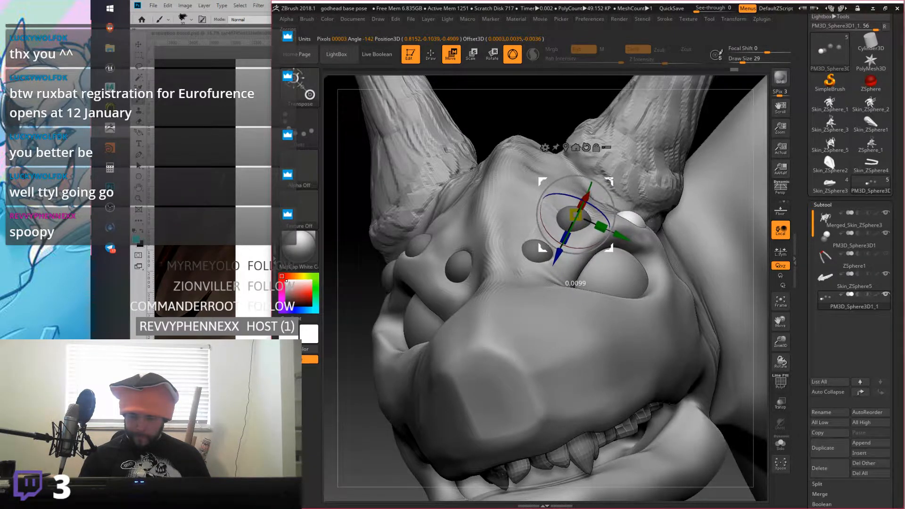
pyautogui.click(578, 224)
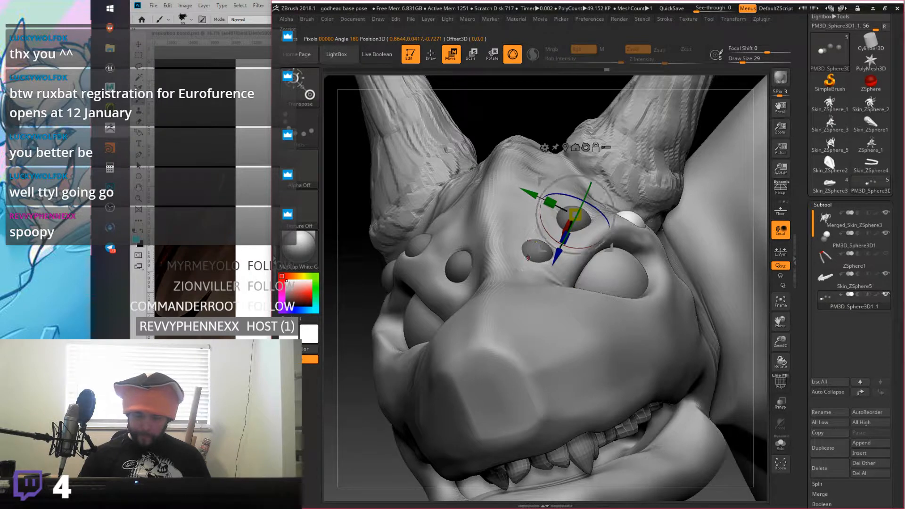
pyautogui.click(533, 234)
pyautogui.click(583, 213)
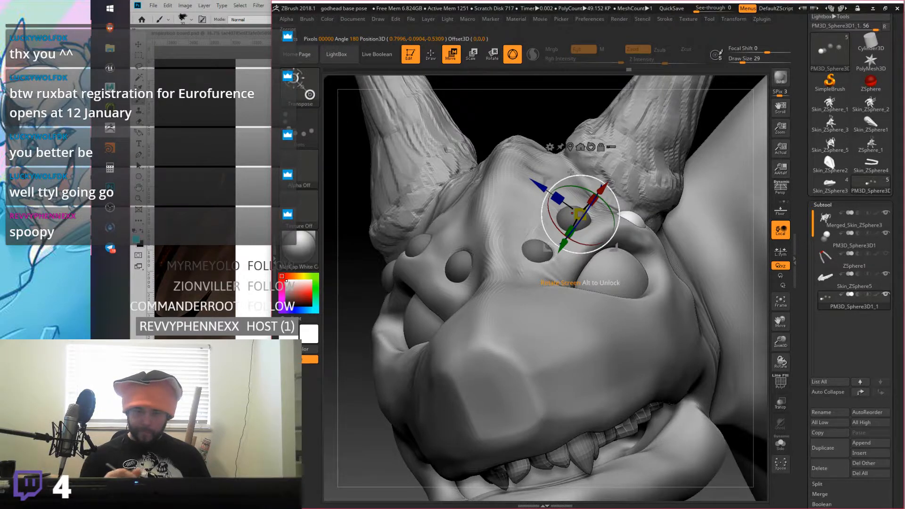
# Step: Switch to the Inflate brush, check the small eye spheres in polyframe view, and clear their mask
pyautogui.press('q')
pyautogui.press('b')
pyautogui.press('i')
pyautogui.press('n')
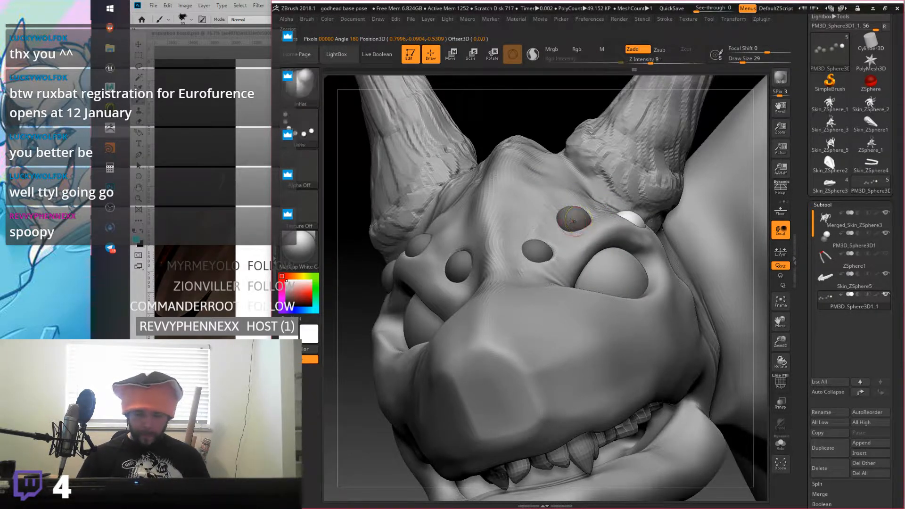
pyautogui.hotkey('shift', 'f')
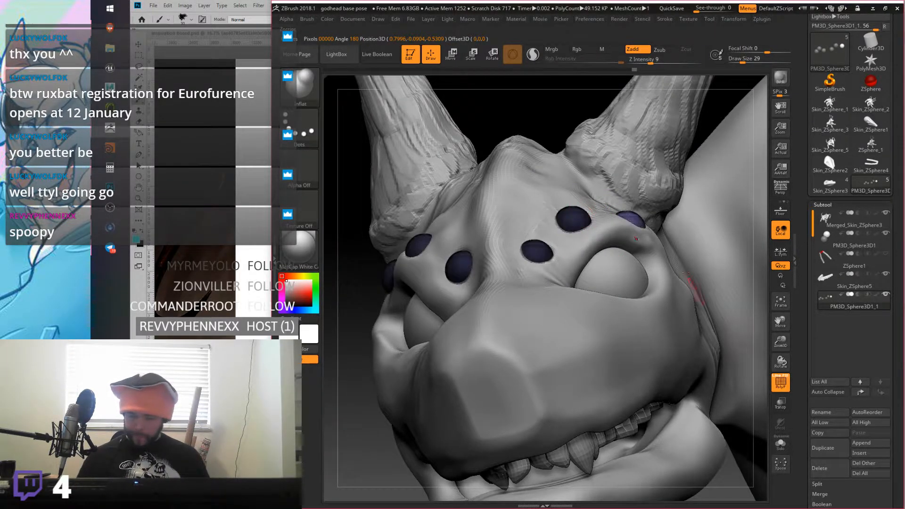
pyautogui.moveTo(681, 265); pyautogui.dragTo(640, 281)
pyautogui.hotkey('shift', 'f')
pyautogui.keyDown('ctrl'); pyautogui.moveTo(567, 117); pyautogui.dragTo(574, 115); pyautogui.keyUp('ctrl')
pyautogui.moveTo(610, 207); pyautogui.dragTo(672, 221)
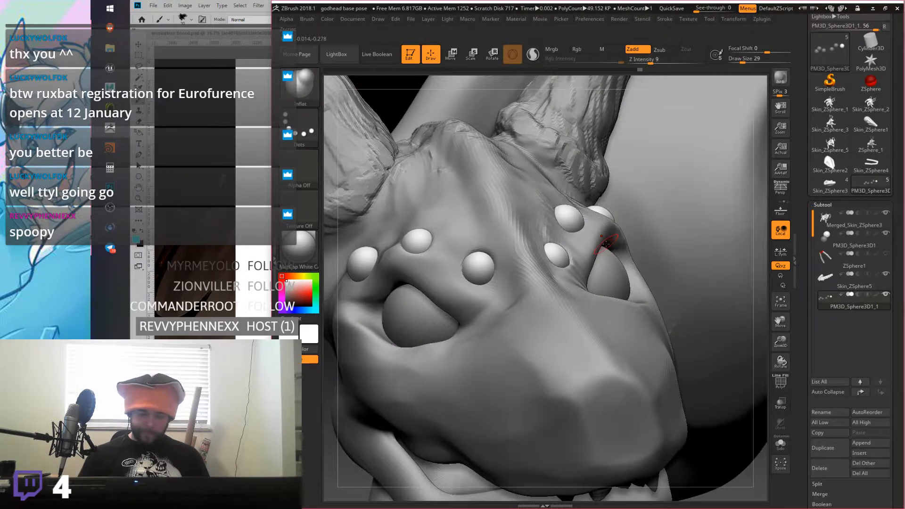
# Step: Choose the Chrome B material and apply it to the small eye spheres with Mrgb at intensity 100 and Zadd off
pyautogui.click(311, 254)
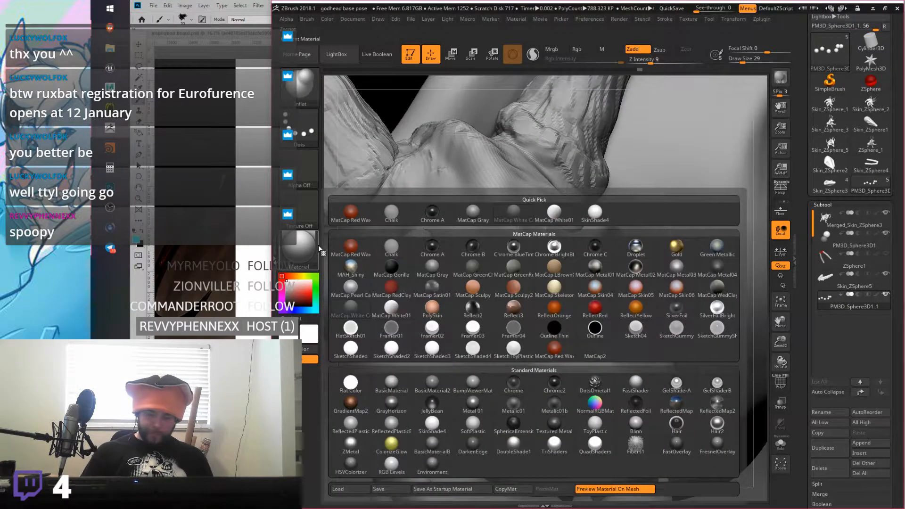
pyautogui.click(466, 255)
pyautogui.moveTo(498, 315); pyautogui.dragTo(626, 269, button='right')
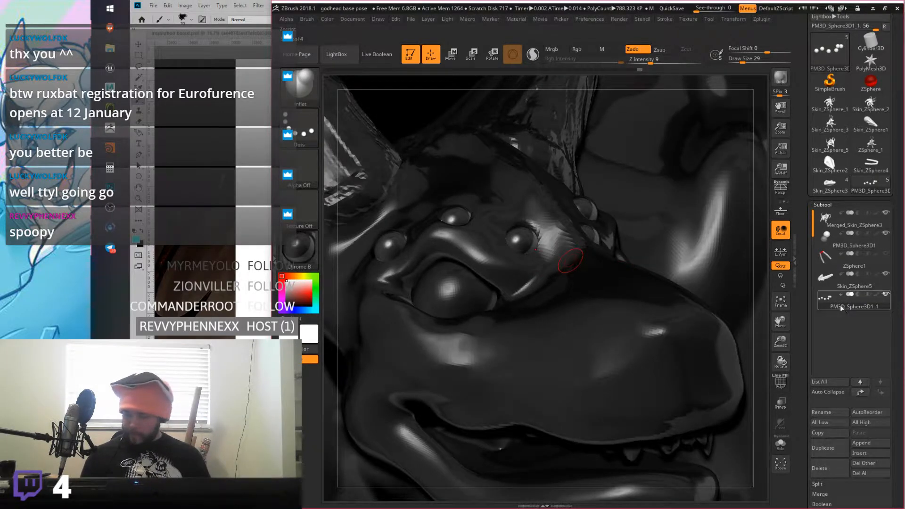
pyautogui.moveTo(845, 308)
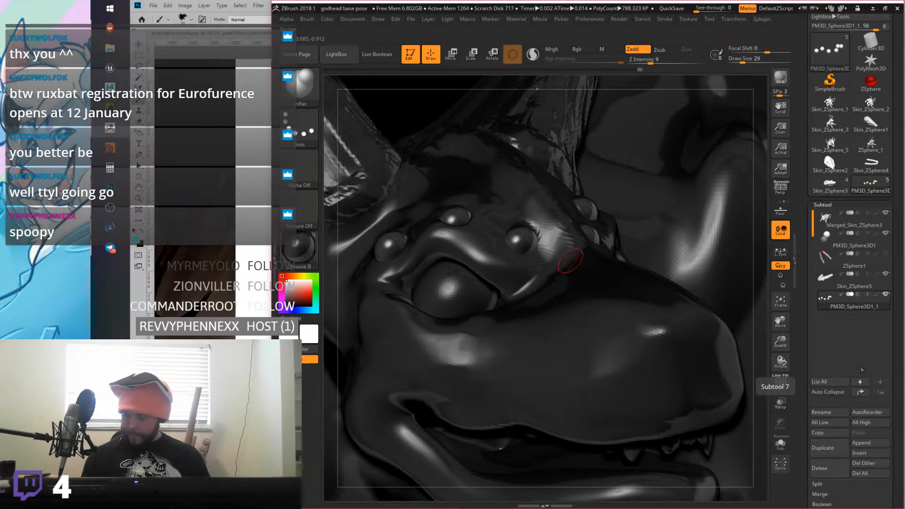
pyautogui.moveTo(726, 341); pyautogui.dragTo(671, 306, button='right')
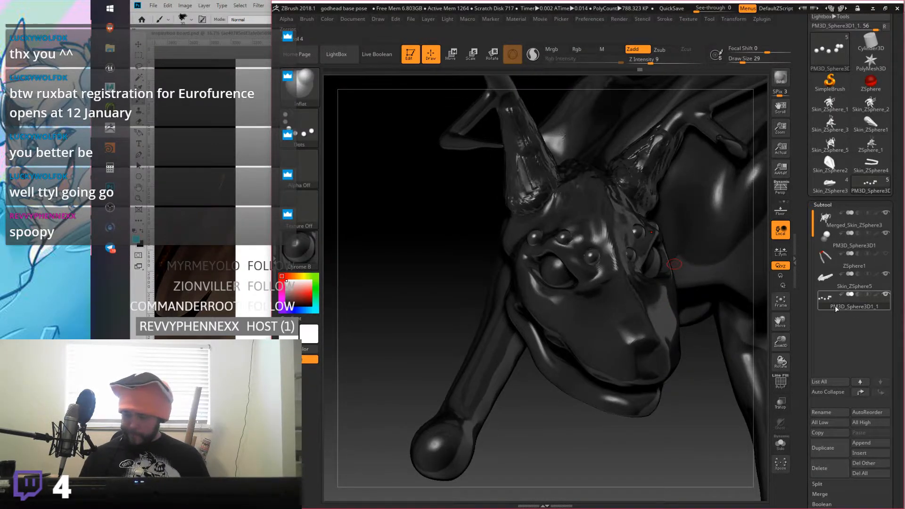
pyautogui.moveTo(836, 306)
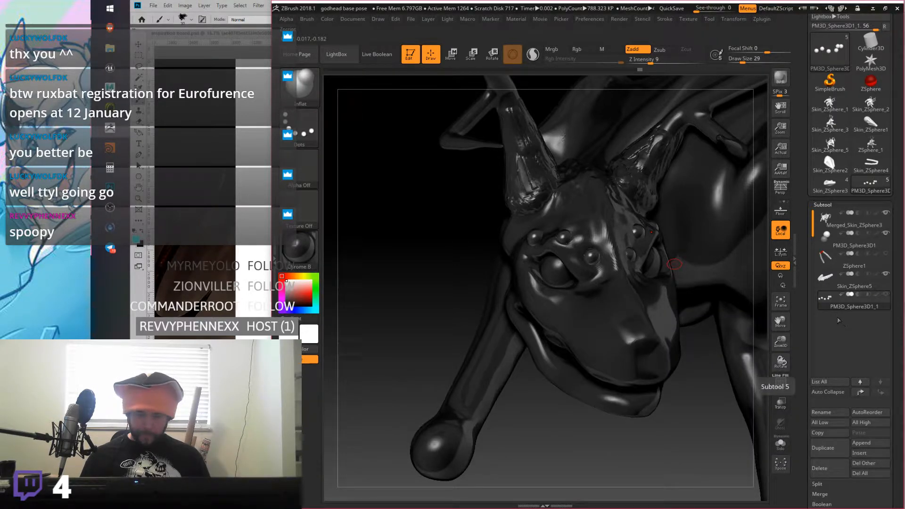
pyautogui.click(555, 49)
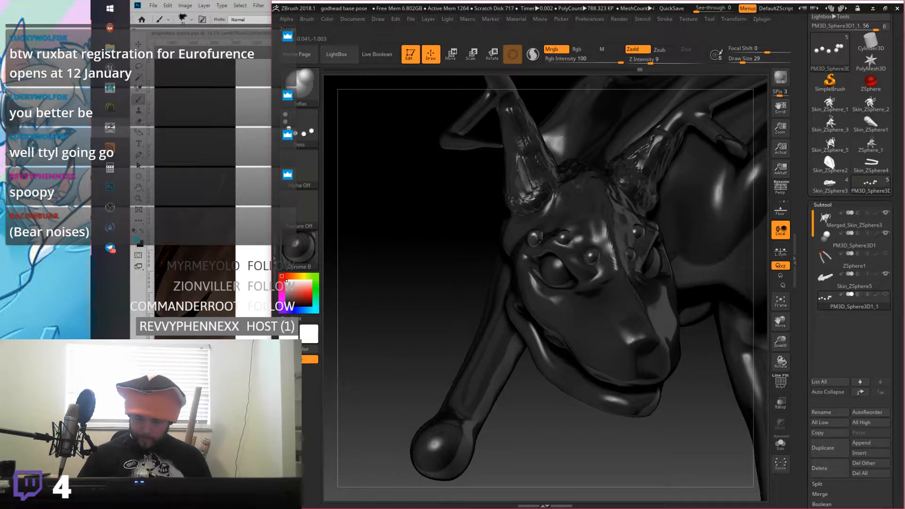
pyautogui.moveTo(564, 202); pyautogui.dragTo(578, 214, button='right')
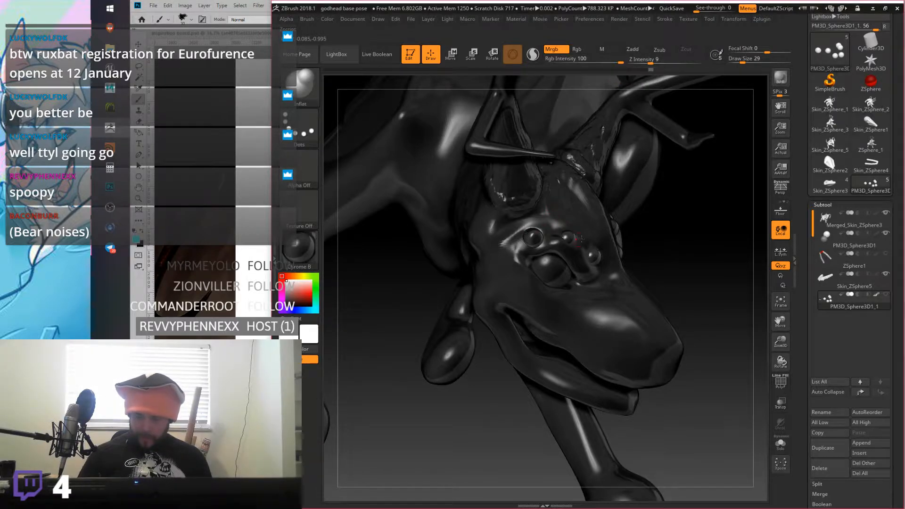
# Step: Try dark red and then black as the current colour on the unpainted parts of the creature
pyautogui.click(308, 299)
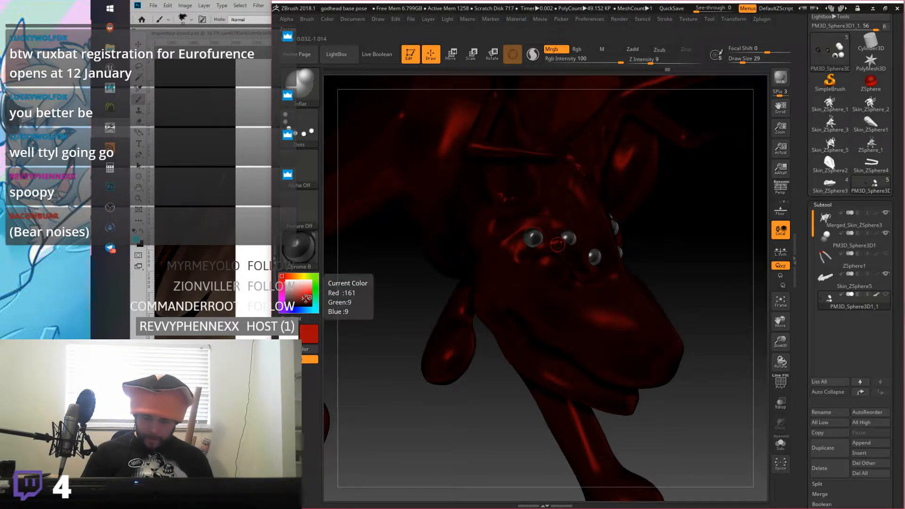
pyautogui.click(286, 304)
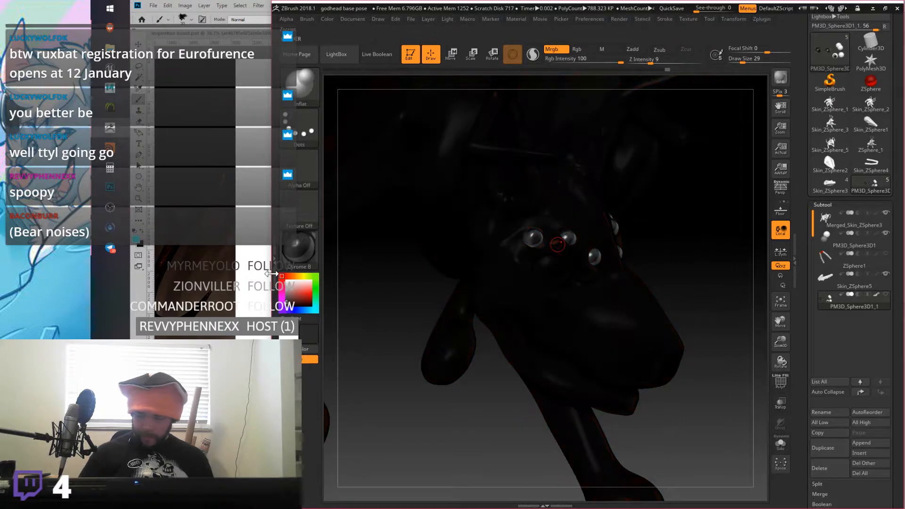
pyautogui.hotkey('ctrl', 'z')
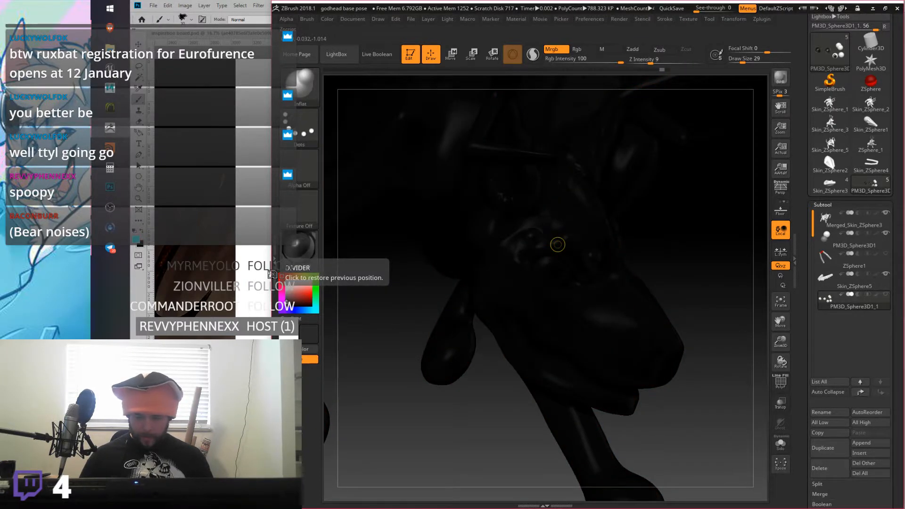
pyautogui.hotkey('ctrl', 'shift', 'z')
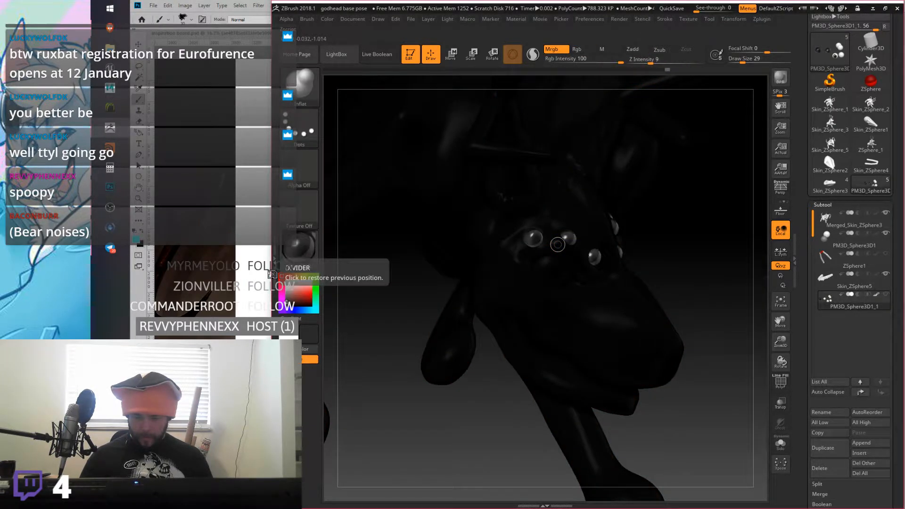
# Step: Reset the current colour to white and make the Merged_Skin_ZSphere3 body the active subtool
pyautogui.click(844, 221)
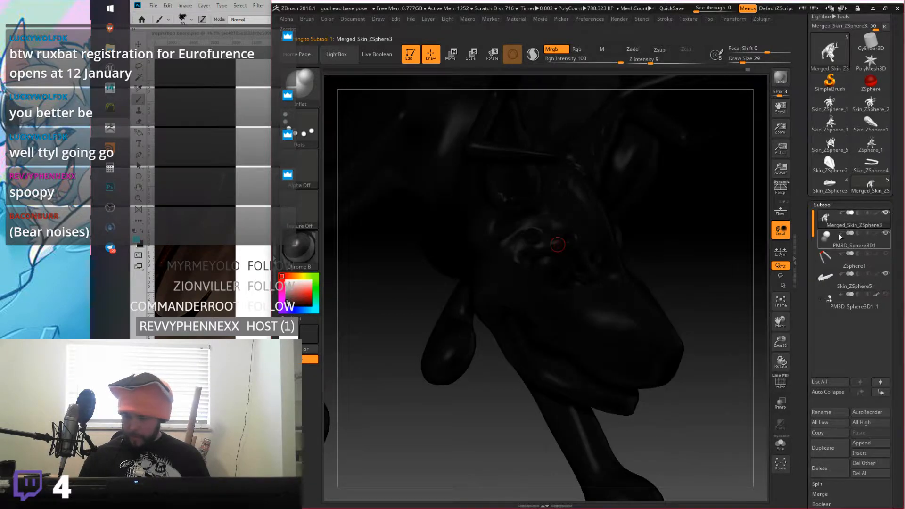
pyautogui.click(285, 281)
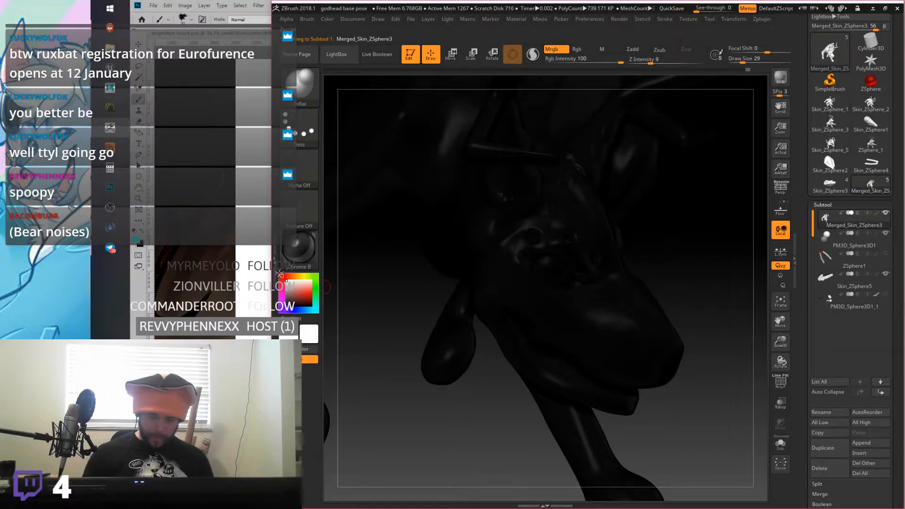
pyautogui.moveTo(691, 269); pyautogui.dragTo(670, 288)
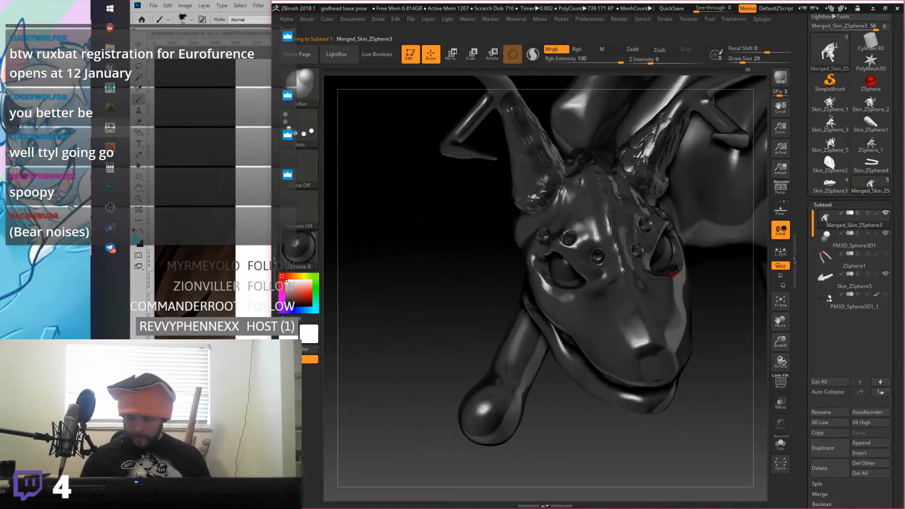
pyautogui.click(858, 306)
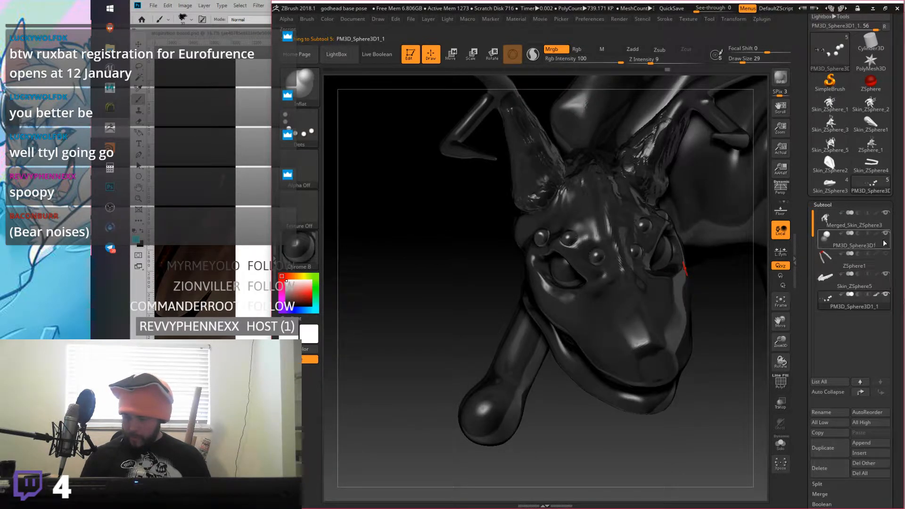
pyautogui.click(830, 223)
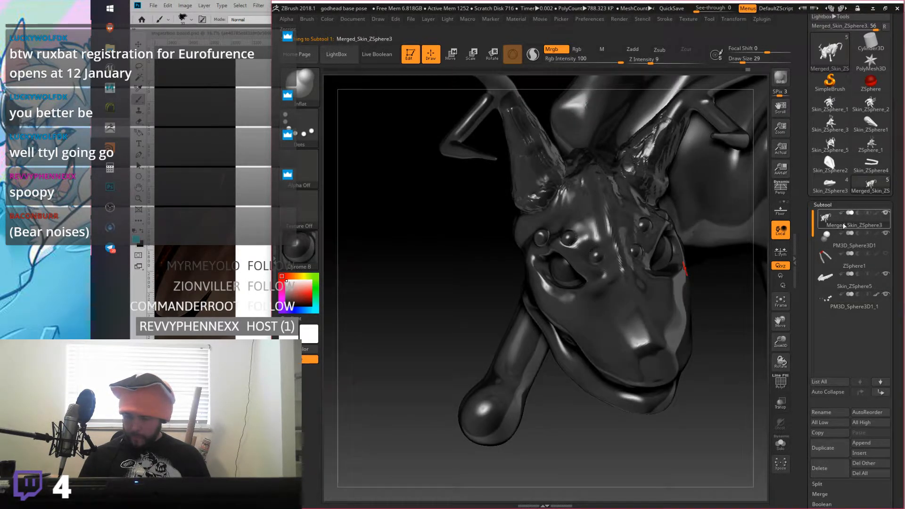
# Step: Try a red tint on the body, return the colour to white, and preview the MatCap Skin06 material
pyautogui.click(290, 289)
pyautogui.moveTo(290, 289); pyautogui.dragTo(283, 280)
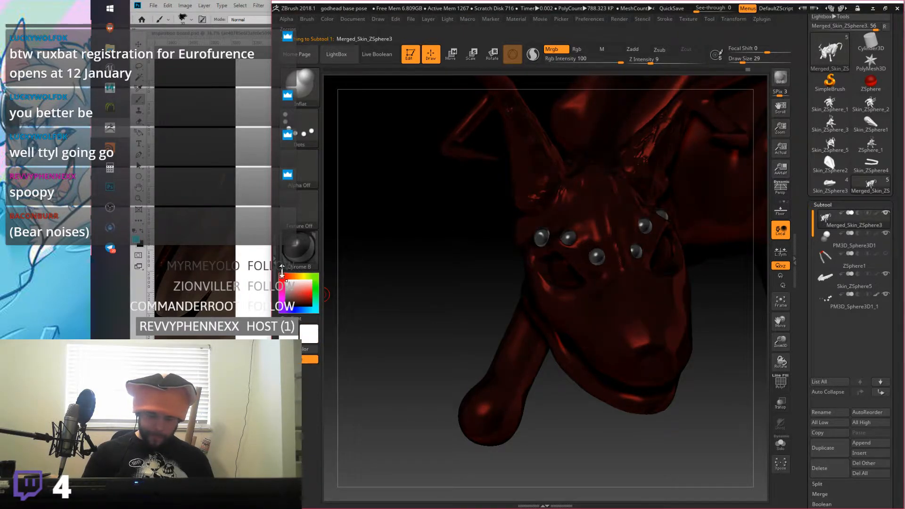
pyautogui.click(299, 246)
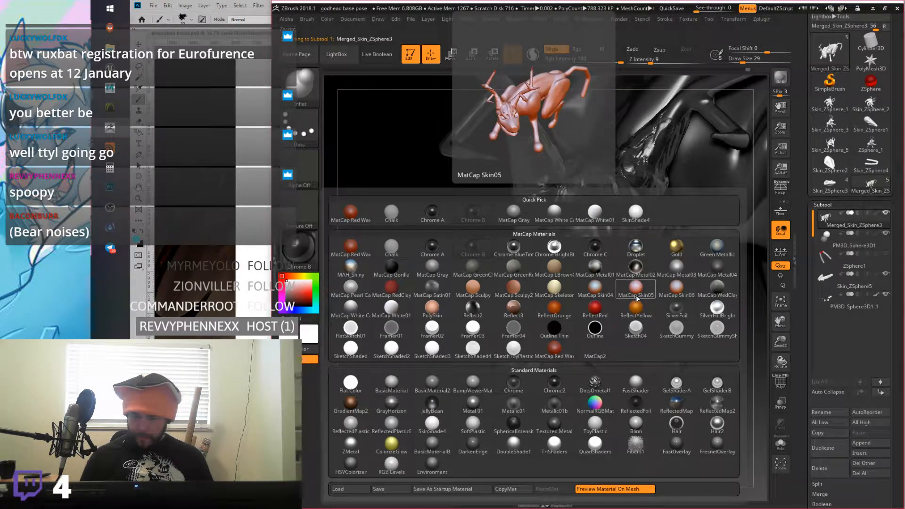
pyautogui.click(676, 289)
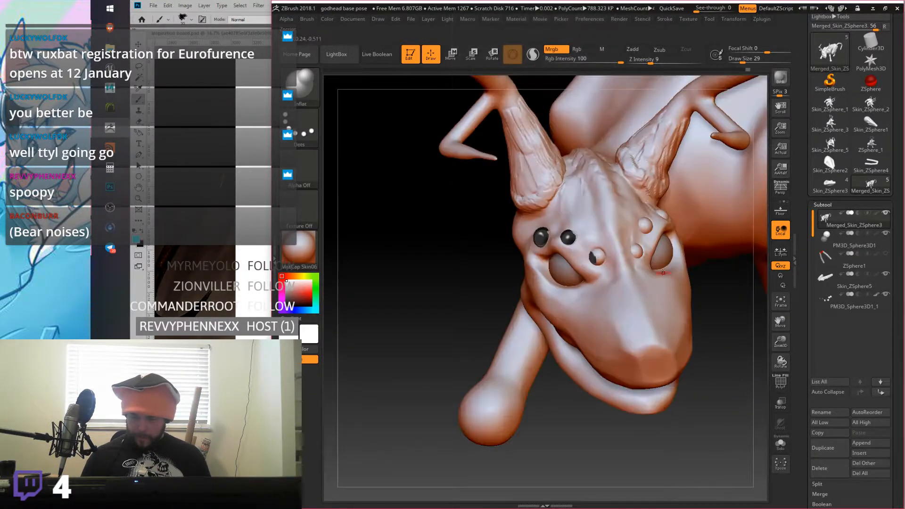
# Step: Select the small eye spheres' subtool and apply the Chrome A material to the spheres
pyautogui.keyDown('alt'); pyautogui.click(659, 262); pyautogui.keyUp('alt')
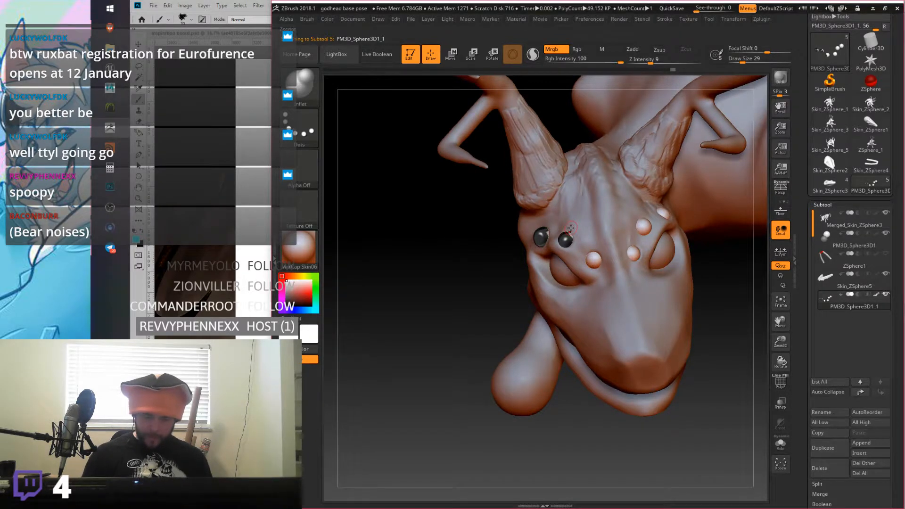
pyautogui.press('m')
pyautogui.click(440, 245)
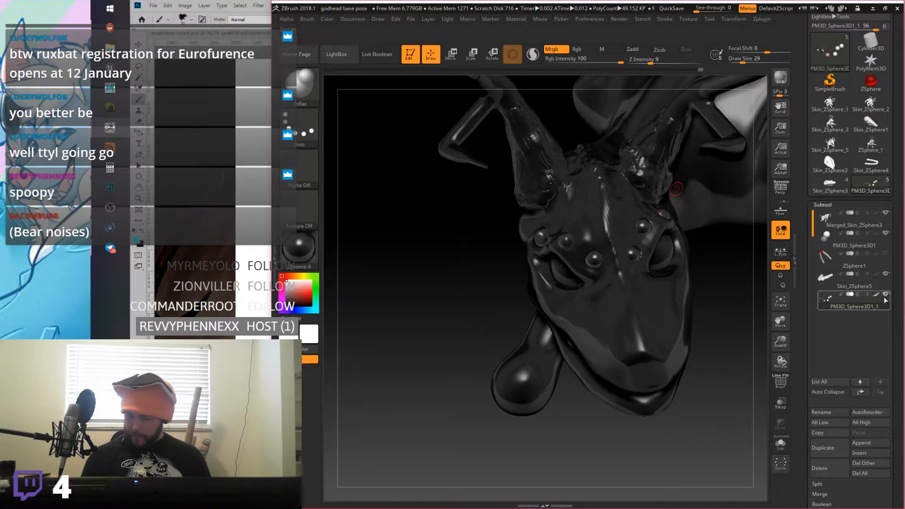
# Step: Select the Merged_Skin_ZSphere3 body and set its material to PolySkin
pyautogui.click(827, 225)
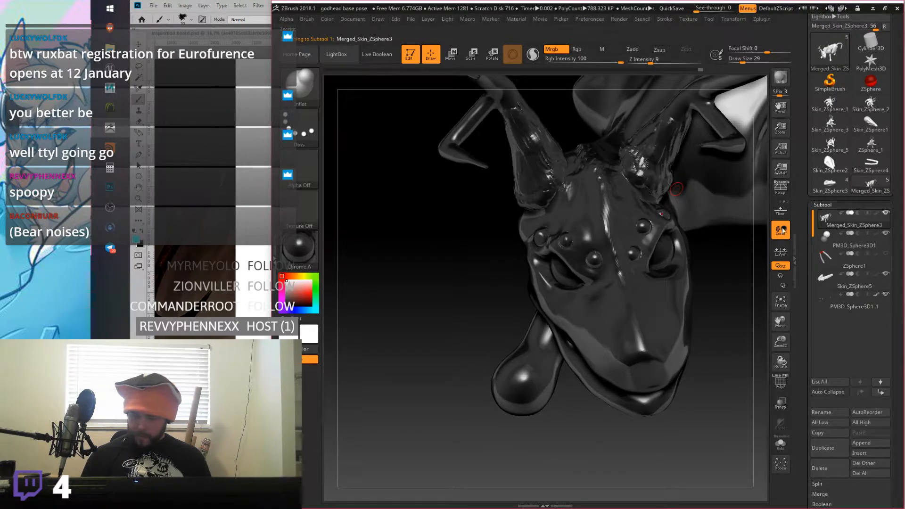
pyautogui.click(298, 247)
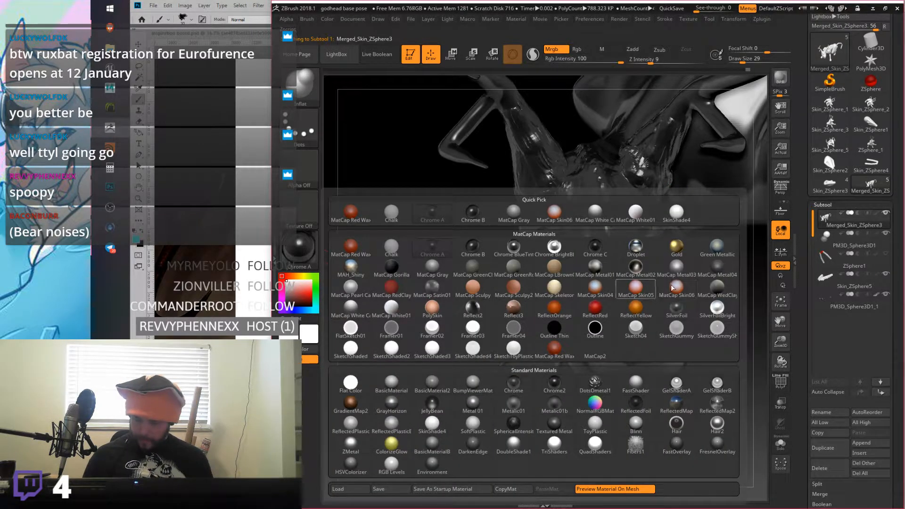
pyautogui.click(299, 247)
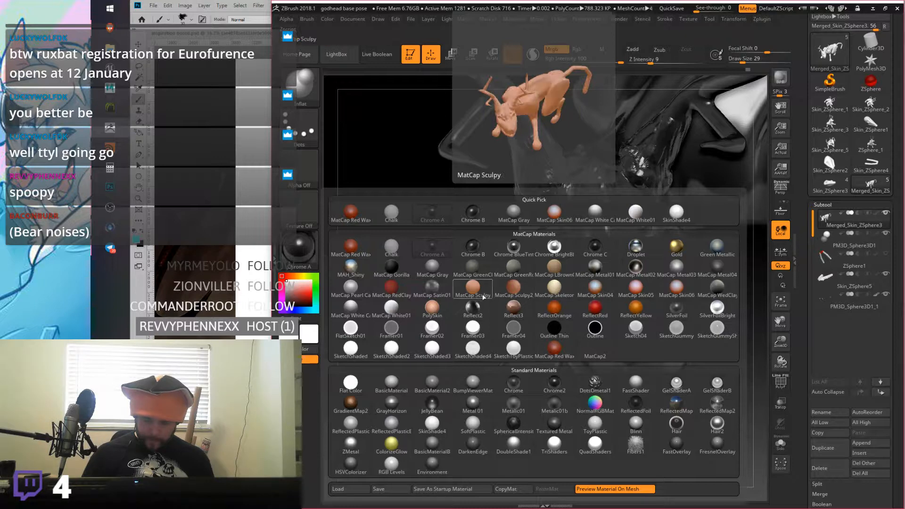
pyautogui.click(442, 309)
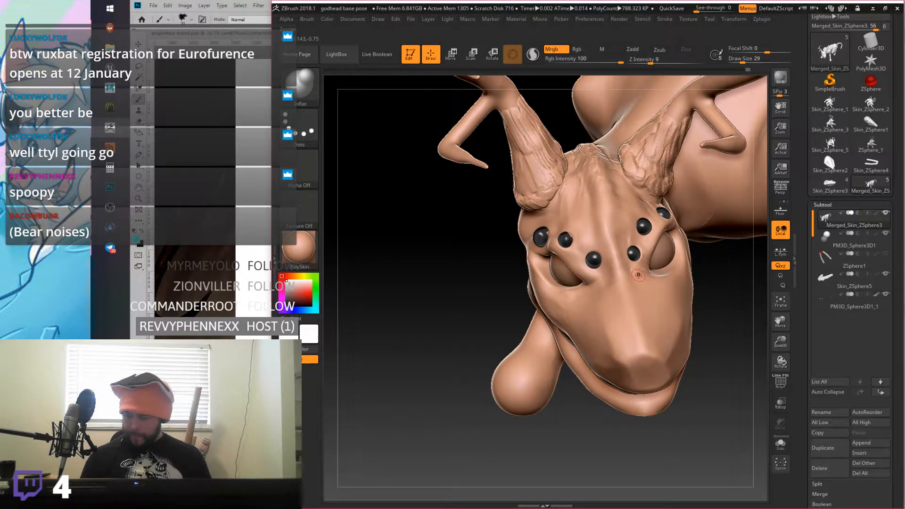
# Step: Return to the PM3D_Sphere3D1_1 small eye subtool and choose the Chrome A material
pyautogui.click(829, 307)
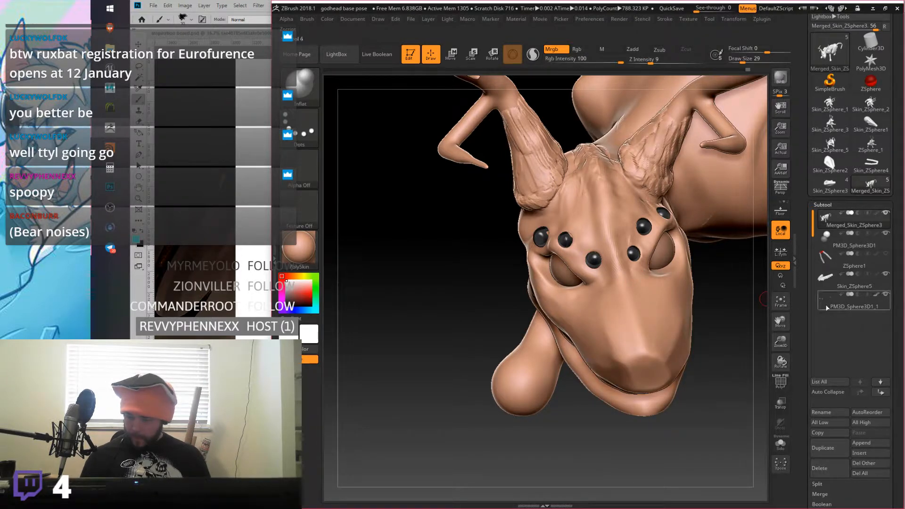
pyautogui.press('m')
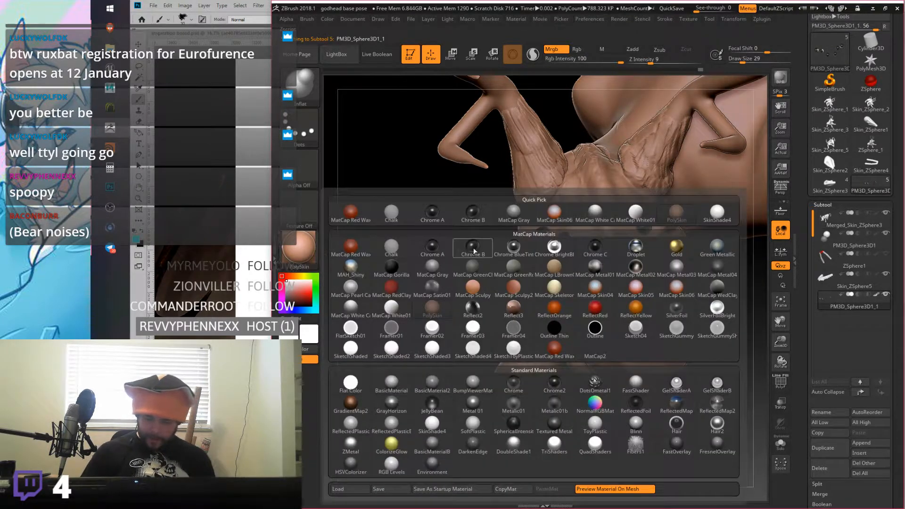
pyautogui.click(444, 253)
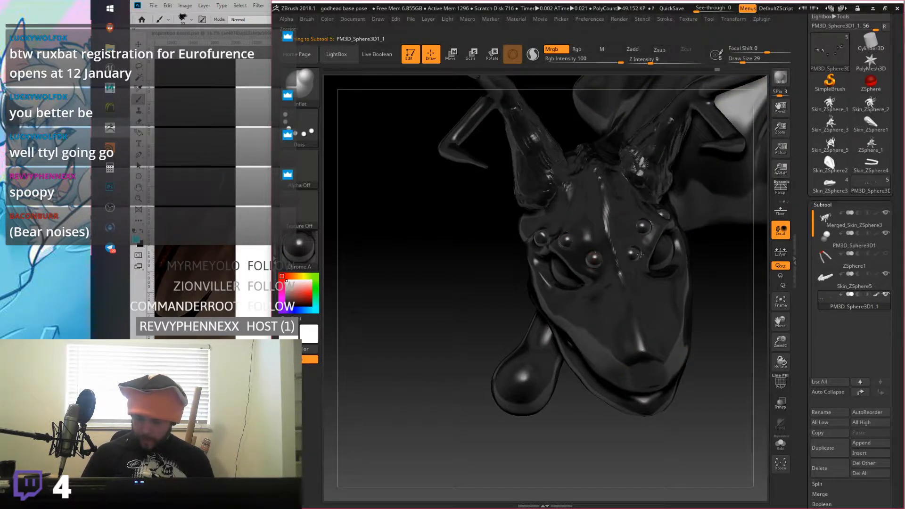
# Step: Undo and redo the last Chrome A strokes on the small eye spheres
pyautogui.moveTo(424, 238); pyautogui.dragTo(541, 245)
pyautogui.moveTo(592, 259)
pyautogui.mouseDown()
pyautogui.moveTo(614, 182)
pyautogui.moveTo(584, 206)
pyautogui.mouseUp()
pyautogui.press('ctrl')
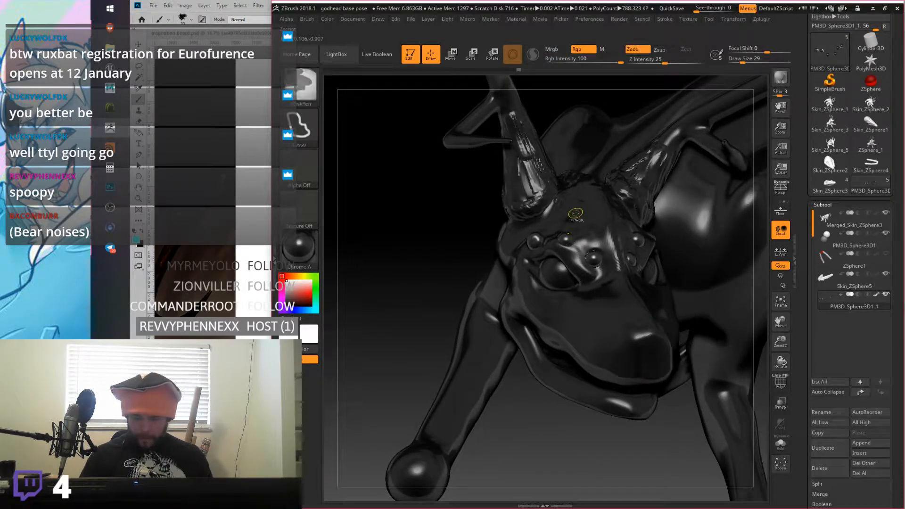
pyautogui.hotkey('ctrl', 'z')
pyautogui.hotkey('ctrl', 'z')
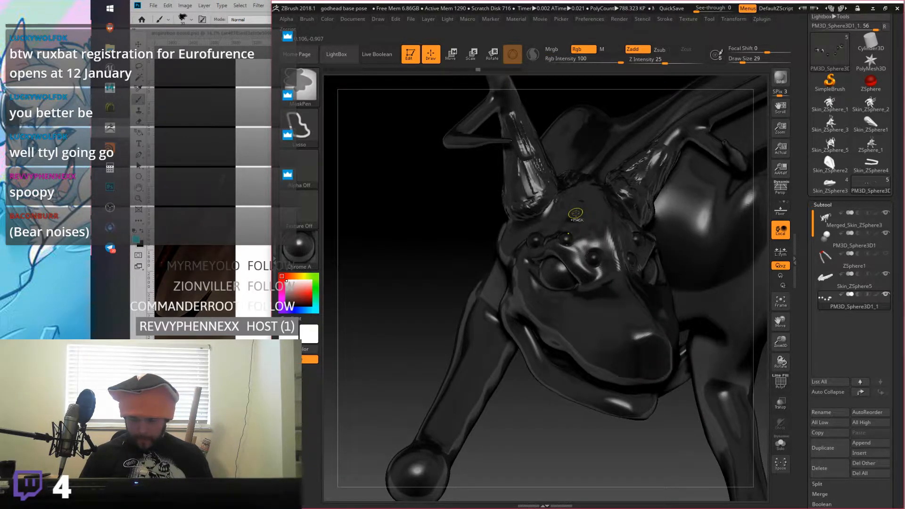
pyautogui.hotkey('ctrl', 'shift', 'z')
pyautogui.hotkey('ctrl', 'shift', 'z')
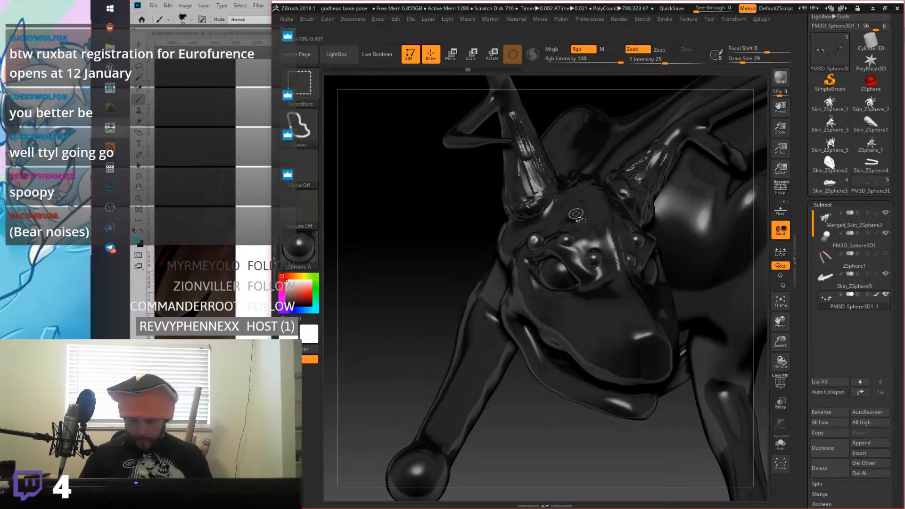
pyautogui.hotkey('ctrl', 'shift')
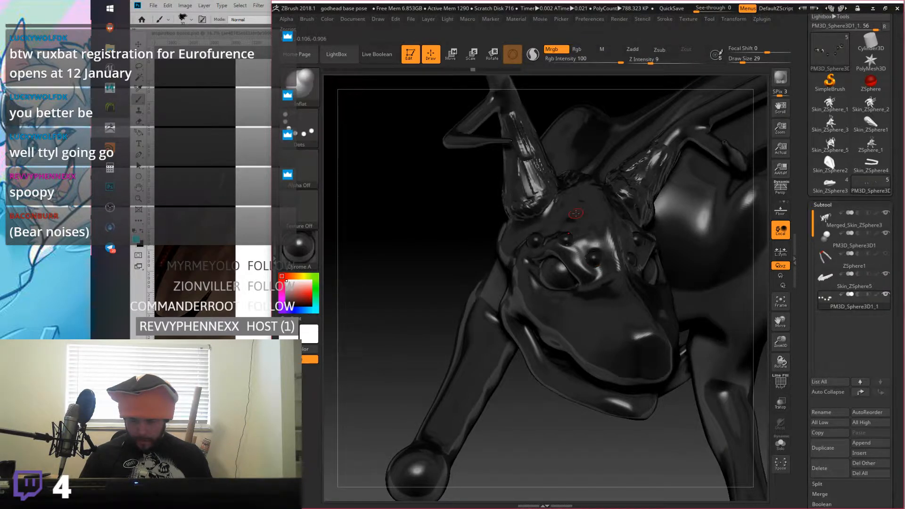
pyautogui.hotkey('ctrl', 'shift', 'z')
pyautogui.moveTo(572, 212)
pyautogui.mouseDown(button='right')
pyautogui.moveTo(586, 202)
pyautogui.moveTo(632, 201)
pyautogui.moveTo(596, 231)
pyautogui.mouseUp(button='right')
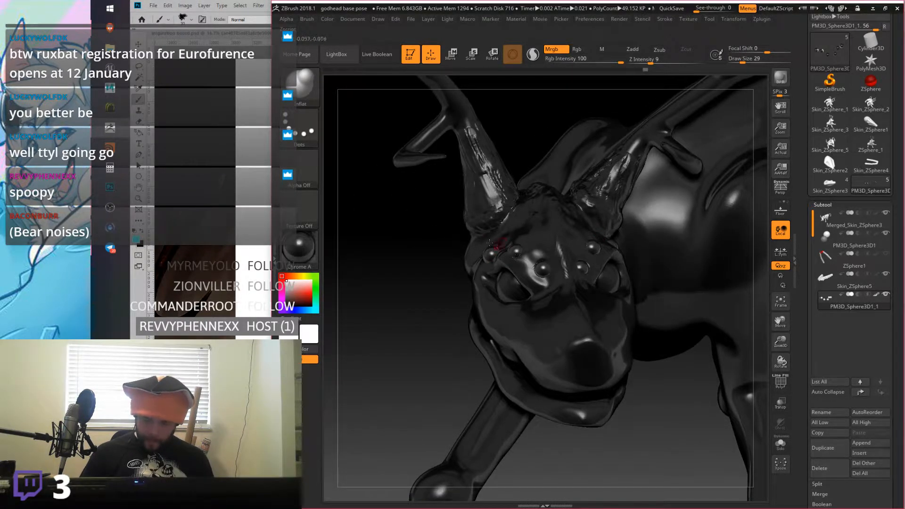
# Step: Choose the Chrome B material and paint it onto the small eye spheres on both sides of the head
pyautogui.click(299, 246)
pyautogui.click(484, 236)
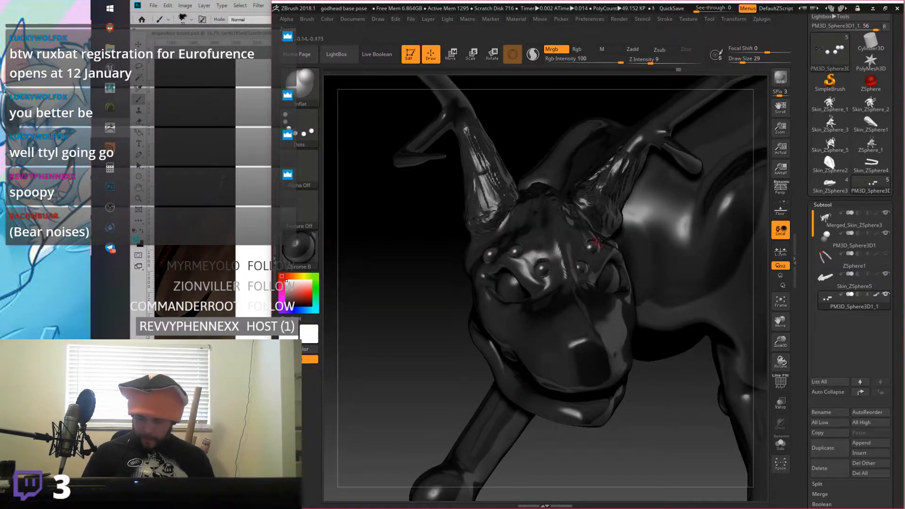
pyautogui.moveTo(574, 264); pyautogui.dragTo(588, 252, button='right')
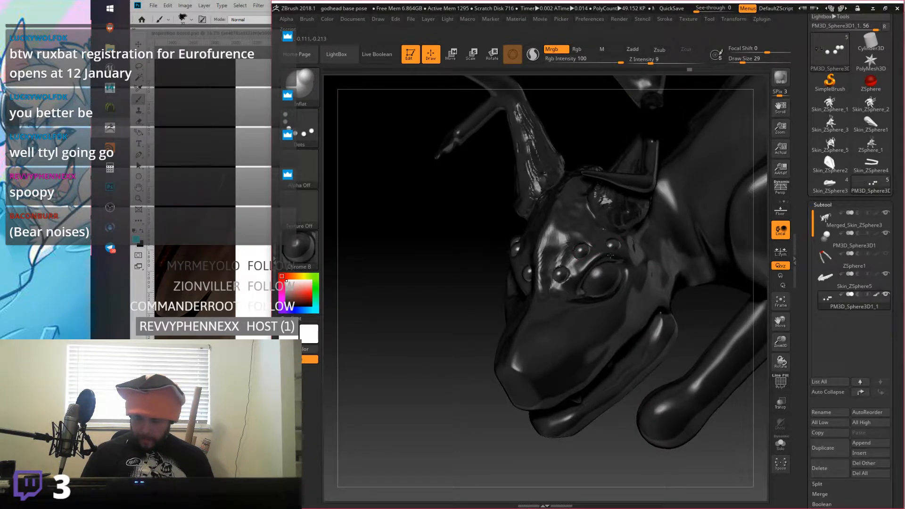
# Step: Select the Merged_Skin_ZSphere3 body and preview it in PolySkin to check the small eyes from several angles
pyautogui.keyDown('alt'); pyautogui.click(618, 218); pyautogui.keyUp('alt')
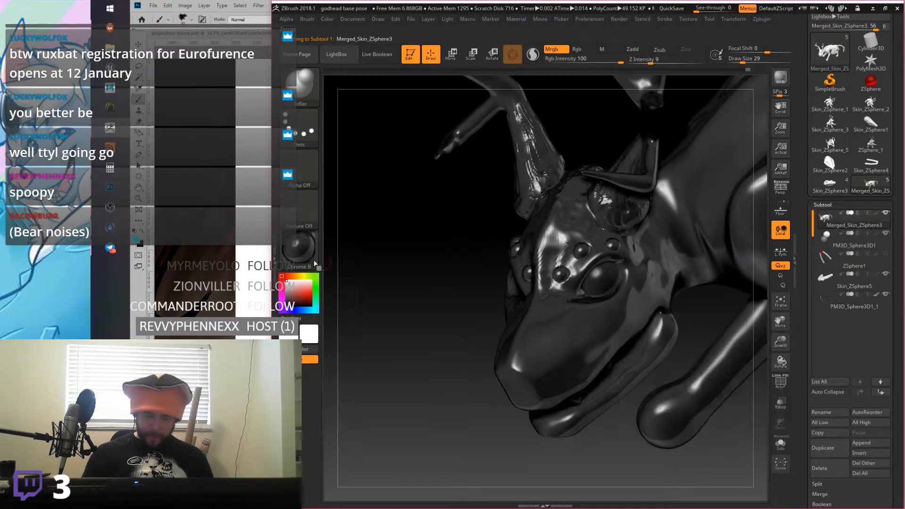
pyautogui.click(305, 254)
pyautogui.click(433, 306)
pyautogui.moveTo(609, 302); pyautogui.dragTo(592, 323, button='right')
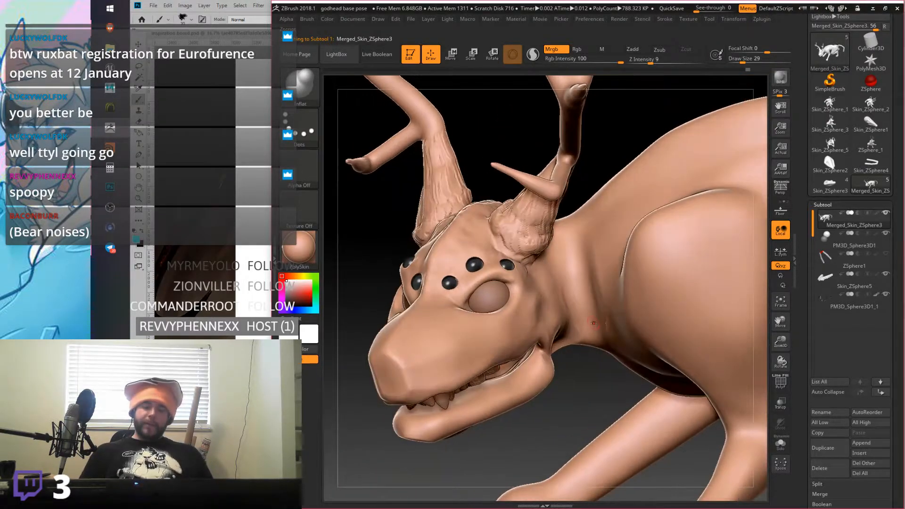
pyautogui.moveTo(529, 334); pyautogui.dragTo(581, 293, button='right')
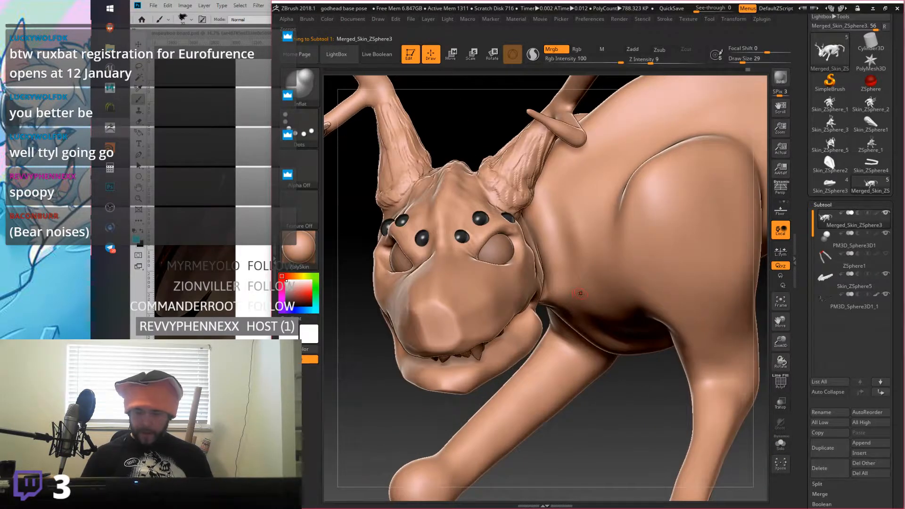
# Step: Select the PM3D_Sphere3D1 large eyes and paint them with Chrome A using a draw size of 59
pyautogui.click(842, 239)
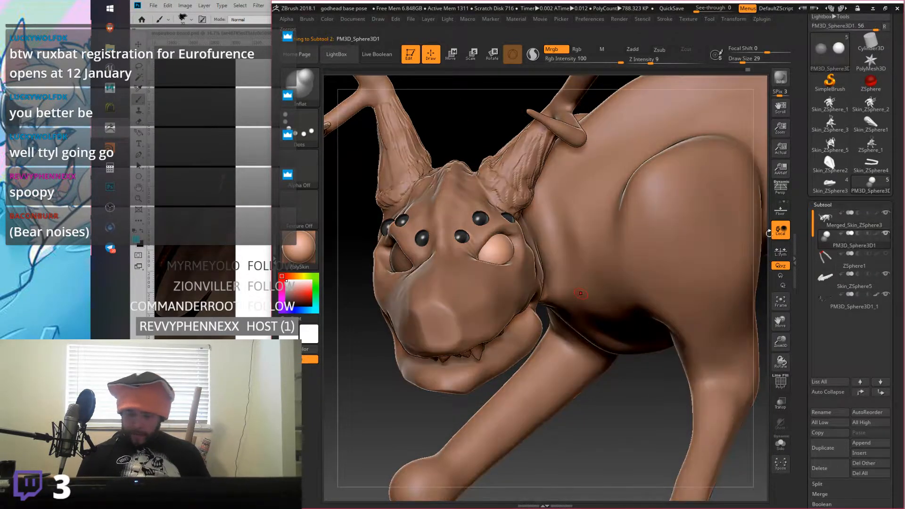
pyautogui.click(309, 250)
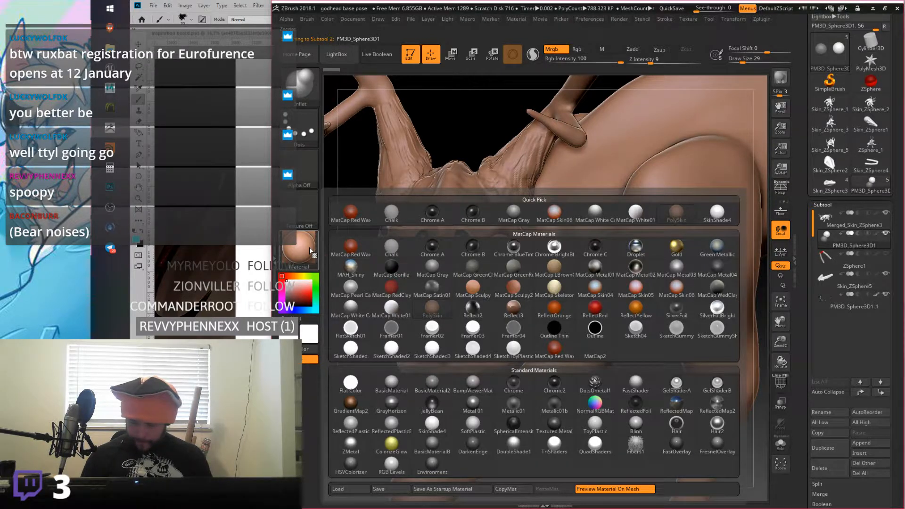
pyautogui.click(433, 249)
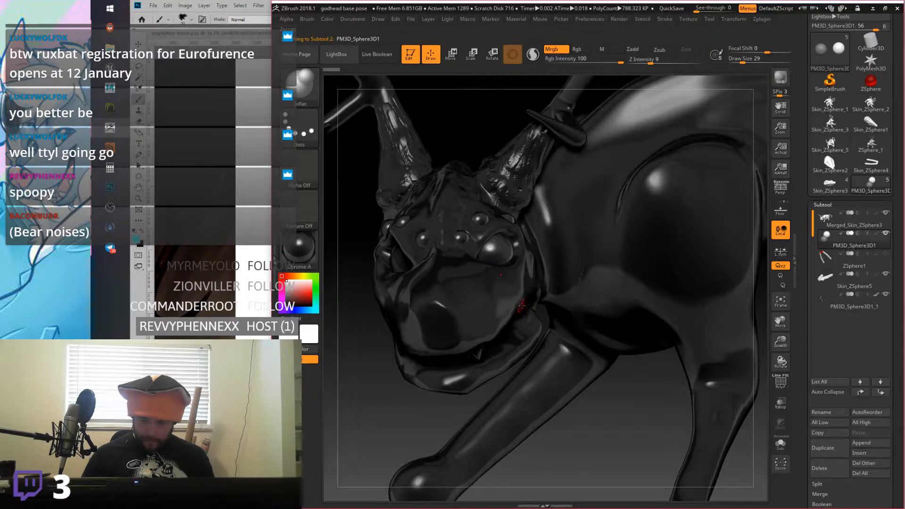
pyautogui.moveTo(521, 296); pyautogui.dragTo(527, 288, button='right')
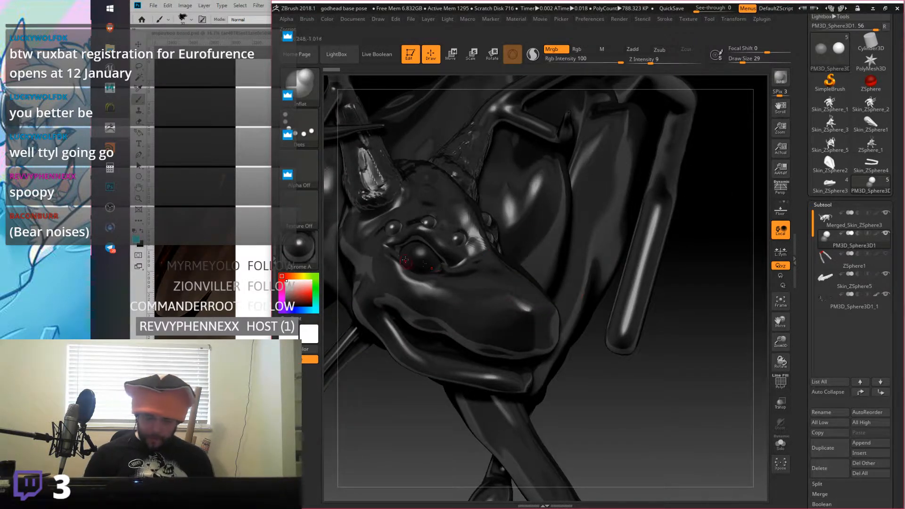
pyautogui.write('s')
pyautogui.write('59')
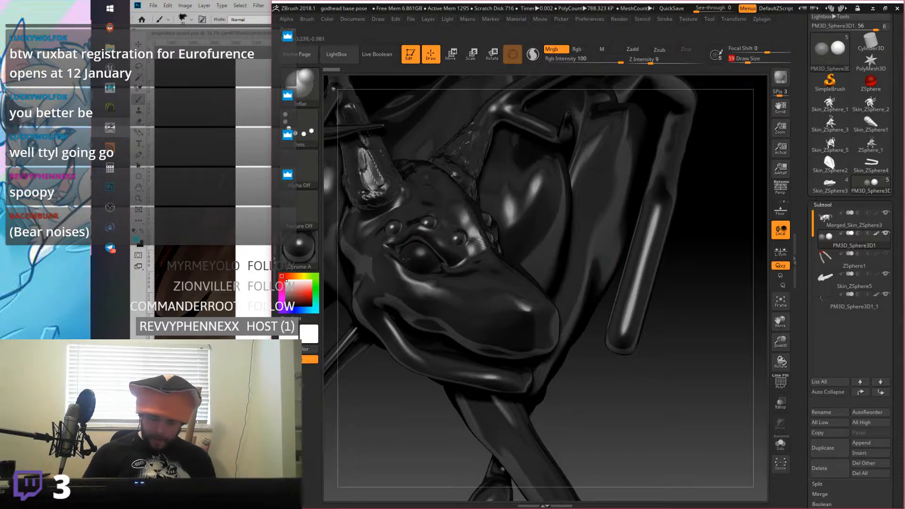
pyautogui.moveTo(439, 272); pyautogui.dragTo(446, 267, button='right')
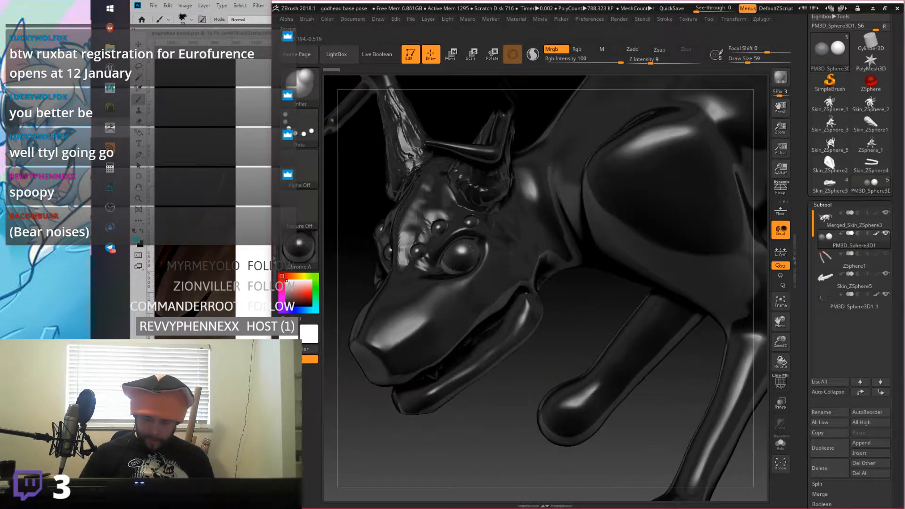
# Step: Switch to the body subtool and preview PolySkin to examine how completely the large eyes are painted
pyautogui.click(848, 220)
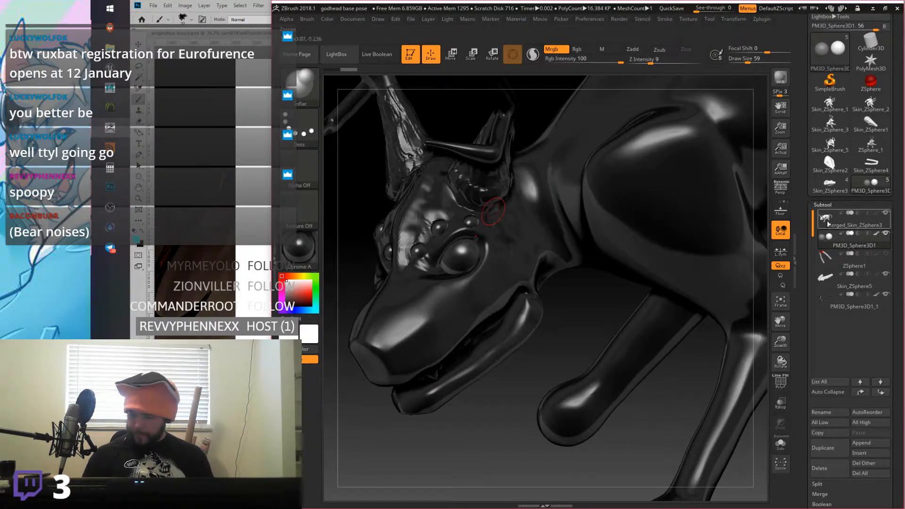
pyautogui.click(298, 248)
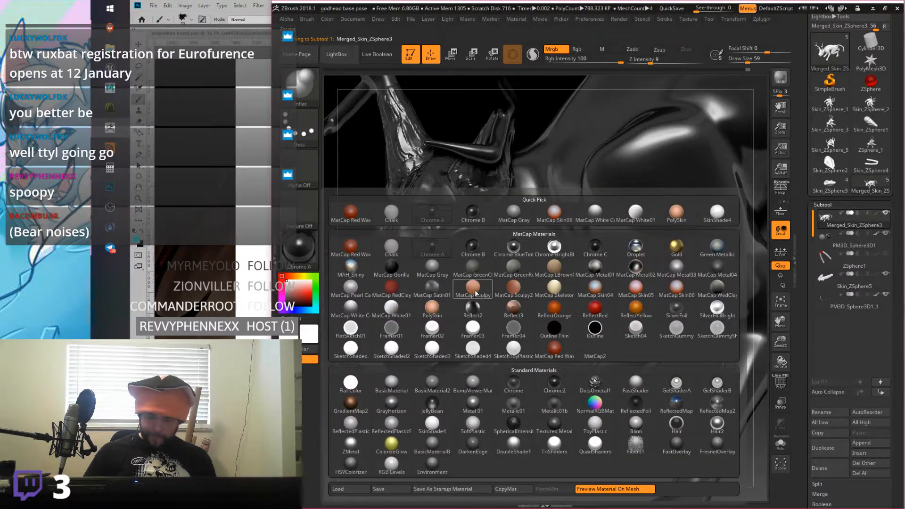
pyautogui.click(432, 309)
pyautogui.moveTo(531, 264); pyautogui.dragTo(537, 261, button='right')
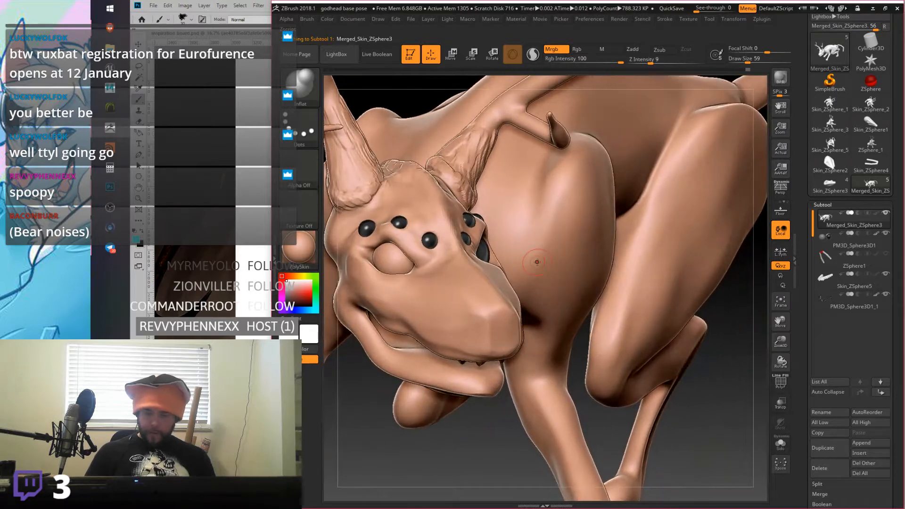
# Step: Return to the PM3D_Sphere3D1 large eyes and try painting their uncovered areas with Chrome A
pyautogui.click(849, 240)
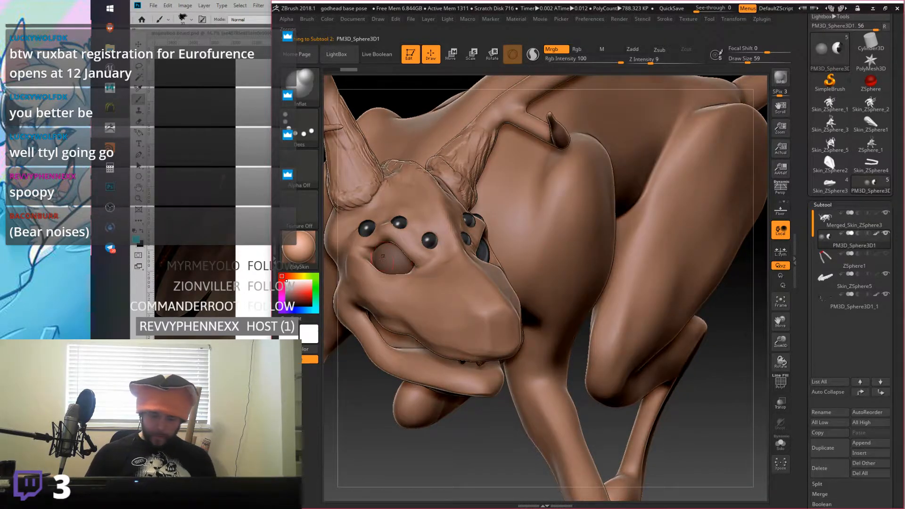
pyautogui.click(298, 248)
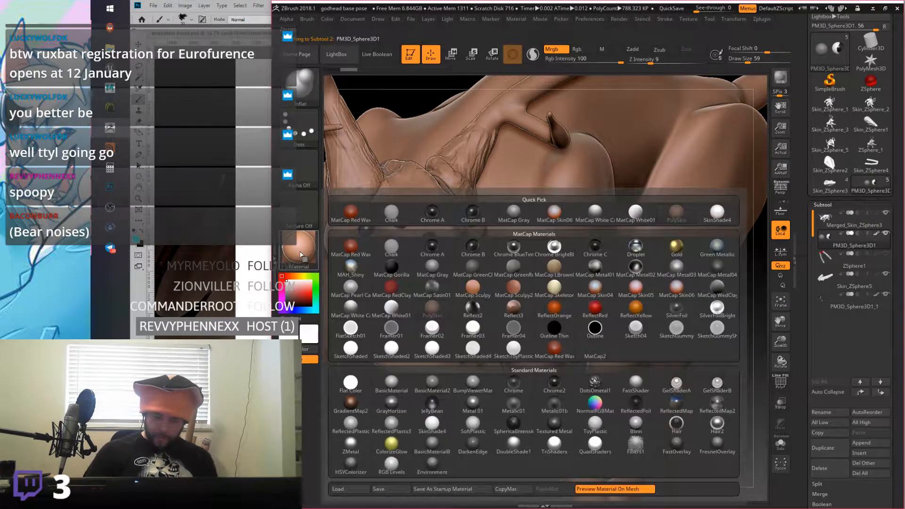
pyautogui.click(432, 247)
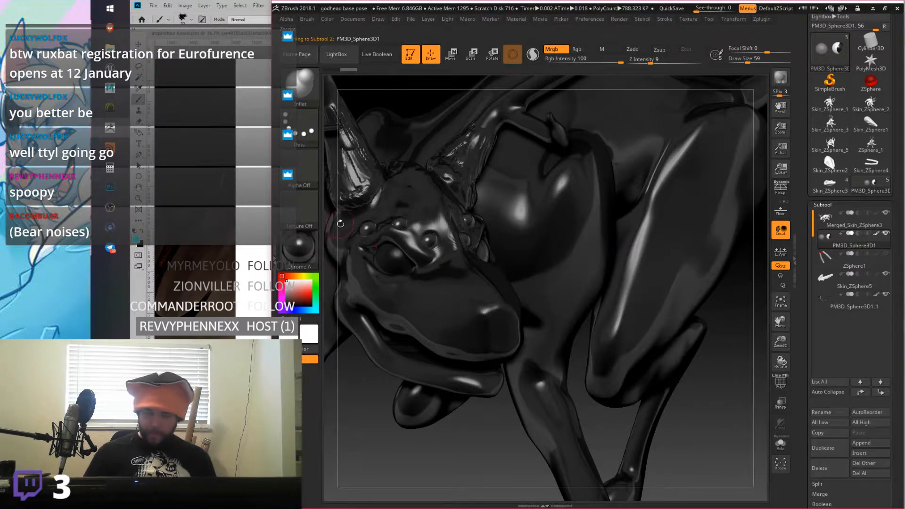
pyautogui.moveTo(884, 236)
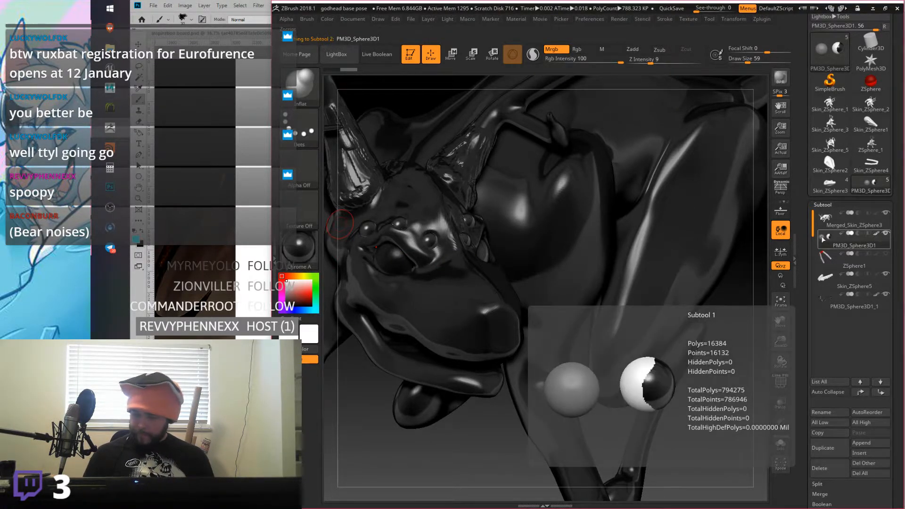
pyautogui.moveTo(594, 264); pyautogui.dragTo(470, 283, button='right')
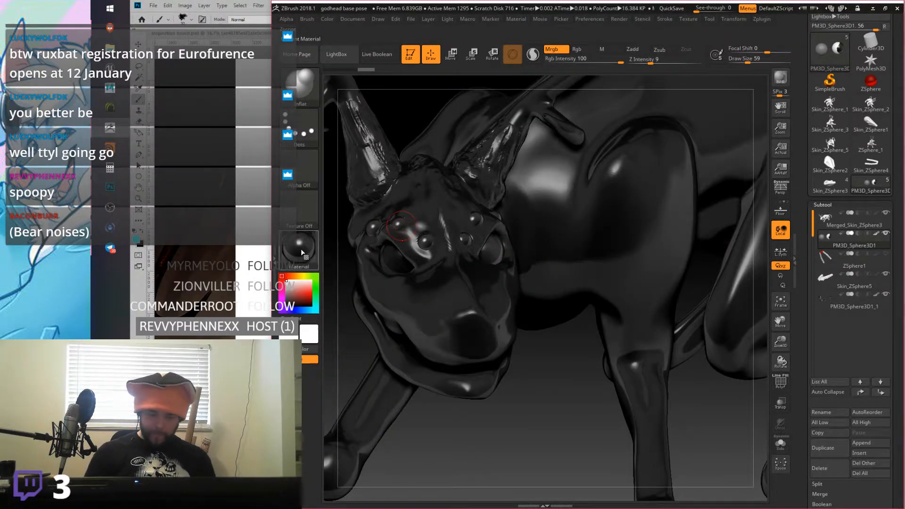
# Step: Preview the head in PolySkin and undo the Chrome A painting on the large eyes
pyautogui.press('m')
pyautogui.click(442, 301)
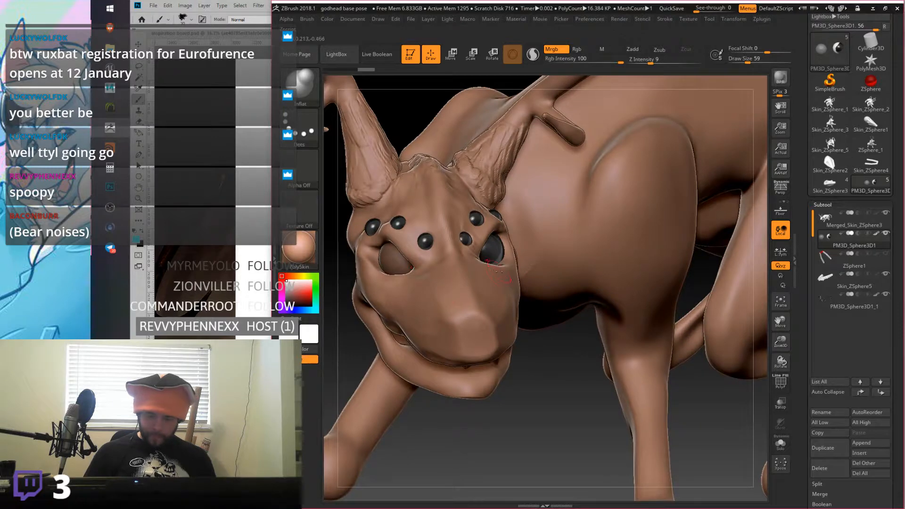
pyautogui.moveTo(459, 309); pyautogui.dragTo(454, 291, button='right')
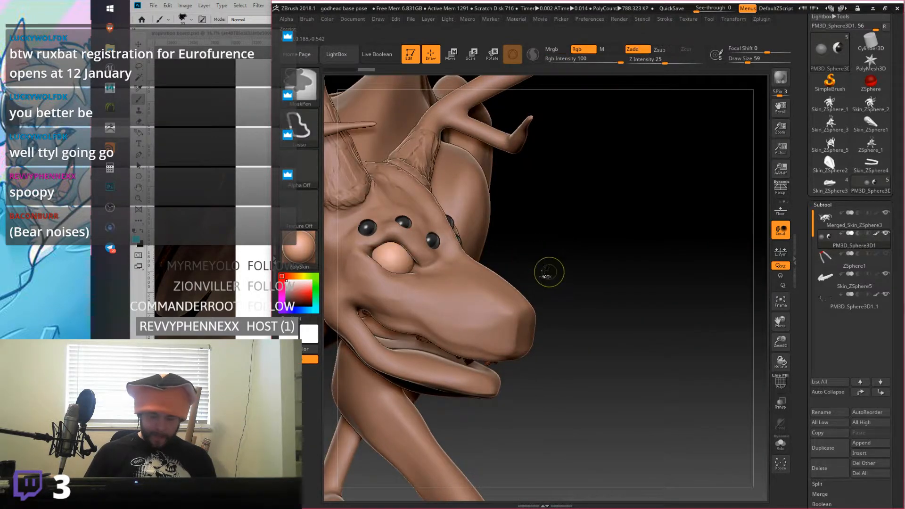
# Step: Choose Chrome A again and paint it over both large eye spheres
pyautogui.click(312, 251)
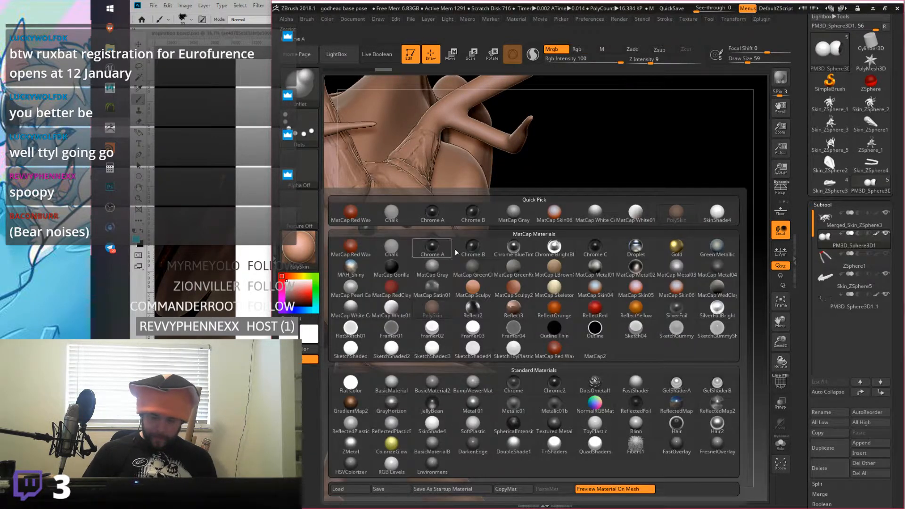
pyautogui.click(432, 248)
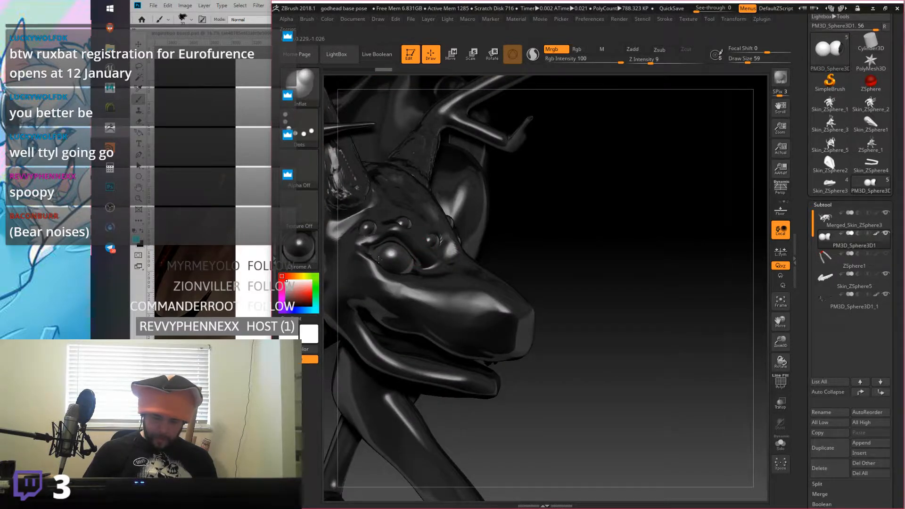
pyautogui.moveTo(412, 275); pyautogui.dragTo(390, 258, button='right')
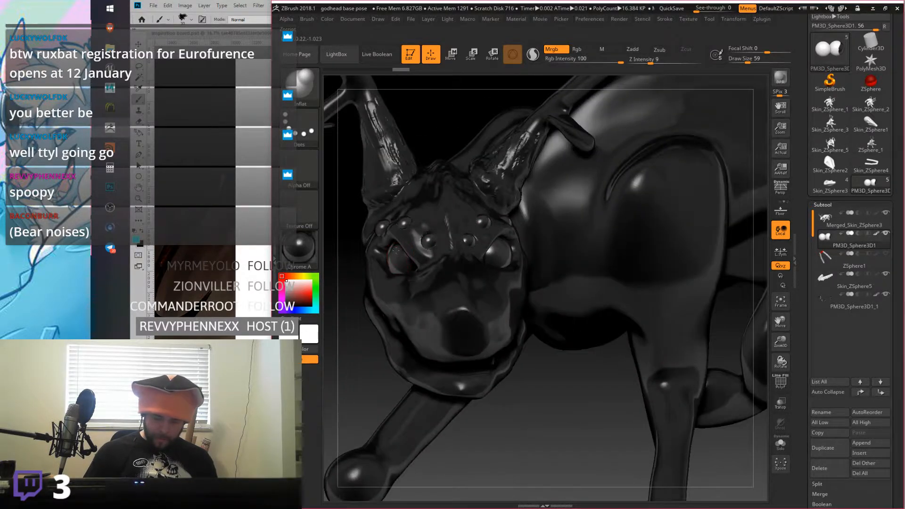
# Step: Set the current material back to PolySkin and inspect the eyes and mouth from the front and below
pyautogui.click(299, 248)
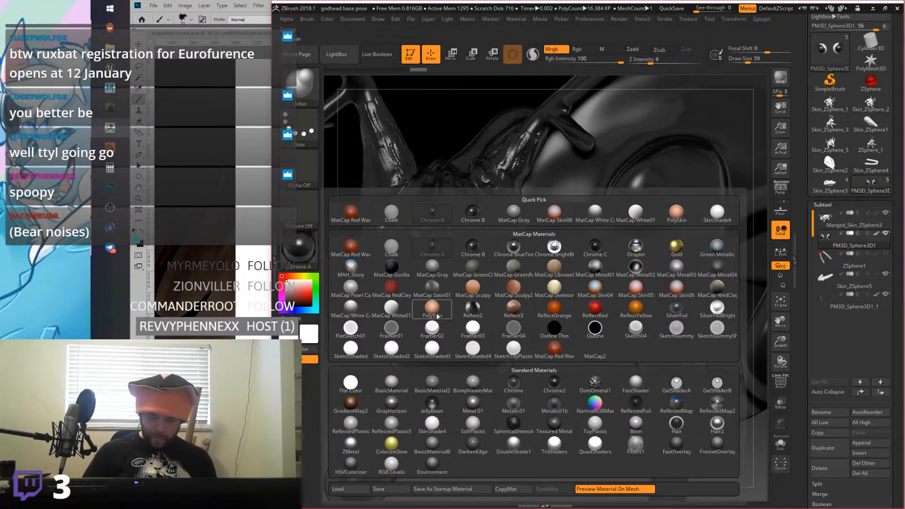
pyautogui.click(558, 288)
pyautogui.moveTo(558, 288)
pyautogui.mouseDown(button='right')
pyautogui.moveTo(566, 283)
pyautogui.moveTo(564, 291)
pyautogui.mouseUp(button='right')
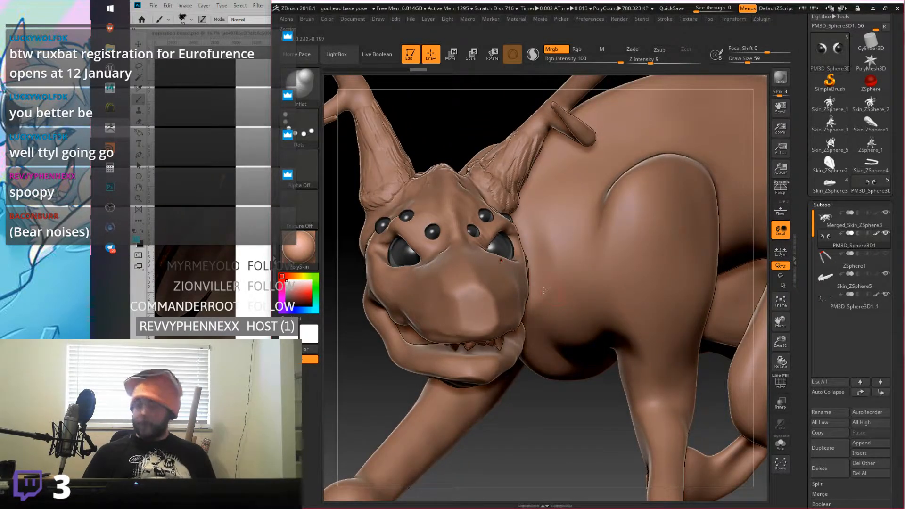
pyautogui.moveTo(537, 313); pyautogui.dragTo(550, 272, button='right')
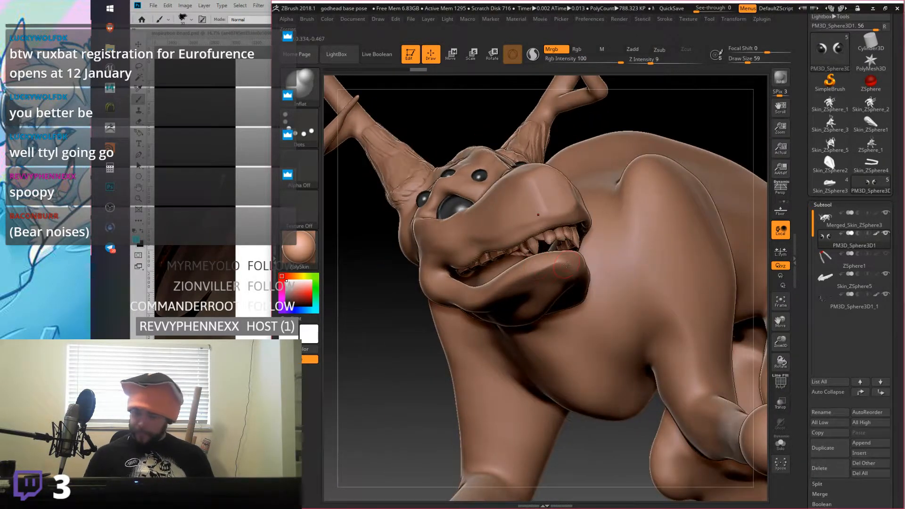
# Step: Select the Skin_ZSphere5 teeth subtool and choose the MatCap Skeleton material
pyautogui.click(846, 282)
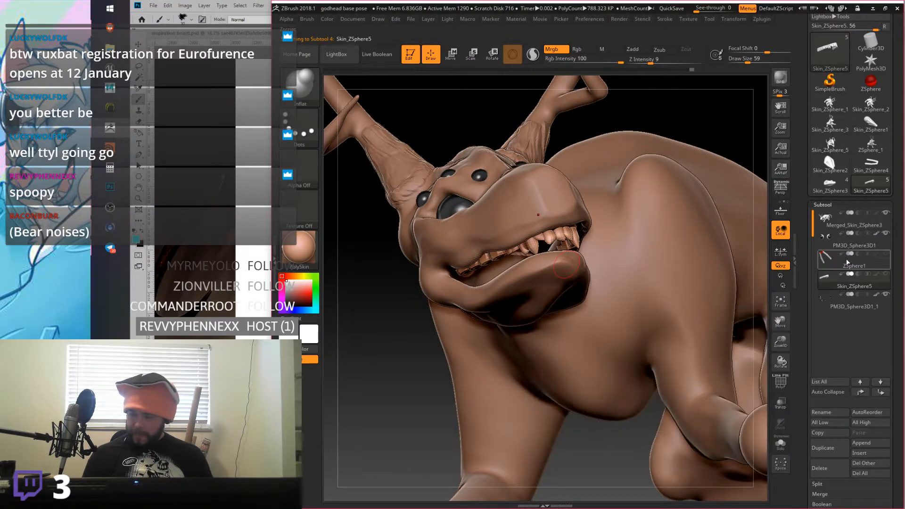
pyautogui.click(299, 247)
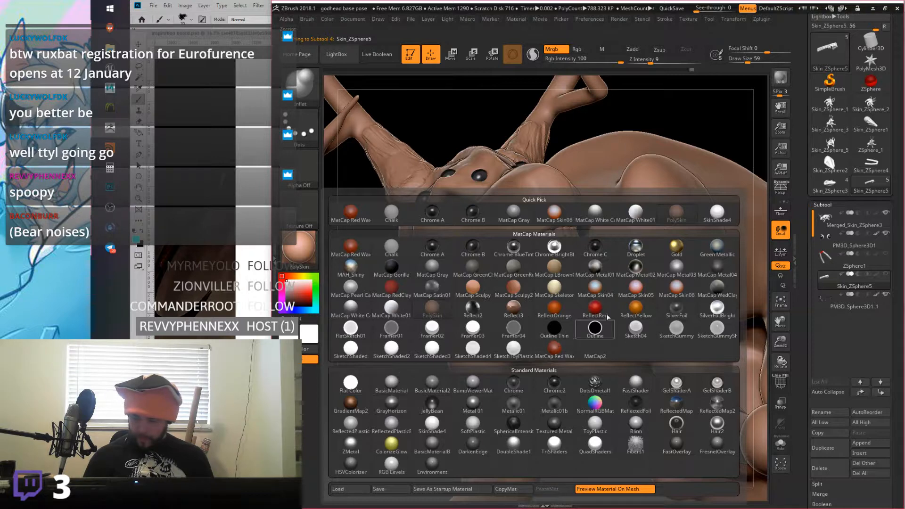
pyautogui.click(554, 289)
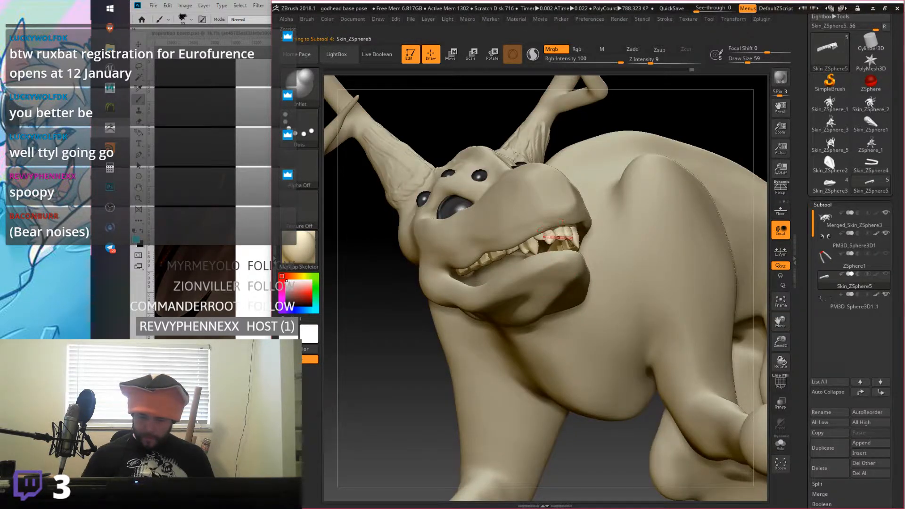
# Step: Try Polypaint From Polygroups on the teeth subtool and undo it
pyautogui.moveTo(561, 216); pyautogui.dragTo(489, 259, button='right')
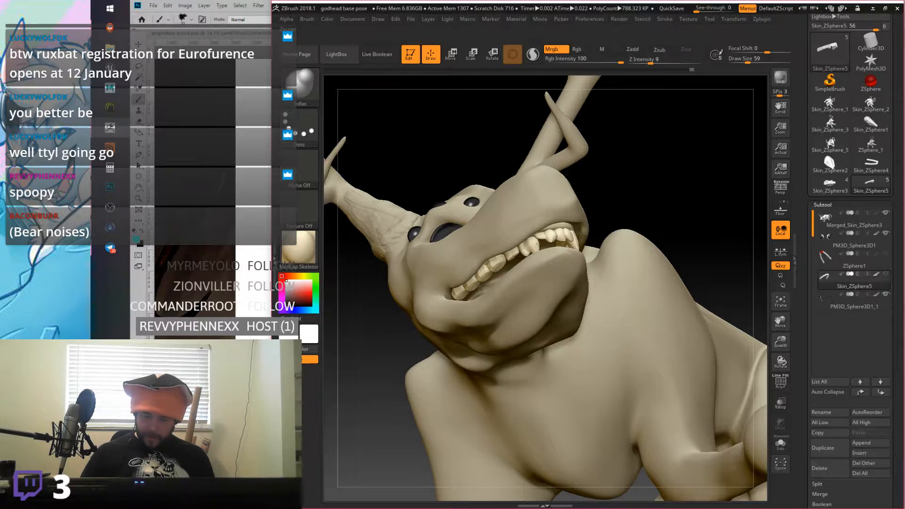
pyautogui.moveTo(603, 259); pyautogui.dragTo(452, 260, button='right')
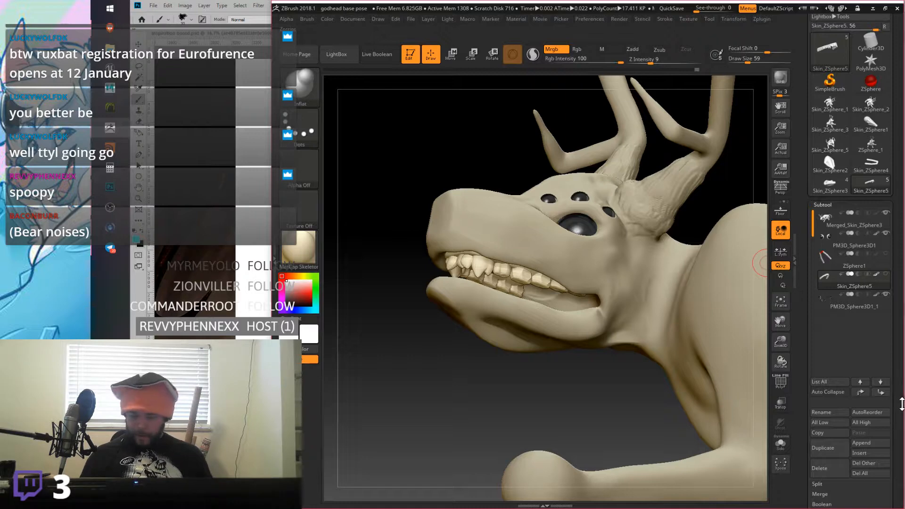
pyautogui.moveTo(895, 407); pyautogui.dragTo(862, 282)
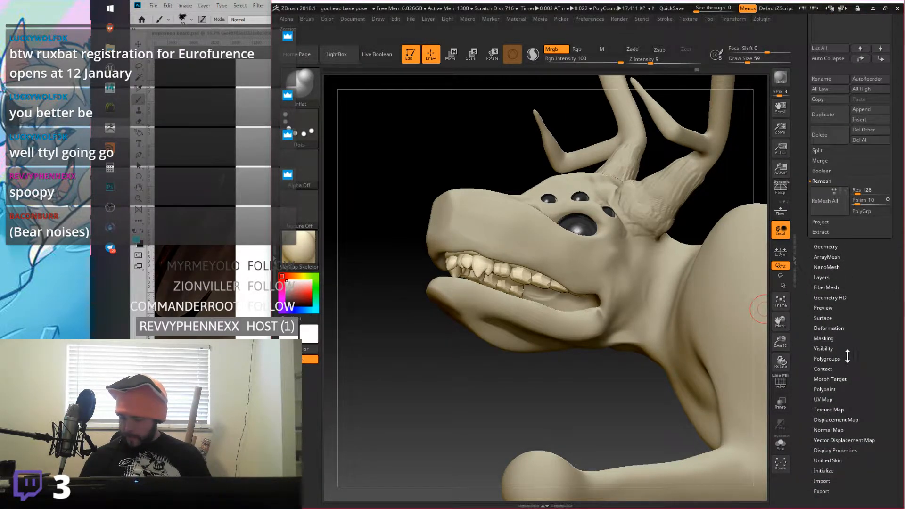
pyautogui.click(837, 377)
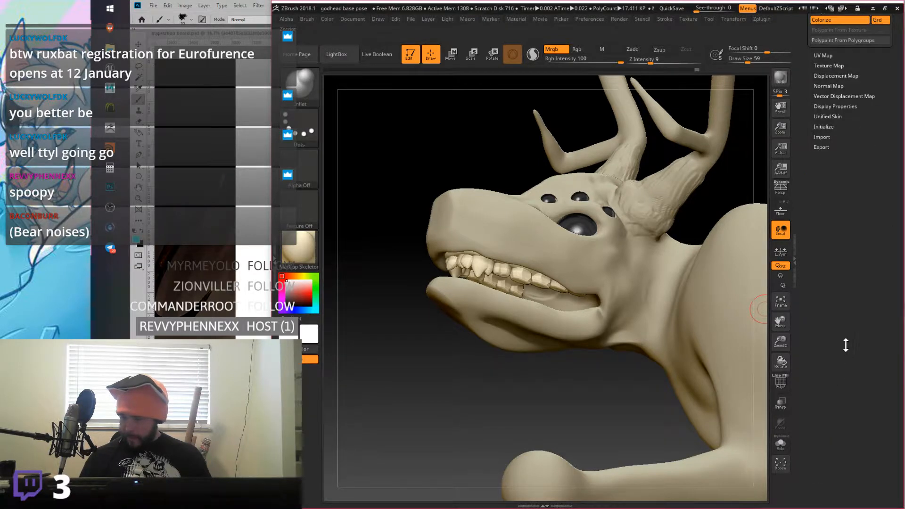
pyautogui.scroll(5, 849, 350)
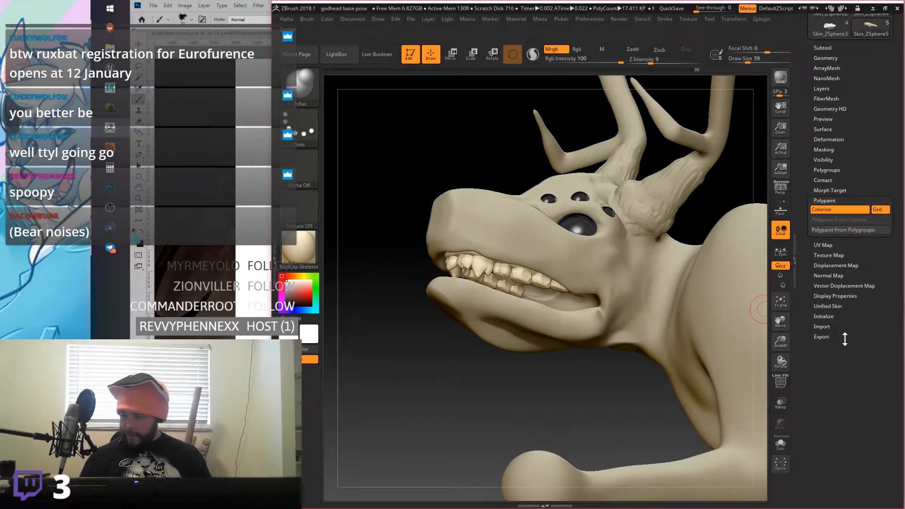
pyautogui.click(837, 231)
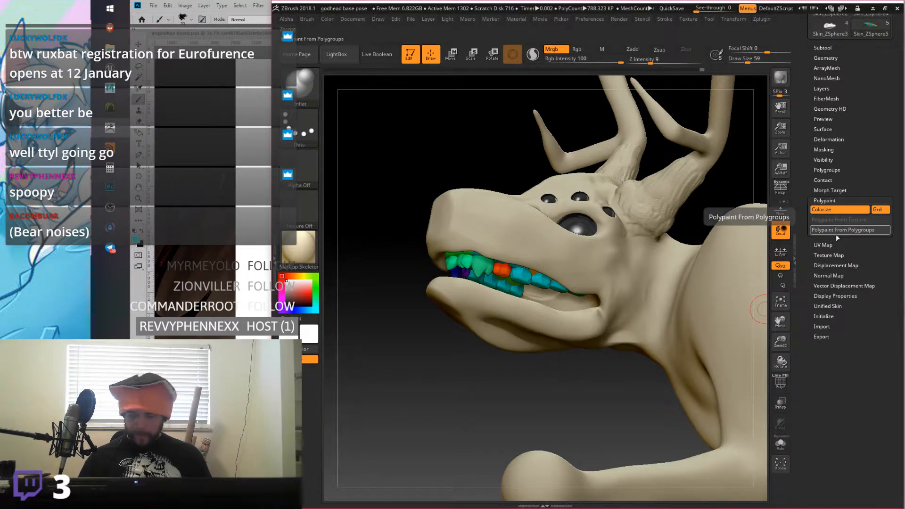
pyautogui.press('ctrl')
pyautogui.hotkey('ctrl', 'z')
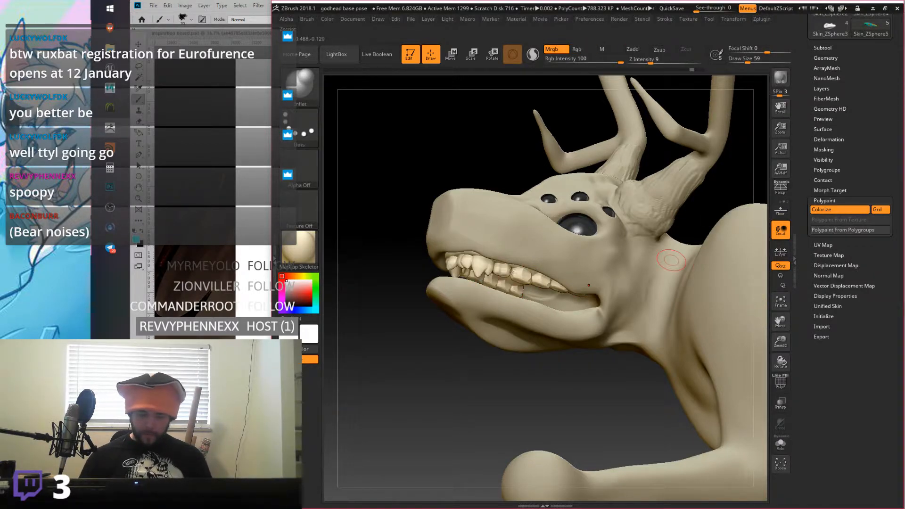
# Step: Paint the MatCap Skeleton material over the teeth and check the coverage with a green-grey MatCap preview
pyautogui.moveTo(544, 283); pyautogui.dragTo(569, 295, button='right')
pyautogui.moveTo(467, 259); pyautogui.dragTo(482, 248, button='right')
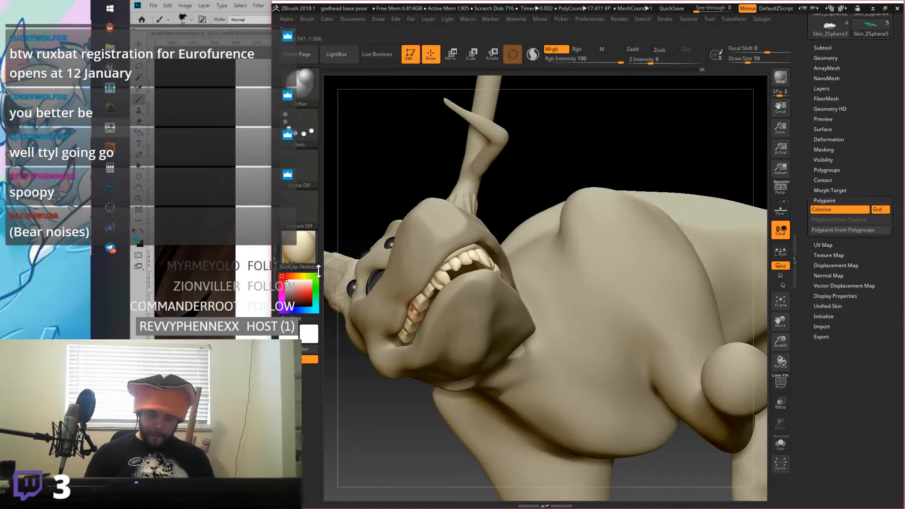
pyautogui.click(299, 247)
pyautogui.click(516, 274)
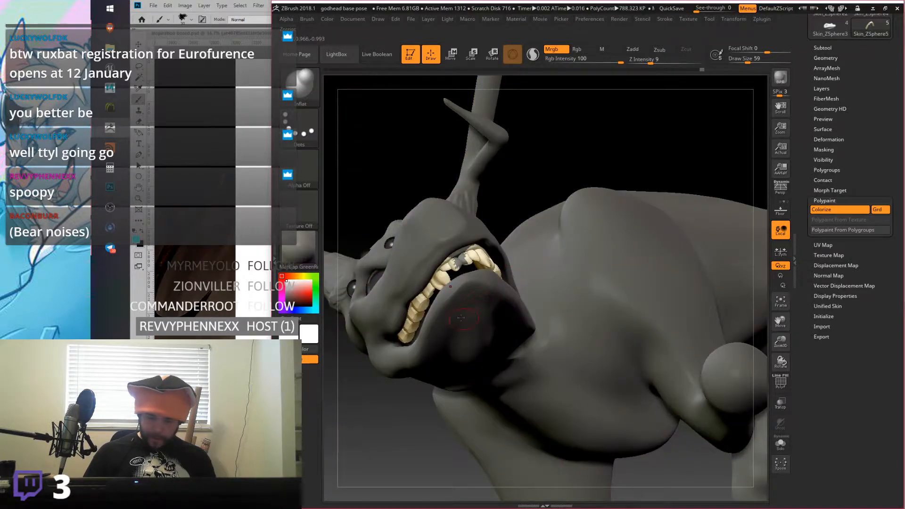
# Step: Return to MatCap Skeleton, paint the missed front teeth, and check them against a MatCap RedClay preview
pyautogui.click(299, 248)
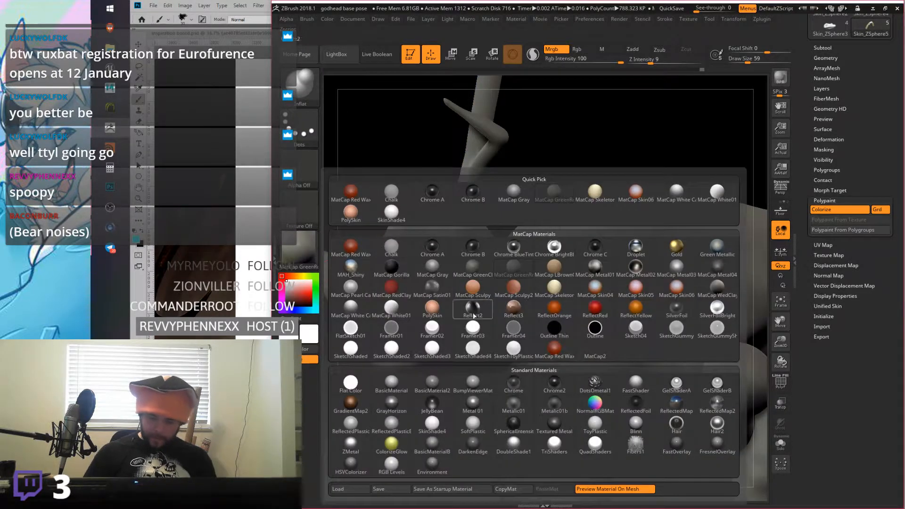
pyautogui.click(555, 288)
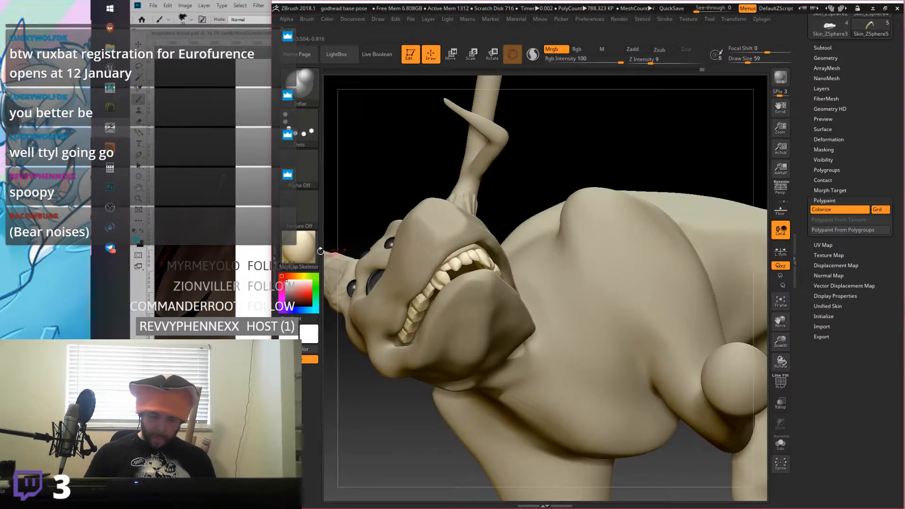
pyautogui.click(299, 247)
pyautogui.click(424, 390)
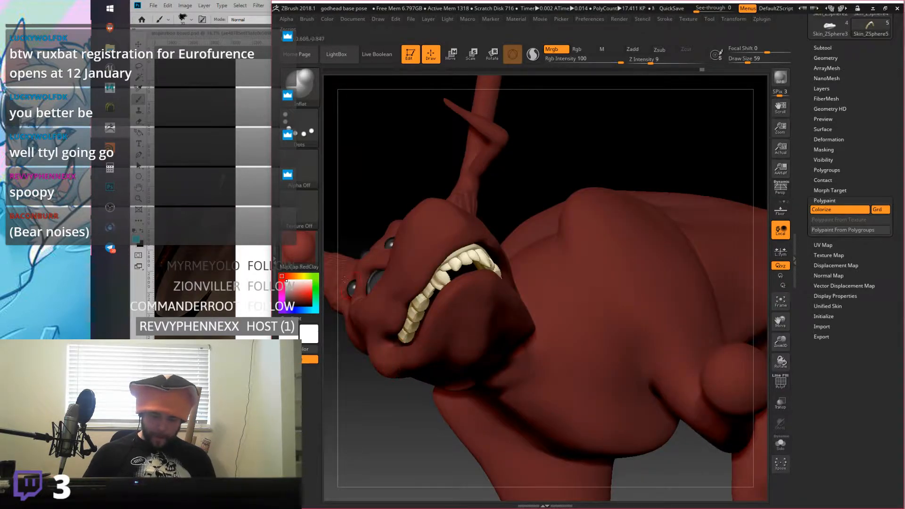
# Step: Set the current material to PolySkin and view the head from the front
pyautogui.click(299, 248)
pyautogui.click(432, 309)
pyautogui.moveTo(539, 212); pyautogui.dragTo(676, 278, button='right')
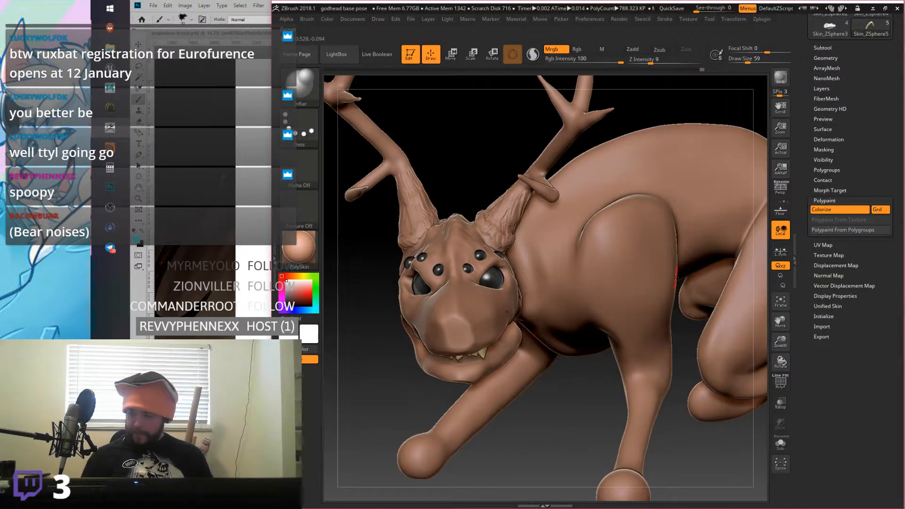
# Step: Select the PM3D_Sphere3D1 eye subtool and choose the Chrome A material
pyautogui.moveTo(842, 190); pyautogui.dragTo(842, 214)
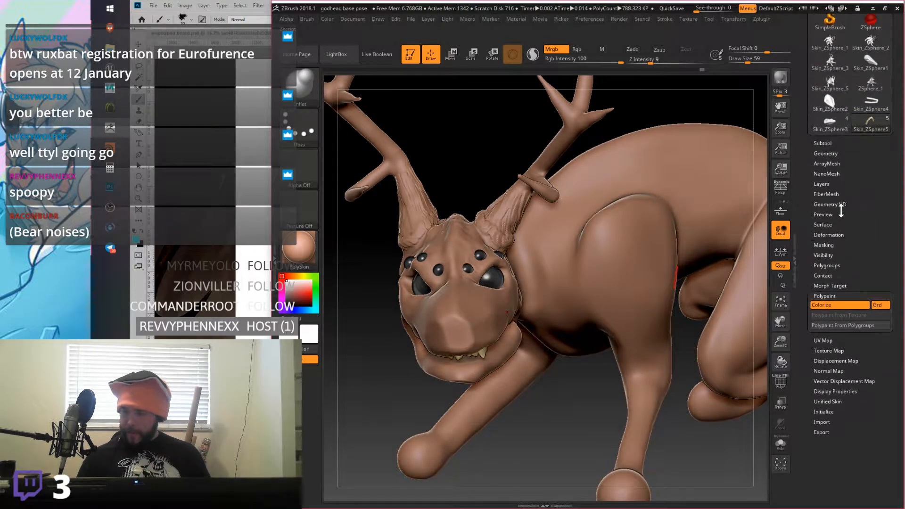
pyautogui.moveTo(840, 159); pyautogui.dragTo(835, 177)
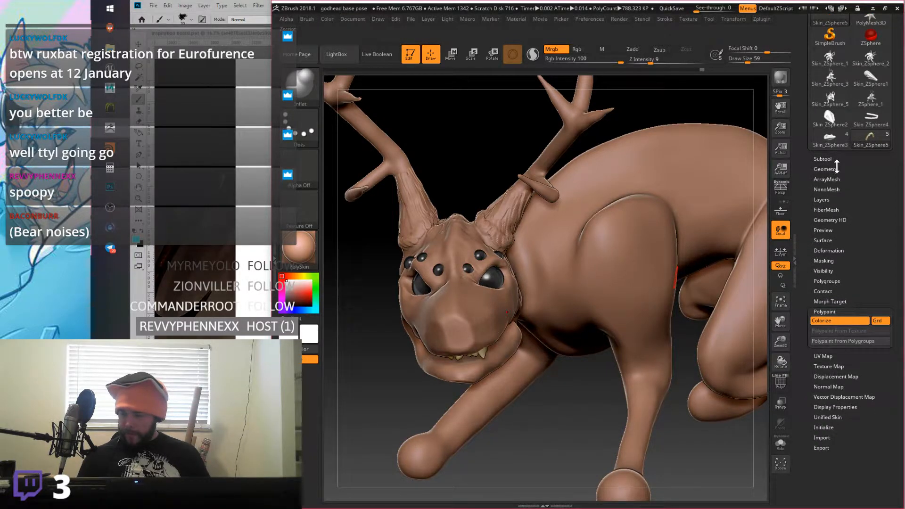
pyautogui.click(832, 161)
pyautogui.click(826, 194)
pyautogui.moveTo(671, 199); pyautogui.dragTo(712, 207)
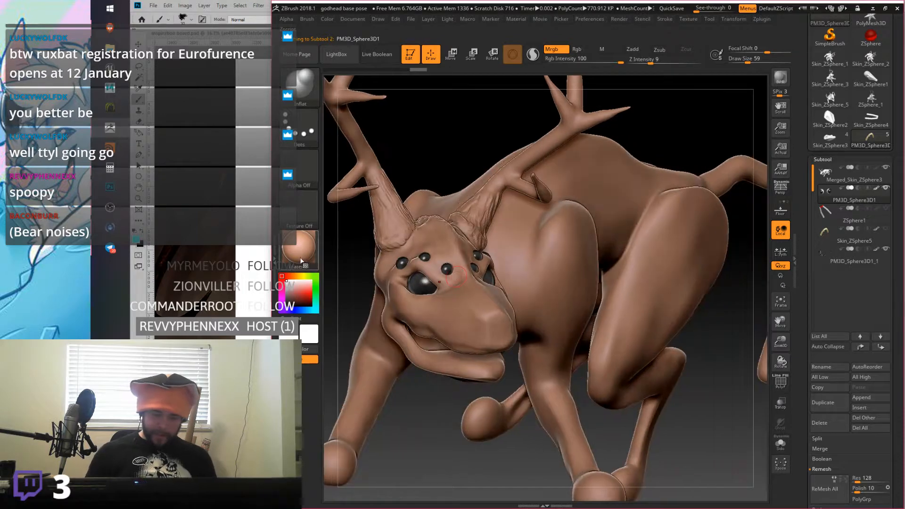
pyautogui.click(312, 257)
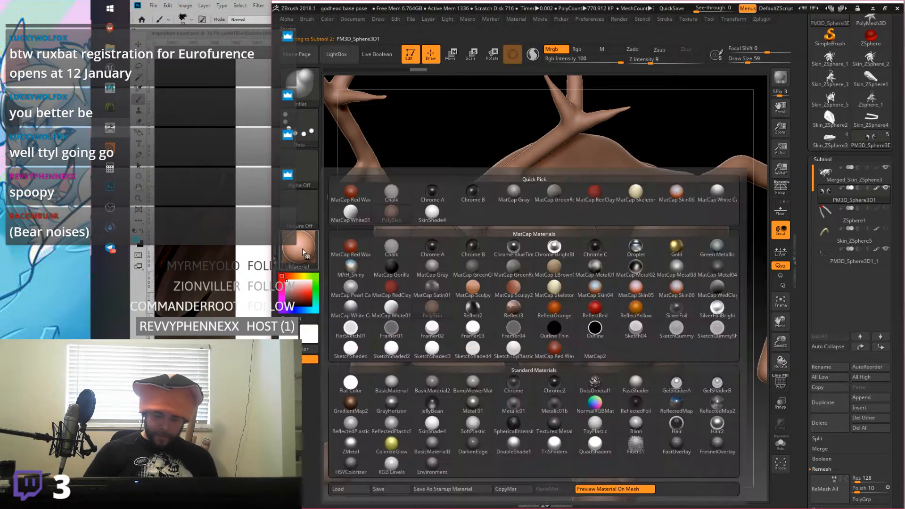
pyautogui.click(432, 246)
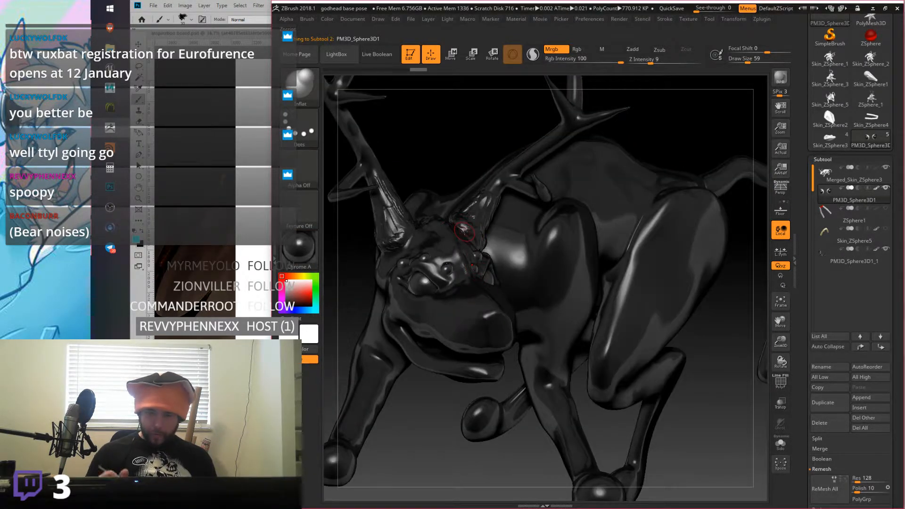
# Step: Paint a cyan glow on the large eyes with draw size 9, adding a paler cyan highlight
pyautogui.moveTo(306, 312); pyautogui.dragTo(309, 293)
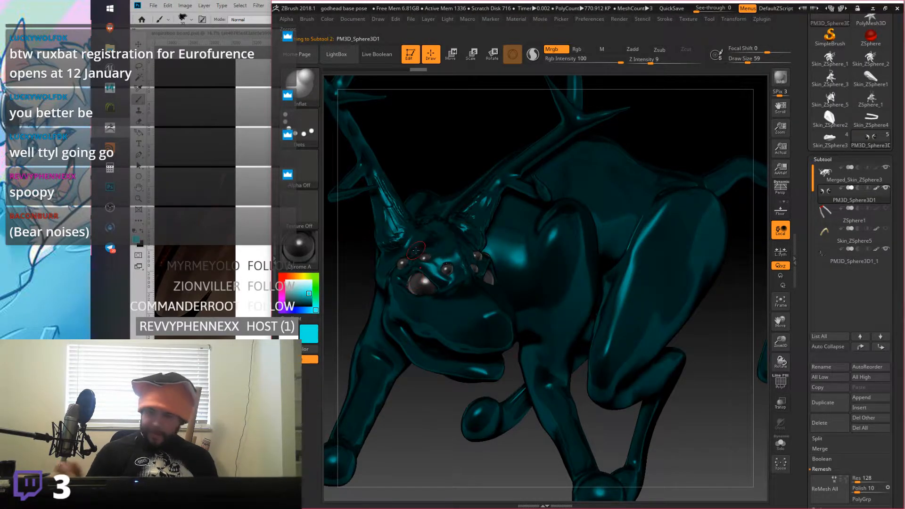
pyautogui.click(730, 60)
pyautogui.write('9')
pyautogui.press('Return')
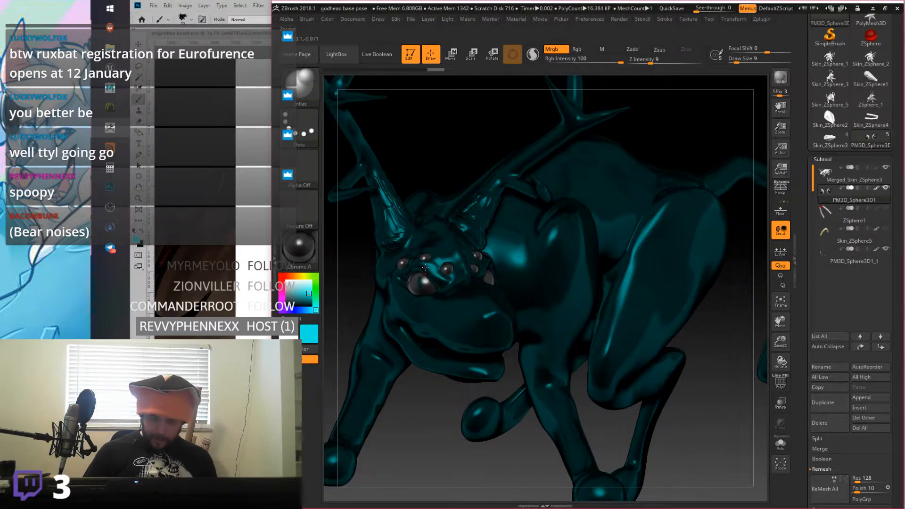
pyautogui.moveTo(425, 268); pyautogui.dragTo(478, 268)
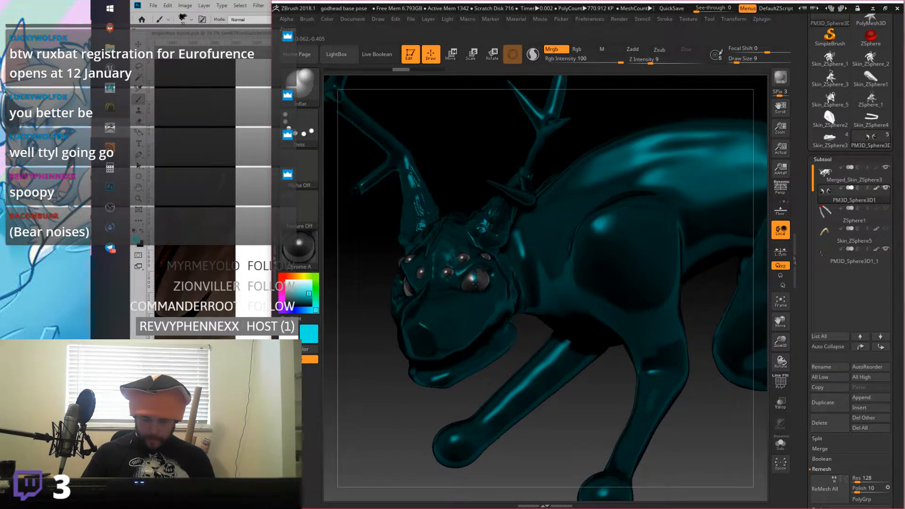
pyautogui.moveTo(467, 239)
pyautogui.mouseDown(button='right')
pyautogui.moveTo(421, 279)
pyautogui.moveTo(439, 249)
pyautogui.moveTo(378, 280)
pyautogui.mouseUp(button='right')
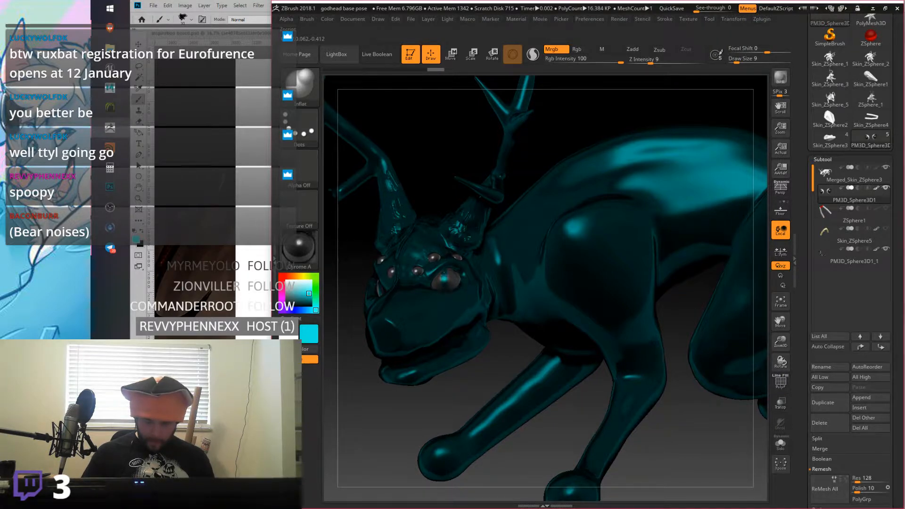
pyautogui.press('c')
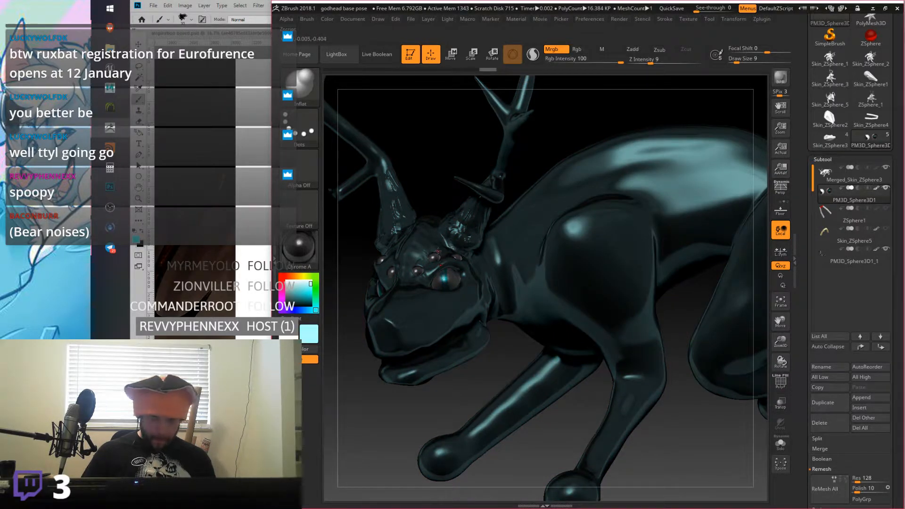
# Step: Undo the cyan eye strokes and redo them to compare the eyes with and without the glow
pyautogui.hotkey('ctrl', 'z')
pyautogui.hotkey('ctrl', 'z')
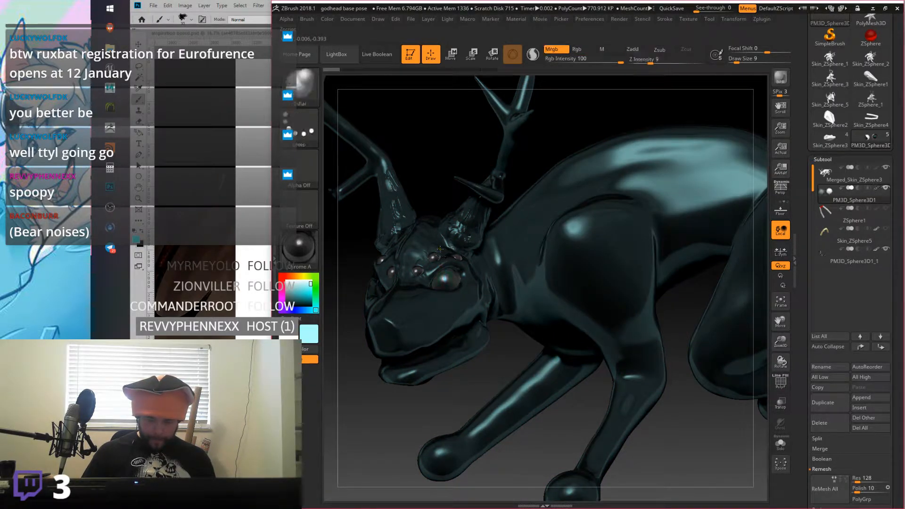
pyautogui.hotkey('ctrl', 'shift', 'z')
pyautogui.hotkey('ctrl', 'shift', 'z')
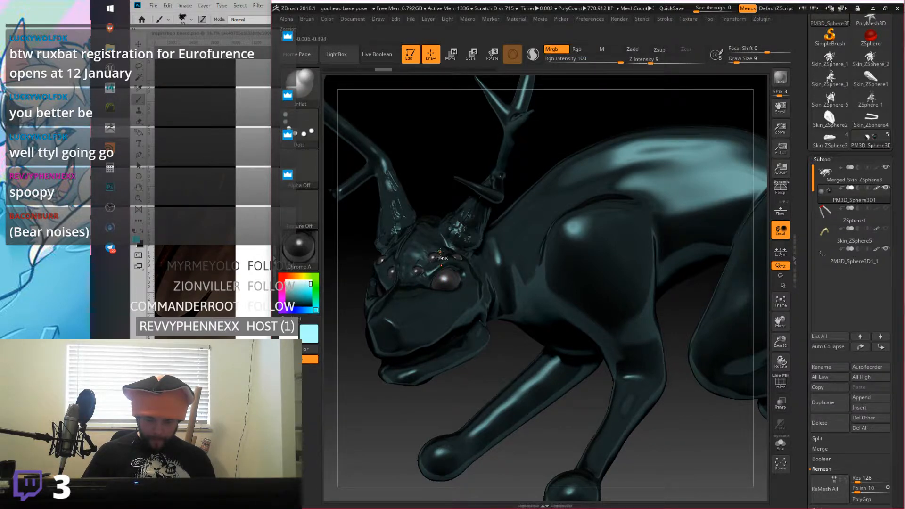
pyautogui.hotkey('ctrl', 'shift', 'z')
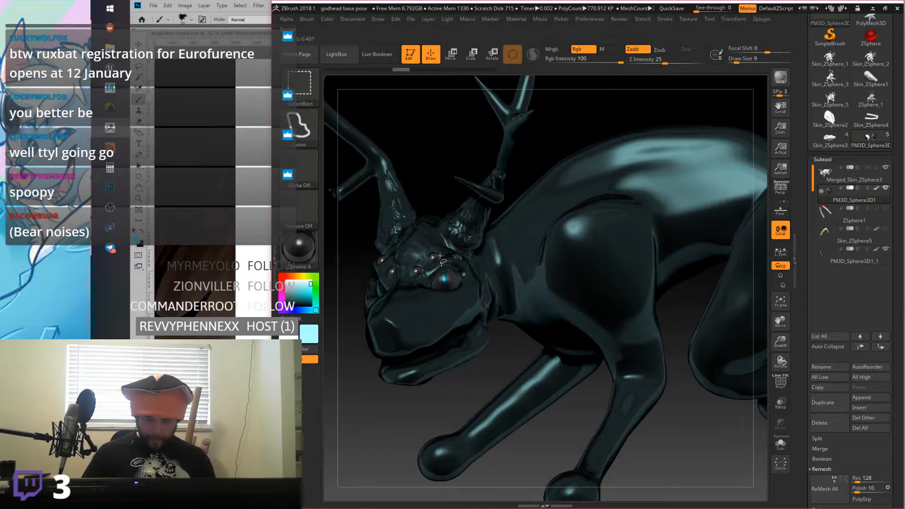
pyautogui.hotkey('ctrl', 'shift', 'z')
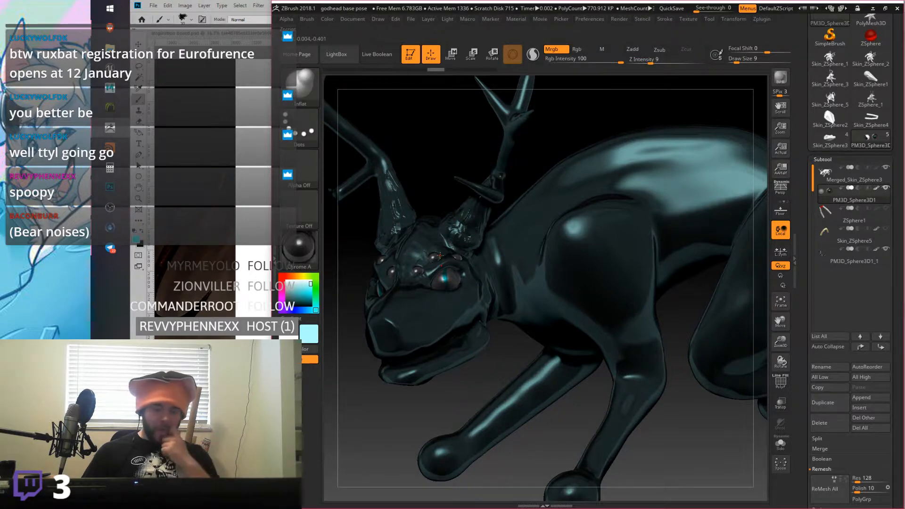
# Step: Set the current material back to PolySkin and the paint colour to white
pyautogui.click(308, 247)
pyautogui.click(432, 306)
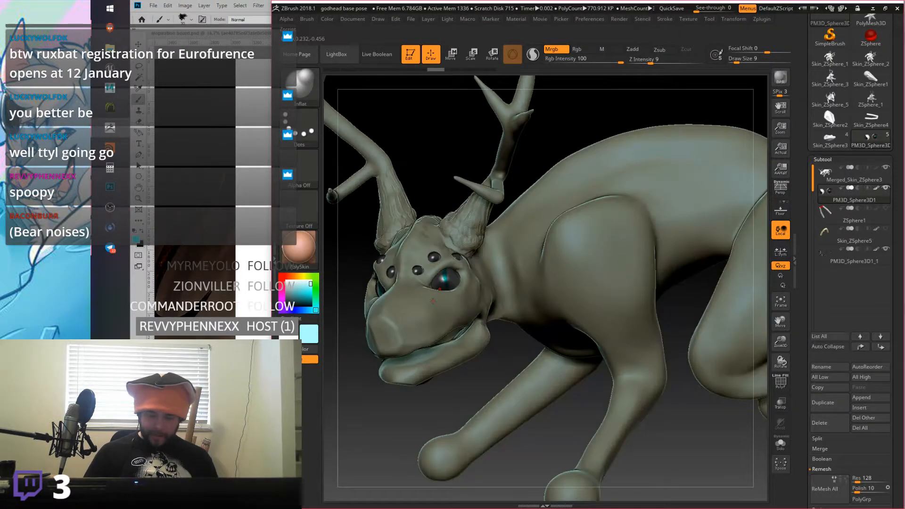
pyautogui.moveTo(513, 300); pyautogui.dragTo(566, 295, button='right')
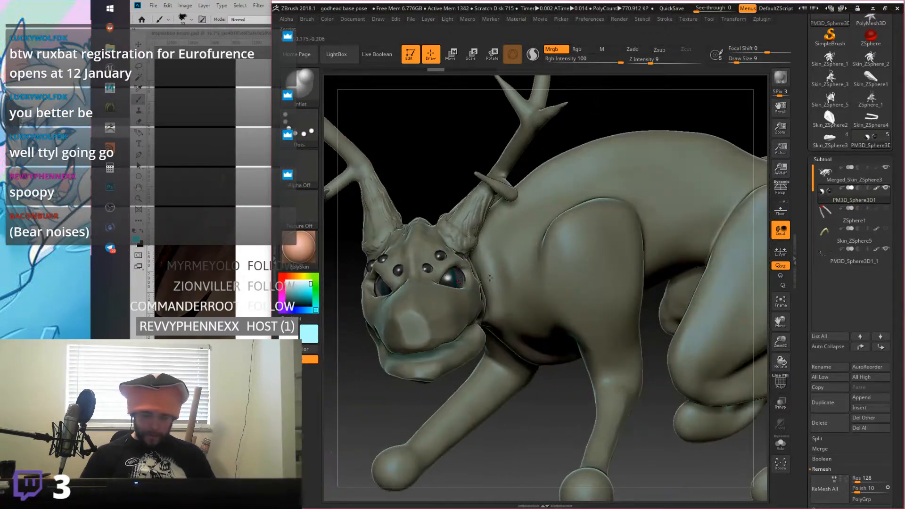
pyautogui.moveTo(296, 288); pyautogui.dragTo(286, 281)
pyautogui.moveTo(537, 277)
pyautogui.mouseDown(button='right')
pyautogui.moveTo(555, 276)
pyautogui.moveTo(536, 285)
pyautogui.mouseUp(button='right')
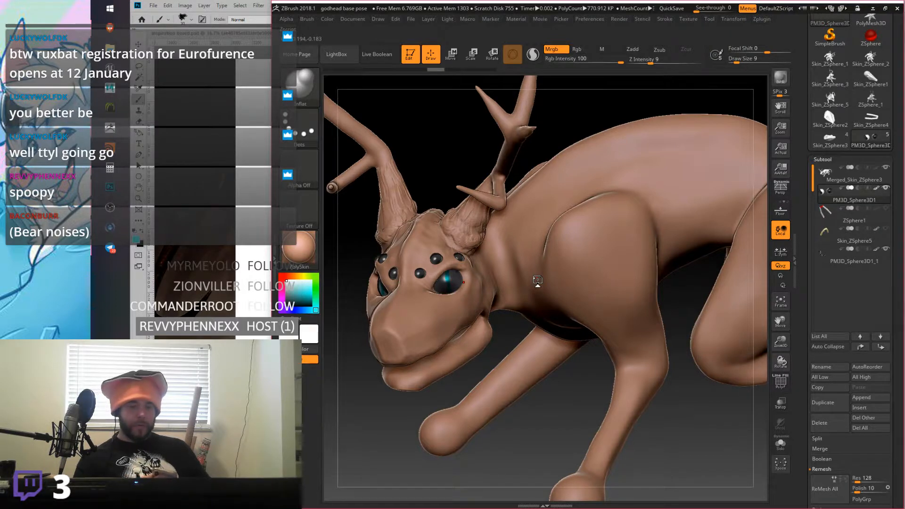
# Step: Show the Skin_ZSphere5 teeth subtool again and inspect the head from below and the side
pyautogui.moveTo(537, 280); pyautogui.dragTo(518, 246, button='right')
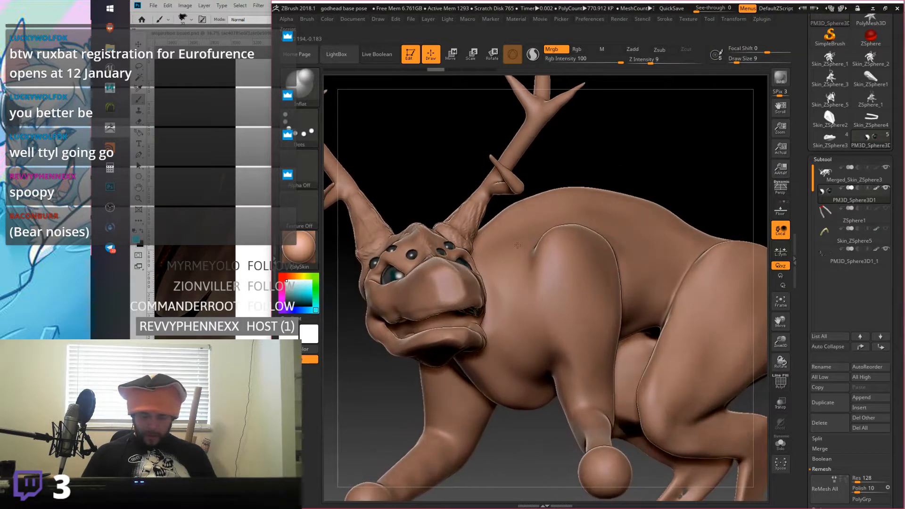
pyautogui.click(886, 228)
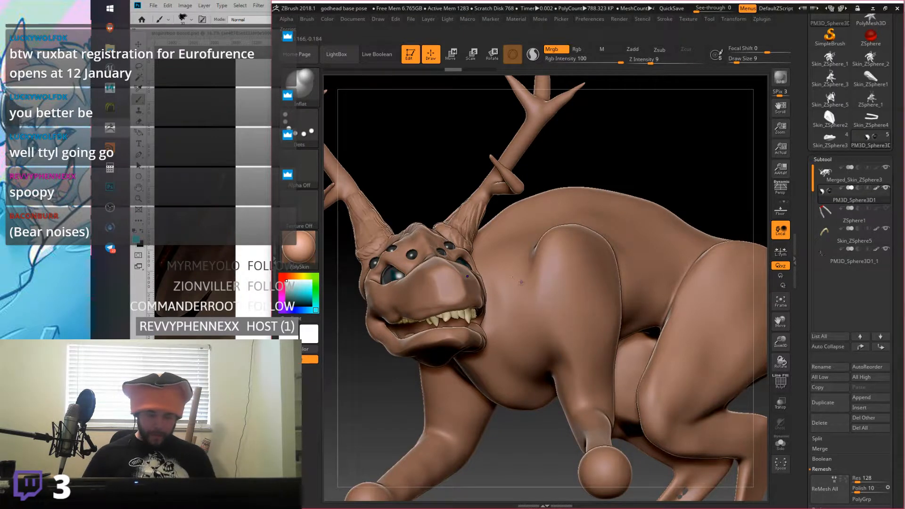
pyautogui.moveTo(520, 282); pyautogui.dragTo(342, 278, button='right')
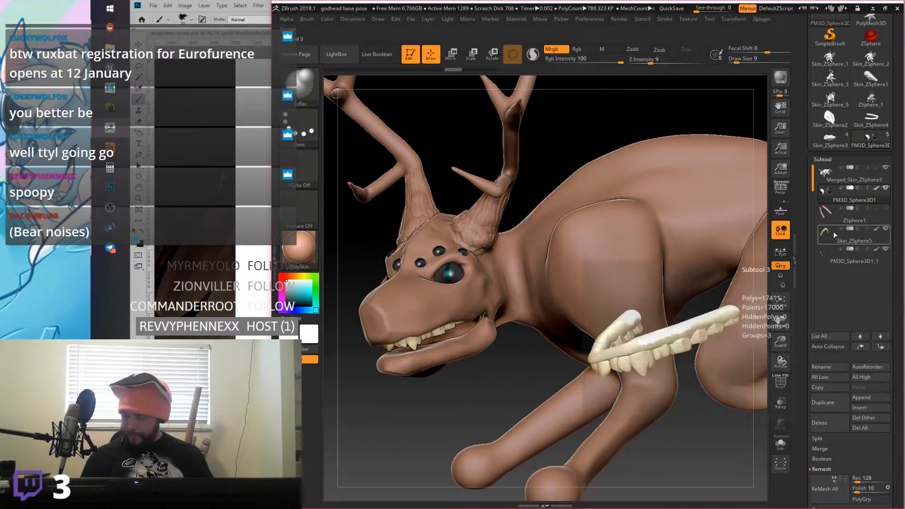
# Step: Select the Merged_Skin_ZSphere3 body subtool and set the current material to MatCap Skeleton
pyautogui.click(828, 188)
pyautogui.click(828, 177)
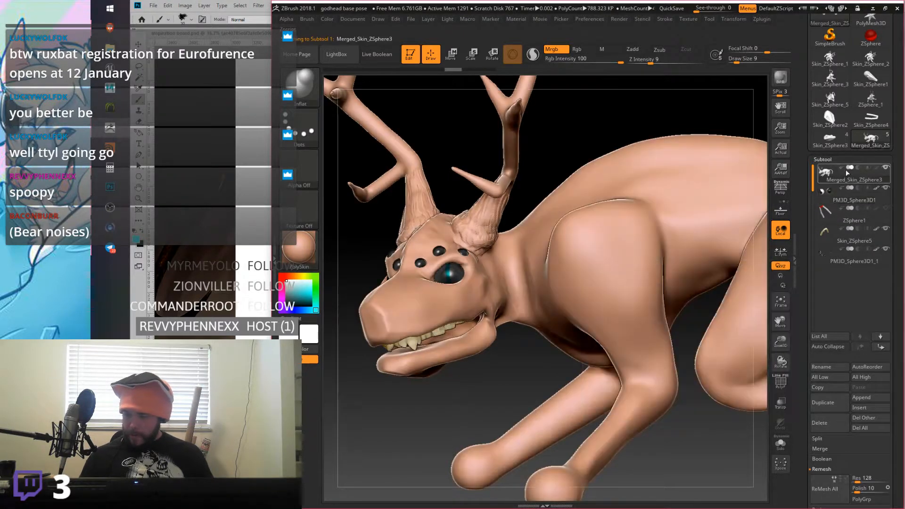
pyautogui.click(312, 256)
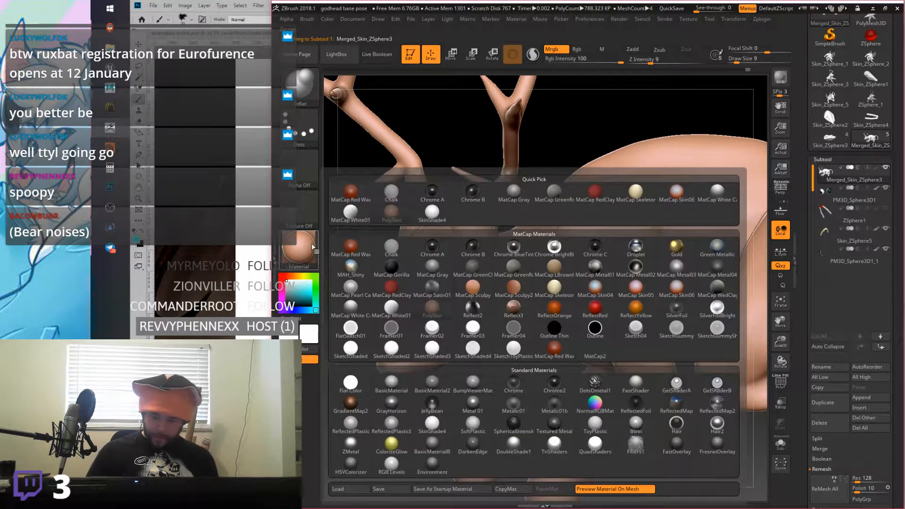
pyautogui.click(561, 248)
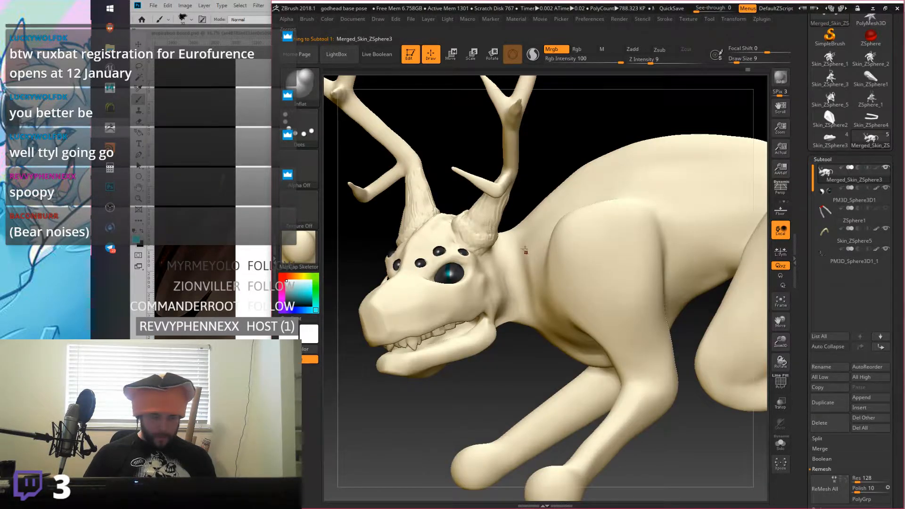
pyautogui.keyDown('alt'); pyautogui.moveTo(359, 234); pyautogui.dragTo(358, 299); pyautogui.keyUp('alt')
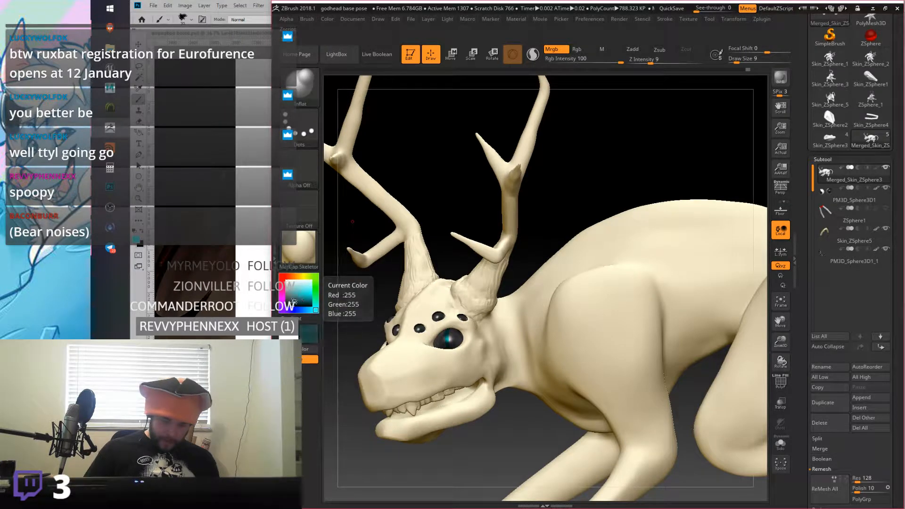
# Step: Set the paint colour to a dark blue-grey of about RGB 57, 72, 81
pyautogui.click(282, 312)
pyautogui.click(288, 275)
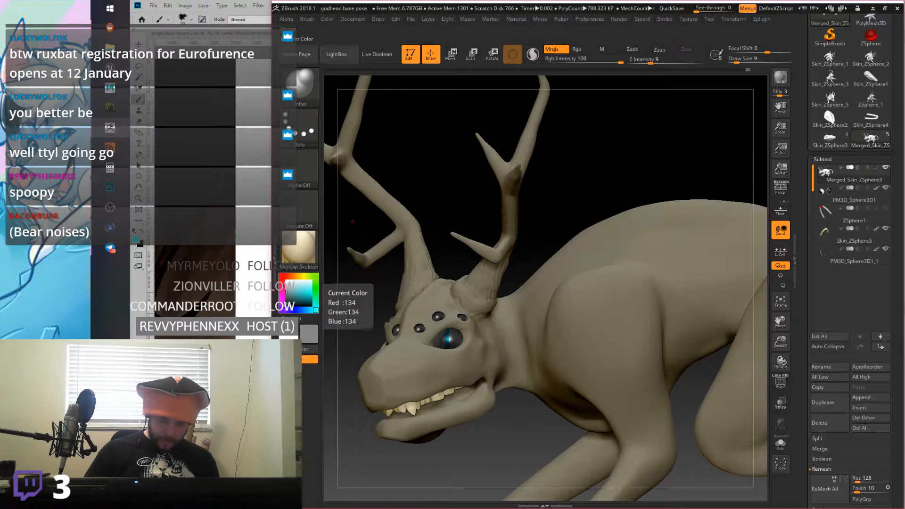
pyautogui.click(293, 276)
pyautogui.moveTo(293, 275); pyautogui.dragTo(295, 300)
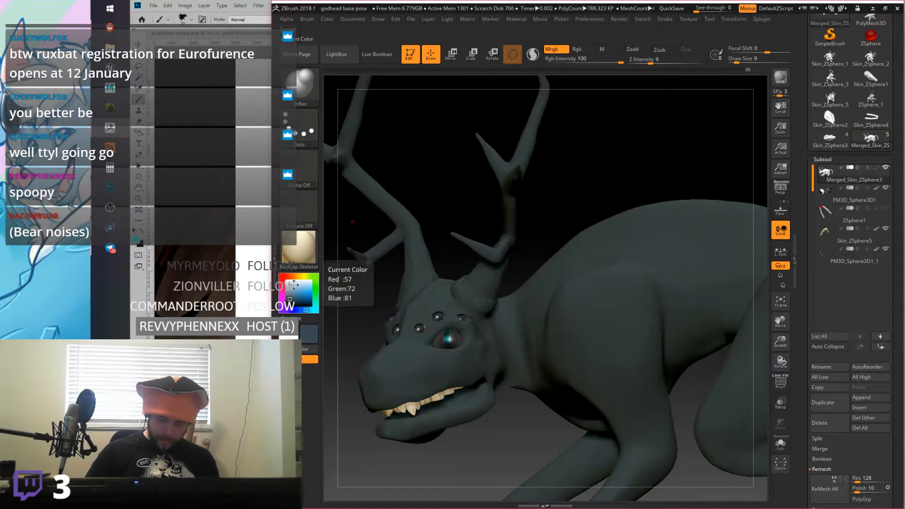
# Step: Set the draw size to 149 and paint both antlers in dark blue-grey skeleton material from base to tips
pyautogui.moveTo(521, 242); pyautogui.dragTo(522, 254)
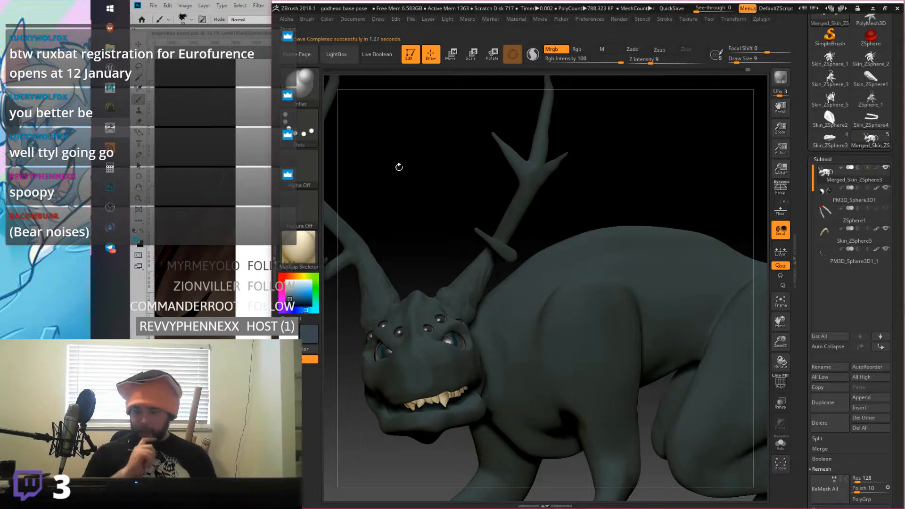
pyautogui.moveTo(399, 167); pyautogui.dragTo(519, 177)
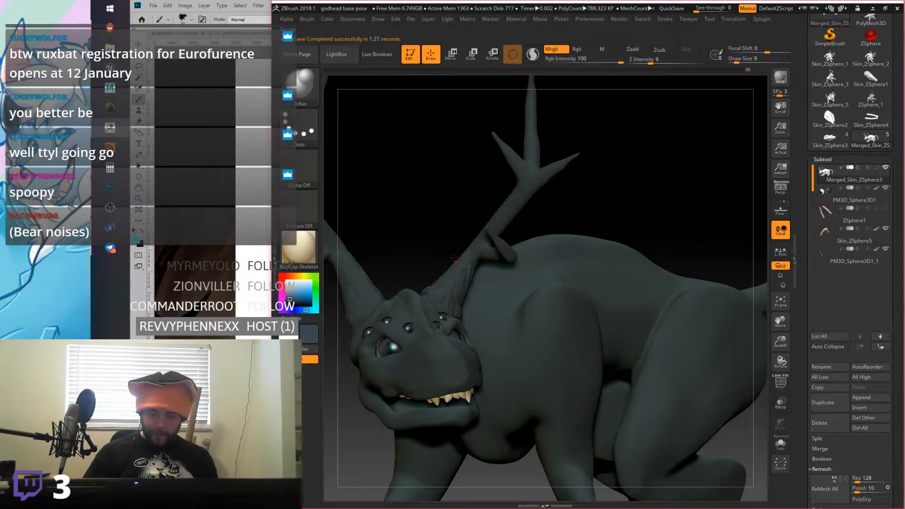
pyautogui.moveTo(735, 60); pyautogui.dragTo(744, 60)
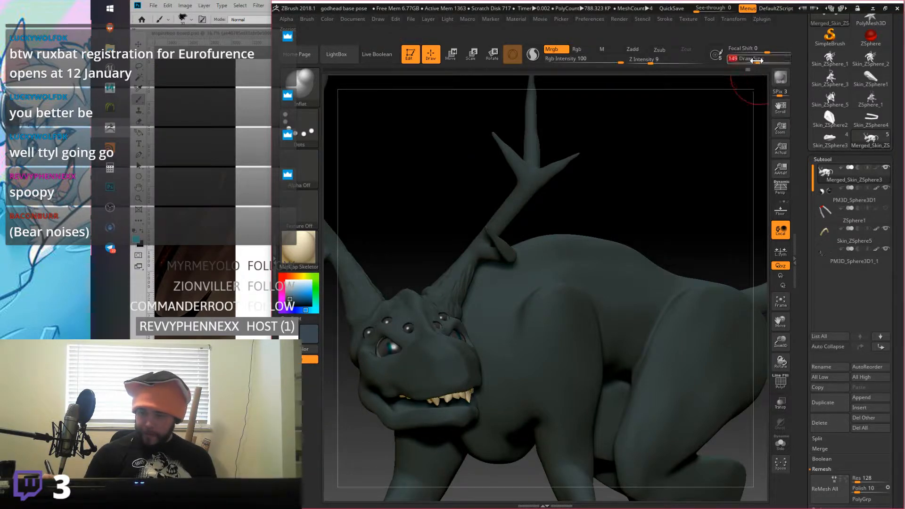
pyautogui.moveTo(505, 193); pyautogui.dragTo(465, 203)
pyautogui.moveTo(461, 306)
pyautogui.mouseDown()
pyautogui.moveTo(505, 244)
pyautogui.moveTo(564, 113)
pyautogui.moveTo(563, 146)
pyautogui.mouseUp()
pyautogui.moveTo(660, 156); pyautogui.dragTo(547, 146)
pyautogui.moveTo(627, 165); pyautogui.dragTo(523, 175)
pyautogui.moveTo(586, 174); pyautogui.dragTo(575, 199)
pyautogui.moveTo(540, 247)
pyautogui.mouseDown()
pyautogui.moveTo(542, 267)
pyautogui.moveTo(557, 149)
pyautogui.moveTo(549, 145)
pyautogui.moveTo(590, 192)
pyautogui.moveTo(572, 192)
pyautogui.mouseUp()
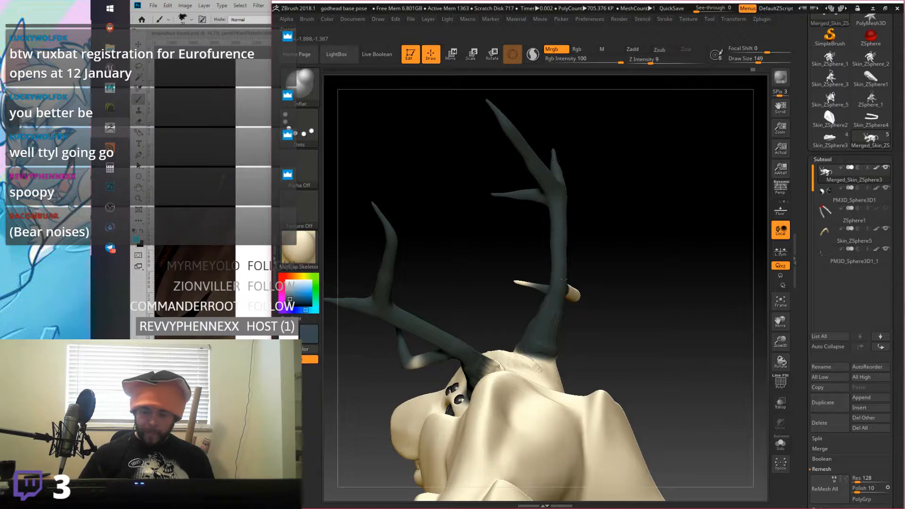
pyautogui.moveTo(575, 294); pyautogui.dragTo(698, 254)
pyautogui.press('space')
pyautogui.moveTo(710, 290); pyautogui.dragTo(592, 292)
# Step: Set the current material to PolySkin so the unpainted body shows it against the dark antlers
pyautogui.click(299, 247)
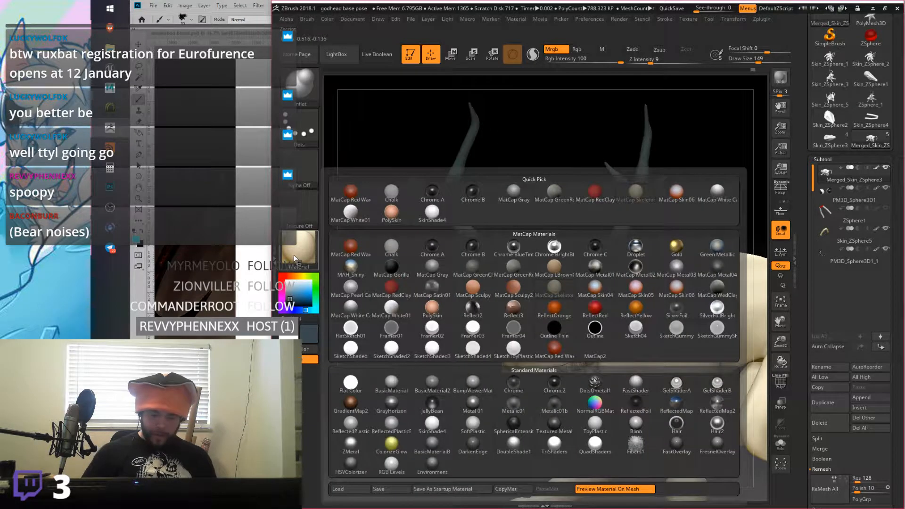
pyautogui.click(436, 314)
pyautogui.moveTo(442, 299)
pyautogui.mouseDown()
pyautogui.moveTo(638, 295)
pyautogui.moveTo(634, 283)
pyautogui.moveTo(626, 297)
pyautogui.moveTo(608, 296)
pyautogui.mouseUp()
# Step: Blend the edge around the antler bases, undoing and redoing a stroke, and set the Smooth brush to Mrgb
pyautogui.press('shift')
pyautogui.moveTo(560, 269)
pyautogui.mouseDown(button='right')
pyautogui.moveTo(595, 266)
pyautogui.moveTo(606, 278)
pyautogui.moveTo(573, 305)
pyautogui.mouseUp(button='right')
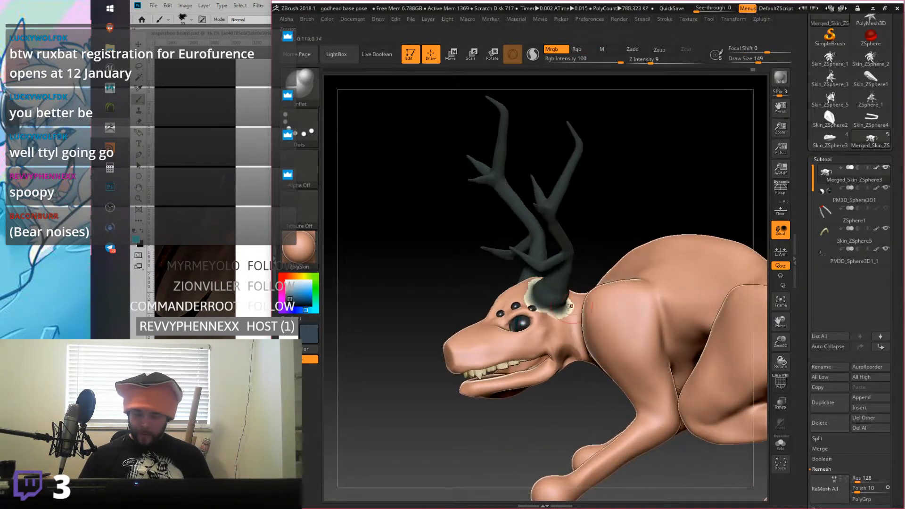
pyautogui.press('shift')
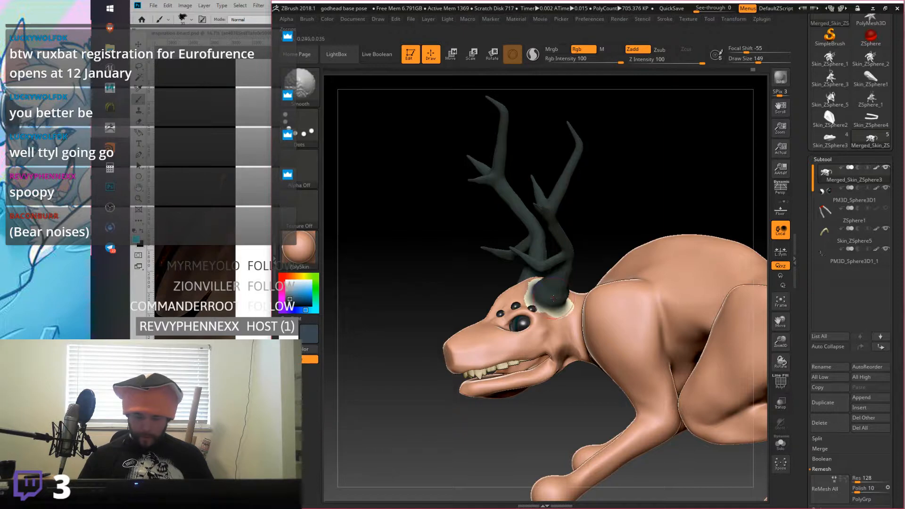
pyautogui.hotkey('ctrl', 'z')
pyautogui.hotkey('ctrl', 'shift', 'z')
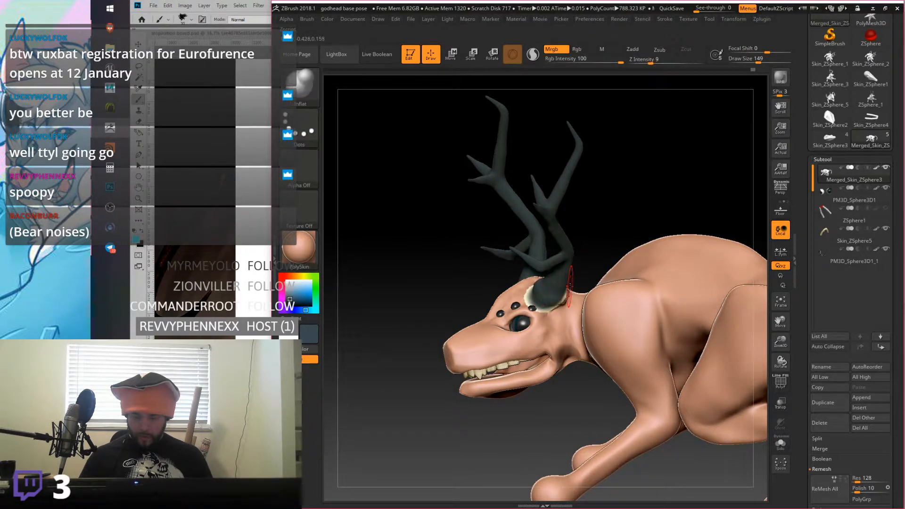
pyautogui.moveTo(653, 222)
pyautogui.mouseDown()
pyautogui.moveTo(628, 250)
pyautogui.moveTo(586, 270)
pyautogui.mouseUp()
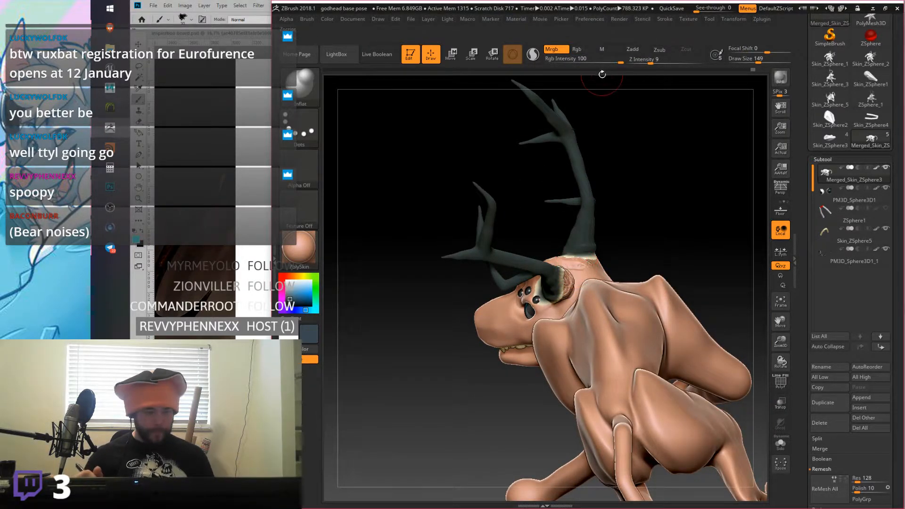
pyautogui.press('shift')
pyautogui.click(559, 50)
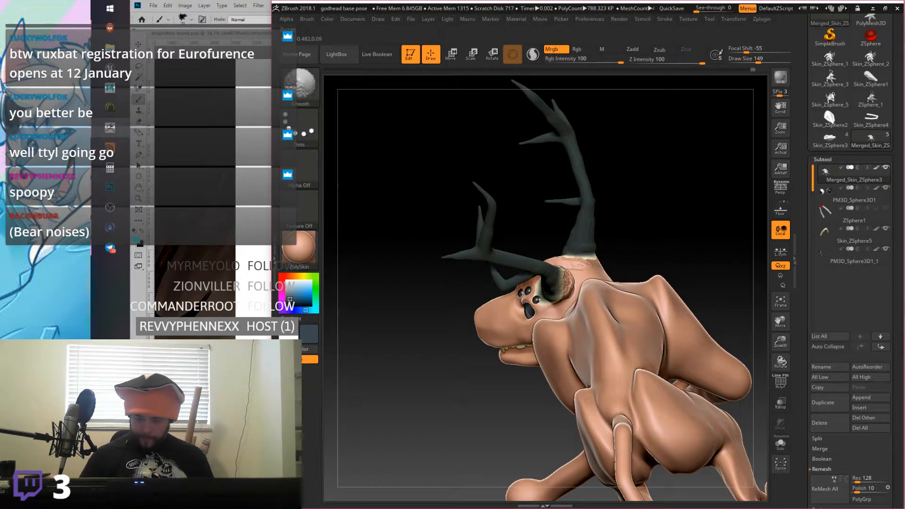
pyautogui.moveTo(571, 264)
pyautogui.mouseDown(button='right')
pyautogui.moveTo(590, 257)
pyautogui.moveTo(571, 256)
pyautogui.mouseUp(button='right')
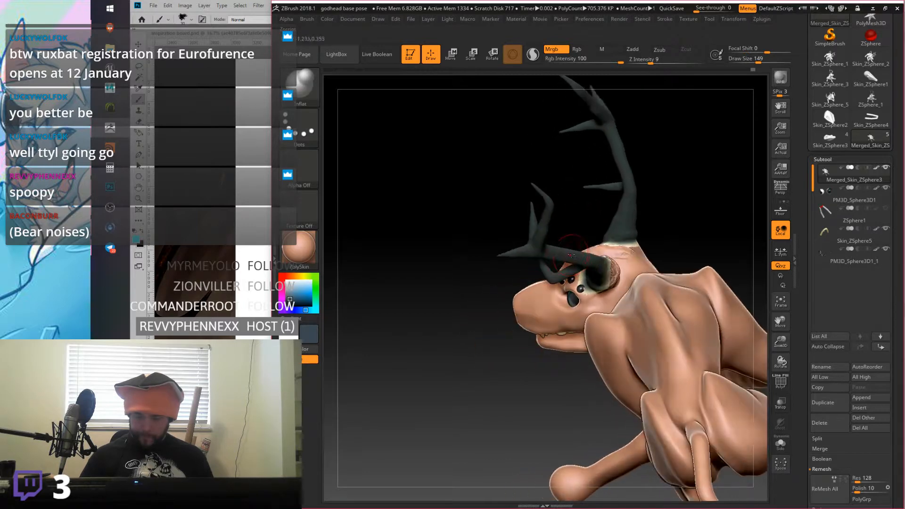
# Step: Try the Chrome BlueTint material on the body
pyautogui.click(299, 249)
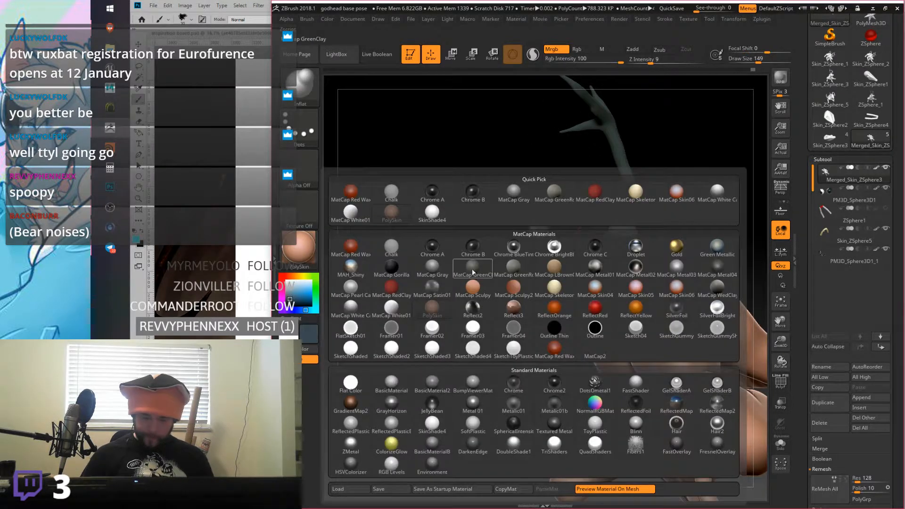
pyautogui.click(517, 253)
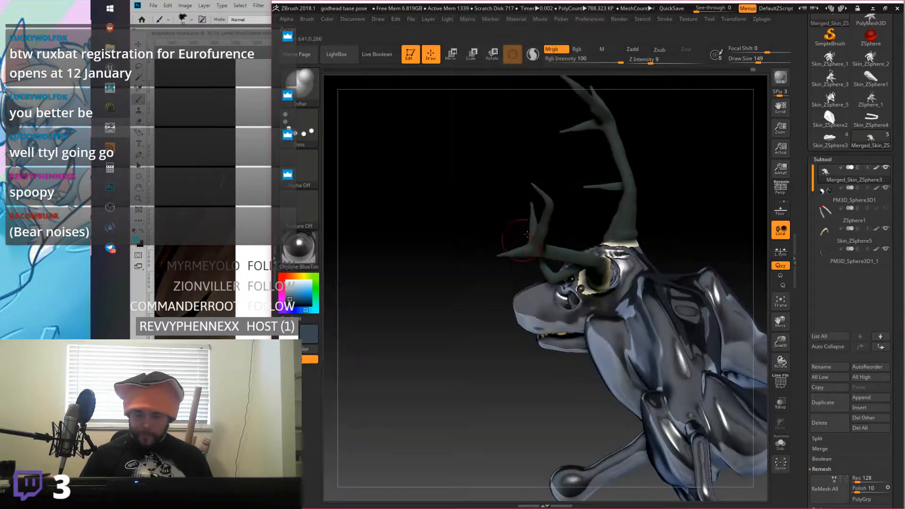
pyautogui.moveTo(524, 229); pyautogui.dragTo(495, 259)
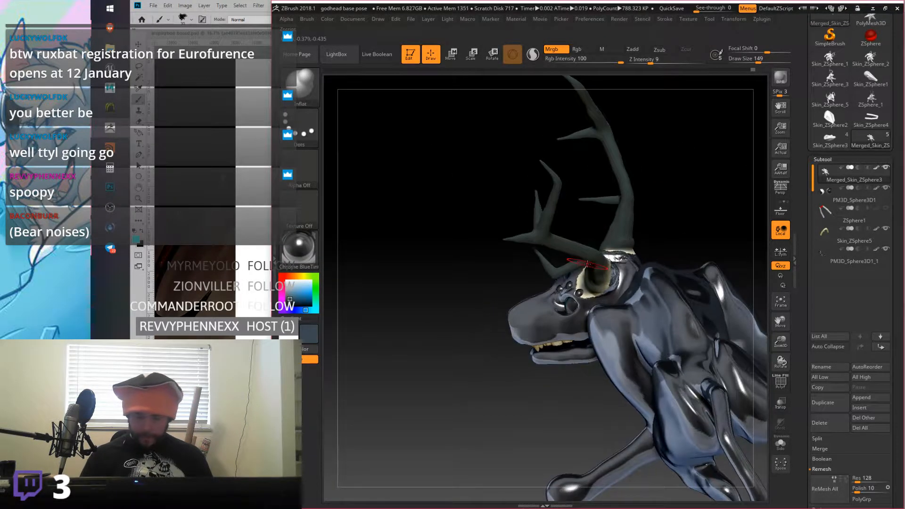
# Step: Set the current material to MatCap Skin06 and inspect the head from the front and side
pyautogui.click(301, 259)
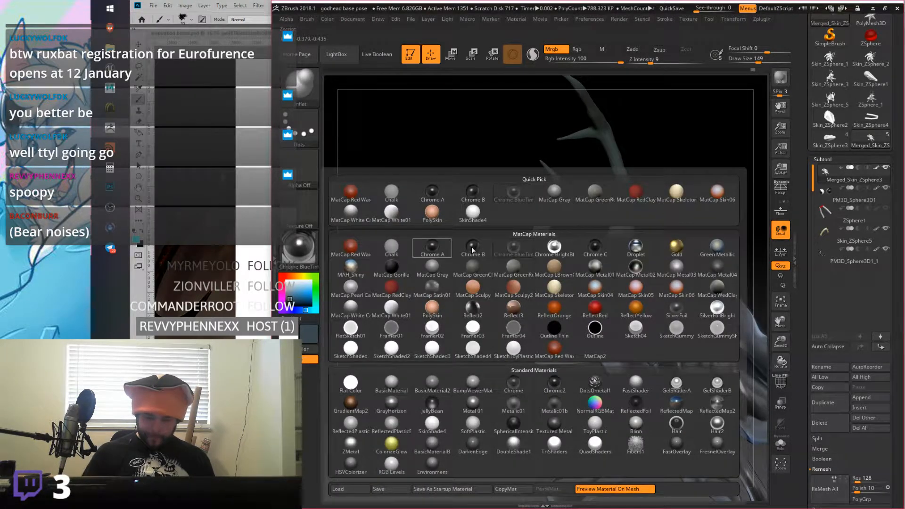
pyautogui.click(676, 293)
pyautogui.moveTo(669, 295)
pyautogui.mouseDown(button='right')
pyautogui.moveTo(603, 321)
pyautogui.moveTo(643, 325)
pyautogui.moveTo(590, 327)
pyautogui.moveTo(604, 305)
pyautogui.moveTo(604, 263)
pyautogui.moveTo(669, 263)
pyautogui.moveTo(605, 276)
pyautogui.moveTo(583, 245)
pyautogui.moveTo(537, 246)
pyautogui.moveTo(511, 302)
pyautogui.mouseUp(button='right')
pyautogui.moveTo(570, 231)
pyautogui.keyDown('ctrl'); pyautogui.mouseDown(button='right')
pyautogui.moveTo(560, 293)
pyautogui.moveTo(541, 242)
pyautogui.moveTo(564, 288)
pyautogui.moveTo(536, 299)
pyautogui.moveTo(620, 275)
pyautogui.mouseUp(button='right'); pyautogui.keyUp('ctrl')
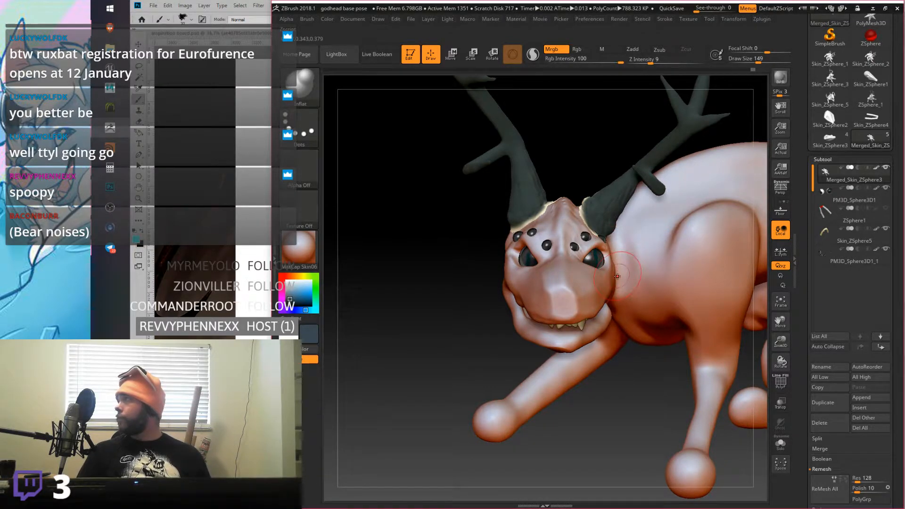
pyautogui.moveTo(638, 275)
pyautogui.mouseDown(button='right')
pyautogui.moveTo(617, 292)
pyautogui.moveTo(635, 251)
pyautogui.moveTo(628, 281)
pyautogui.moveTo(672, 287)
pyautogui.mouseUp(button='right')
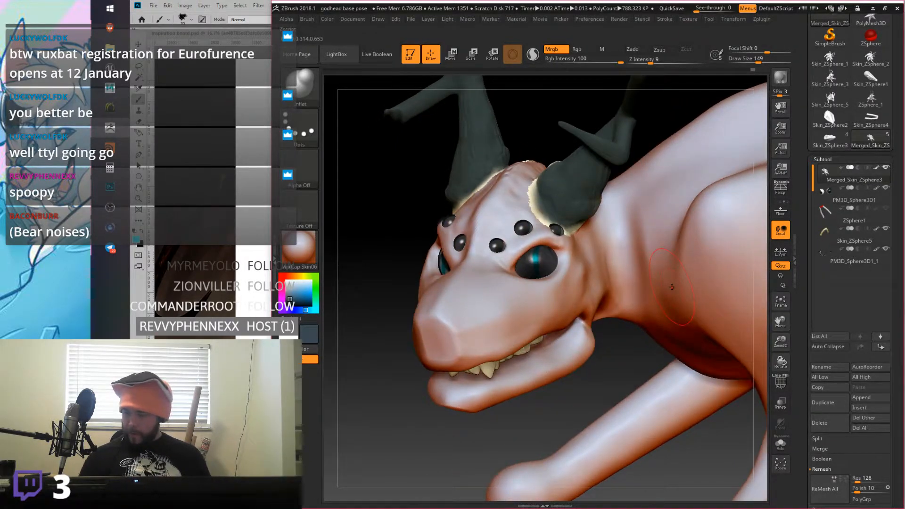
# Step: Choose the Flatten brush, try a stroke on the snout, and turn off its colour and material painting
pyautogui.click(304, 87)
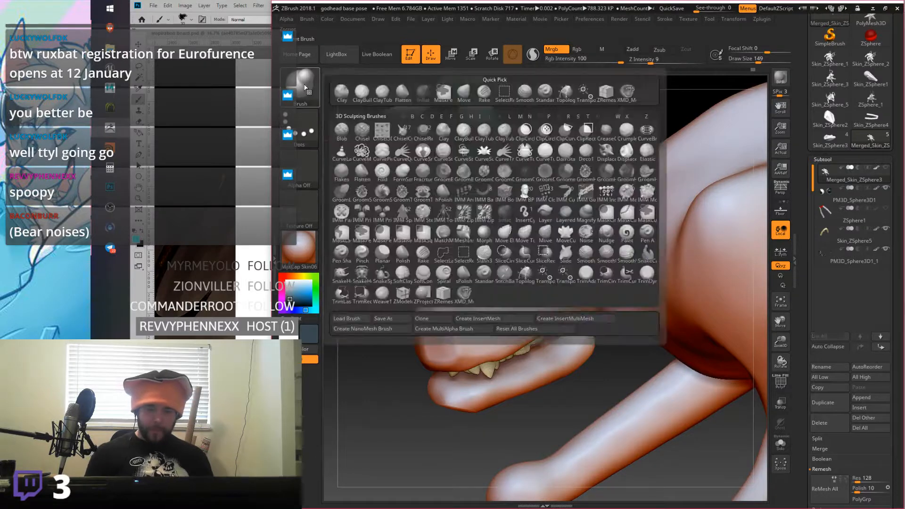
pyautogui.click(403, 92)
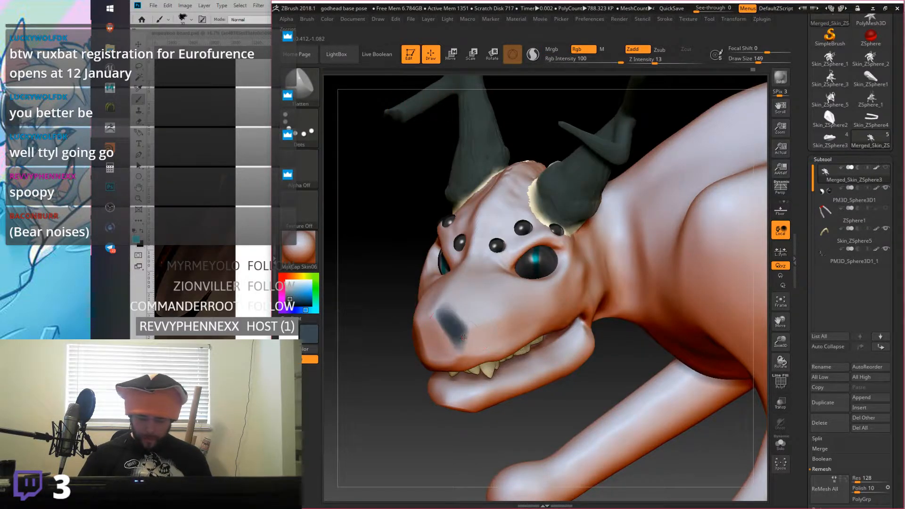
pyautogui.moveTo(462, 339); pyautogui.dragTo(481, 297, button='right')
pyautogui.moveTo(481, 297); pyautogui.dragTo(483, 299)
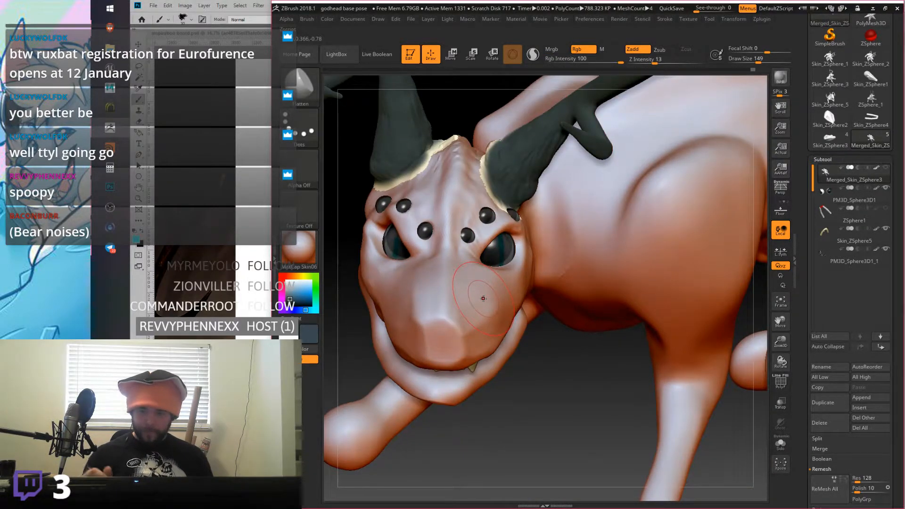
pyautogui.click(568, 48)
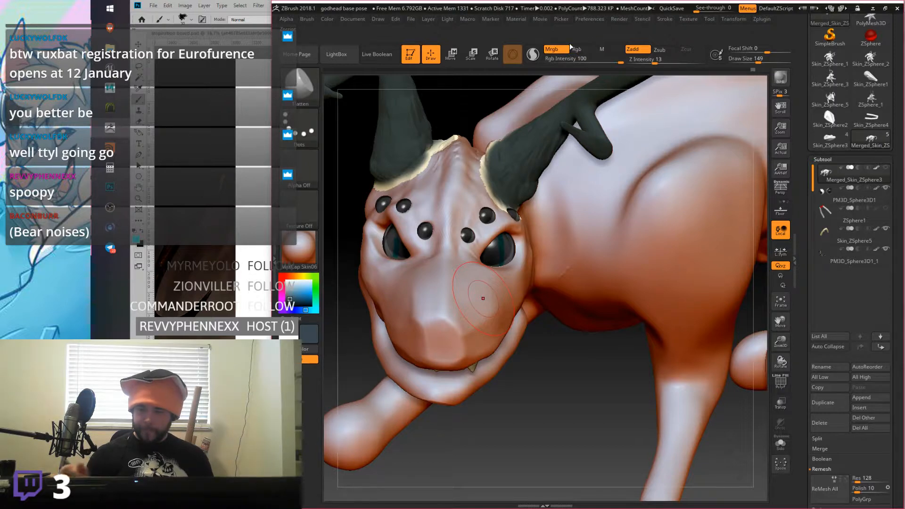
pyautogui.click(566, 48)
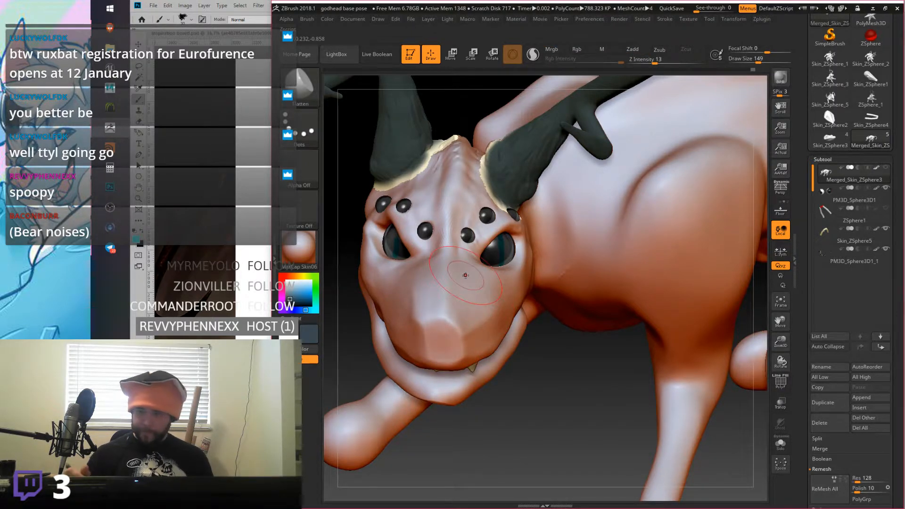
# Step: Flatten the bridge and side of the snout with the Flatten brush
pyautogui.moveTo(446, 264)
pyautogui.mouseDown()
pyautogui.moveTo(491, 330)
pyautogui.moveTo(443, 316)
pyautogui.moveTo(418, 326)
pyautogui.moveTo(429, 330)
pyautogui.moveTo(433, 294)
pyautogui.moveTo(453, 269)
pyautogui.moveTo(473, 309)
pyautogui.mouseUp()
pyautogui.moveTo(473, 309)
pyautogui.mouseDown(button='right')
pyautogui.moveTo(493, 278)
pyautogui.moveTo(501, 290)
pyautogui.mouseUp(button='right')
pyautogui.press('space')
pyautogui.moveTo(498, 292); pyautogui.dragTo(487, 295)
pyautogui.moveTo(470, 296); pyautogui.dragTo(479, 285, button='right')
# Step: Set the draw size to 120 and flatten the top of the snout into a broad plane
pyautogui.click(750, 60)
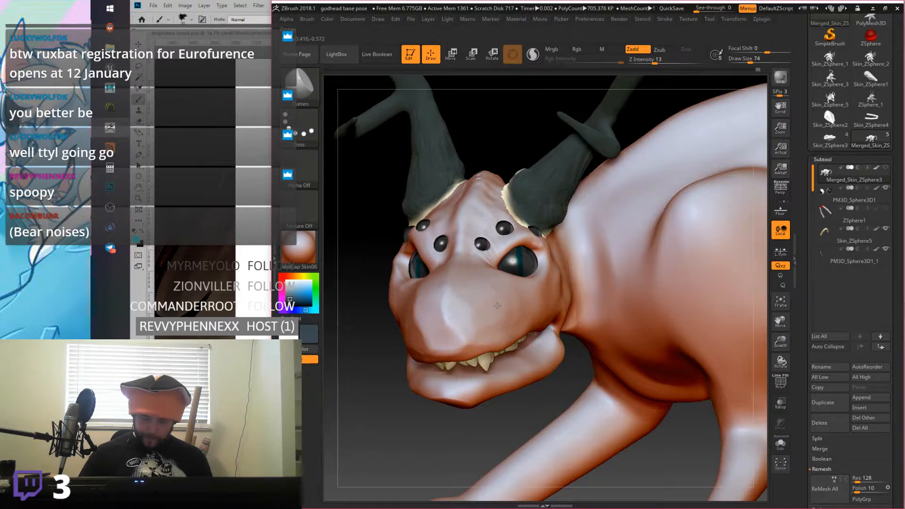
pyautogui.moveTo(486, 287)
pyautogui.mouseDown(button='right')
pyautogui.moveTo(452, 326)
pyautogui.moveTo(491, 285)
pyautogui.mouseUp(button='right')
pyautogui.click(754, 61)
pyautogui.moveTo(489, 308)
pyautogui.mouseDown()
pyautogui.moveTo(488, 333)
pyautogui.moveTo(506, 335)
pyautogui.moveTo(483, 333)
pyautogui.moveTo(494, 337)
pyautogui.mouseUp()
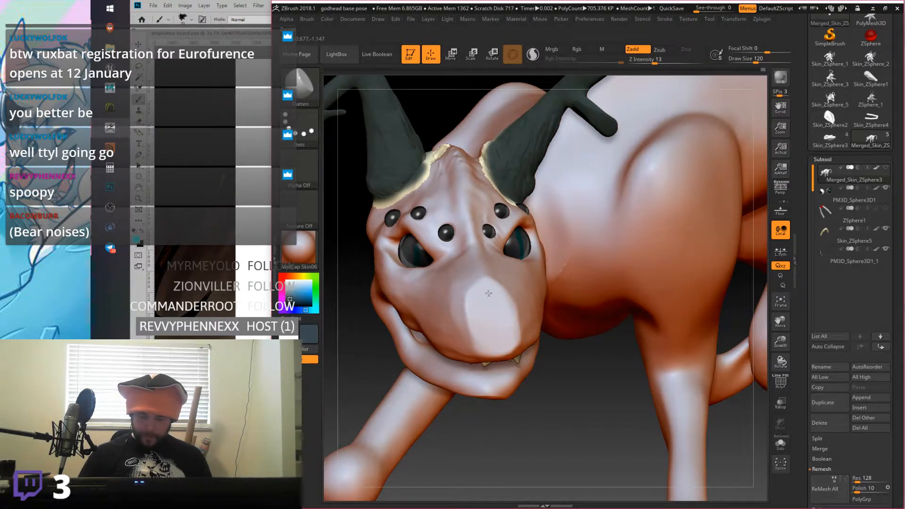
# Step: Flatten the side of the snout beside the top plane and check the head's shape from both sides
pyautogui.moveTo(509, 286); pyautogui.dragTo(526, 320, button='right')
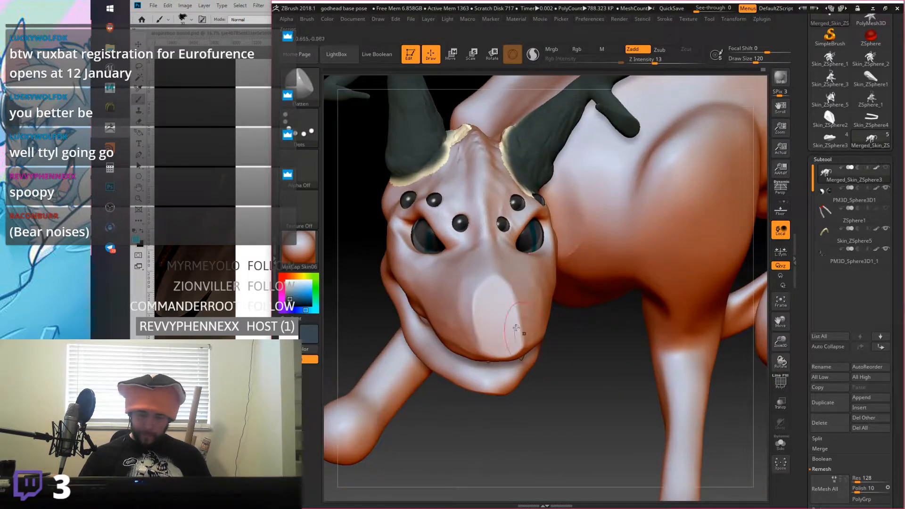
pyautogui.moveTo(457, 292); pyautogui.dragTo(446, 318)
pyautogui.moveTo(442, 324)
pyautogui.mouseDown(button='right')
pyautogui.moveTo(522, 269)
pyautogui.moveTo(551, 281)
pyautogui.moveTo(477, 283)
pyautogui.moveTo(559, 271)
pyautogui.mouseUp(button='right')
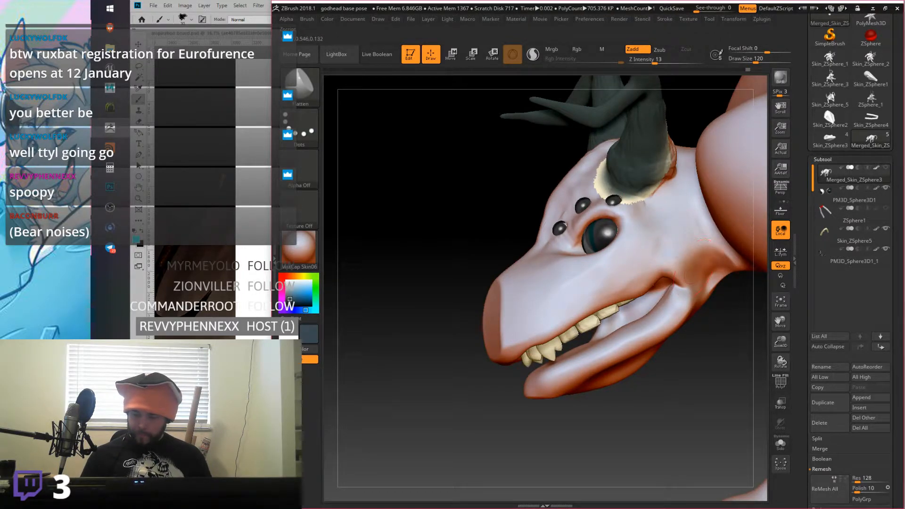
pyautogui.moveTo(660, 332); pyautogui.dragTo(547, 313, button='right')
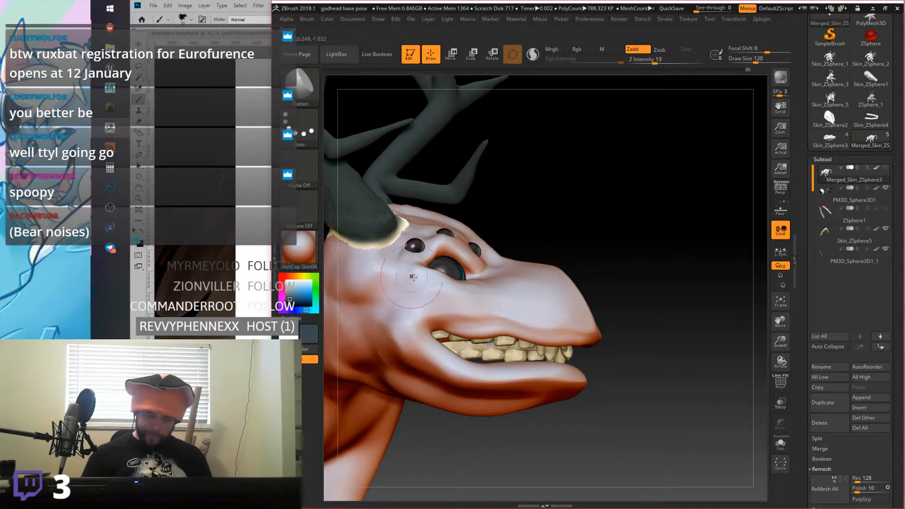
pyautogui.moveTo(360, 323)
pyautogui.mouseDown(button='right')
pyautogui.moveTo(566, 291)
pyautogui.moveTo(523, 325)
pyautogui.mouseUp(button='right')
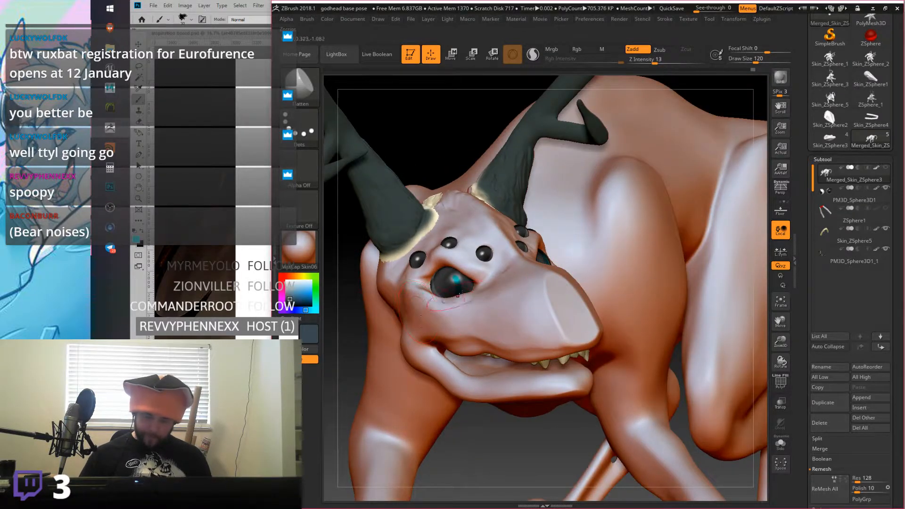
pyautogui.moveTo(561, 307)
pyautogui.mouseDown(button='right')
pyautogui.moveTo(566, 283)
pyautogui.moveTo(605, 294)
pyautogui.moveTo(608, 269)
pyautogui.mouseUp(button='right')
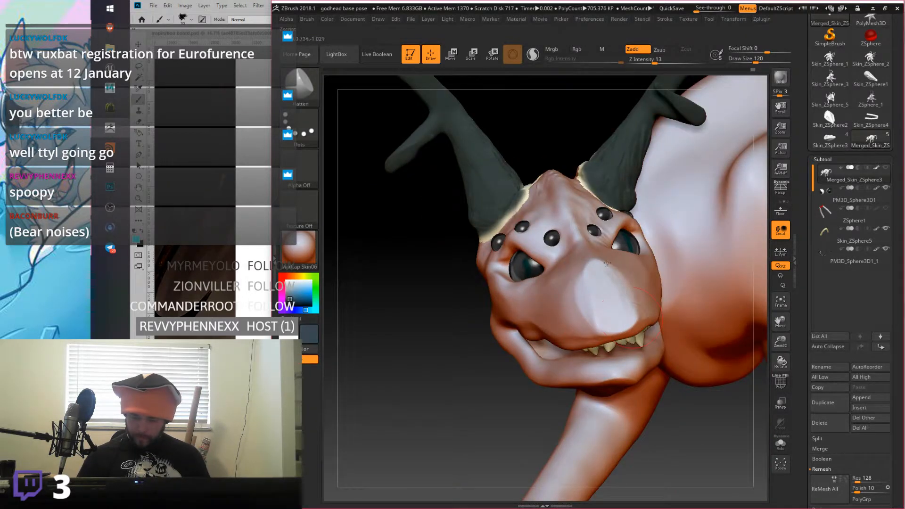
# Step: Check the snout and forehead from several angles and compare them with the skinned.psd head painting in Photoshop, returning to ZBrush
pyautogui.moveTo(618, 277)
pyautogui.mouseDown(button='right')
pyautogui.moveTo(595, 278)
pyautogui.moveTo(623, 302)
pyautogui.moveTo(628, 321)
pyautogui.moveTo(619, 250)
pyautogui.mouseUp(button='right')
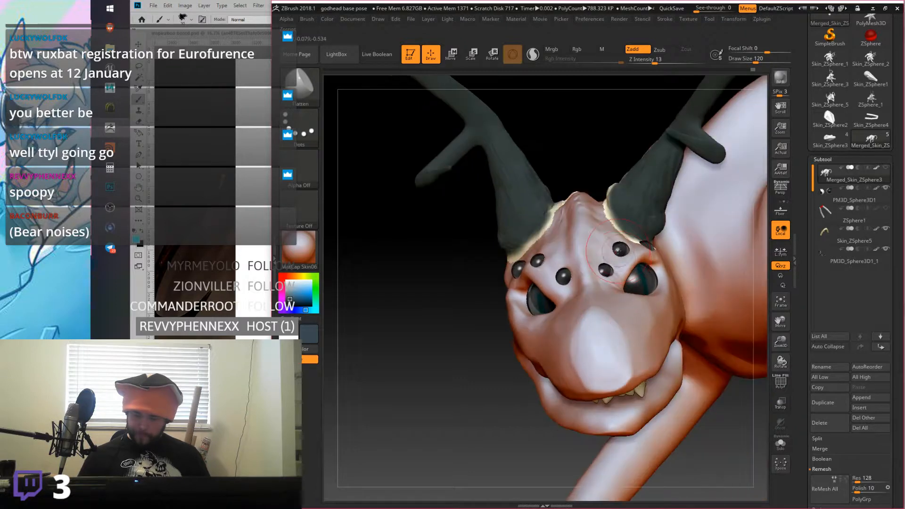
pyautogui.press('shift')
pyautogui.moveTo(584, 206)
pyautogui.mouseDown(button='right')
pyautogui.moveTo(581, 215)
pyautogui.moveTo(592, 195)
pyautogui.moveTo(568, 195)
pyautogui.mouseUp(button='right')
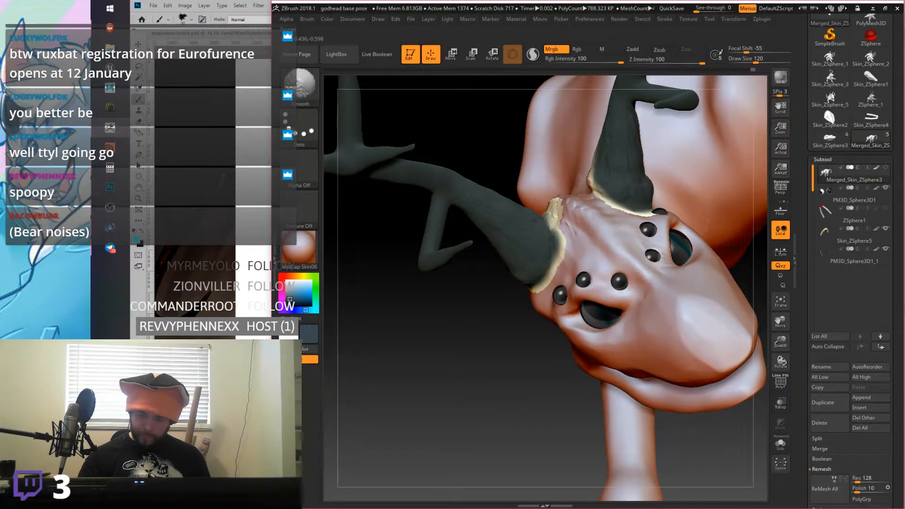
pyautogui.moveTo(615, 246)
pyautogui.mouseDown(button='right')
pyautogui.moveTo(534, 329)
pyautogui.moveTo(652, 289)
pyautogui.moveTo(668, 257)
pyautogui.mouseUp(button='right')
pyautogui.press('space')
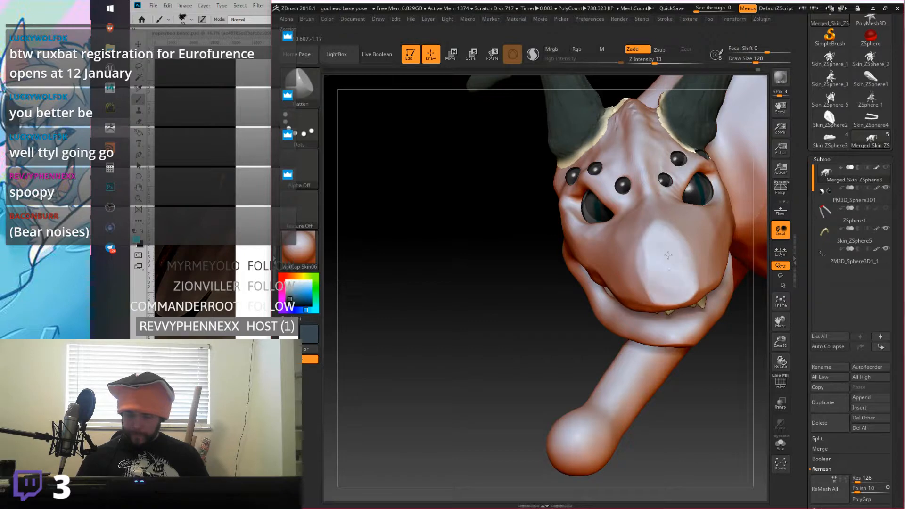
pyautogui.click(251, 290)
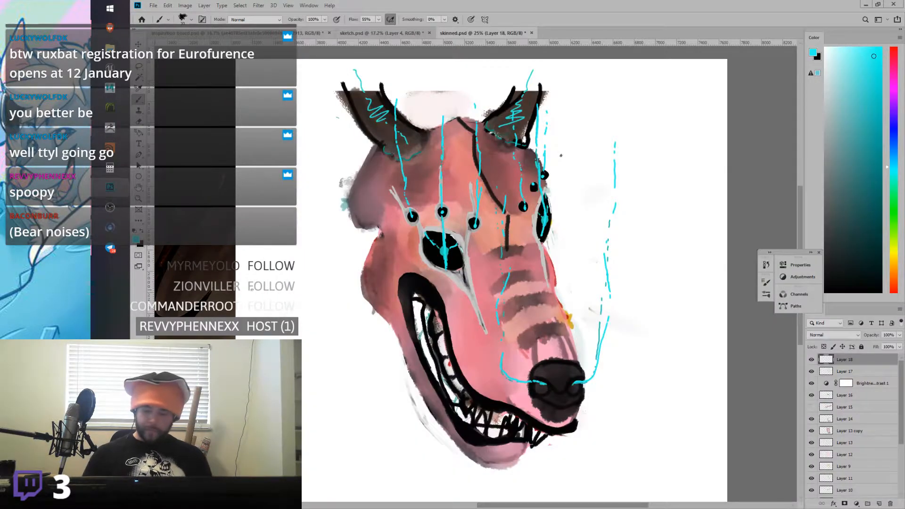
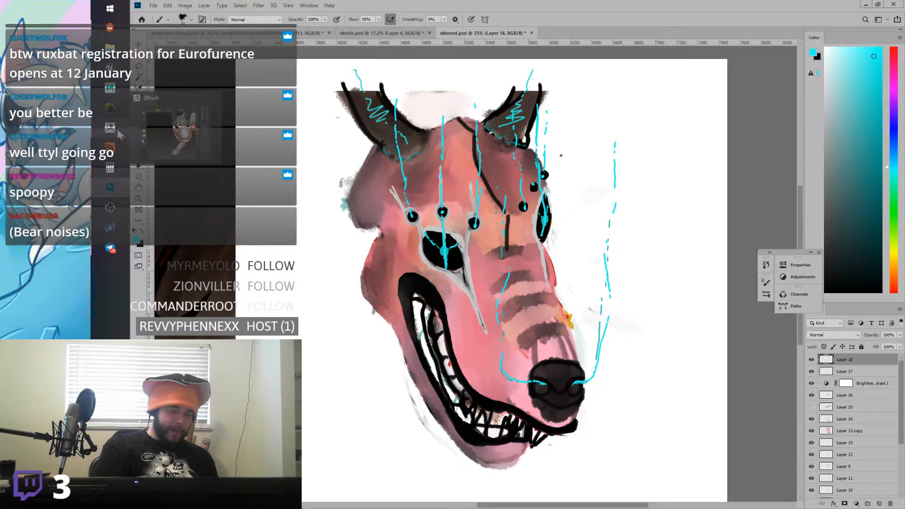
pyautogui.click(121, 135)
pyautogui.moveTo(673, 225)
pyautogui.mouseDown(button='right')
pyautogui.moveTo(726, 231)
pyautogui.moveTo(636, 238)
pyautogui.moveTo(663, 239)
pyautogui.mouseUp(button='right')
pyautogui.press('space')
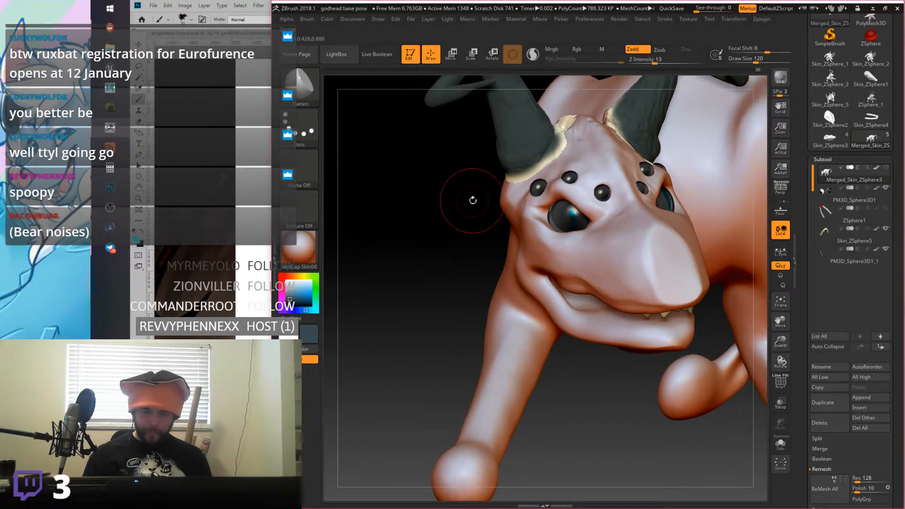
pyautogui.click(302, 93)
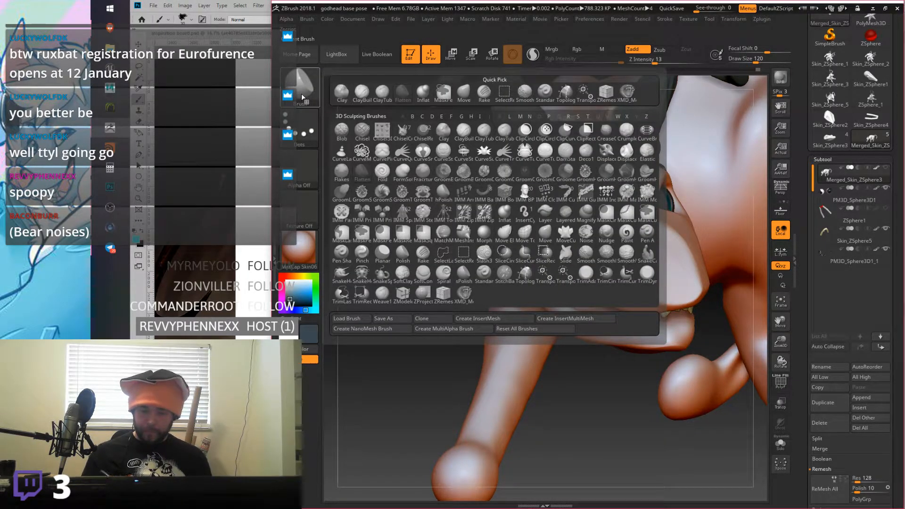
pyautogui.click(485, 92)
pyautogui.moveTo(756, 59); pyautogui.dragTo(745, 60)
pyautogui.moveTo(635, 242)
pyautogui.mouseDown(button='right')
pyautogui.moveTo(637, 278)
pyautogui.moveTo(660, 224)
pyautogui.moveTo(655, 254)
pyautogui.moveTo(673, 253)
pyautogui.mouseUp(button='right')
pyautogui.press('space')
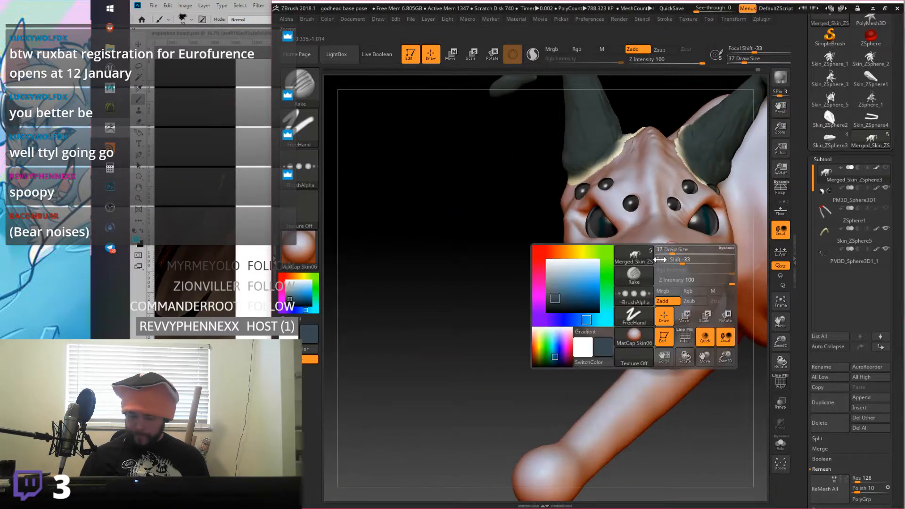
# Step: Choose the Inflat brush, undo a trial stroke on the snout, and turn off colour and material painting with Zadd on
pyautogui.click(300, 85)
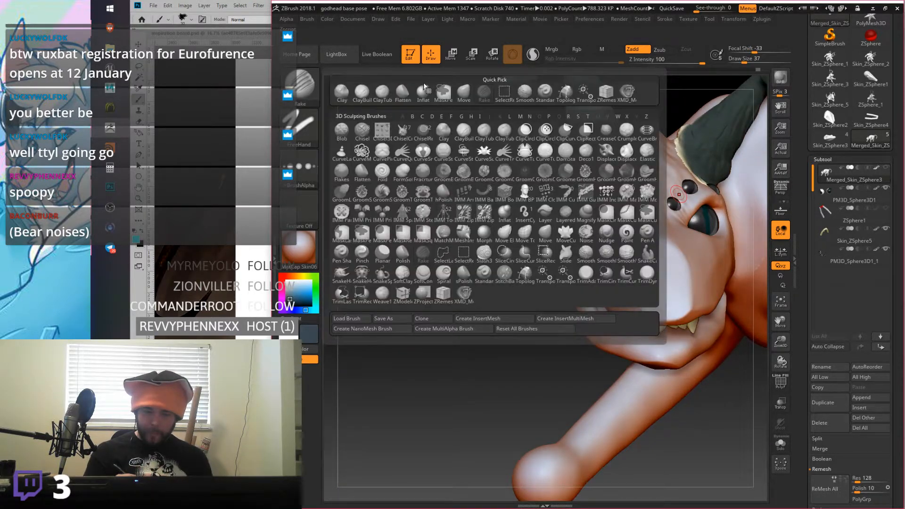
pyautogui.click(304, 85)
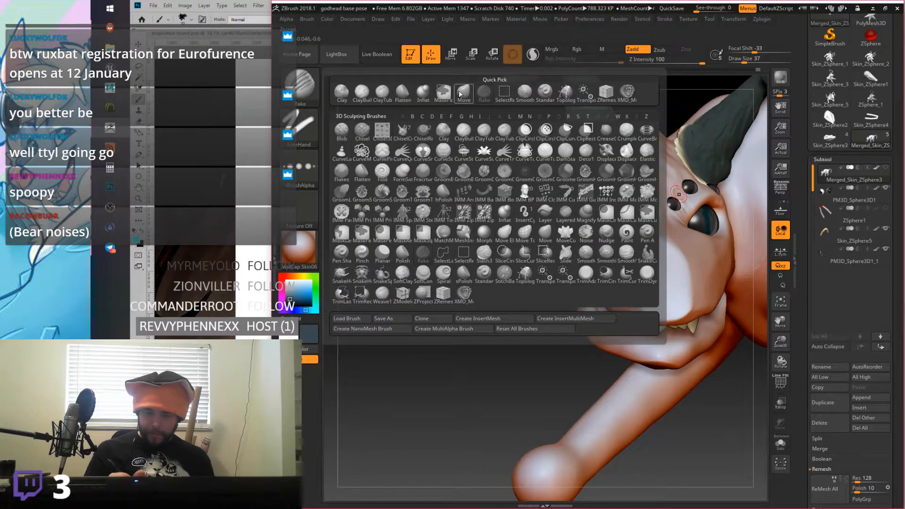
pyautogui.click(423, 93)
pyautogui.moveTo(659, 271)
pyautogui.mouseDown()
pyautogui.moveTo(652, 261)
pyautogui.moveTo(670, 267)
pyautogui.mouseUp()
pyautogui.hotkey('ctrl', 'z')
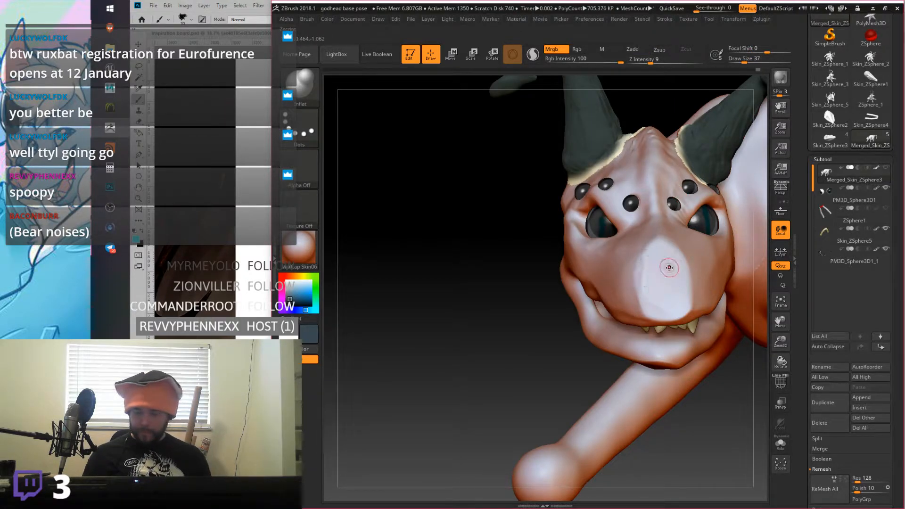
pyautogui.click(552, 49)
pyautogui.click(633, 49)
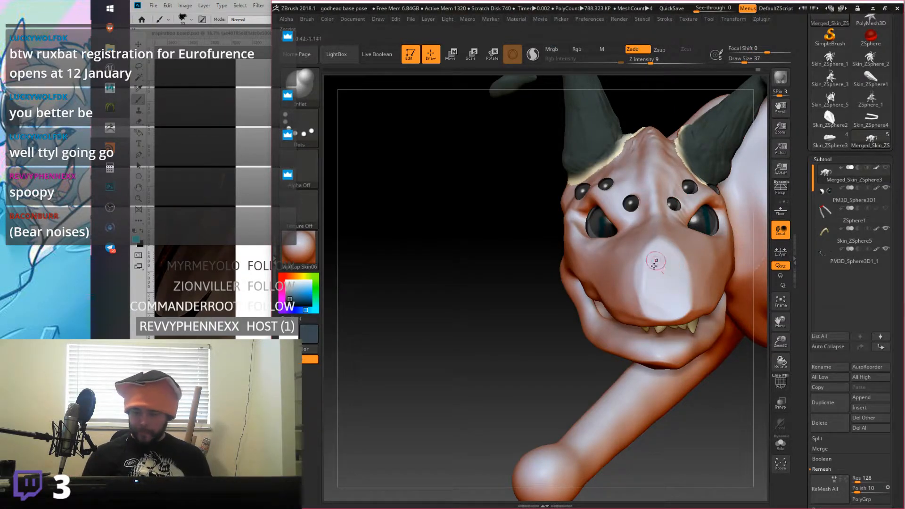
# Step: Set the draw size to 97, inflate a rounded nose on the snout's tip, and undo the excess strokes
pyautogui.moveTo(745, 60); pyautogui.dragTo(753, 60)
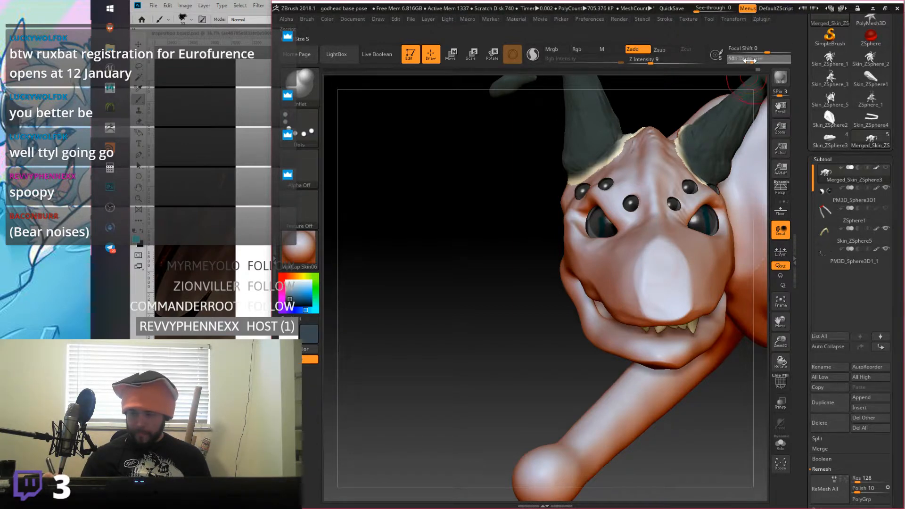
pyautogui.moveTo(656, 273)
pyautogui.mouseDown()
pyautogui.moveTo(673, 266)
pyautogui.moveTo(659, 267)
pyautogui.moveTo(663, 245)
pyautogui.mouseUp()
pyautogui.moveTo(663, 244)
pyautogui.mouseDown(button='right')
pyautogui.moveTo(702, 245)
pyautogui.moveTo(545, 276)
pyautogui.mouseUp(button='right')
pyautogui.moveTo(546, 276); pyautogui.dragTo(537, 299)
pyautogui.moveTo(537, 299)
pyautogui.mouseDown(button='right')
pyautogui.moveTo(577, 302)
pyautogui.moveTo(544, 286)
pyautogui.moveTo(561, 311)
pyautogui.moveTo(548, 293)
pyautogui.moveTo(540, 306)
pyautogui.moveTo(580, 284)
pyautogui.mouseUp(button='right')
pyautogui.hotkey('ctrl', 'z')
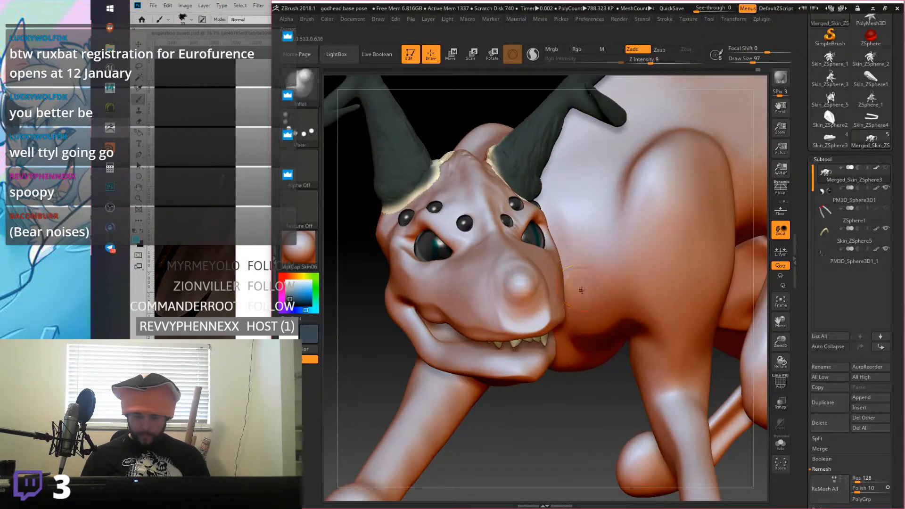
pyautogui.hotkey('ctrl', 'z')
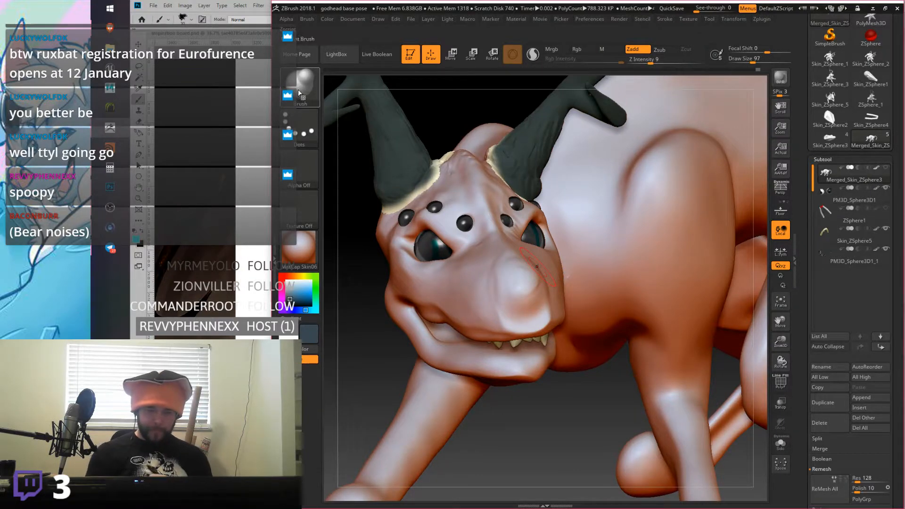
# Step: Flatten the inflated nose at the snout's tip with the Flatten brush
pyautogui.press('b')
pyautogui.click(412, 98)
pyautogui.moveTo(412, 98)
pyautogui.mouseDown()
pyautogui.moveTo(524, 300)
pyautogui.moveTo(521, 330)
pyautogui.moveTo(531, 326)
pyautogui.moveTo(516, 323)
pyautogui.moveTo(529, 305)
pyautogui.mouseUp()
pyautogui.moveTo(528, 305); pyautogui.dragTo(589, 272, button='right')
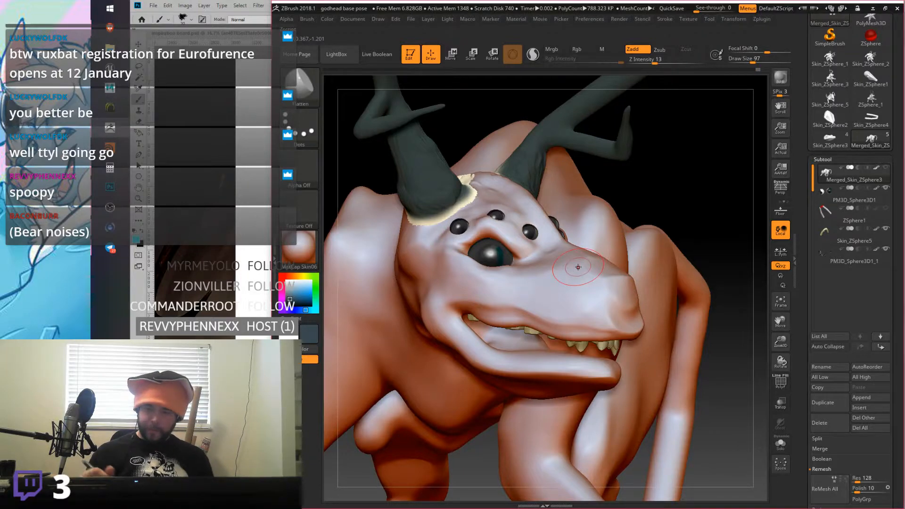
# Step: Turn on colour and material painting, pick a dark blue, and paint the nose while flattening its front
pyautogui.click(552, 49)
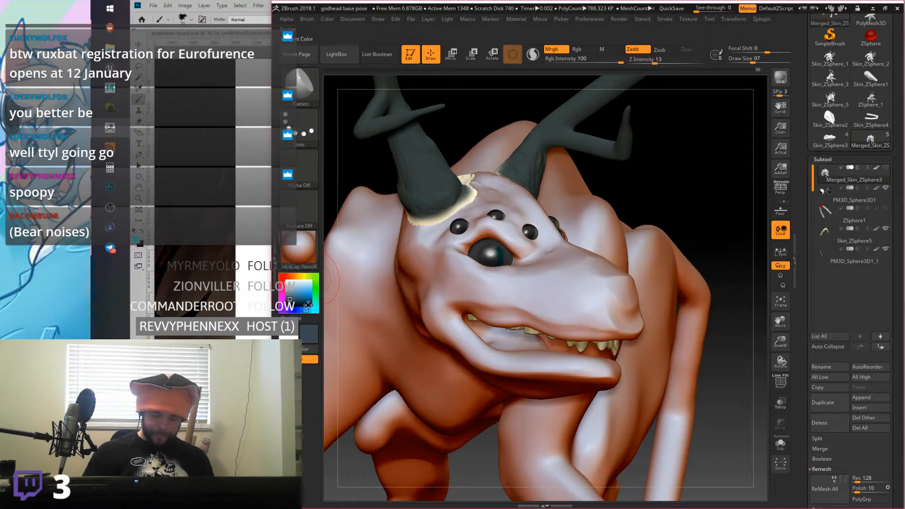
pyautogui.moveTo(296, 300); pyautogui.dragTo(299, 302)
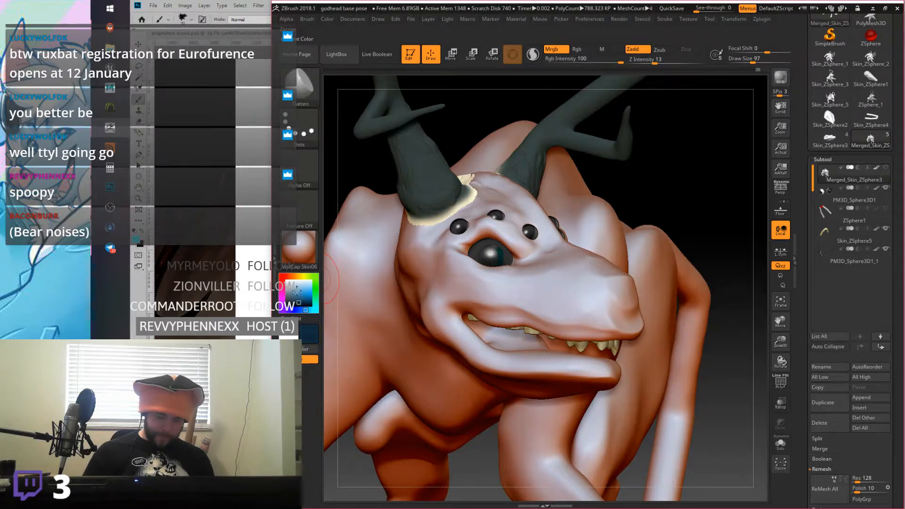
pyautogui.moveTo(721, 292)
pyautogui.mouseDown()
pyautogui.moveTo(606, 293)
pyautogui.moveTo(631, 292)
pyautogui.mouseUp()
pyautogui.moveTo(684, 288); pyautogui.dragTo(636, 285, button='right')
pyautogui.moveTo(636, 285)
pyautogui.mouseDown()
pyautogui.moveTo(643, 299)
pyautogui.moveTo(609, 302)
pyautogui.moveTo(617, 283)
pyautogui.mouseUp()
pyautogui.moveTo(628, 275)
pyautogui.mouseDown(button='right')
pyautogui.moveTo(660, 308)
pyautogui.moveTo(658, 247)
pyautogui.mouseUp(button='right')
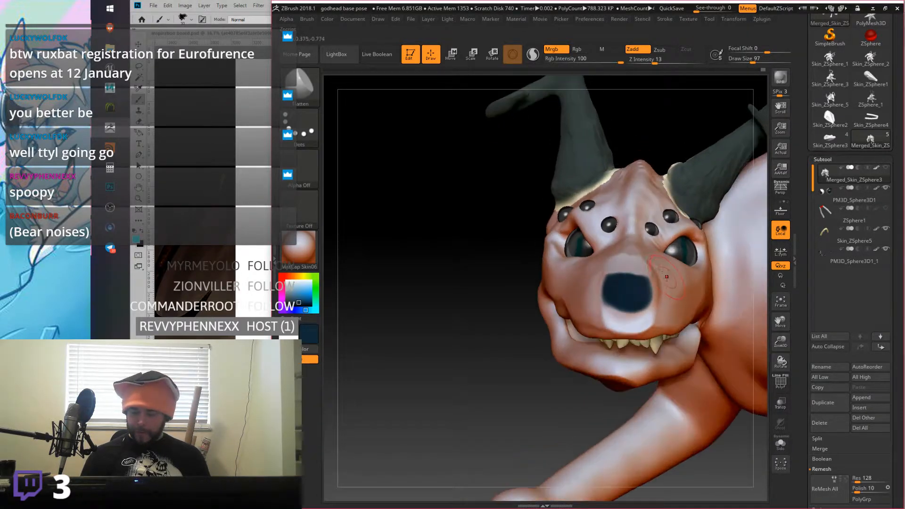
# Step: Choose the Rake brush, set the draw size to 37, and rake fine texture into the dark nose
pyautogui.click(298, 99)
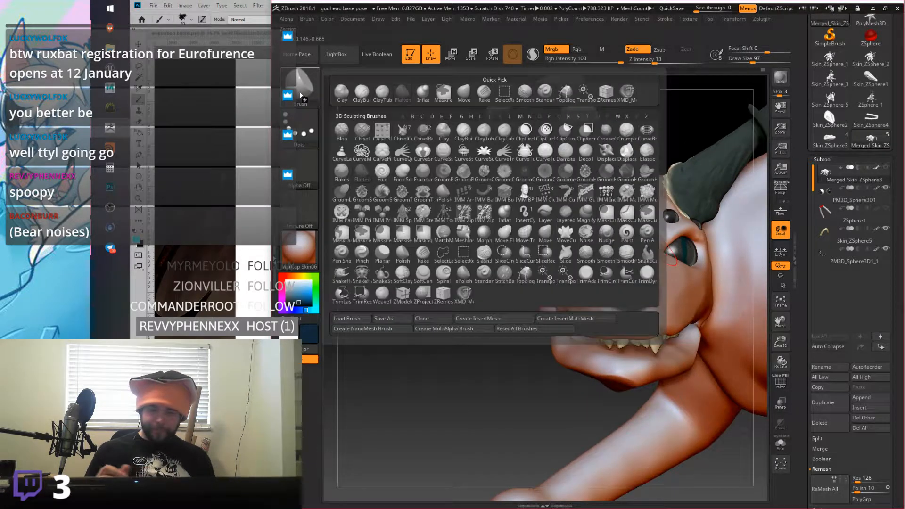
pyautogui.click(484, 92)
pyautogui.moveTo(750, 59); pyautogui.dragTo(744, 58)
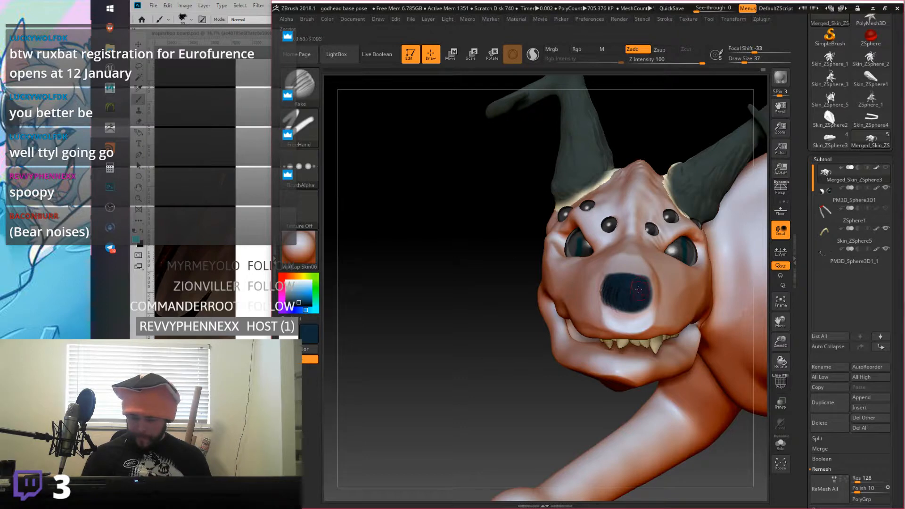
pyautogui.moveTo(633, 272)
pyautogui.mouseDown(button='right')
pyautogui.moveTo(716, 273)
pyautogui.moveTo(683, 283)
pyautogui.moveTo(644, 262)
pyautogui.mouseUp(button='right')
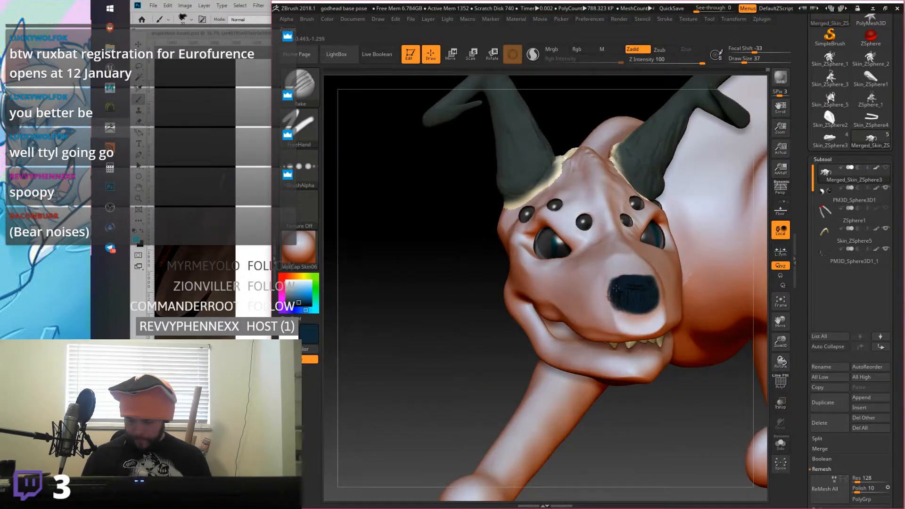
pyautogui.moveTo(653, 285); pyautogui.dragTo(640, 285)
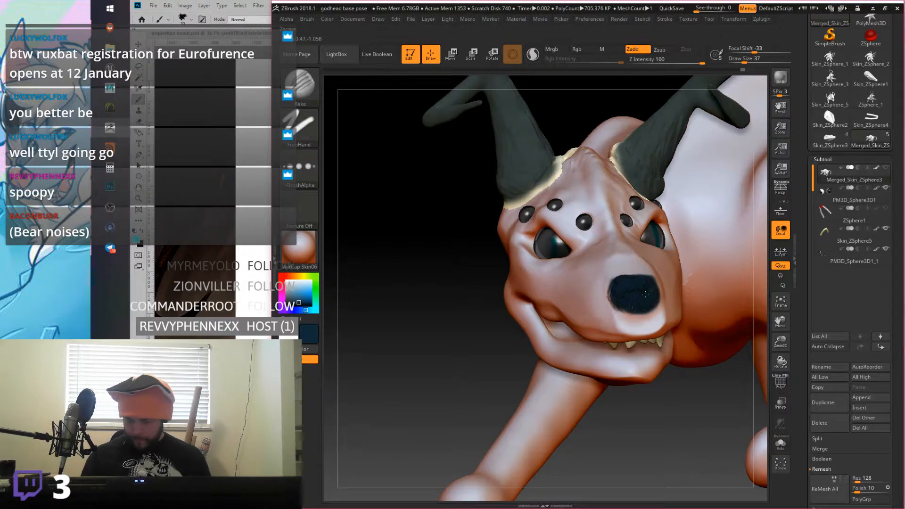
pyautogui.moveTo(659, 260); pyautogui.dragTo(581, 278)
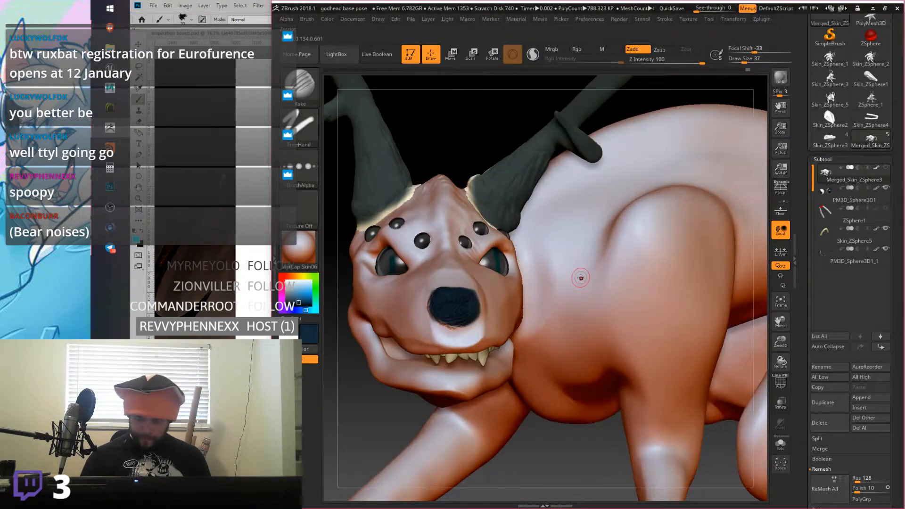
pyautogui.moveTo(452, 275); pyautogui.dragTo(590, 259, button='right')
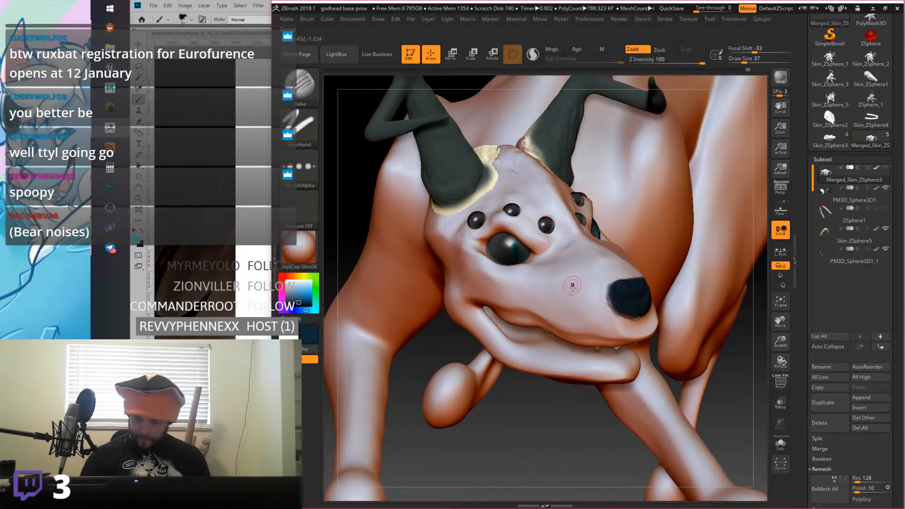
# Step: Choose the ClayTubes brush for building up the muzzle
pyautogui.click(297, 86)
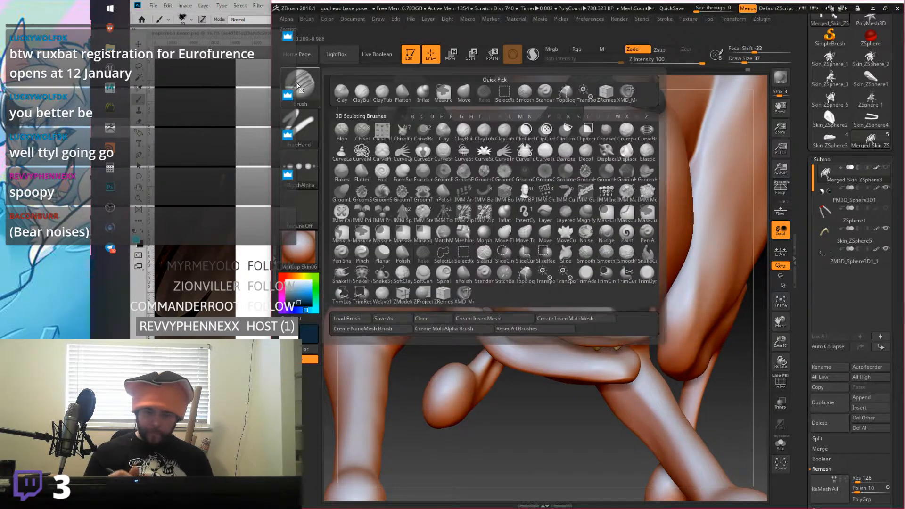
pyautogui.click(382, 92)
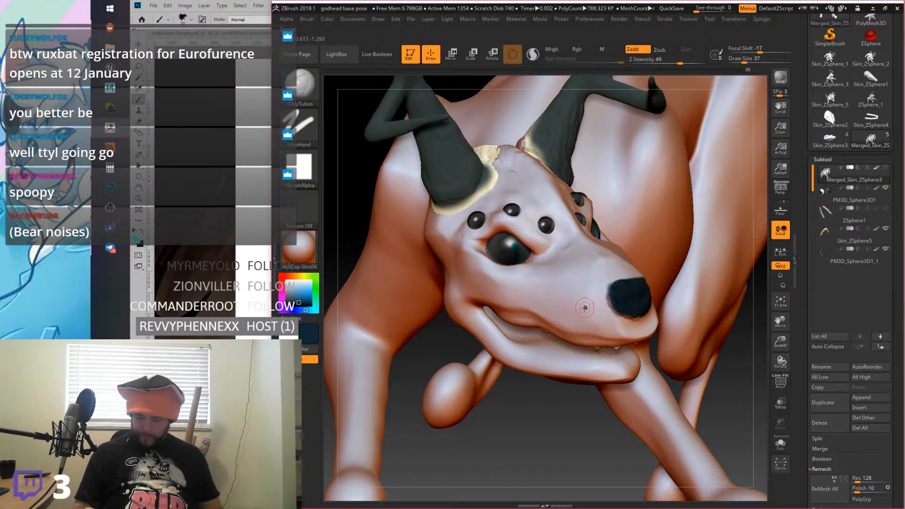
# Step: Look through the sketch and the inspiration board in Photoshop and compare the coyote and elk photos with the sculpted head
pyautogui.hotkey('alt', 'Tab')
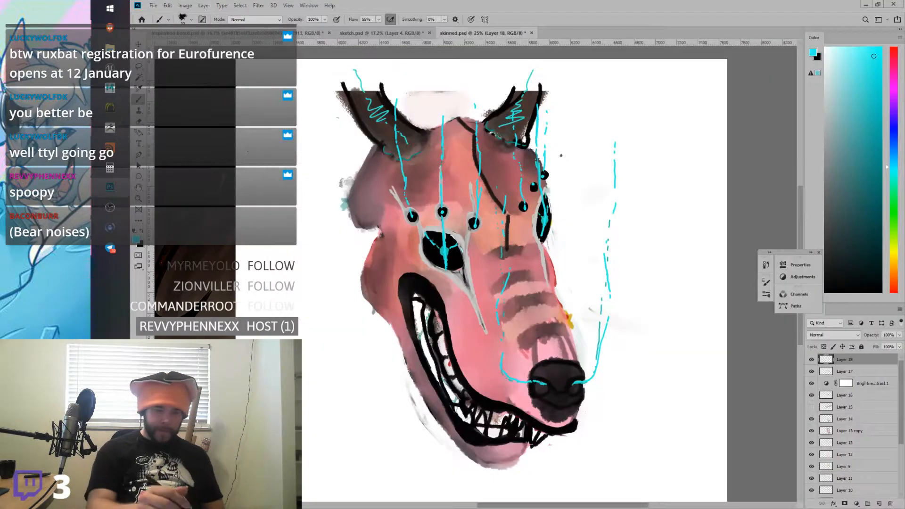
pyautogui.click(351, 34)
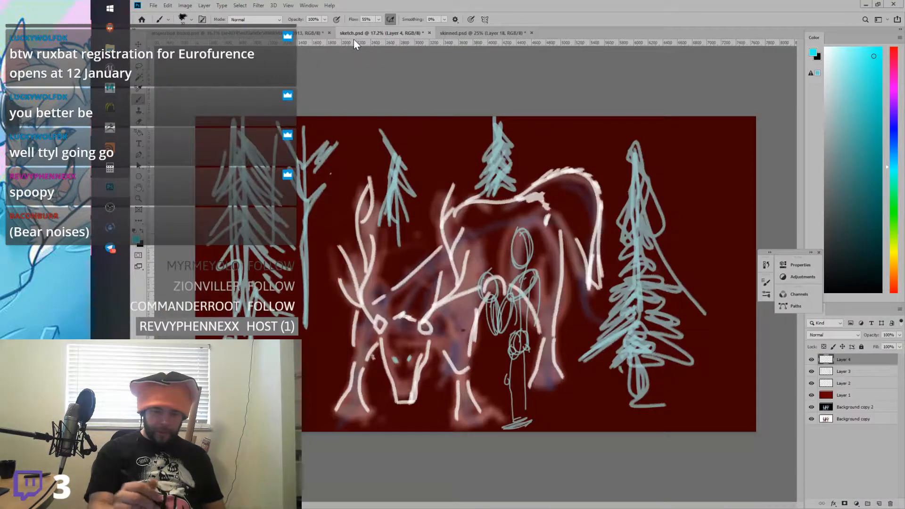
pyautogui.click(308, 33)
pyautogui.moveTo(487, 507); pyautogui.dragTo(475, 507)
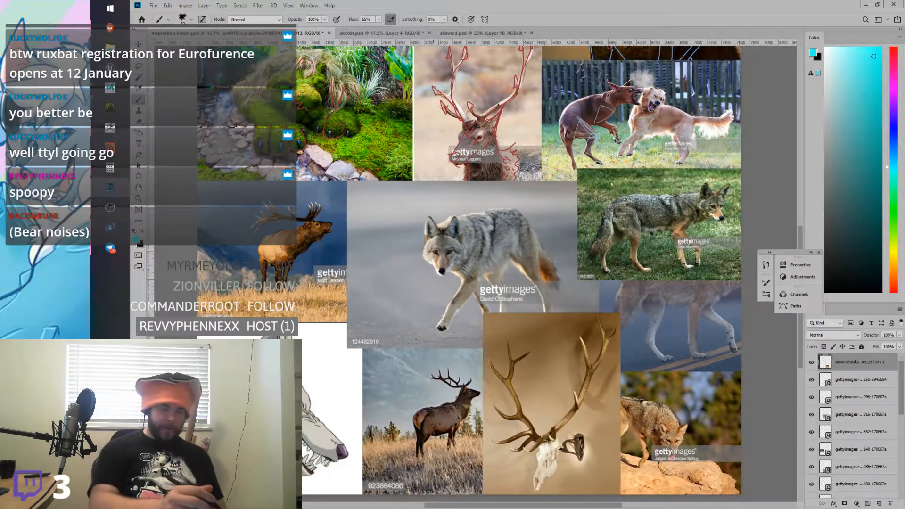
pyautogui.click(111, 128)
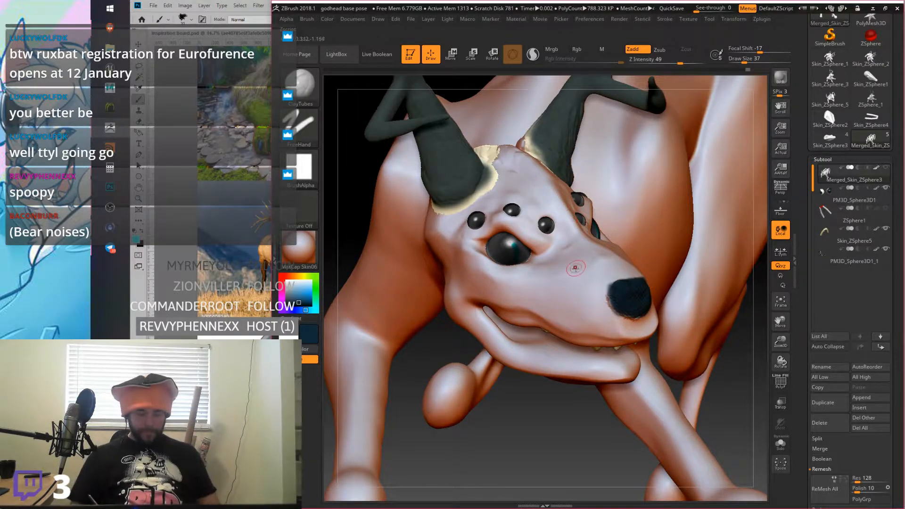
pyautogui.hotkey('alt', 'Tab')
pyautogui.moveTo(544, 274); pyautogui.dragTo(427, 279)
pyautogui.hotkey('alt', 'Tab')
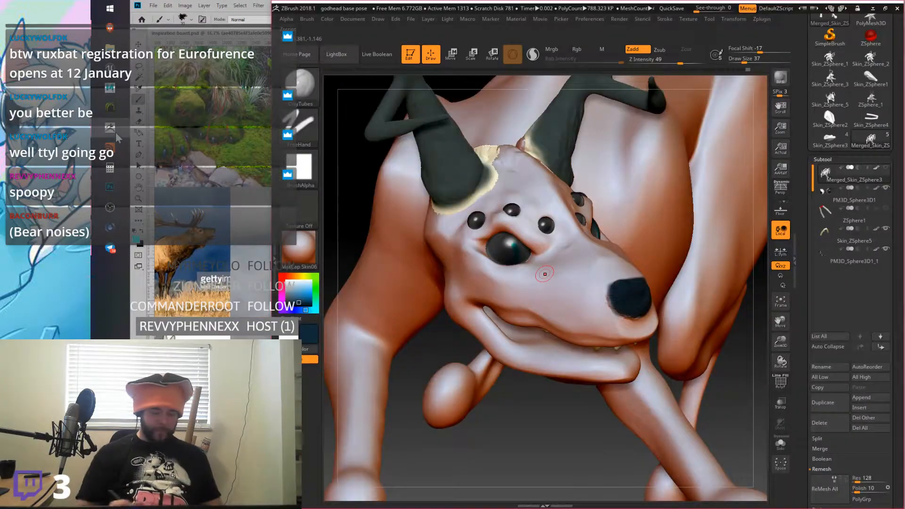
pyautogui.hotkey('alt', 'Tab')
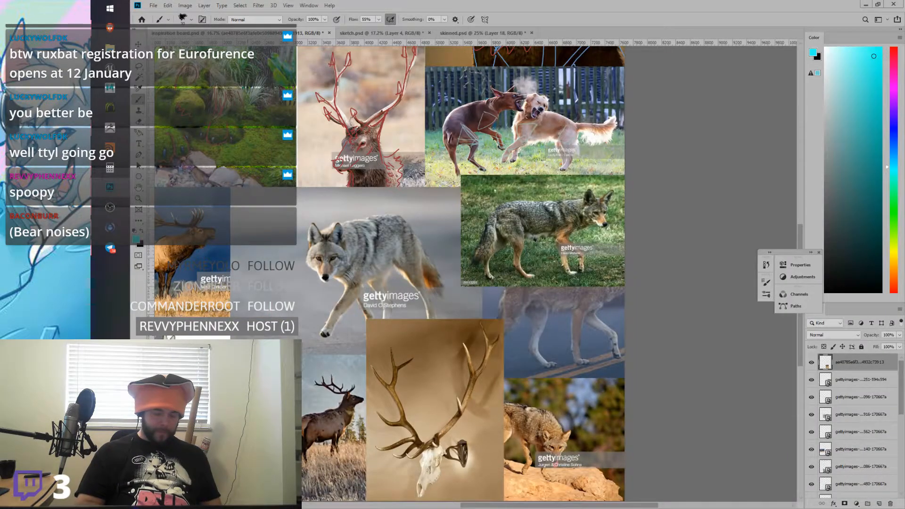
pyautogui.moveTo(428, 278); pyautogui.dragTo(469, 278)
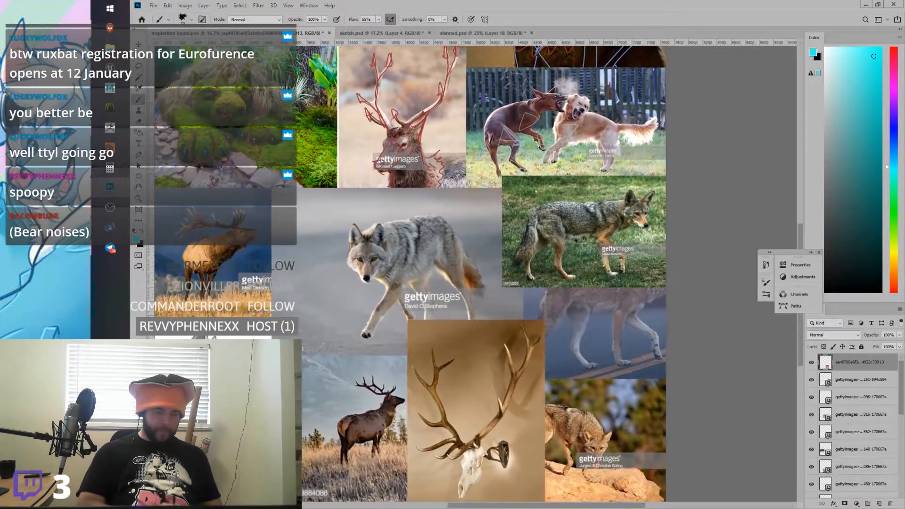
# Step: Switch to ZBrush and build up raised ClayTubes ridges on the muzzle beneath the large eyes
pyautogui.click(113, 137)
pyautogui.moveTo(589, 267); pyautogui.dragTo(588, 260, button='right')
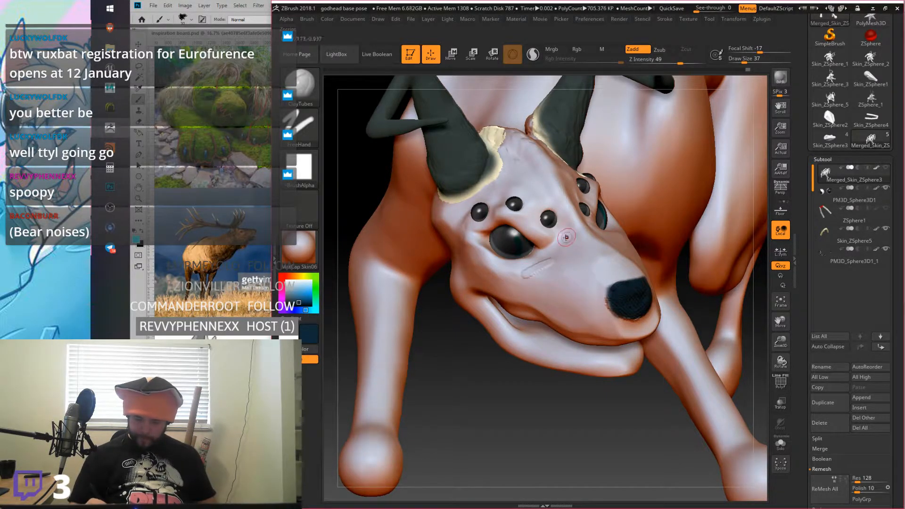
pyautogui.moveTo(549, 272); pyautogui.dragTo(554, 260)
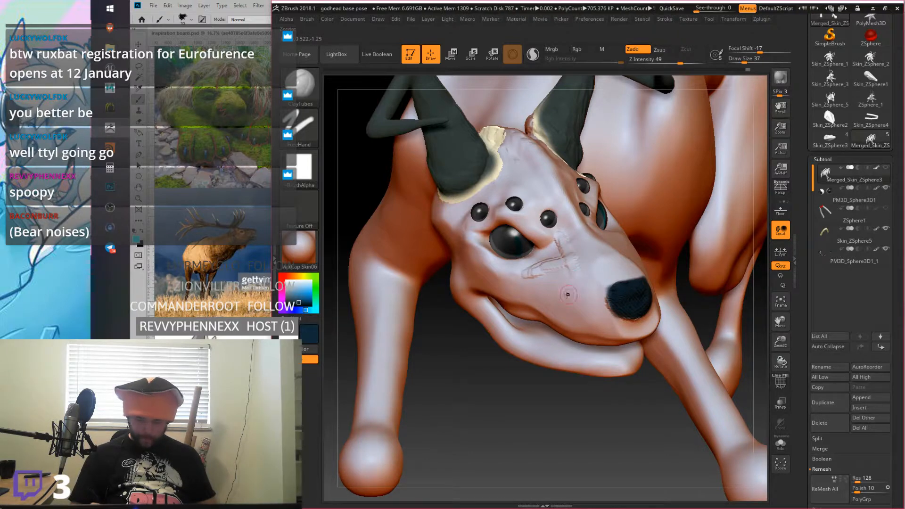
pyautogui.moveTo(628, 230)
pyautogui.mouseDown(button='right')
pyautogui.moveTo(566, 228)
pyautogui.moveTo(643, 227)
pyautogui.mouseUp(button='right')
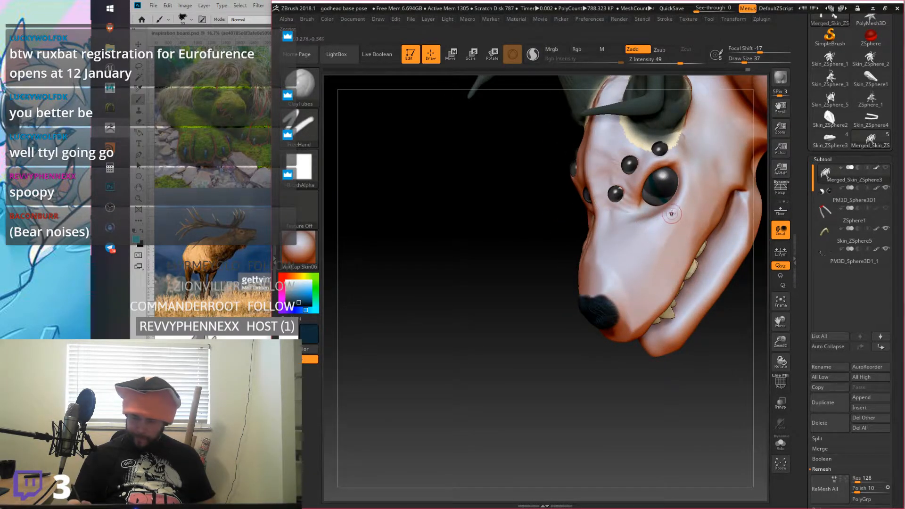
pyautogui.moveTo(623, 234); pyautogui.dragTo(659, 218)
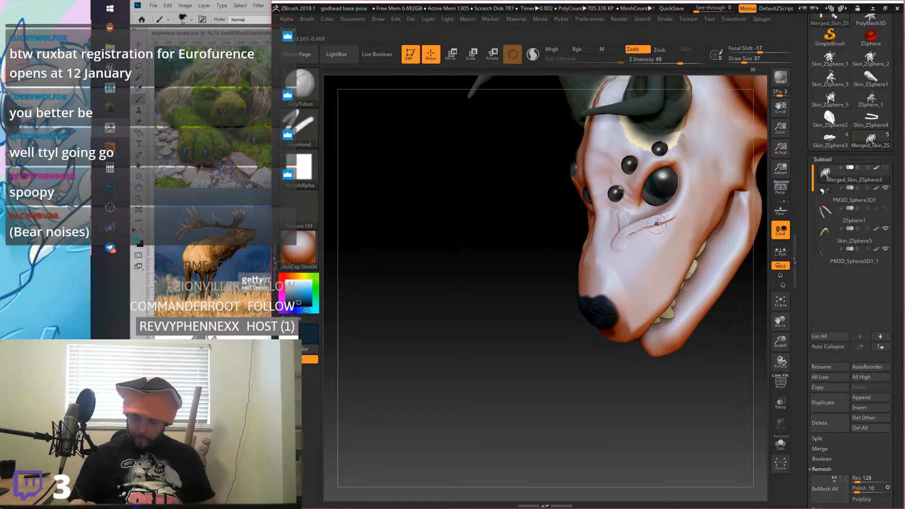
pyautogui.moveTo(622, 238)
pyautogui.mouseDown(button='right')
pyautogui.moveTo(599, 261)
pyautogui.moveTo(606, 253)
pyautogui.mouseUp(button='right')
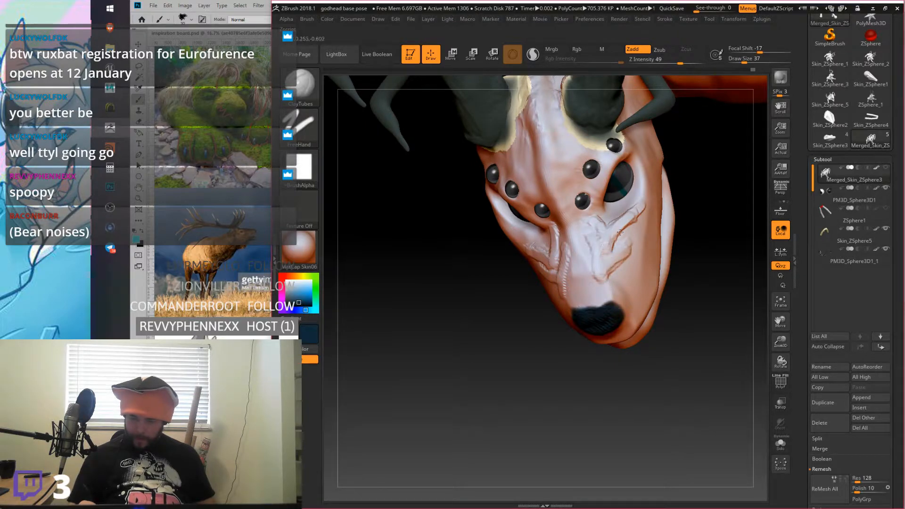
# Step: Extend the ClayTubes buildup with overlapping strokes across the snout bridge and down toward the nose
pyautogui.moveTo(623, 258); pyautogui.dragTo(590, 266, button='right')
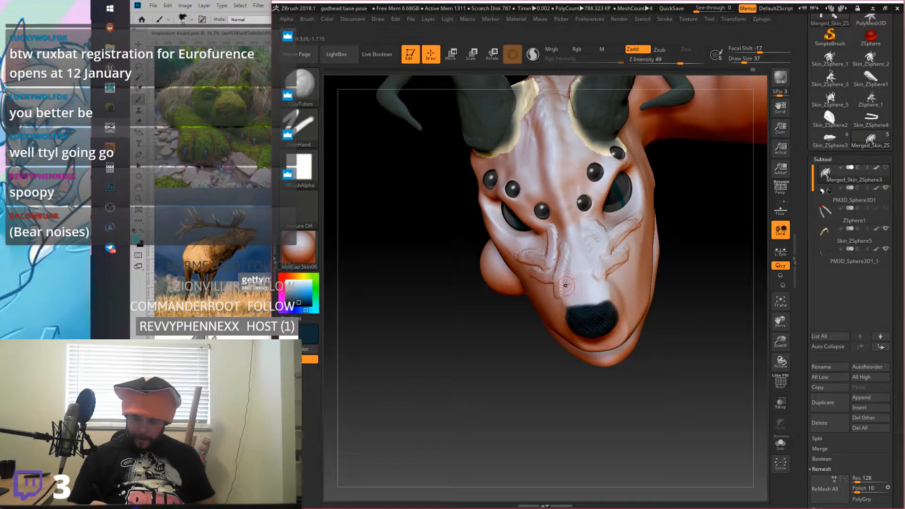
pyautogui.moveTo(569, 282)
pyautogui.mouseDown(button='right')
pyautogui.moveTo(562, 277)
pyautogui.moveTo(563, 297)
pyautogui.moveTo(576, 238)
pyautogui.mouseUp(button='right')
pyautogui.moveTo(597, 240); pyautogui.dragTo(577, 276)
pyautogui.moveTo(565, 257); pyautogui.dragTo(530, 260, button='right')
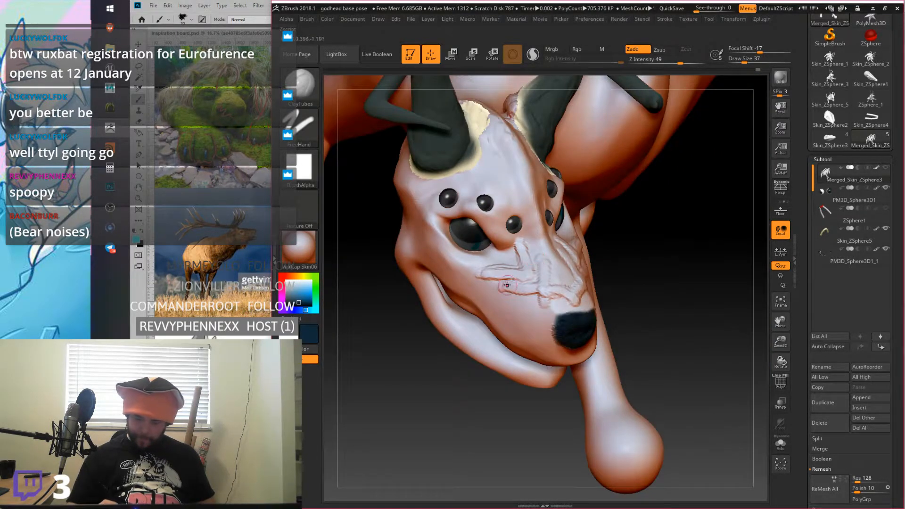
pyautogui.moveTo(531, 282); pyautogui.dragTo(525, 250)
pyautogui.moveTo(546, 230); pyautogui.dragTo(548, 302, button='right')
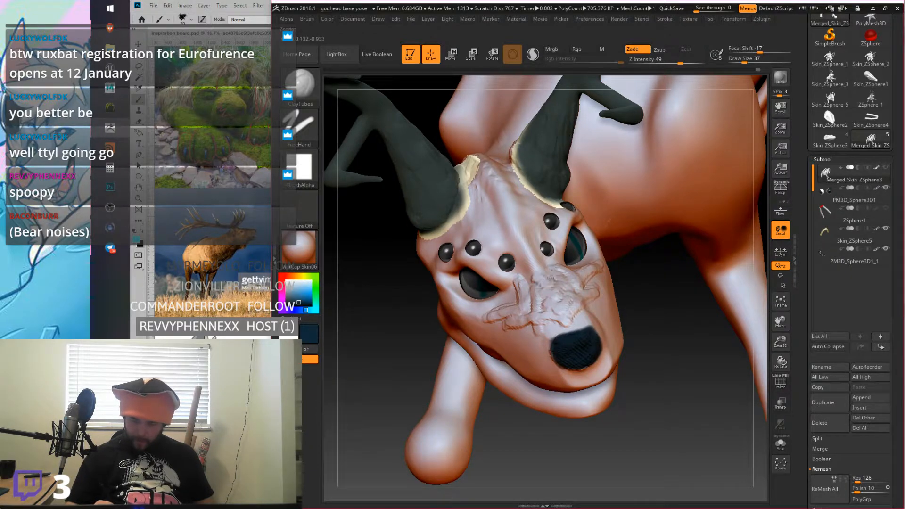
pyautogui.moveTo(548, 284)
pyautogui.mouseDown(button='right')
pyautogui.moveTo(597, 294)
pyautogui.moveTo(577, 291)
pyautogui.mouseUp(button='right')
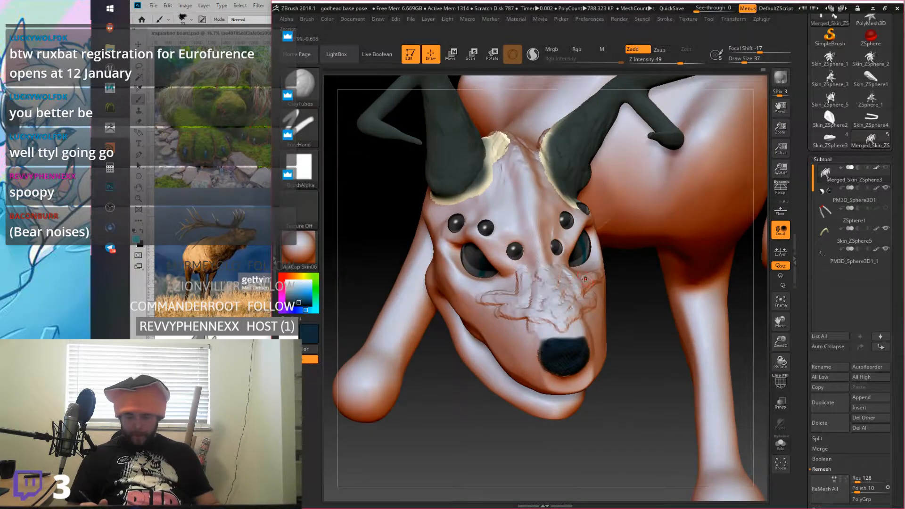
# Step: Undo all the ClayTubes strokes added across the muzzle and snout bridge
pyautogui.press('ctrl')
pyautogui.hotkey('ctrl', 'z')
pyautogui.hotkey('ctrl', 'z')
pyautogui.hotkey('ctrl', 'z')
pyautogui.hotkey('ctrl', 'z')
pyautogui.hotkey('ctrl', 'z')
pyautogui.hotkey('ctrl', 'z')
pyautogui.hotkey('ctrl', 'z')
pyautogui.hotkey('ctrl', 'z')
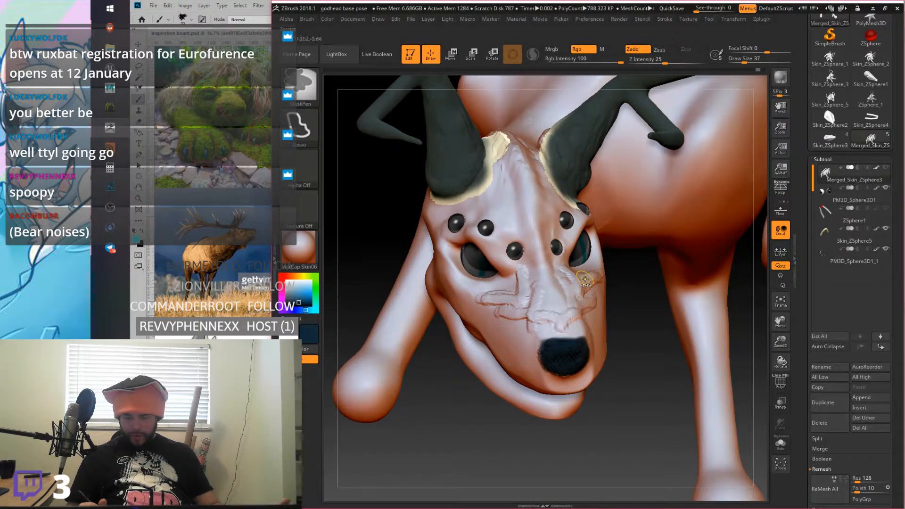
pyautogui.hotkey('ctrl', 'z')
pyautogui.hotkey('ctrl', 'z')
pyautogui.hotkey('ctrl', 'z')
pyautogui.hotkey('ctrl', 'z')
pyautogui.hotkey('ctrl', 'z')
pyautogui.hotkey('ctrl', 'z')
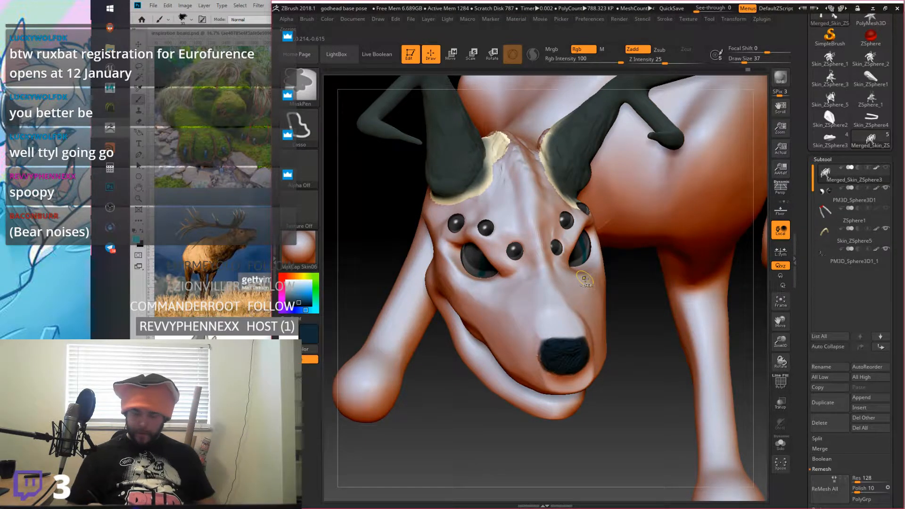
# Step: Choose the Flatten brush, set the draw size to 65, and turn off colour and material painting
pyautogui.moveTo(567, 283)
pyautogui.mouseDown(button='right')
pyautogui.moveTo(557, 278)
pyautogui.moveTo(580, 284)
pyautogui.mouseUp(button='right')
pyautogui.click(300, 85)
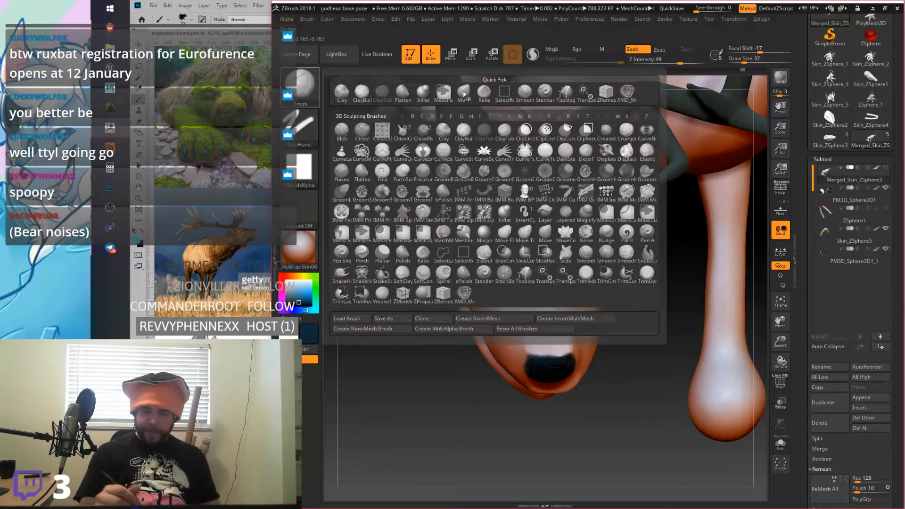
pyautogui.click(405, 95)
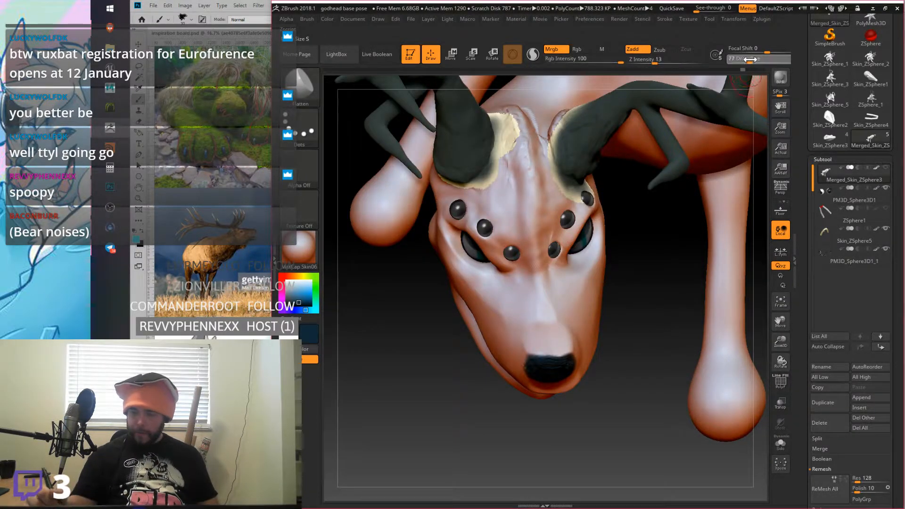
pyautogui.click(525, 321)
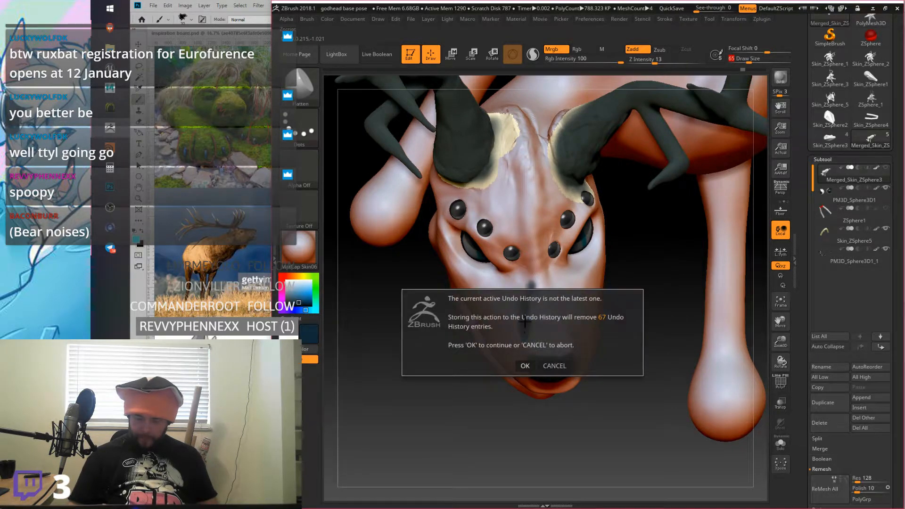
pyautogui.click(525, 367)
pyautogui.hotkey('ctrl', 'shift')
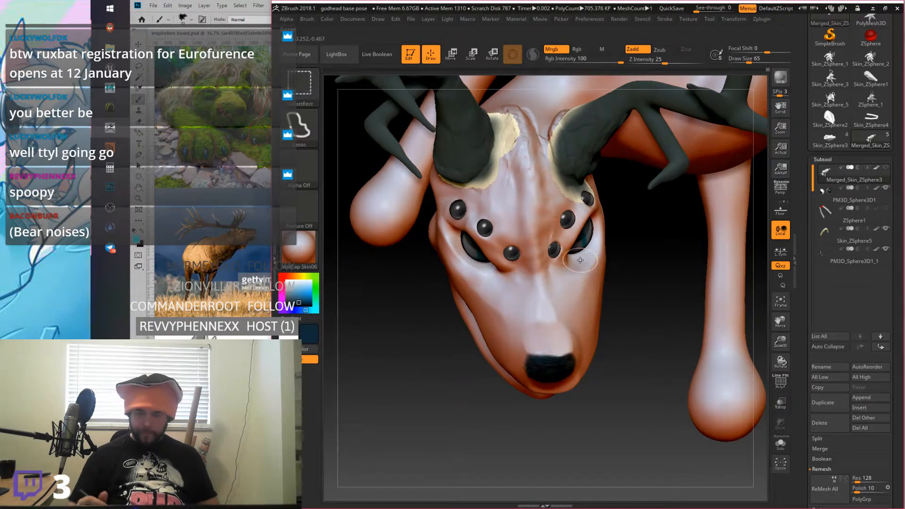
pyautogui.click(552, 49)
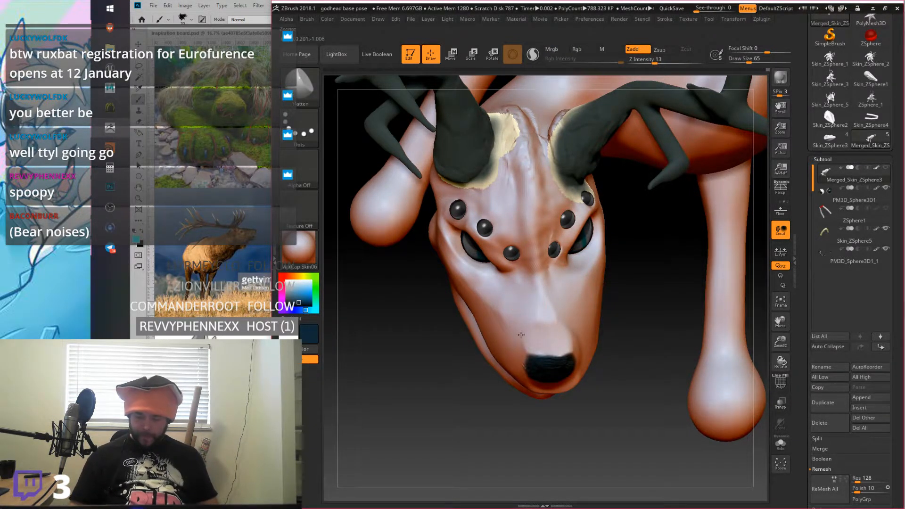
# Step: Flatten the planes along the snout bridge and the sides of the muzzle
pyautogui.moveTo(550, 306); pyautogui.dragTo(553, 285)
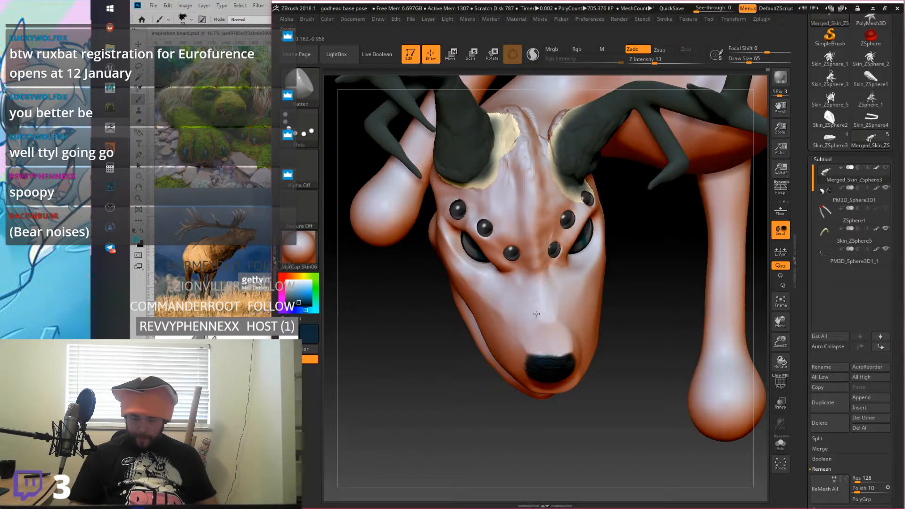
pyautogui.moveTo(556, 327)
pyautogui.mouseDown(button='right')
pyautogui.moveTo(530, 307)
pyautogui.moveTo(588, 269)
pyautogui.moveTo(614, 300)
pyautogui.moveTo(590, 309)
pyautogui.mouseUp(button='right')
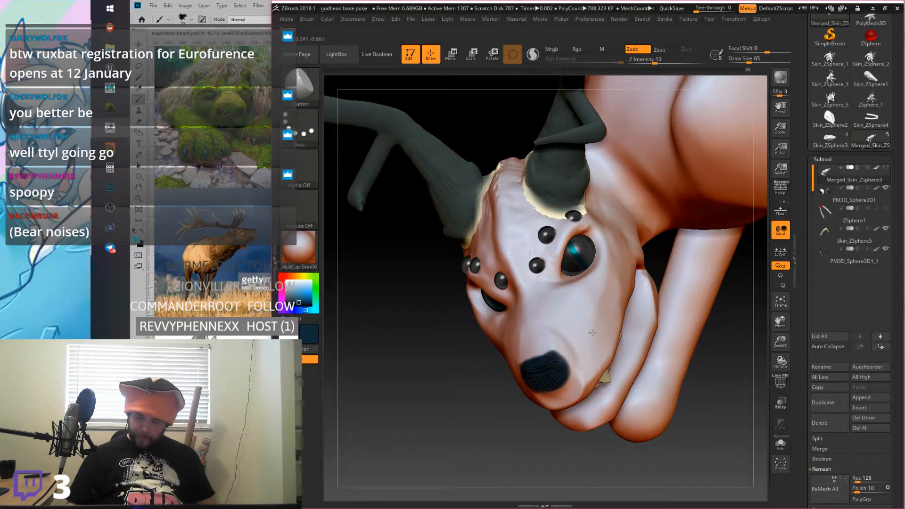
pyautogui.moveTo(589, 312); pyautogui.dragTo(542, 367, button='right')
pyautogui.rightClick(541, 367)
pyautogui.moveTo(565, 274); pyautogui.dragTo(557, 355, button='right')
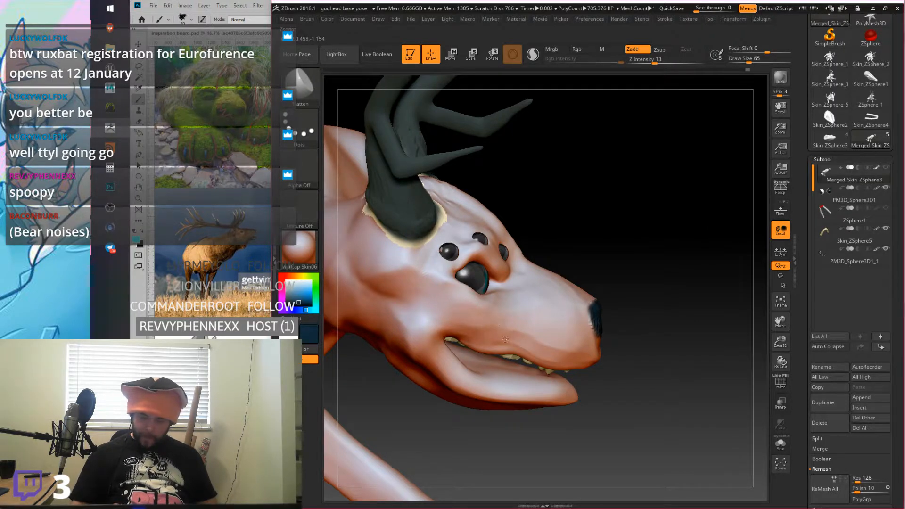
pyautogui.moveTo(587, 351); pyautogui.dragTo(472, 264, button='right')
# Step: Choose the Move brush, set the draw size to 94, and pull the upper lip upward over the teeth
pyautogui.press('b')
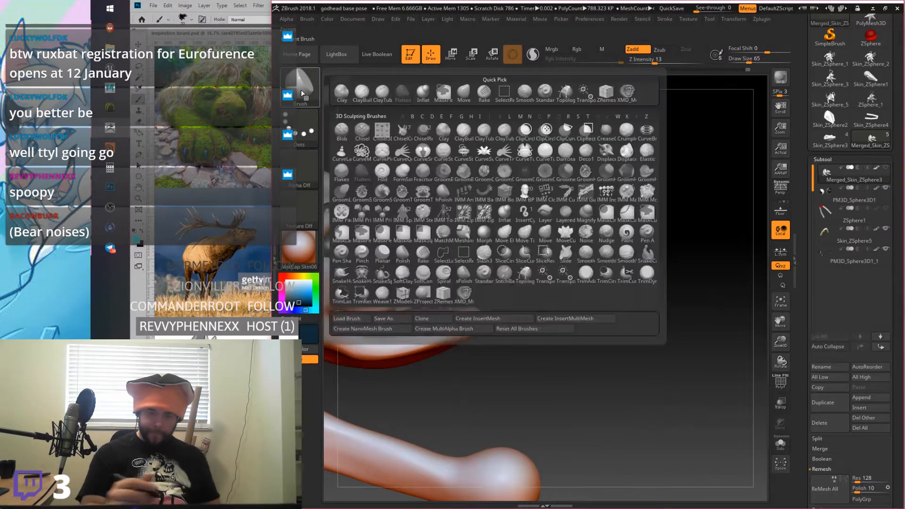
pyautogui.press('m')
pyautogui.press('v')
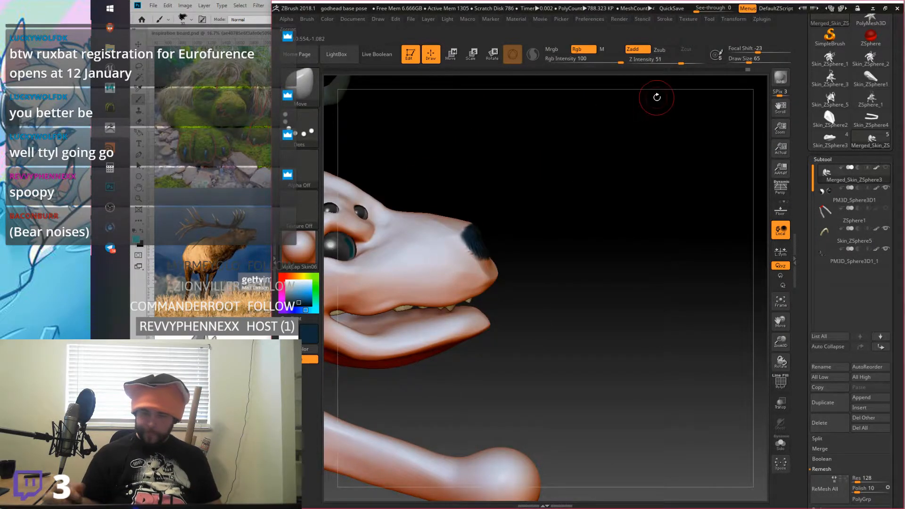
pyautogui.moveTo(749, 60); pyautogui.dragTo(753, 60)
pyautogui.moveTo(404, 300); pyautogui.dragTo(405, 291)
pyautogui.moveTo(459, 297)
pyautogui.mouseDown()
pyautogui.moveTo(453, 286)
pyautogui.moveTo(430, 291)
pyautogui.moveTo(427, 273)
pyautogui.moveTo(418, 276)
pyautogui.mouseUp()
# Step: Lift the upper lip line from the front of the mouth to its corner to expose more teeth
pyautogui.moveTo(660, 292)
pyautogui.mouseDown(button='right')
pyautogui.moveTo(608, 278)
pyautogui.moveTo(542, 241)
pyautogui.moveTo(549, 256)
pyautogui.moveTo(556, 236)
pyautogui.mouseUp(button='right')
pyautogui.moveTo(553, 253)
pyautogui.mouseDown()
pyautogui.moveTo(559, 267)
pyautogui.moveTo(595, 239)
pyautogui.mouseUp()
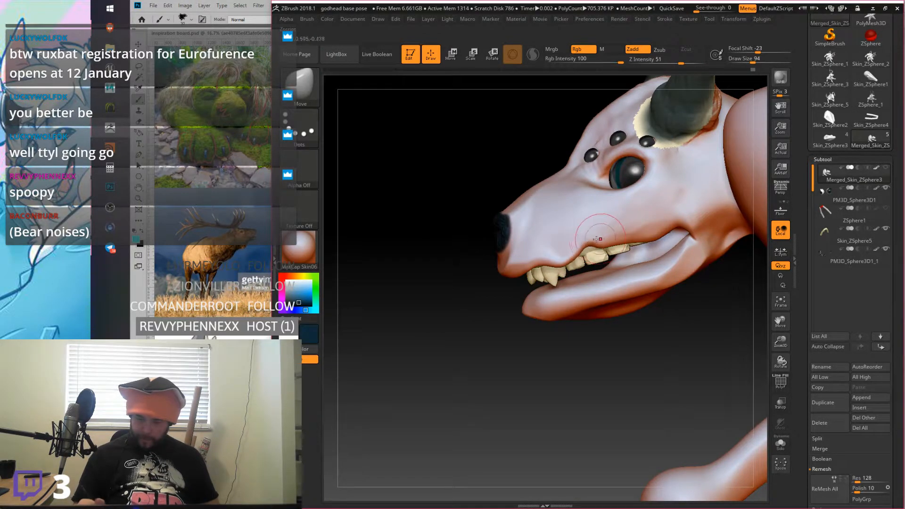
pyautogui.moveTo(549, 246); pyautogui.dragTo(597, 243, button='right')
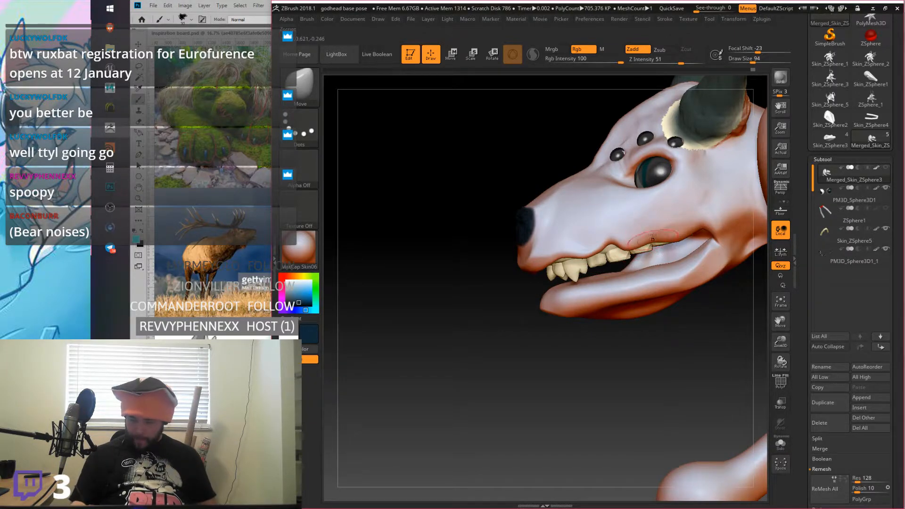
pyautogui.moveTo(652, 239); pyautogui.dragTo(655, 228)
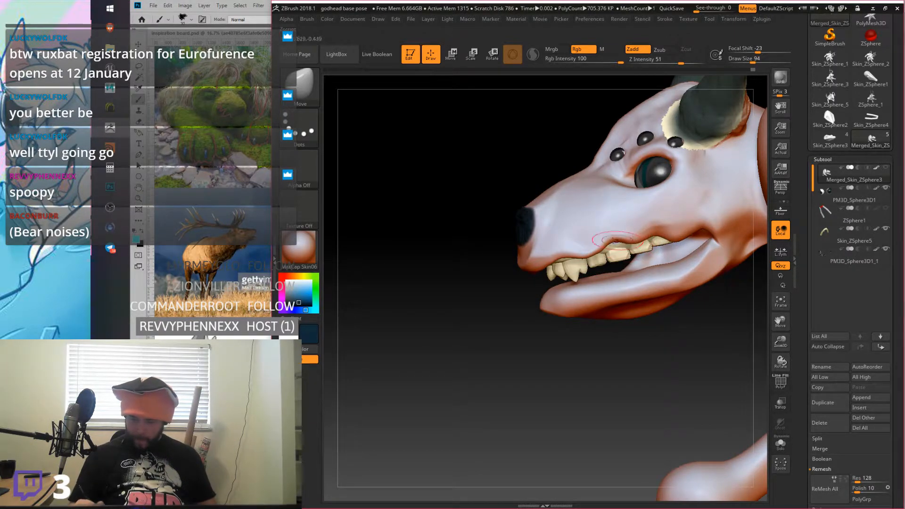
# Step: Enlarge the Move brush to draw size 234 and pull the side of the muzzle below the eye outward
pyautogui.moveTo(592, 241)
pyautogui.mouseDown(button='right')
pyautogui.moveTo(652, 216)
pyautogui.moveTo(630, 211)
pyautogui.moveTo(622, 262)
pyautogui.moveTo(620, 247)
pyautogui.moveTo(614, 261)
pyautogui.moveTo(619, 228)
pyautogui.moveTo(661, 229)
pyautogui.moveTo(654, 259)
pyautogui.moveTo(605, 288)
pyautogui.mouseUp(button='right')
pyautogui.press('space')
pyautogui.keyDown('alt'); pyautogui.moveTo(735, 227); pyautogui.dragTo(758, 200, button='right'); pyautogui.keyUp('alt')
pyautogui.keyDown('ctrl'); pyautogui.moveTo(613, 208); pyautogui.dragTo(641, 259, button='right'); pyautogui.keyUp('ctrl')
pyautogui.rightClick(601, 332)
pyautogui.moveTo(650, 325); pyautogui.dragTo(595, 335, button='right')
pyautogui.moveTo(644, 316)
pyautogui.mouseDown(button='right')
pyautogui.moveTo(658, 309)
pyautogui.moveTo(660, 288)
pyautogui.moveTo(574, 287)
pyautogui.moveTo(660, 256)
pyautogui.moveTo(573, 336)
pyautogui.mouseUp(button='right')
pyautogui.rightClick(572, 336)
pyautogui.moveTo(618, 277); pyautogui.dragTo(633, 277)
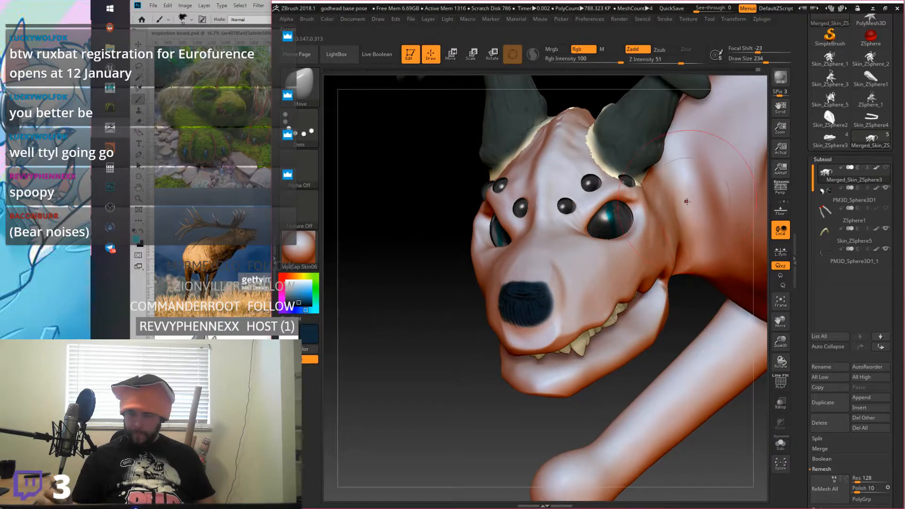
# Step: Reduce the Move brush's draw size to 77 for shaping the muzzle around the nose
pyautogui.moveTo(760, 62); pyautogui.dragTo(736, 59)
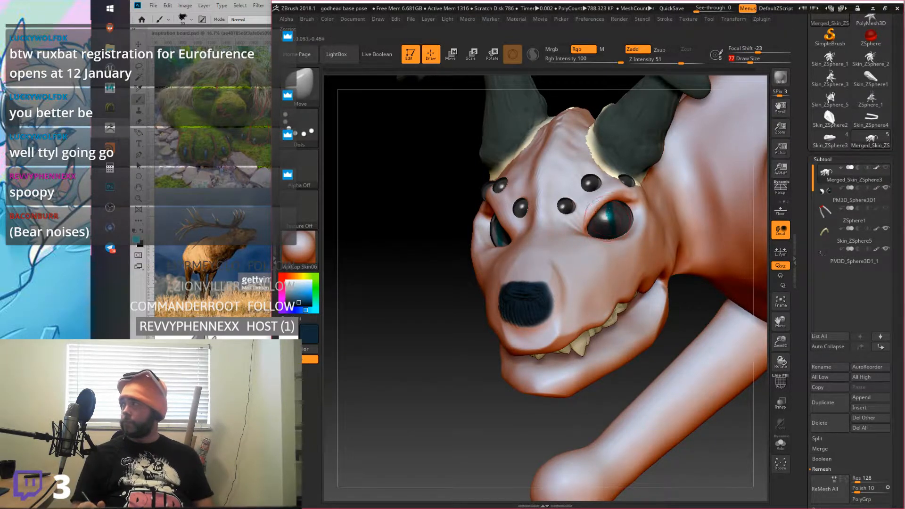
pyautogui.moveTo(609, 253); pyautogui.dragTo(593, 264, button='right')
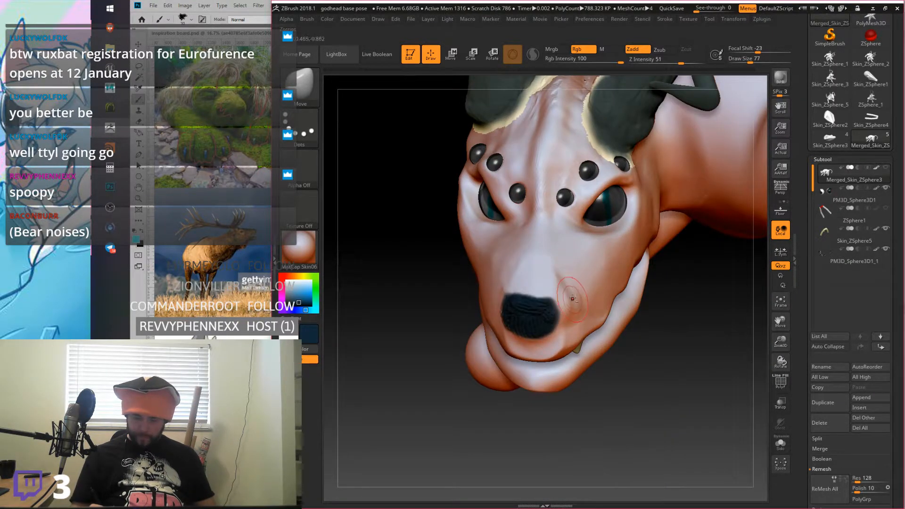
# Step: Try to shift the muzzle surface beside the nose with the Move brush, and undo it
pyautogui.moveTo(570, 296)
pyautogui.mouseDown()
pyautogui.moveTo(563, 283)
pyautogui.moveTo(569, 313)
pyautogui.mouseUp()
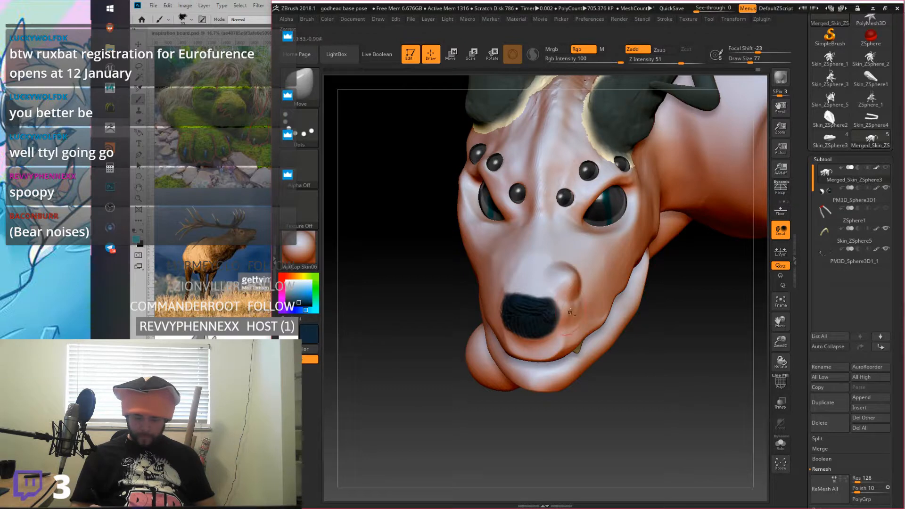
pyautogui.hotkey('ctrl', 'z')
pyautogui.hotkey('ctrl', 'z')
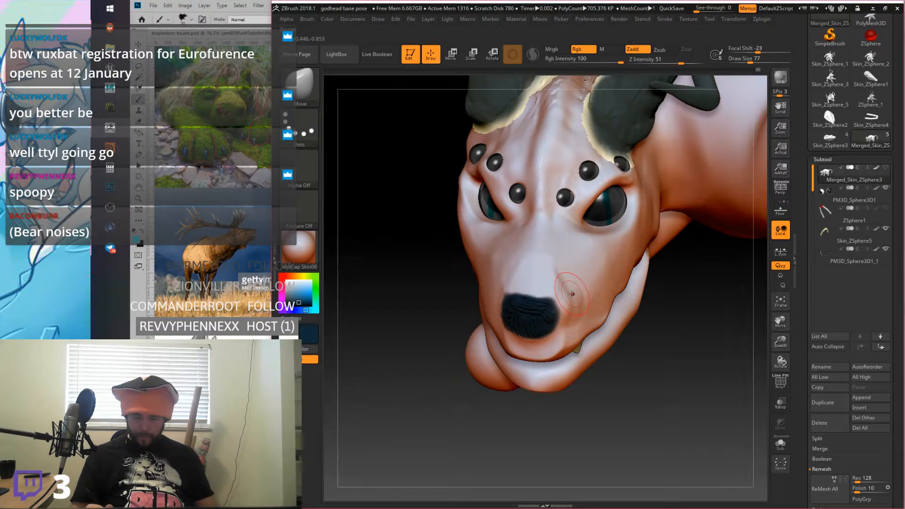
# Step: Choose the Flatten brush and flatten the muzzle surface beside and below the nose
pyautogui.click(303, 96)
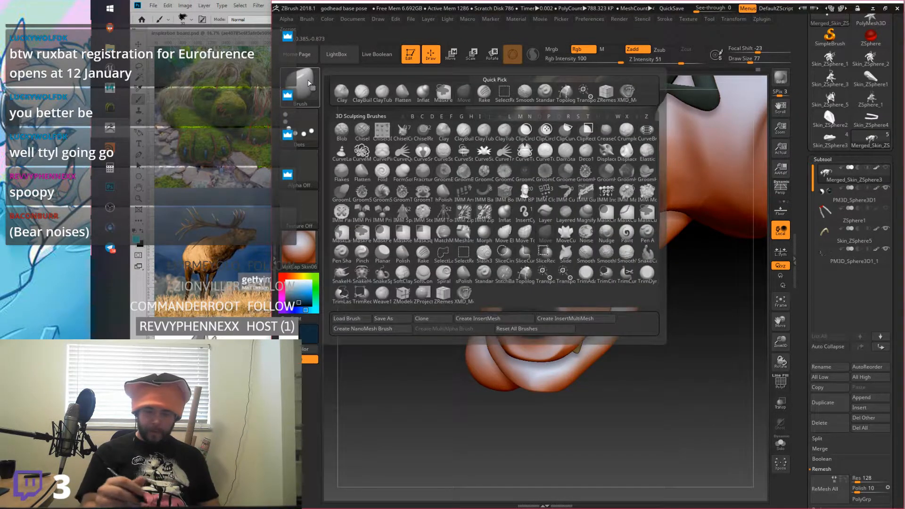
pyautogui.click(403, 92)
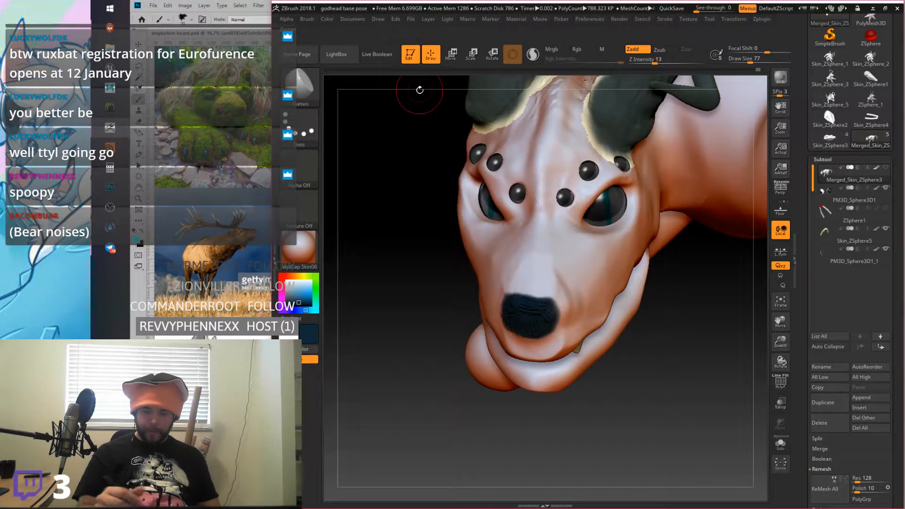
pyautogui.moveTo(576, 289)
pyautogui.mouseDown(button='right')
pyautogui.moveTo(584, 261)
pyautogui.moveTo(573, 284)
pyautogui.mouseUp(button='right')
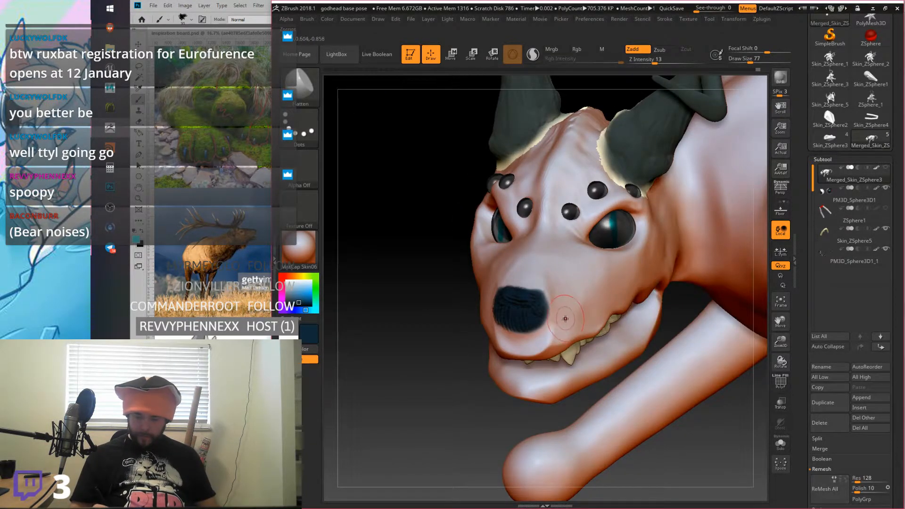
pyautogui.moveTo(547, 340); pyautogui.dragTo(512, 331, button='right')
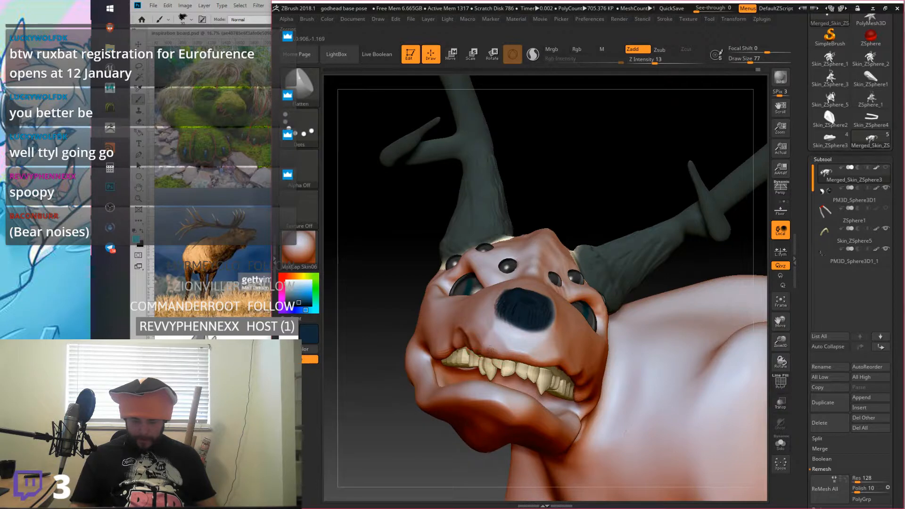
# Step: Choose the Move brush and adjust the upper lip edge over the teeth below the nose
pyautogui.click(300, 86)
pyautogui.click(464, 92)
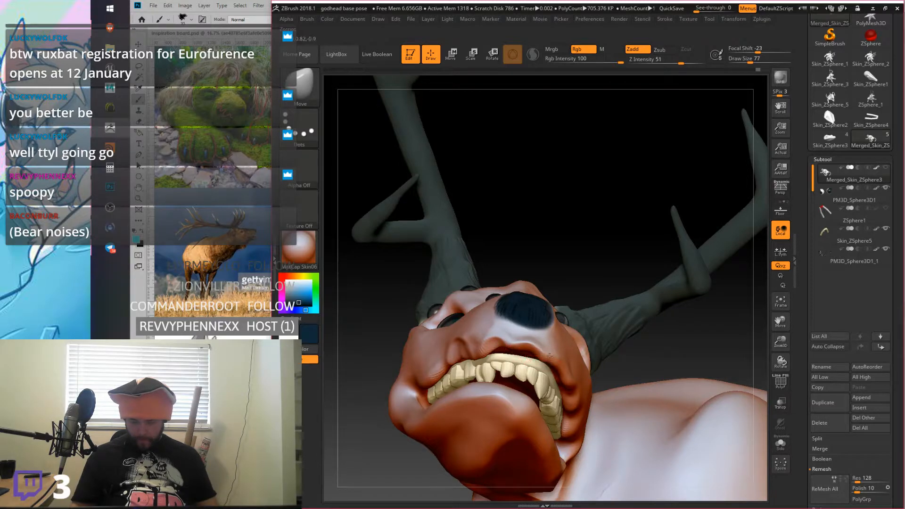
pyautogui.moveTo(492, 343); pyautogui.dragTo(538, 297, button='right')
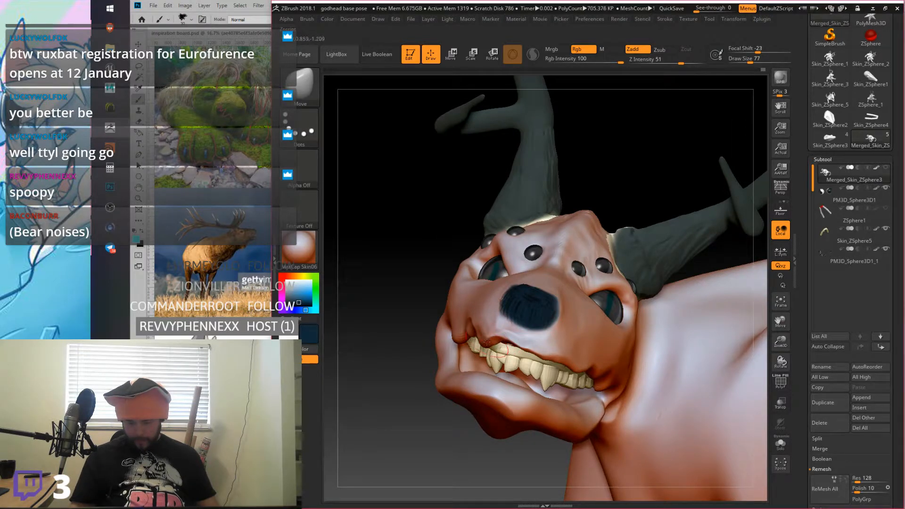
pyautogui.moveTo(574, 344); pyautogui.dragTo(546, 355, button='right')
pyautogui.moveTo(553, 355); pyautogui.dragTo(569, 365)
pyautogui.moveTo(575, 349); pyautogui.dragTo(517, 322, button='right')
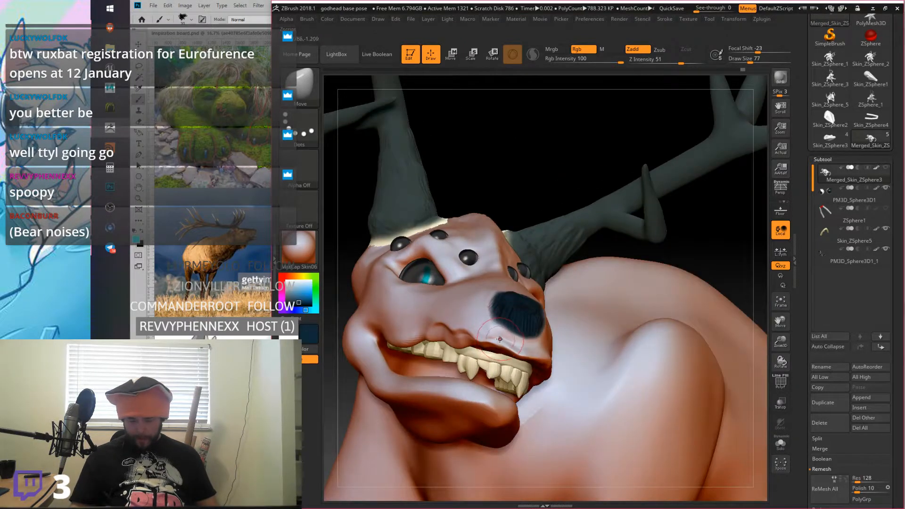
# Step: Choose the Flatten brush for flattening the side of the muzzle between the eyes and the nose
pyautogui.press('shift')
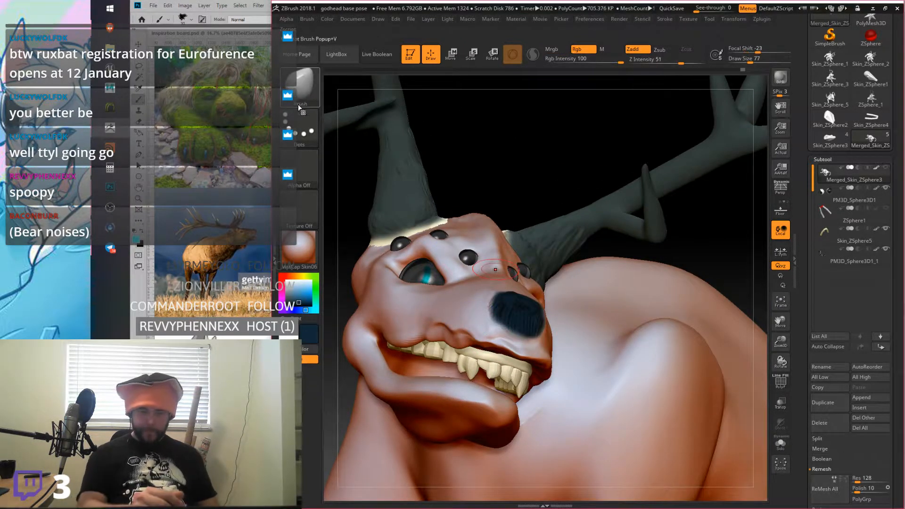
pyautogui.click(300, 87)
pyautogui.click(403, 92)
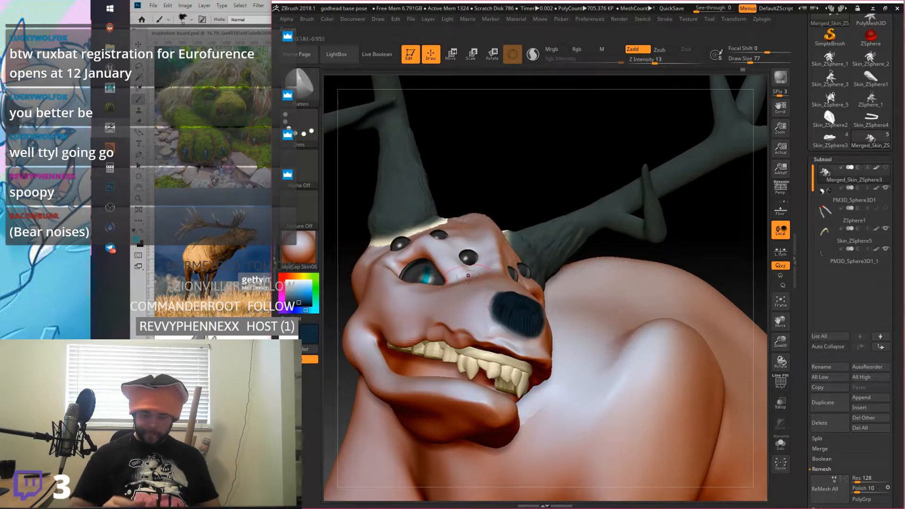
pyautogui.moveTo(540, 355)
pyautogui.mouseDown(button='right')
pyautogui.moveTo(590, 321)
pyautogui.moveTo(610, 323)
pyautogui.moveTo(613, 332)
pyautogui.moveTo(659, 305)
pyautogui.mouseUp(button='right')
pyautogui.moveTo(673, 348); pyautogui.dragTo(650, 297, button='right')
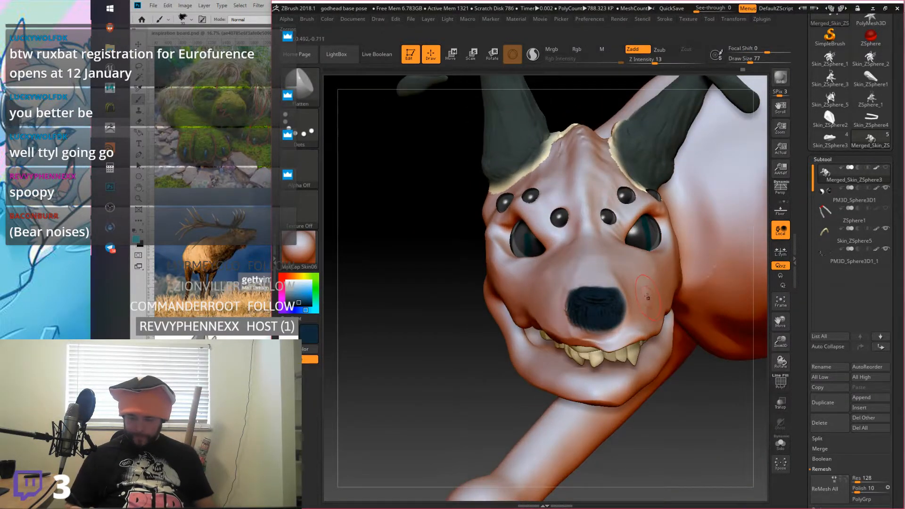
# Step: Undo the recent sculpting strokes on the muzzle and upper lip
pyautogui.press('ctrl')
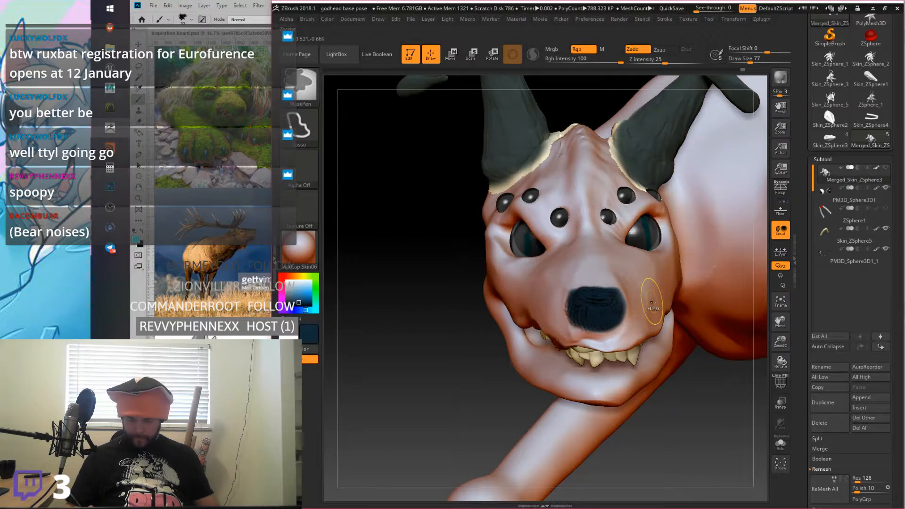
pyautogui.hotkey('ctrl', 'z')
pyautogui.hotkey('ctrl', 'z')
pyautogui.hotkey('ctrl', 'z')
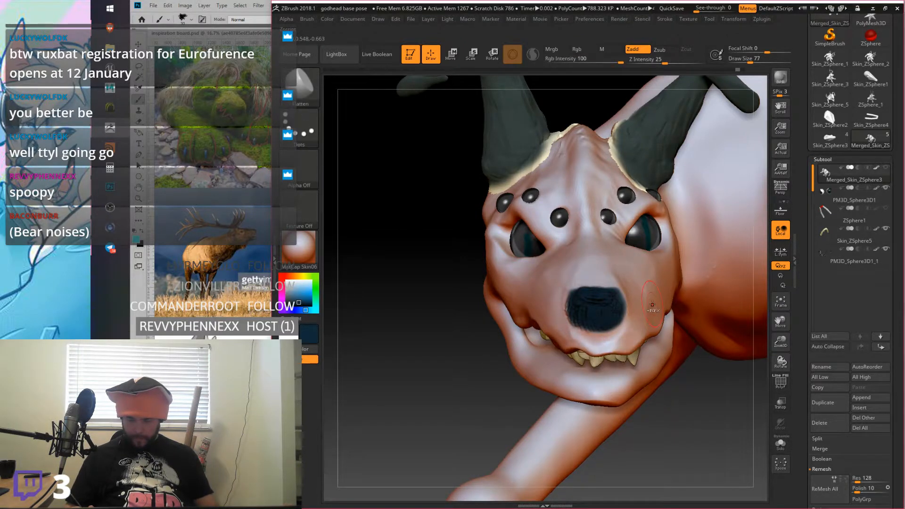
pyautogui.hotkey('ctrl', 'z')
pyautogui.hotkey('ctrl', 'z')
pyautogui.hotkey('ctrl', 'z')
pyautogui.hotkey('ctrl', 'z')
pyautogui.hotkey('ctrl', 'z')
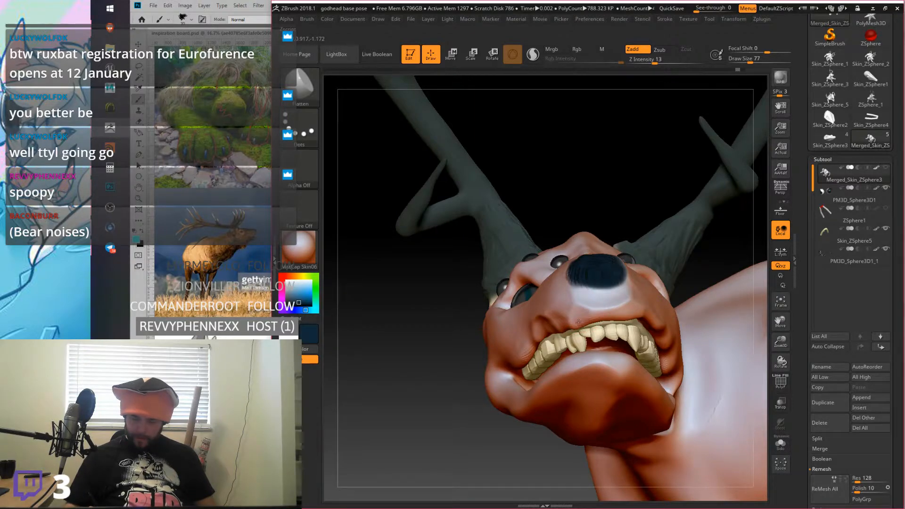
pyautogui.hotkey('ctrl', 'z')
# Step: Choose the Move brush and raise the upper lip edge above the side and front teeth
pyautogui.click(582, 354)
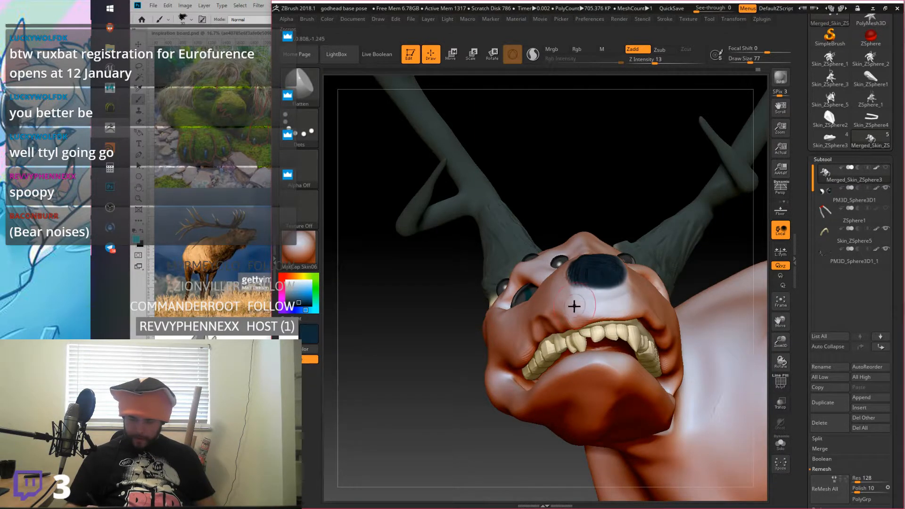
pyautogui.moveTo(575, 307); pyautogui.dragTo(558, 313, button='right')
pyautogui.moveTo(491, 321); pyautogui.dragTo(585, 293, button='right')
pyautogui.press('b')
pyautogui.click(469, 103)
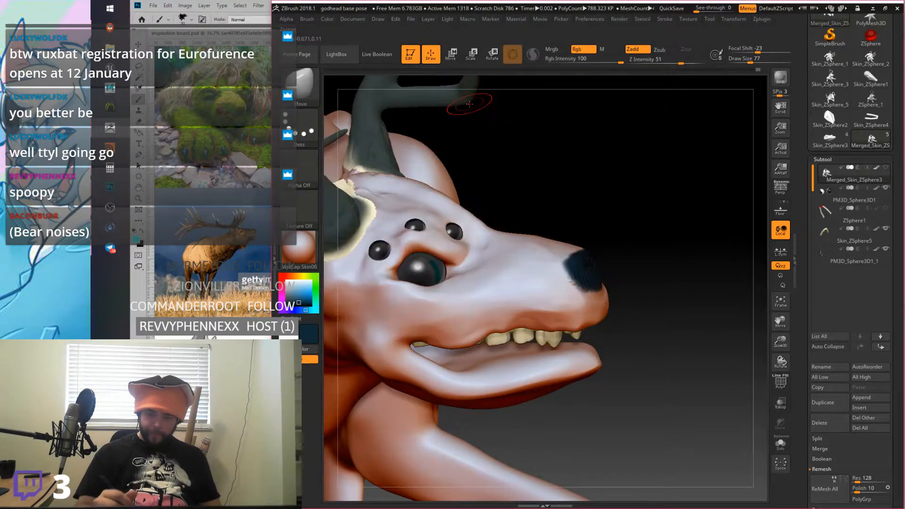
pyautogui.moveTo(508, 329); pyautogui.dragTo(524, 331)
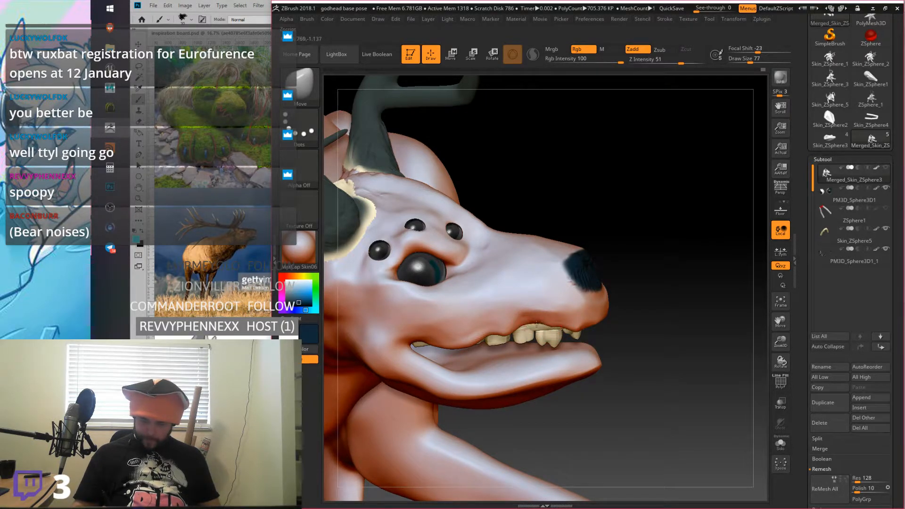
pyautogui.moveTo(576, 329); pyautogui.dragTo(568, 325)
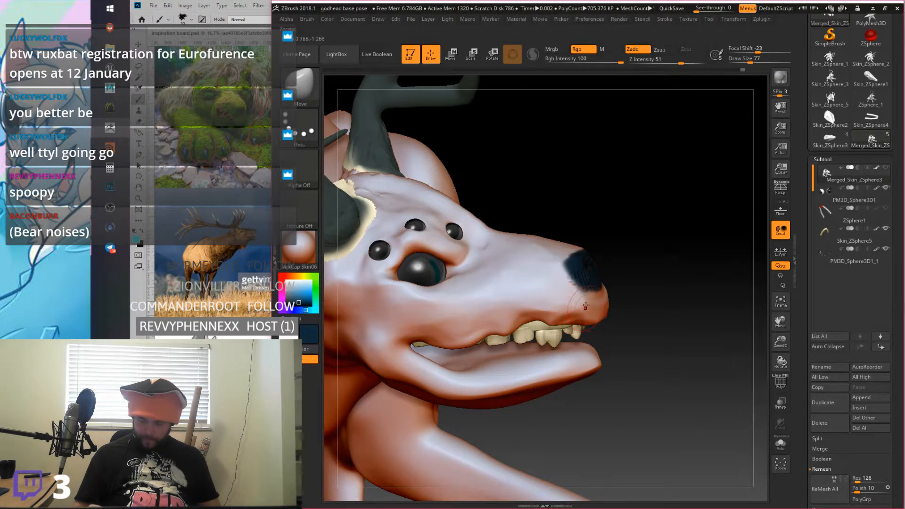
# Step: Enlarge the Move brush to draw size 158 and pull the upper lip below the nose upward
pyautogui.moveTo(660, 311); pyautogui.dragTo(596, 285)
pyautogui.moveTo(599, 290)
pyautogui.mouseDown(button='right')
pyautogui.moveTo(610, 309)
pyautogui.moveTo(632, 283)
pyautogui.mouseUp(button='right')
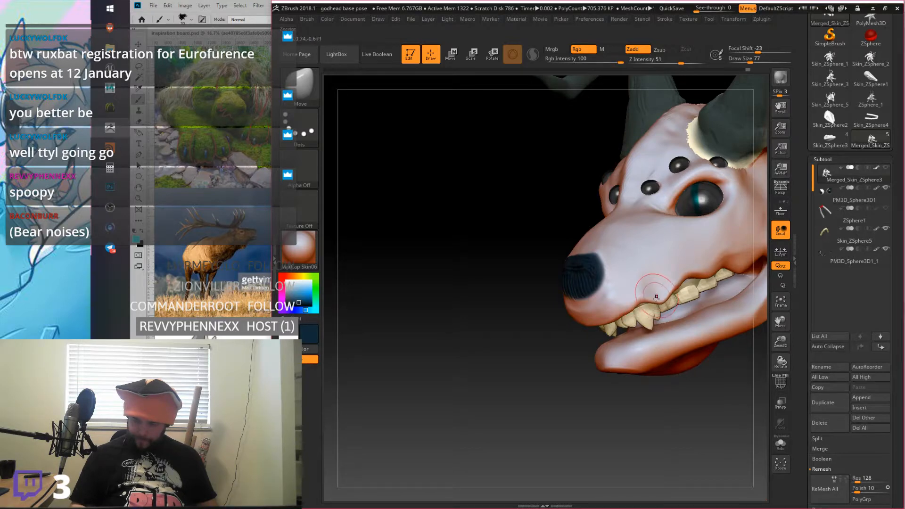
pyautogui.moveTo(651, 300)
pyautogui.mouseDown(button='right')
pyautogui.moveTo(640, 235)
pyautogui.moveTo(597, 260)
pyautogui.moveTo(649, 278)
pyautogui.mouseUp(button='right')
pyautogui.moveTo(544, 275); pyautogui.dragTo(559, 263)
pyautogui.moveTo(578, 279)
pyautogui.mouseDown(button='right')
pyautogui.moveTo(598, 263)
pyautogui.moveTo(600, 233)
pyautogui.mouseUp(button='right')
pyautogui.moveTo(749, 59); pyautogui.dragTo(760, 59)
pyautogui.moveTo(574, 293)
pyautogui.mouseDown()
pyautogui.moveTo(567, 289)
pyautogui.moveTo(577, 284)
pyautogui.mouseUp()
# Step: Reshape the upper lip around the front teeth with the Move brush, working from below and from the side
pyautogui.moveTo(577, 284)
pyautogui.mouseDown(button='right')
pyautogui.moveTo(660, 270)
pyautogui.moveTo(709, 312)
pyautogui.moveTo(669, 328)
pyautogui.moveTo(676, 283)
pyautogui.moveTo(659, 336)
pyautogui.mouseUp(button='right')
pyautogui.moveTo(622, 356)
pyautogui.mouseDown()
pyautogui.moveTo(606, 361)
pyautogui.moveTo(601, 349)
pyautogui.moveTo(606, 365)
pyautogui.mouseUp()
pyautogui.moveTo(673, 317); pyautogui.dragTo(624, 332, button='right')
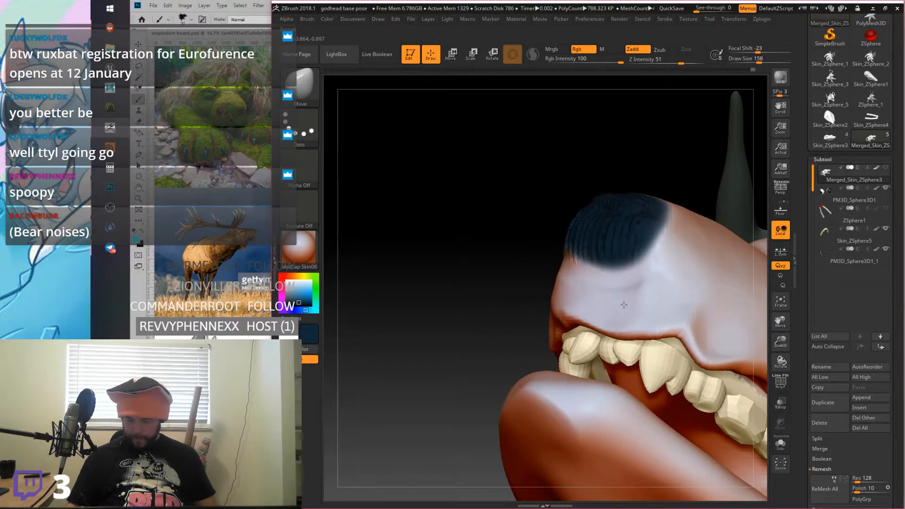
pyautogui.moveTo(635, 293); pyautogui.dragTo(683, 312, button='right')
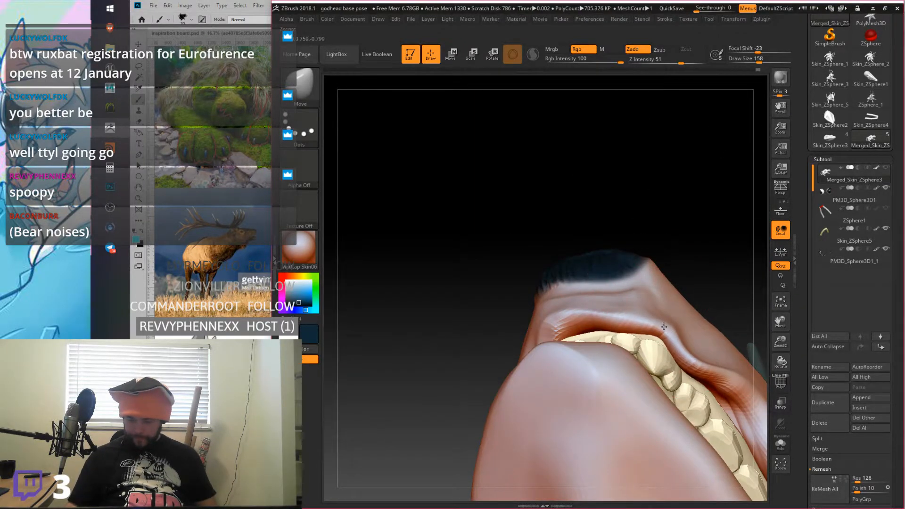
pyautogui.moveTo(582, 320)
pyautogui.mouseDown(button='right')
pyautogui.moveTo(590, 307)
pyautogui.moveTo(579, 331)
pyautogui.moveTo(590, 285)
pyautogui.moveTo(667, 252)
pyautogui.moveTo(684, 310)
pyautogui.moveTo(596, 301)
pyautogui.mouseUp(button='right')
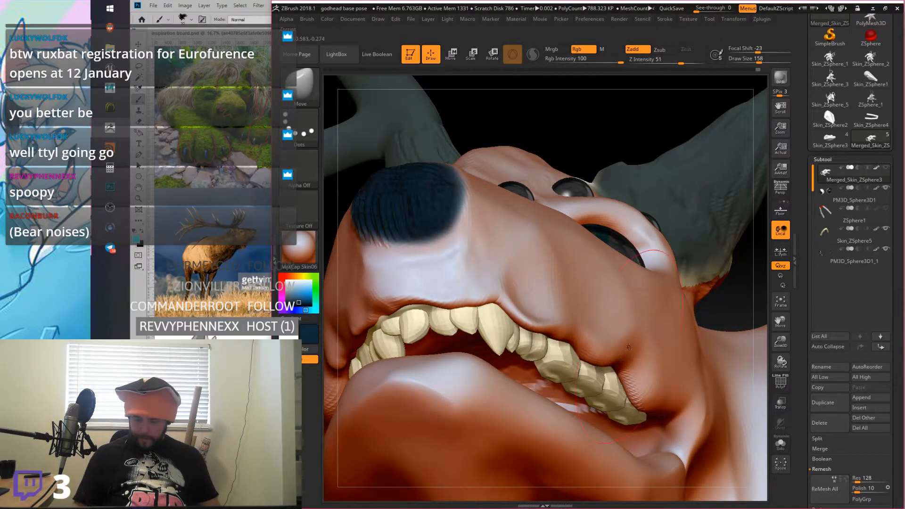
pyautogui.moveTo(629, 354)
pyautogui.mouseDown(button='right')
pyautogui.moveTo(622, 313)
pyautogui.moveTo(615, 325)
pyautogui.moveTo(632, 317)
pyautogui.moveTo(619, 371)
pyautogui.mouseUp(button='right')
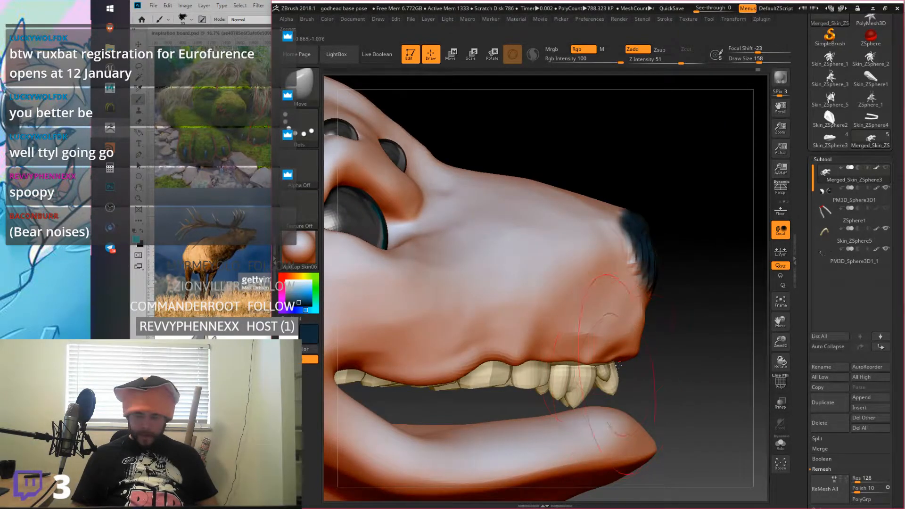
# Step: Select the teeth subtool Skin_ZSphere5, turn on its polyframe display, and isolate the front teeth's polygroup before showing all teeth again
pyautogui.click(825, 233)
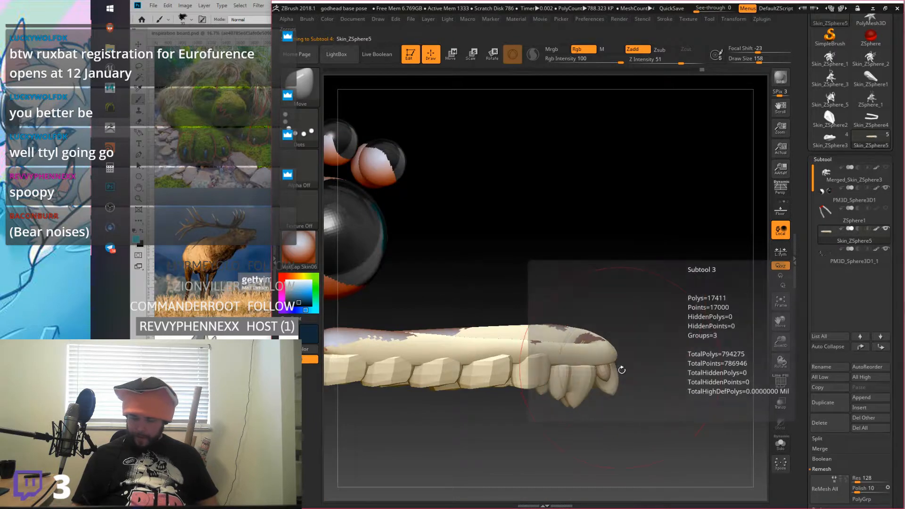
pyautogui.click(781, 382)
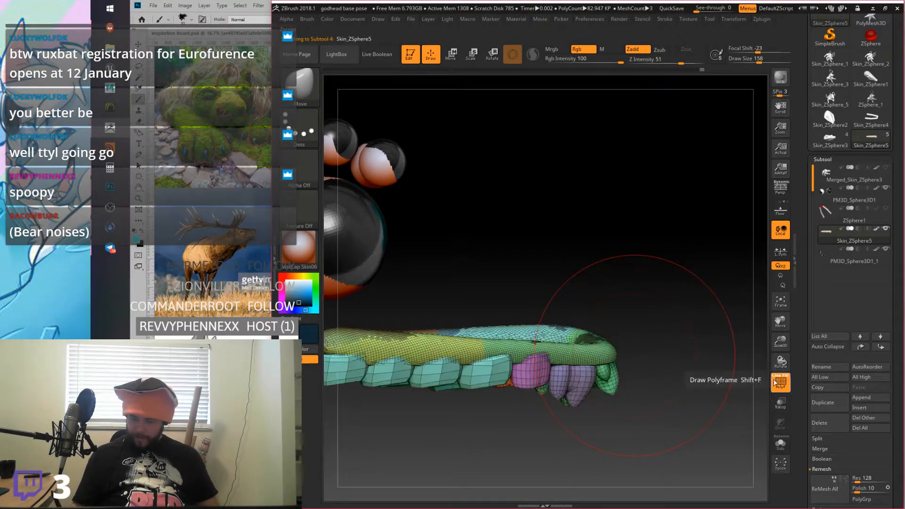
pyautogui.keyDown('ctrl'); pyautogui.keyDown('shift'); pyautogui.click(607, 377); pyautogui.keyUp('shift'); pyautogui.keyUp('ctrl')
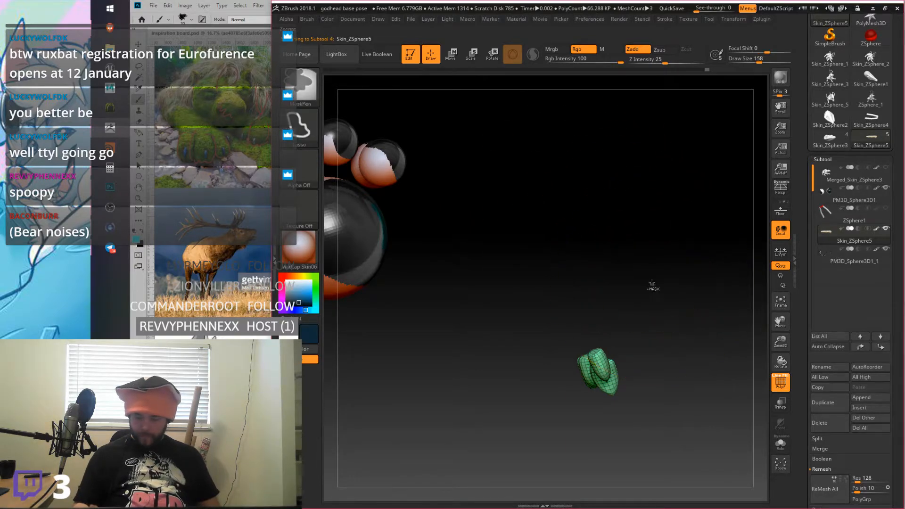
pyautogui.press('ctrl')
pyautogui.press('ctrl')
pyautogui.press('shift')
pyautogui.keyDown('ctrl'); pyautogui.keyDown('shift'); pyautogui.click(650, 283); pyautogui.keyUp('shift'); pyautogui.keyUp('ctrl')
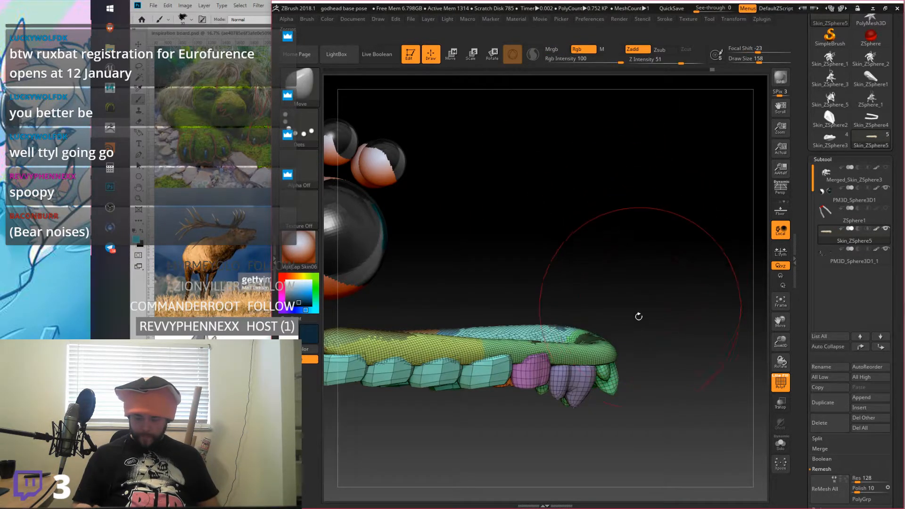
# Step: Mask everything in the teeth subtool except the front teeth's polygroup and switch to the Rotate gizmo
pyautogui.press('shift')
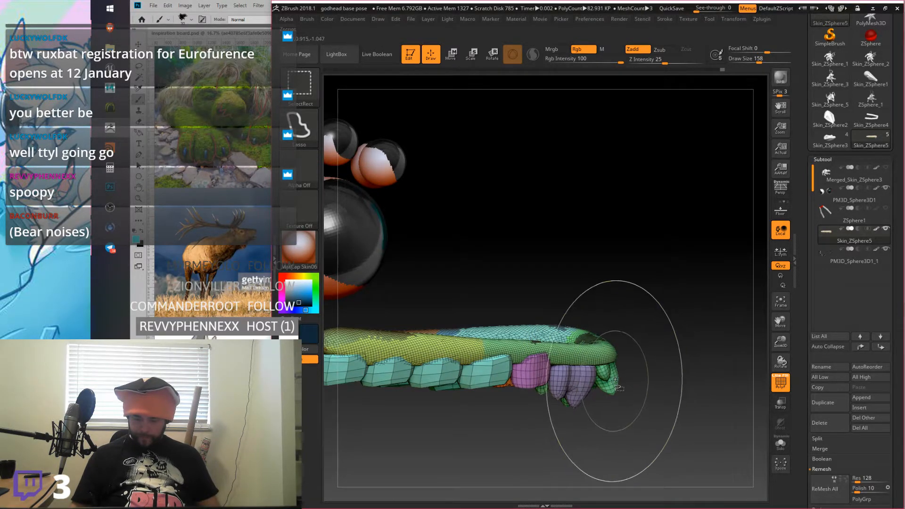
pyautogui.press('shift')
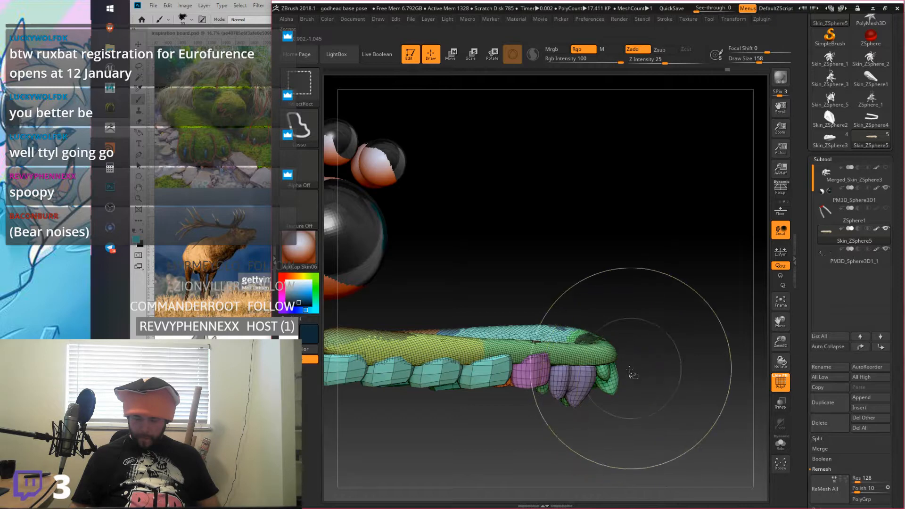
pyautogui.keyDown('ctrl'); pyautogui.keyDown('shift'); pyautogui.click(618, 389); pyautogui.keyUp('shift'); pyautogui.keyUp('ctrl')
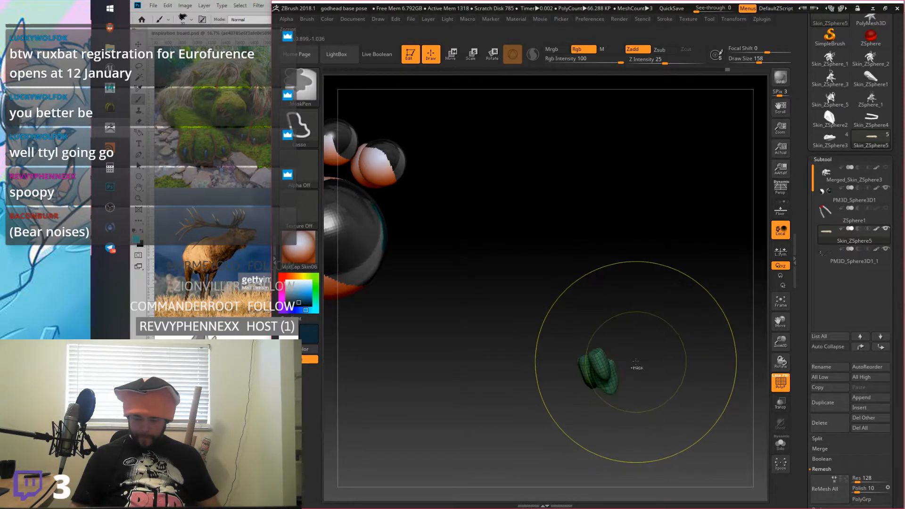
pyautogui.keyDown('ctrl'); pyautogui.keyDown('shift'); pyautogui.click(649, 346); pyautogui.keyUp('shift'); pyautogui.keyUp('ctrl')
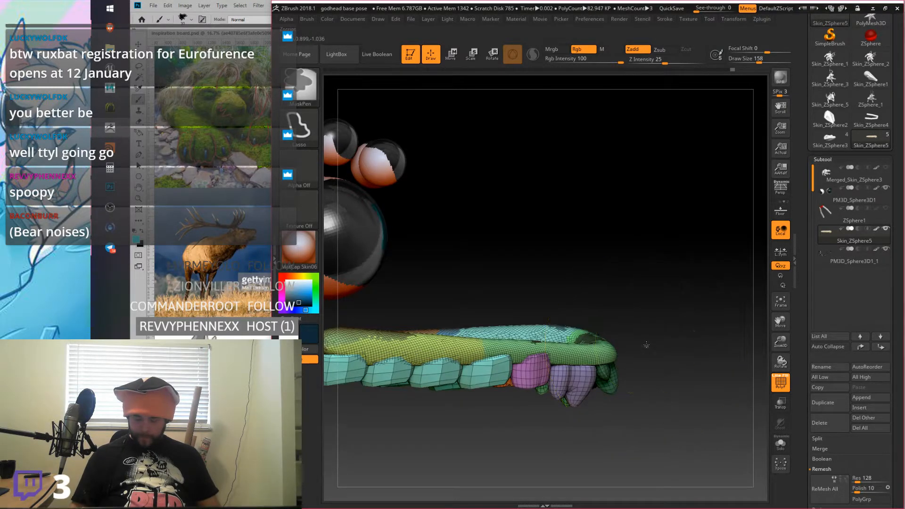
pyautogui.press('r')
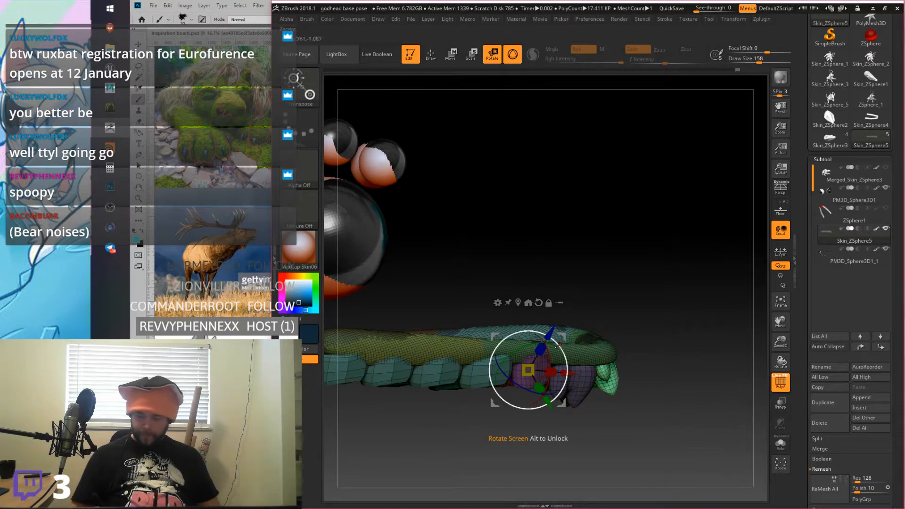
# Step: Try to position the transform gizmo on the upper teeth, and turn off the polyframe display
pyautogui.moveTo(562, 337); pyautogui.dragTo(563, 310)
pyautogui.moveTo(619, 279); pyautogui.dragTo(570, 291)
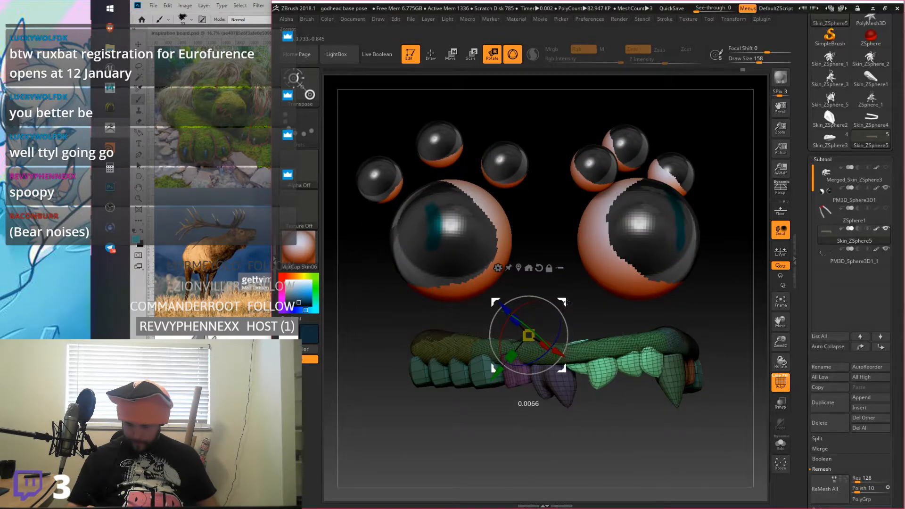
pyautogui.moveTo(571, 297); pyautogui.dragTo(683, 279)
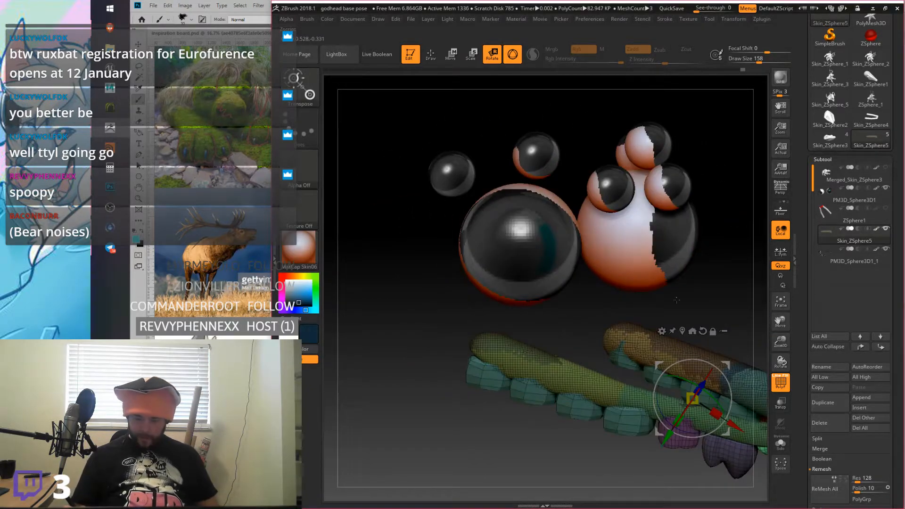
pyautogui.keyDown('alt'); pyautogui.moveTo(680, 321); pyautogui.dragTo(648, 297); pyautogui.keyUp('alt')
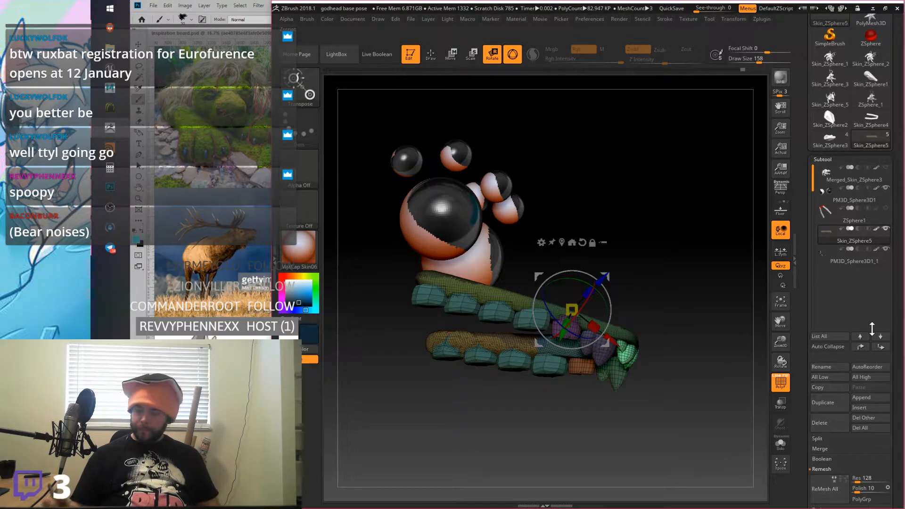
pyautogui.click(778, 380)
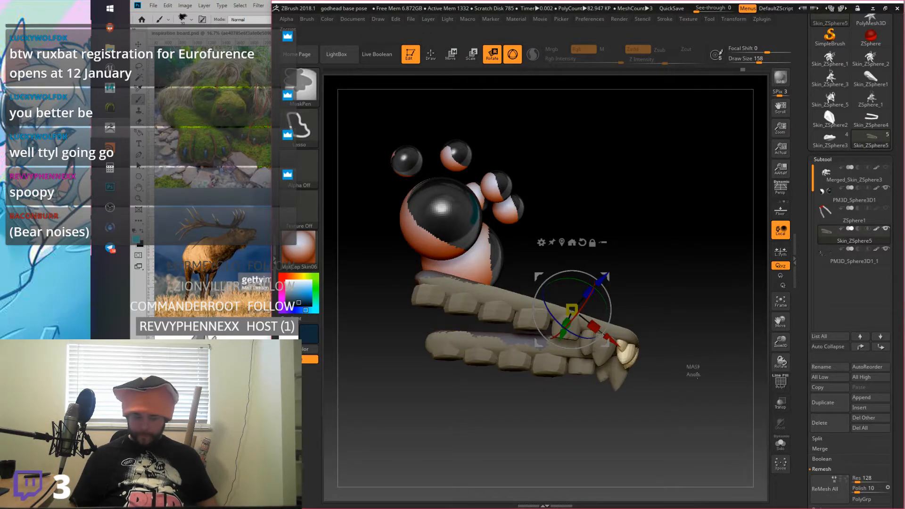
# Step: Make the body subtool Merged_Skin_ZSphere3 visible alongside the teeth and select it to check the mouth from the side
pyautogui.click(884, 168)
pyautogui.click(834, 178)
pyautogui.moveTo(736, 279)
pyautogui.mouseDown()
pyautogui.moveTo(651, 279)
pyautogui.moveTo(723, 269)
pyautogui.mouseUp()
pyautogui.keyDown('alt'); pyautogui.moveTo(714, 311); pyautogui.dragTo(507, 351, button='right'); pyautogui.keyUp('alt')
pyautogui.keyDown('alt'); pyautogui.moveTo(648, 301); pyautogui.dragTo(533, 270, button='right'); pyautogui.keyUp('alt')
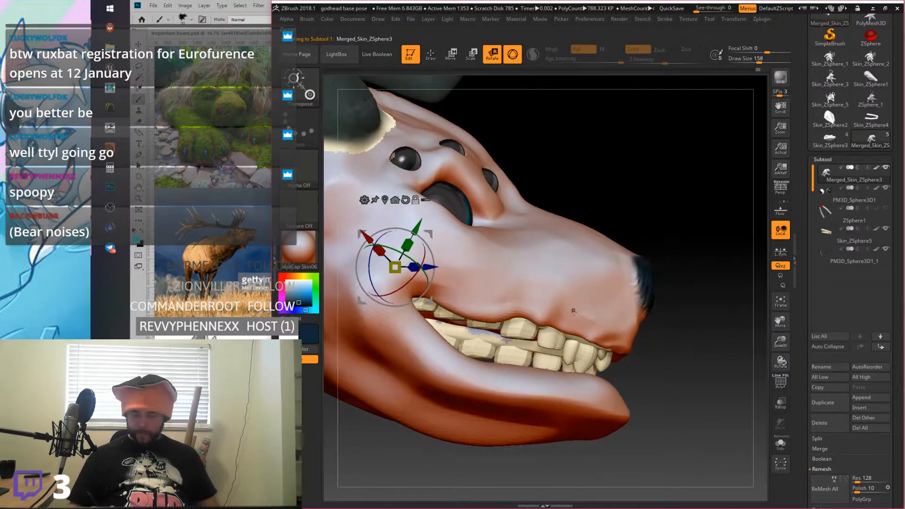
pyautogui.moveTo(622, 290); pyautogui.dragTo(656, 313)
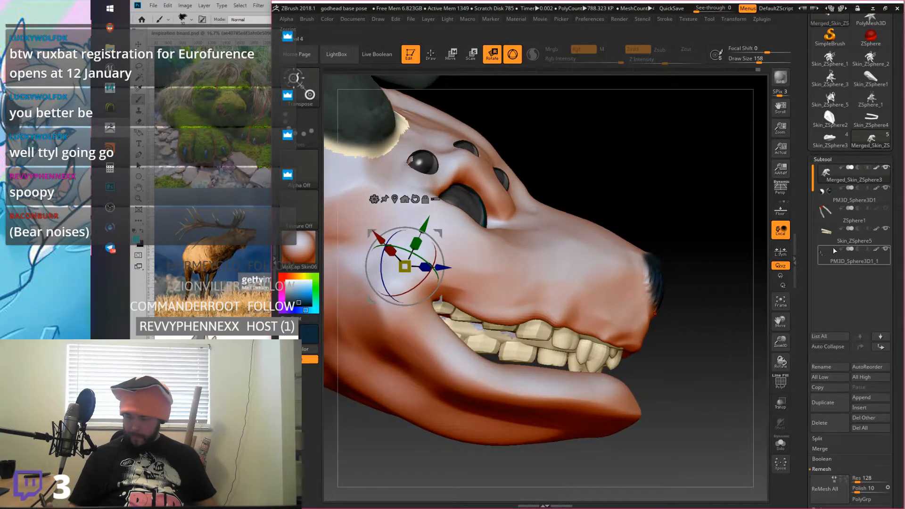
# Step: Select the teeth subtool Skin_ZSphere5, mask all but single upper front teeth, and reposition those teeth against the raised lip
pyautogui.click(831, 235)
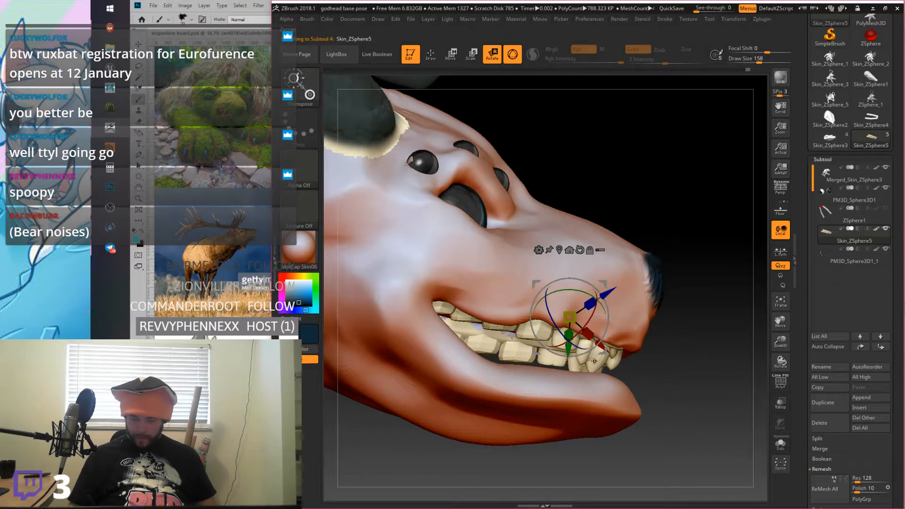
pyautogui.keyDown('ctrl'); pyautogui.click(595, 361); pyautogui.keyUp('ctrl')
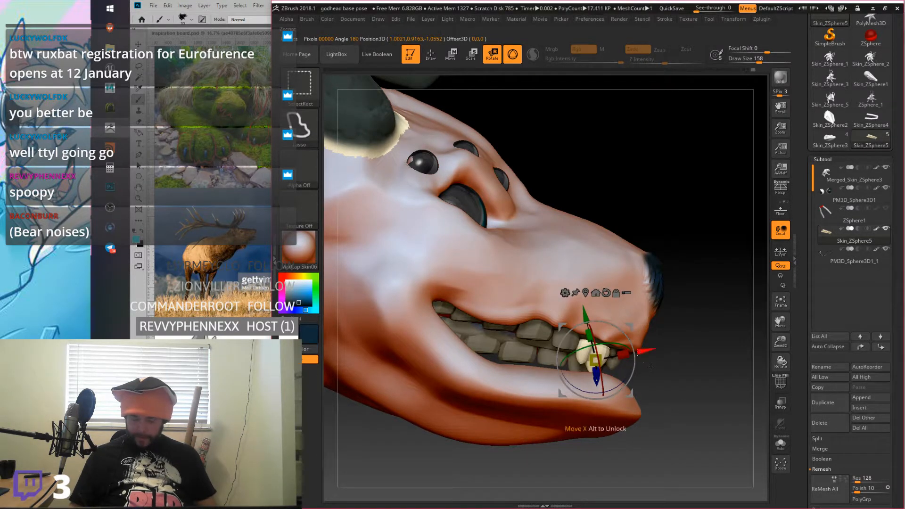
pyautogui.moveTo(588, 330); pyautogui.dragTo(589, 321)
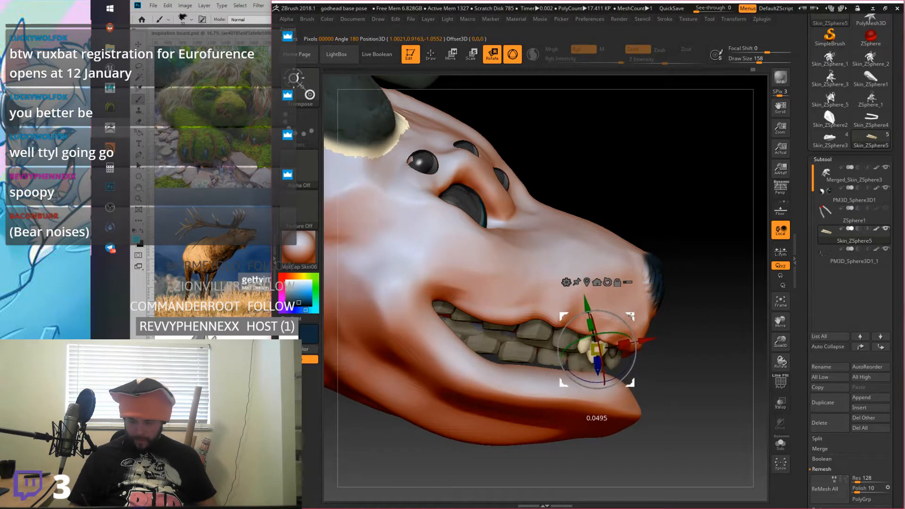
pyautogui.moveTo(631, 318); pyautogui.dragTo(689, 352, button='right')
pyautogui.click(688, 374)
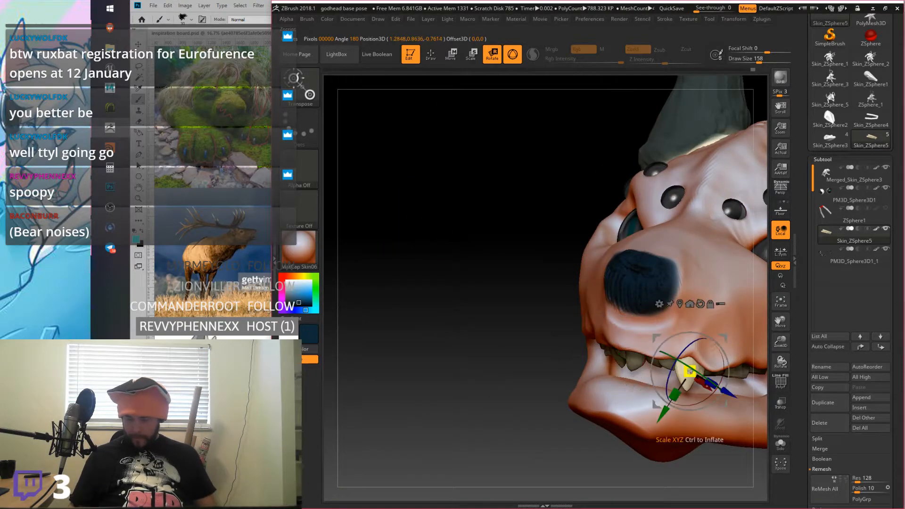
pyautogui.moveTo(722, 377); pyautogui.dragTo(698, 306, button='right')
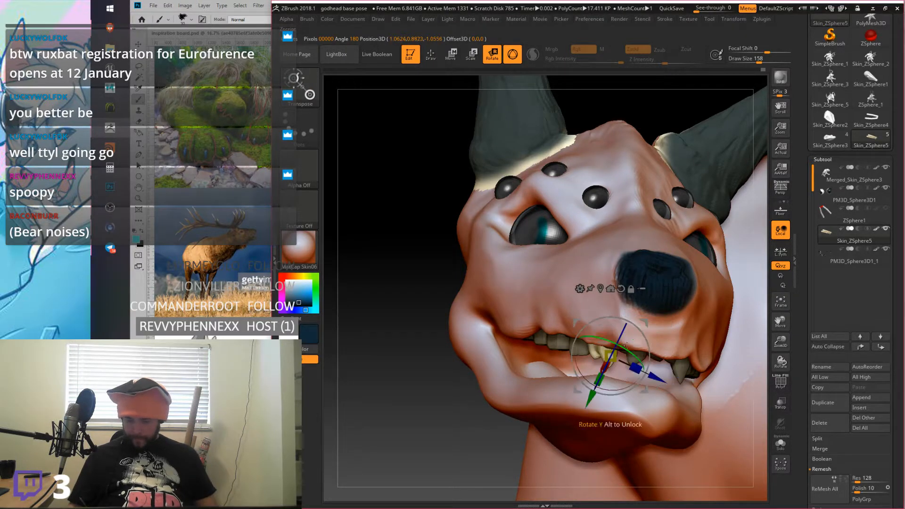
pyautogui.moveTo(645, 328); pyautogui.dragTo(688, 296, button='right')
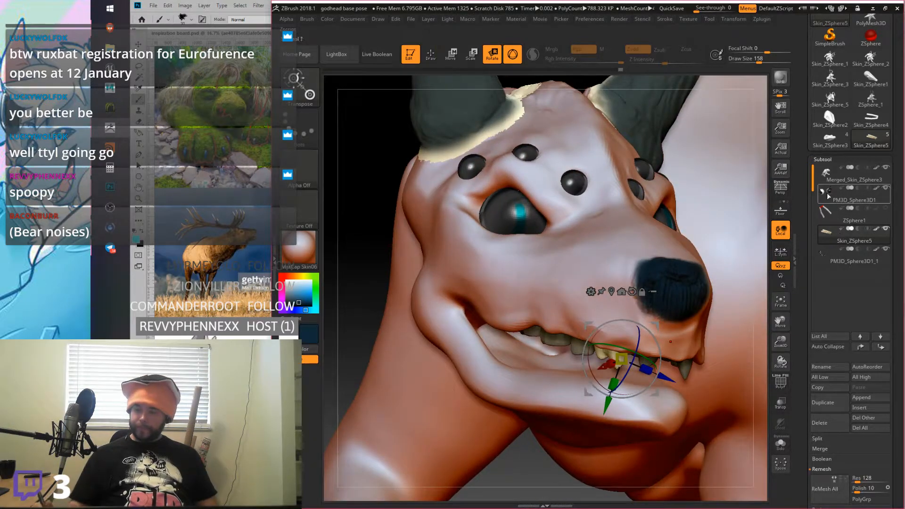
# Step: Select the body subtool Merged_Skin_ZSphere3, return to Draw mode, and check the head from several angles
pyautogui.click(826, 173)
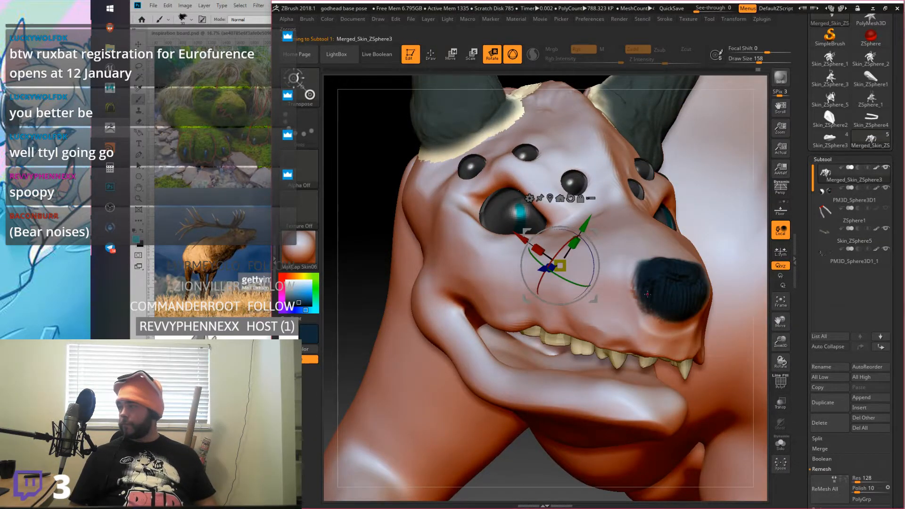
pyautogui.keyDown('alt'); pyautogui.moveTo(681, 311); pyautogui.dragTo(714, 223, button='right'); pyautogui.keyUp('alt')
pyautogui.moveTo(712, 190); pyautogui.dragTo(685, 330, button='right')
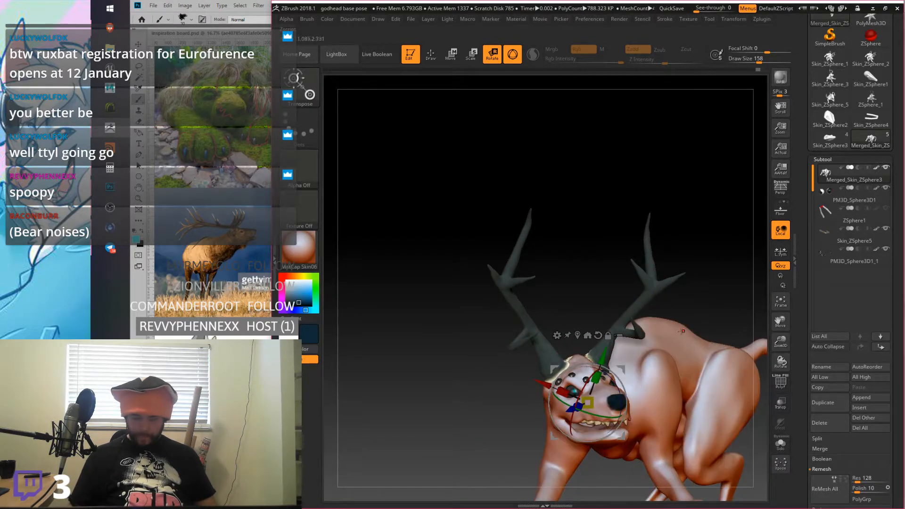
pyautogui.click(431, 54)
pyautogui.moveTo(622, 263)
pyautogui.mouseDown(button='right')
pyautogui.moveTo(703, 309)
pyautogui.moveTo(634, 255)
pyautogui.moveTo(683, 263)
pyautogui.moveTo(661, 279)
pyautogui.moveTo(666, 285)
pyautogui.mouseUp(button='right')
pyautogui.moveTo(579, 296)
pyautogui.keyDown('alt'); pyautogui.mouseDown(button='right')
pyautogui.moveTo(727, 324)
pyautogui.moveTo(618, 317)
pyautogui.moveTo(642, 327)
pyautogui.mouseUp(button='right'); pyautogui.keyUp('alt')
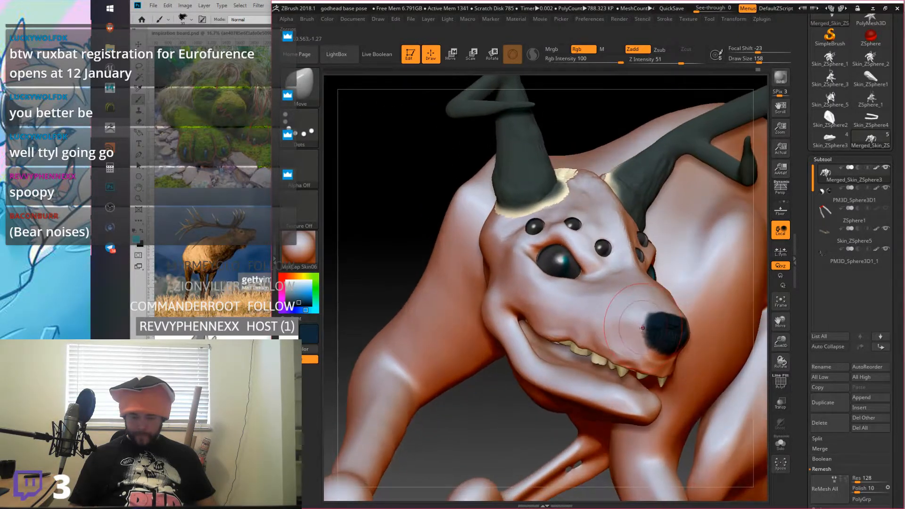
pyautogui.moveTo(653, 284); pyautogui.dragTo(672, 312, button='right')
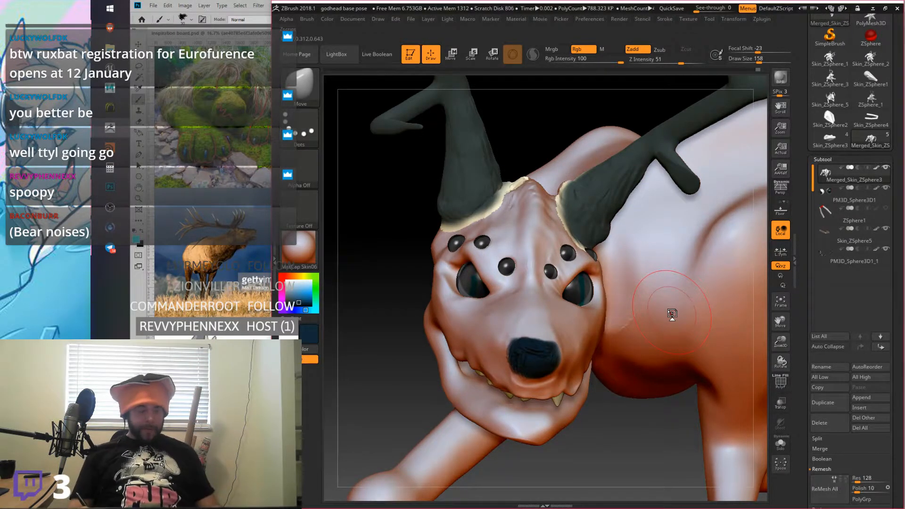
pyautogui.moveTo(642, 330); pyautogui.dragTo(637, 335)
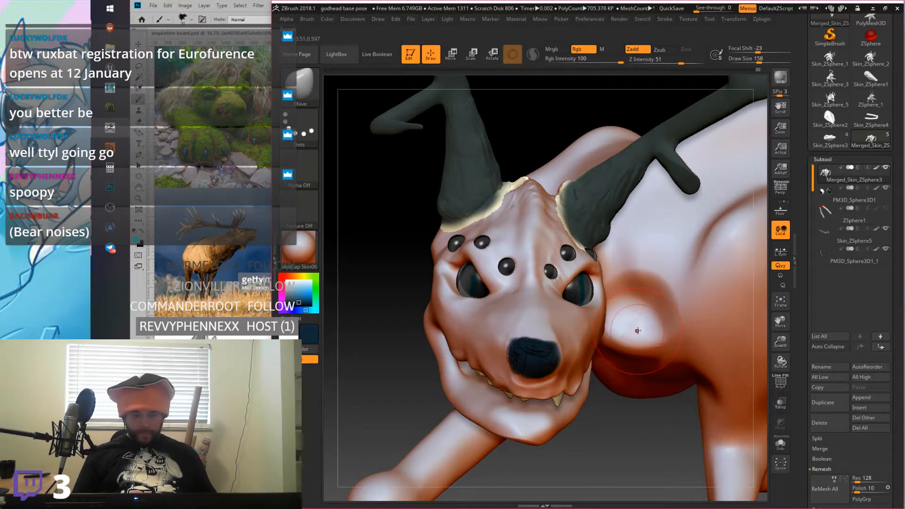
pyautogui.hotkey('ctrl', 'z')
pyautogui.hotkey('ctrl', 'z')
# Step: Bring the whole creature into view and save the project under its existing name, godhead base pose
pyautogui.moveTo(648, 325)
pyautogui.keyDown('ctrl'); pyautogui.mouseDown(button='right')
pyautogui.moveTo(635, 265)
pyautogui.moveTo(482, 265)
pyautogui.mouseUp(button='right'); pyautogui.keyUp('ctrl')
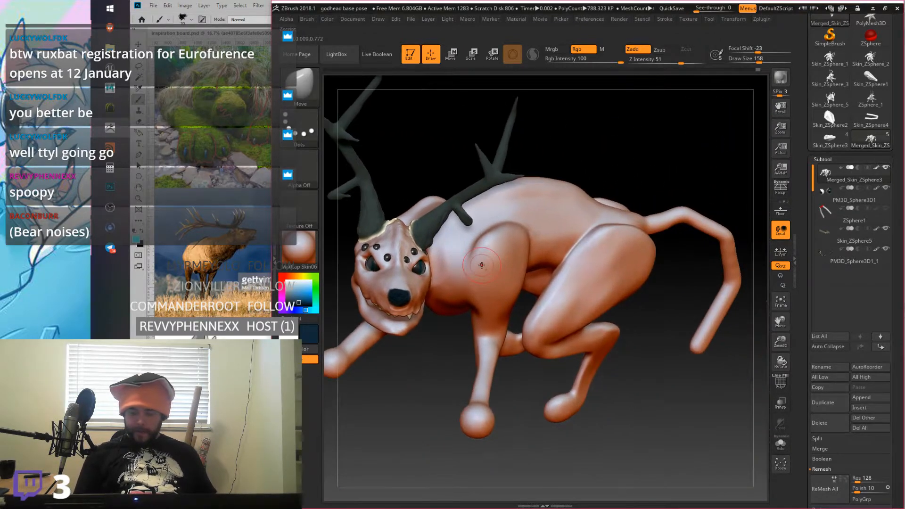
pyautogui.moveTo(578, 315)
pyautogui.mouseDown(button='right')
pyautogui.moveTo(645, 296)
pyautogui.moveTo(663, 303)
pyautogui.moveTo(688, 289)
pyautogui.moveTo(507, 293)
pyautogui.moveTo(668, 287)
pyautogui.moveTo(708, 253)
pyautogui.moveTo(685, 263)
pyautogui.mouseUp(button='right')
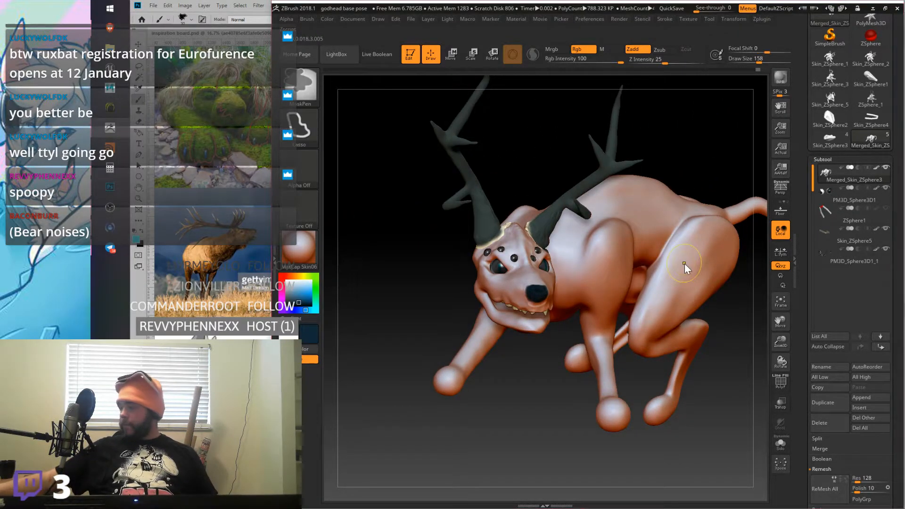
pyautogui.hotkey('ctrl', 's')
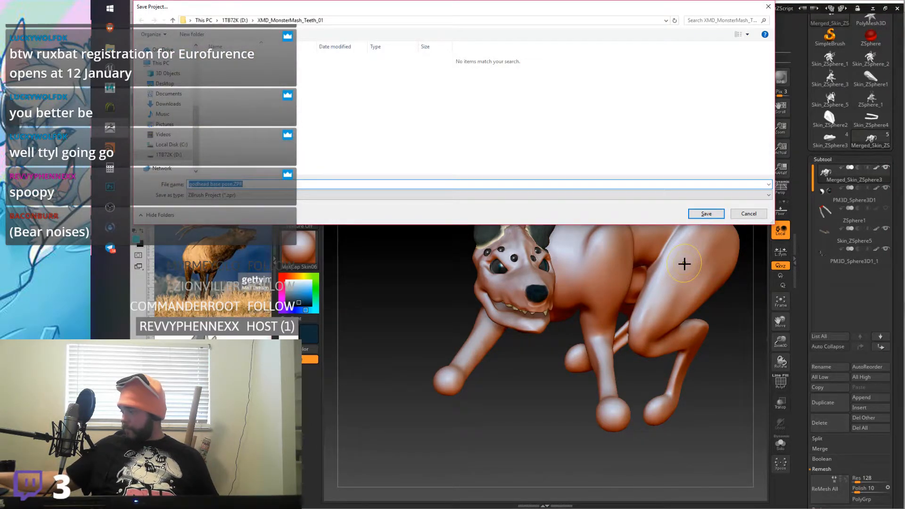
pyautogui.press('Return')
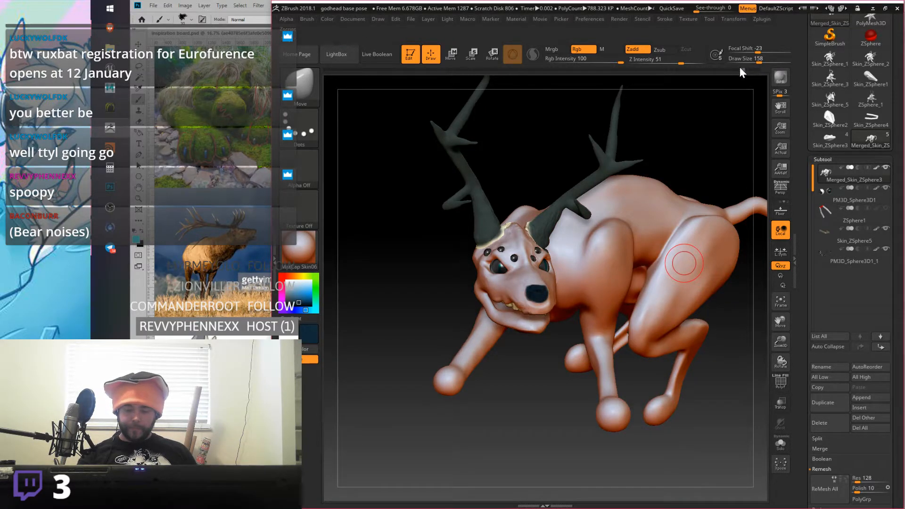
# Step: Scrub back through the body's undo history to review earlier sculpt stages, and return to the latest state
pyautogui.moveTo(737, 71); pyautogui.dragTo(653, 61)
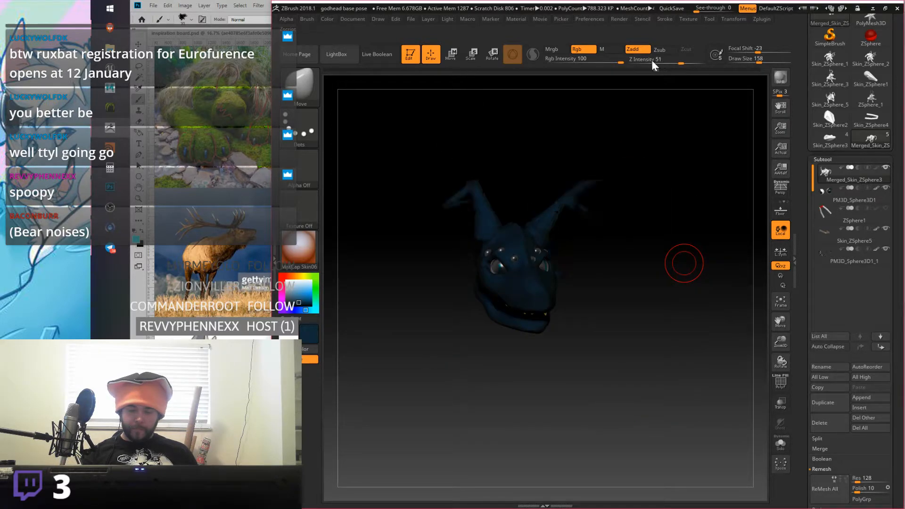
pyautogui.moveTo(592, 62); pyautogui.dragTo(580, 62)
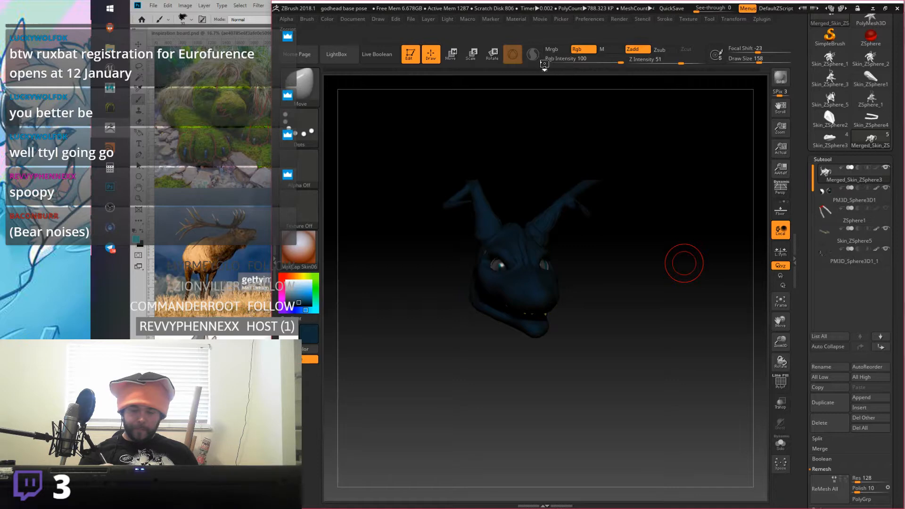
pyautogui.moveTo(530, 65)
pyautogui.mouseDown()
pyautogui.moveTo(369, 93)
pyautogui.moveTo(331, 90)
pyautogui.moveTo(805, 69)
pyautogui.mouseUp()
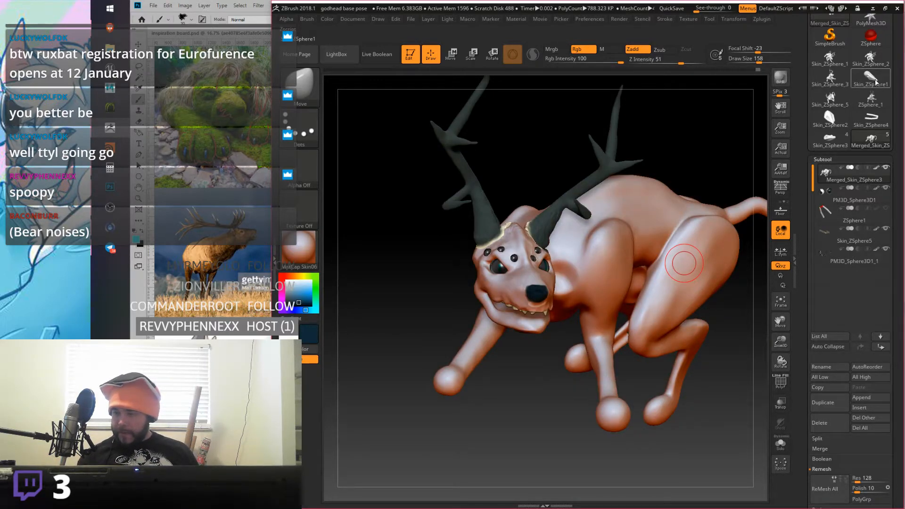
# Step: Apply the MatCap White Cavity material and switch to the earlier tool Skin_ZSphere3, showing the creature posed on its rocky base
pyautogui.moveTo(834, 103)
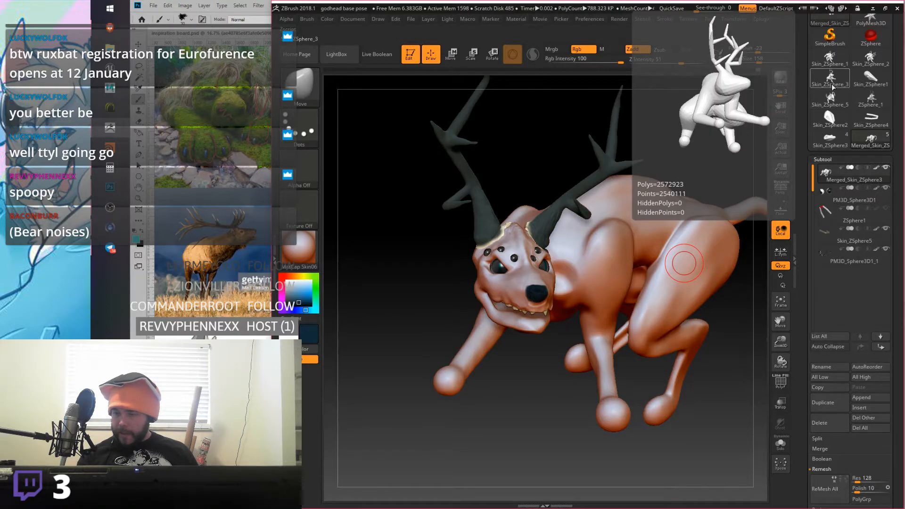
pyautogui.moveTo(832, 124)
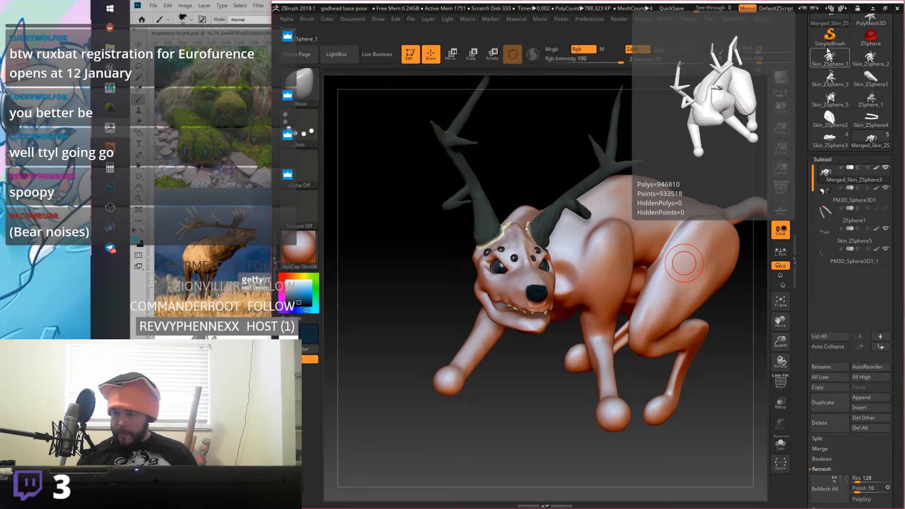
pyautogui.click(829, 52)
pyautogui.click(829, 118)
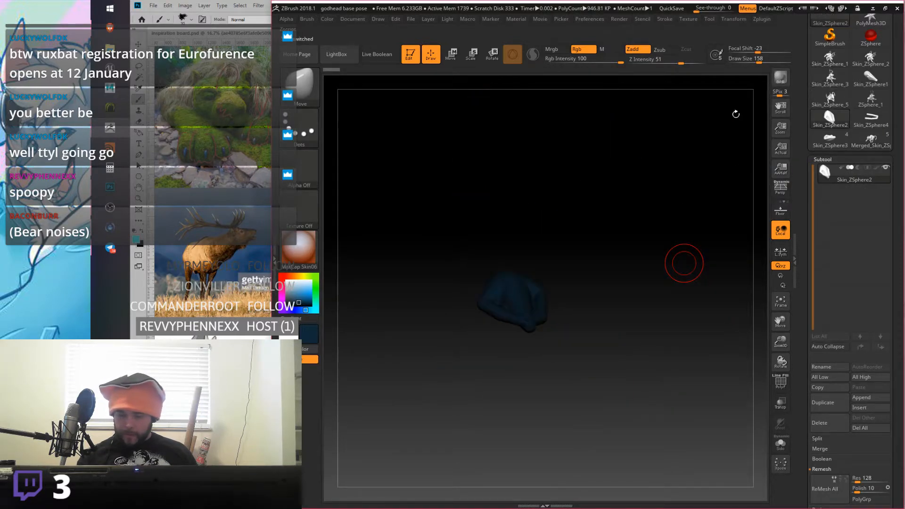
pyautogui.click(298, 269)
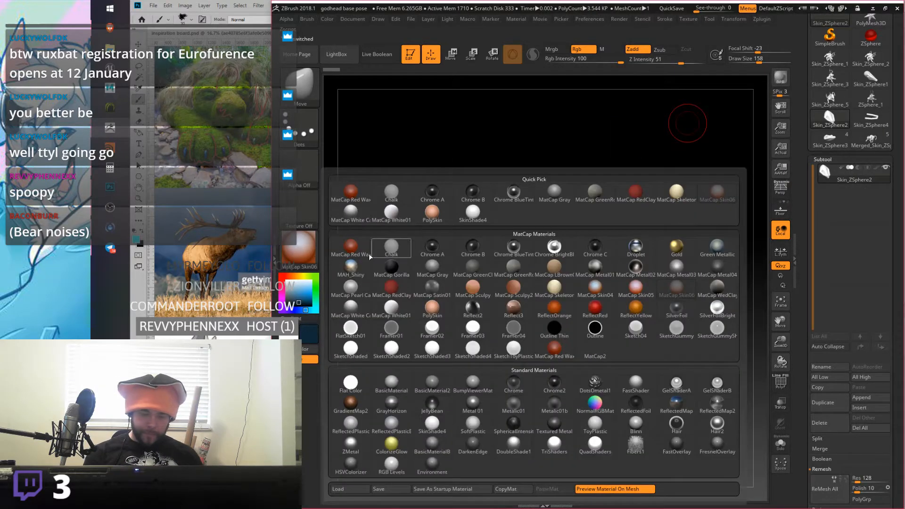
pyautogui.click(357, 316)
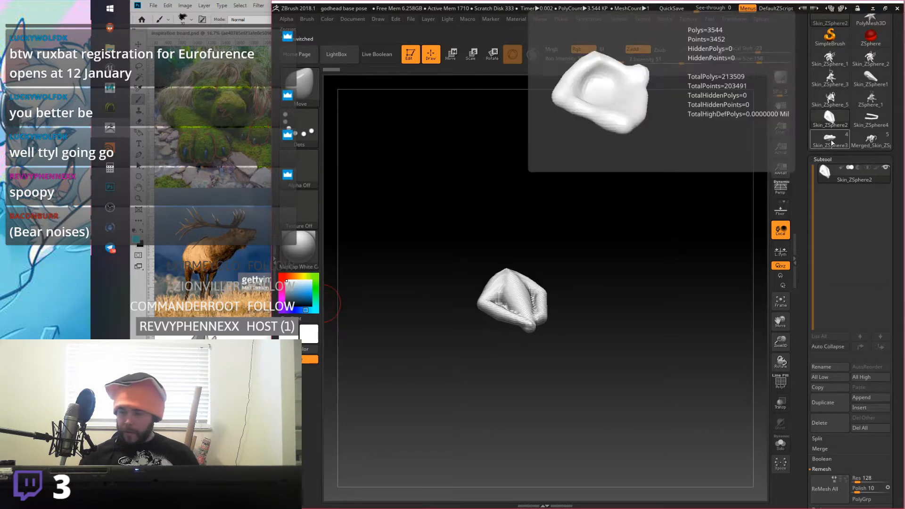
pyautogui.click(832, 140)
pyautogui.moveTo(707, 264)
pyautogui.mouseDown(button='right')
pyautogui.moveTo(618, 285)
pyautogui.moveTo(621, 274)
pyautogui.mouseUp(button='right')
pyautogui.moveTo(595, 331); pyautogui.dragTo(603, 330, button='right')
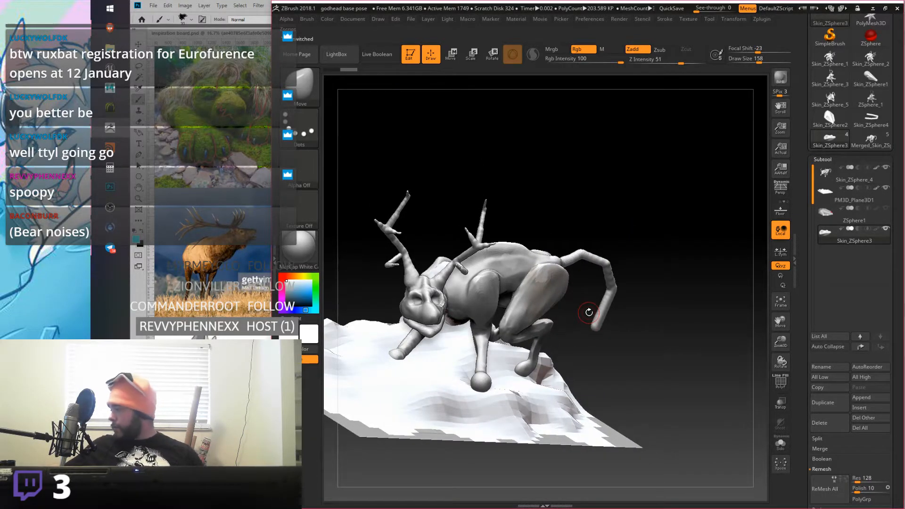
# Step: Capture a screen region around the posed creature and its rocky base, and copy the image to the clipboard
pyautogui.press('Print')
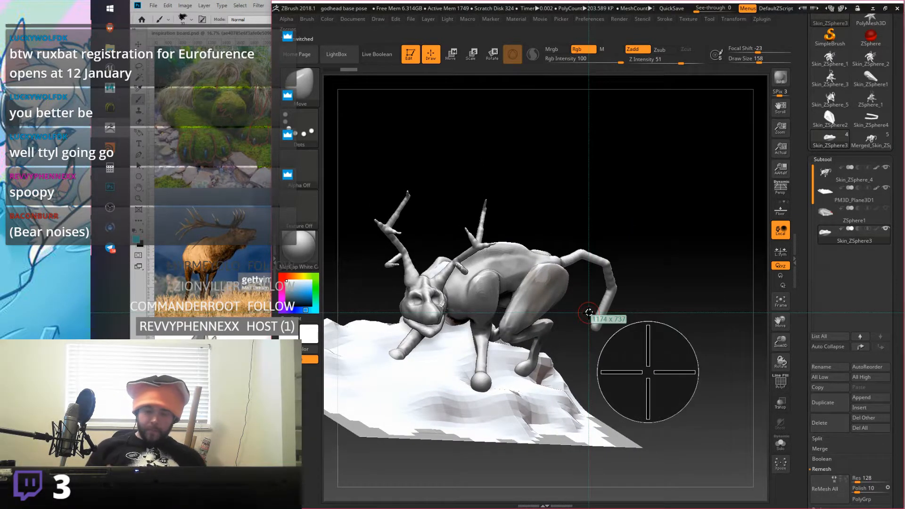
pyautogui.moveTo(340, 170); pyautogui.dragTo(634, 403)
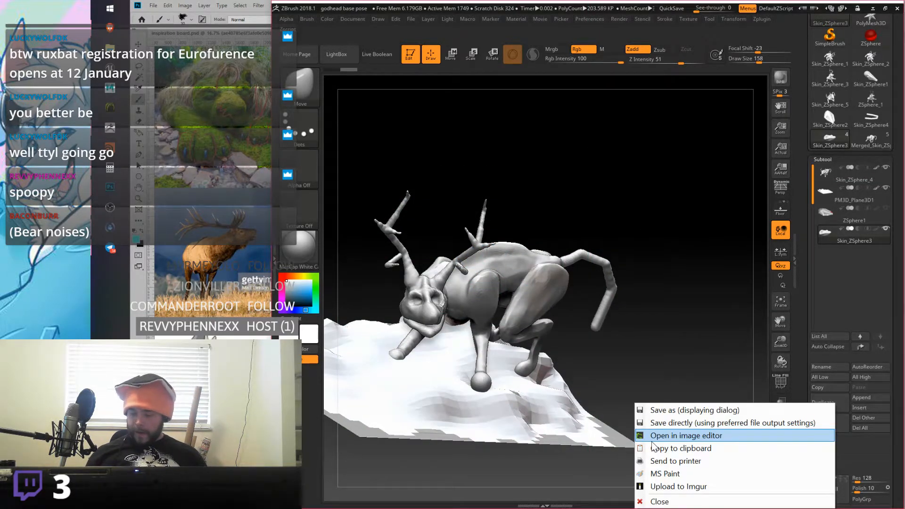
pyautogui.click(705, 448)
# Step: Switch to Photoshop, create a new document, and paste the captured image of the creature into it
pyautogui.hotkey('alt', 'Tab')
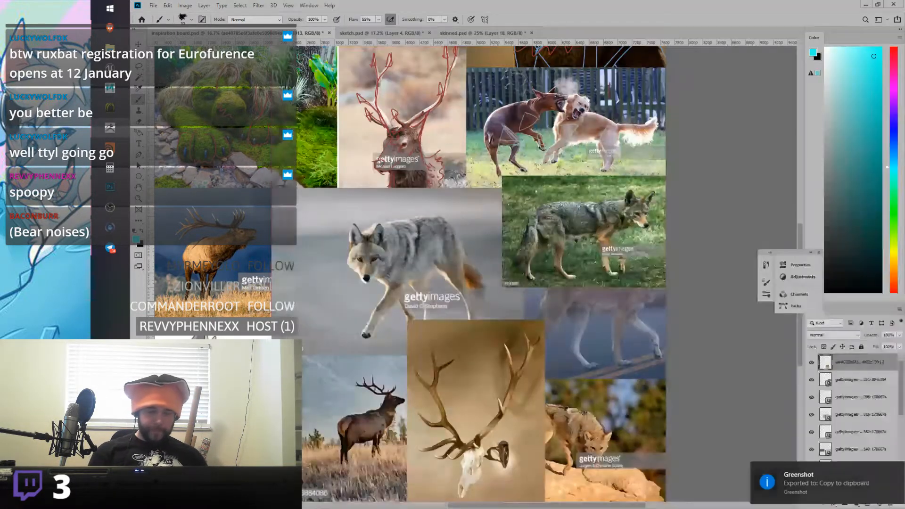
pyautogui.rightClick(549, 34)
pyautogui.rightClick(569, 31)
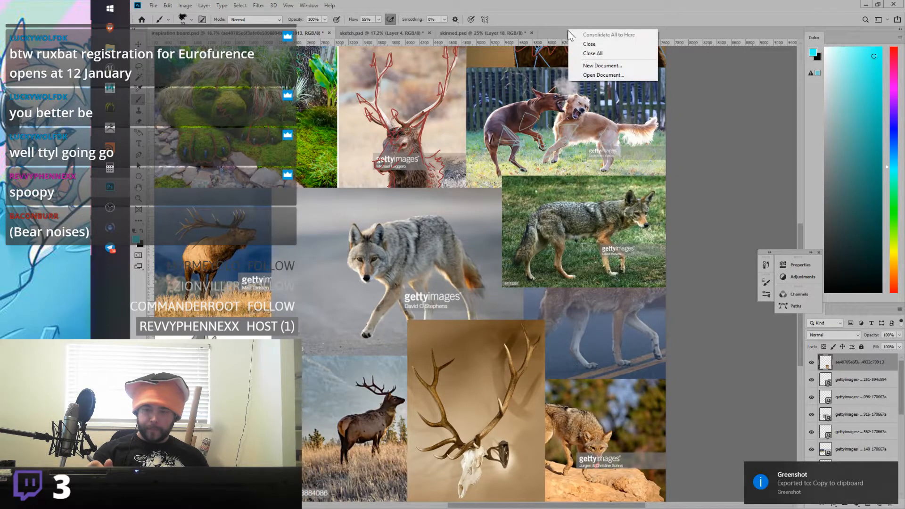
pyautogui.click(590, 66)
pyautogui.click(629, 393)
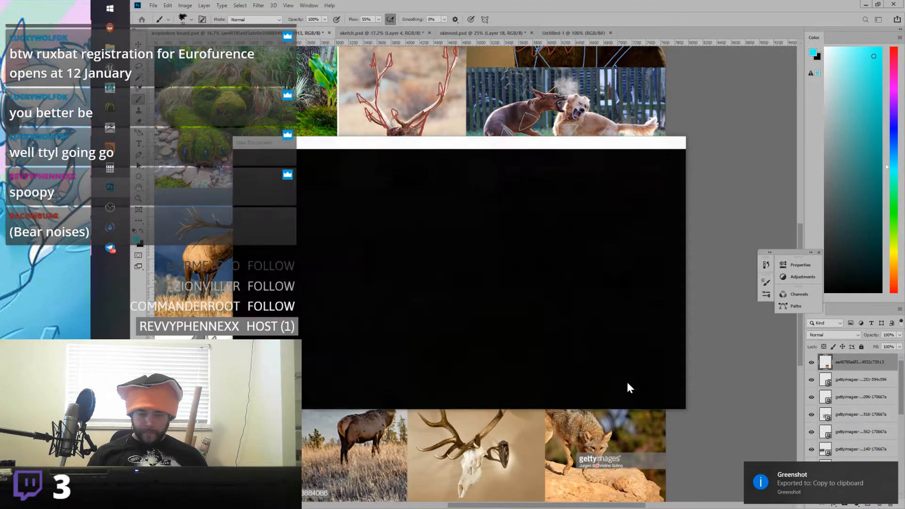
pyautogui.rightClick(499, 301)
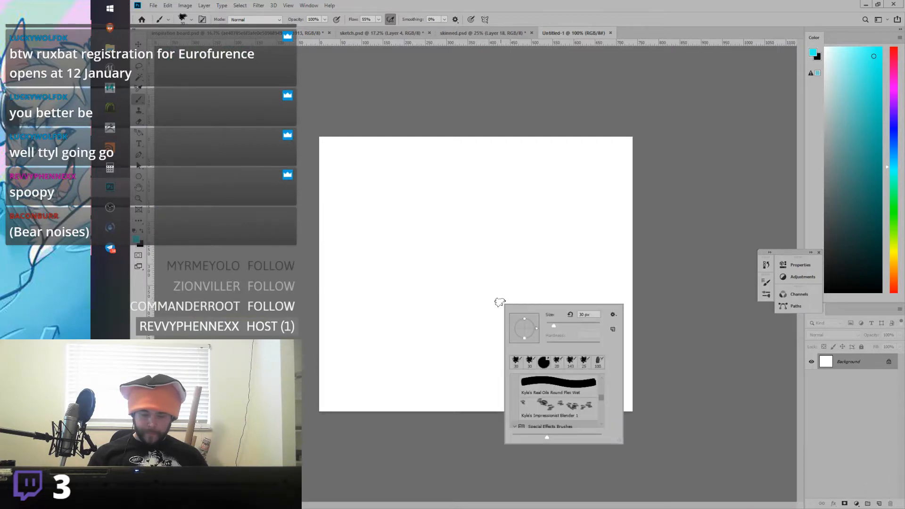
pyautogui.click(168, 5)
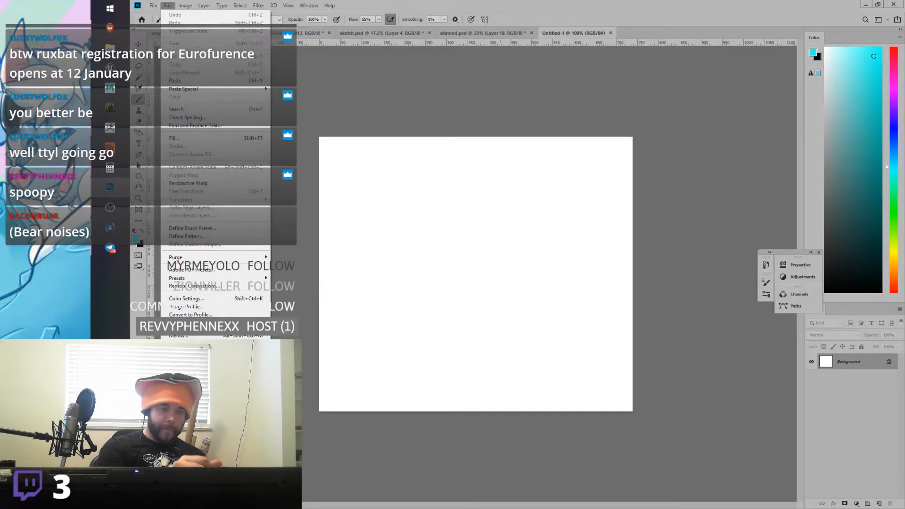
pyautogui.click(197, 82)
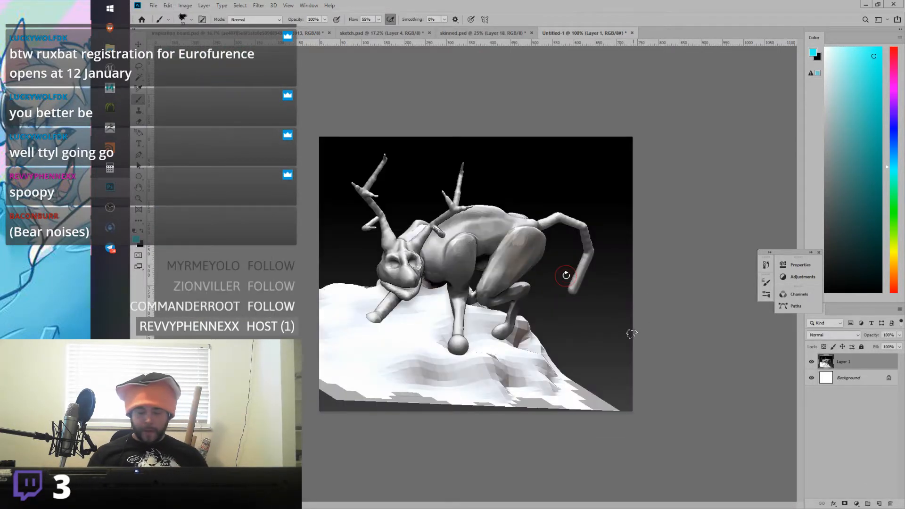
# Step: Switch back to ZBrush, load the tool Merged_Skin_ZSphere3, and apply the PolySkin material
pyautogui.click(116, 129)
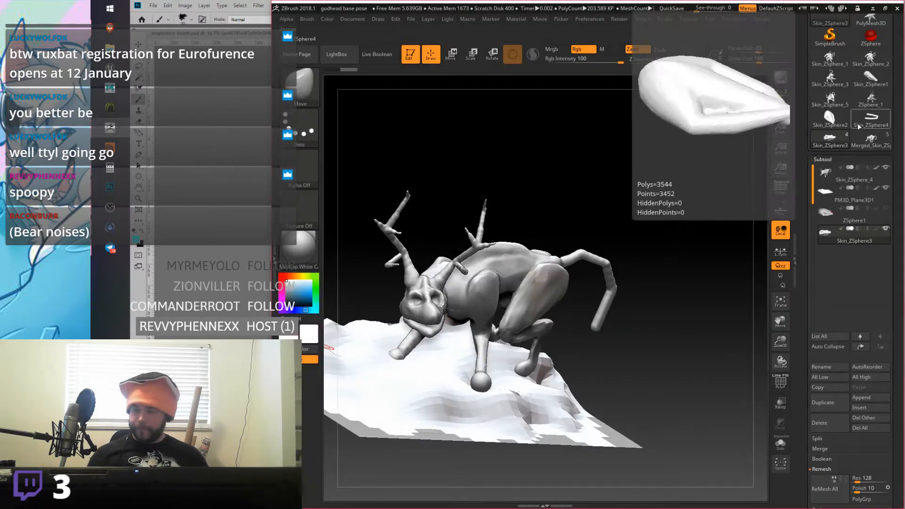
pyautogui.click(871, 139)
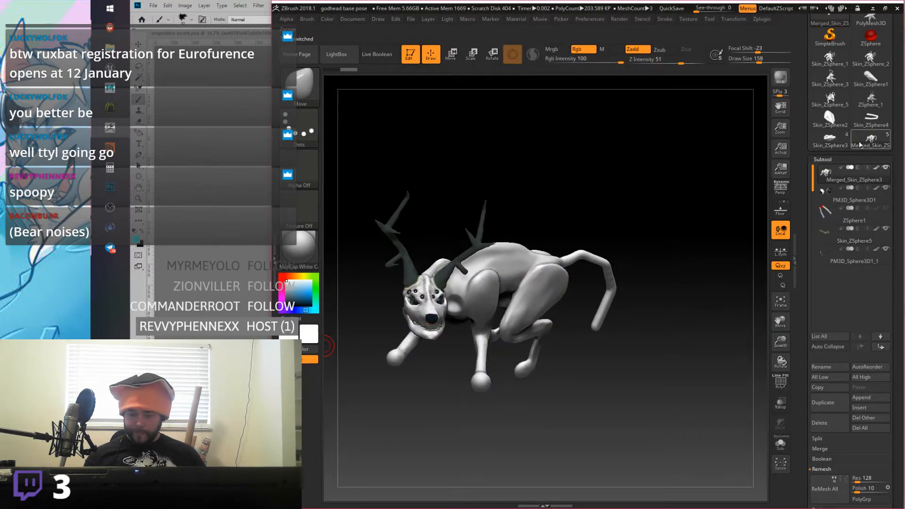
pyautogui.click(309, 252)
pyautogui.click(433, 307)
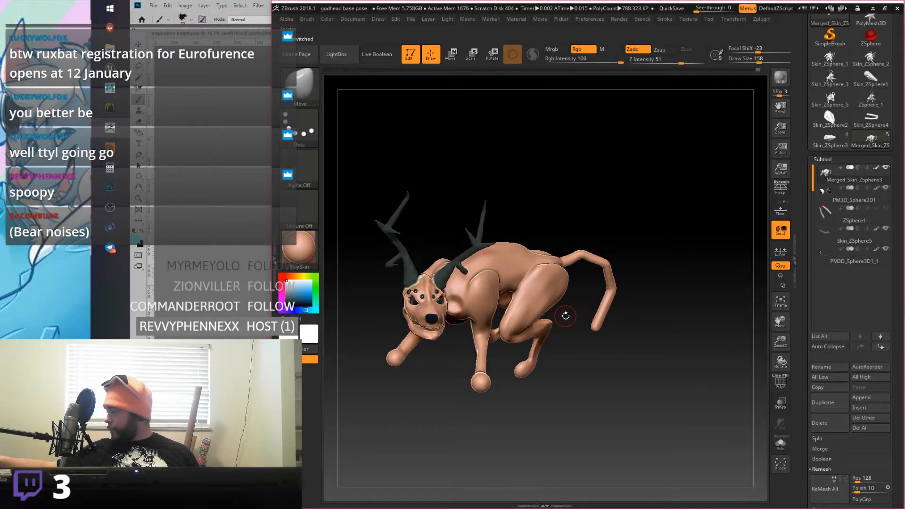
# Step: Capture the screen region around the current orange-skinned creature, copy the image to the clipboard, and switch to Photoshop
pyautogui.press('Print')
pyautogui.moveTo(353, 174); pyautogui.dragTo(655, 411)
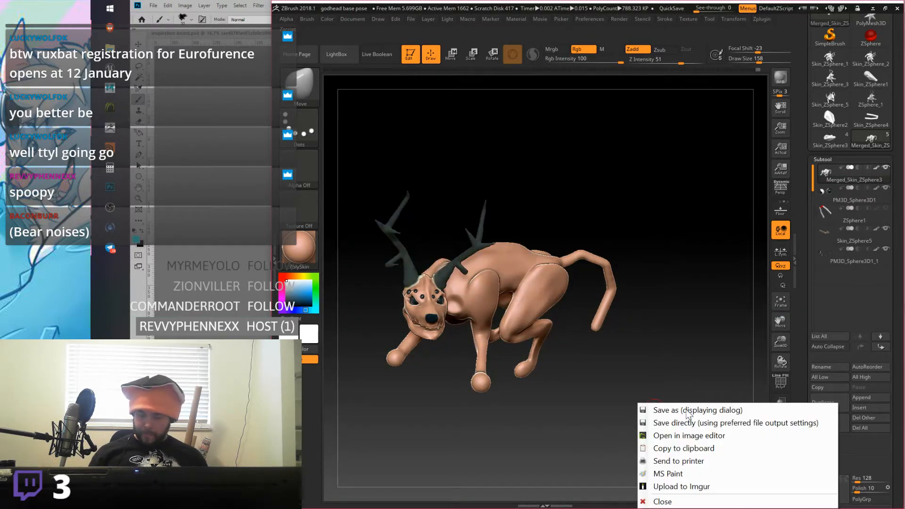
pyautogui.click(690, 455)
pyautogui.click(264, 368)
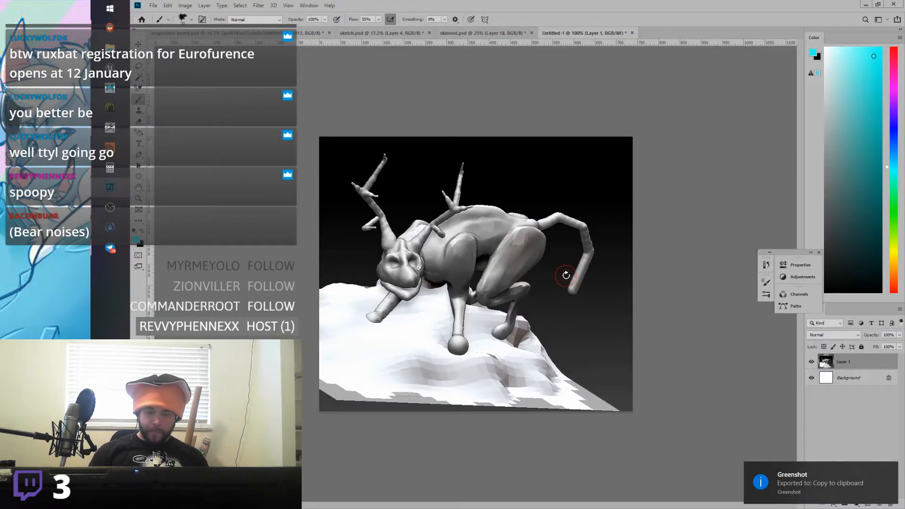
# Step: Start resizing the canvas of the pasted-image document, anchoring it at the middle left and using percent units
pyautogui.click(184, 5)
pyautogui.click(244, 77)
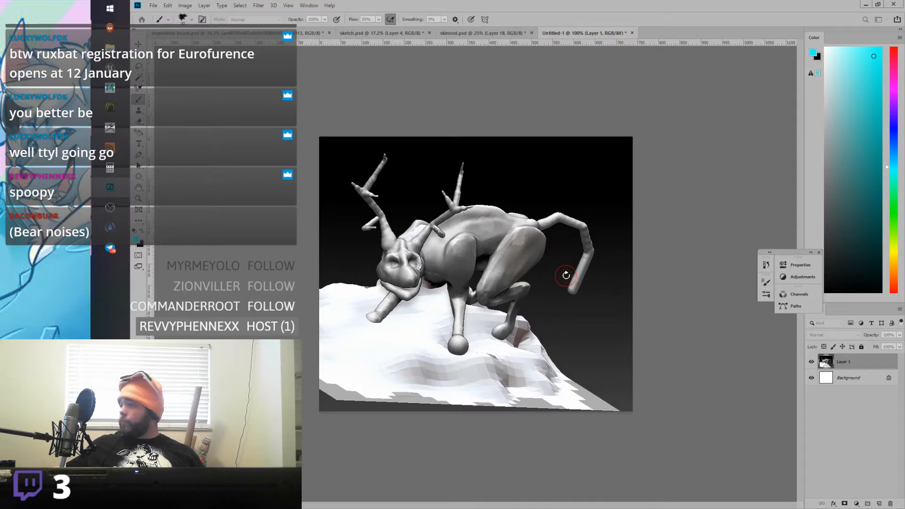
pyautogui.moveTo(804, 254); pyautogui.dragTo(535, 234)
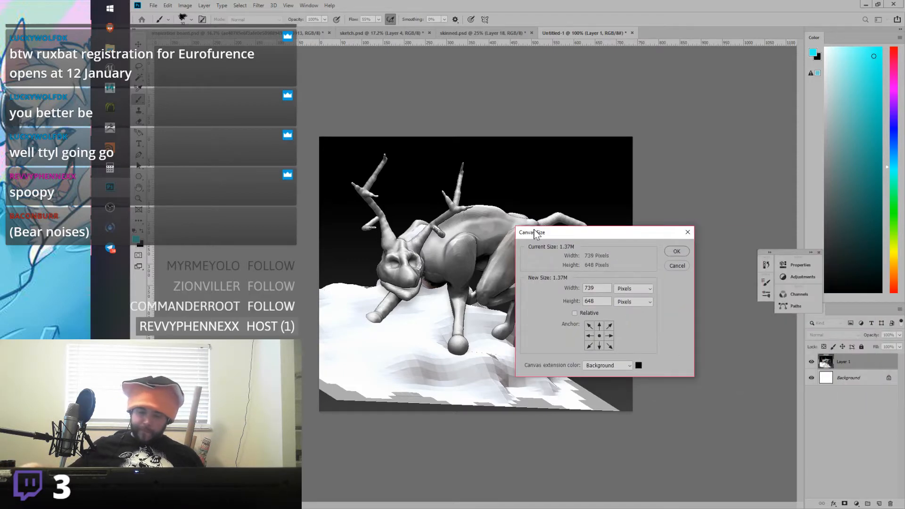
pyautogui.click(589, 335)
pyautogui.click(639, 301)
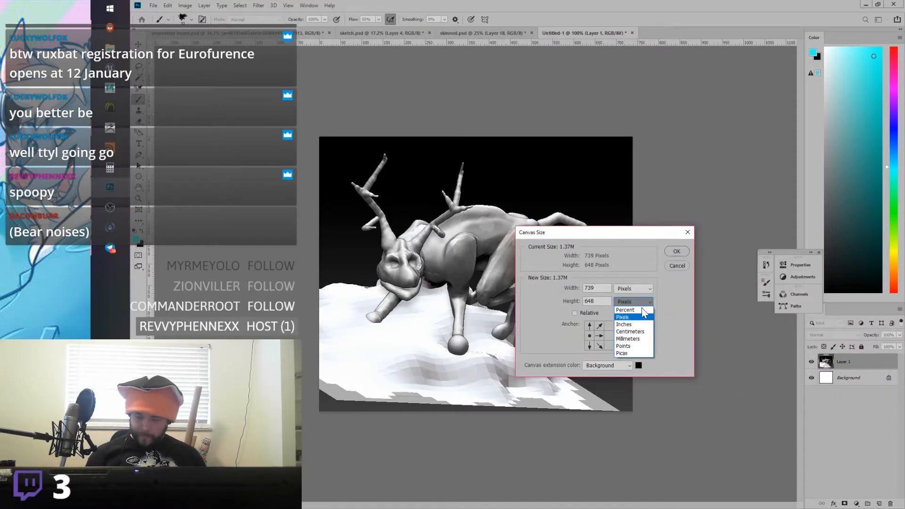
pyautogui.click(643, 310)
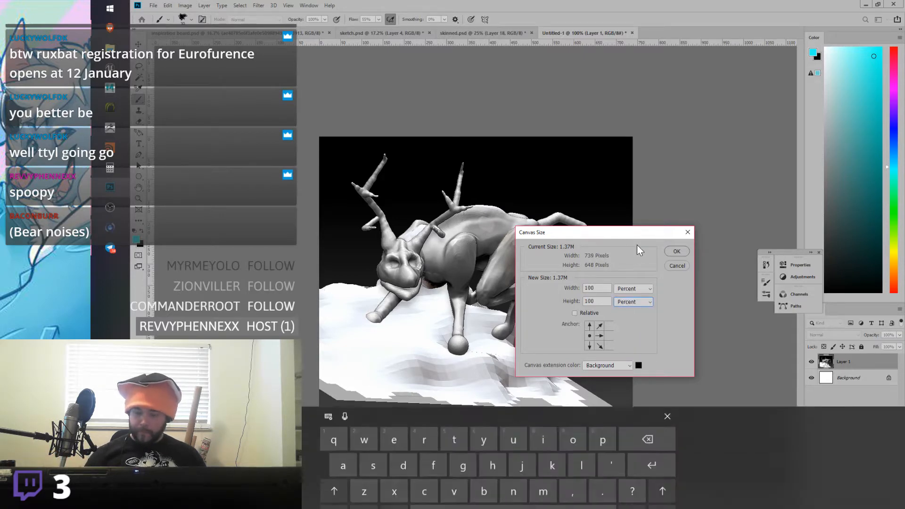
# Step: Set the new canvas height to 200 percent
pyautogui.click(596, 302)
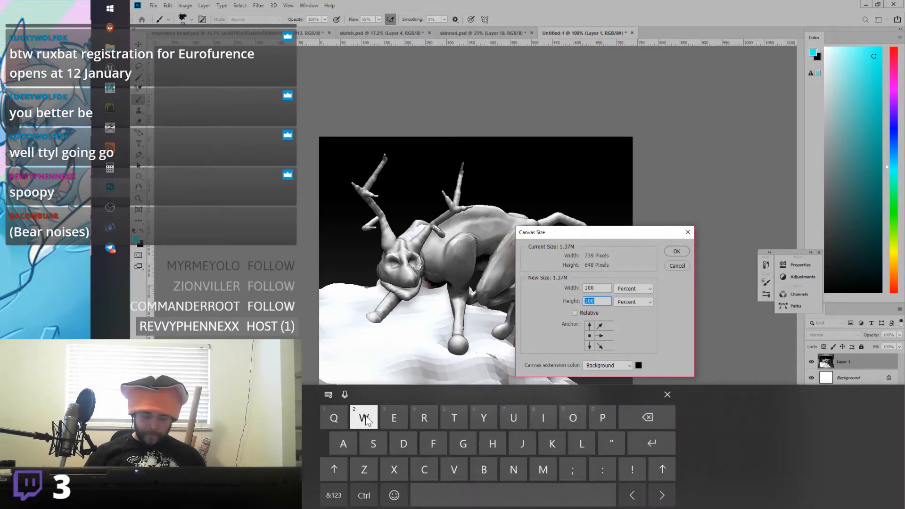
pyautogui.click(334, 495)
pyautogui.click(586, 423)
pyautogui.click(578, 500)
pyautogui.click(578, 500)
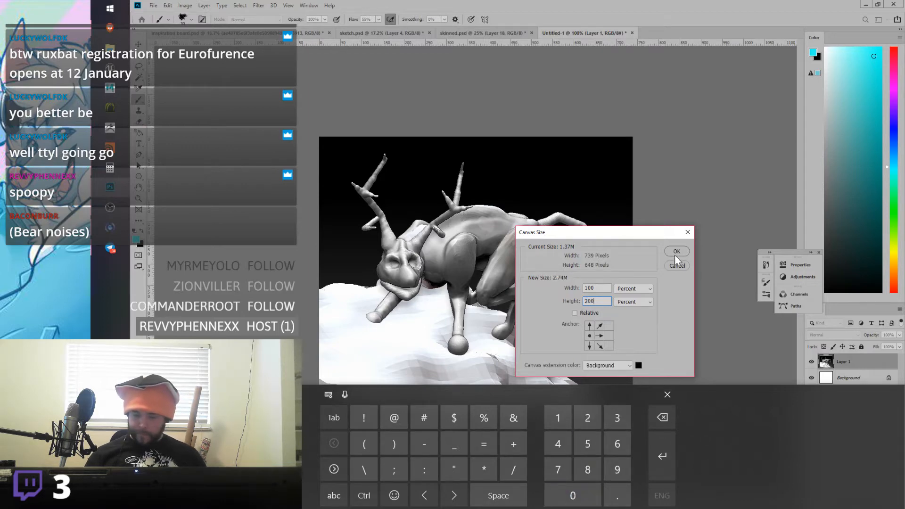
# Step: Set the canvas width to 200 percent and the height to 100 percent, and apply the new canvas size
pyautogui.click(589, 288)
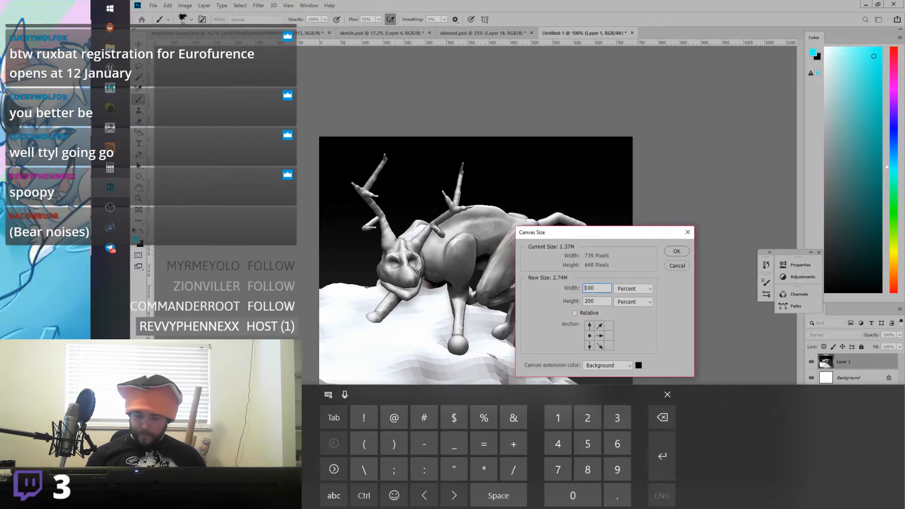
pyautogui.click(663, 418)
pyautogui.click(587, 418)
pyautogui.click(589, 301)
pyautogui.click(662, 418)
pyautogui.click(558, 418)
pyautogui.click(677, 252)
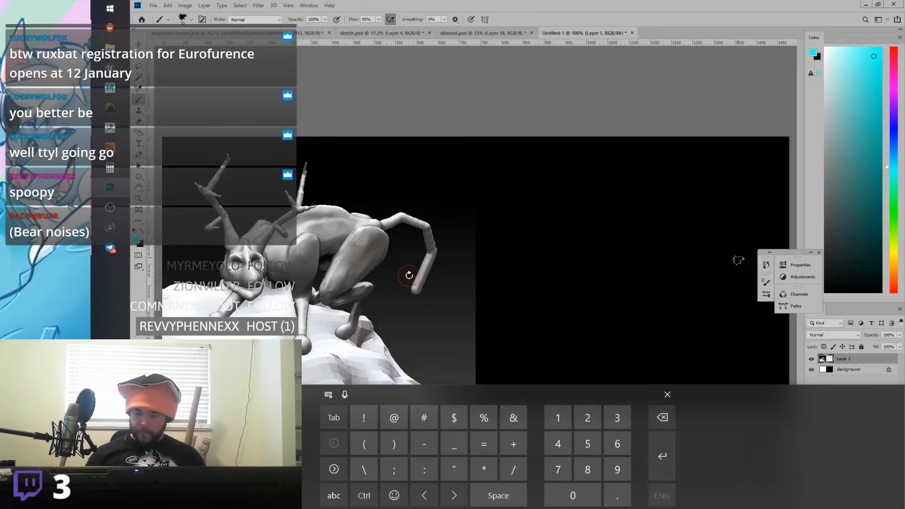
# Step: Paste the captured current creature and move it into the empty right half of the canvas beside the earlier version
pyautogui.click(169, 6)
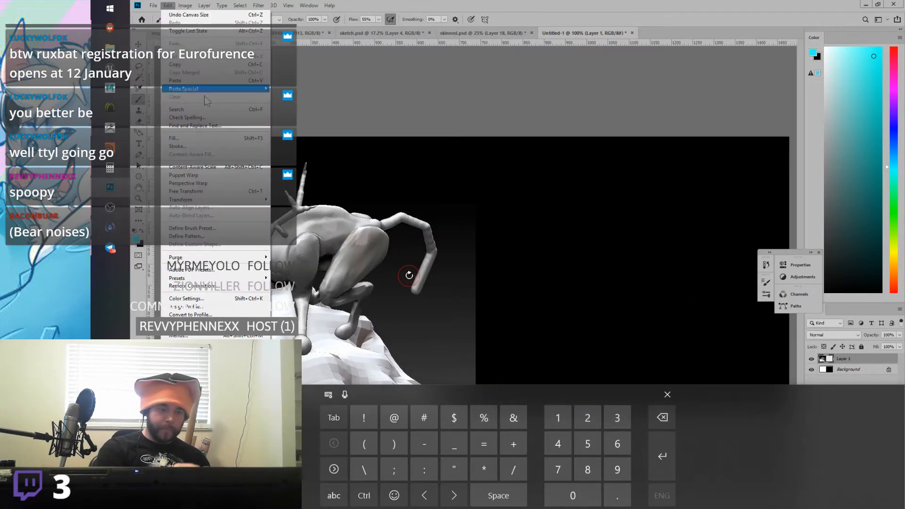
pyautogui.click(175, 81)
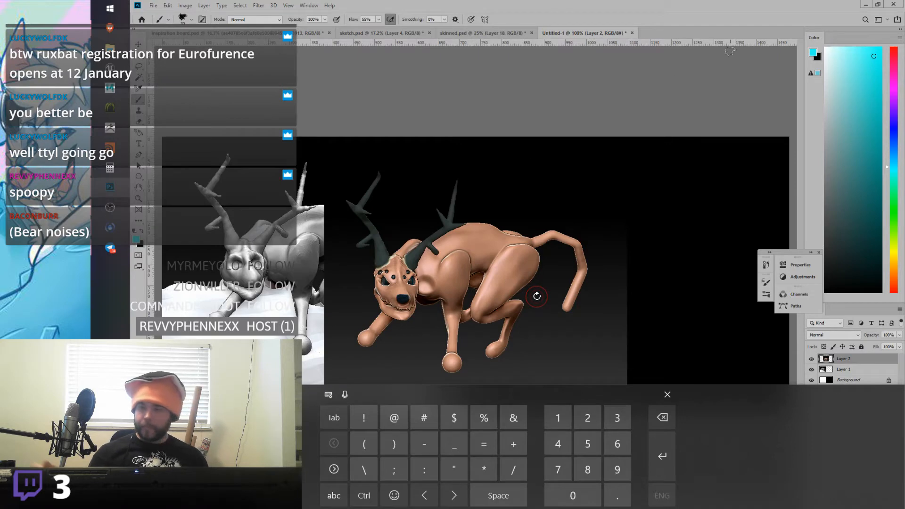
pyautogui.click(668, 394)
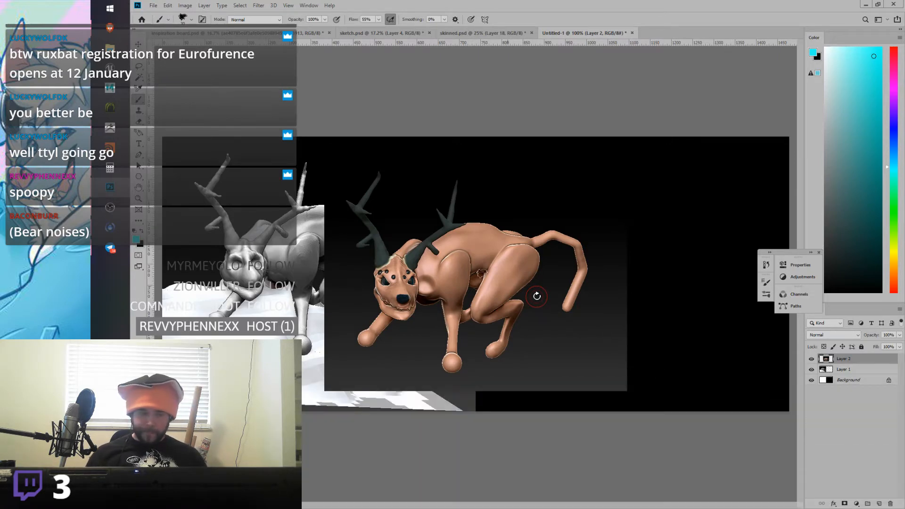
pyautogui.press('v')
pyautogui.moveTo(490, 308)
pyautogui.mouseDown()
pyautogui.moveTo(642, 329)
pyautogui.moveTo(641, 319)
pyautogui.mouseUp()
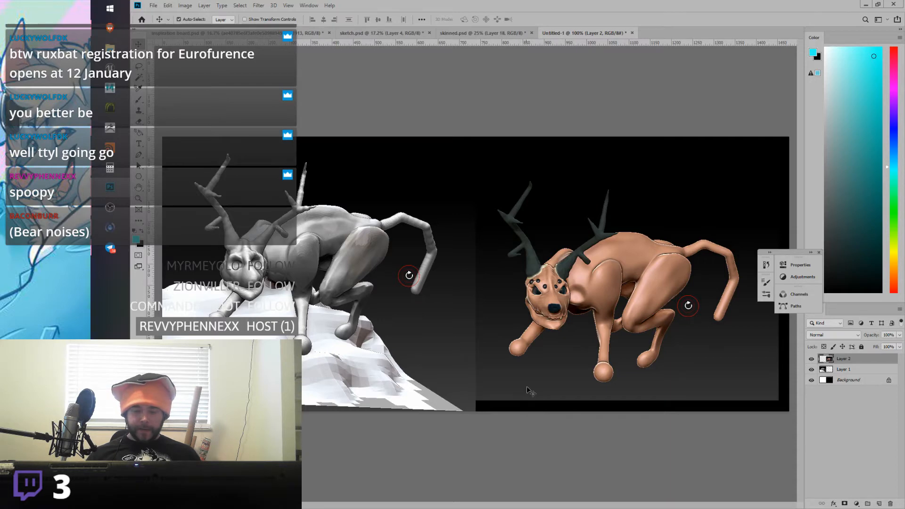
# Step: Add a new layer above both creature images and prepare the Brush tool with a much smaller brush size
pyautogui.click(139, 100)
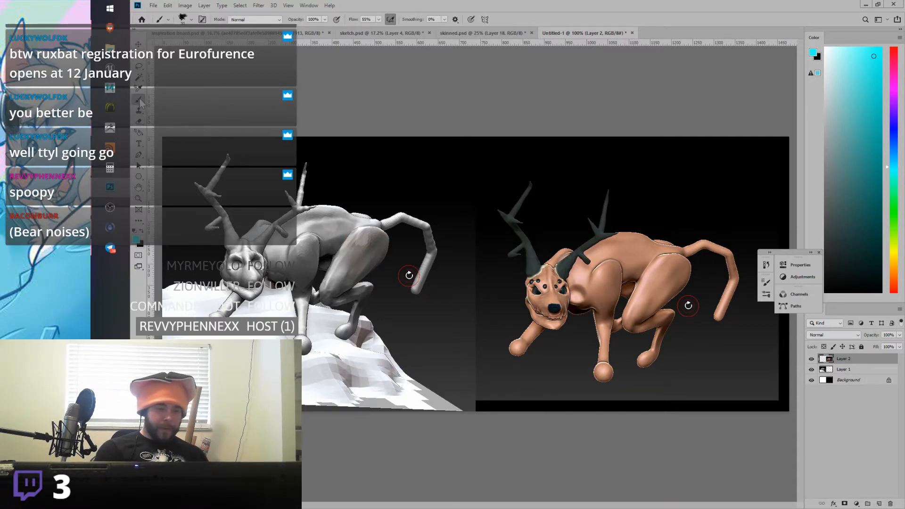
pyautogui.click(880, 504)
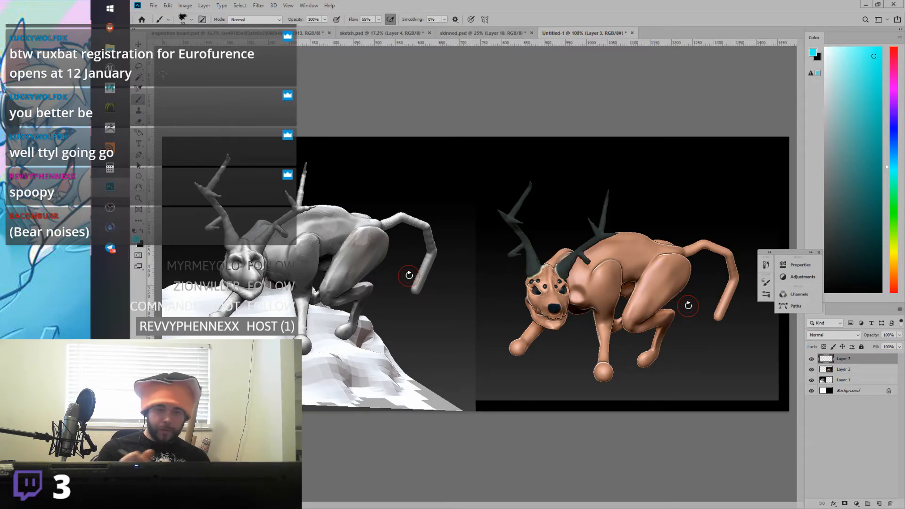
pyautogui.press('[')
pyautogui.press('[')
pyautogui.press('[')
pyautogui.press('[')
pyautogui.press('[')
pyautogui.press('[')
pyautogui.press('[')
pyautogui.press('[')
pyautogui.press('[')
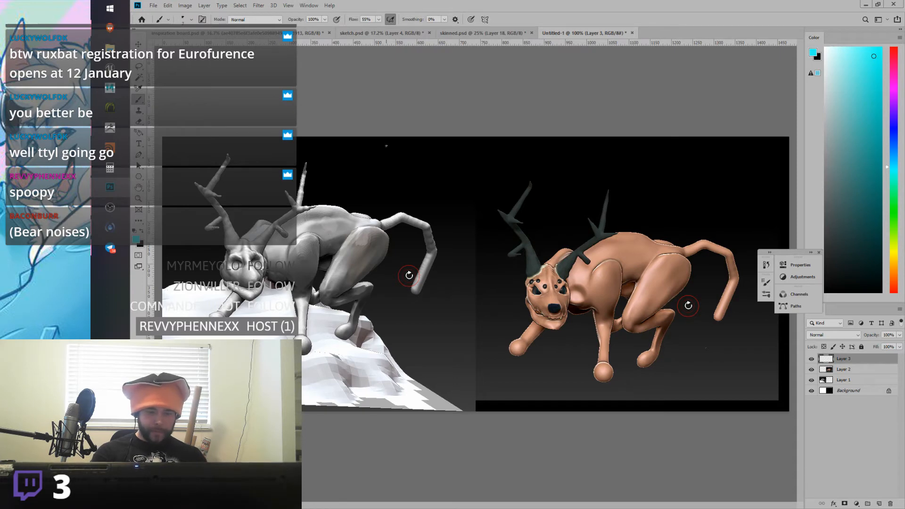
# Step: Mark the current creature's eyes, muzzle and antler bases with cyan brush strokes, and outline the earlier grey creature's head
pyautogui.moveTo(436, 183)
pyautogui.mouseDown()
pyautogui.moveTo(433, 171)
pyautogui.moveTo(462, 184)
pyautogui.mouseUp()
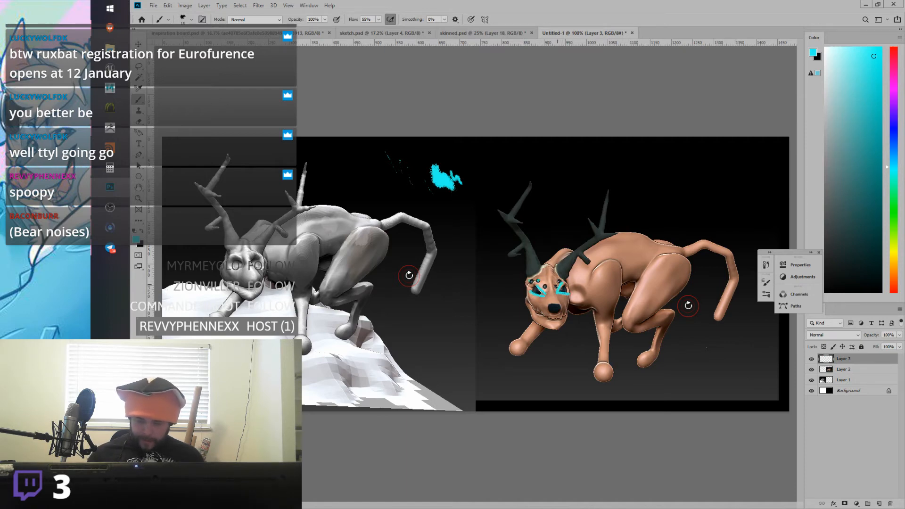
pyautogui.moveTo(537, 306)
pyautogui.mouseDown()
pyautogui.moveTo(552, 315)
pyautogui.moveTo(570, 306)
pyautogui.moveTo(558, 298)
pyautogui.mouseUp()
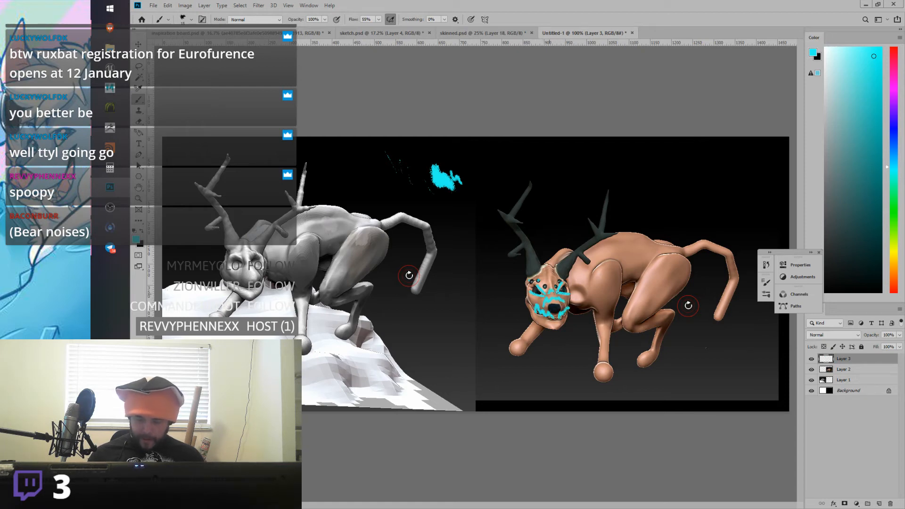
pyautogui.moveTo(557, 267); pyautogui.dragTo(569, 258)
pyautogui.moveTo(561, 276)
pyautogui.mouseDown()
pyautogui.moveTo(572, 258)
pyautogui.moveTo(538, 255)
pyautogui.mouseUp()
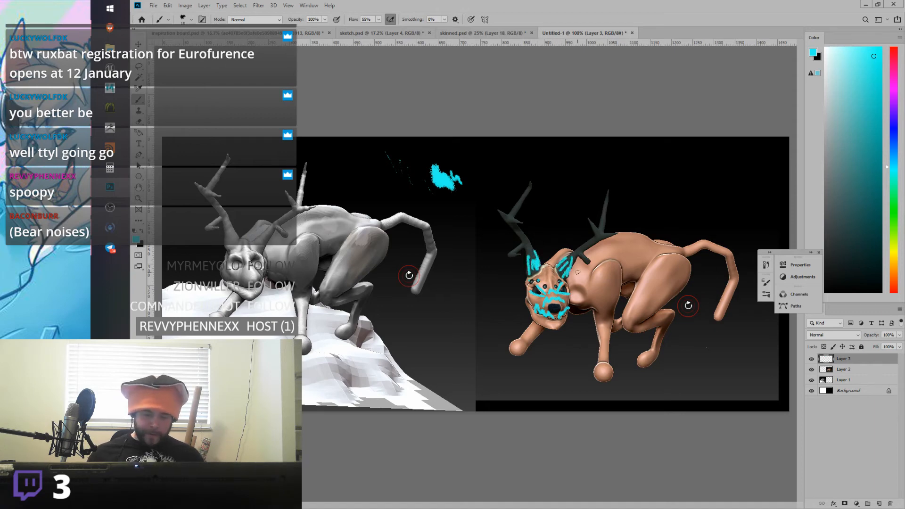
pyautogui.moveTo(232, 244)
pyautogui.mouseDown()
pyautogui.moveTo(234, 284)
pyautogui.moveTo(265, 257)
pyautogui.mouseUp()
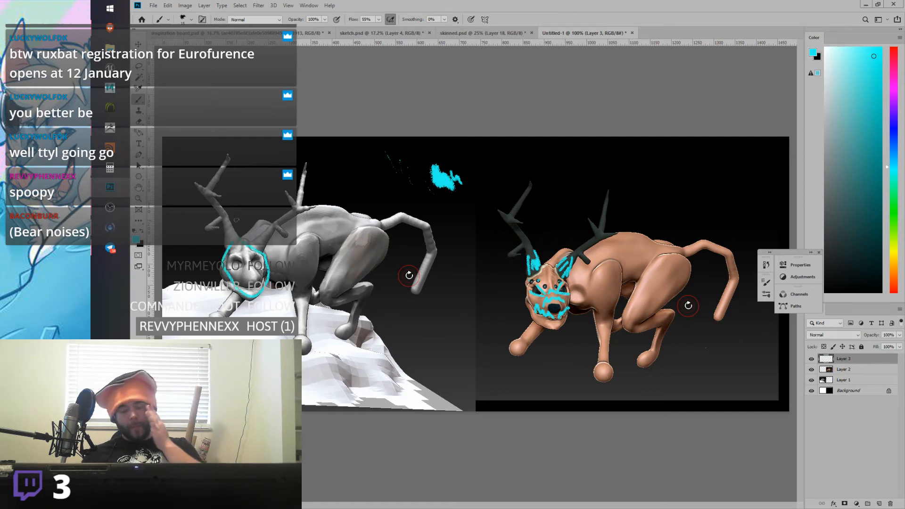